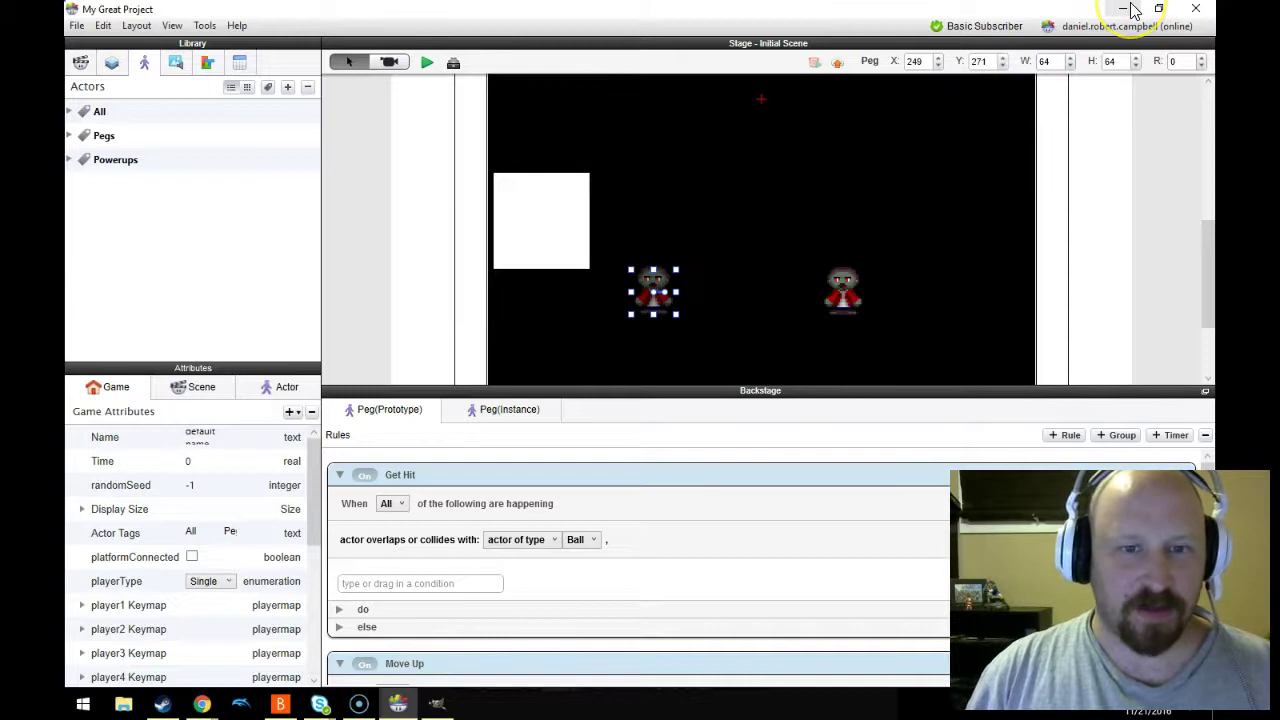
# - Switch to the blank 32x32 image in GIMP
pyautogui.click(1131, 8)
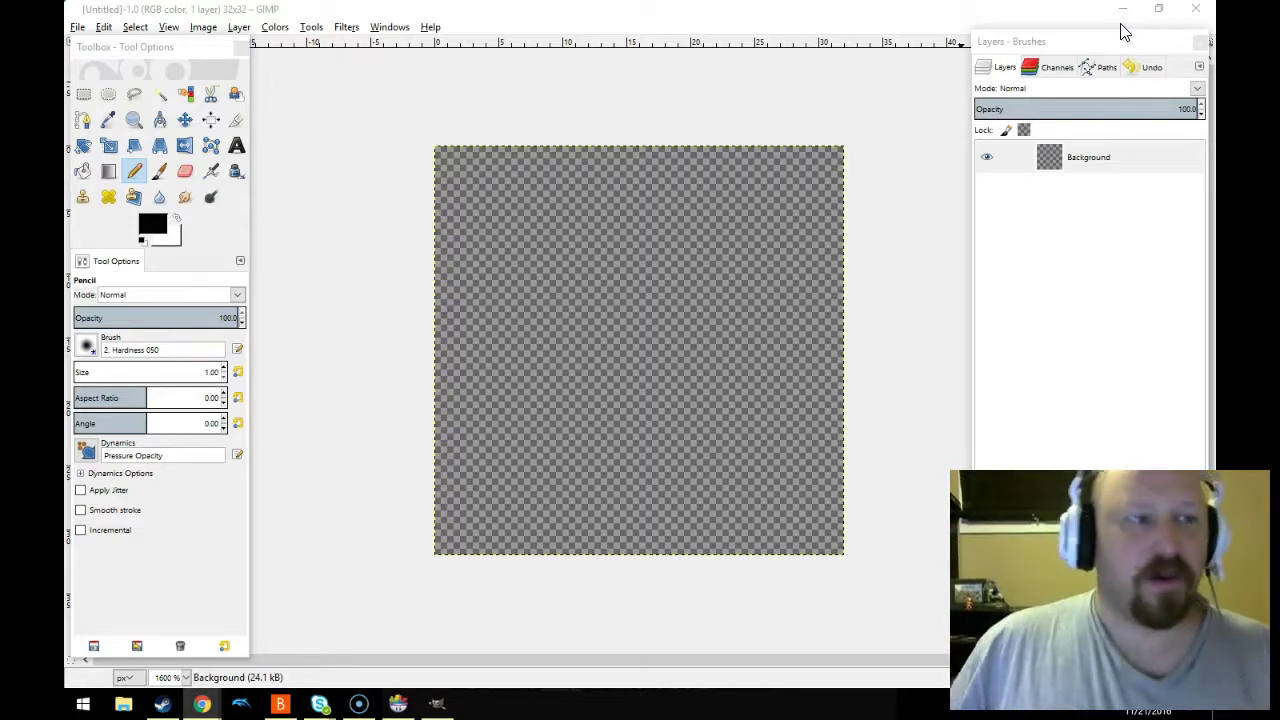
pyautogui.click(700, 17)
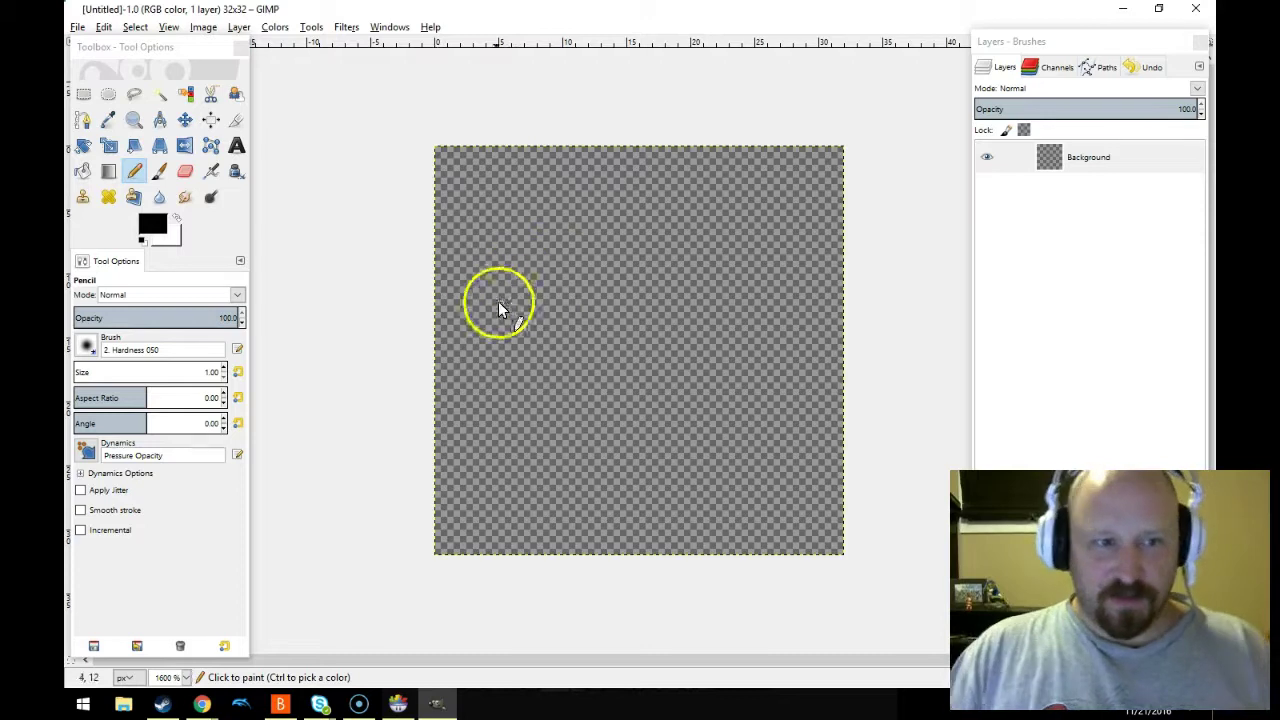
# - Try a straight vertical black pencil line, one pixel wide, along the canvas's left edge, and undo it
pyautogui.press('ctrl')
pyautogui.scroll(3, 400, 296)
pyautogui.scroll(-1, 400, 294)
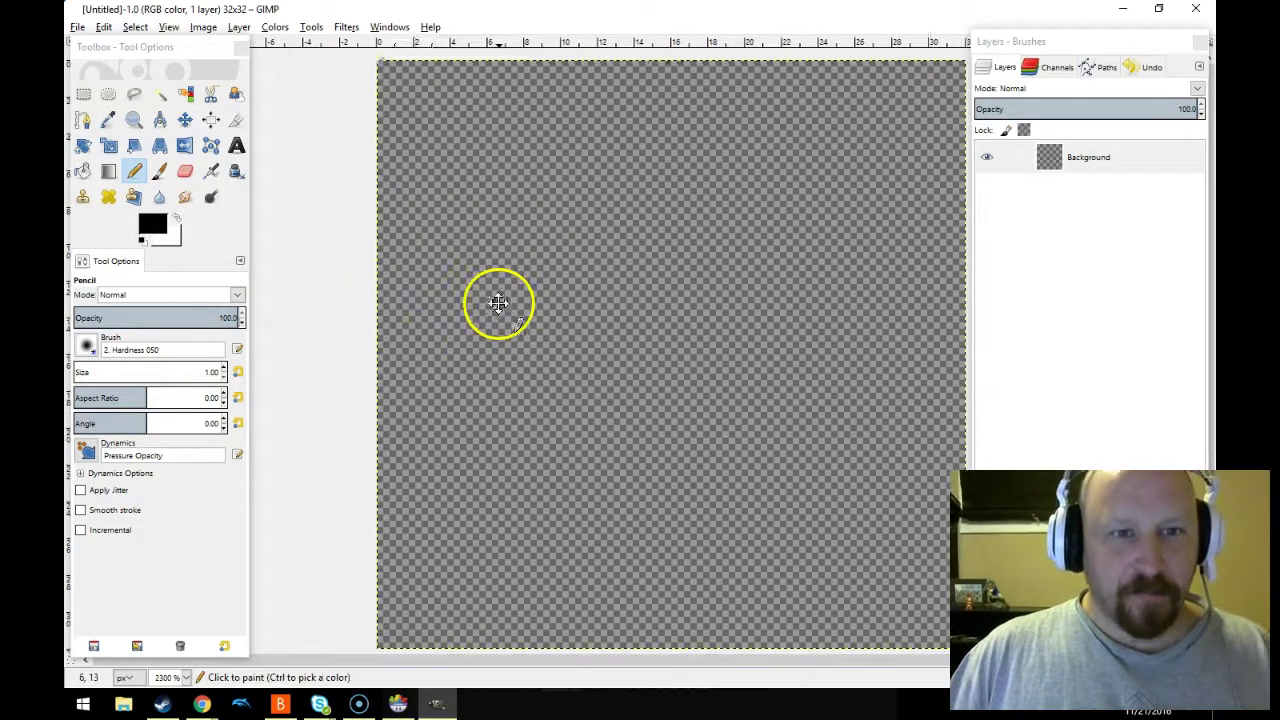
pyautogui.moveTo(518, 313); pyautogui.dragTo(483, 303)
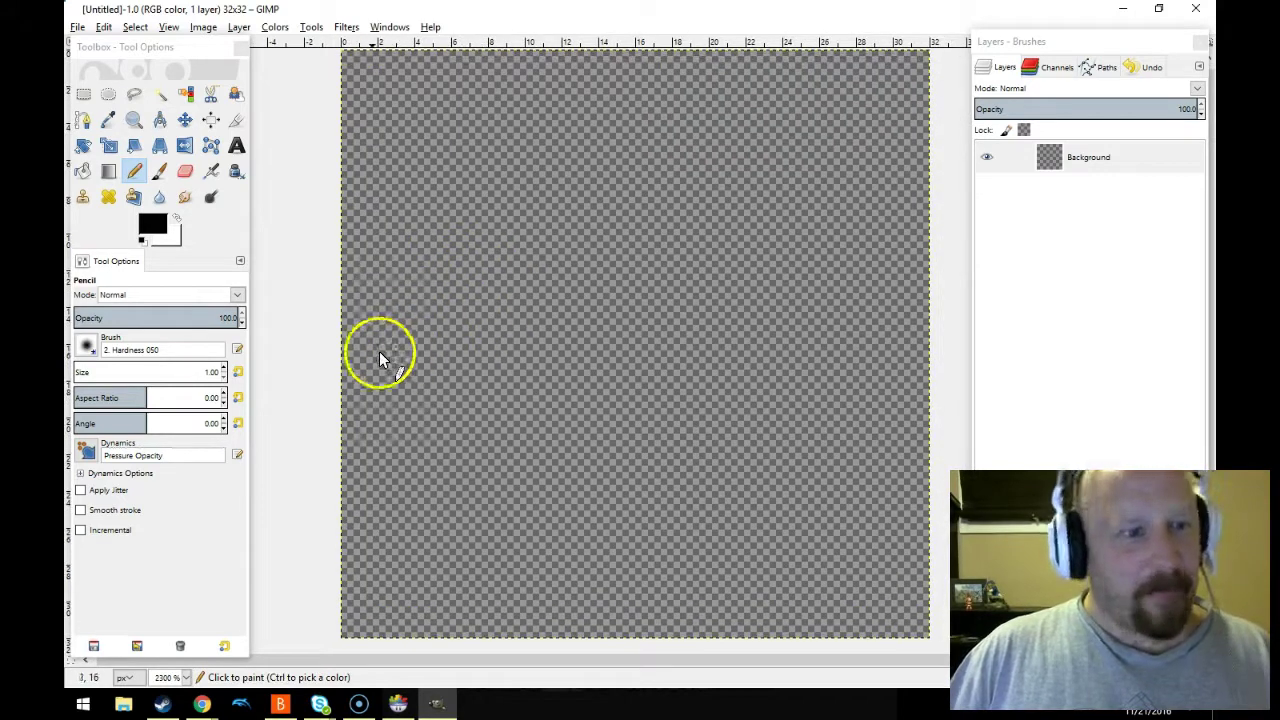
pyautogui.click(353, 385)
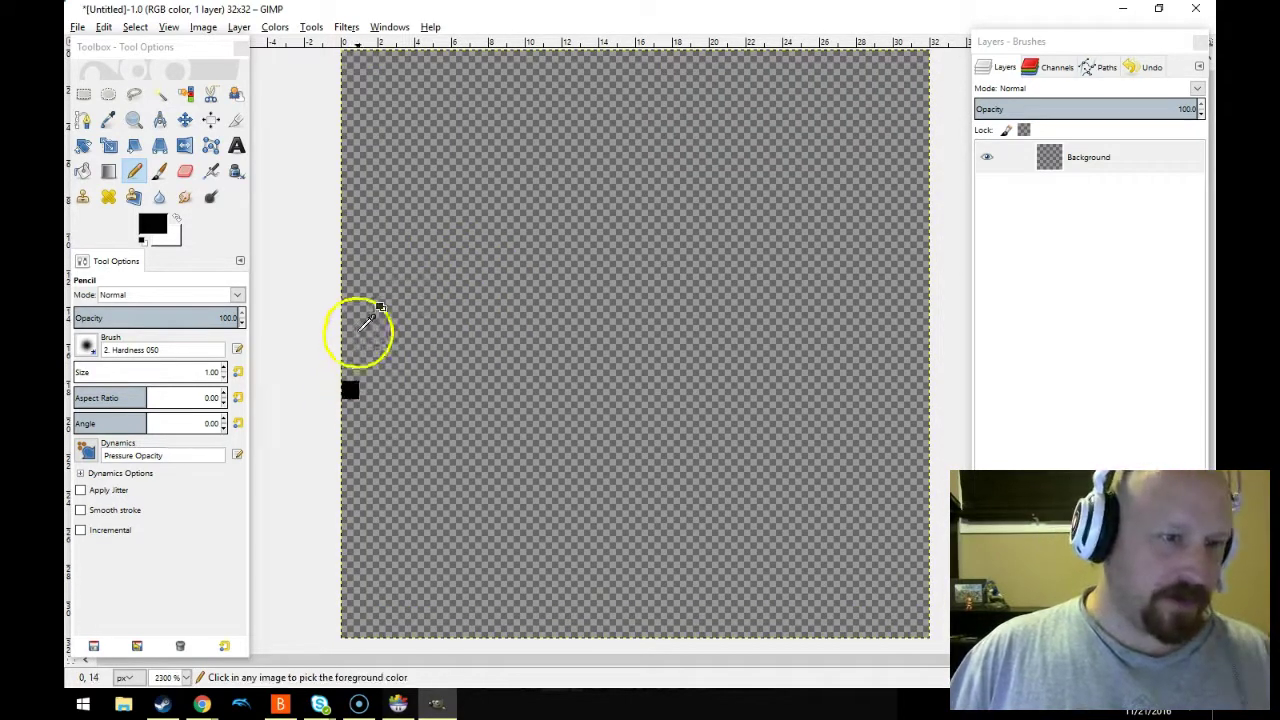
pyautogui.keyDown('shift'); pyautogui.click(357, 222); pyautogui.keyUp('shift')
pyautogui.moveTo(357, 225)
pyautogui.mouseDown()
pyautogui.moveTo(386, 247)
pyautogui.moveTo(437, 340)
pyautogui.moveTo(446, 206)
pyautogui.moveTo(286, 291)
pyautogui.mouseUp()
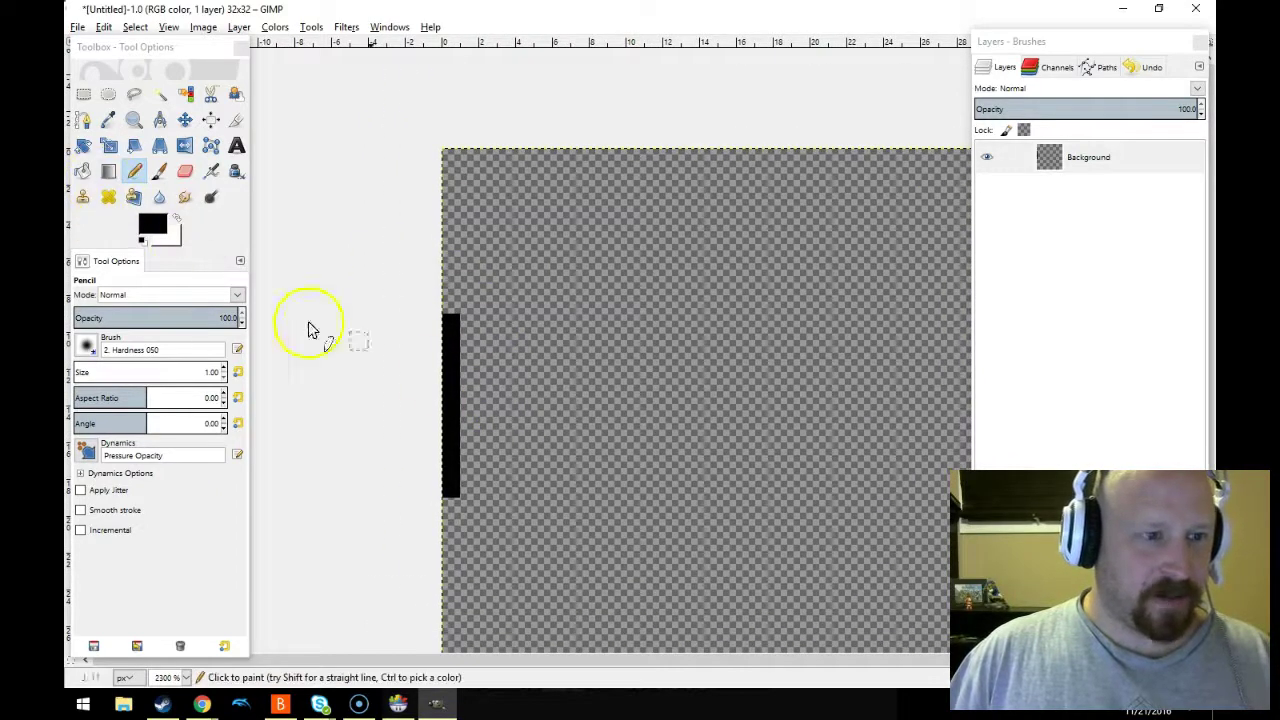
pyautogui.hotkey('ctrl', 'z')
pyautogui.hotkey('ctrl', 'z')
pyautogui.moveTo(511, 346); pyautogui.dragTo(229, 223)
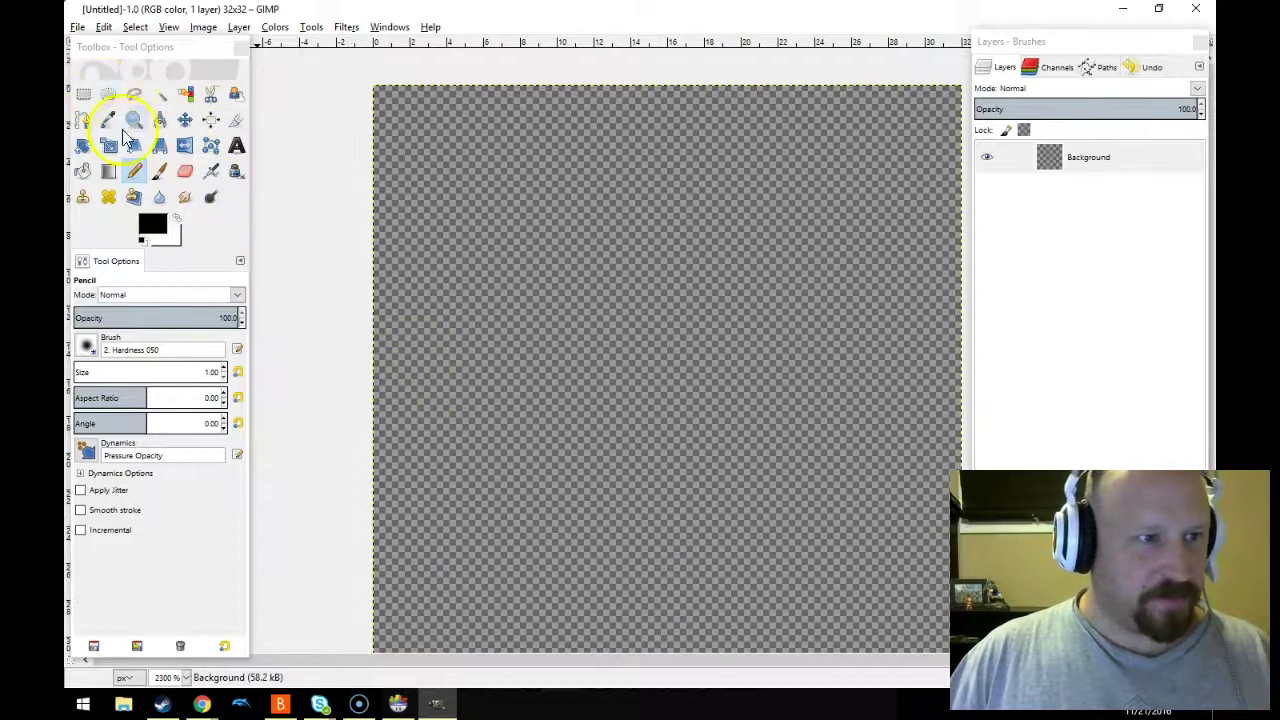
# - Give the pencil the 2. Hardness 100 brush at size 30
pyautogui.click(86, 345)
pyautogui.click(128, 393)
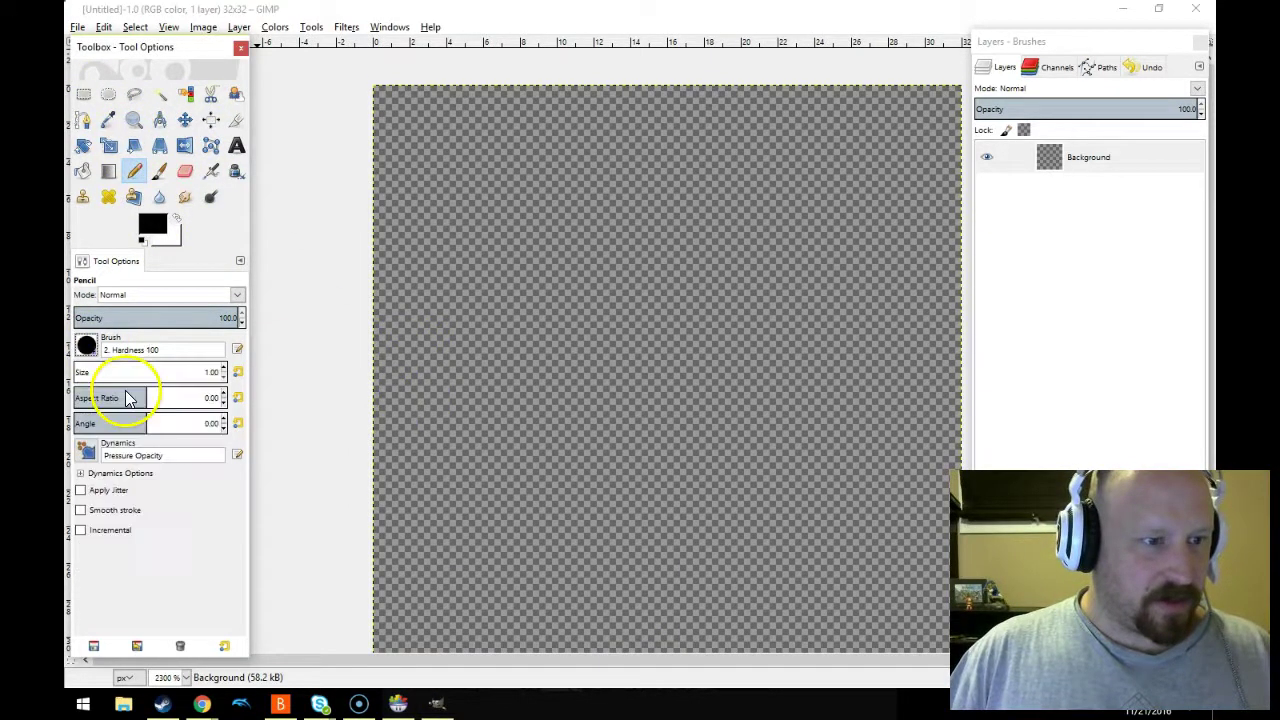
pyautogui.click(214, 372)
pyautogui.write('16')
pyautogui.press('Return')
pyautogui.scroll(-1, 583, 369)
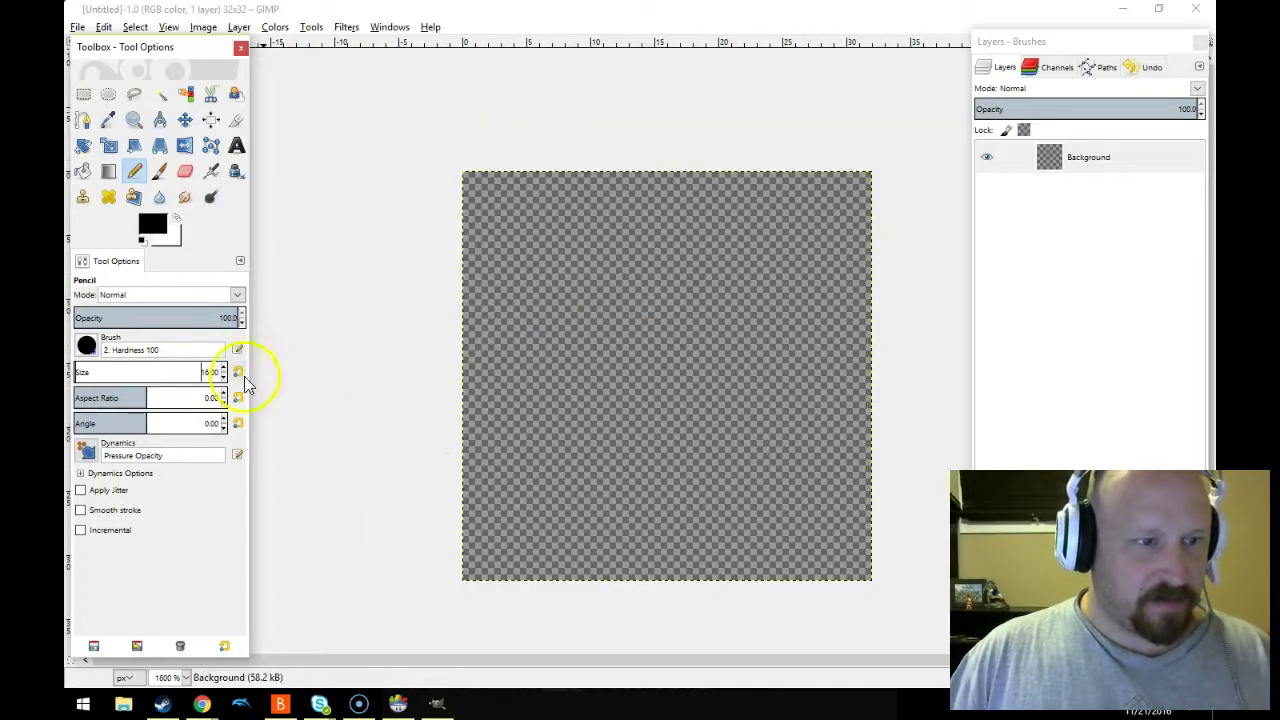
pyautogui.scroll(18, 224, 372)
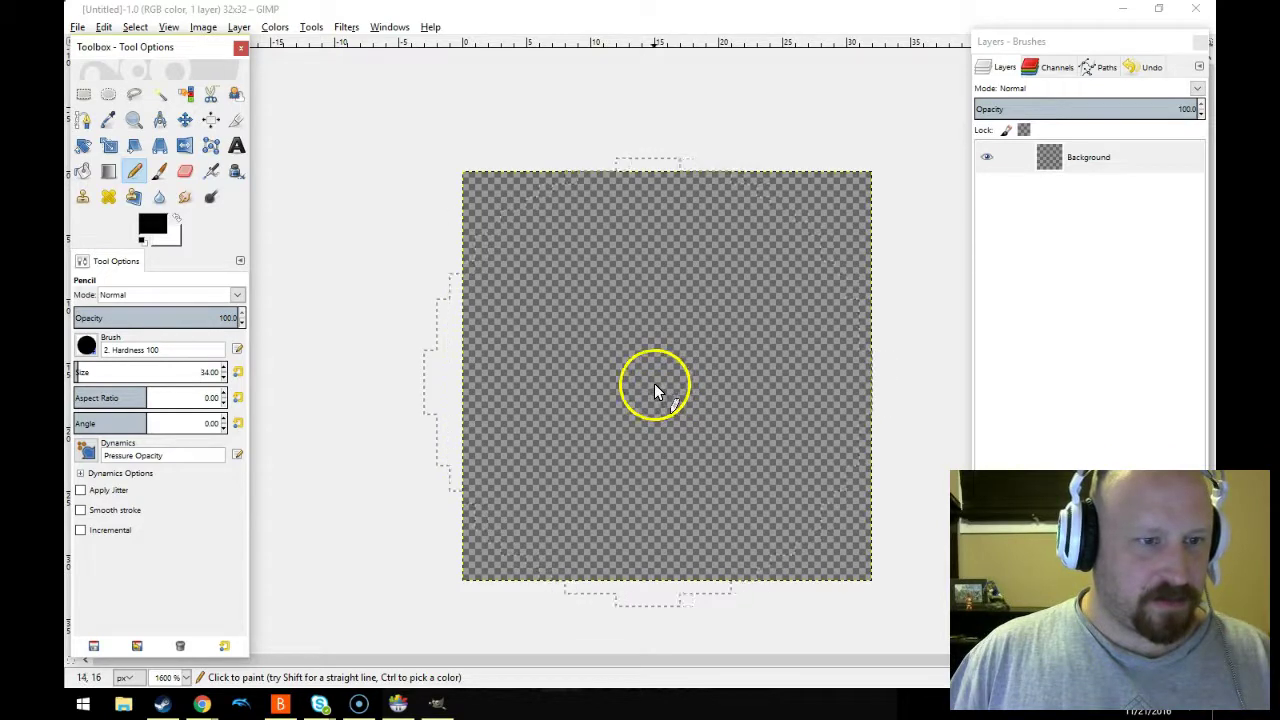
pyautogui.scroll(-4, 224, 389)
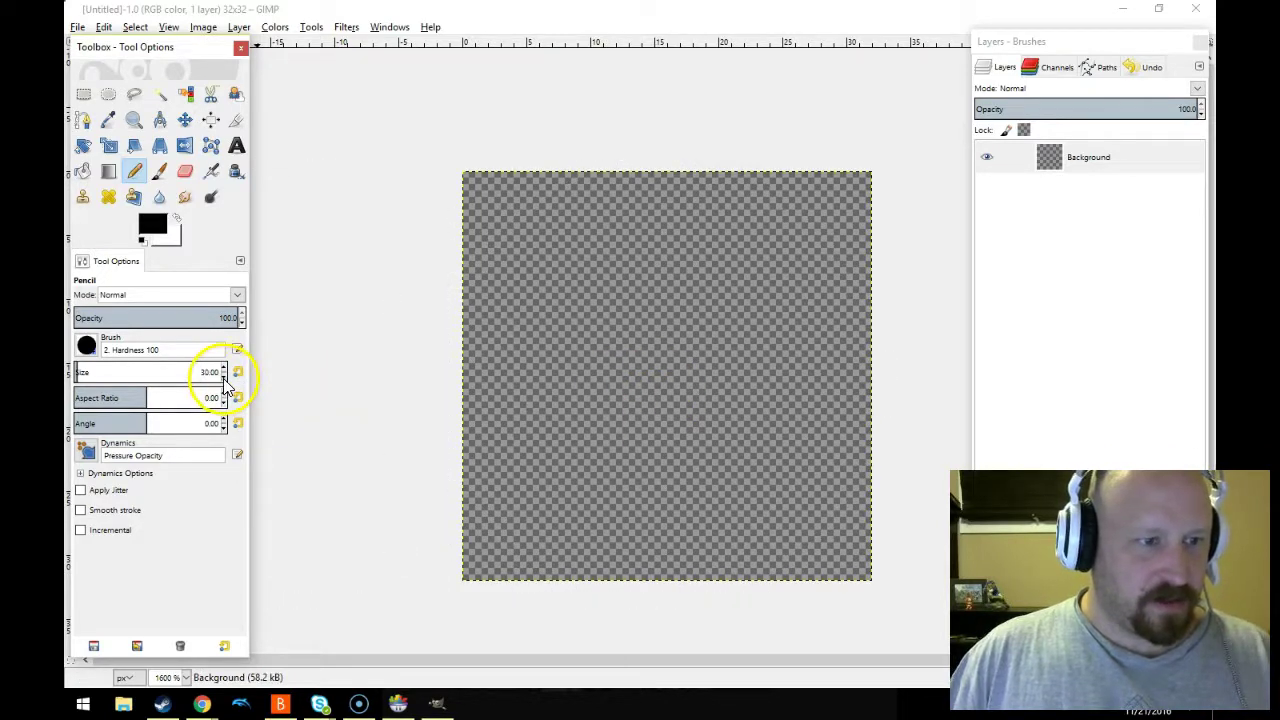
# - Try single black pencil dabs at the canvas centre with brush sizes 30, 31 and 32, undoing each one
pyautogui.click(666, 373)
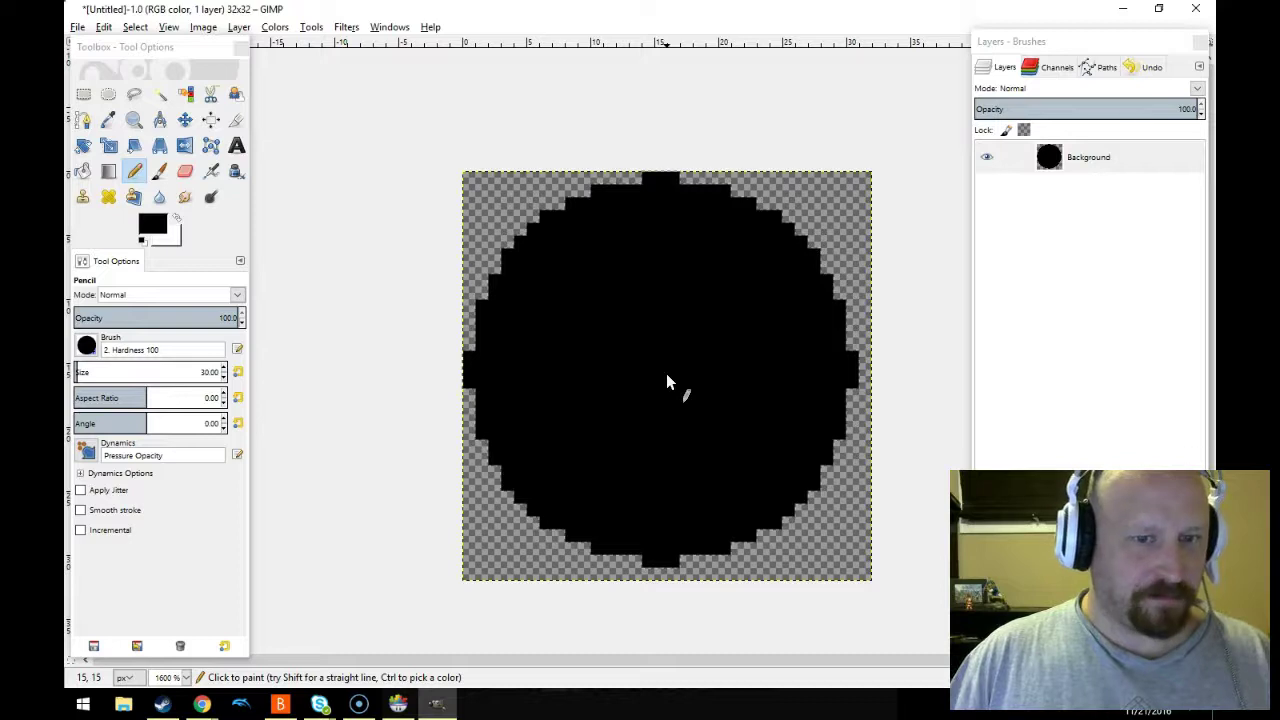
pyautogui.hotkey('ctrl', 'z')
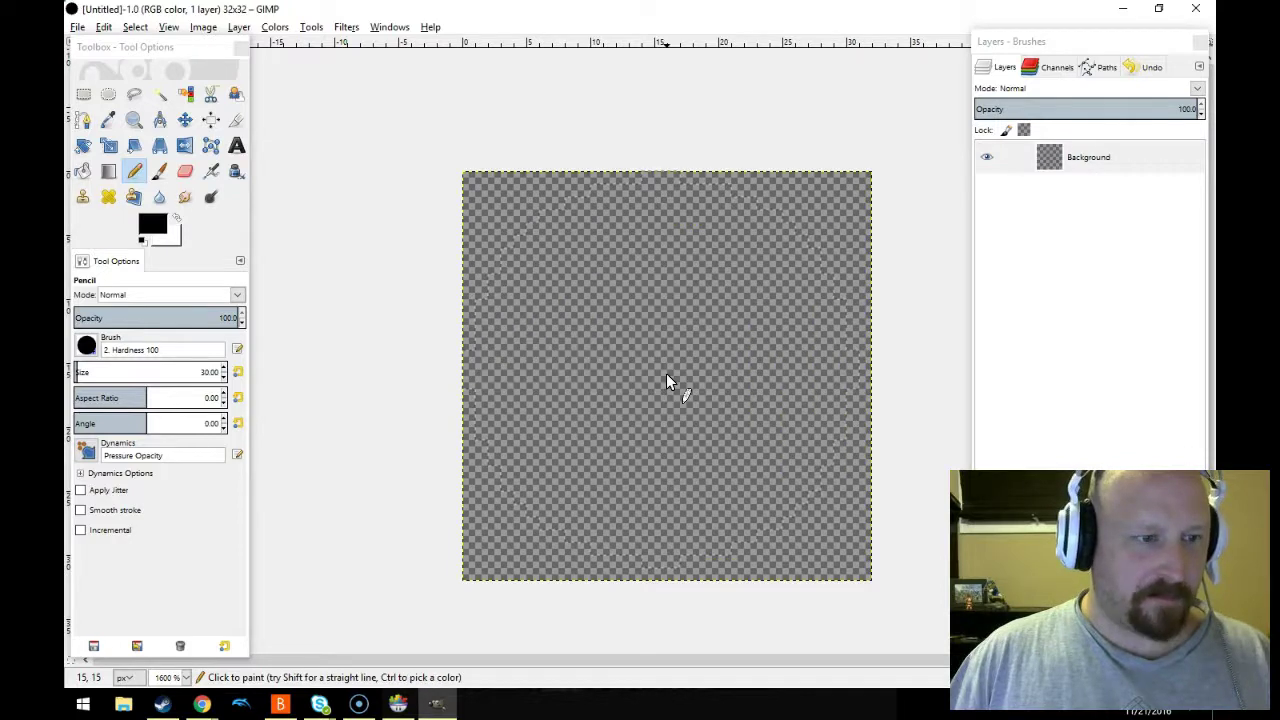
pyautogui.click(223, 368)
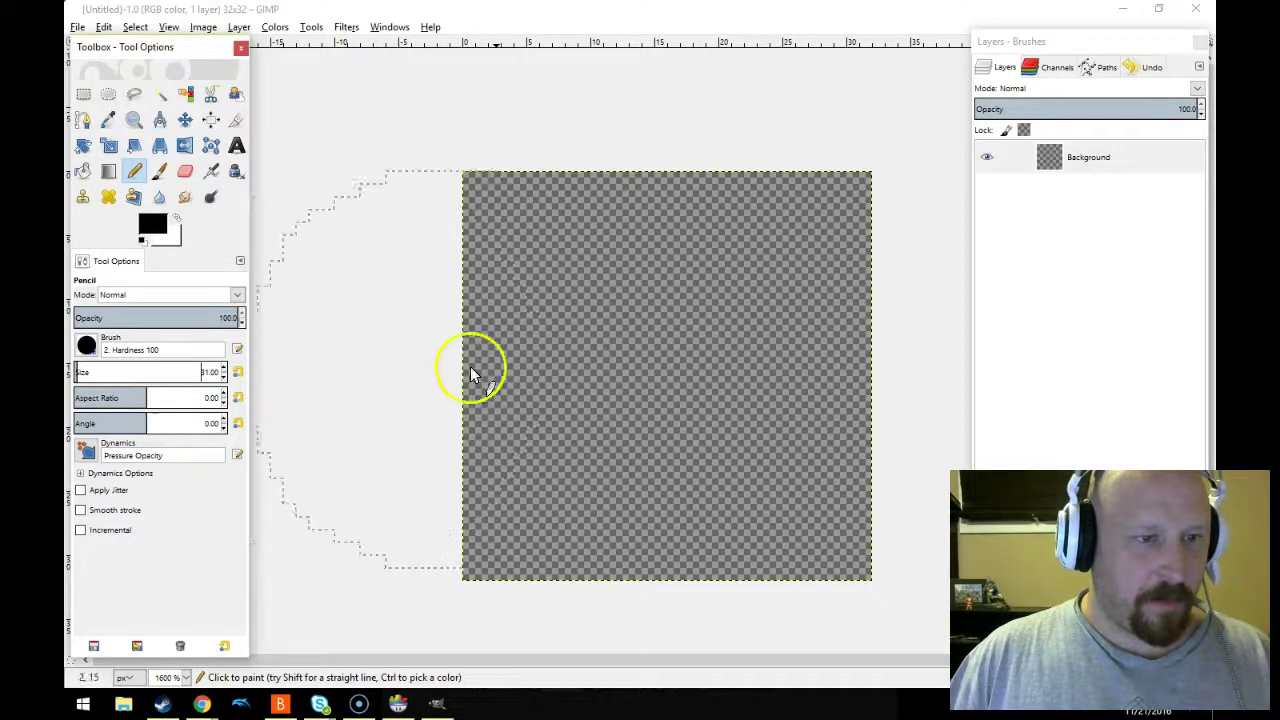
pyautogui.click(670, 377)
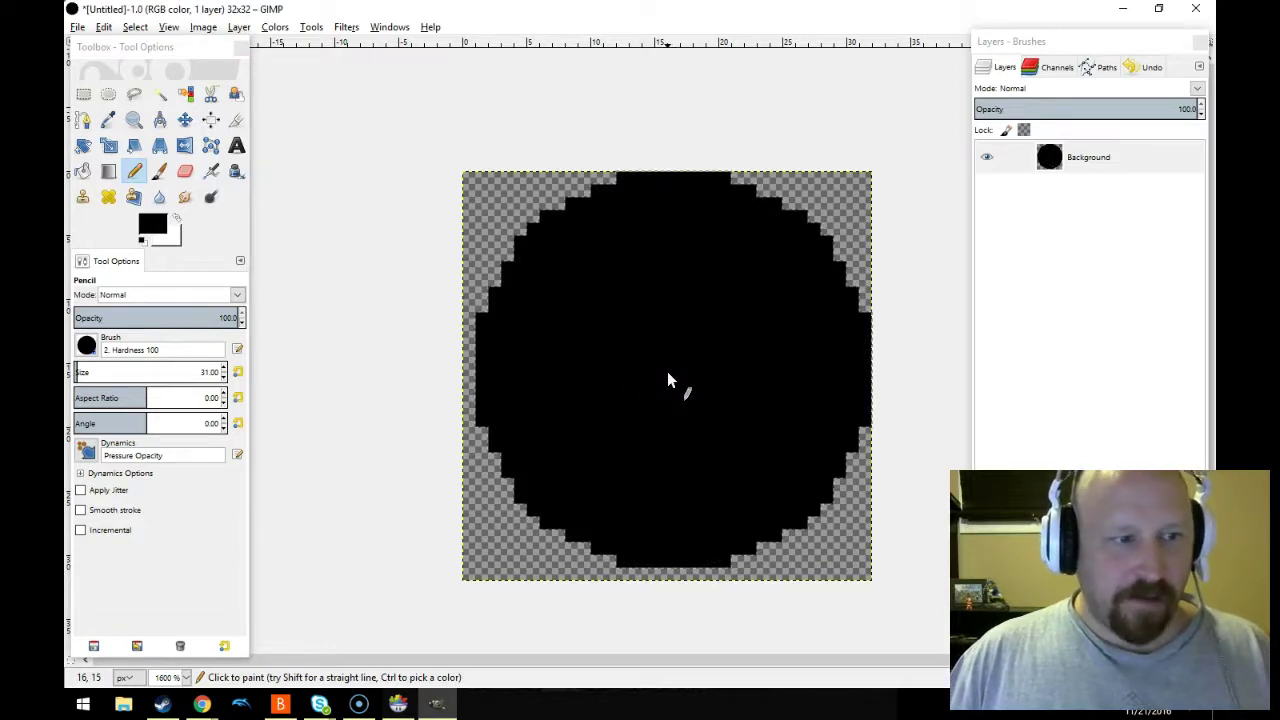
pyautogui.hotkey('ctrl', 'z')
pyautogui.click(224, 369)
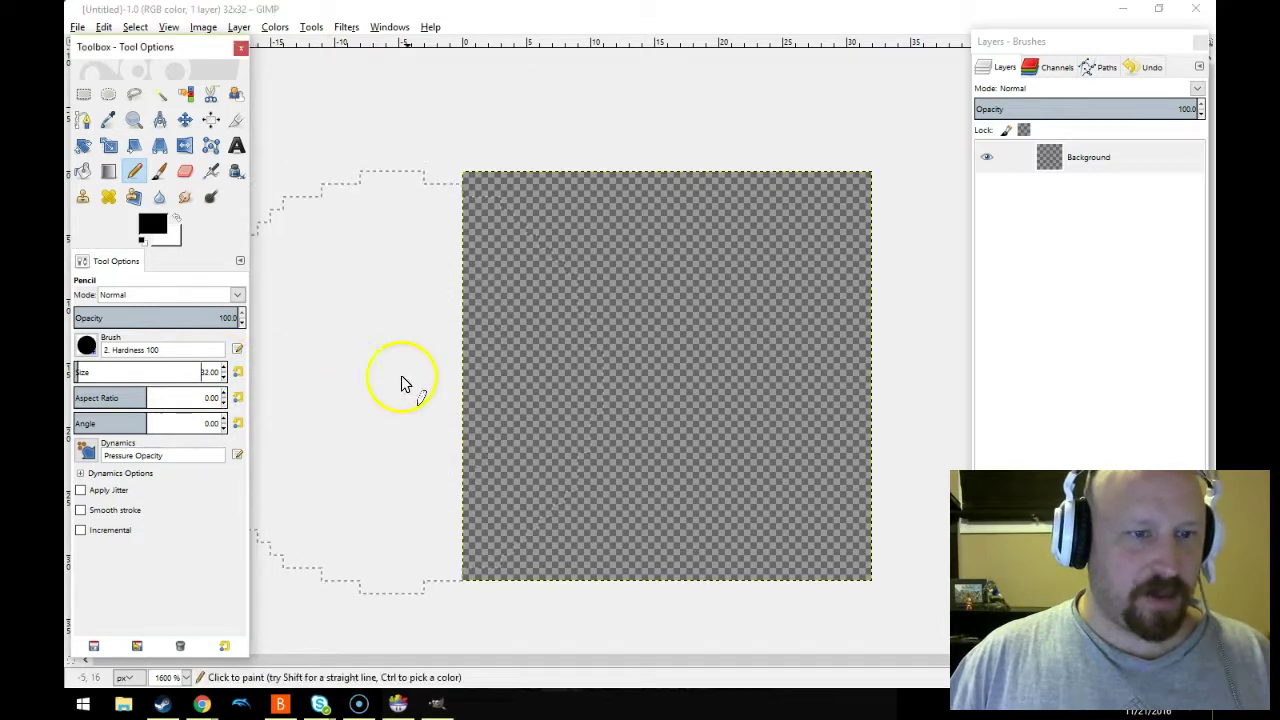
pyautogui.click(663, 383)
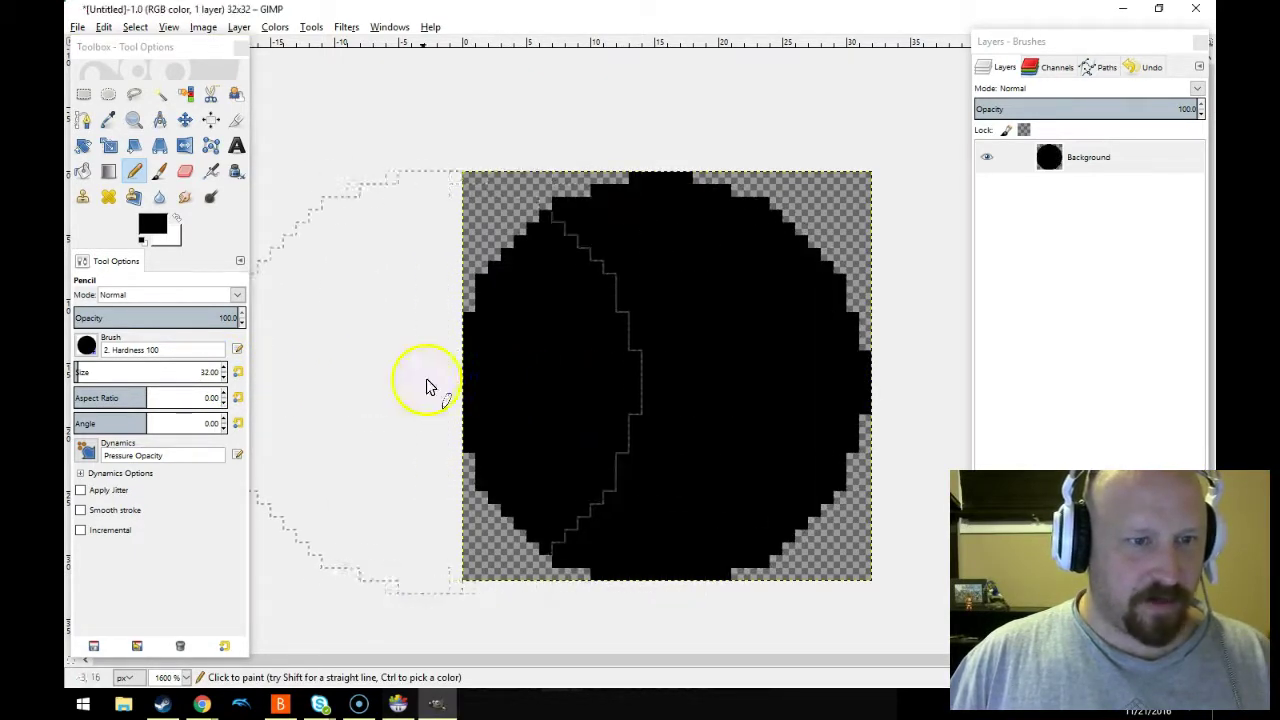
pyautogui.hotkey('ctrl', 'z')
# - Set the pencil size to 31 and stamp one solid black circle at the canvas centre
pyautogui.click(224, 375)
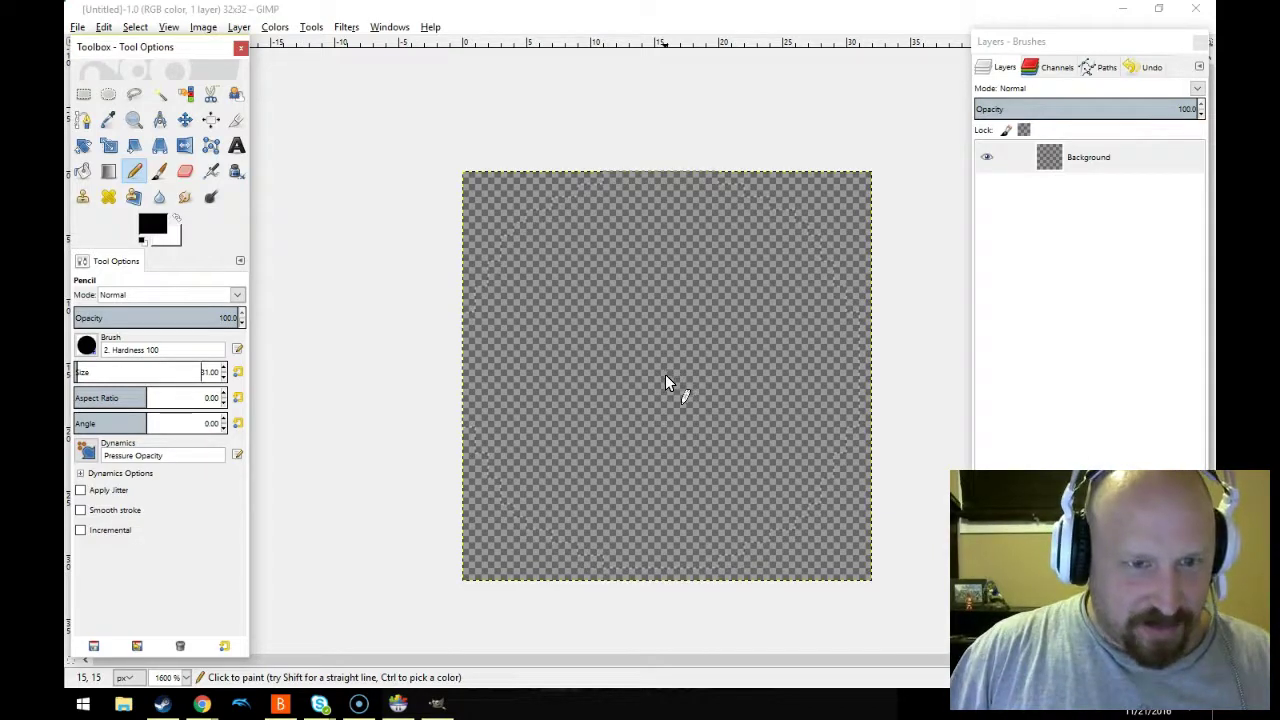
pyautogui.click(663, 380)
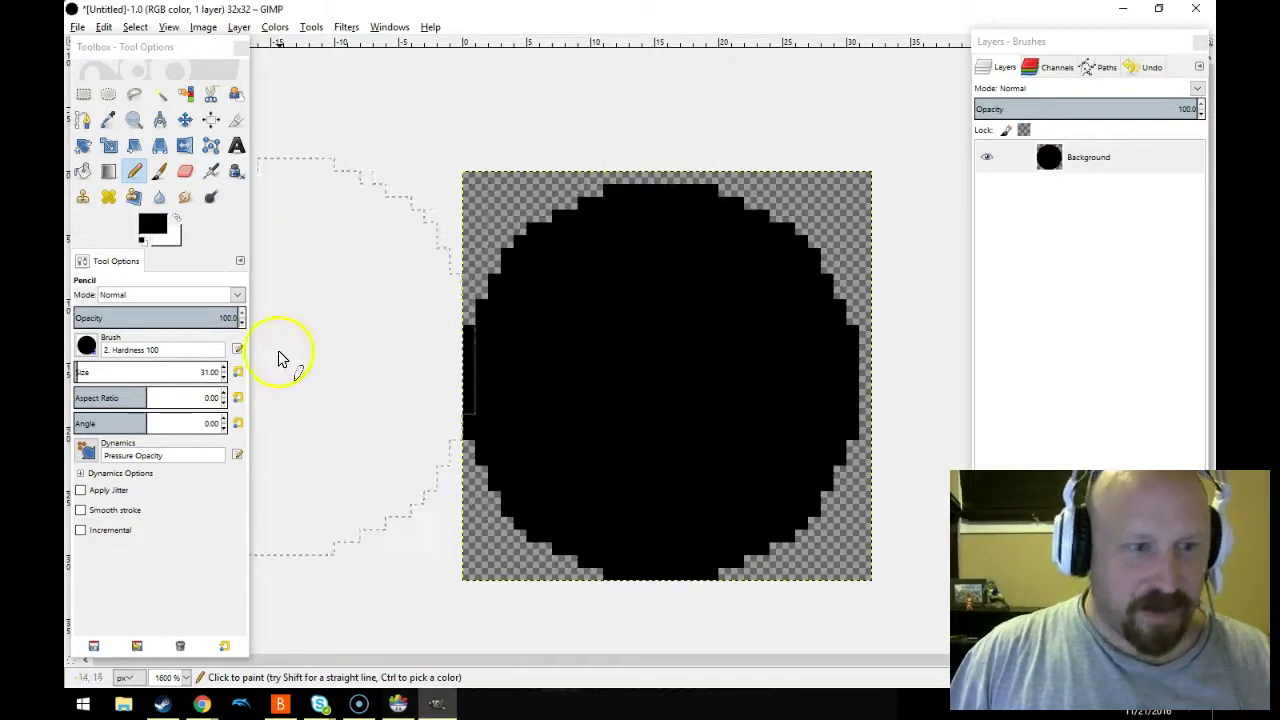
# - Set up the Eraser with size 1 and a hard edge
pyautogui.click(185, 171)
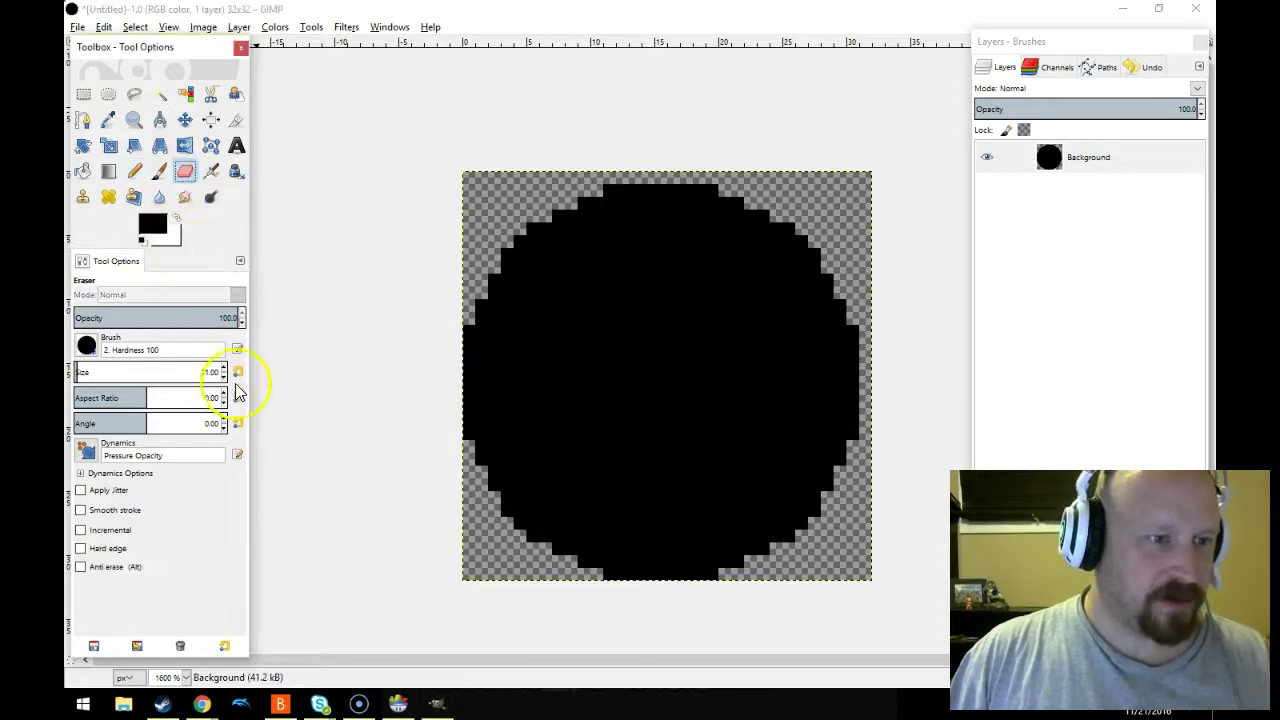
pyautogui.doubleClick(210, 372)
pyautogui.write('1')
pyautogui.press('Return')
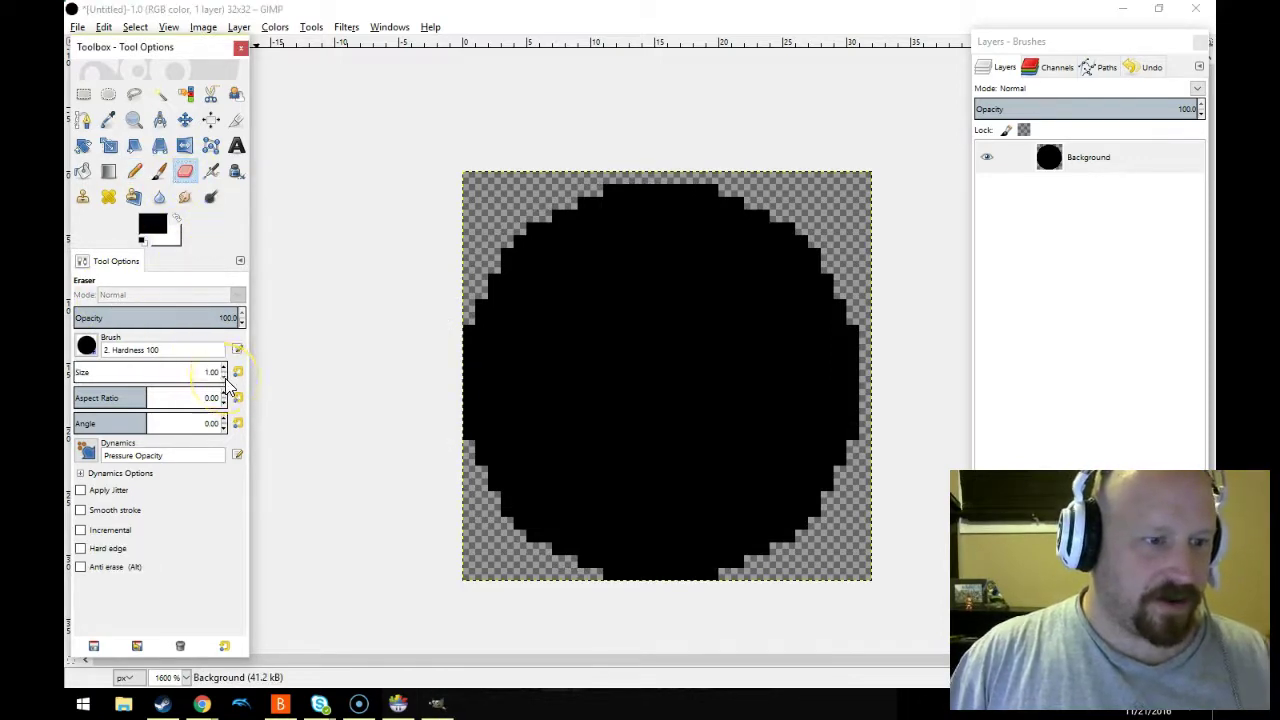
pyautogui.click(82, 548)
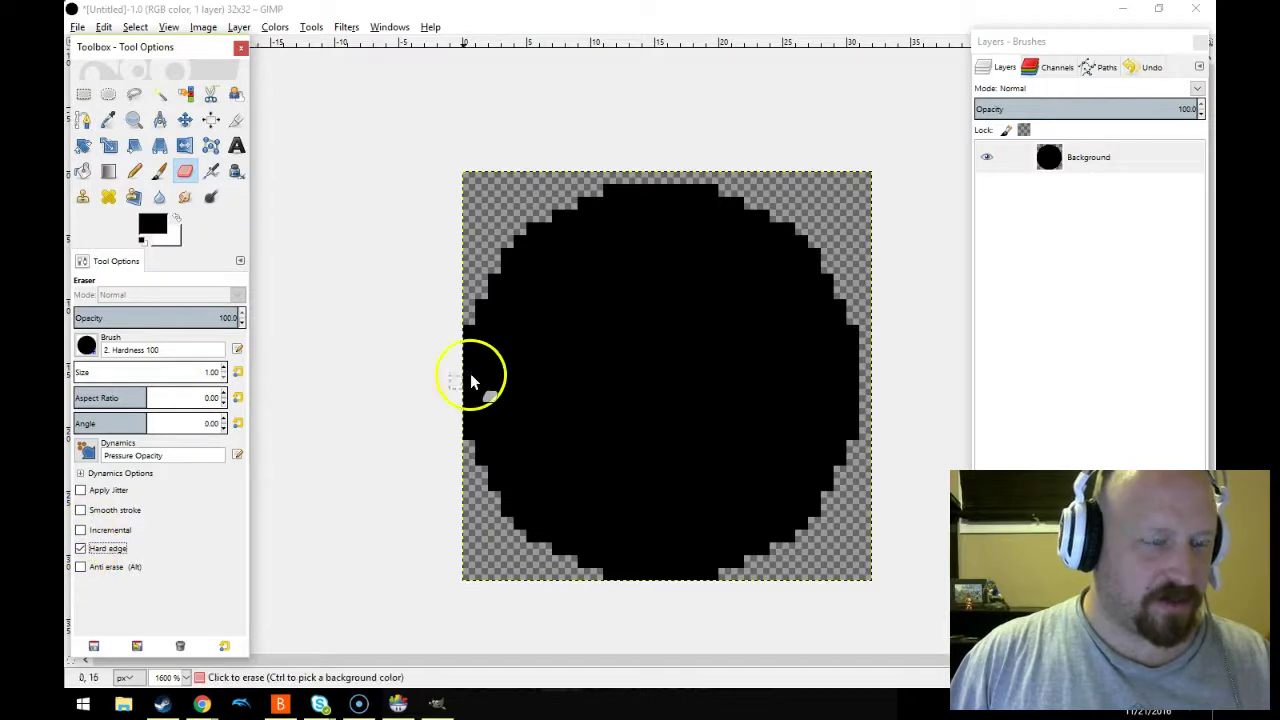
# - Erase a one-pixel band just inside the circle's left edge and down its lower-left curve, keeping the black outline
pyautogui.scroll(1, 496, 369)
pyautogui.hscroll(-3, 543, 386)
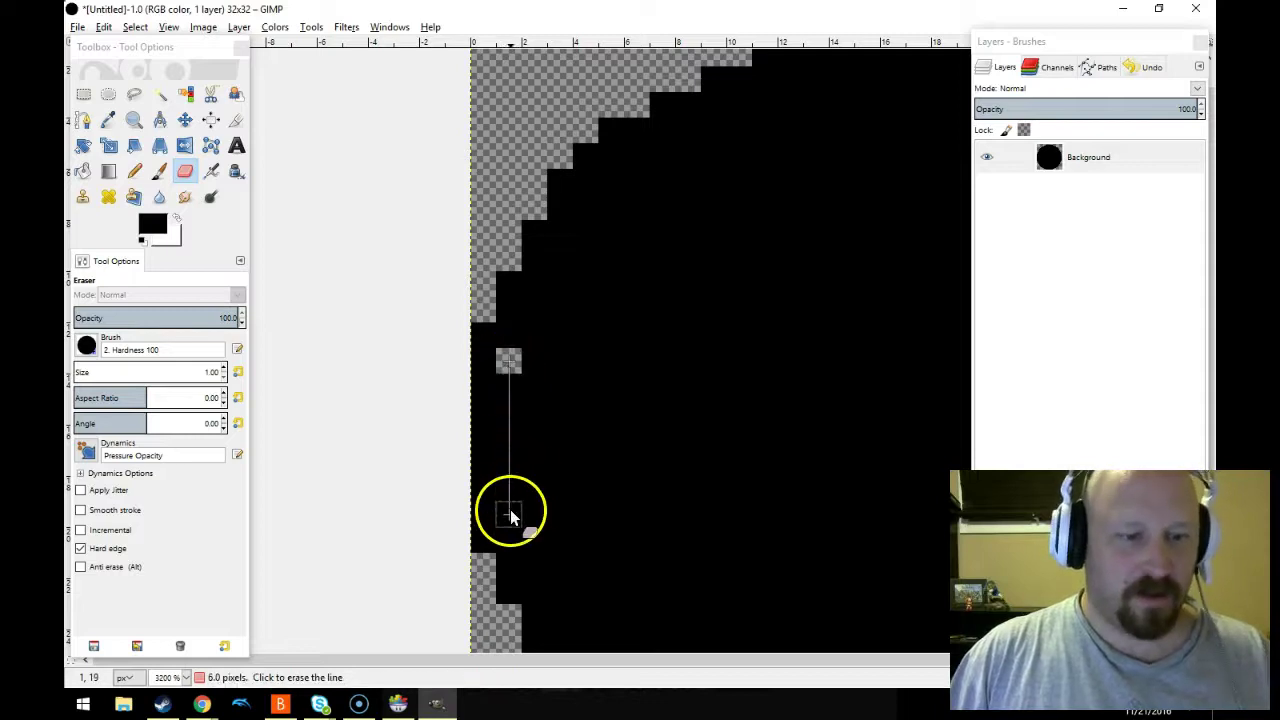
pyautogui.keyDown('shift'); pyautogui.click(510, 509); pyautogui.keyUp('shift')
pyautogui.moveTo(494, 462); pyautogui.dragTo(478, 463)
pyautogui.moveTo(517, 531); pyautogui.dragTo(523, 551)
pyautogui.moveTo(471, 434); pyautogui.dragTo(471, 448)
pyautogui.click(510, 476)
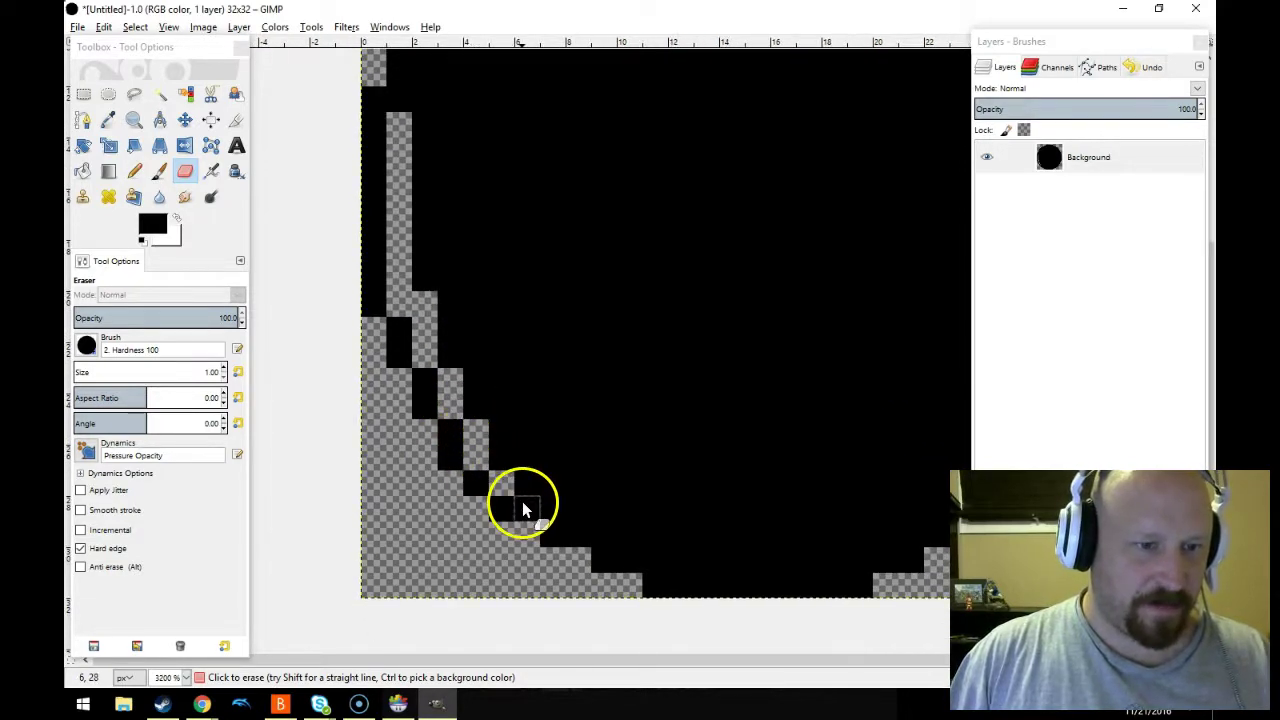
# - Continue the erased one-pixel band inside the outline through the end of the lower-left curve and straight across the bottom edge
pyautogui.moveTo(552, 507); pyautogui.dragTo(651, 531)
pyautogui.click(623, 514)
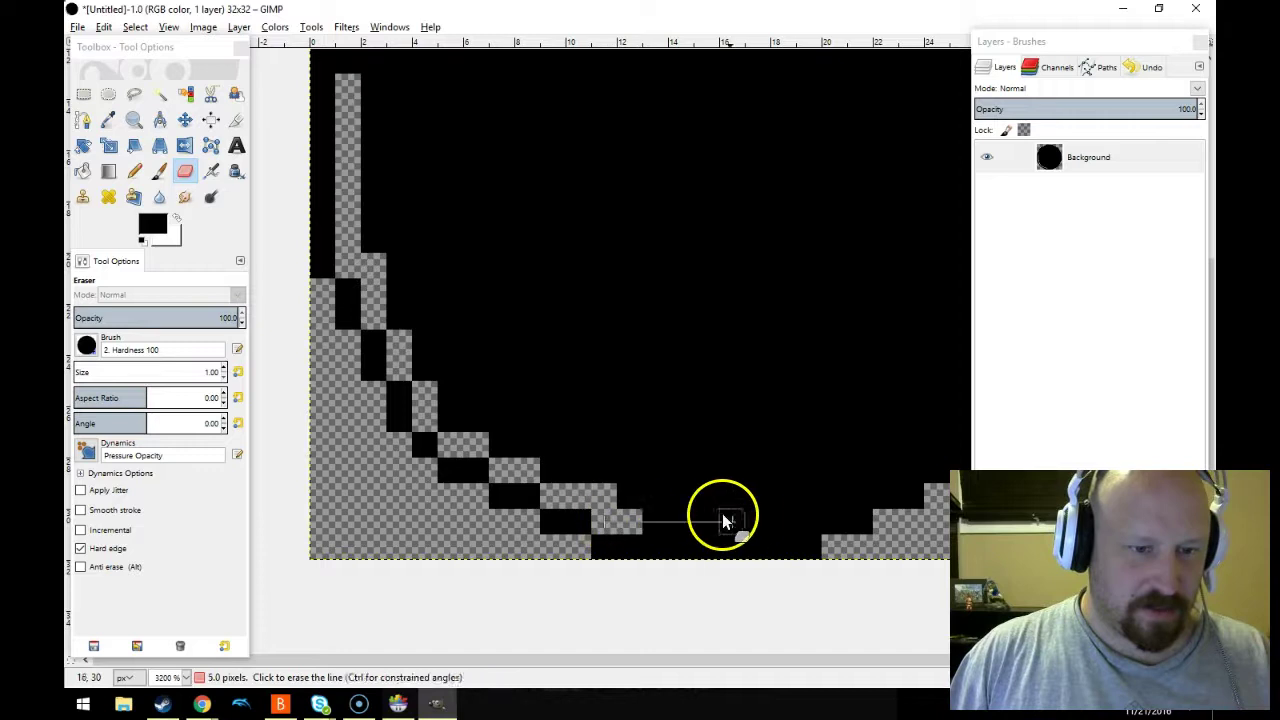
pyautogui.keyDown('shift'); pyautogui.click(811, 520); pyautogui.keyUp('shift')
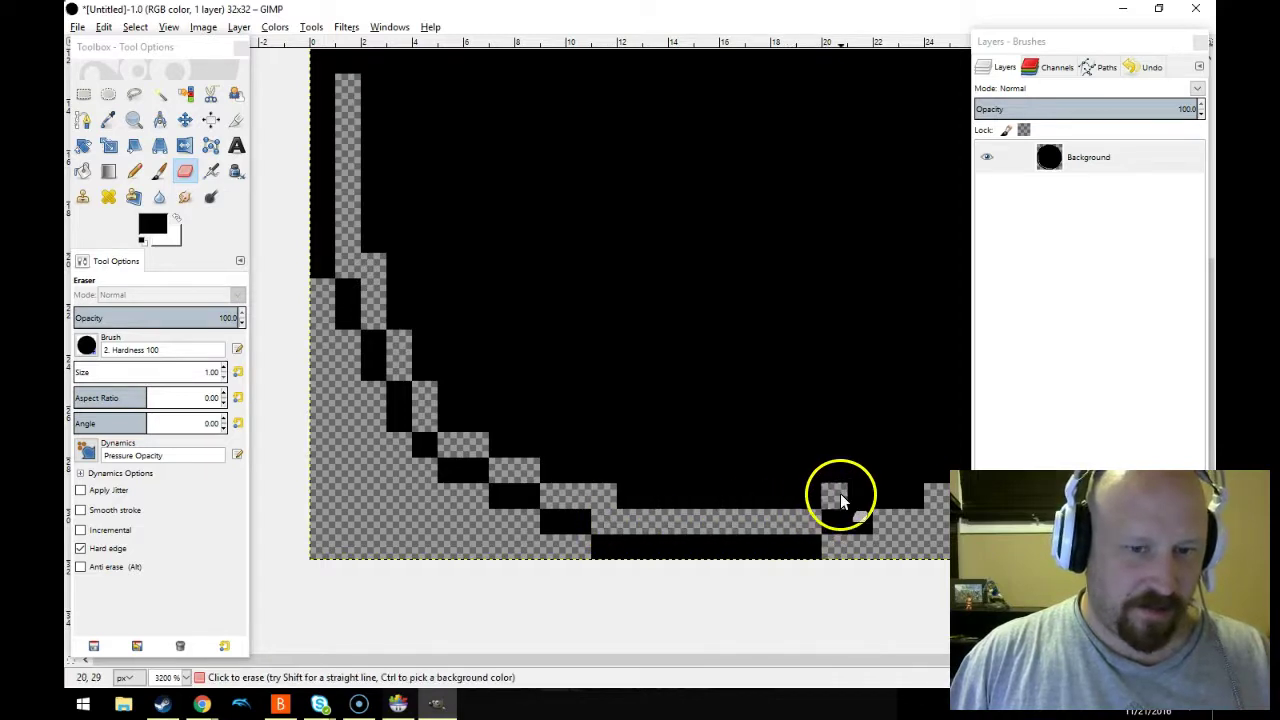
# - Erase the pixels just inside the outline along the circle's lower-right curve, following its stair steps
pyautogui.moveTo(861, 474)
pyautogui.mouseDown()
pyautogui.moveTo(754, 500)
pyautogui.moveTo(762, 509)
pyautogui.mouseUp()
pyautogui.click(806, 500)
pyautogui.click(829, 473)
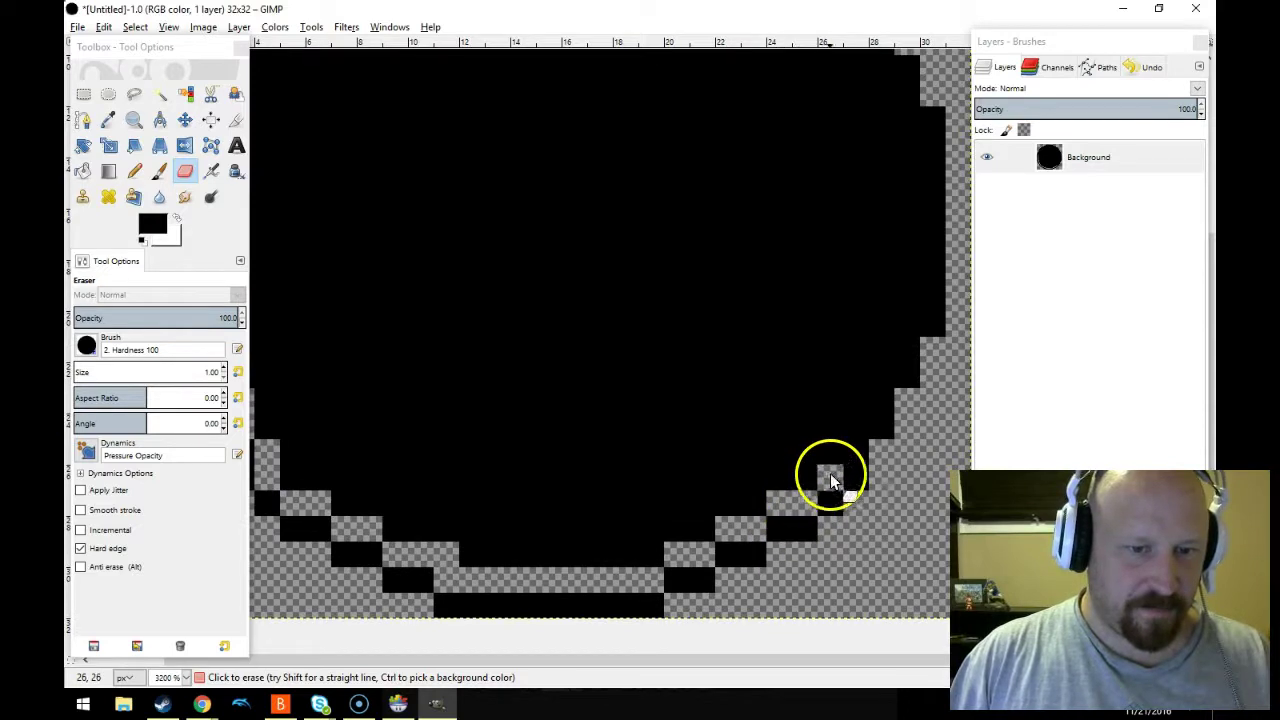
pyautogui.hotkey('ctrl', 'z')
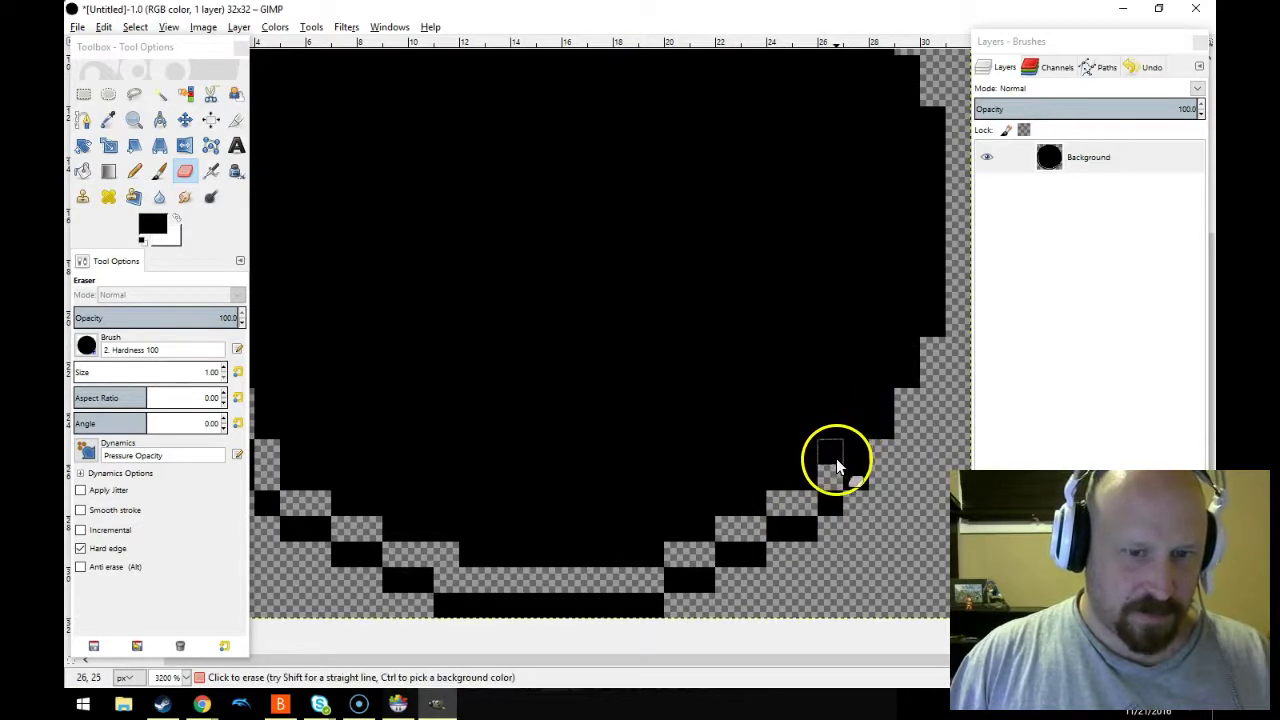
pyautogui.click(846, 424)
pyautogui.moveTo(855, 400); pyautogui.dragTo(886, 347)
pyautogui.scroll(2, 900, 306)
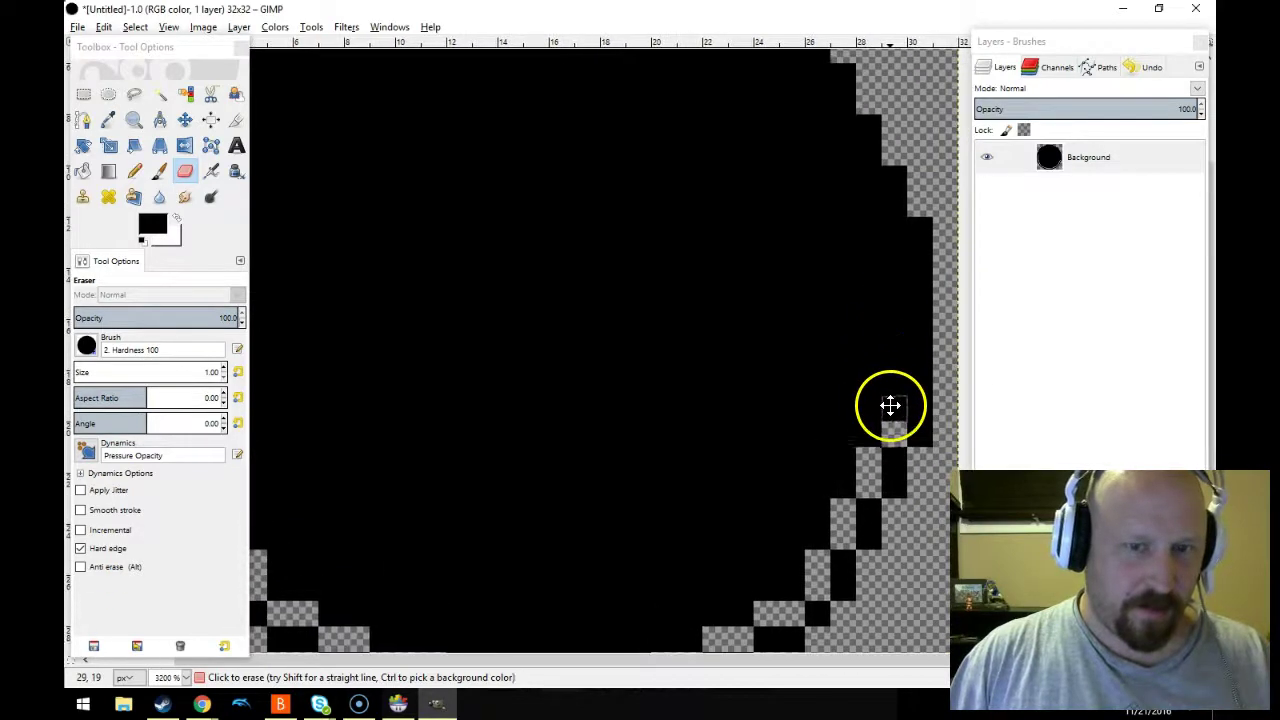
# - Erase a straight band inside the circle's right edge and continue it along the upper-right curve
pyautogui.click(894, 432)
pyautogui.keyDown('shift'); pyautogui.click(894, 233); pyautogui.keyUp('shift')
pyautogui.moveTo(869, 200); pyautogui.dragTo(858, 174)
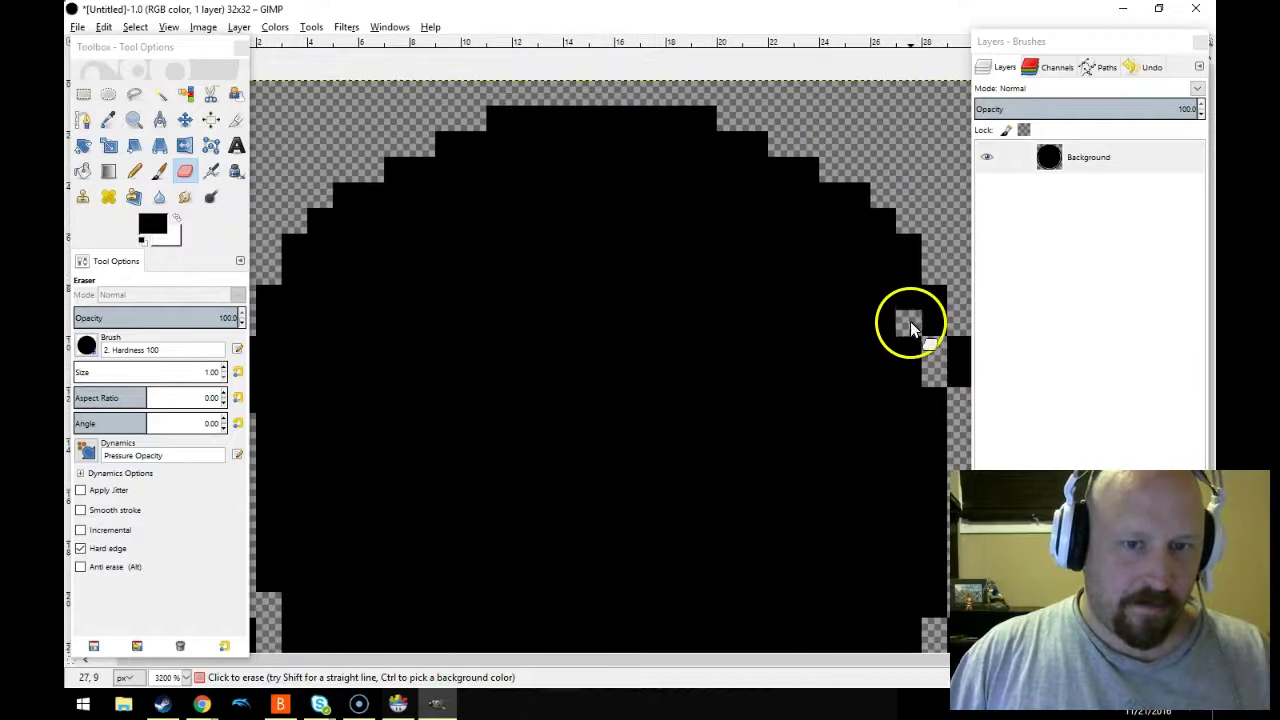
pyautogui.click(889, 272)
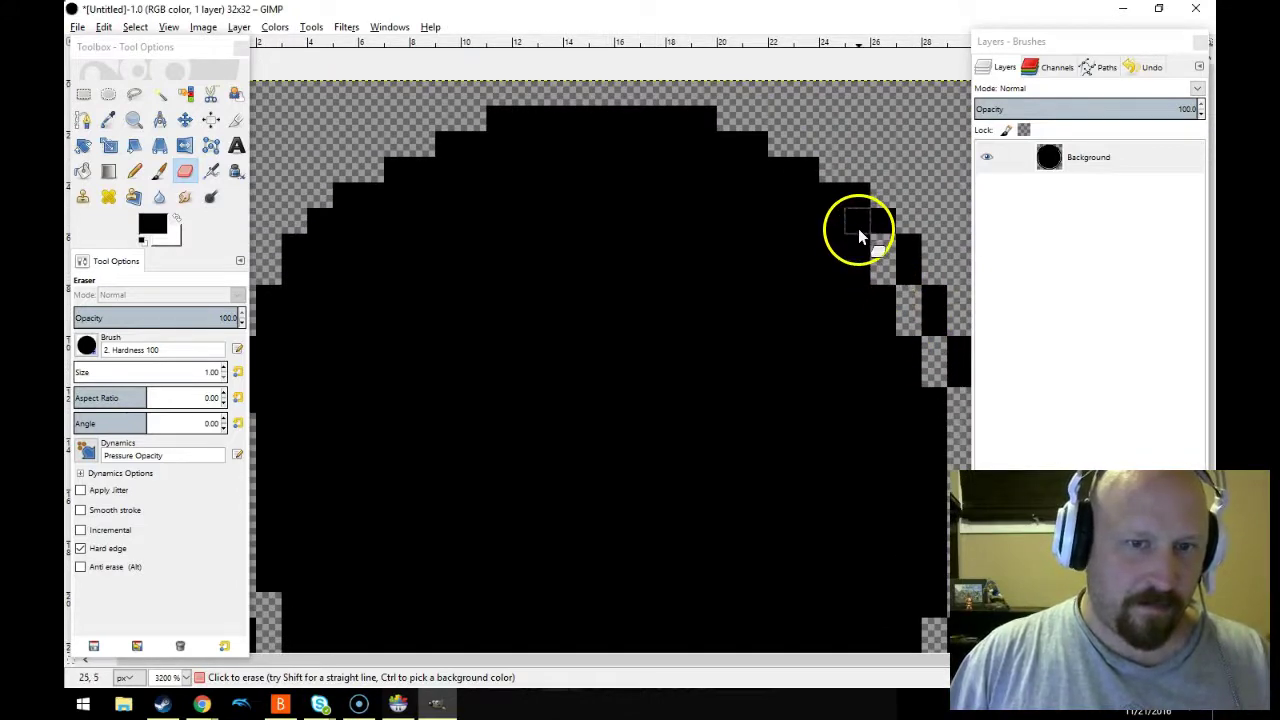
pyautogui.moveTo(851, 223)
pyautogui.mouseDown()
pyautogui.moveTo(740, 179)
pyautogui.moveTo(751, 195)
pyautogui.mouseUp()
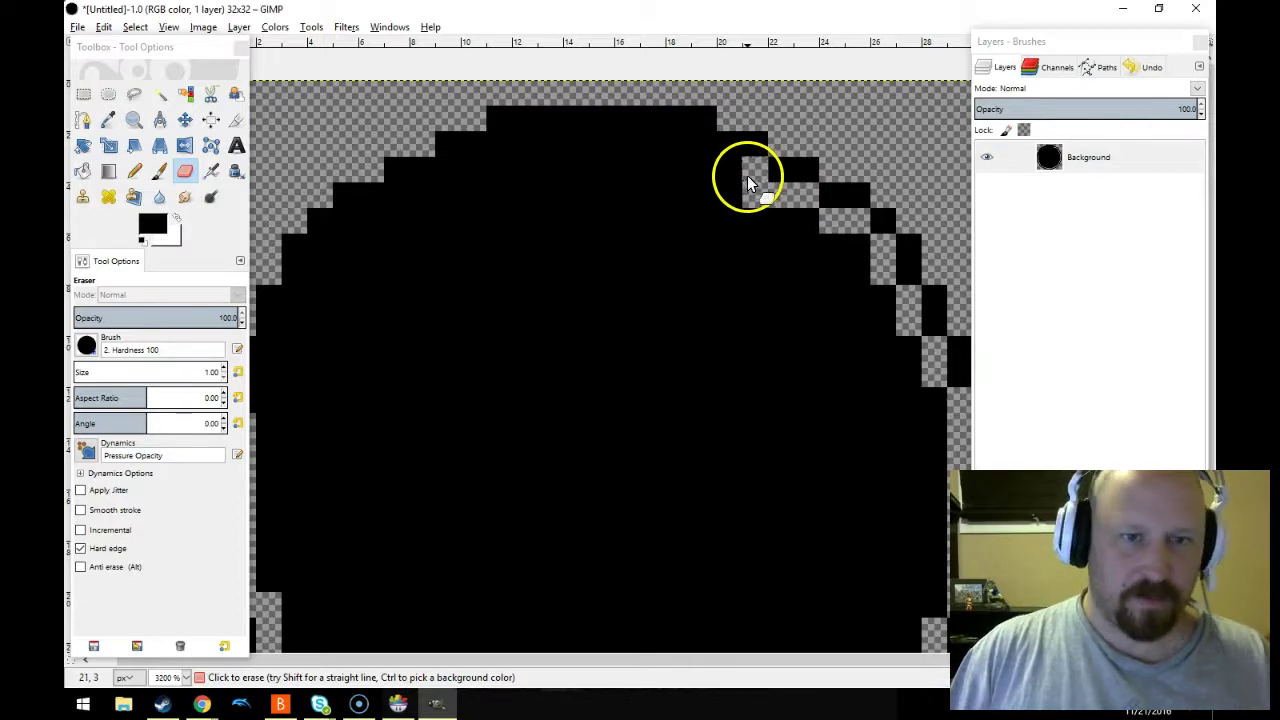
# - Erase a straight one-pixel band just inside the circle's top edge, continuing into the start of the upper-left curve
pyautogui.press('space')
pyautogui.click(730, 250)
pyautogui.keyDown('shift'); pyautogui.click(538, 240); pyautogui.keyUp('shift')
pyautogui.click(508, 265)
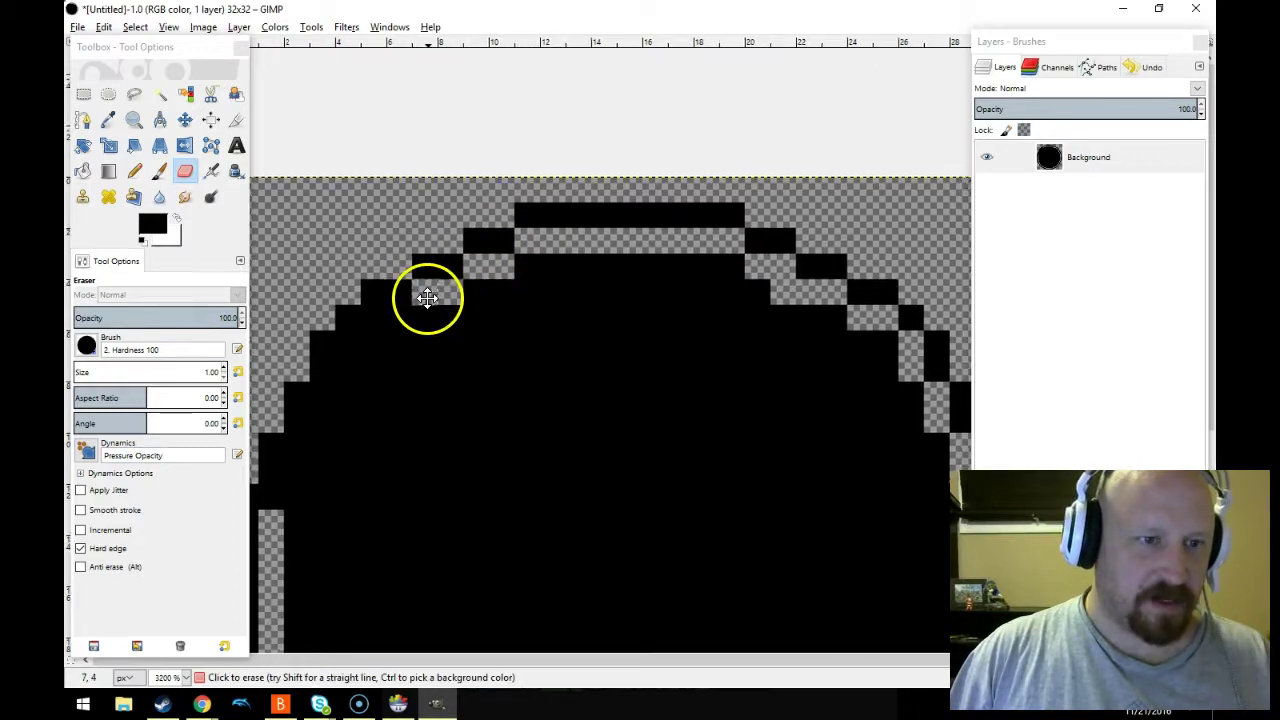
# - Erase the pixels just inside the outline along the circle's upper-left curve, joining the band to the left edge
pyautogui.press('space')
pyautogui.moveTo(462, 301); pyautogui.dragTo(451, 334)
pyautogui.click(438, 355)
pyautogui.press('space')
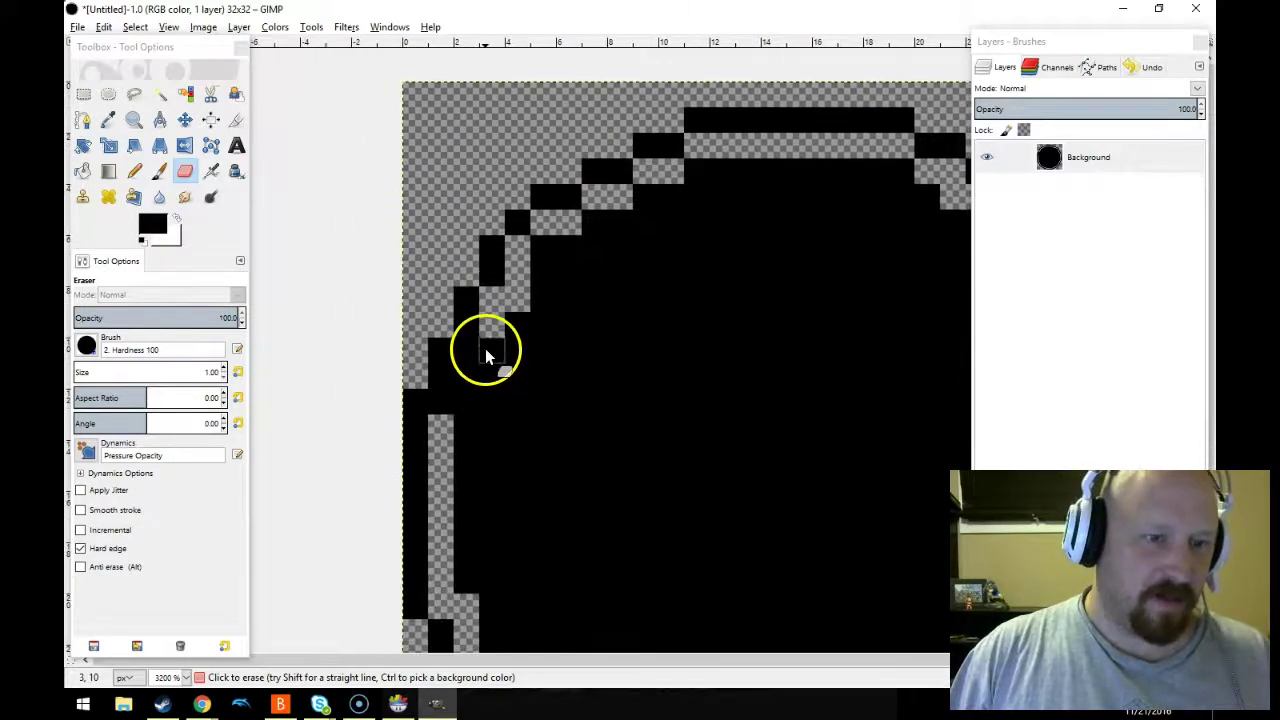
pyautogui.hotkey('ctrl', 'z')
pyautogui.moveTo(479, 355); pyautogui.dragTo(474, 380)
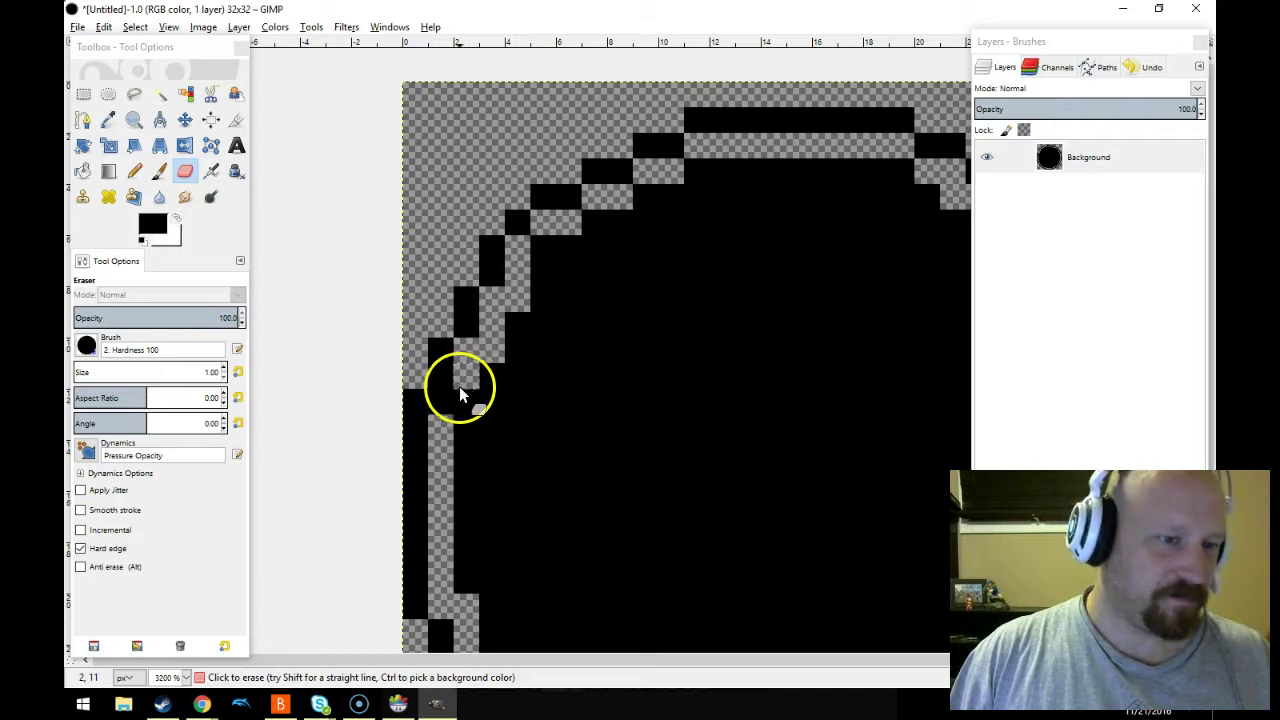
pyautogui.click(463, 394)
pyautogui.scroll(-2, 529, 378)
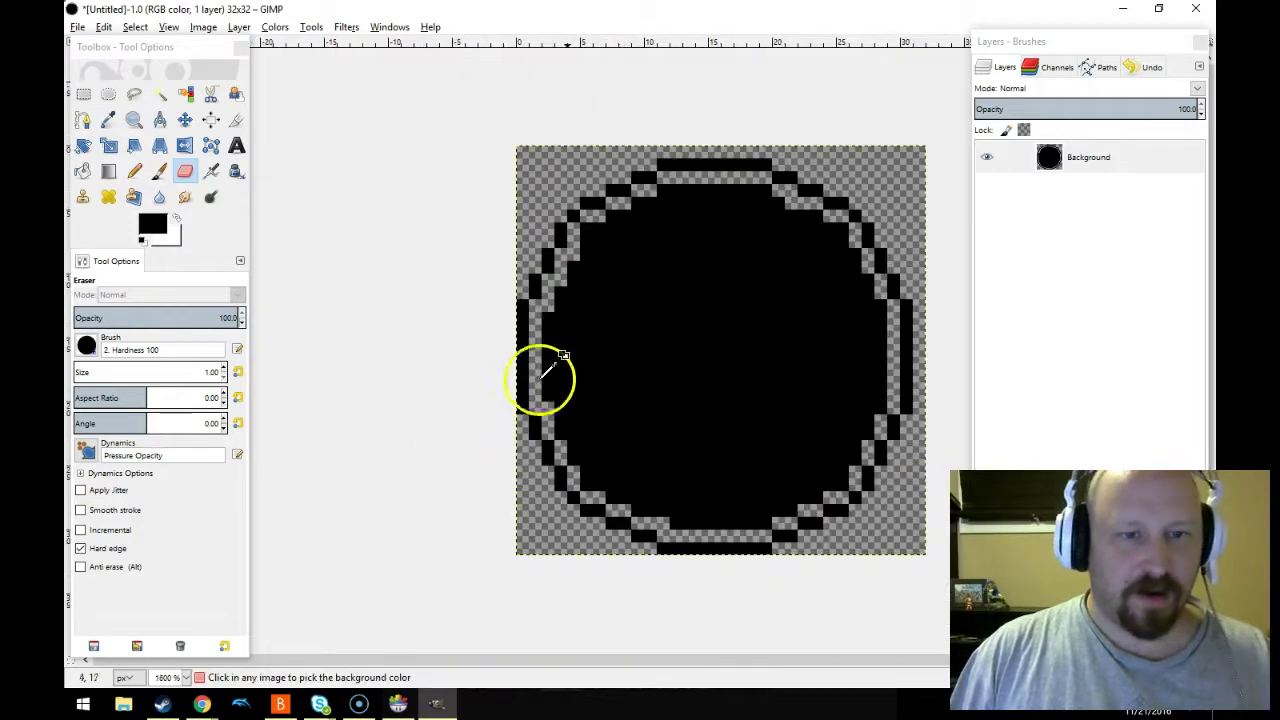
pyautogui.press('space')
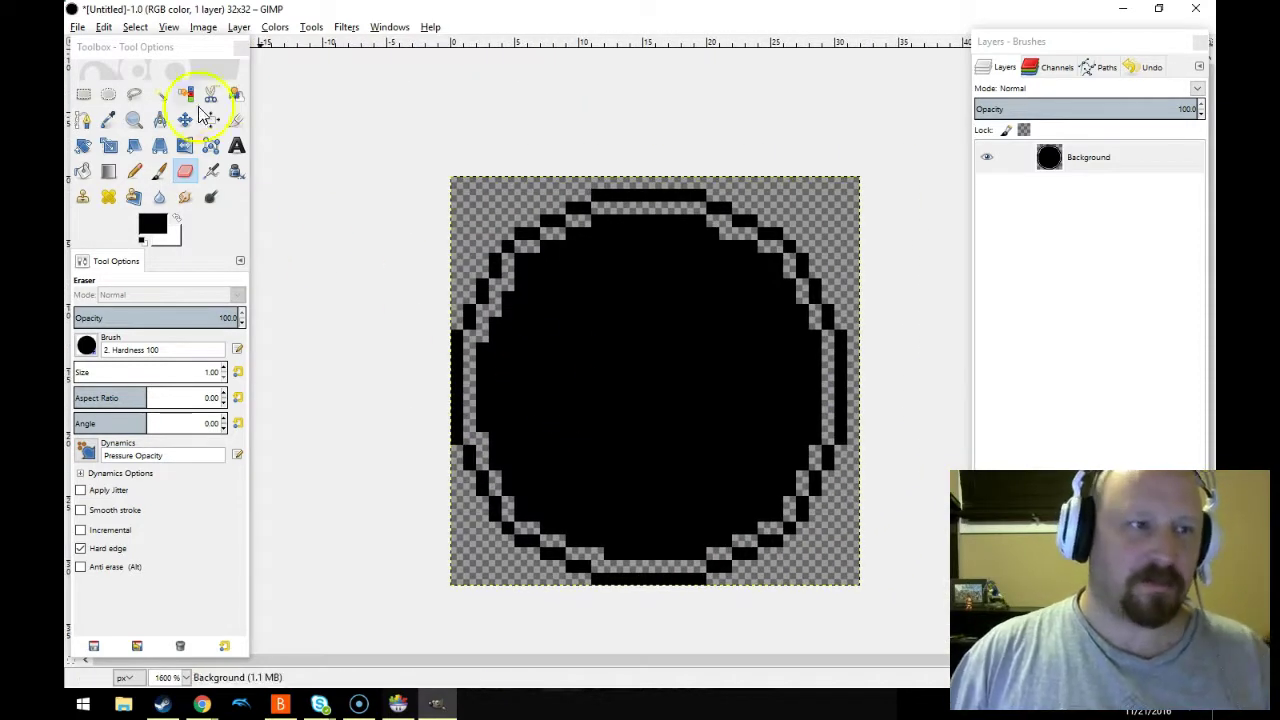
# - Try to clear the solid black disc inside the outline by fuzzy-selecting and deleting it, and undo the deletion
pyautogui.click(168, 97)
pyautogui.click(630, 328)
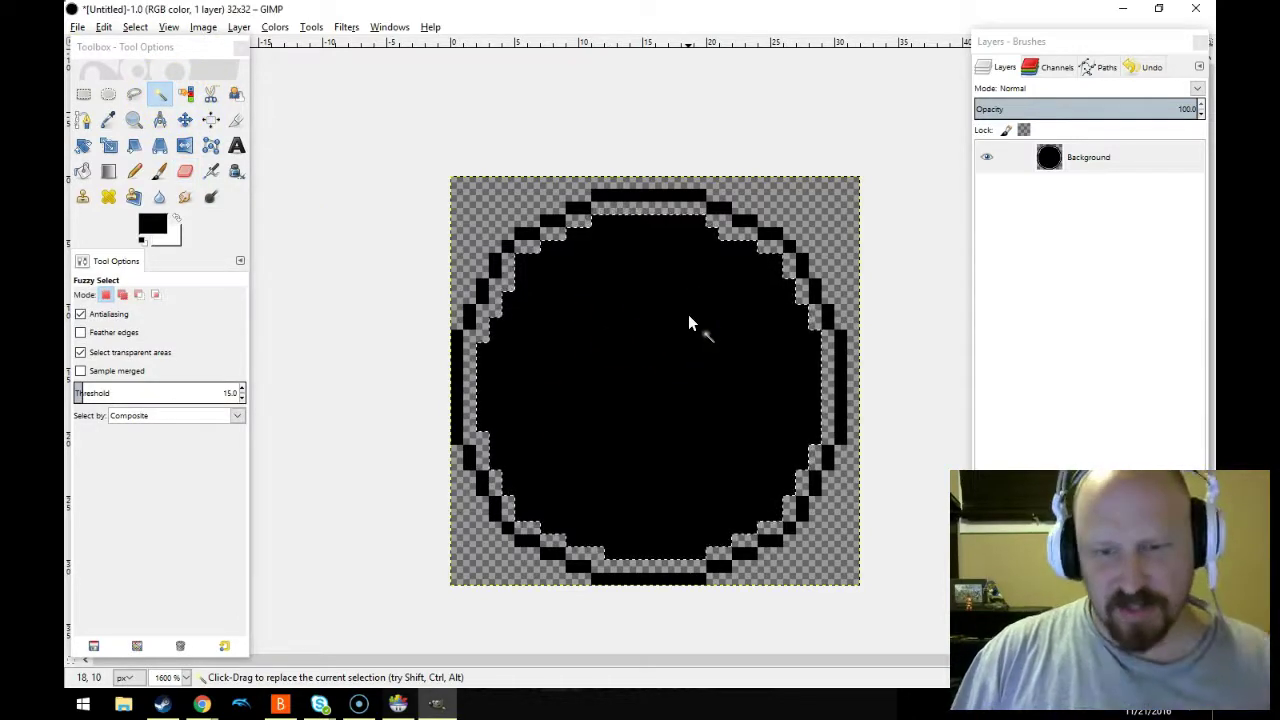
pyautogui.moveTo(390, 178); pyautogui.dragTo(267, 170)
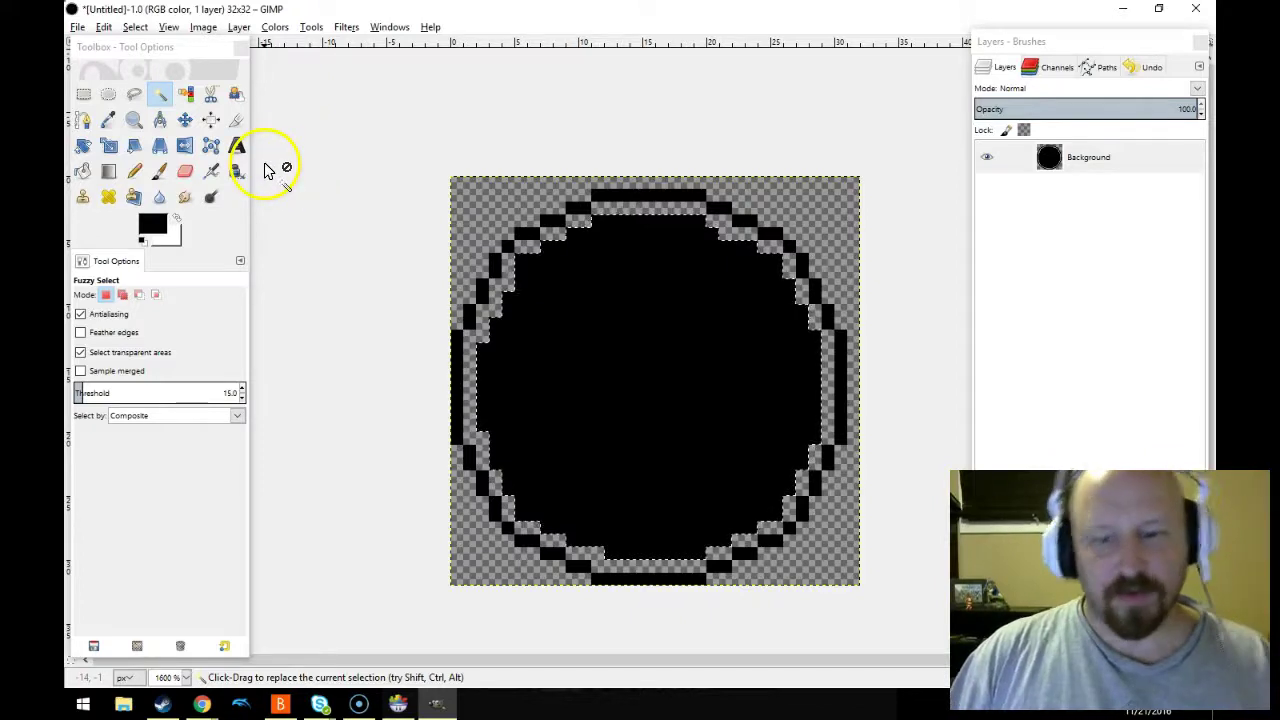
pyautogui.click(158, 96)
pyautogui.moveTo(533, 267); pyautogui.dragTo(605, 293)
pyautogui.press('Delete')
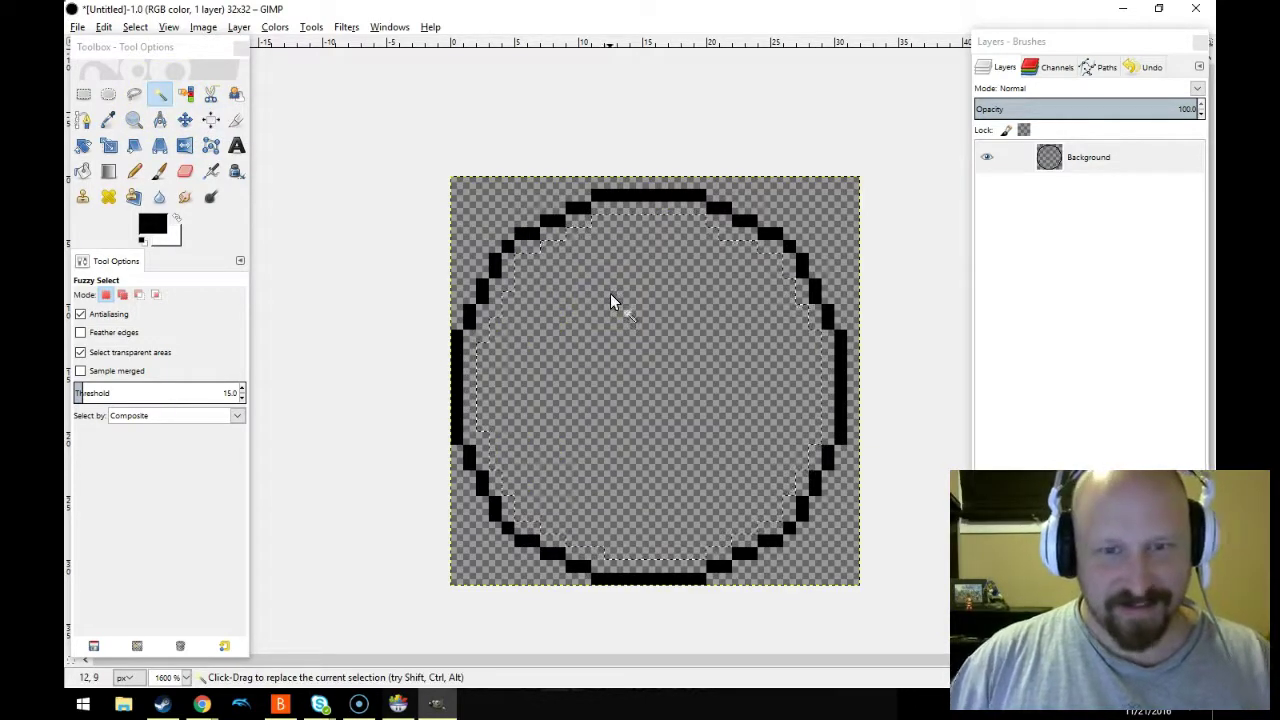
pyautogui.click(133, 29)
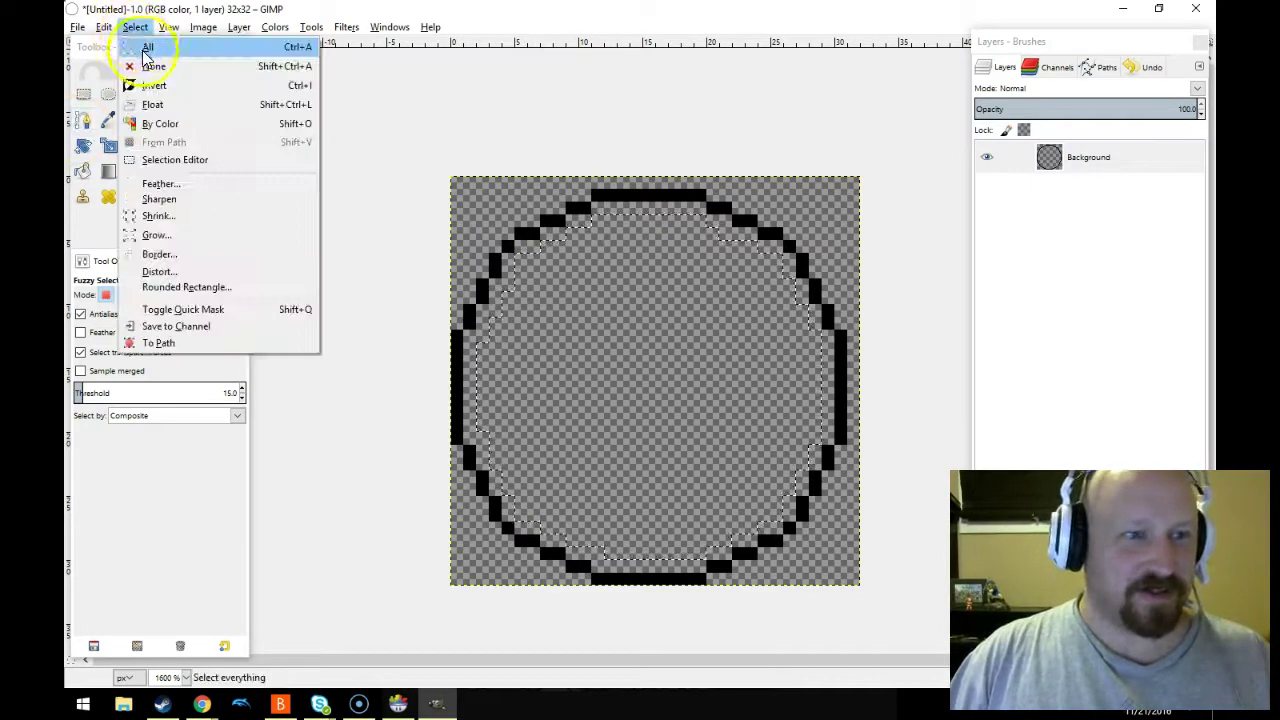
pyautogui.click(557, 29)
pyautogui.hotkey('ctrl', ',')
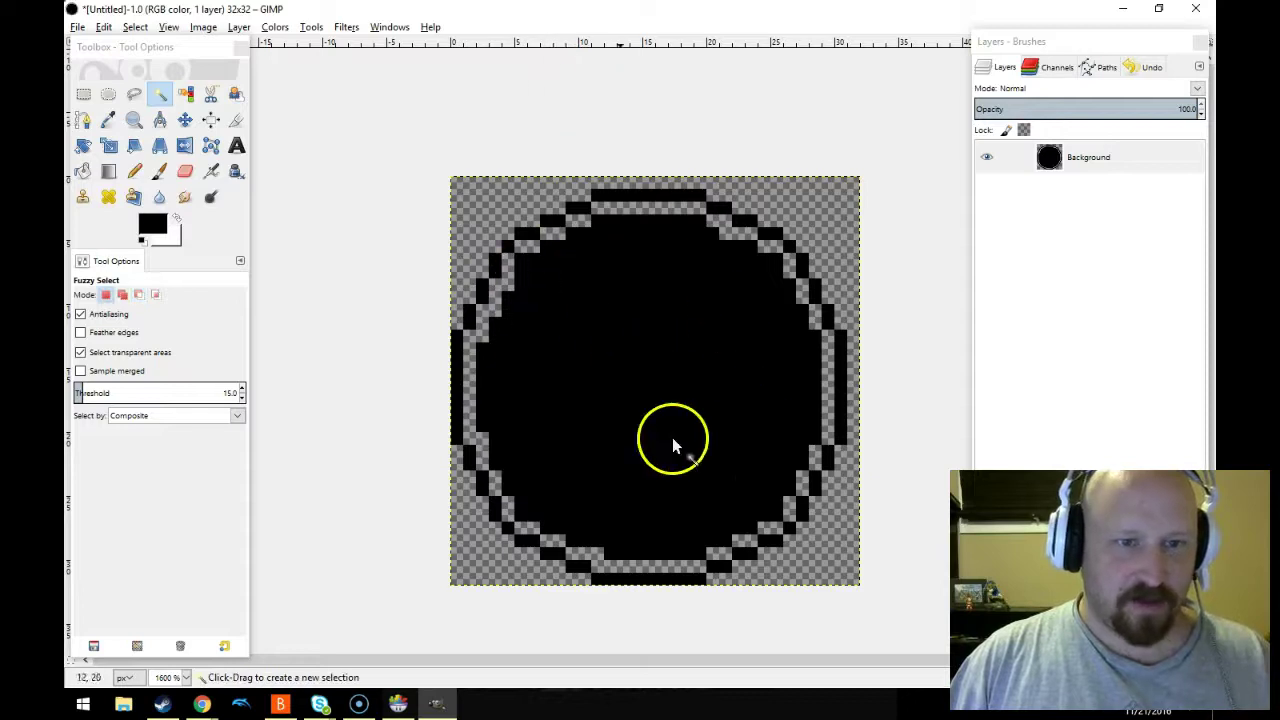
# - Fuzzy-select the black disc inside the outline, delete it, and clear the selection
pyautogui.click(636, 296)
pyautogui.press('Delete')
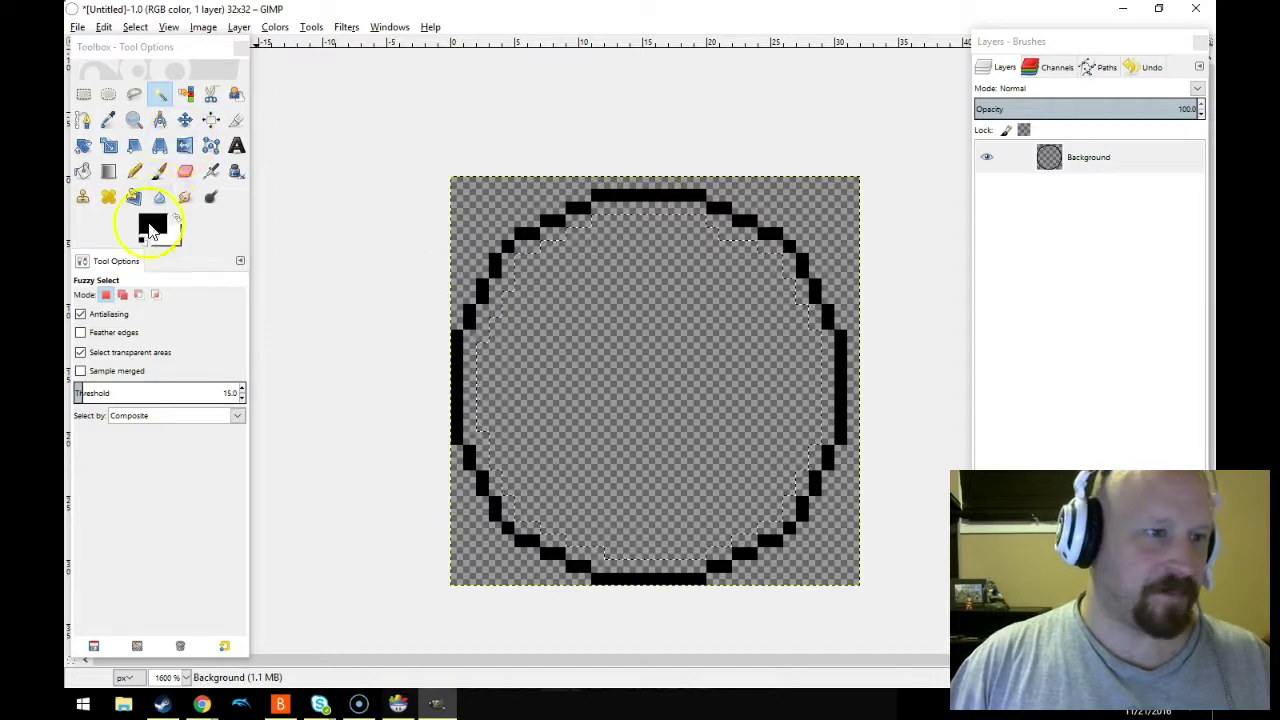
pyautogui.click(148, 48)
pyautogui.click(135, 27)
pyautogui.click(152, 63)
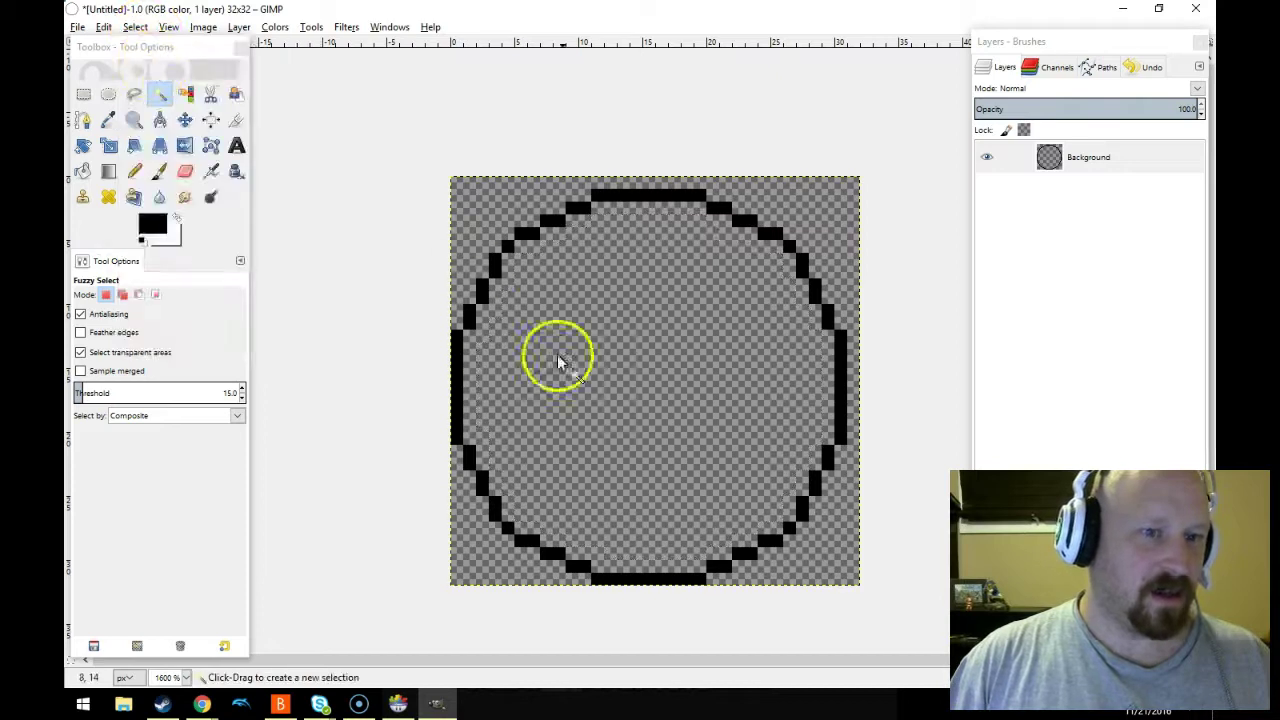
# - Create a new 32-pixel-wide transparent layer named Color
pyautogui.click(994, 470)
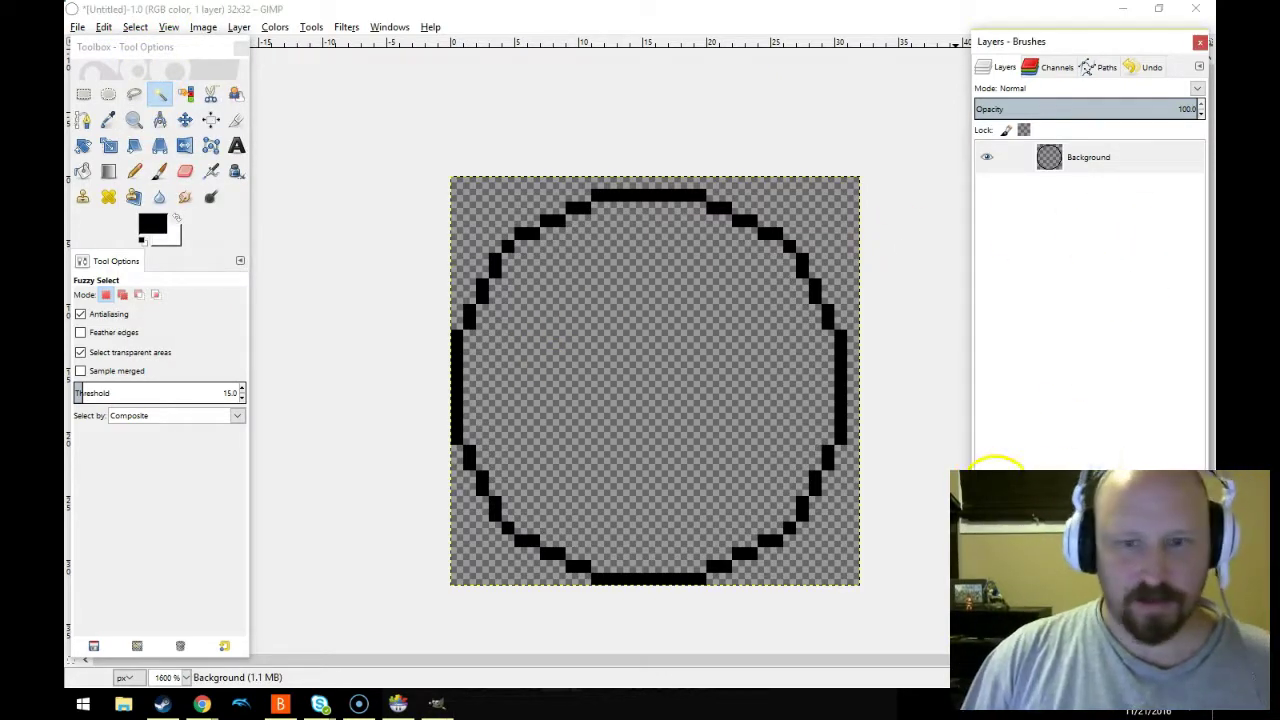
pyautogui.hotkey('shift', 'ctrl', 'n')
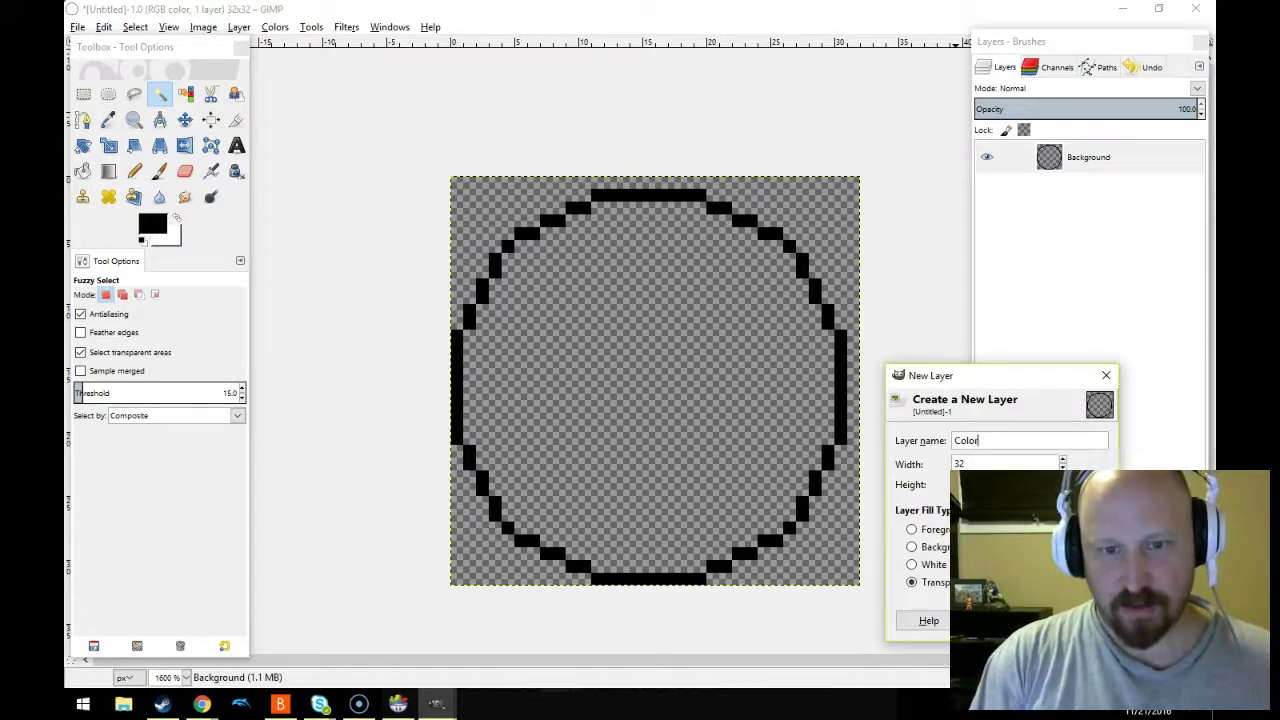
pyautogui.press('Return')
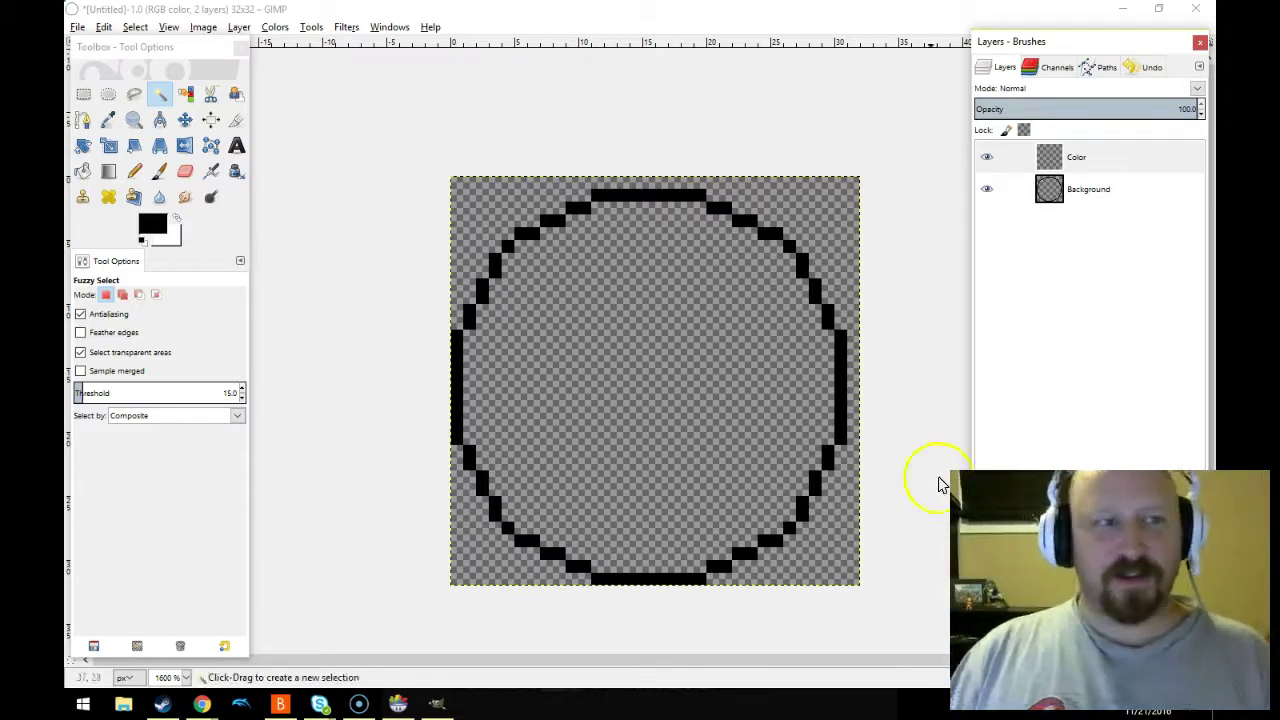
# - Try amber and grey as the foreground color, and set it to pure red (ff0000)
pyautogui.click(148, 225)
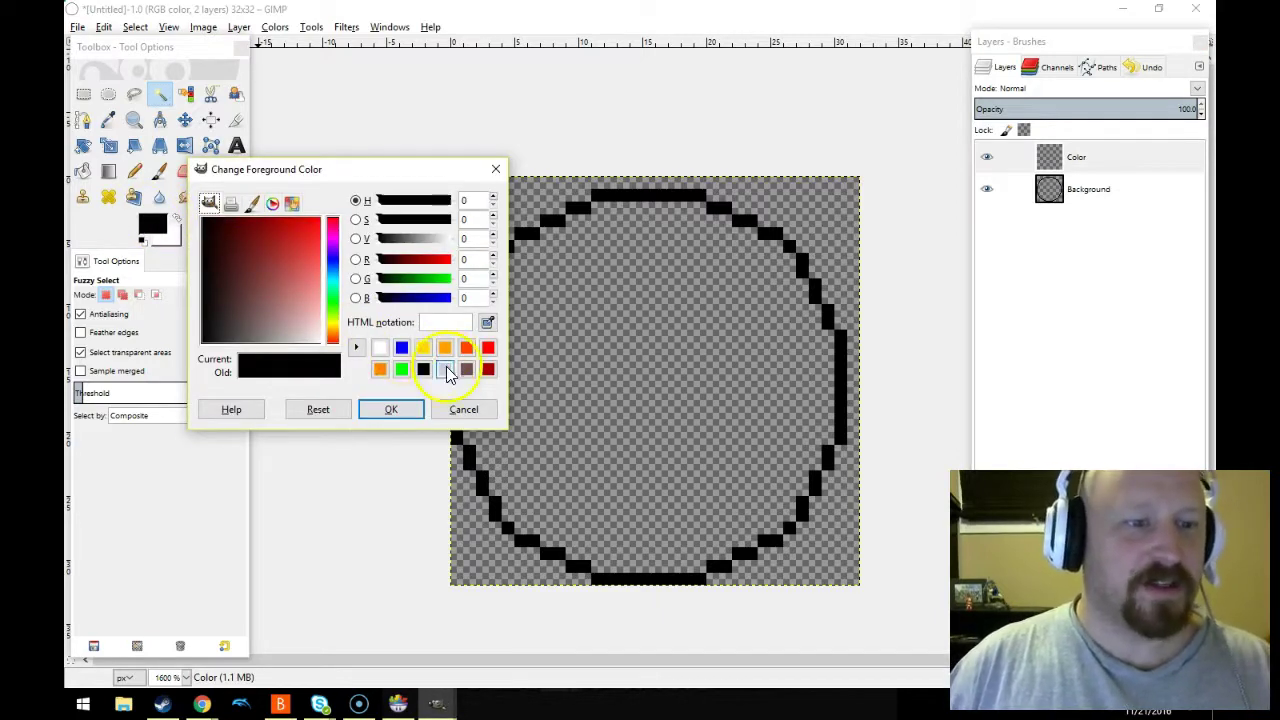
pyautogui.click(421, 350)
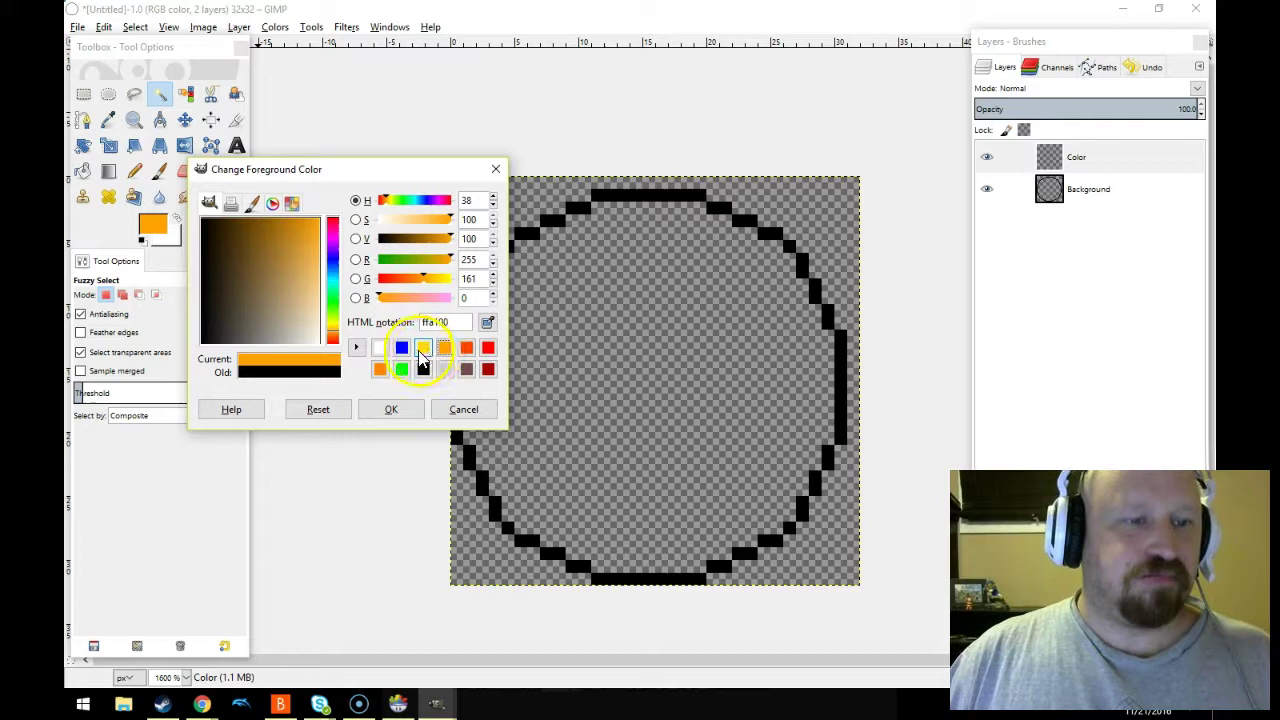
pyautogui.click(422, 350)
pyautogui.moveTo(421, 285)
pyautogui.mouseDown()
pyautogui.moveTo(398, 284)
pyautogui.moveTo(433, 281)
pyautogui.mouseUp()
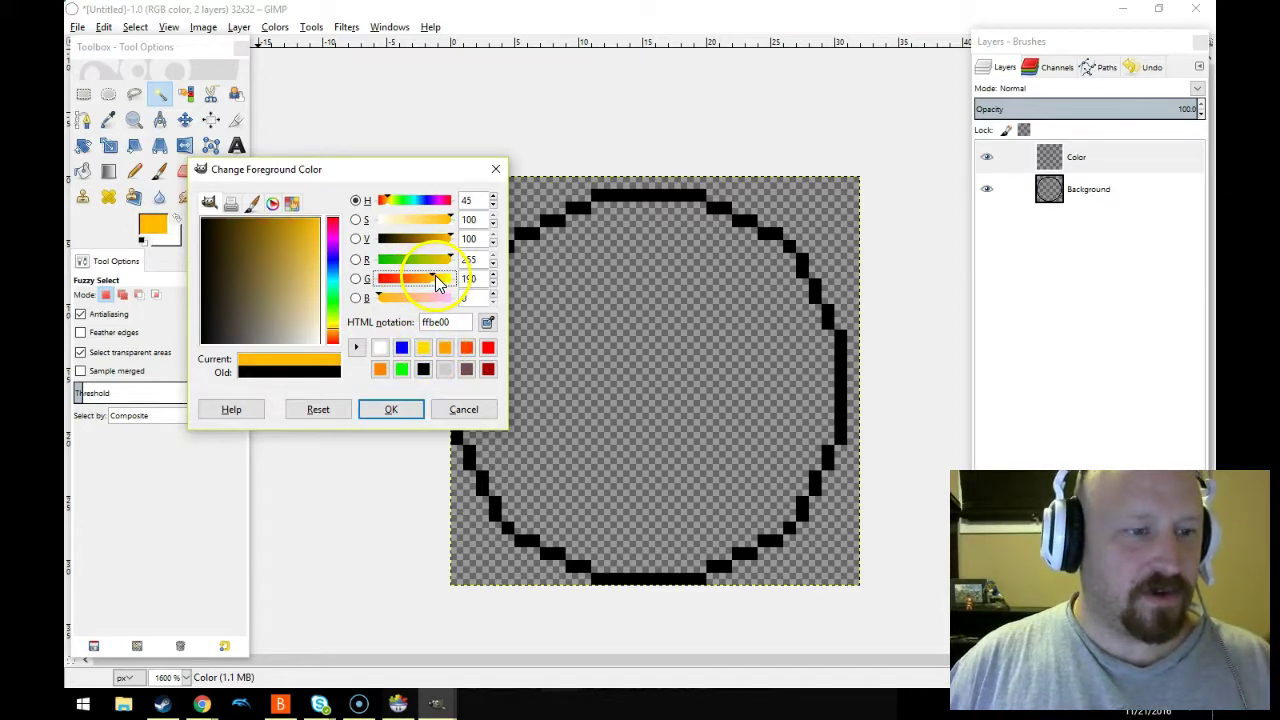
pyautogui.click(389, 410)
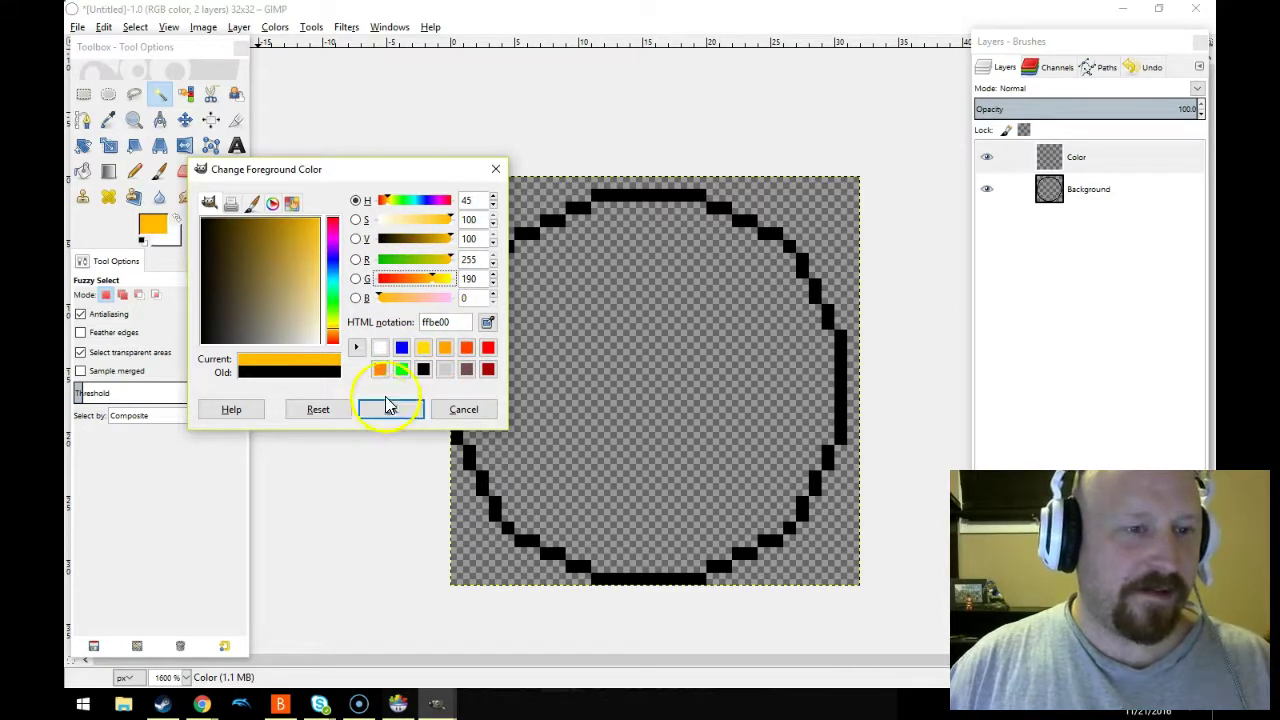
pyautogui.click(444, 370)
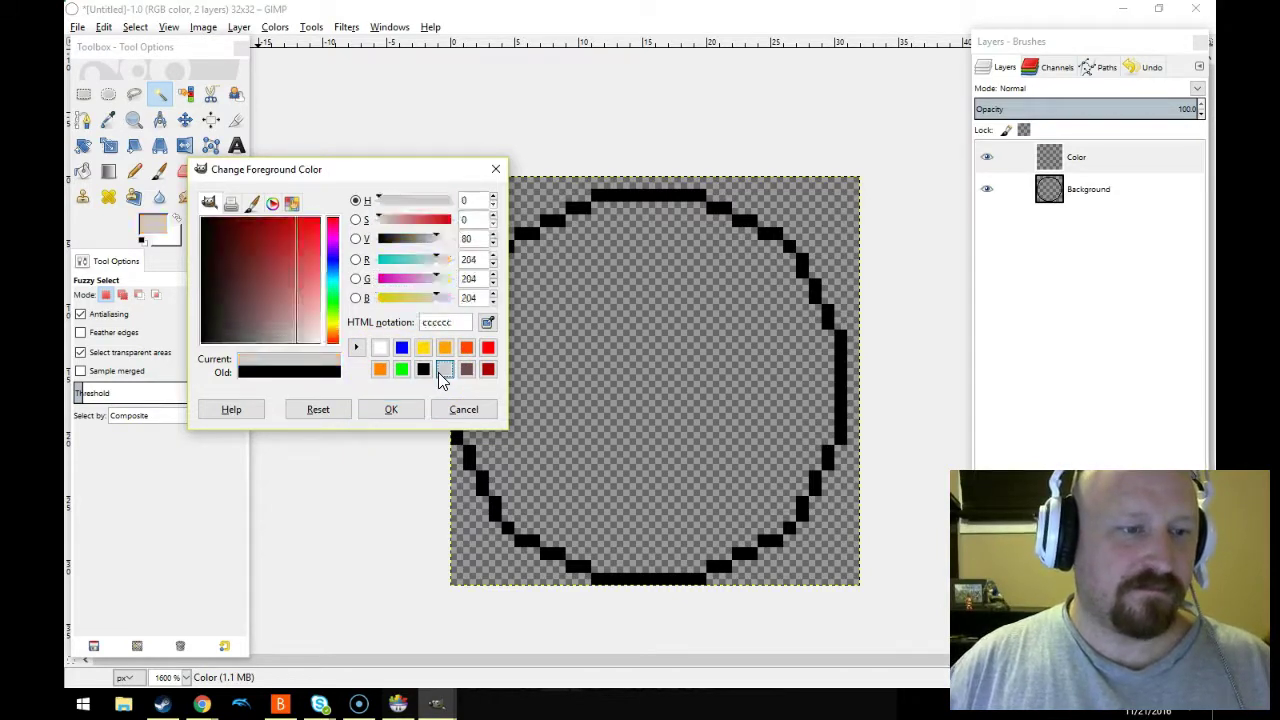
pyautogui.click(487, 370)
pyautogui.click(487, 347)
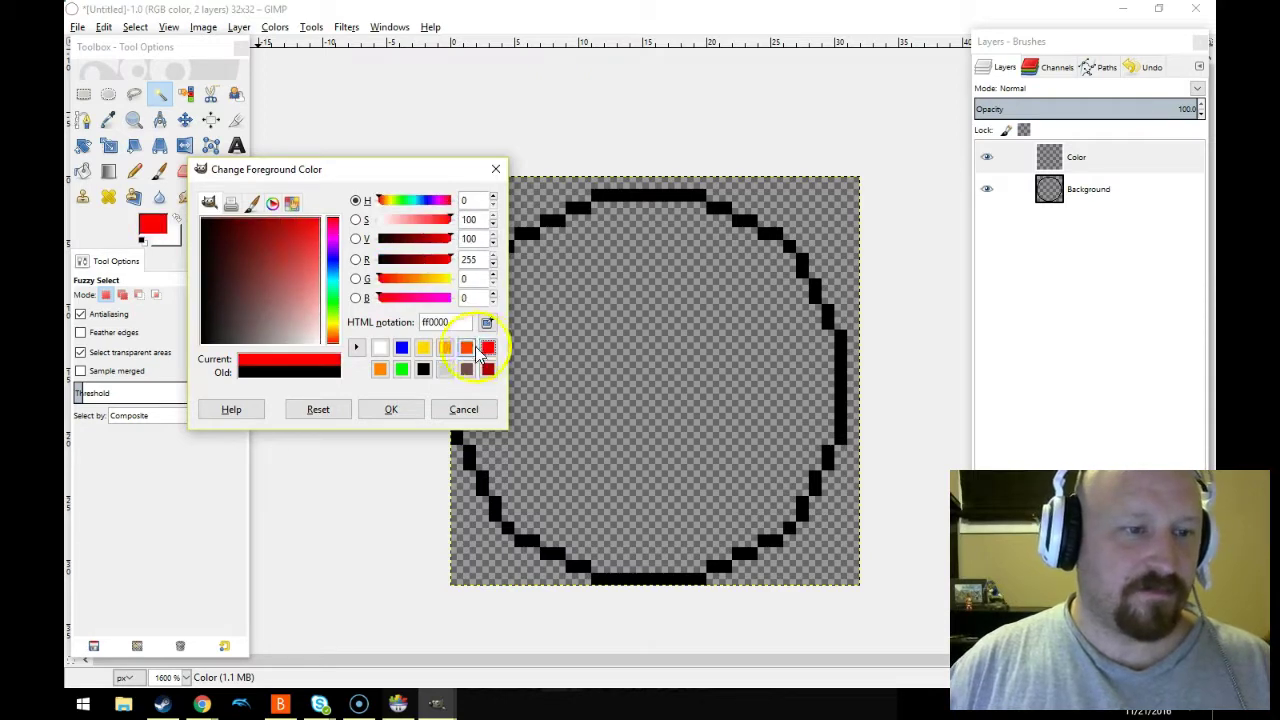
pyautogui.moveTo(393, 283); pyautogui.dragTo(378, 280)
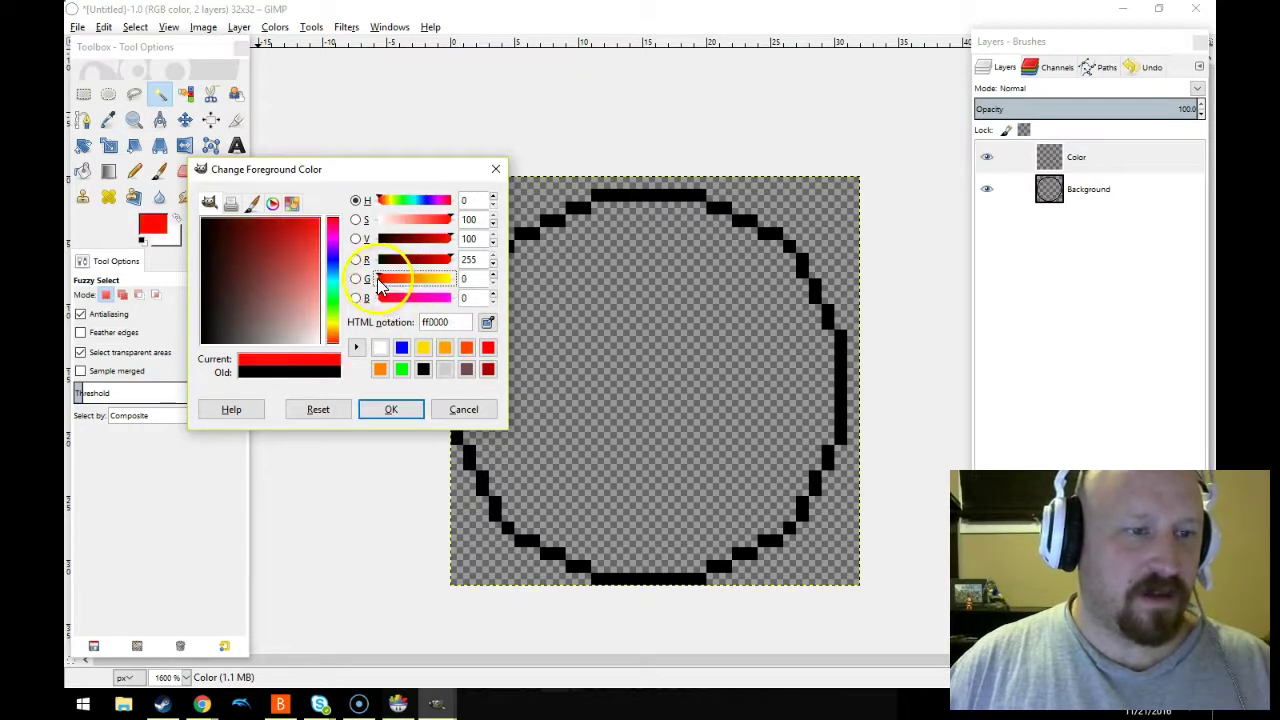
pyautogui.click(394, 413)
# - Fuzzy-select the area inside the outline on the Background layer, and try the same selection on the Color layer
pyautogui.click(1108, 203)
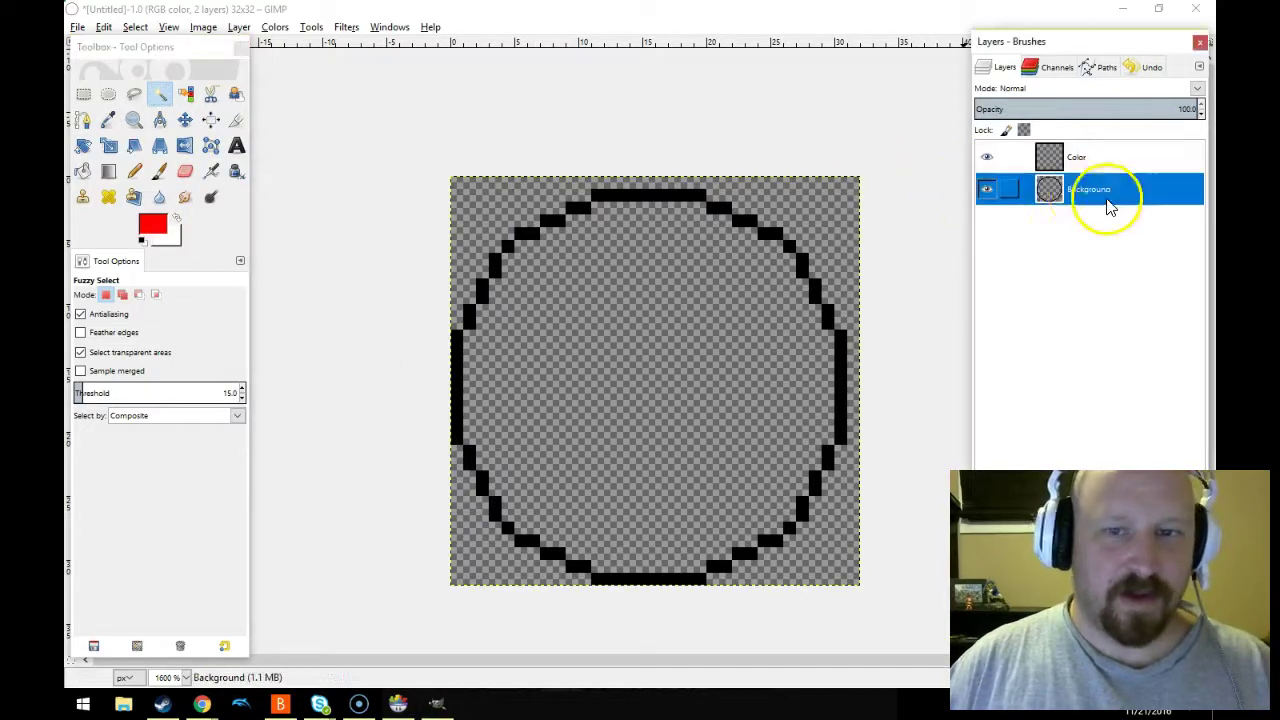
pyautogui.click(158, 95)
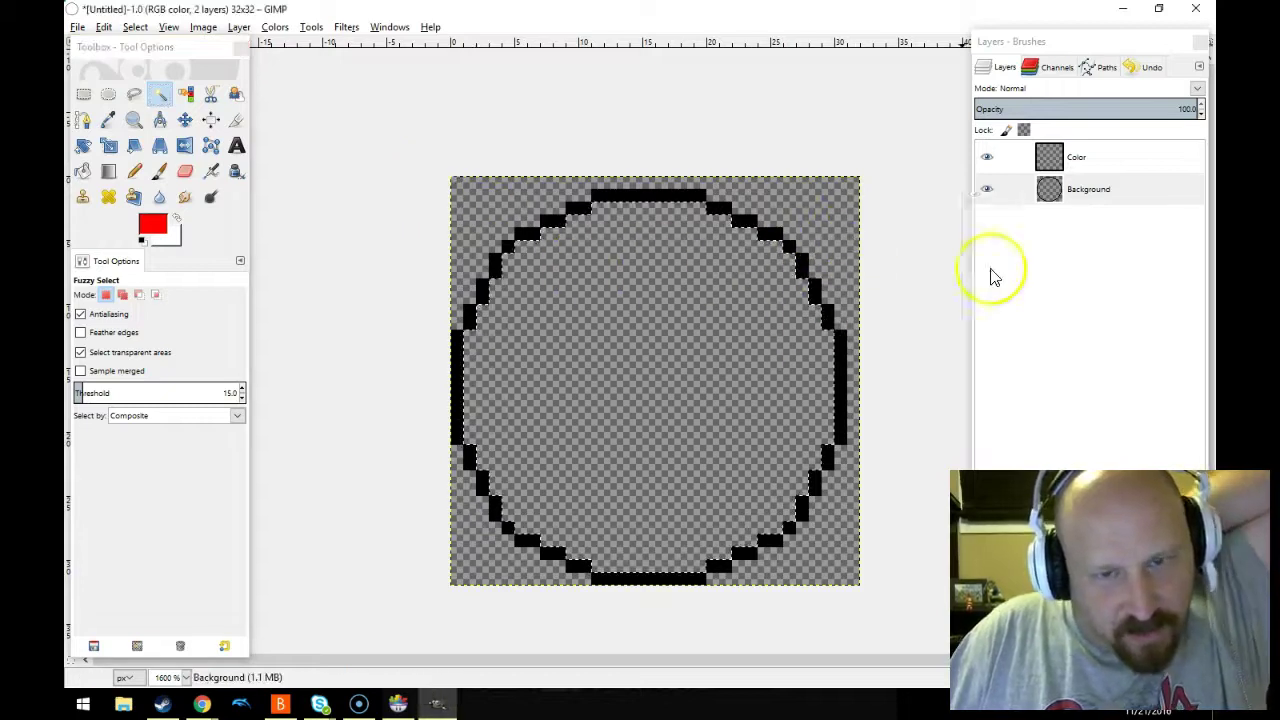
pyautogui.click(1071, 196)
pyautogui.click(638, 293)
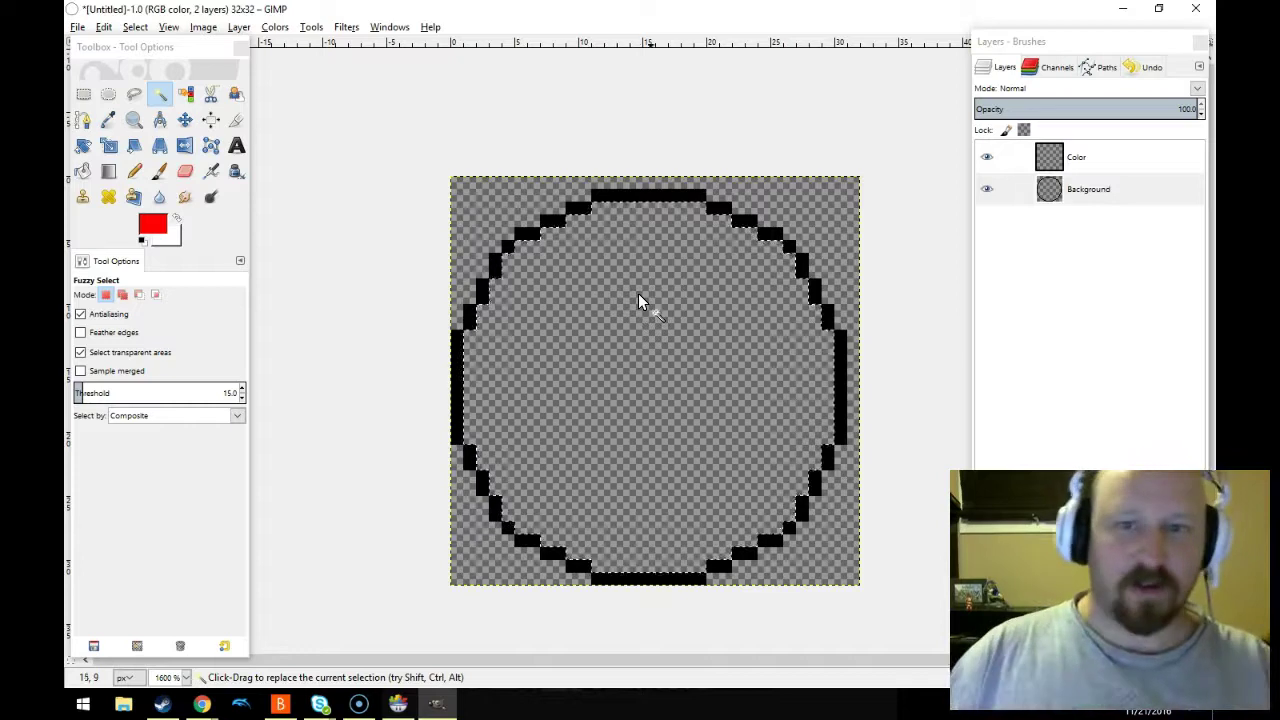
pyautogui.click(1125, 165)
pyautogui.click(735, 320)
pyautogui.moveTo(735, 320); pyautogui.dragTo(714, 330)
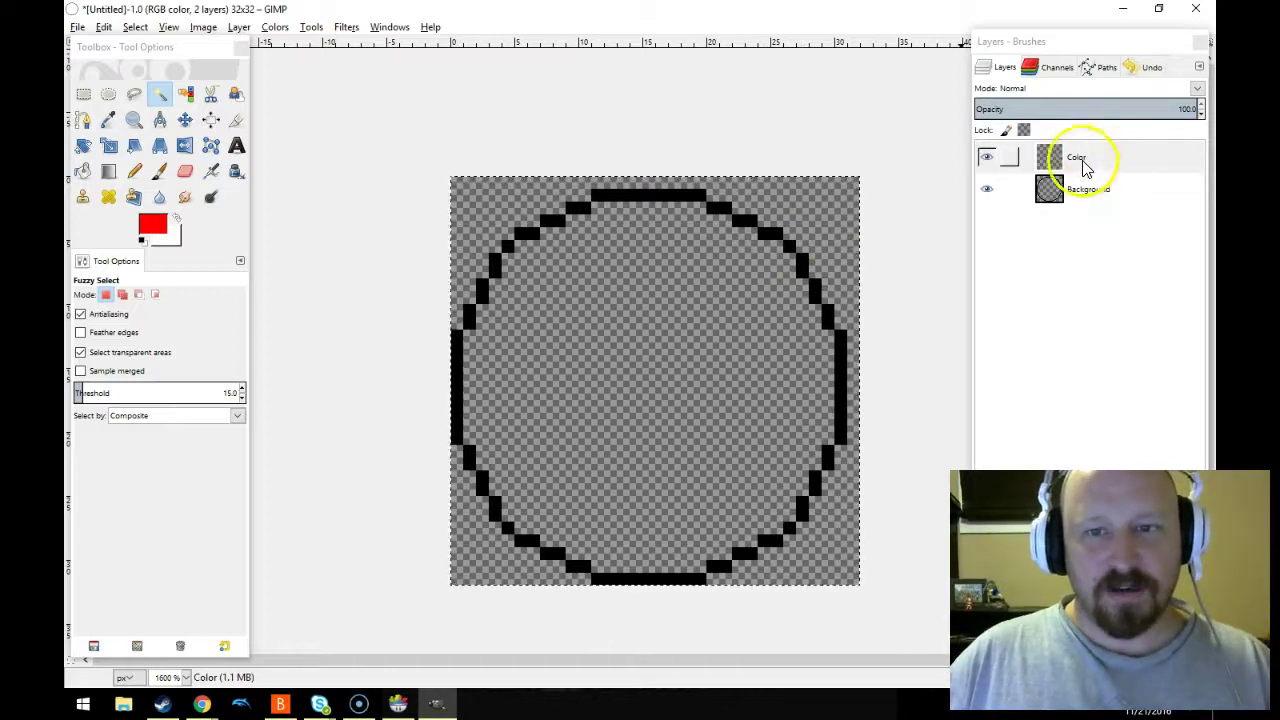
# - Fuzzy-select the circle's interior from the Background layer and bucket-fill that area red on the Color layer
pyautogui.click(1113, 205)
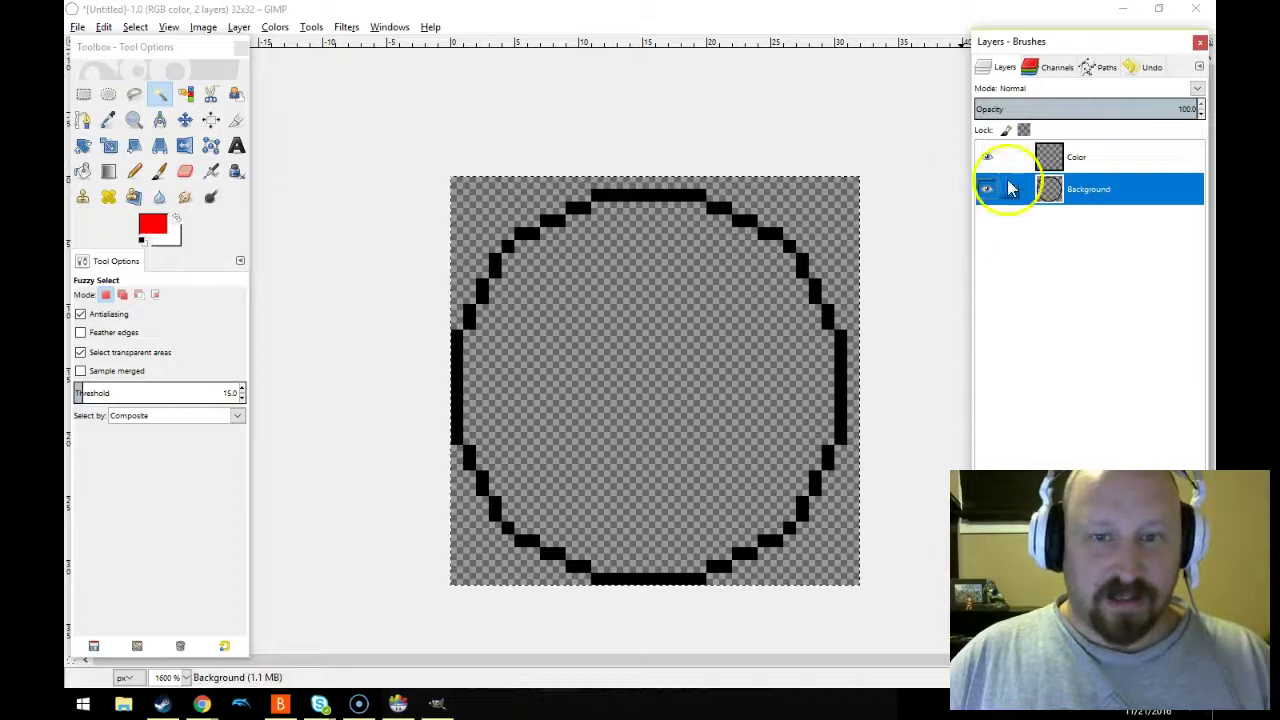
pyautogui.click(1080, 158)
pyautogui.click(1083, 190)
pyautogui.click(619, 325)
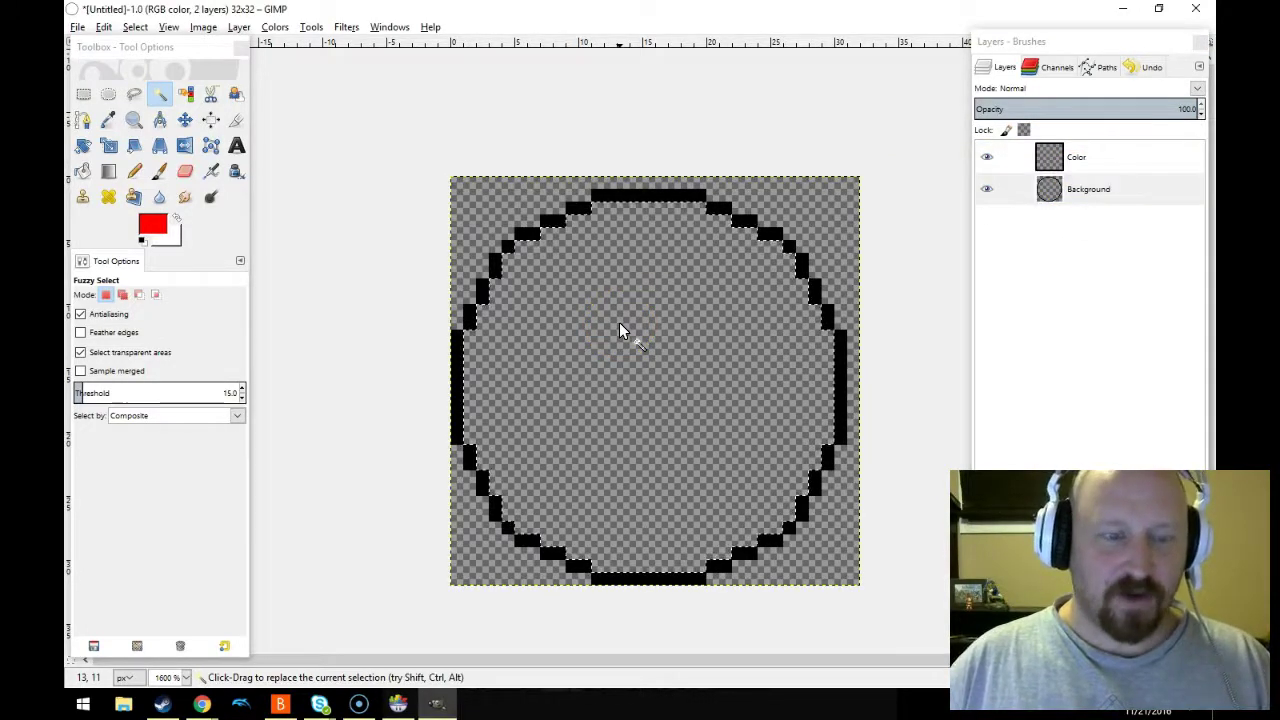
pyautogui.click(1077, 166)
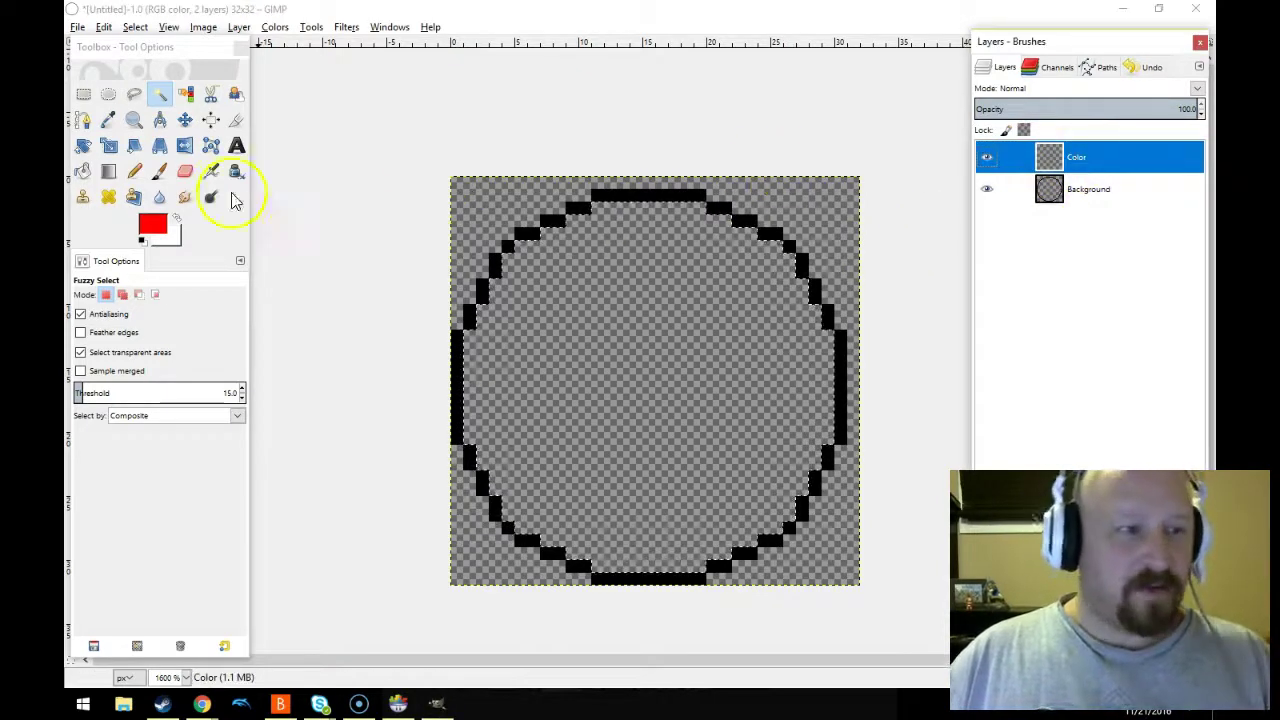
pyautogui.click(83, 171)
pyautogui.click(537, 314)
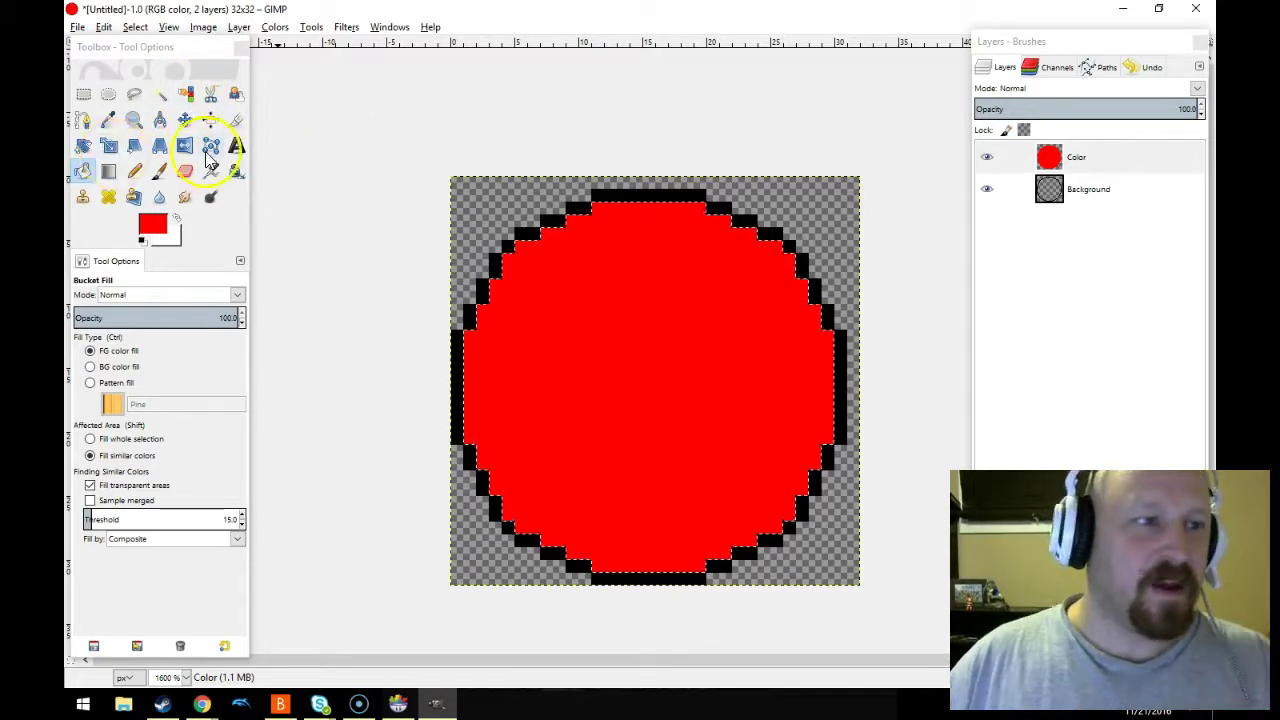
# - Clear the selection and pencil a straight red line over the outline's top edge on the Color layer
pyautogui.click(134, 171)
pyautogui.click(1088, 196)
pyautogui.click(1092, 160)
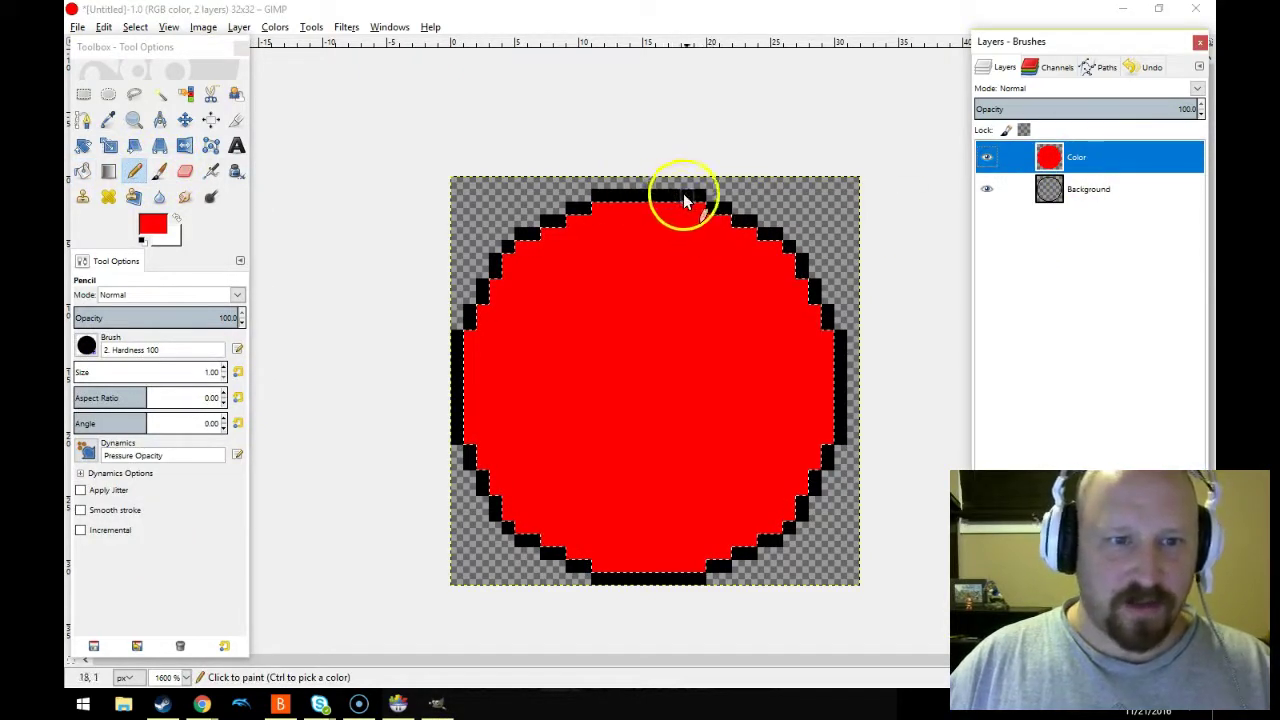
pyautogui.click(135, 27)
pyautogui.click(150, 66)
pyautogui.scroll(2, 506, 187)
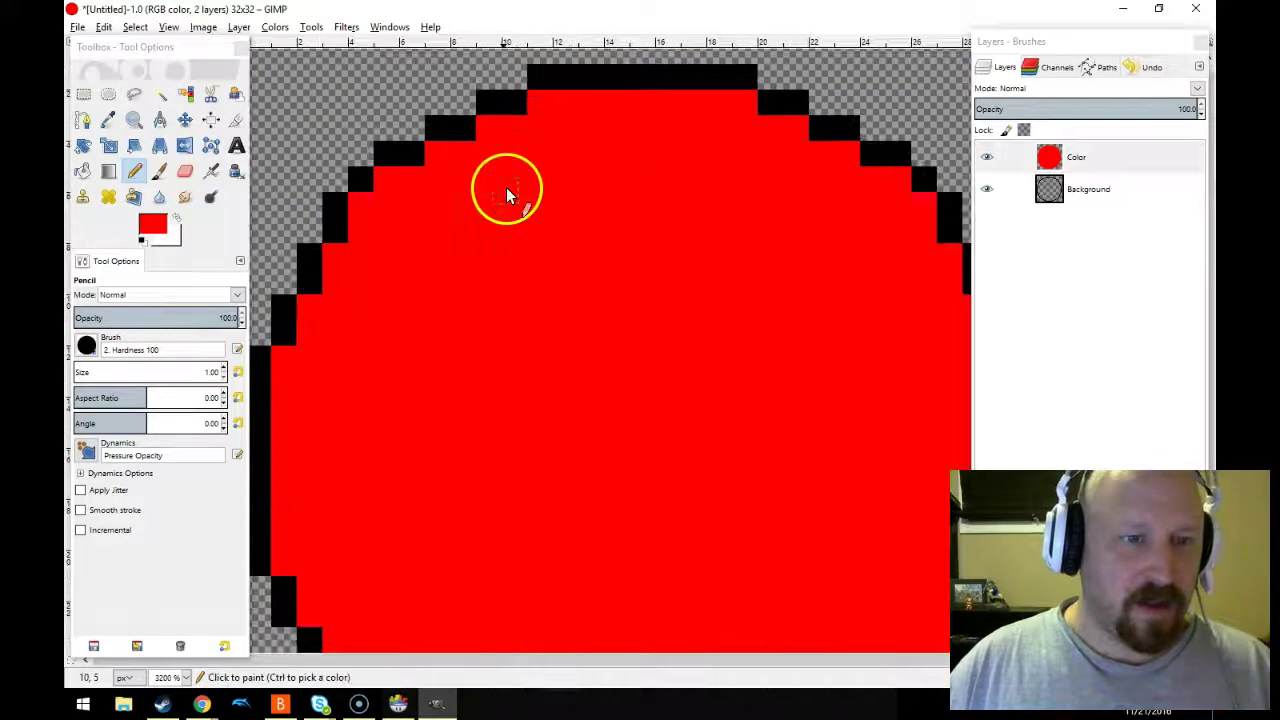
pyautogui.scroll(-1, 506, 187)
pyautogui.click(571, 86)
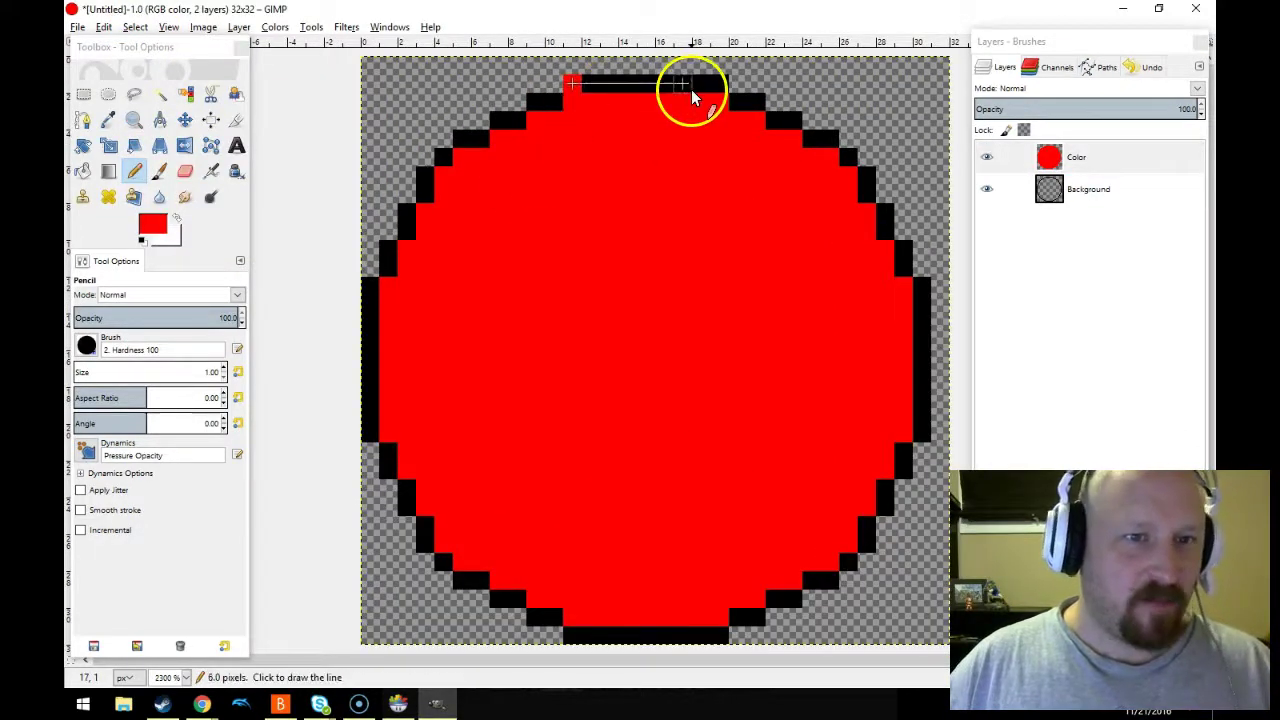
pyautogui.keyDown('shift'); pyautogui.click(722, 97); pyautogui.keyUp('shift')
# - Pencil red over the outline's upper-right arc and right edge on the Color layer
pyautogui.moveTo(738, 101); pyautogui.dragTo(780, 116)
pyautogui.click(814, 137)
pyautogui.moveTo(845, 160); pyautogui.dragTo(920, 289)
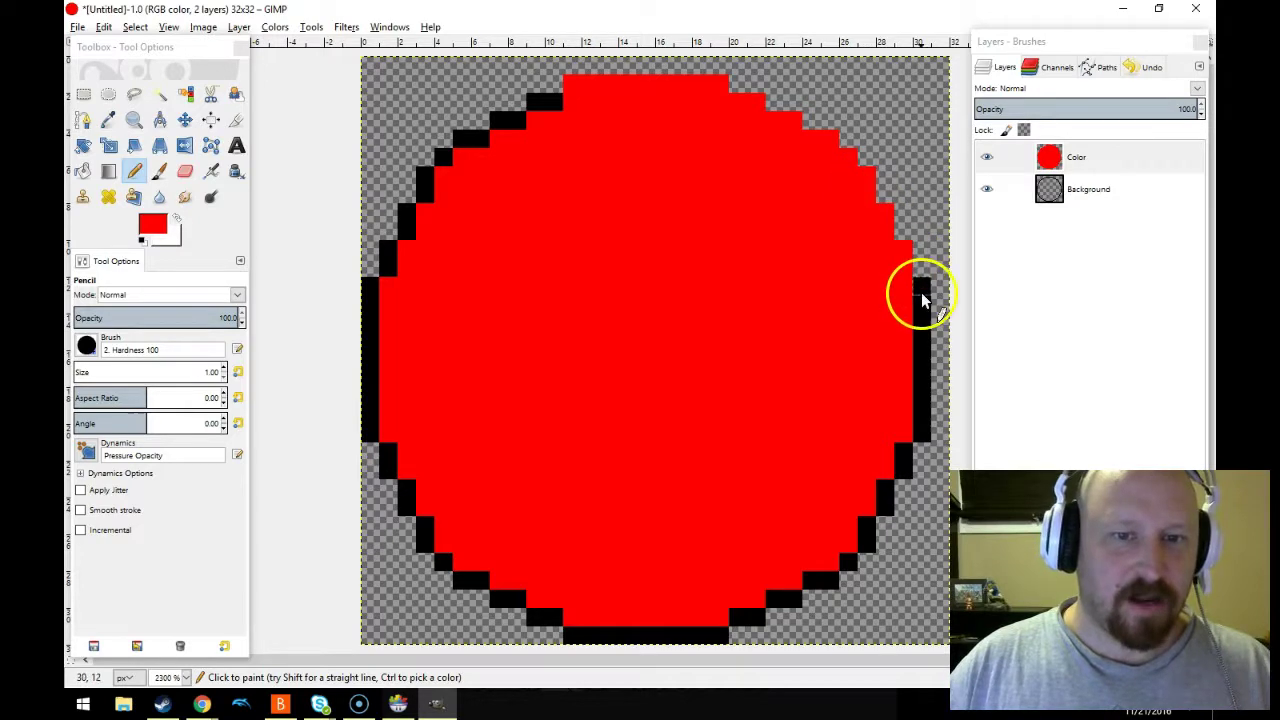
pyautogui.keyDown('shift'); pyautogui.click(918, 430); pyautogui.keyUp('shift')
pyautogui.click(905, 448)
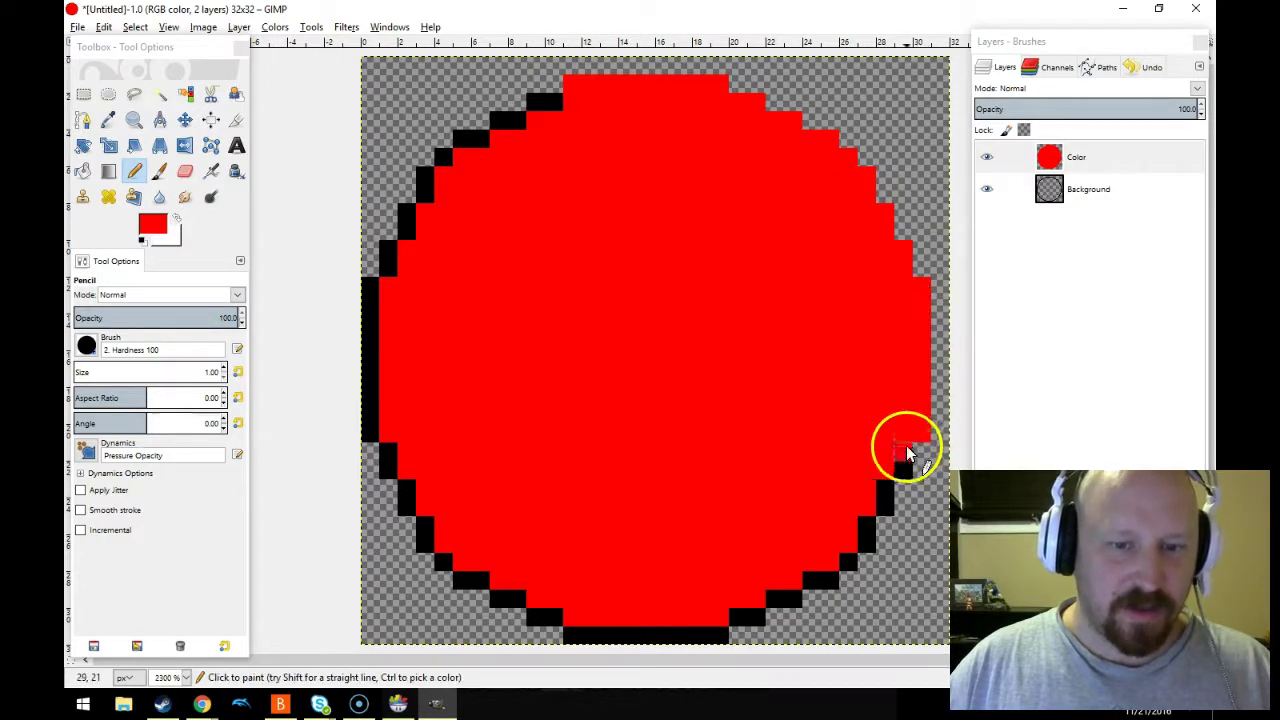
# - Continue the red pencil rim over the outline's lower-right arc, bottom, left edge and upper-left arc on the Color layer
pyautogui.moveTo(903, 470)
pyautogui.mouseDown()
pyautogui.moveTo(868, 548)
pyautogui.moveTo(716, 636)
pyautogui.moveTo(608, 623)
pyautogui.moveTo(574, 640)
pyautogui.moveTo(452, 572)
pyautogui.mouseUp()
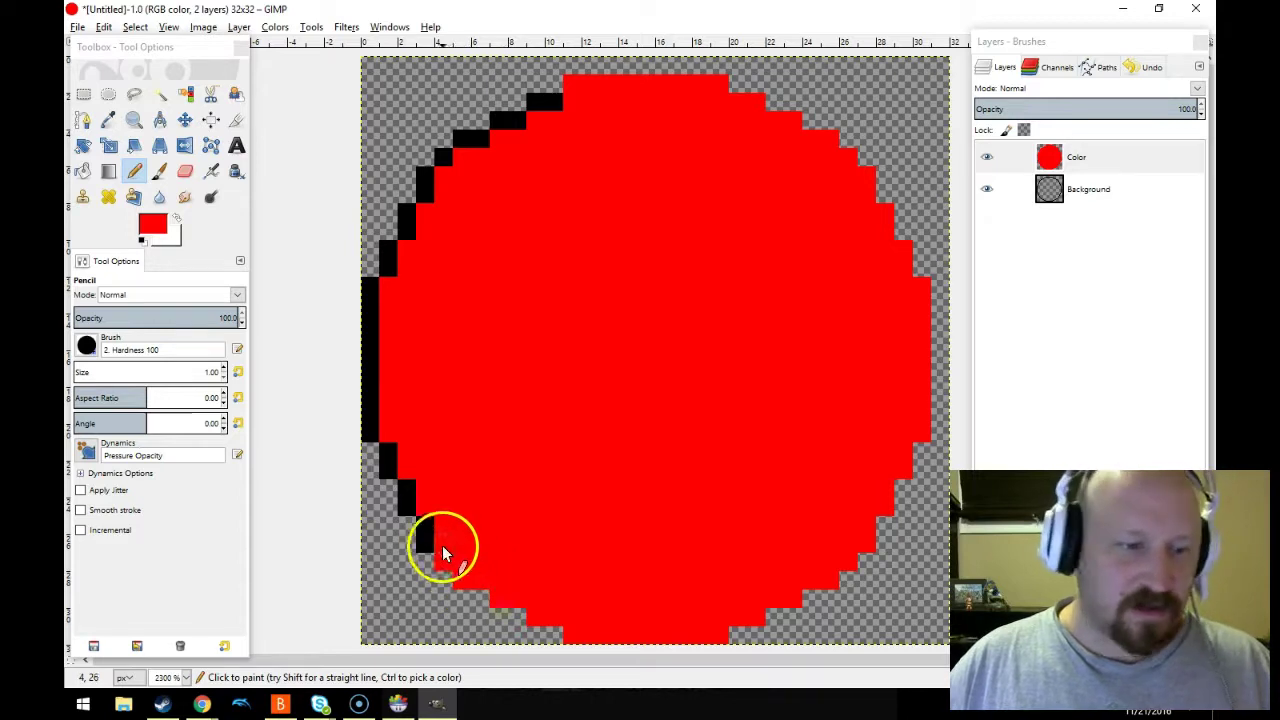
pyautogui.moveTo(416, 512)
pyautogui.mouseDown()
pyautogui.moveTo(372, 430)
pyautogui.moveTo(378, 290)
pyautogui.mouseUp()
pyautogui.click(389, 260)
pyautogui.moveTo(411, 214)
pyautogui.mouseDown()
pyautogui.moveTo(460, 147)
pyautogui.moveTo(504, 127)
pyautogui.mouseUp()
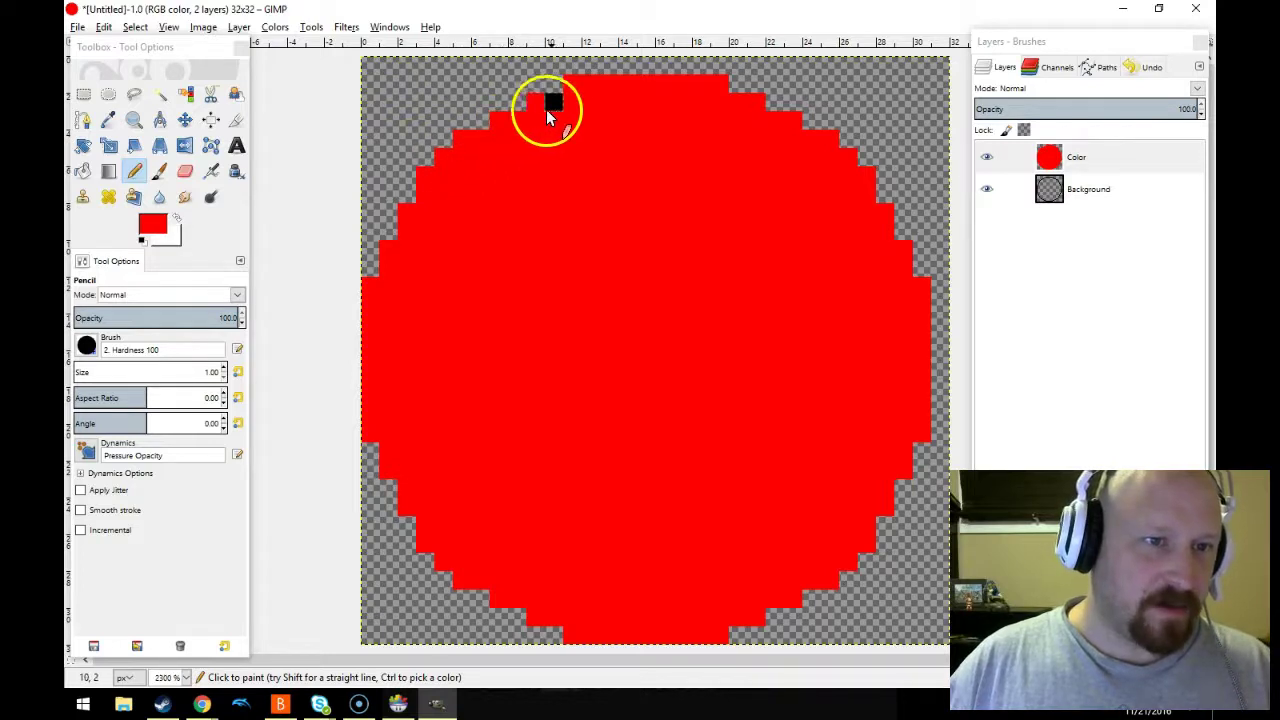
# - Move the Background outline layer above the Color layer and set its opacity to 60
pyautogui.scroll(-1, 600, 136)
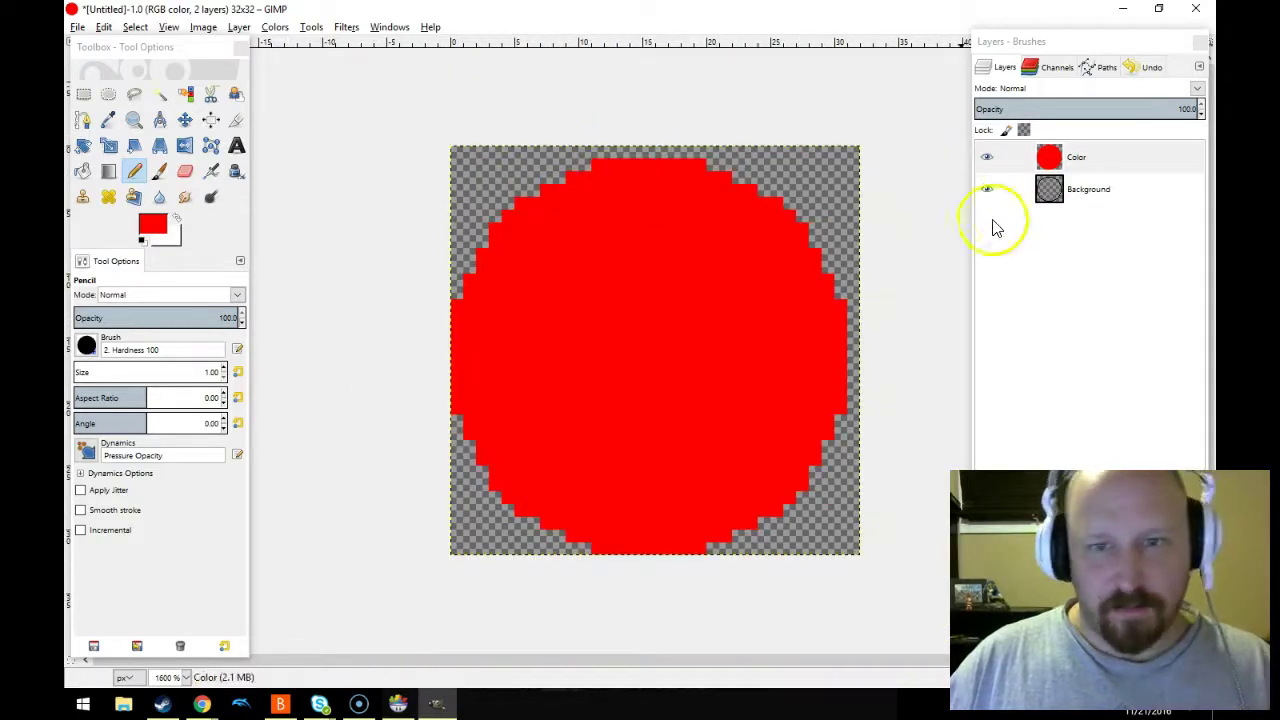
pyautogui.click(1080, 195)
pyautogui.moveTo(1092, 191); pyautogui.dragTo(1103, 158)
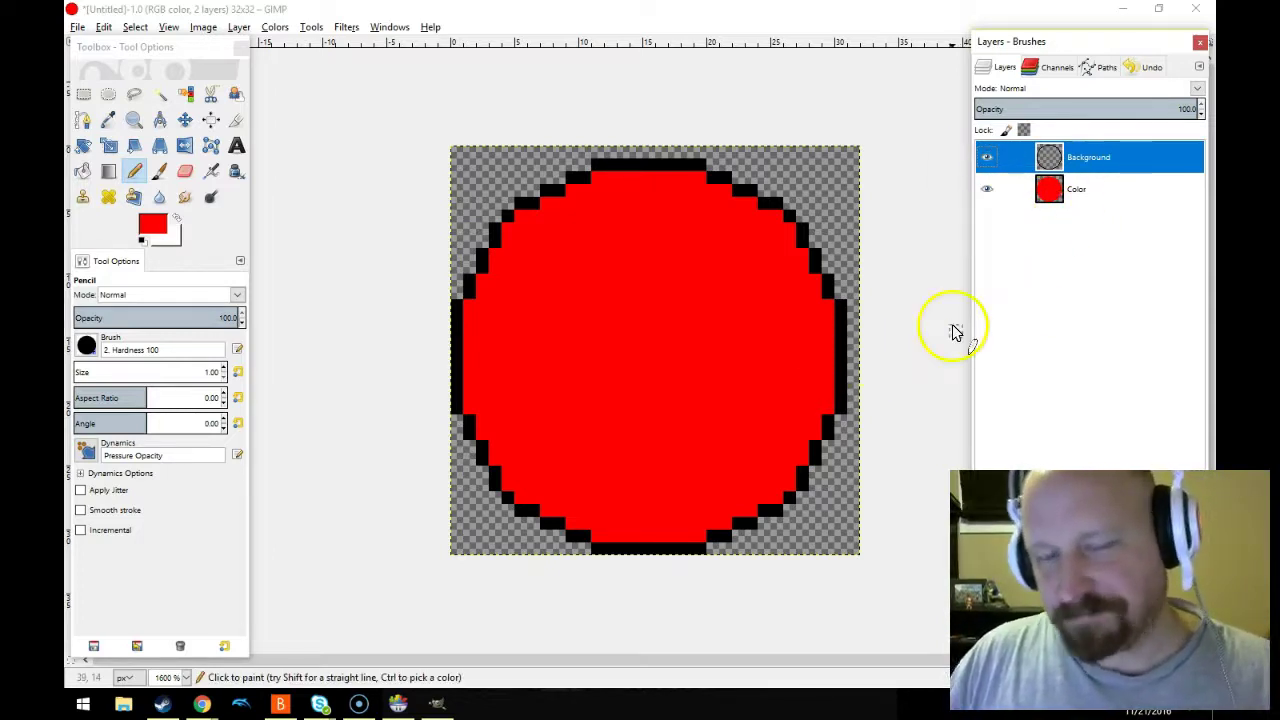
pyautogui.moveTo(1097, 200)
pyautogui.mouseDown()
pyautogui.moveTo(1103, 162)
pyautogui.moveTo(1089, 186)
pyautogui.moveTo(1090, 162)
pyautogui.moveTo(1094, 193)
pyautogui.mouseUp()
pyautogui.click(1091, 160)
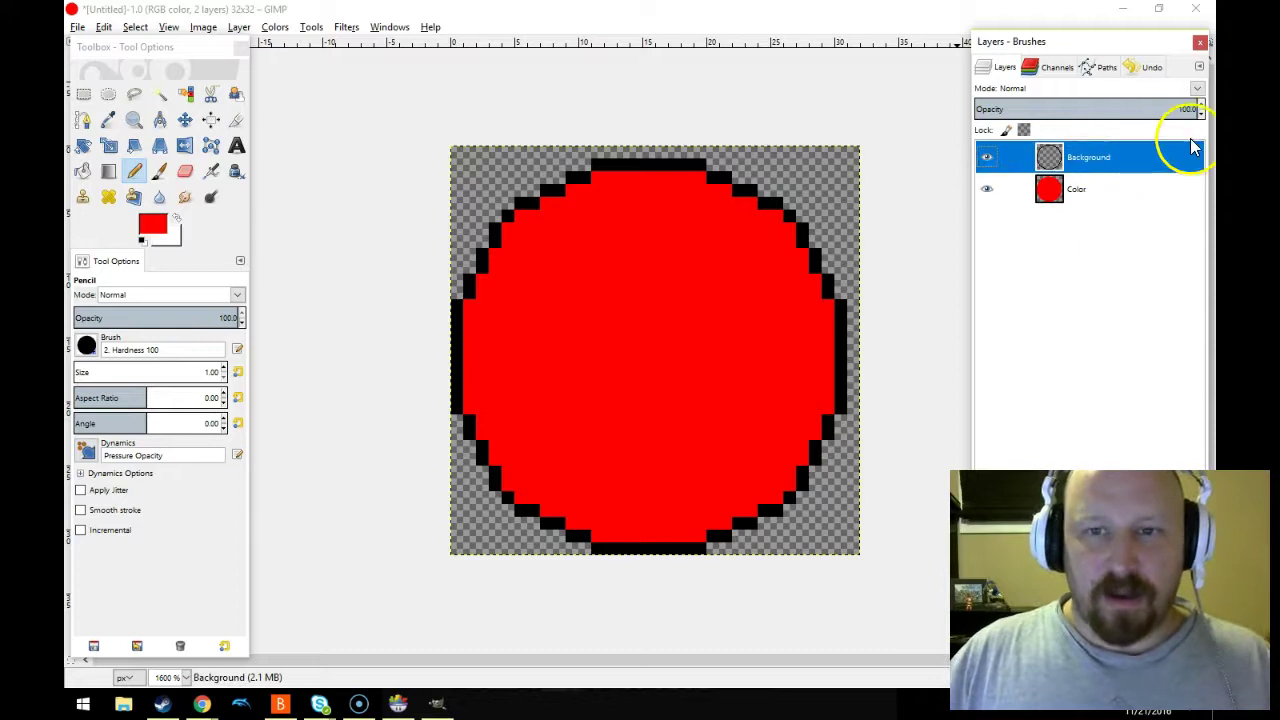
pyautogui.click(1201, 114)
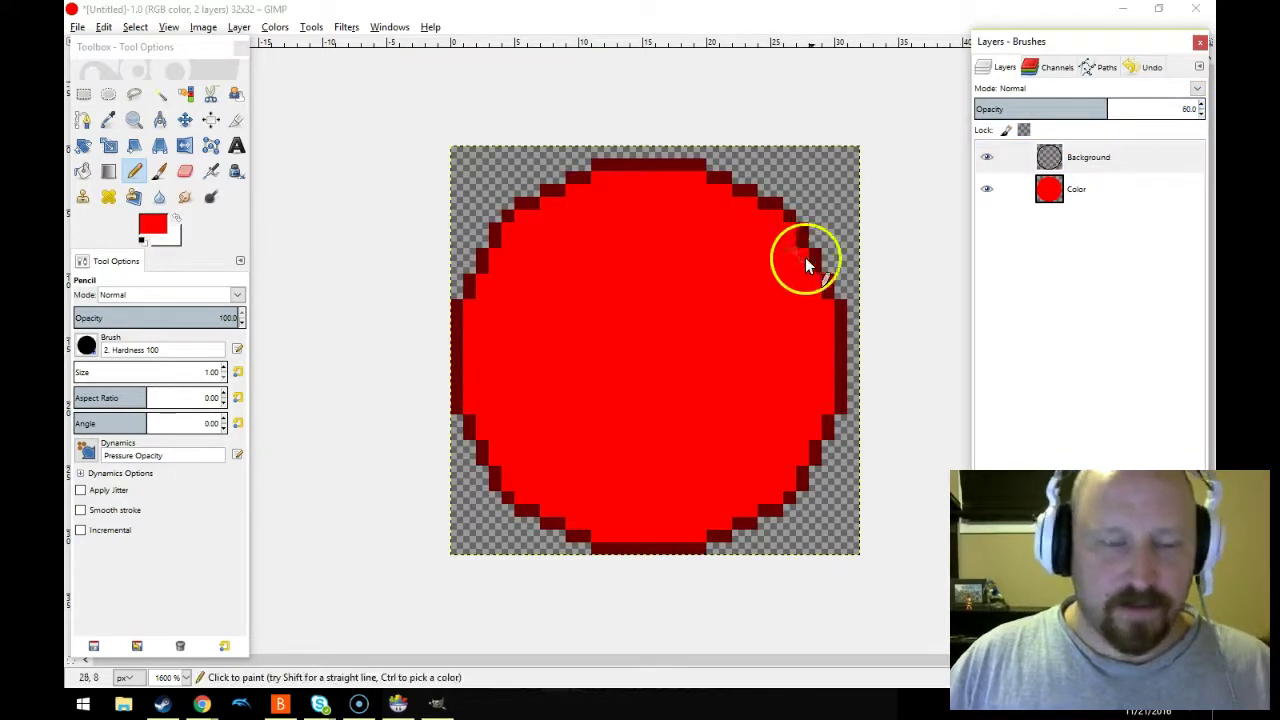
# - Create a transparent layer named ShadingHeavy directly above the Color layer
pyautogui.click(1036, 200)
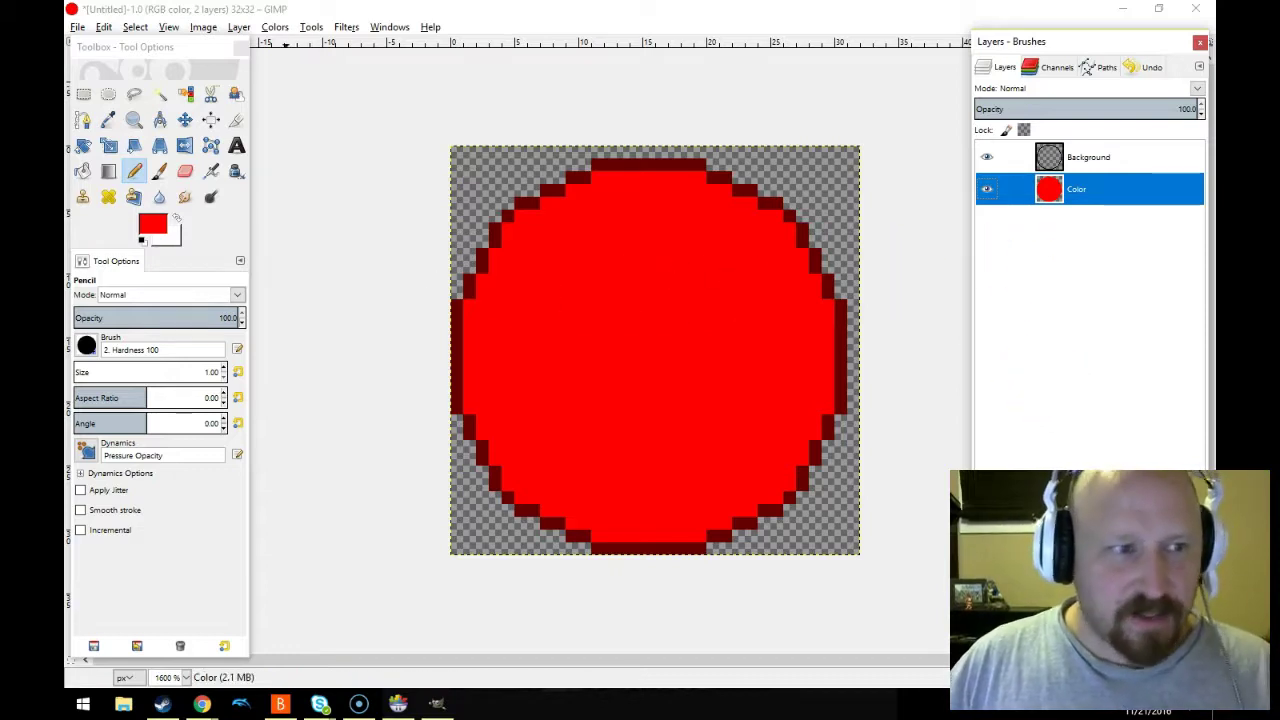
pyautogui.click(86, 346)
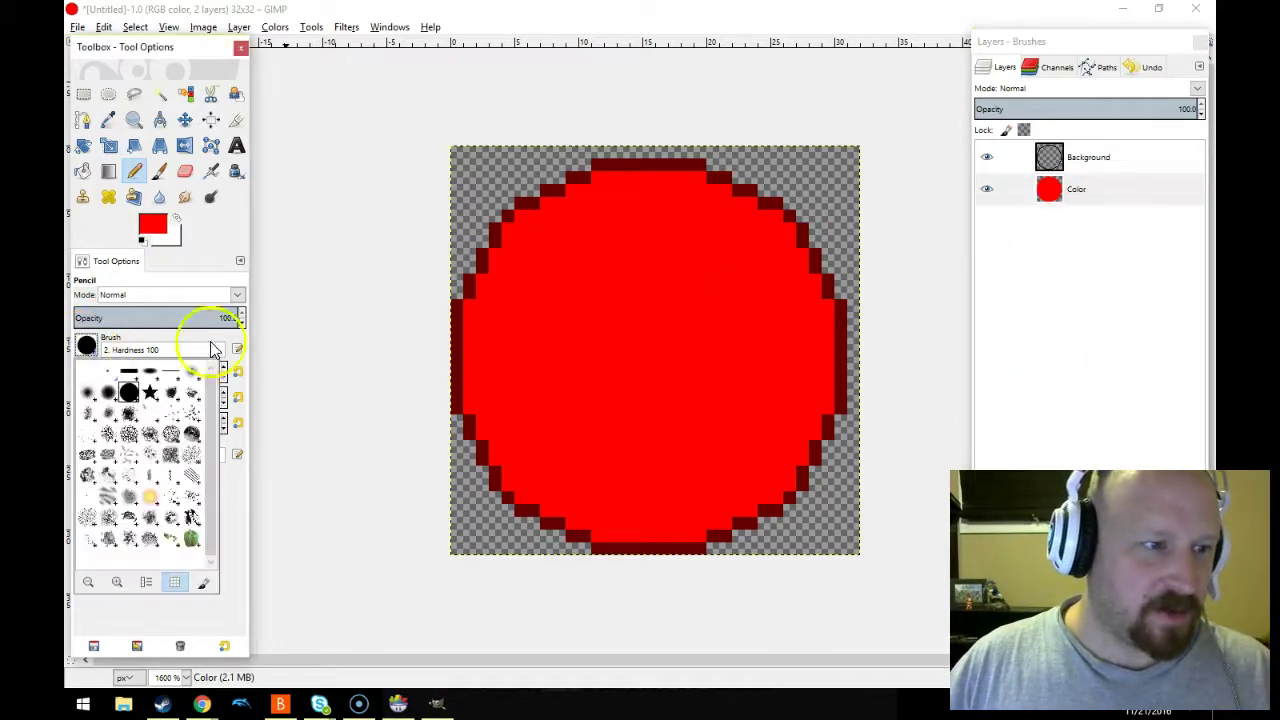
pyautogui.click(208, 240)
pyautogui.doubleClick(990, 462)
pyautogui.write('ShadingHe')
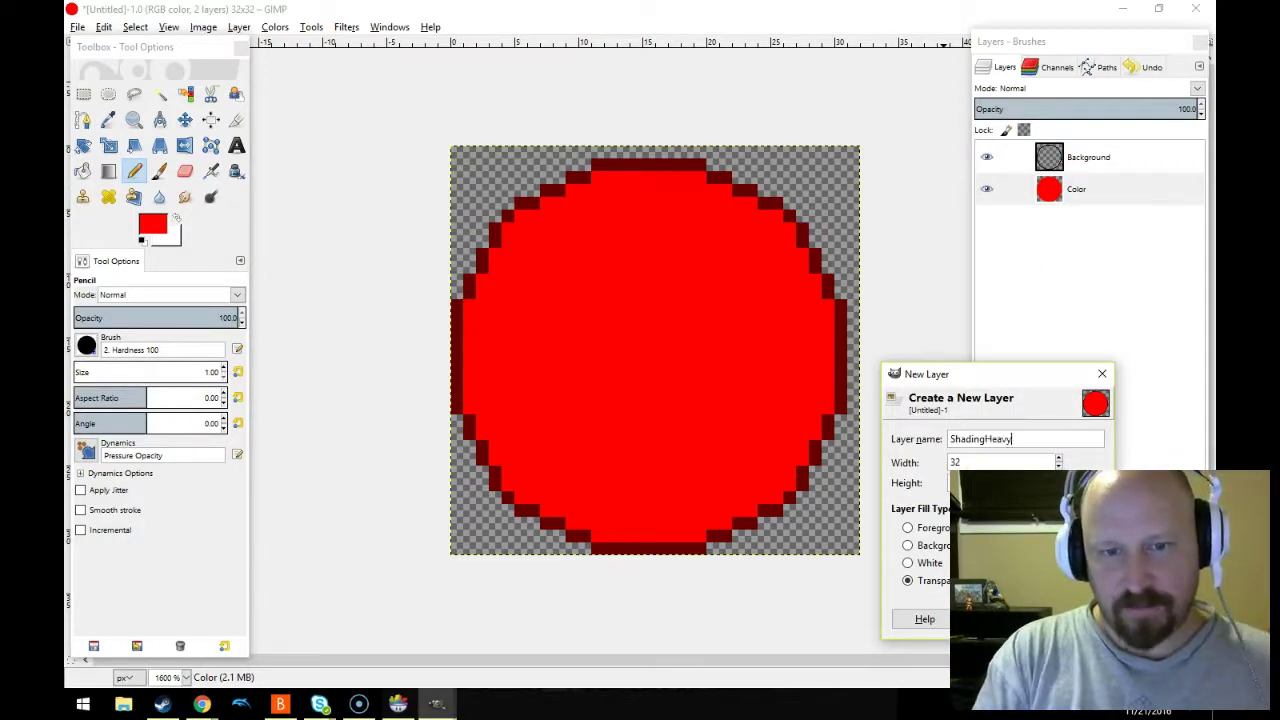
pyautogui.write('avy')
pyautogui.press('Return')
# - Create another transparent layer named ShadingLight above ShadingHeavy
pyautogui.hotkey('shift', 'ctrl', 'n')
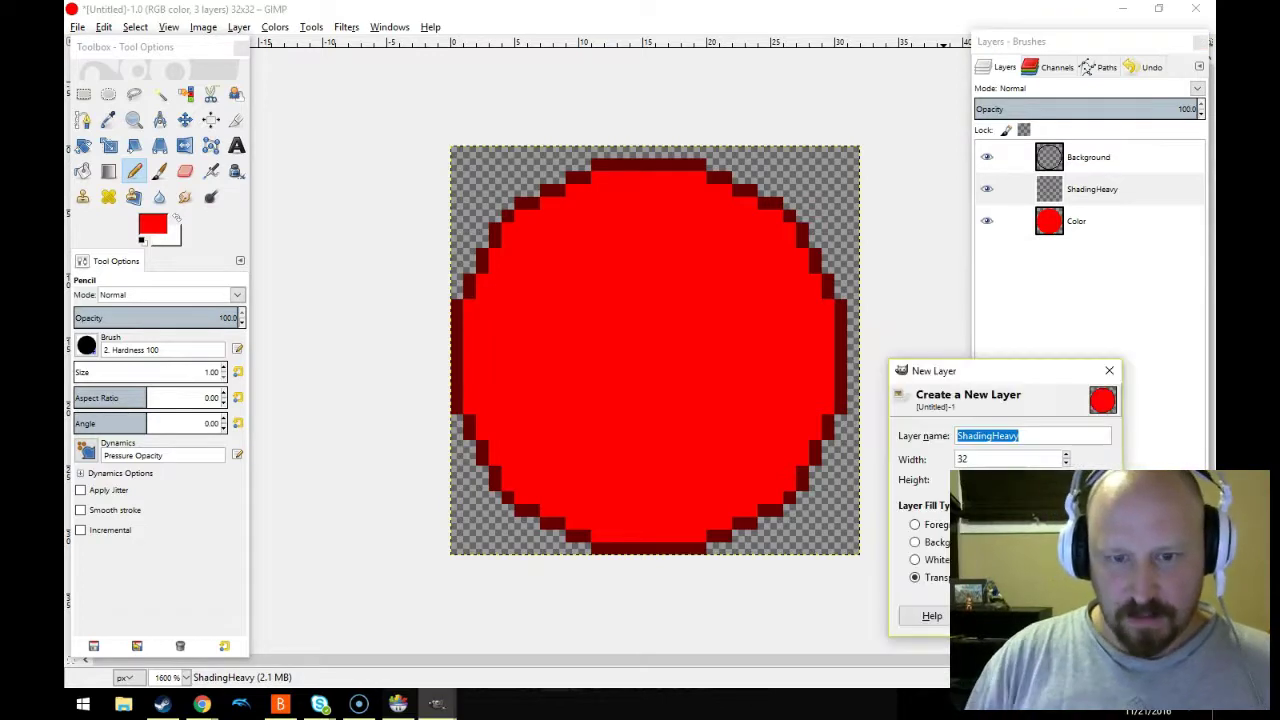
pyautogui.press('End')
pyautogui.press('BackSpace')
pyautogui.press('BackSpace')
pyautogui.press('BackSpace')
pyautogui.press('BackSpace')
pyautogui.press('BackSpace')
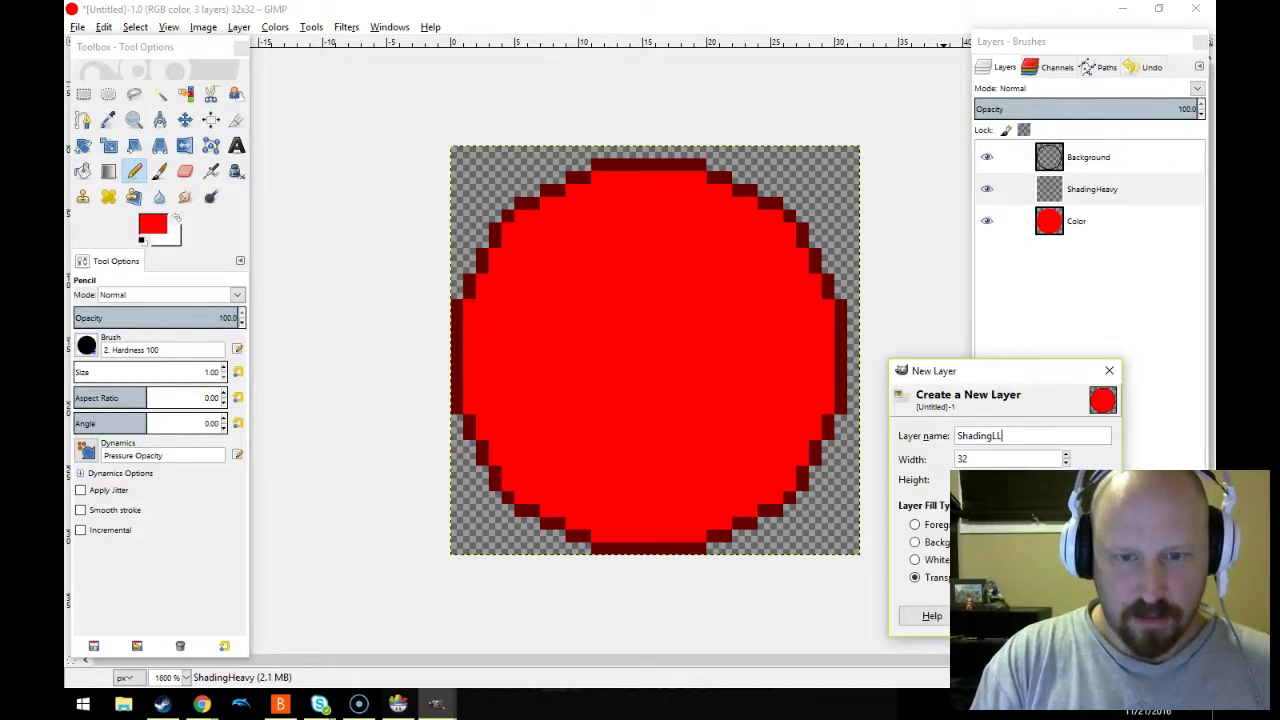
pyautogui.write('Light')
pyautogui.press('Return')
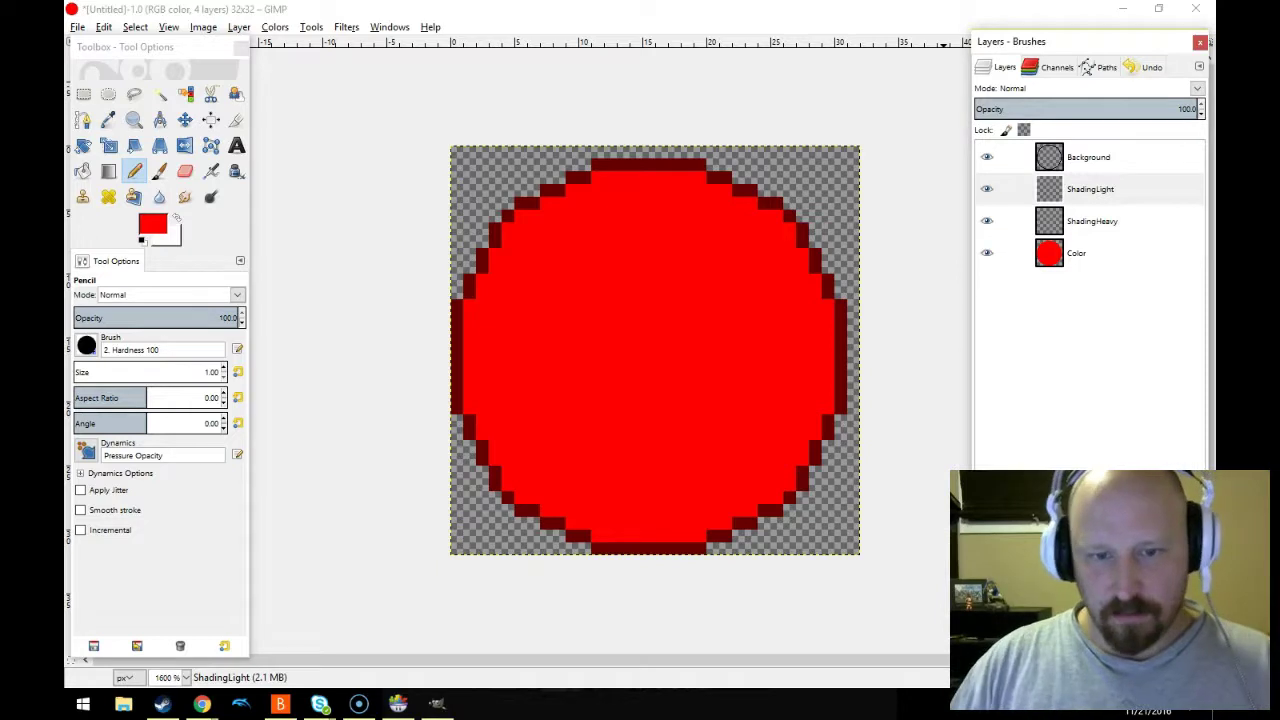
# - Create a transparent layer named Highlights above ShadingLight
pyautogui.hotkey('shift', 'ctrl', 'n')
pyautogui.write('Highl')
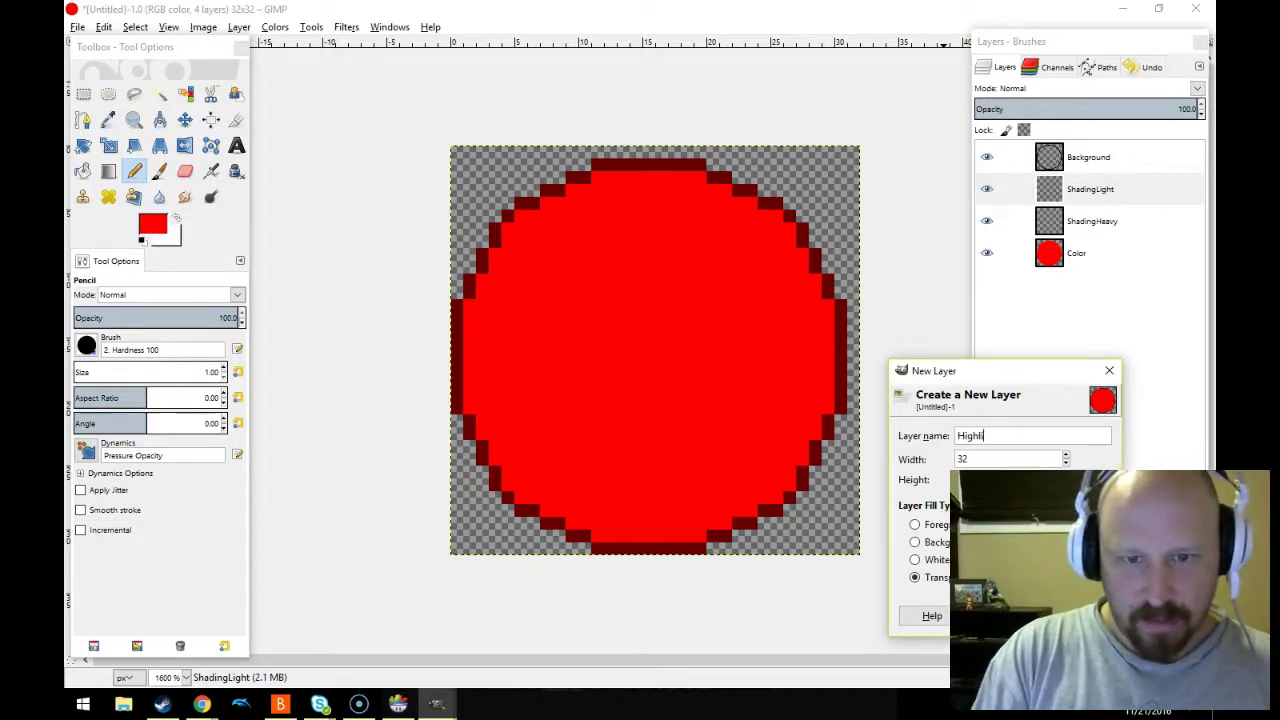
pyautogui.write('ights')
pyautogui.press('Return')
# - Set the ShadingHeavy layer's opacity to 40 and the Highlights layer's opacity to 50
pyautogui.click(1137, 255)
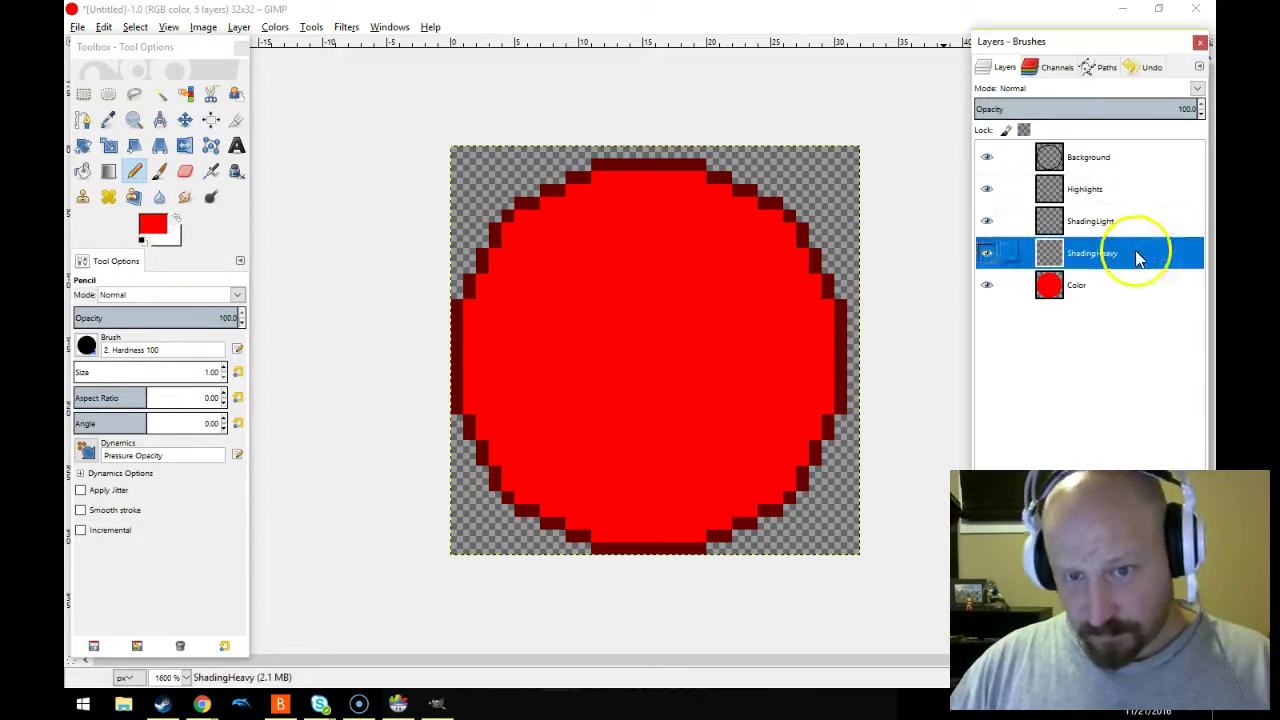
pyautogui.moveTo(1203, 117); pyautogui.dragTo(1204, 114)
pyautogui.click(1120, 221)
pyautogui.click(1106, 190)
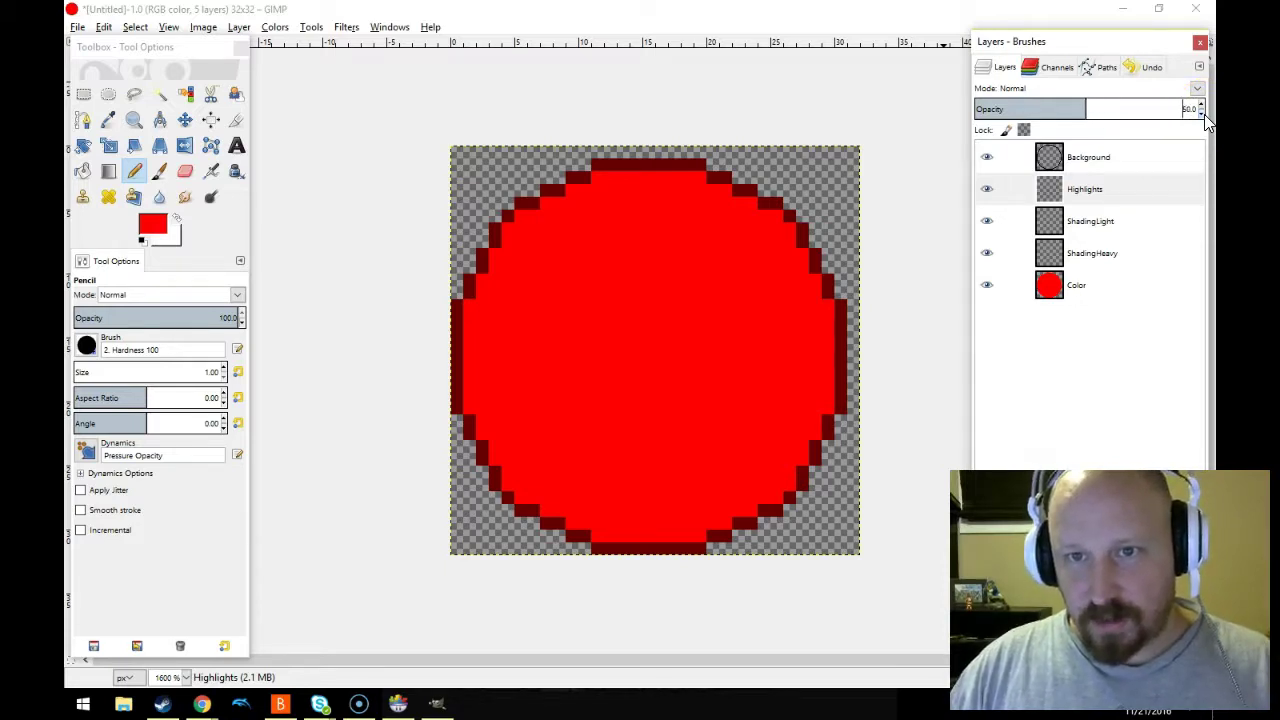
# - On the ShadingHeavy layer, pencil a one-pixel black shading row just inside the outline along the lower-left, bottom, lower-right and right edges
pyautogui.click(142, 241)
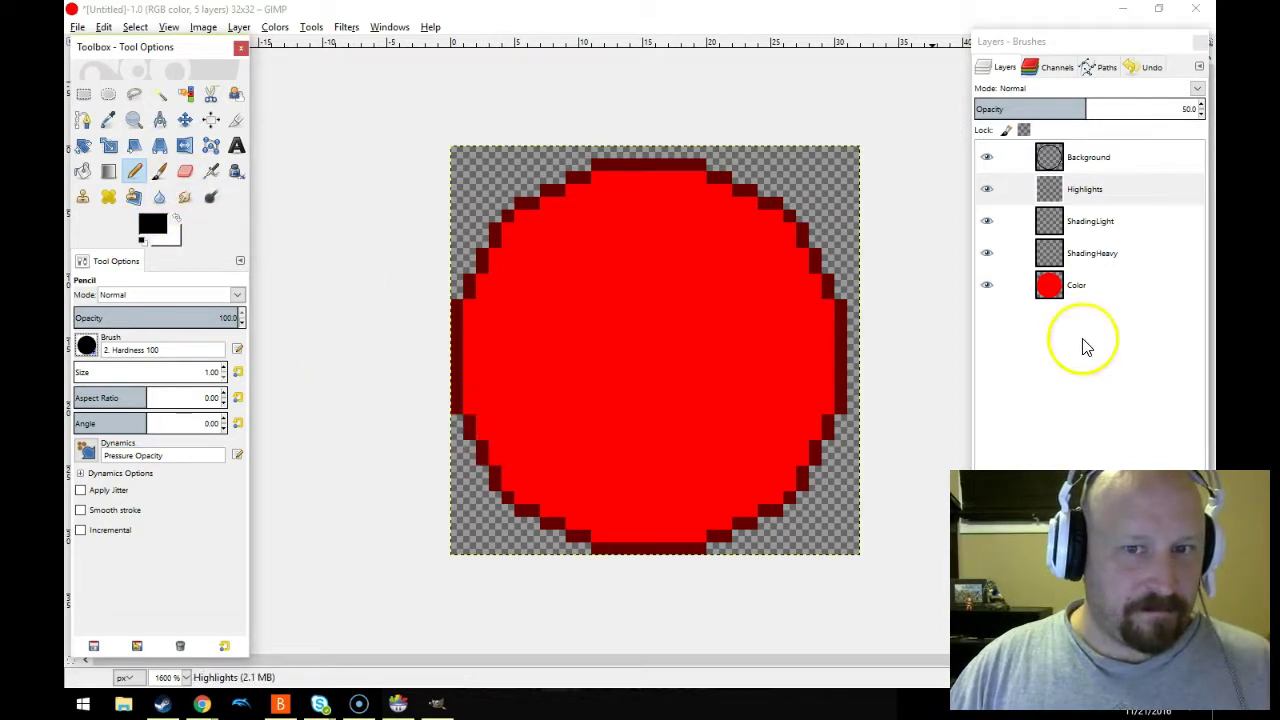
pyautogui.click(1100, 255)
pyautogui.click(500, 468)
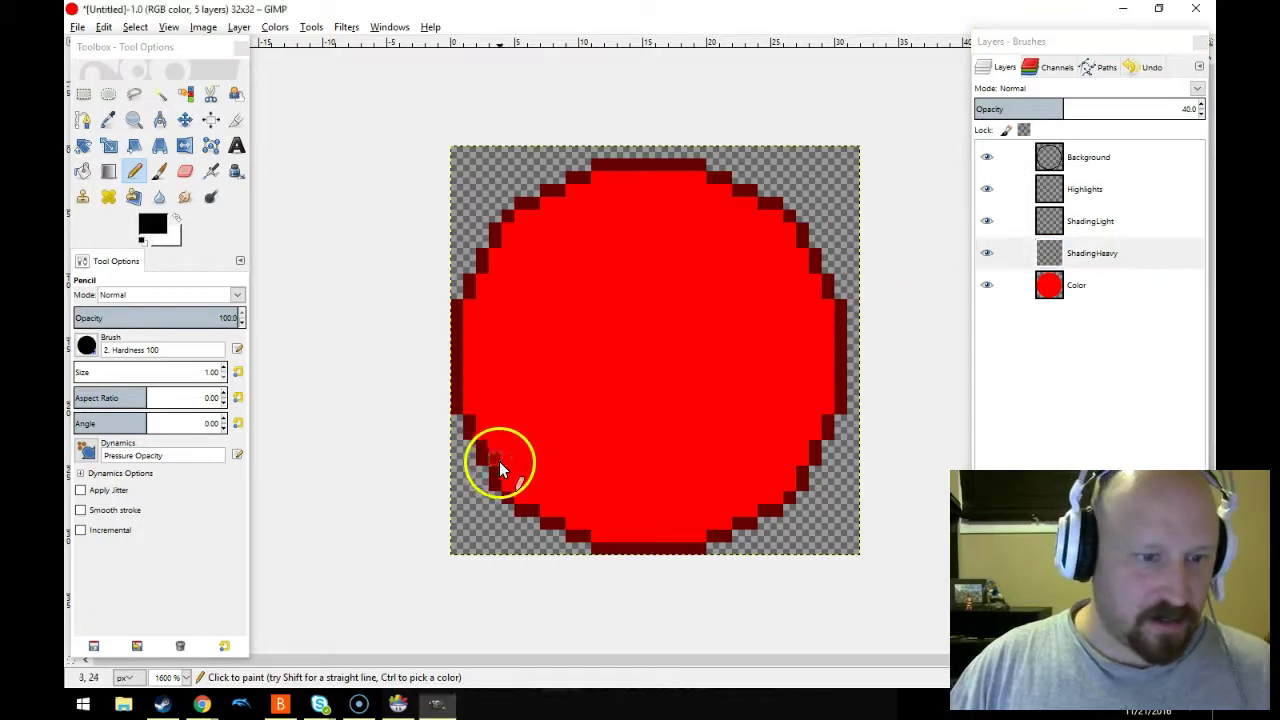
pyautogui.moveTo(535, 498); pyautogui.dragTo(597, 536)
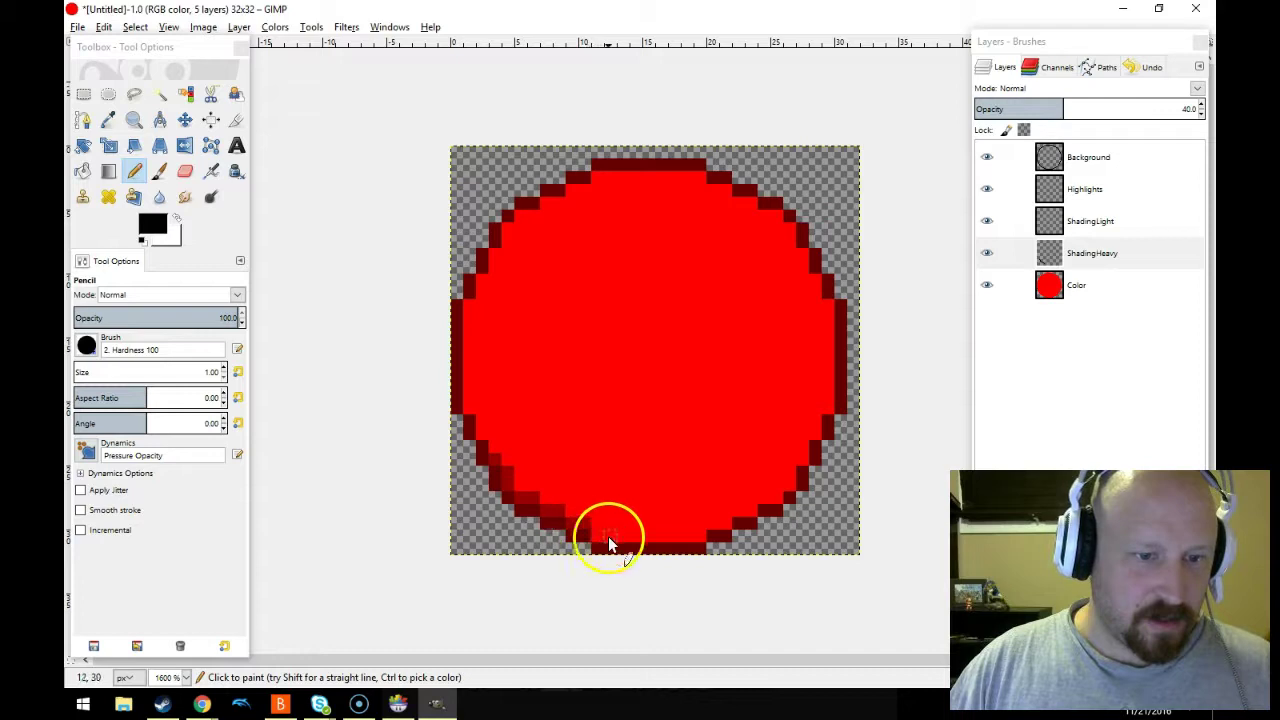
pyautogui.keyDown('shift'); pyautogui.click(702, 535); pyautogui.keyUp('shift')
pyautogui.moveTo(725, 523)
pyautogui.mouseDown()
pyautogui.moveTo(791, 491)
pyautogui.moveTo(821, 409)
pyautogui.mouseUp()
pyautogui.keyDown('shift'); pyautogui.click(831, 345); pyautogui.keyUp('shift')
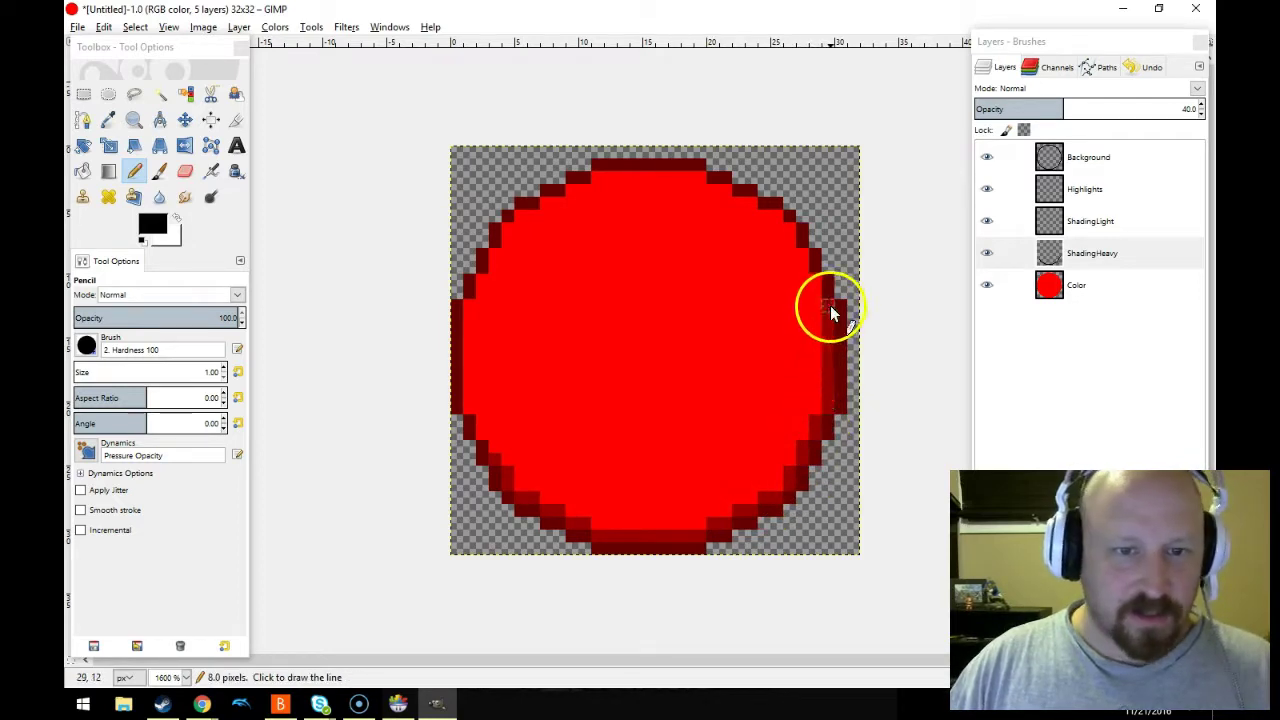
# - Complete the inner shading ring on ShadingHeavy along the upper-right, top, upper-left and left edges
pyautogui.moveTo(800, 255); pyautogui.dragTo(790, 231)
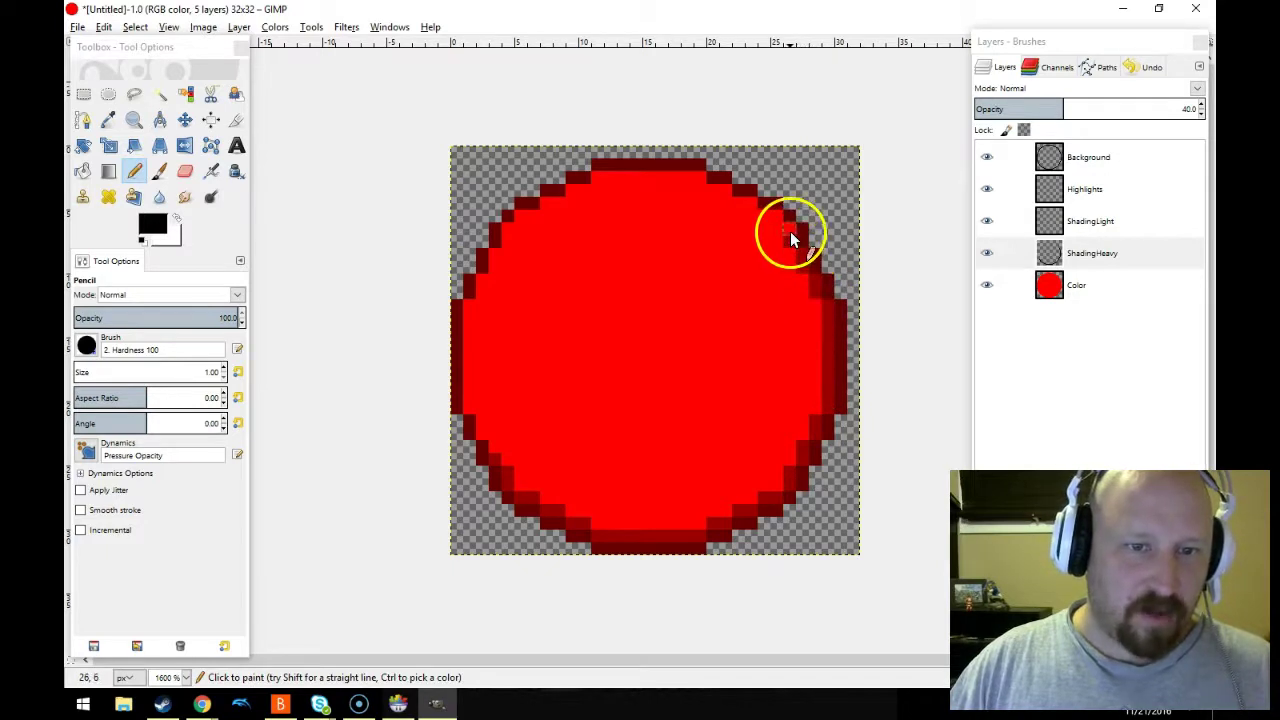
pyautogui.click(699, 181)
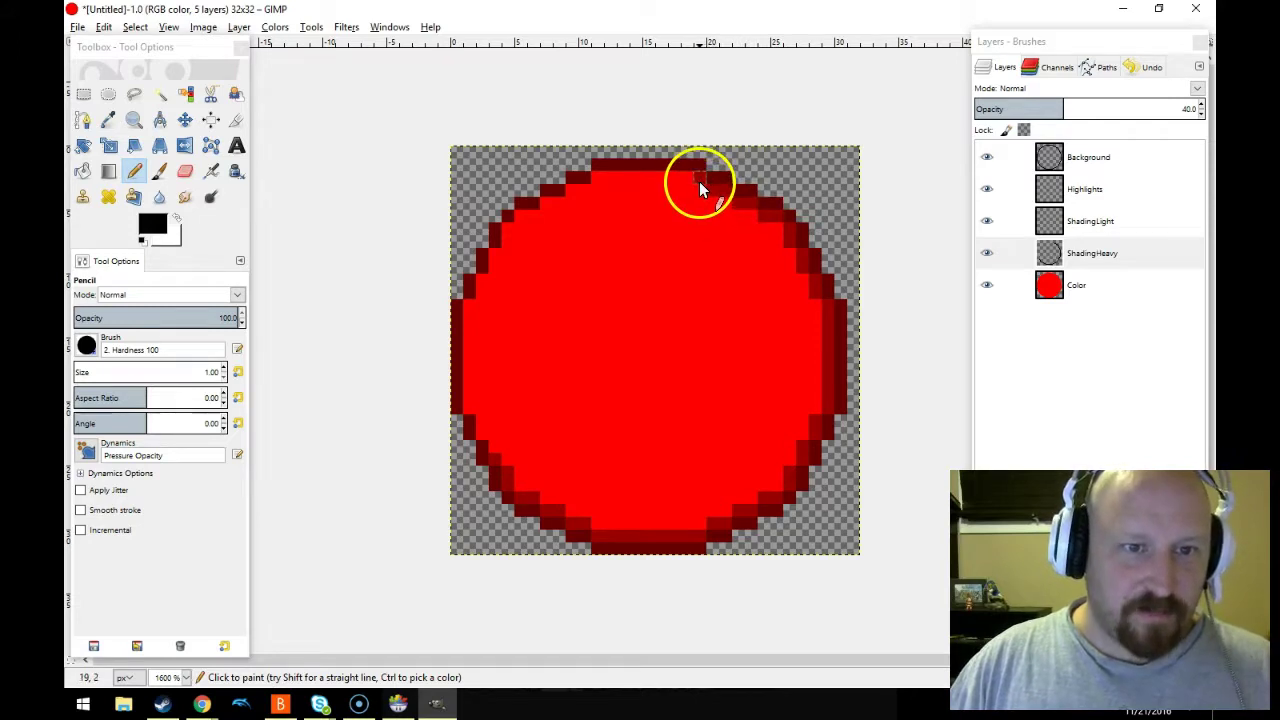
pyautogui.keyDown('shift'); pyautogui.click(604, 178); pyautogui.keyUp('shift')
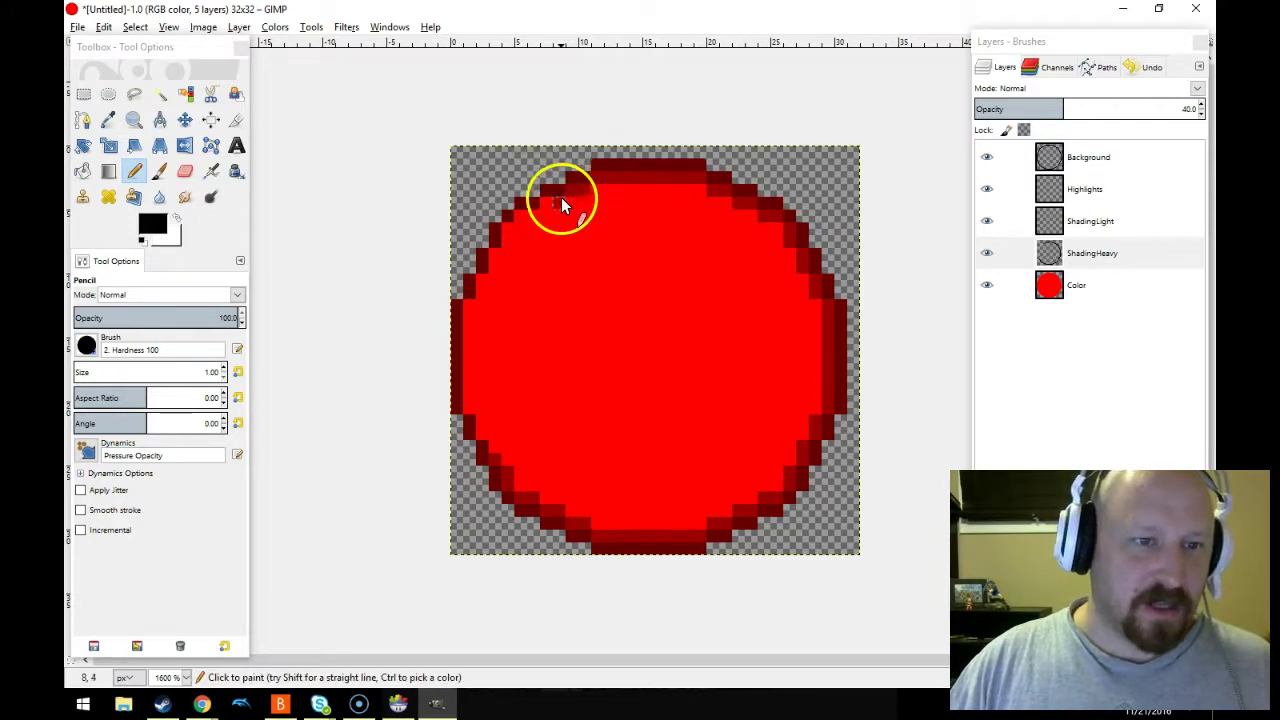
pyautogui.keyDown('shift'); pyautogui.click(506, 230); pyautogui.keyUp('shift')
pyautogui.moveTo(506, 230); pyautogui.dragTo(486, 273)
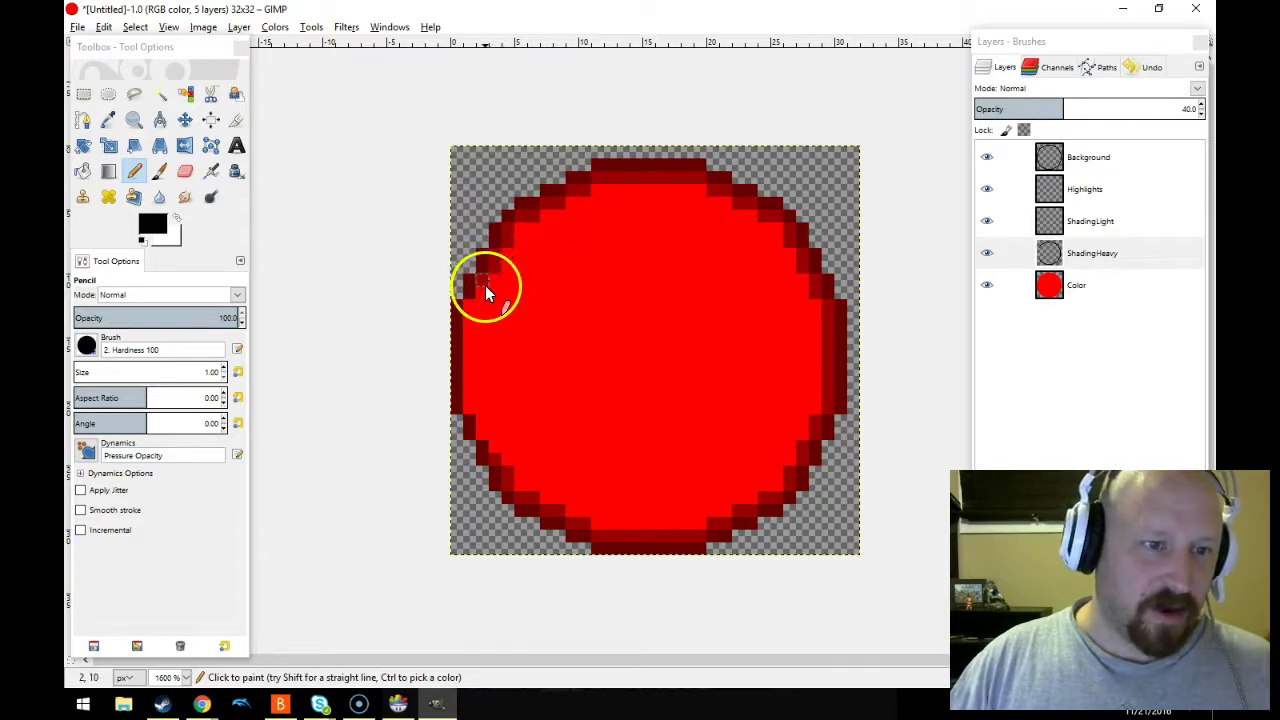
pyautogui.keyDown('shift'); pyautogui.click(486, 424); pyautogui.keyUp('shift')
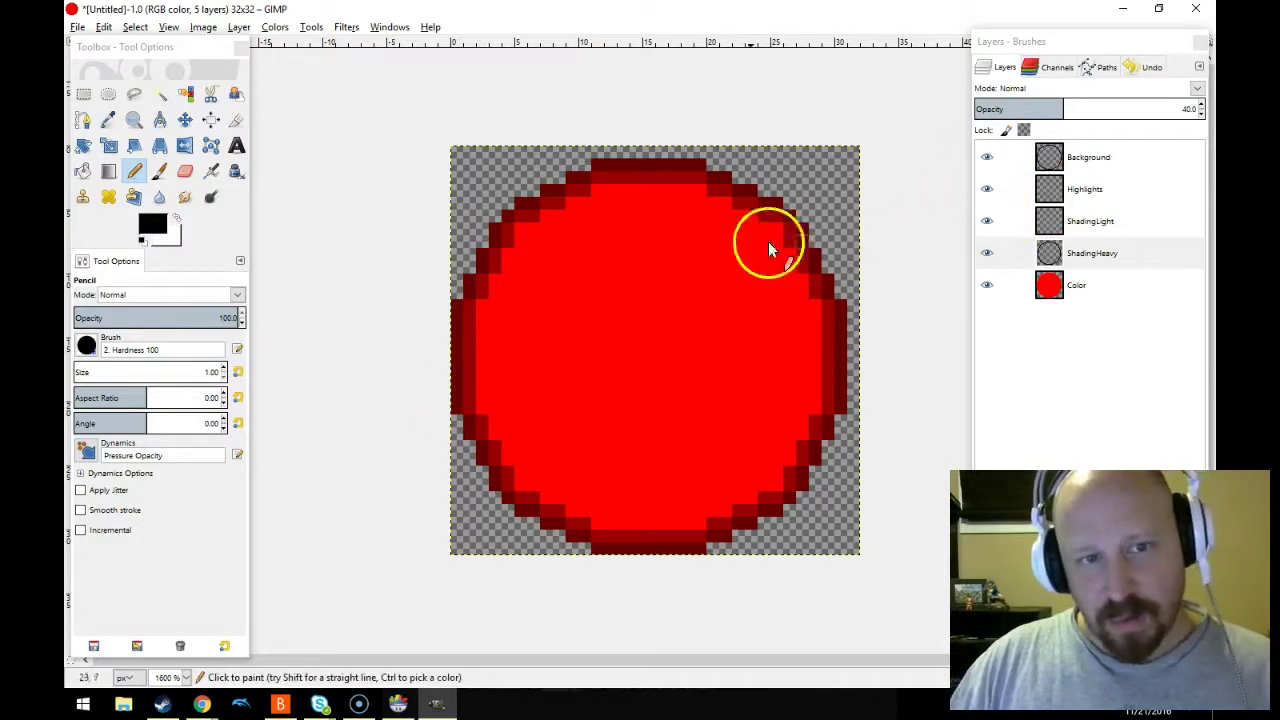
# - Pencil a second shading row inside the first on ShadingHeavy, from the upper-left arc across the top to the upper-right arc
pyautogui.moveTo(509, 203); pyautogui.dragTo(509, 241)
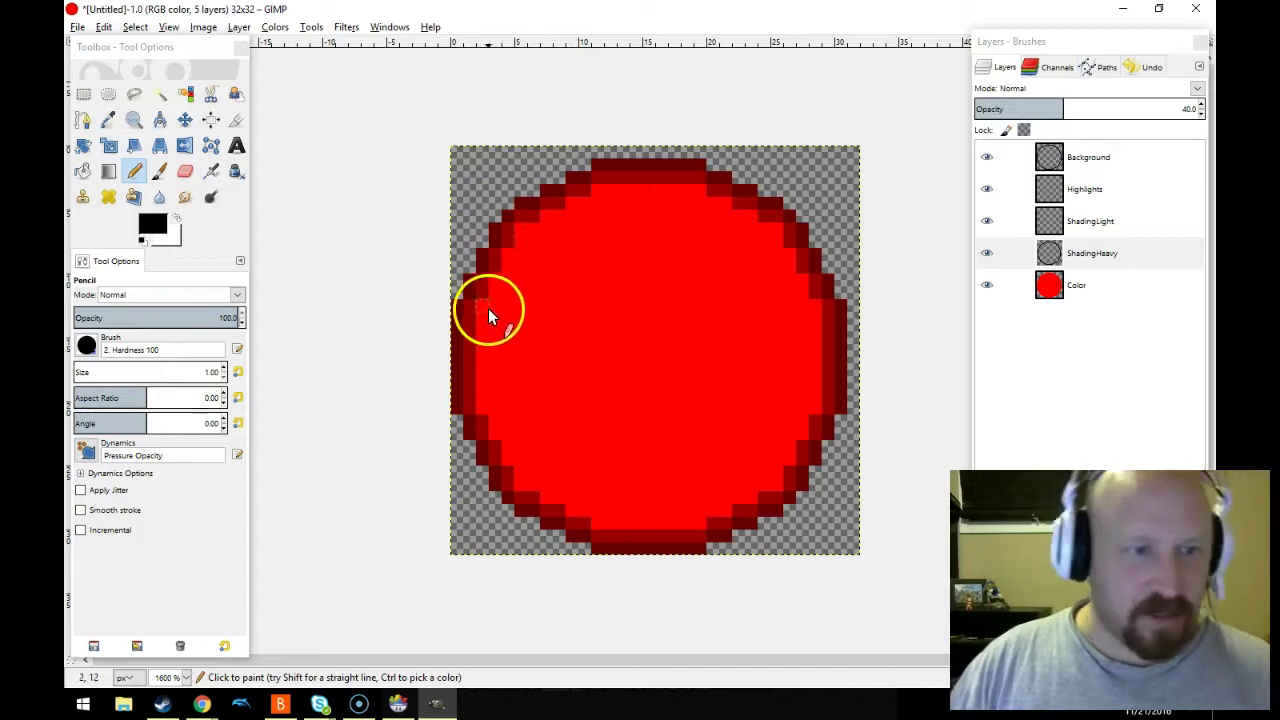
pyautogui.moveTo(496, 289)
pyautogui.mouseDown()
pyautogui.moveTo(525, 239)
pyautogui.moveTo(575, 207)
pyautogui.mouseUp()
pyautogui.click(601, 193)
pyautogui.keyDown('shift'); pyautogui.click(700, 192); pyautogui.keyUp('shift')
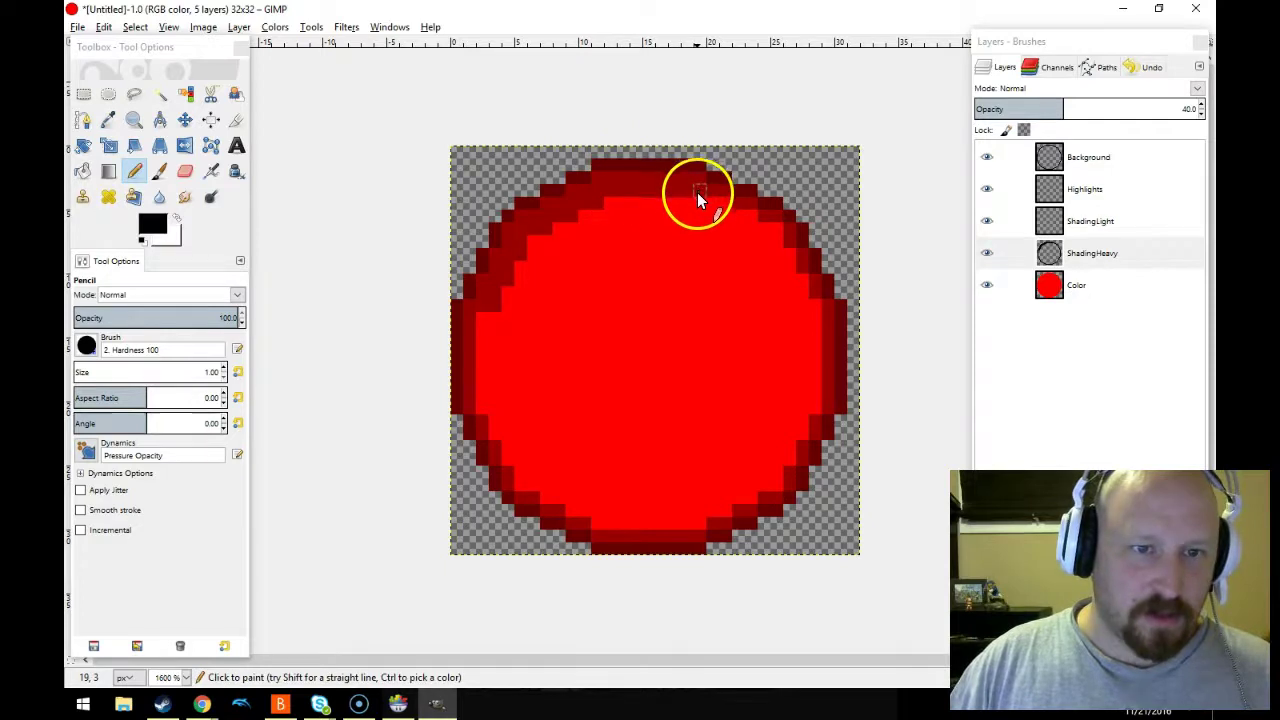
pyautogui.click(711, 201)
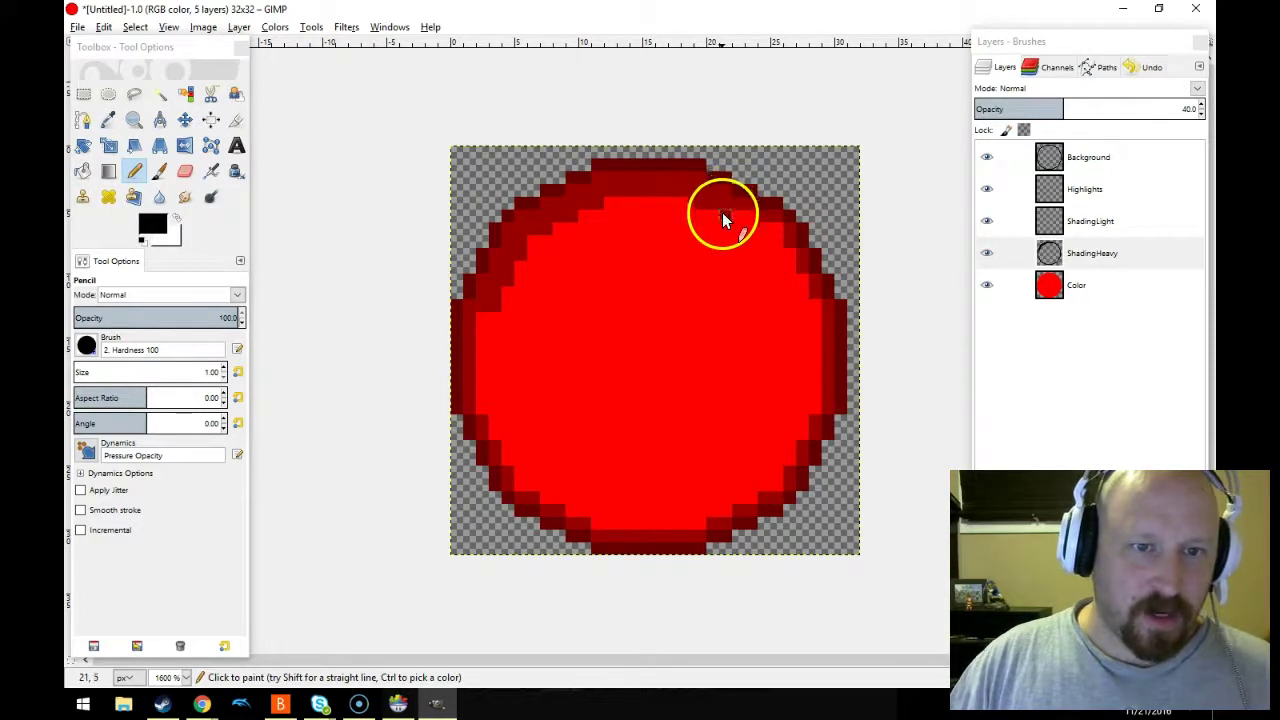
pyautogui.click(750, 228)
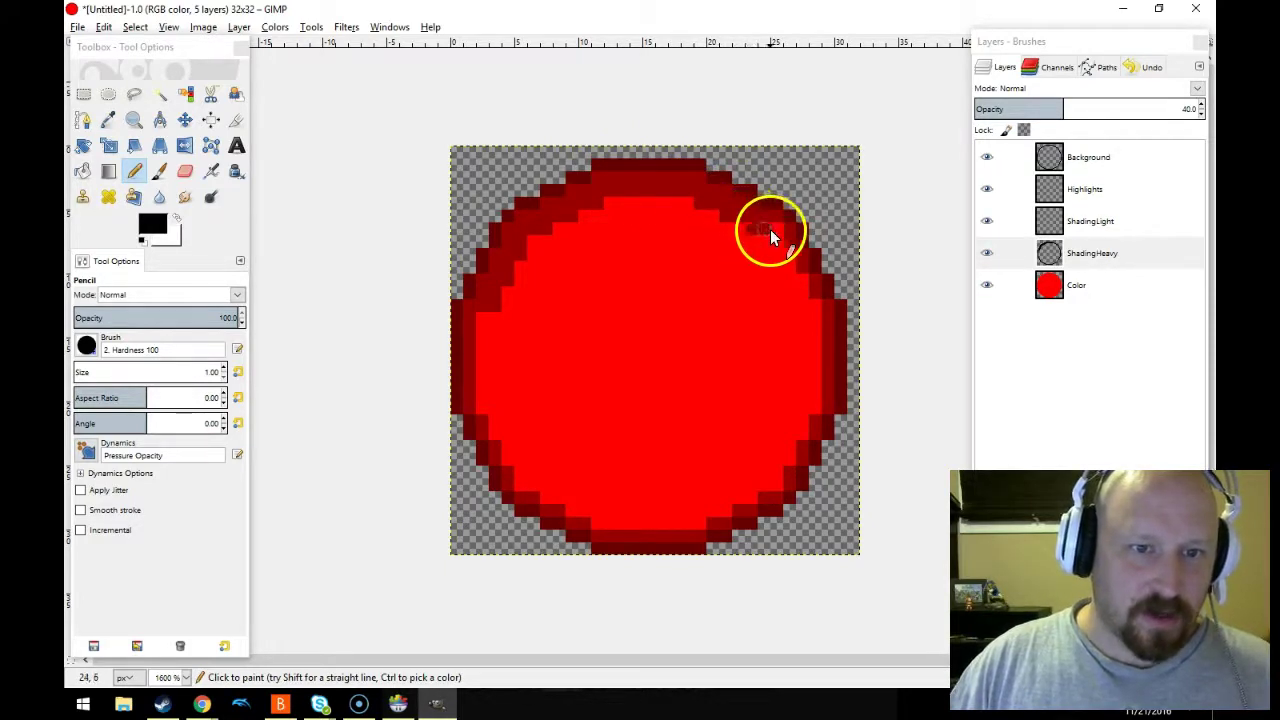
pyautogui.click(771, 230)
pyautogui.click(778, 253)
pyautogui.click(787, 273)
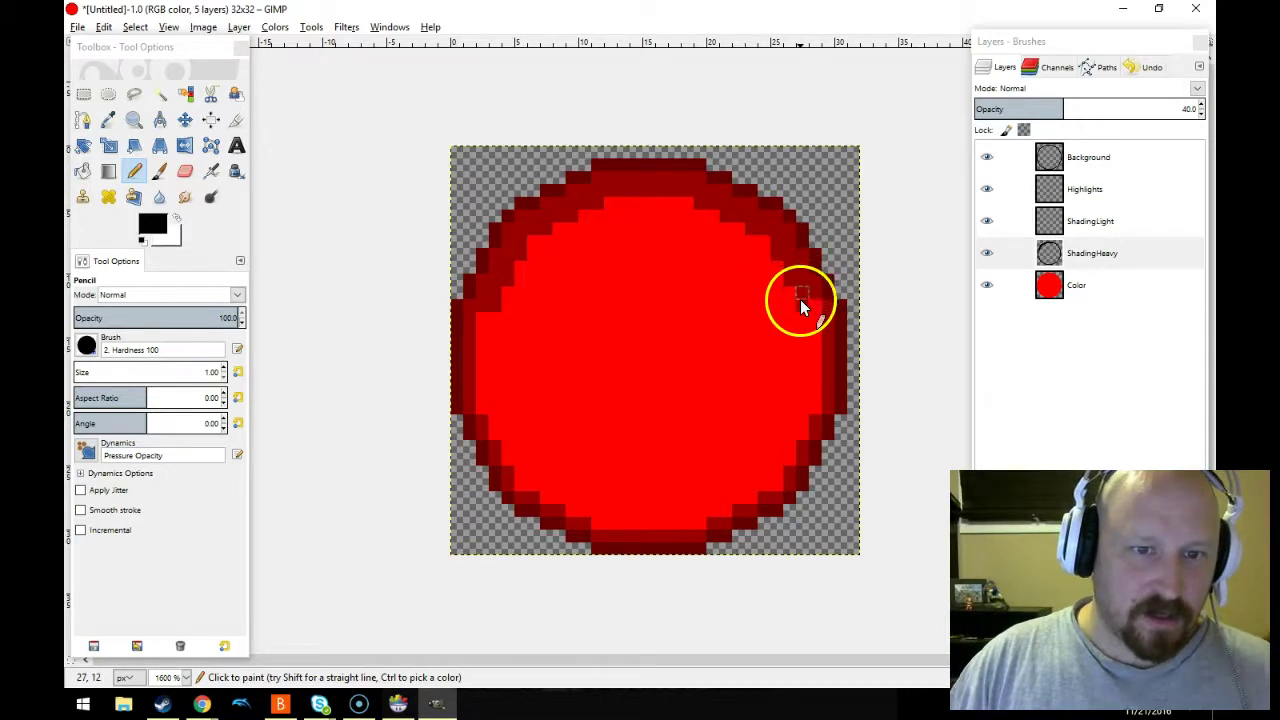
# - Extend the second ShadingHeavy row down the right edge, around the lower-right arc and along the bottom edge
pyautogui.keyDown('shift'); pyautogui.click(818, 405); pyautogui.keyUp('shift')
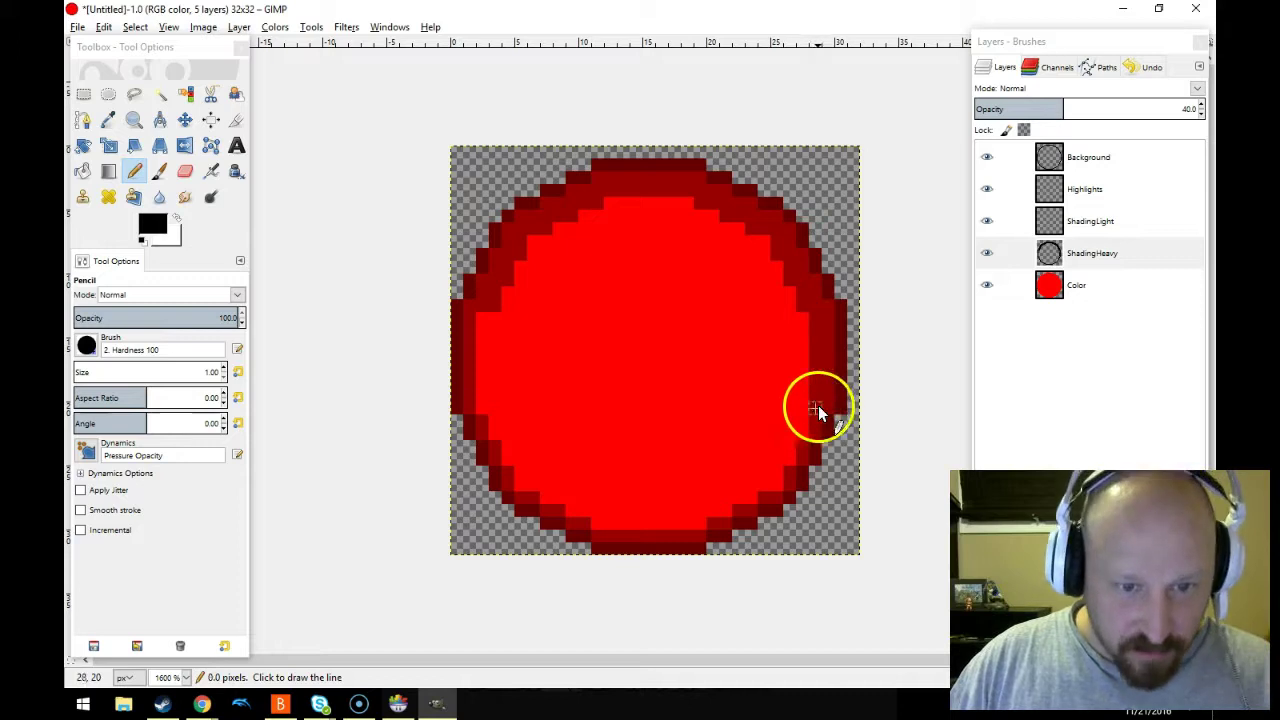
pyautogui.click(802, 408)
pyautogui.click(789, 443)
pyautogui.click(779, 462)
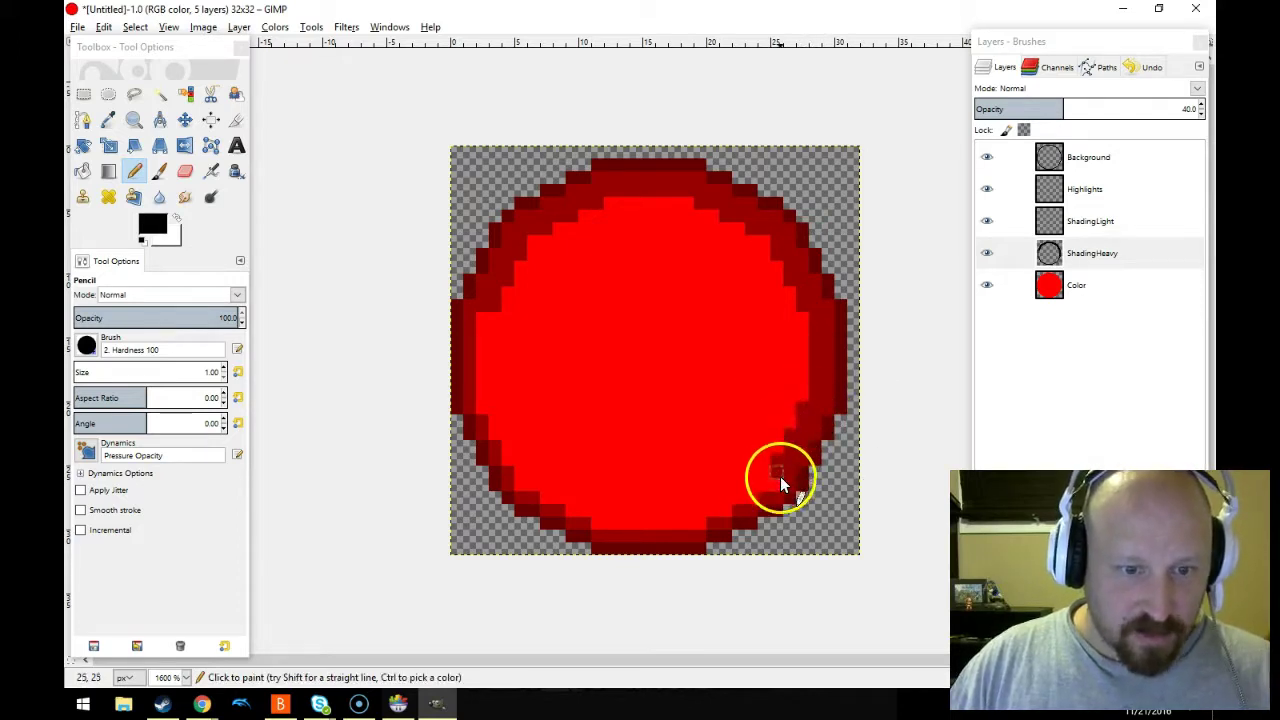
pyautogui.click(750, 492)
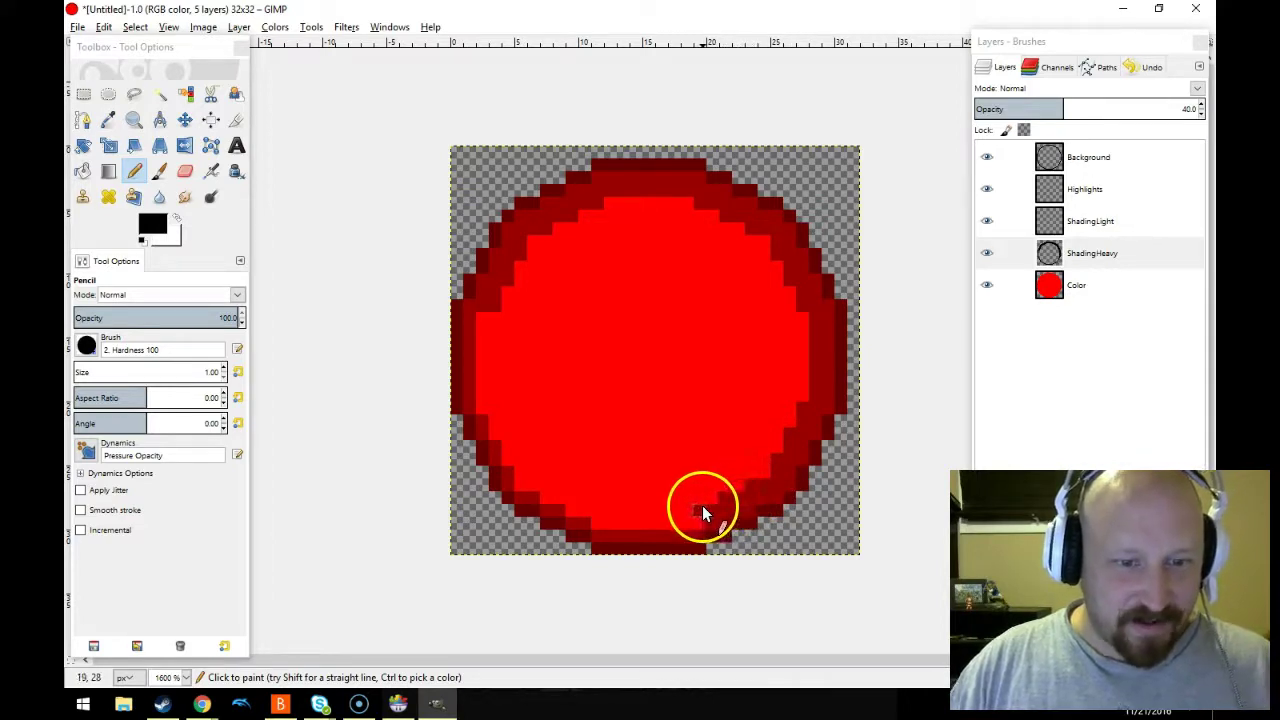
pyautogui.keyDown('shift'); pyautogui.click(592, 523); pyautogui.keyUp('shift')
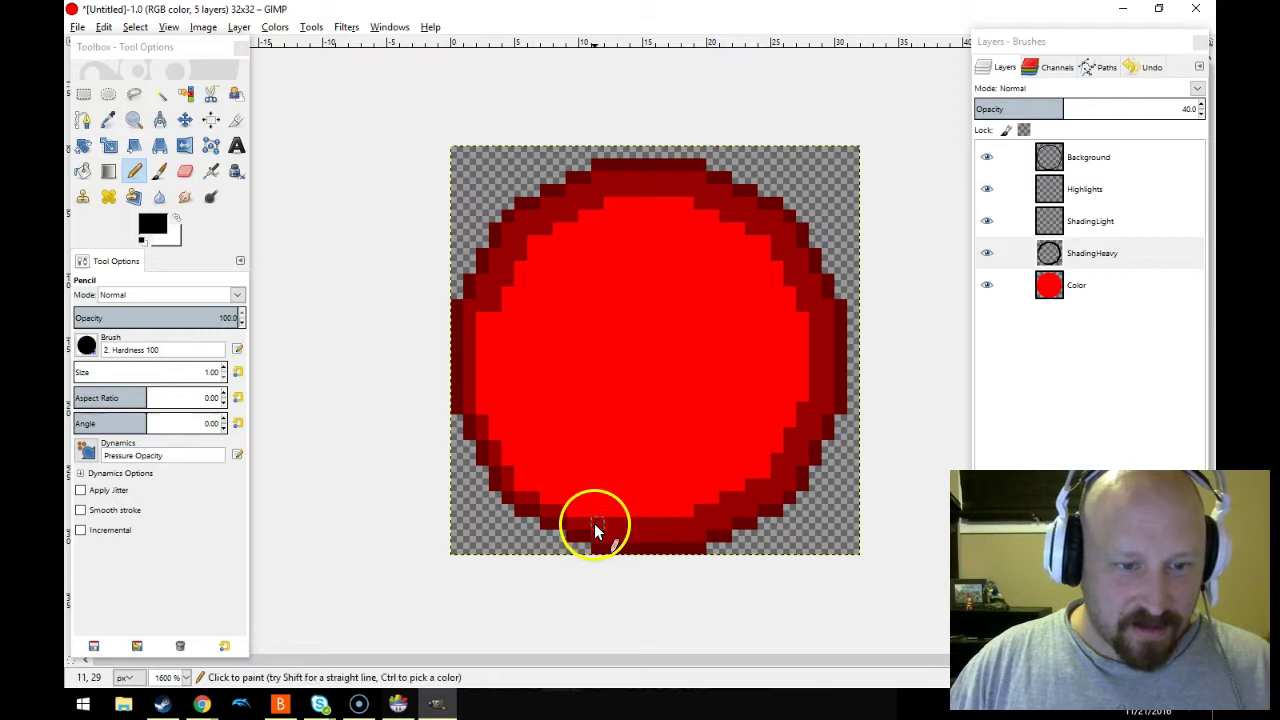
# - Complete the second ShadingHeavy row around the lower-left arc and up the left edge with black pencil pixels
pyautogui.click(571, 505)
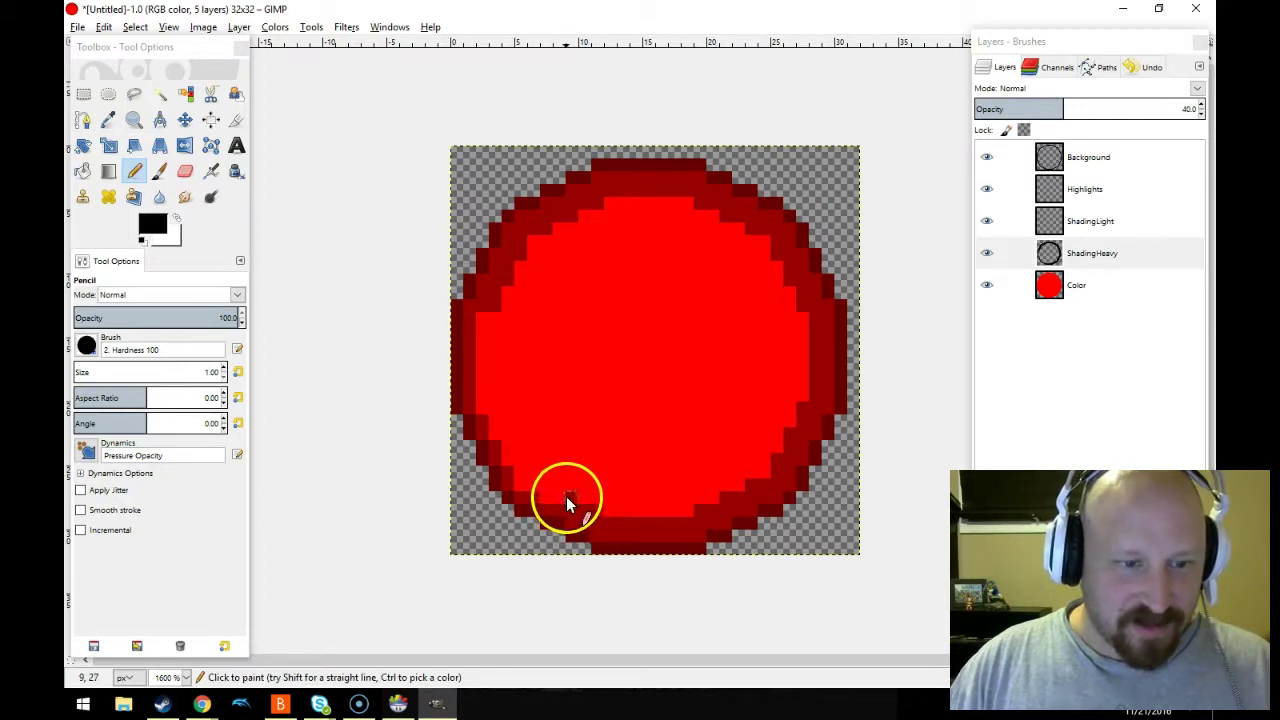
pyautogui.click(521, 459)
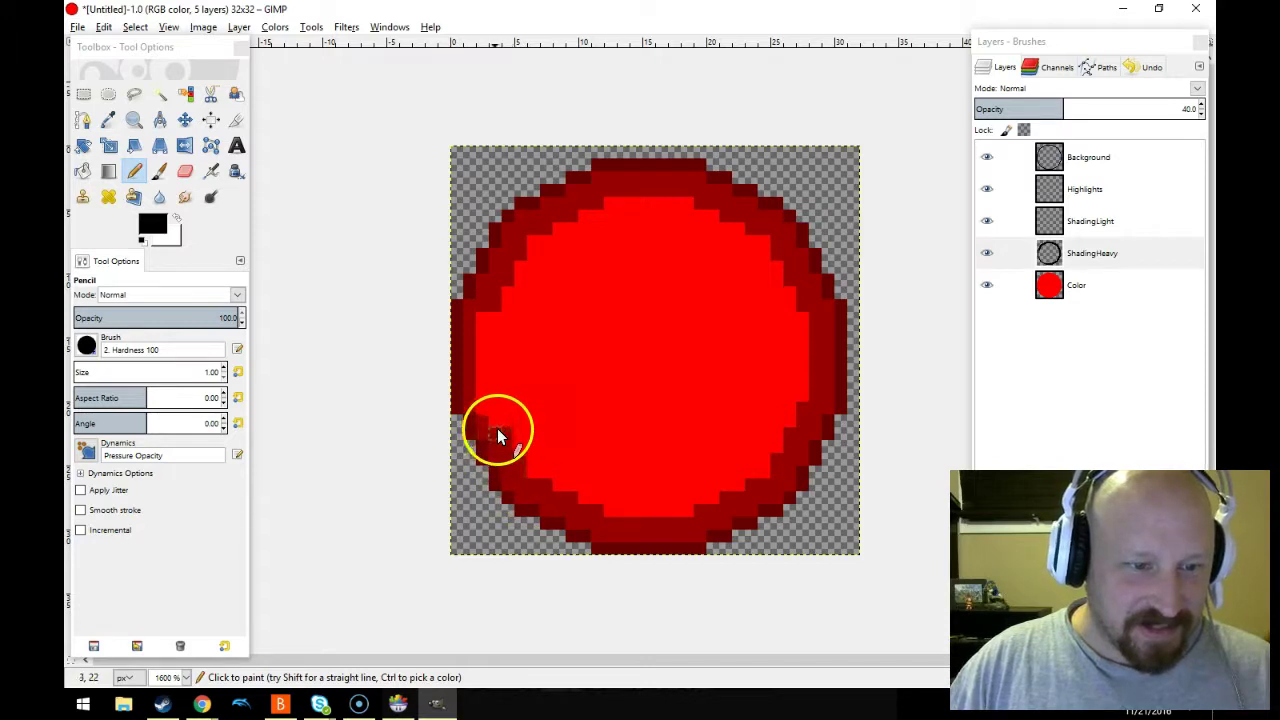
pyautogui.keyDown('shift'); pyautogui.click(488, 310); pyautogui.keyUp('shift')
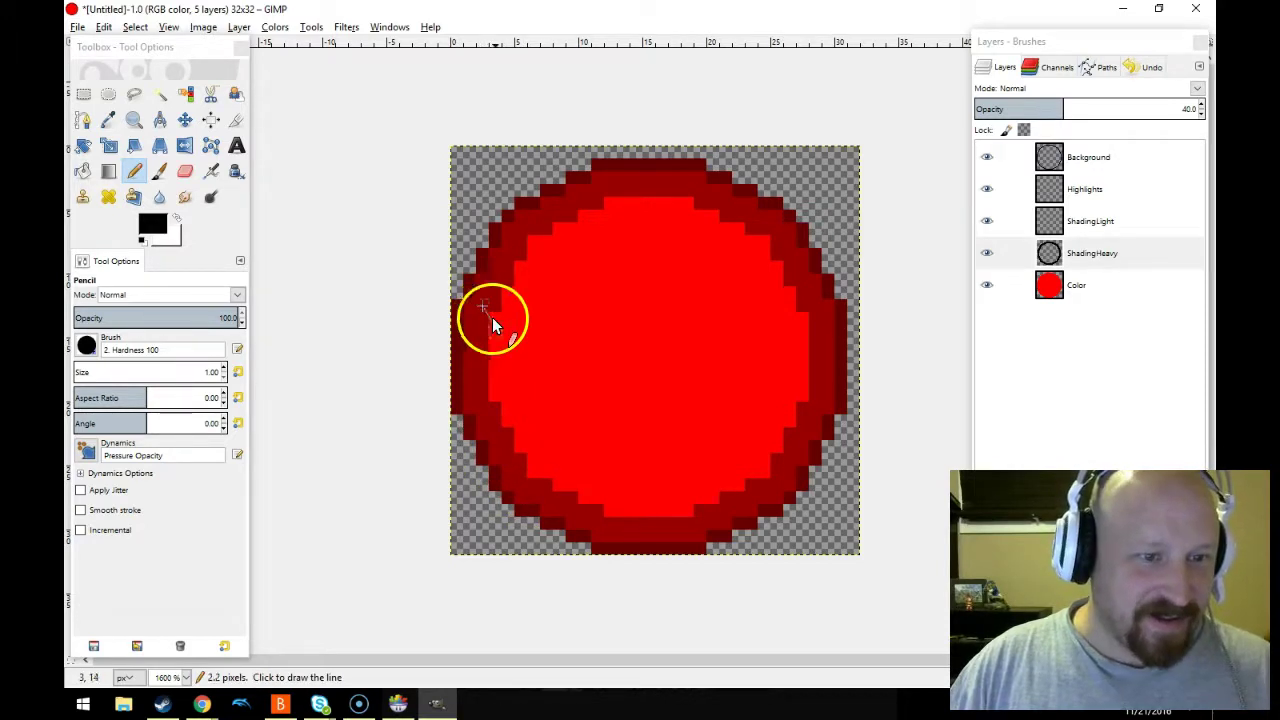
# - On the ShadingLight layer, pencil a one-pixel black row inside the heavy shading along the left edge, upper-left arc and top
pyautogui.click(1095, 222)
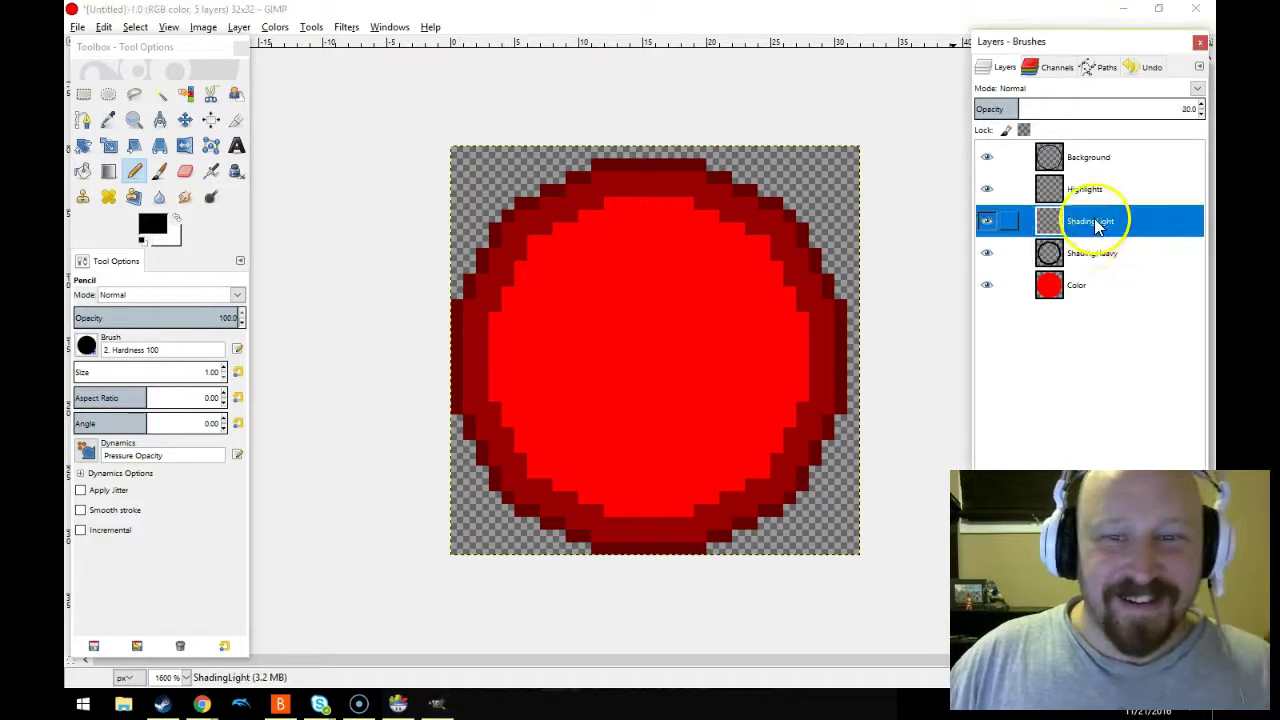
pyautogui.click(493, 389)
pyautogui.keyDown('shift'); pyautogui.click(499, 321); pyautogui.keyUp('shift')
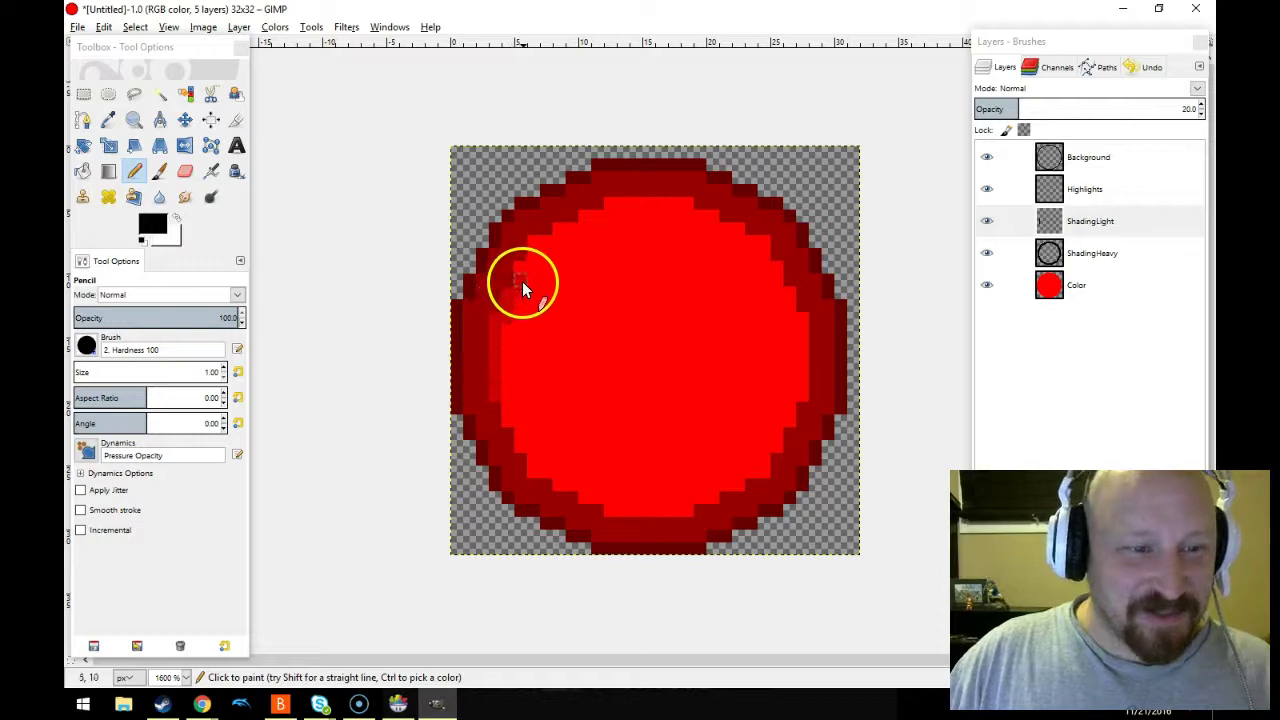
pyautogui.moveTo(524, 269)
pyautogui.mouseDown()
pyautogui.moveTo(559, 233)
pyautogui.moveTo(613, 211)
pyautogui.mouseUp()
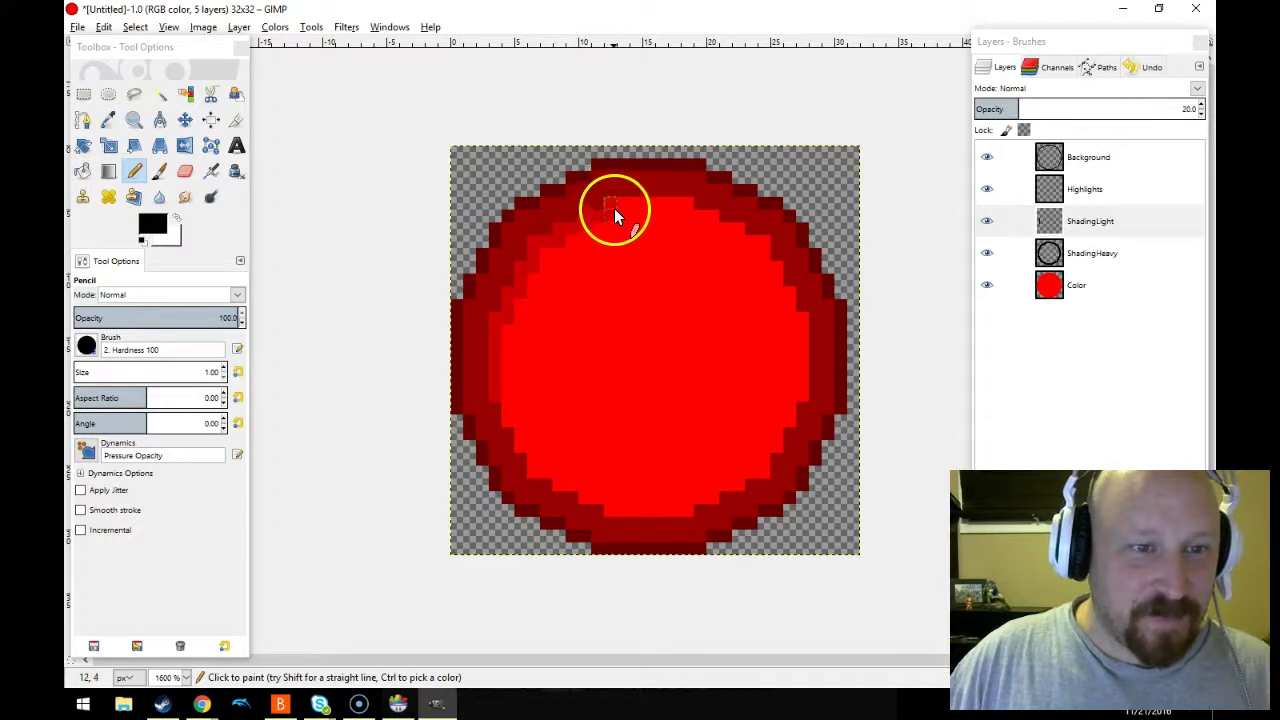
pyautogui.keyDown('shift'); pyautogui.click(689, 207); pyautogui.keyUp('shift')
# - Continue the ShadingLight row around the upper-right arc, down the right edge, along the bottom and around the lower-left arc
pyautogui.moveTo(688, 215)
pyautogui.mouseDown()
pyautogui.moveTo(763, 243)
pyautogui.moveTo(797, 320)
pyautogui.mouseUp()
pyautogui.press('shift')
pyautogui.keyDown('shift'); pyautogui.click(802, 393); pyautogui.keyUp('shift')
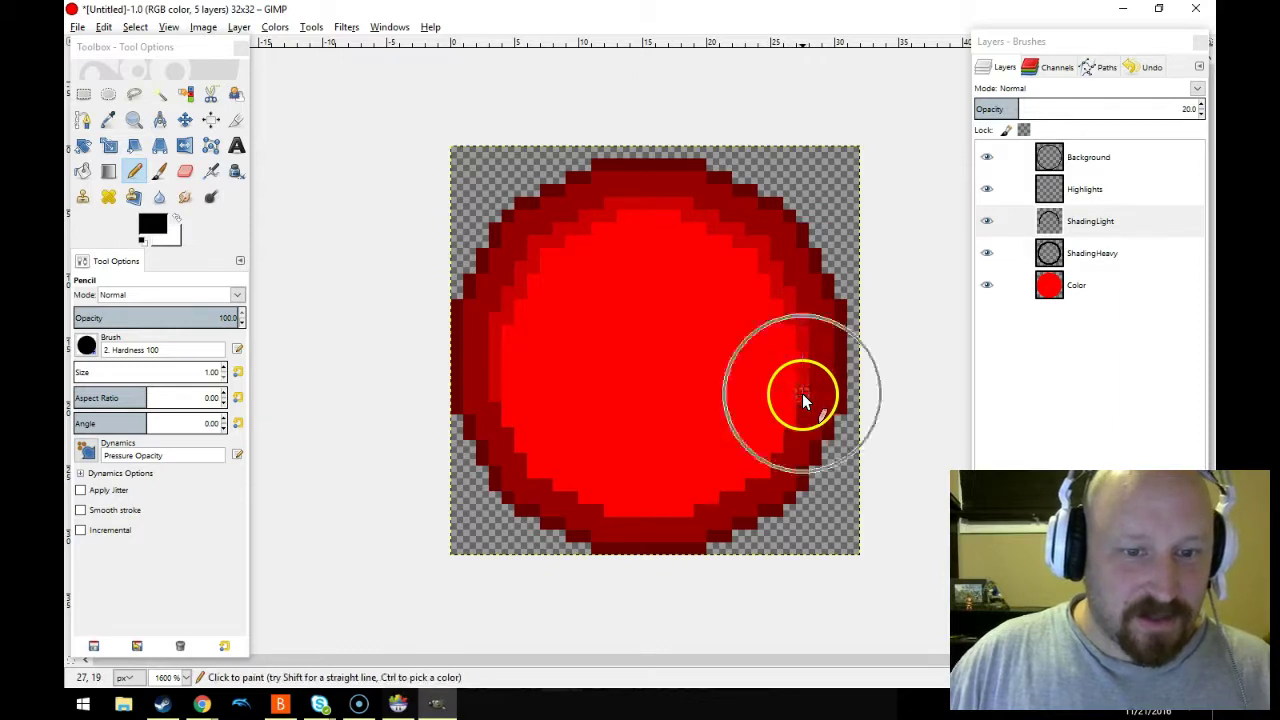
pyautogui.moveTo(774, 435)
pyautogui.mouseDown()
pyautogui.moveTo(739, 484)
pyautogui.moveTo(686, 497)
pyautogui.mouseUp()
pyautogui.keyDown('shift'); pyautogui.click(614, 509); pyautogui.keyUp('shift')
pyautogui.moveTo(612, 502)
pyautogui.mouseDown()
pyautogui.moveTo(567, 490)
pyautogui.moveTo(526, 441)
pyautogui.mouseUp()
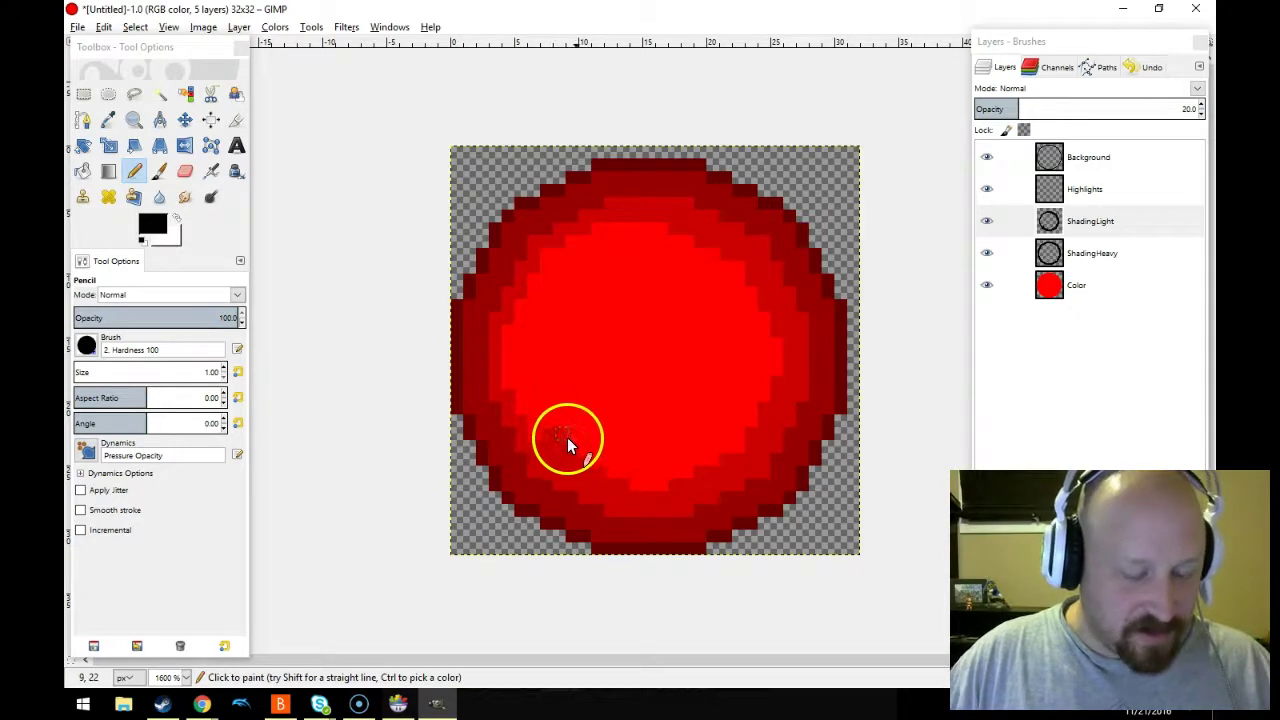
# - Undo and redo the latest strokes of the second ShadingLight row to compare the ball with and without them
pyautogui.hotkey('ctrl', 'z')
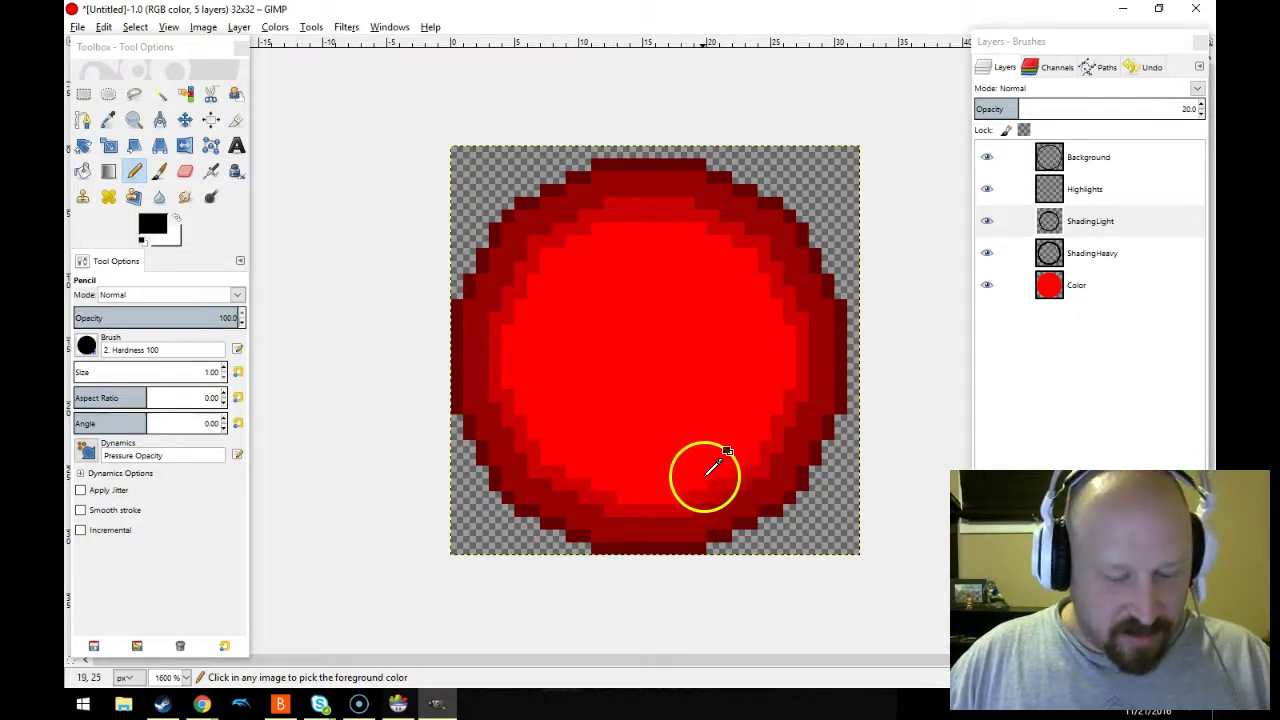
pyautogui.hotkey('ctrl', 'y')
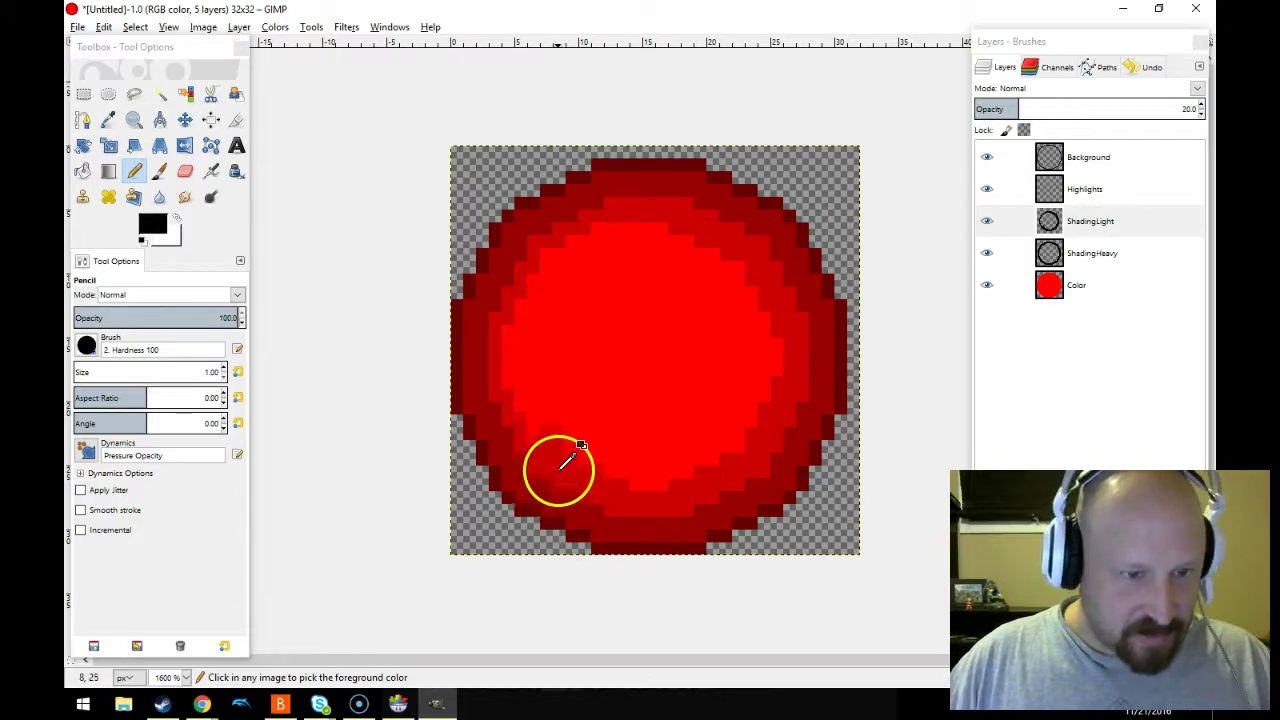
pyautogui.hotkey('ctrl', 'z')
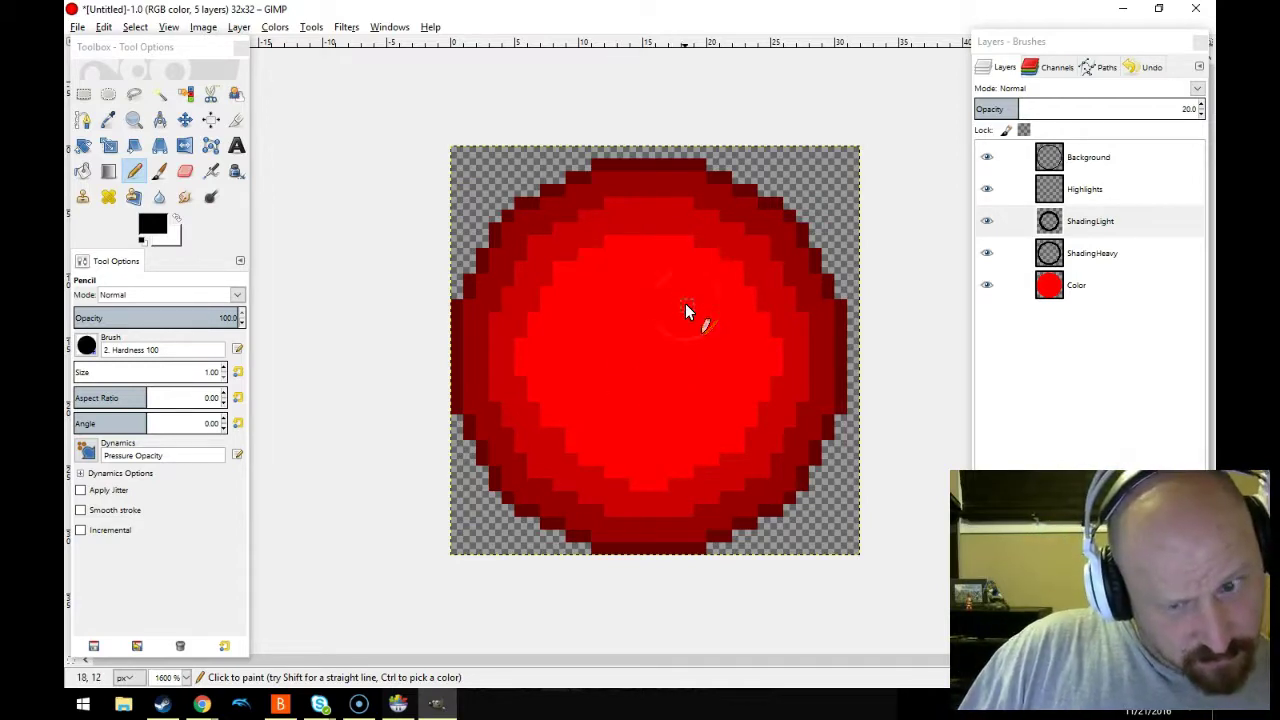
# - Erase surplus ShadingLight pixels at the ring's inner bottom and inner top edges to even out its shape
pyautogui.hotkey('shift', 'e')
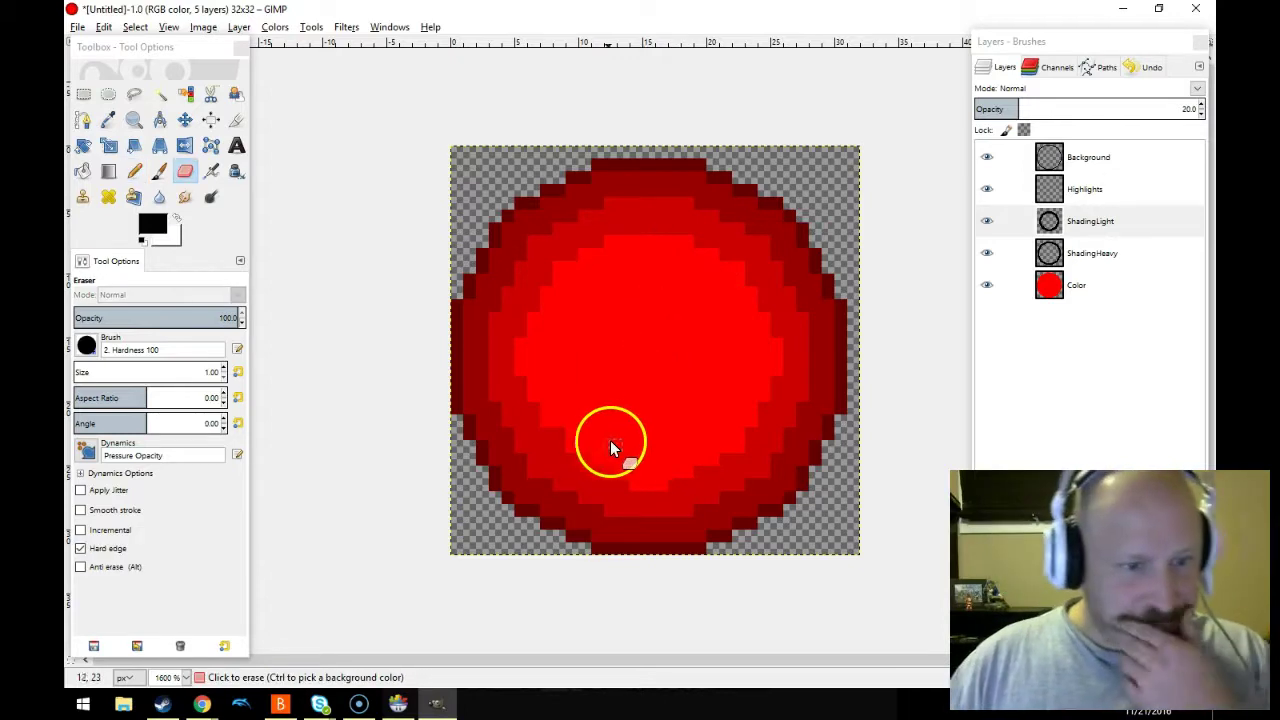
pyautogui.click(666, 493)
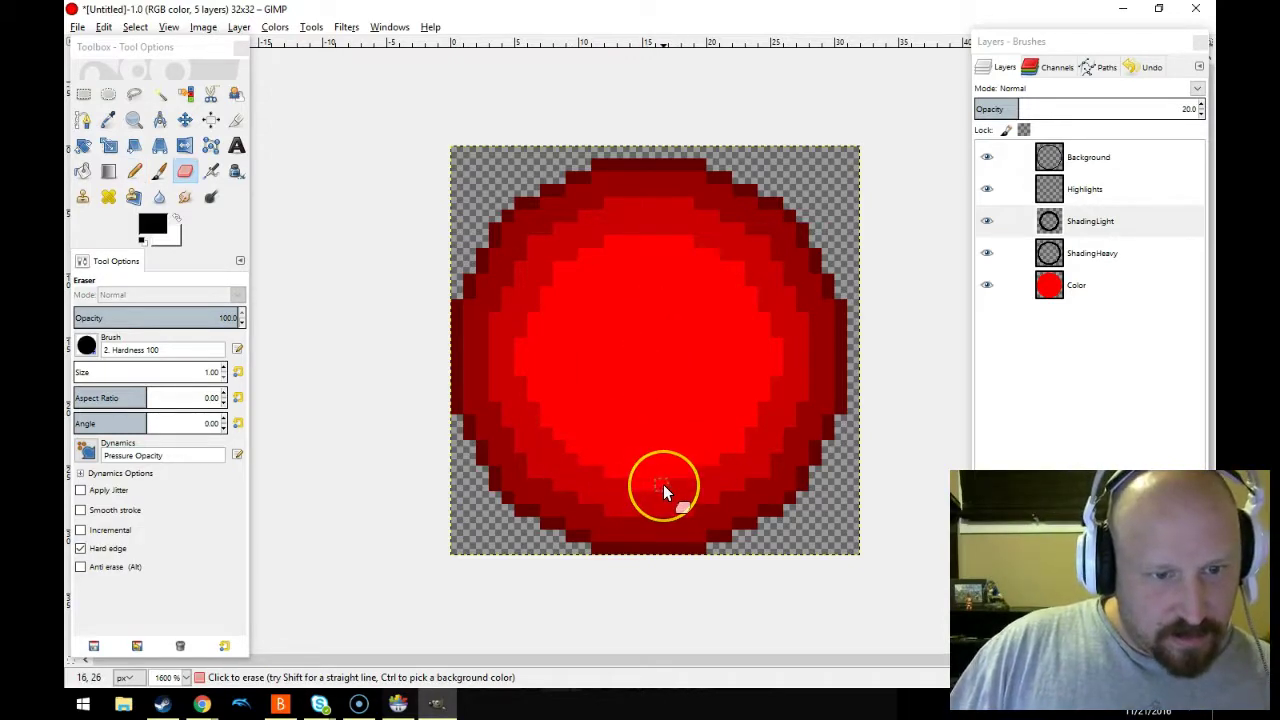
pyautogui.press('shift')
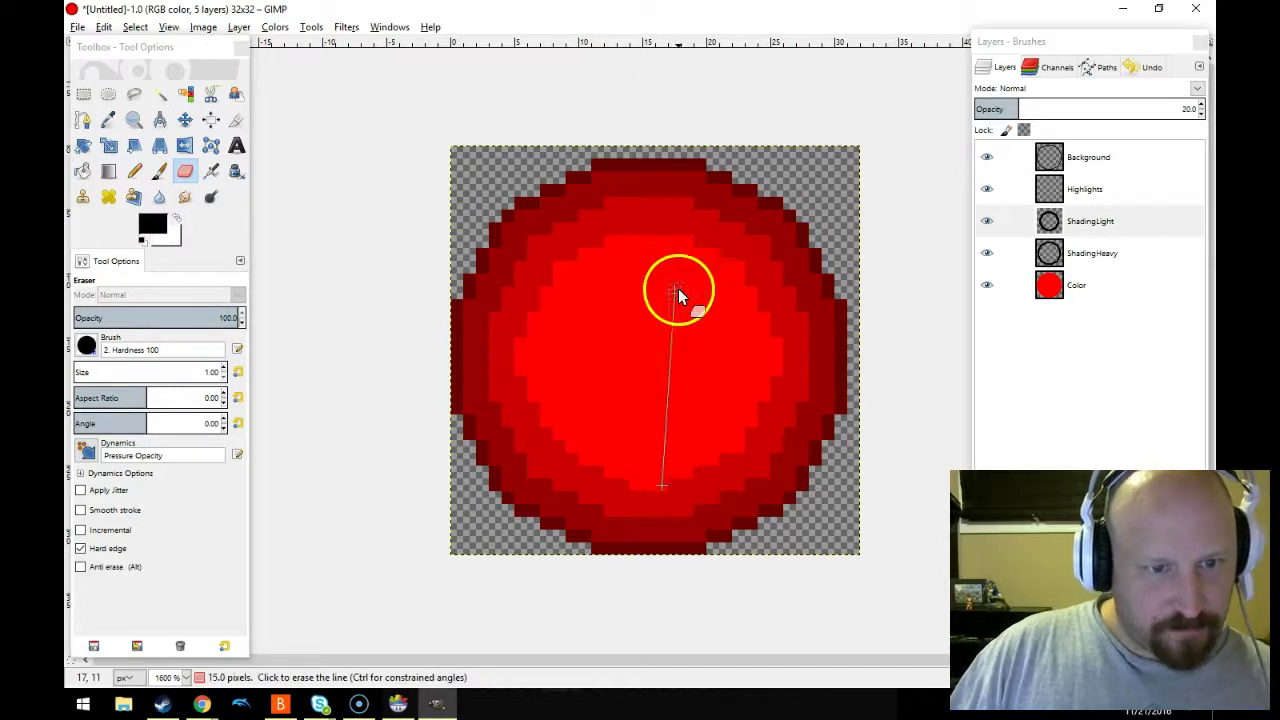
pyautogui.keyDown('shift'); pyautogui.click(662, 229); pyautogui.keyUp('shift')
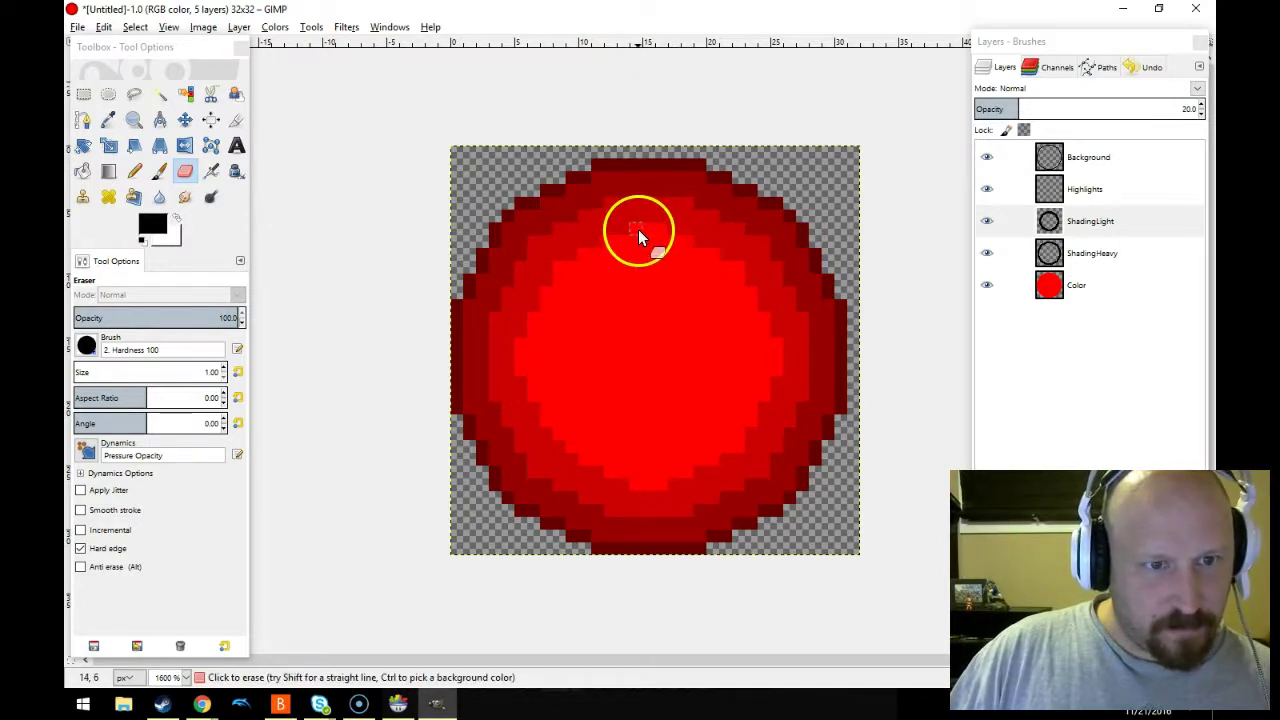
# - Select the Highlights layer and set the foreground color to white
pyautogui.press('ctrl')
pyautogui.scroll(-1, 662, 356)
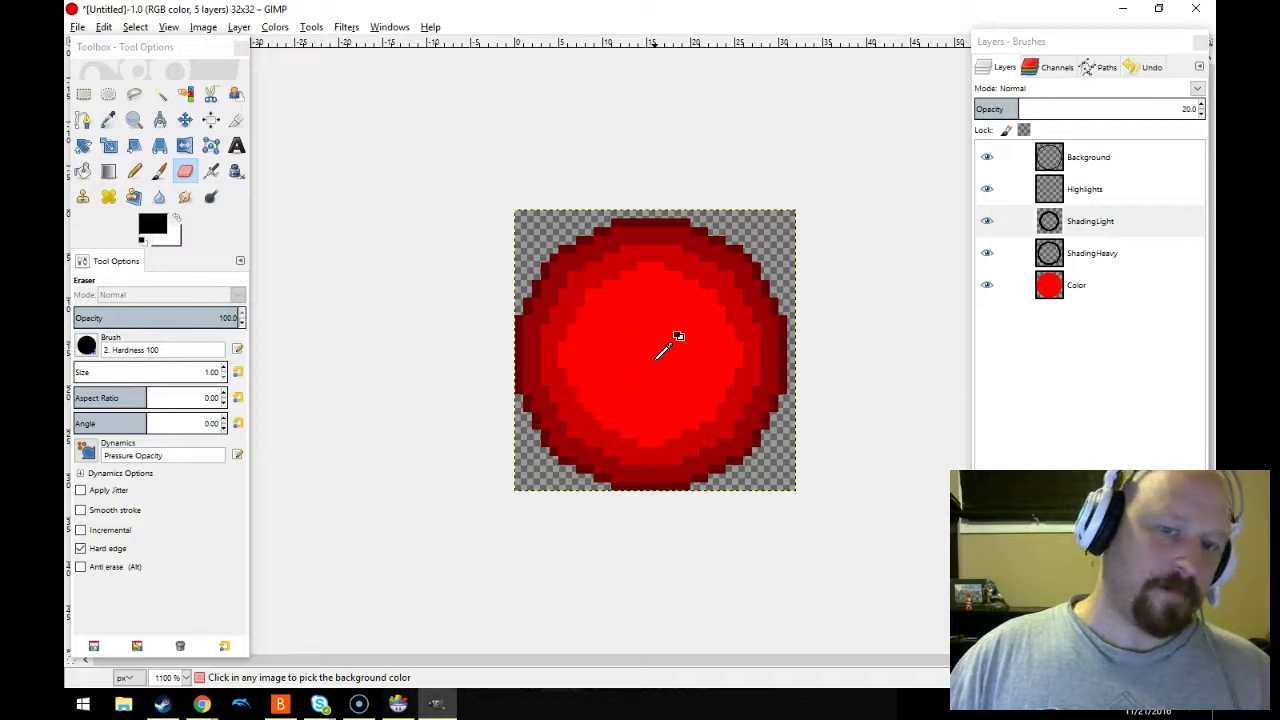
pyautogui.click(1085, 189)
pyautogui.click(174, 221)
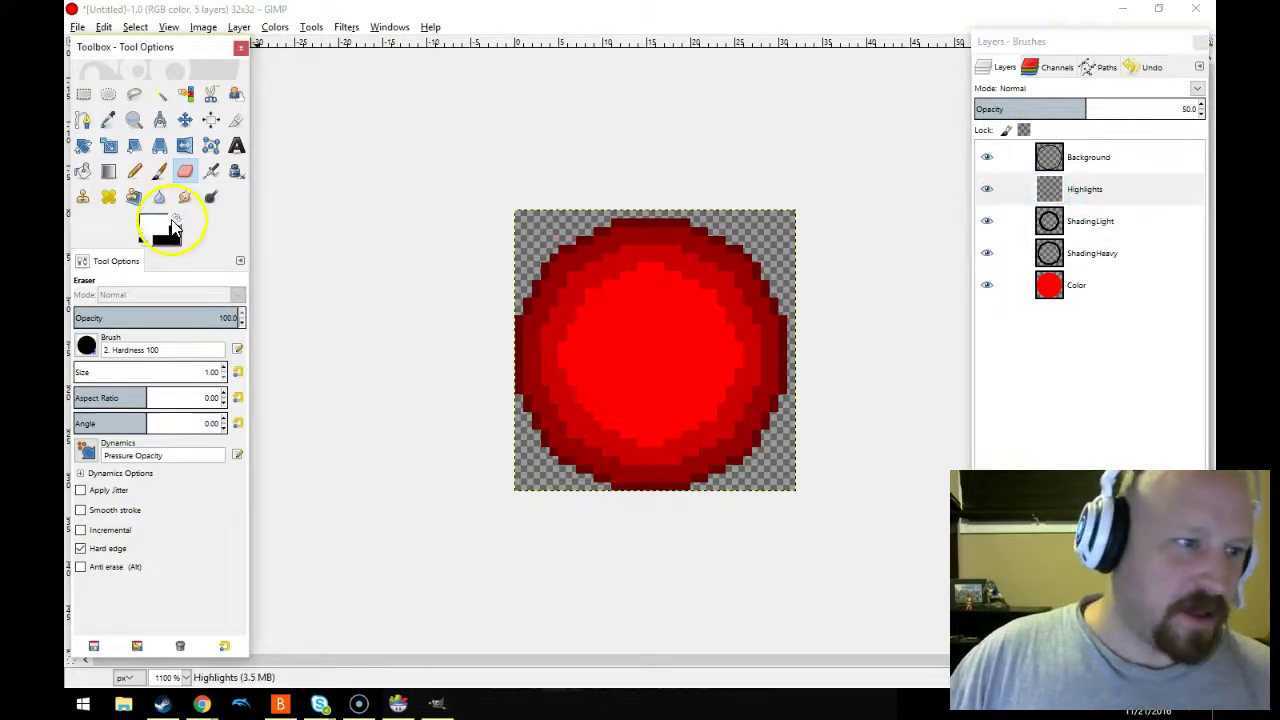
pyautogui.click(158, 226)
pyautogui.click(142, 238)
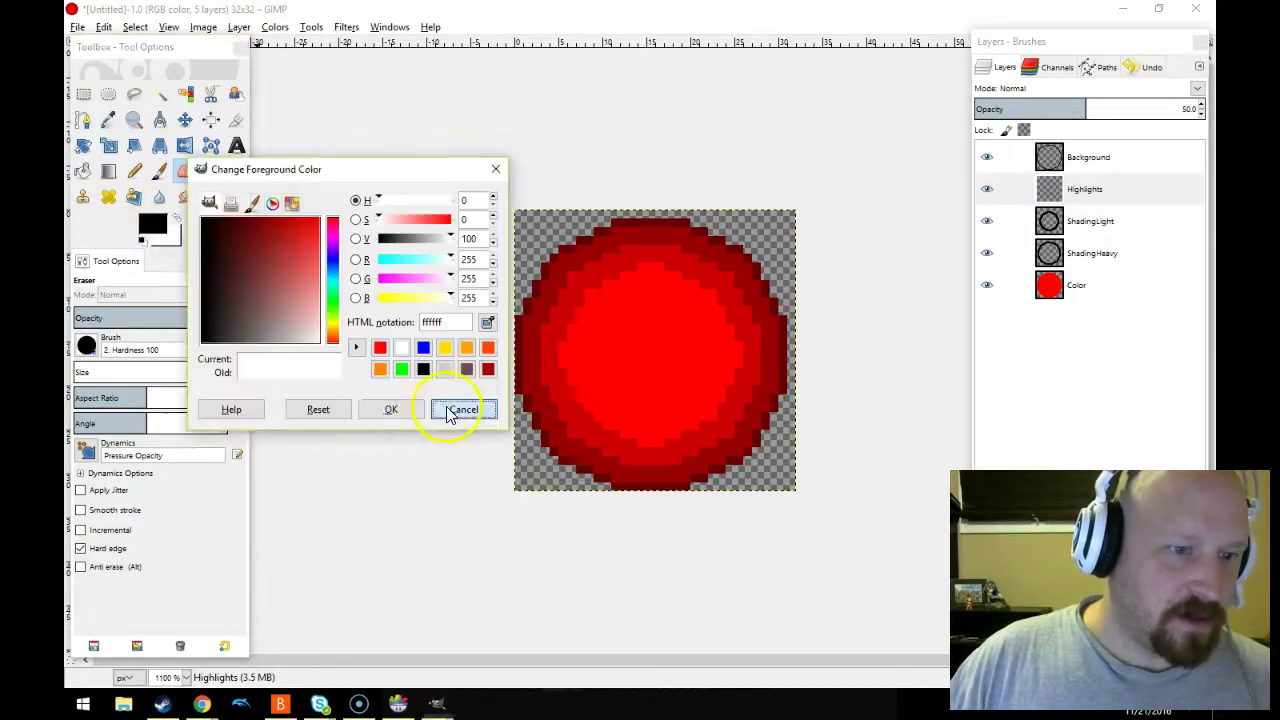
pyautogui.click(463, 409)
pyautogui.click(153, 226)
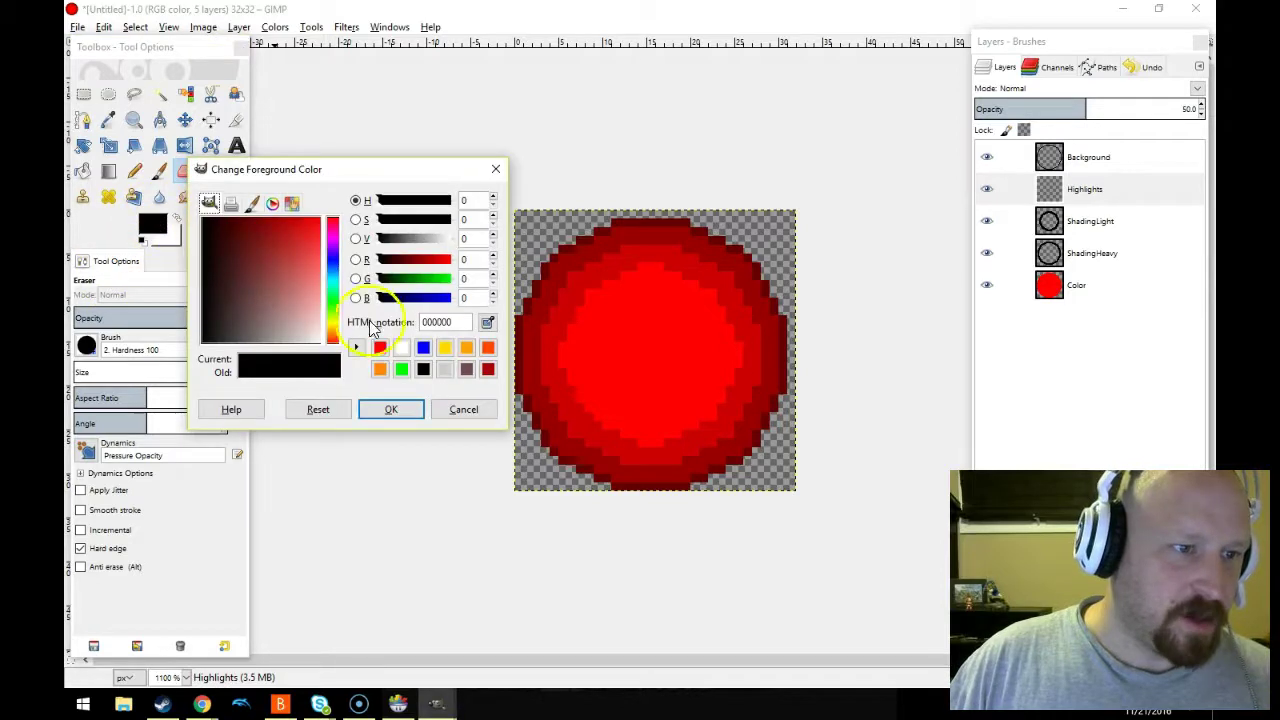
pyautogui.click(401, 347)
pyautogui.click(378, 411)
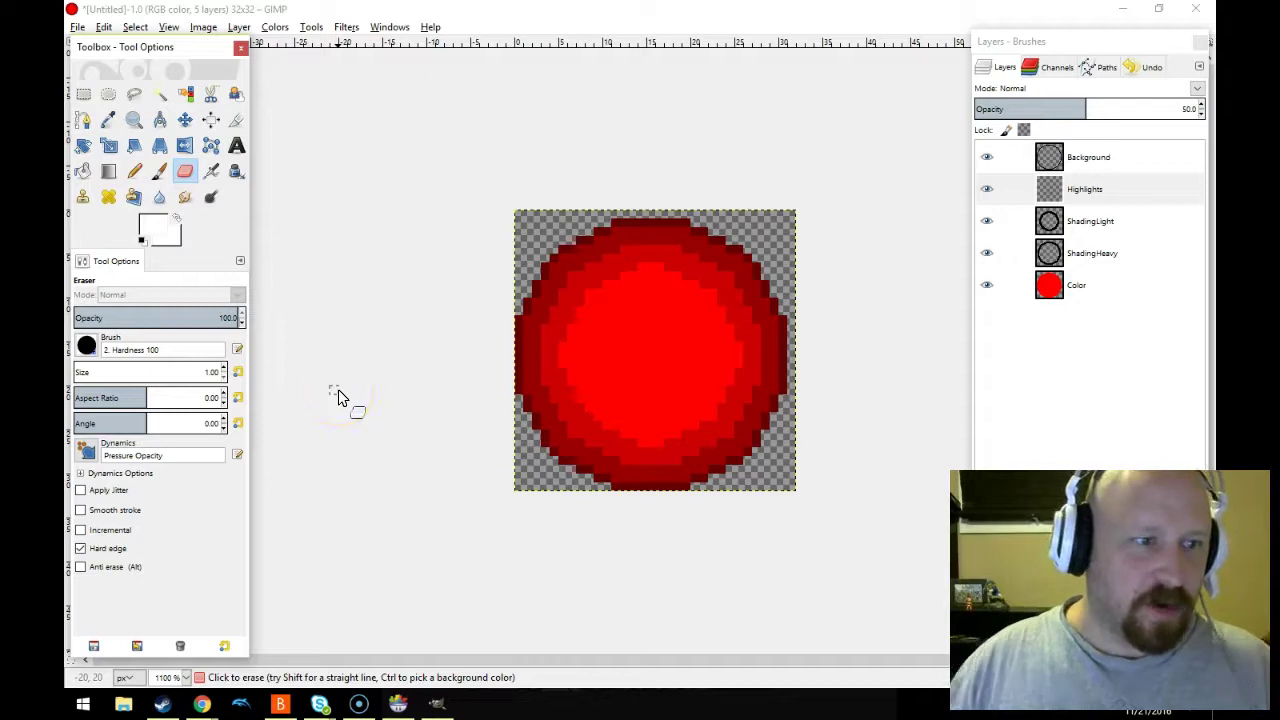
pyautogui.click(328, 385)
pyautogui.click(155, 245)
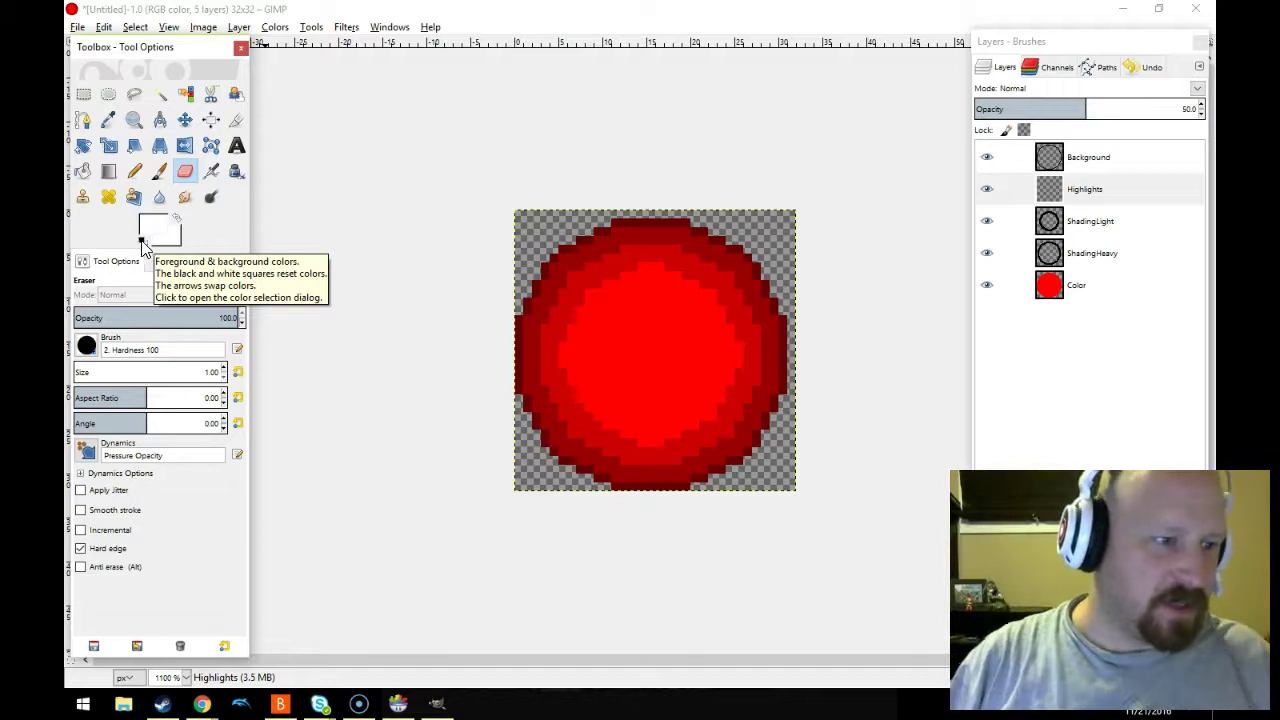
pyautogui.click(127, 278)
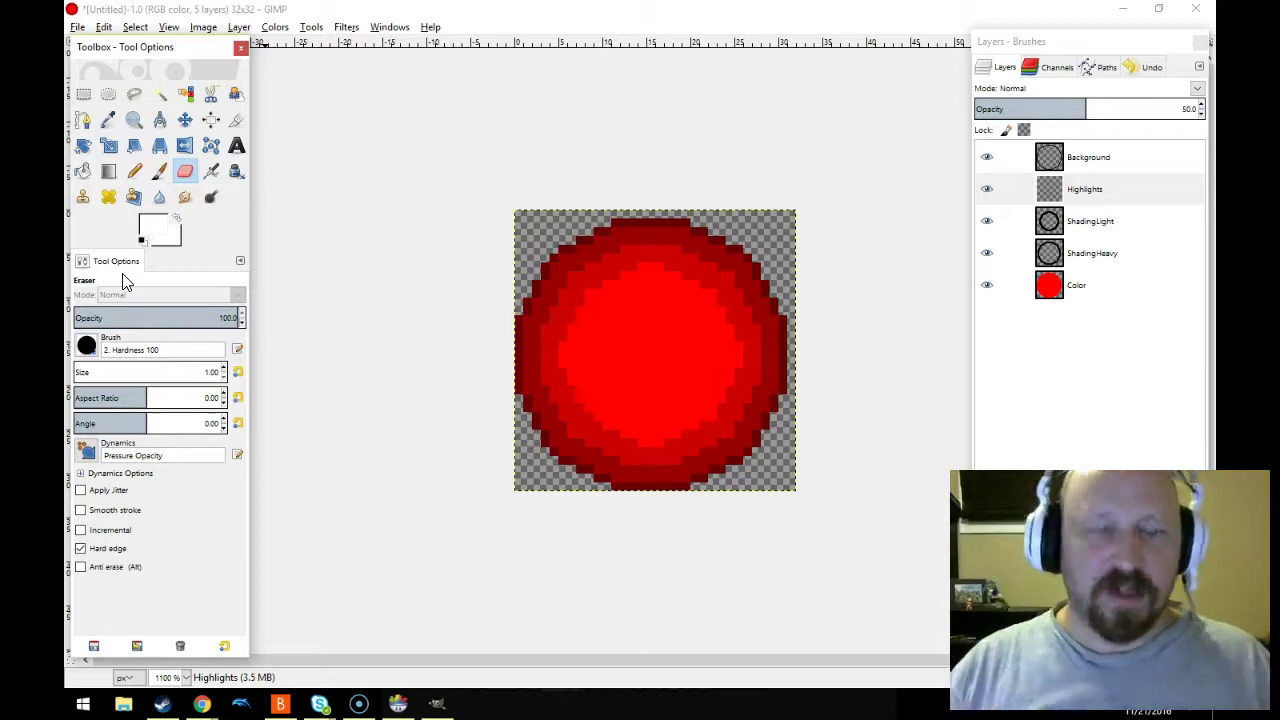
pyautogui.click(646, 369)
# - Try a single white size 7 Pencil stamp with the 2. Hardness 100 brush on the ball's upper-left area
pyautogui.click(134, 171)
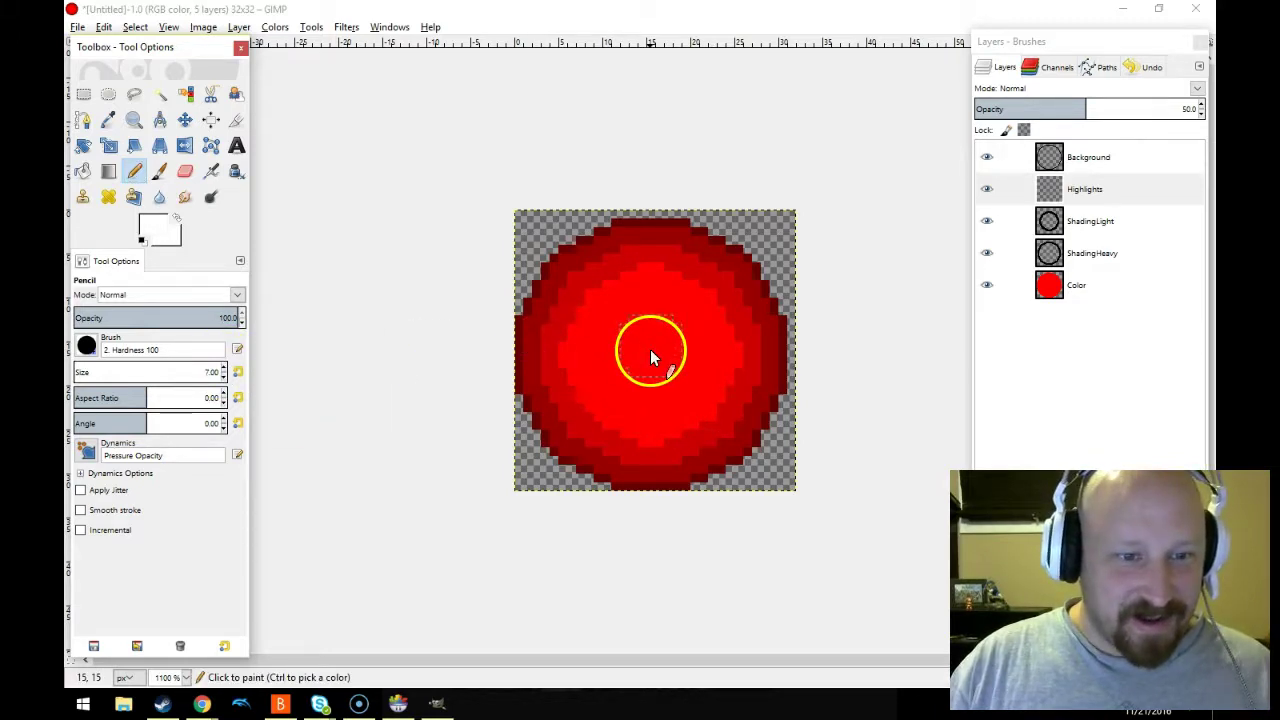
pyautogui.click(598, 285)
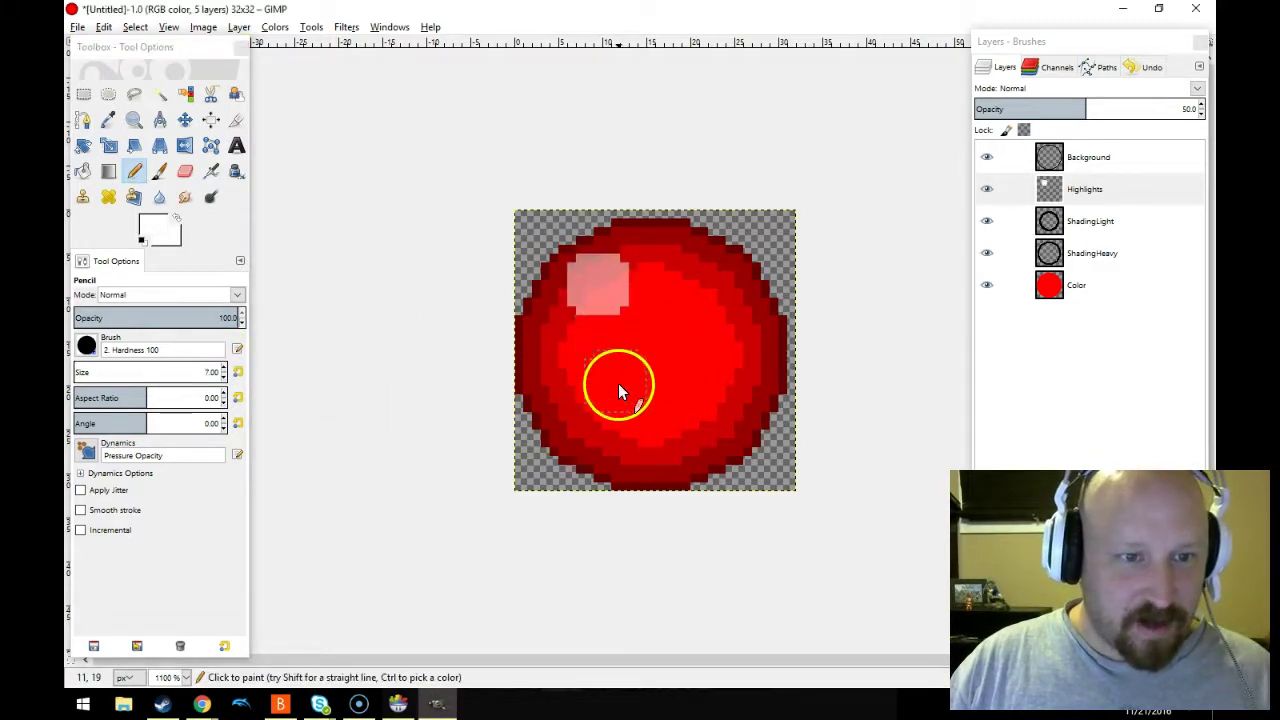
pyautogui.hotkey('ctrl', 'z')
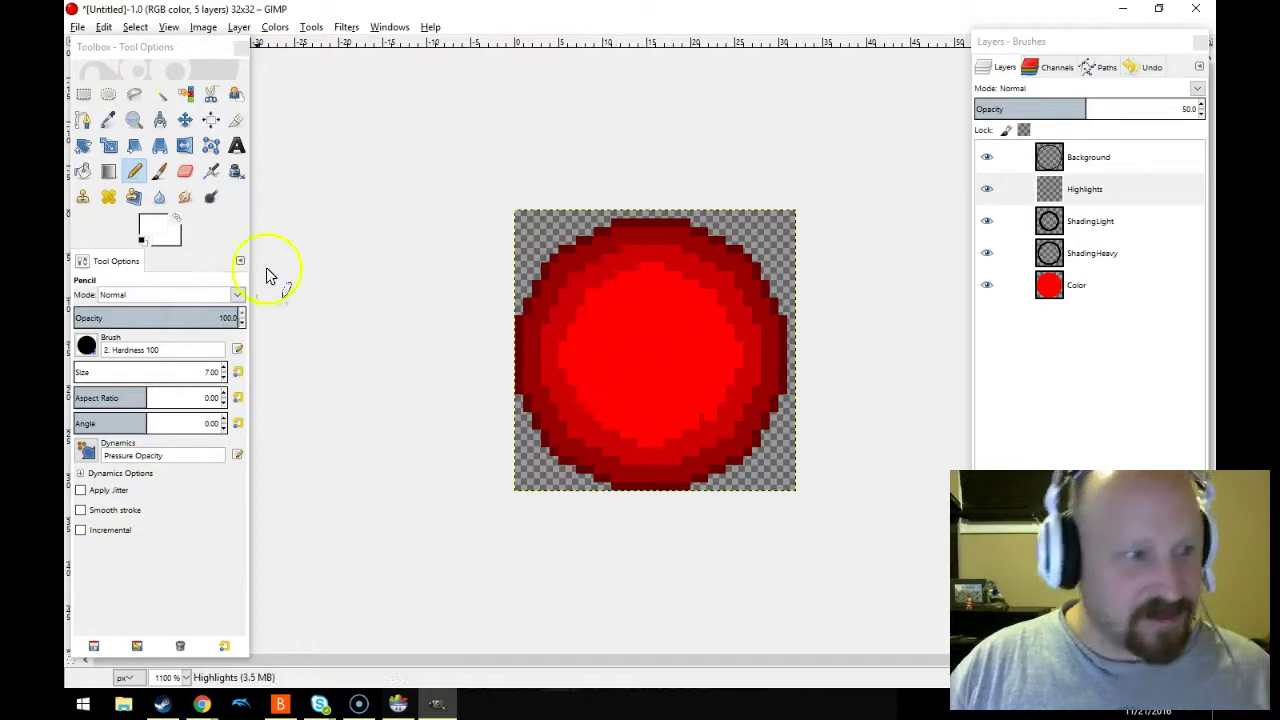
# - Switch to the 2. Hardness 025 brush and try a white size 7 Pencil stamp on the ball's upper-left area
pyautogui.click(87, 345)
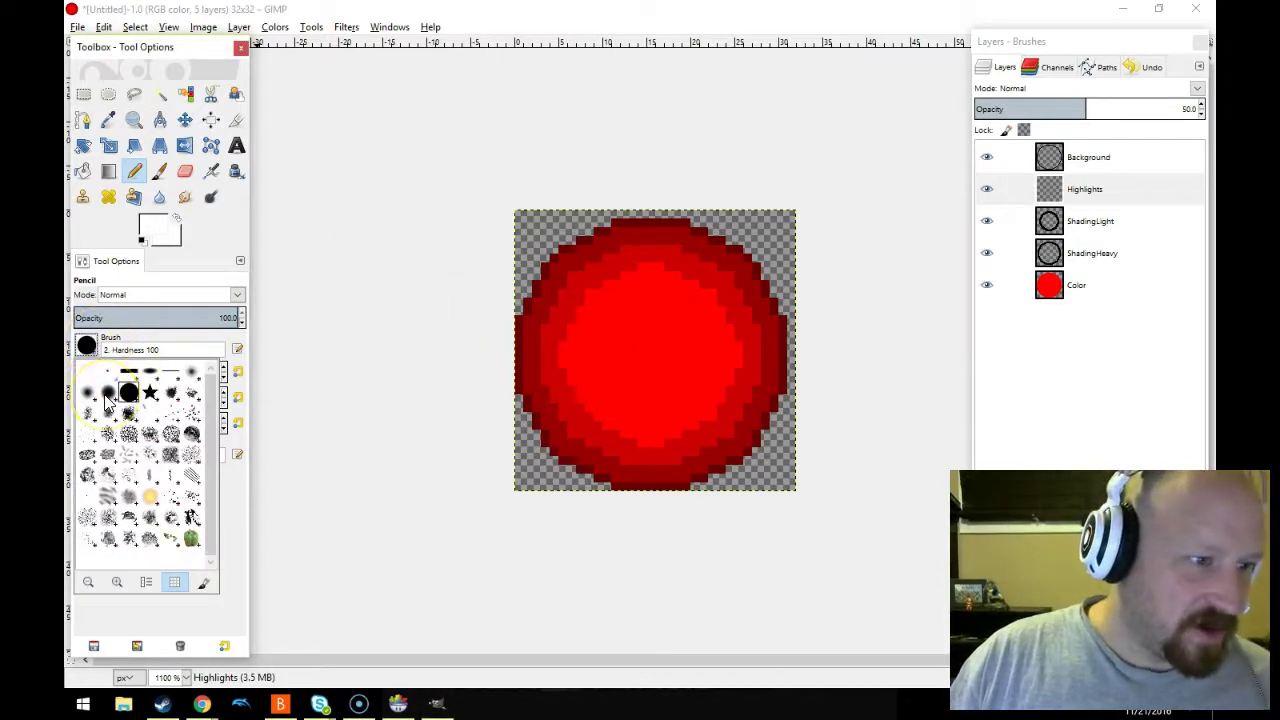
pyautogui.click(107, 393)
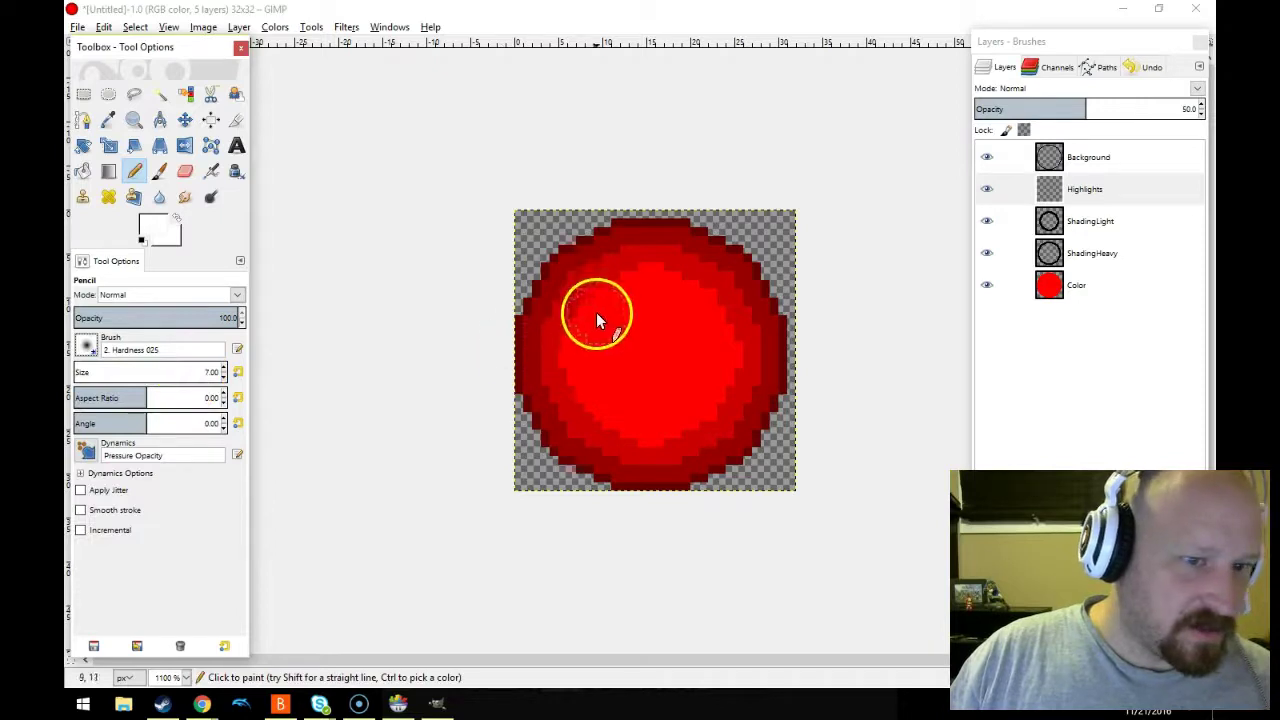
pyautogui.click(599, 285)
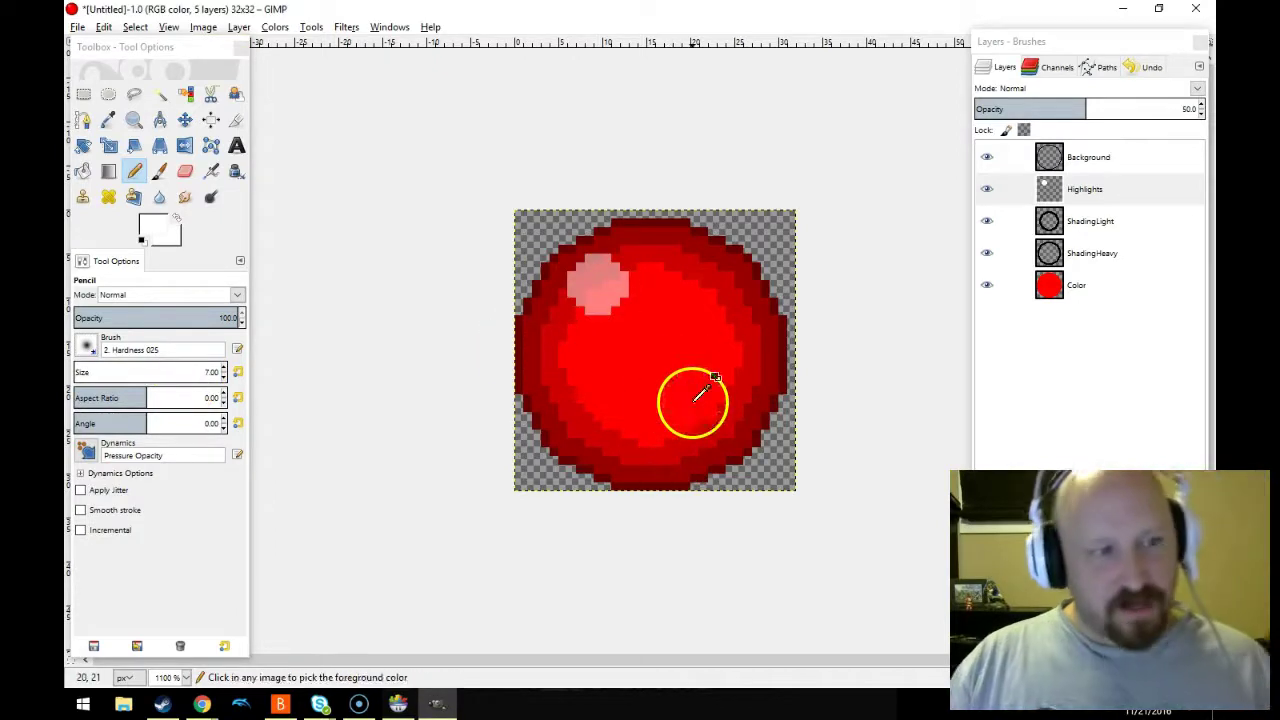
pyautogui.hotkey('ctrl', 'z')
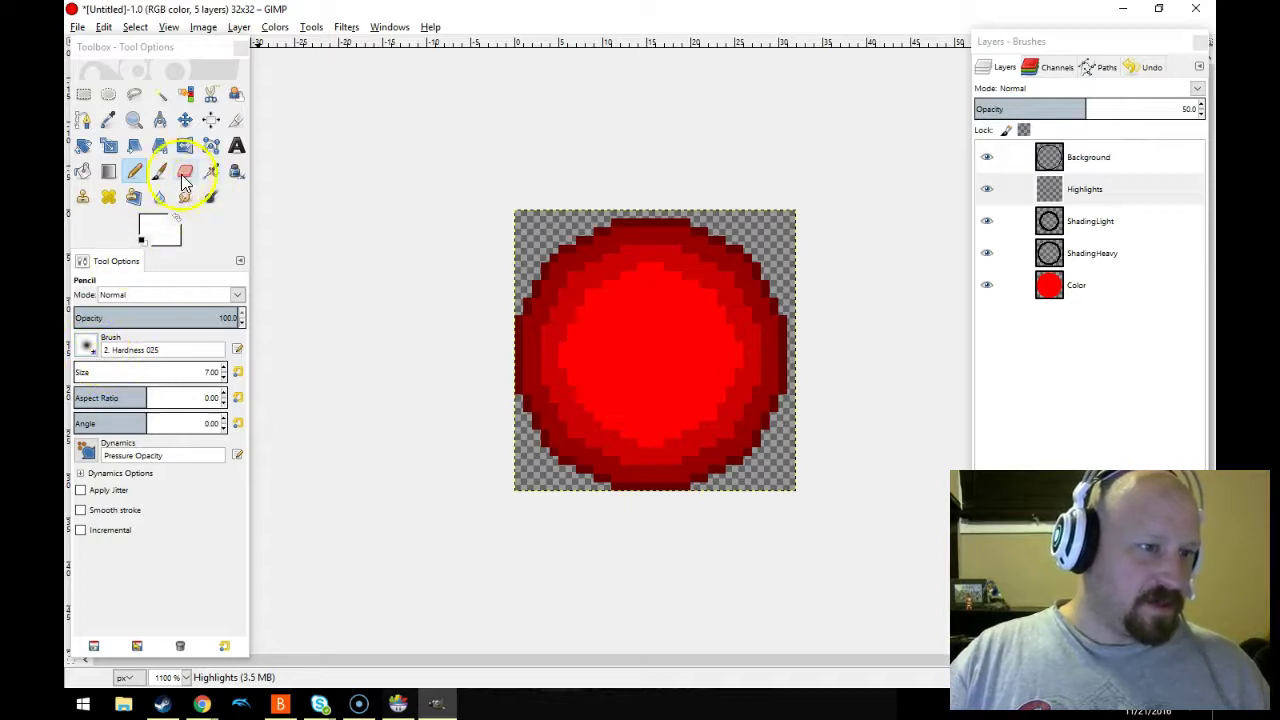
# - Paint a soft white highlight on the ball's upper-left area with the Paintbrush at size 12
pyautogui.click(162, 173)
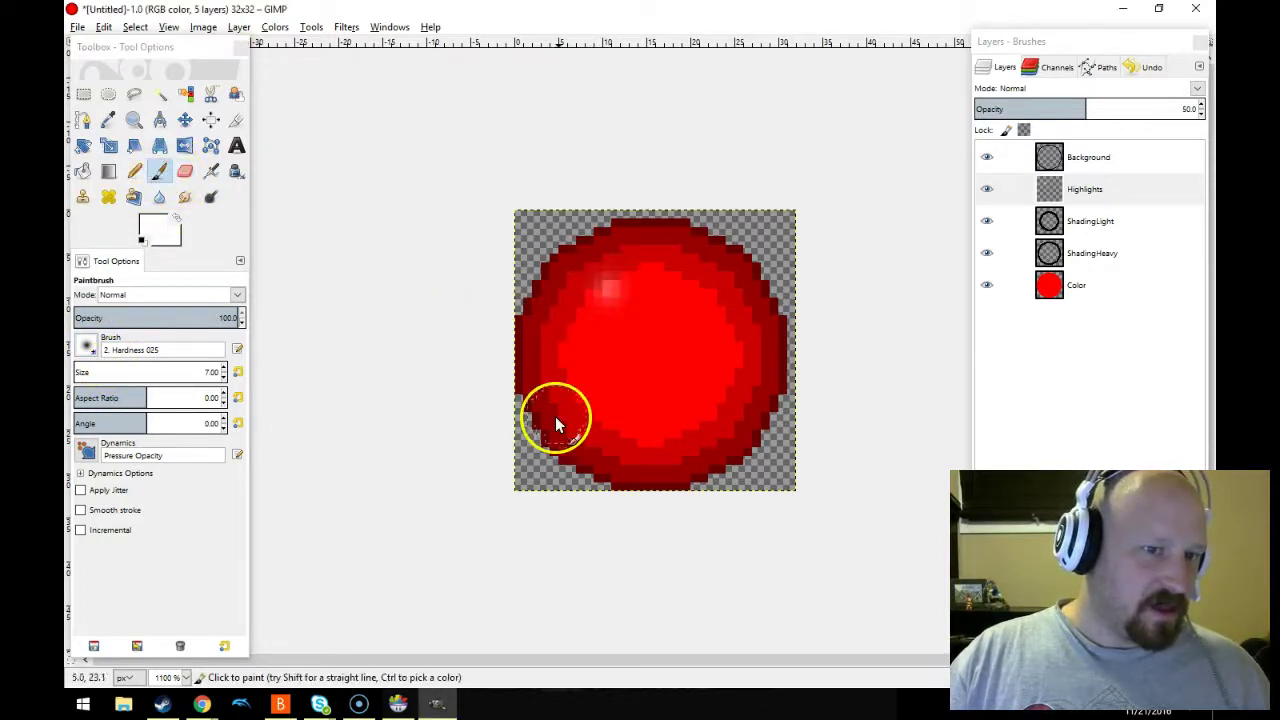
pyautogui.scroll(5, 225, 372)
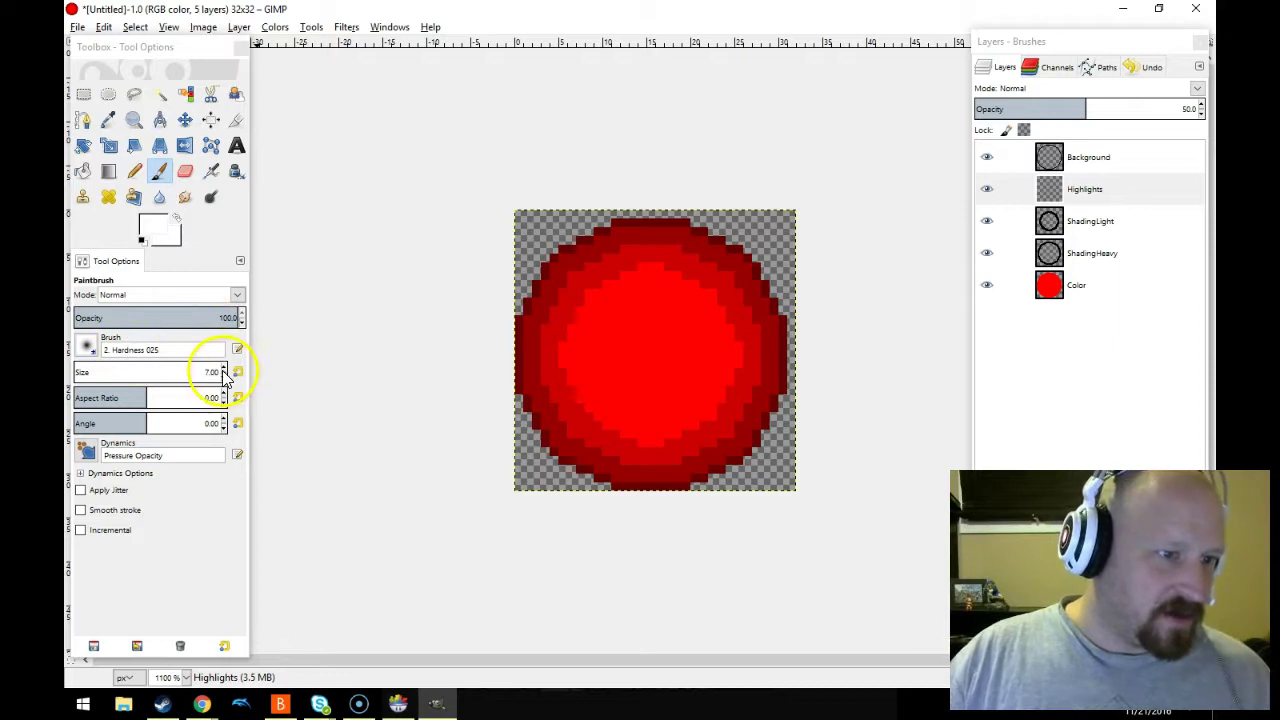
pyautogui.click(603, 288)
pyautogui.click(597, 292)
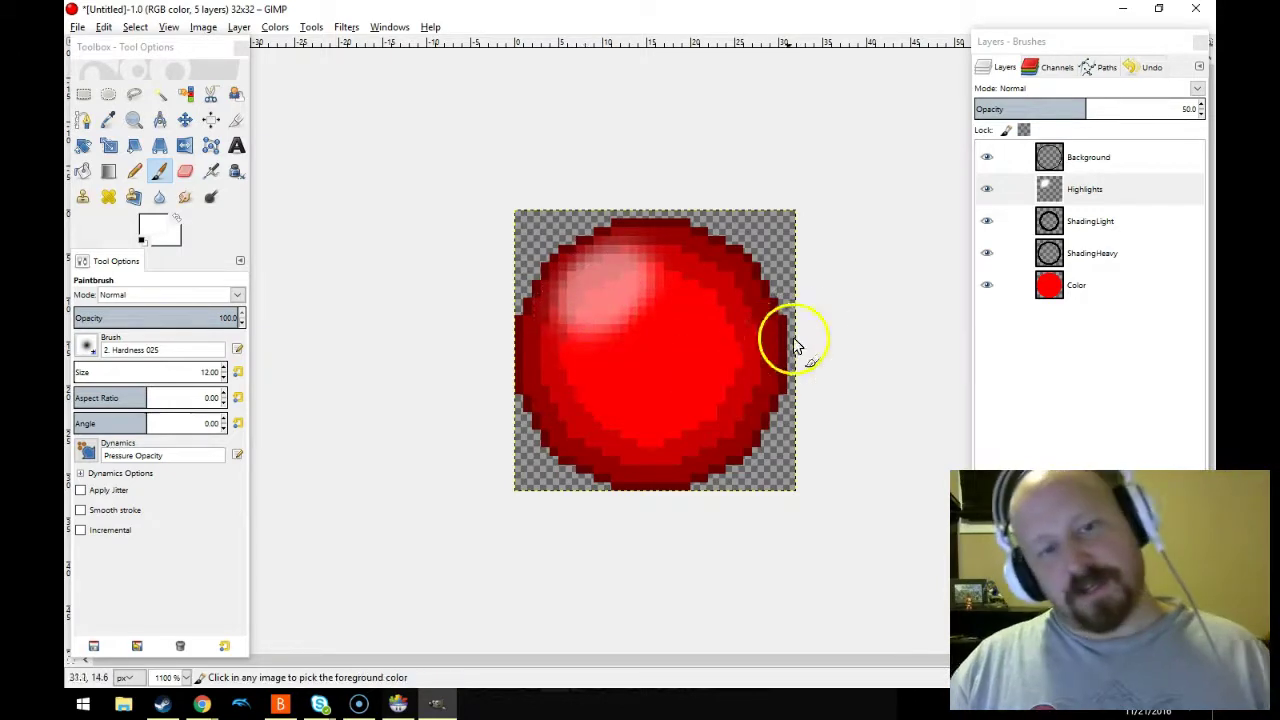
pyautogui.keyDown('ctrl'); pyautogui.scroll(-1, 780, 340); pyautogui.keyUp('ctrl')
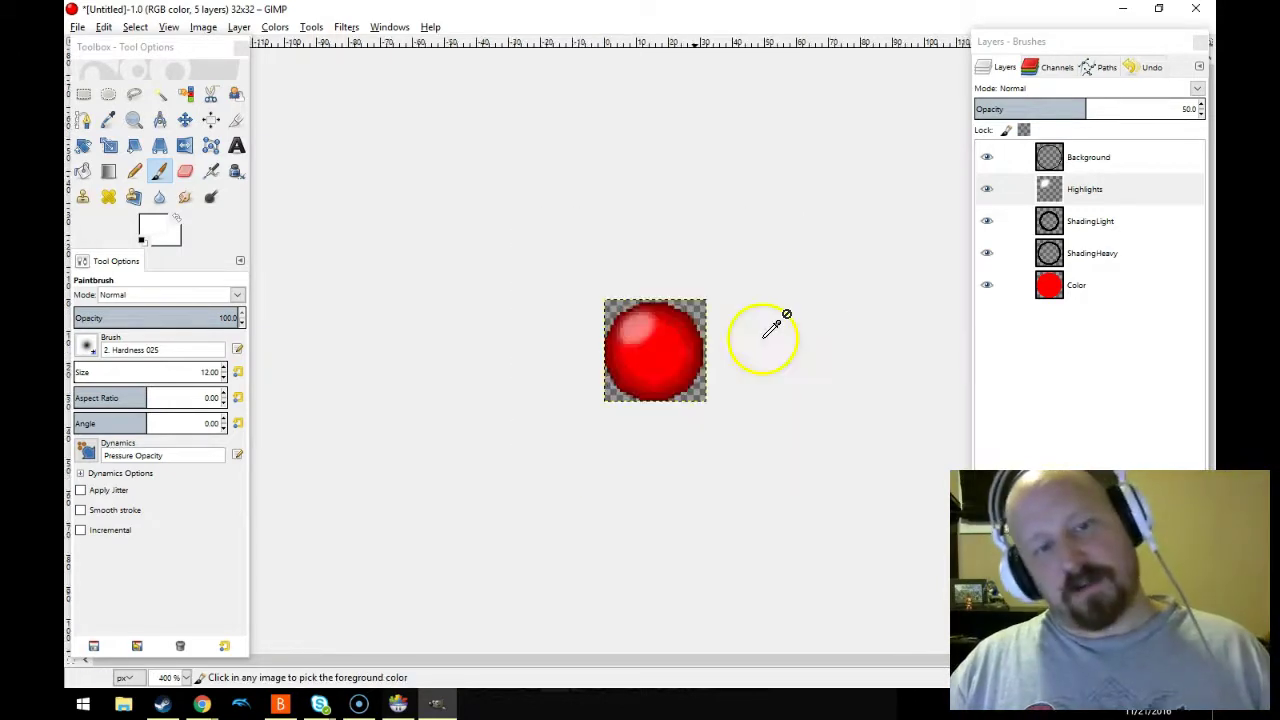
pyautogui.click(78, 27)
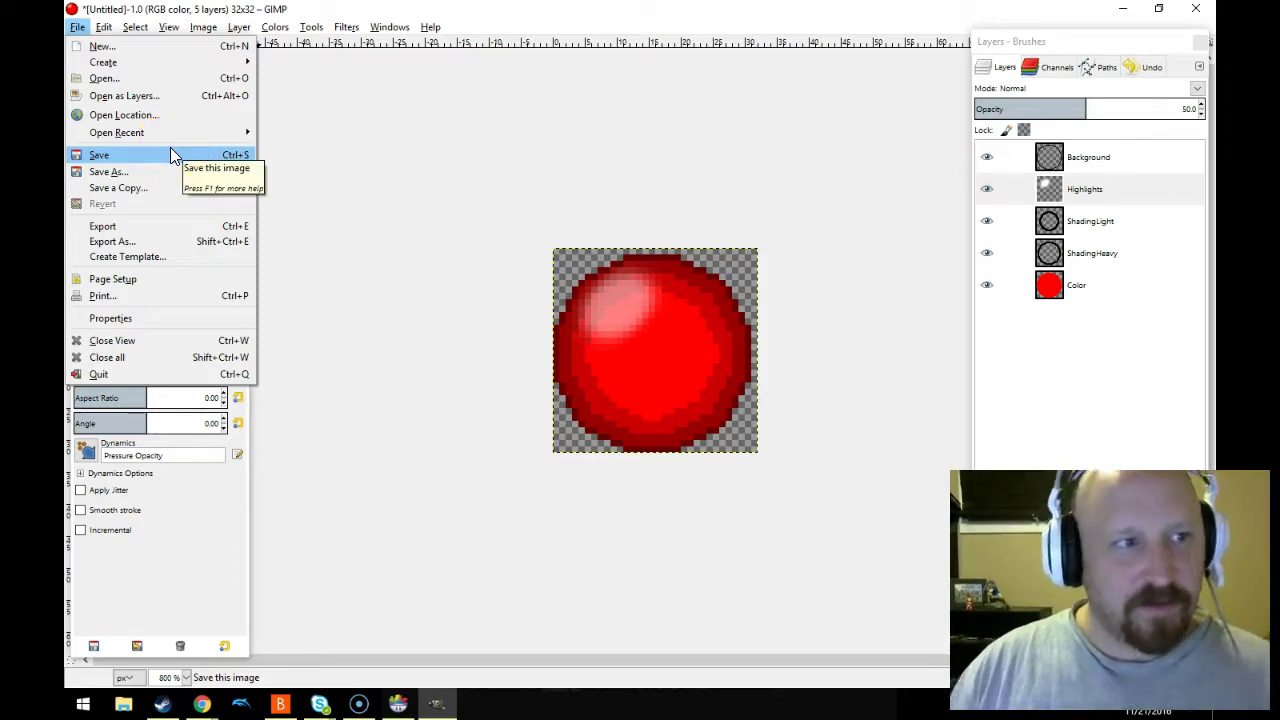
pyautogui.click(507, 20)
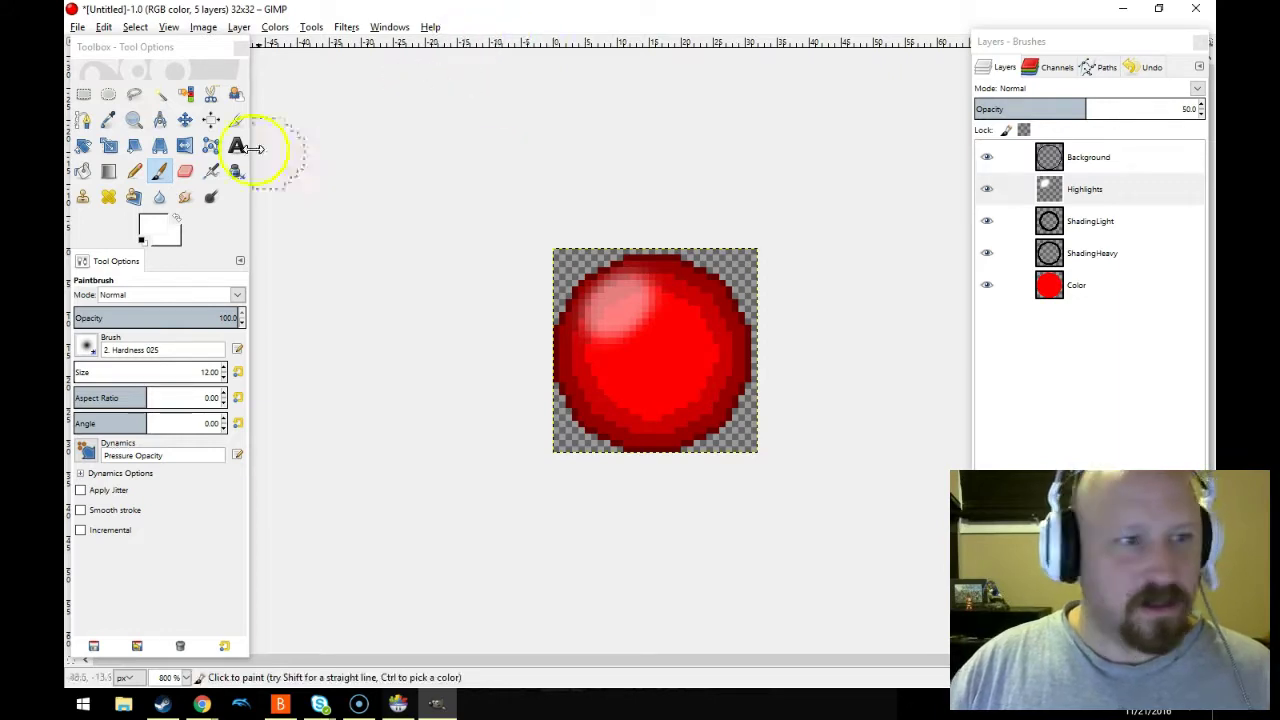
# - Set the Paintbrush size to 1 and detach the Tool Options from the toolbox into a separate window
pyautogui.click(230, 390)
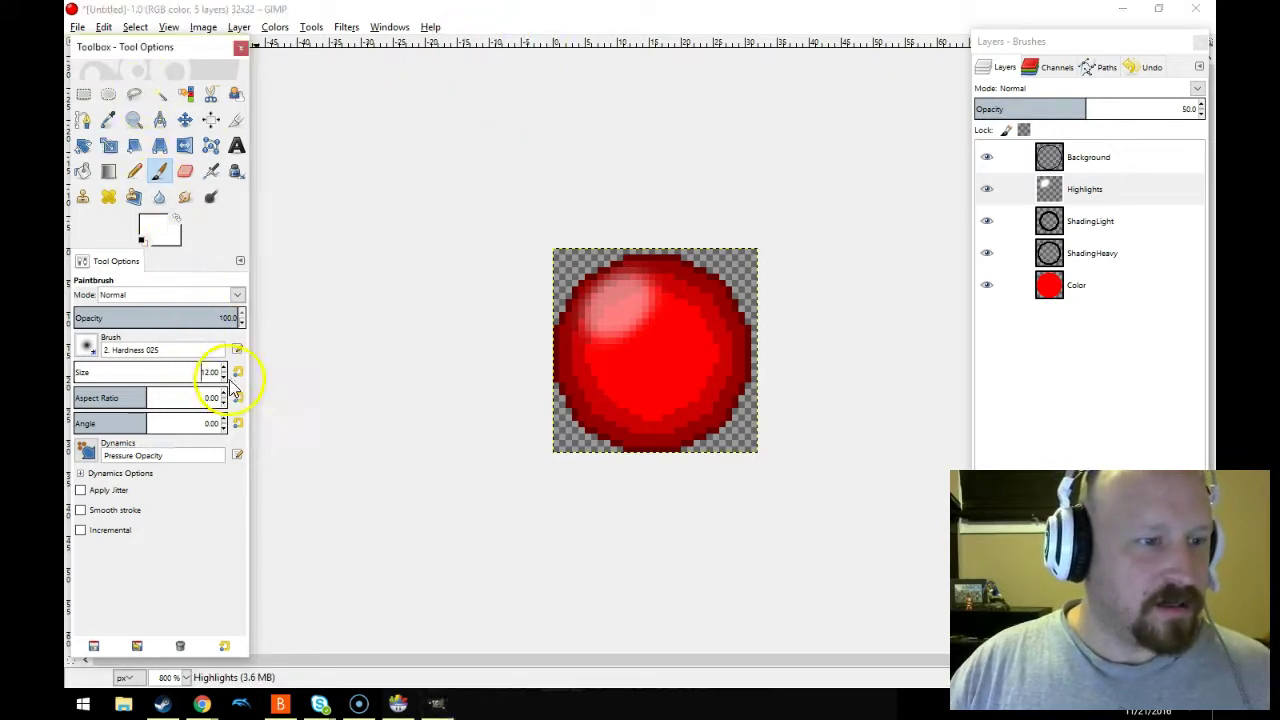
pyautogui.moveTo(228, 390); pyautogui.dragTo(204, 345)
pyautogui.moveTo(277, 214); pyautogui.dragTo(226, 322)
pyautogui.click(234, 403)
pyautogui.click(197, 388)
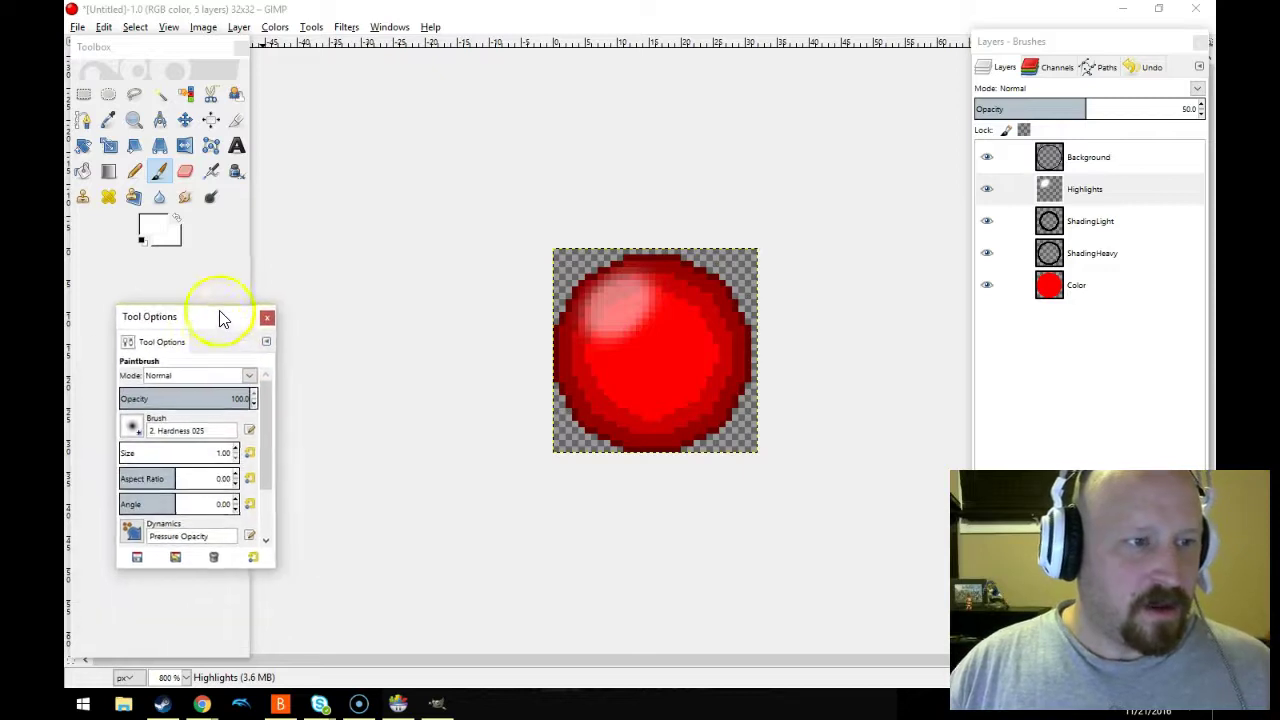
# - Lock the Tool Options tab to its dock and move its window over the empty area of the toolbox
pyautogui.click(168, 27)
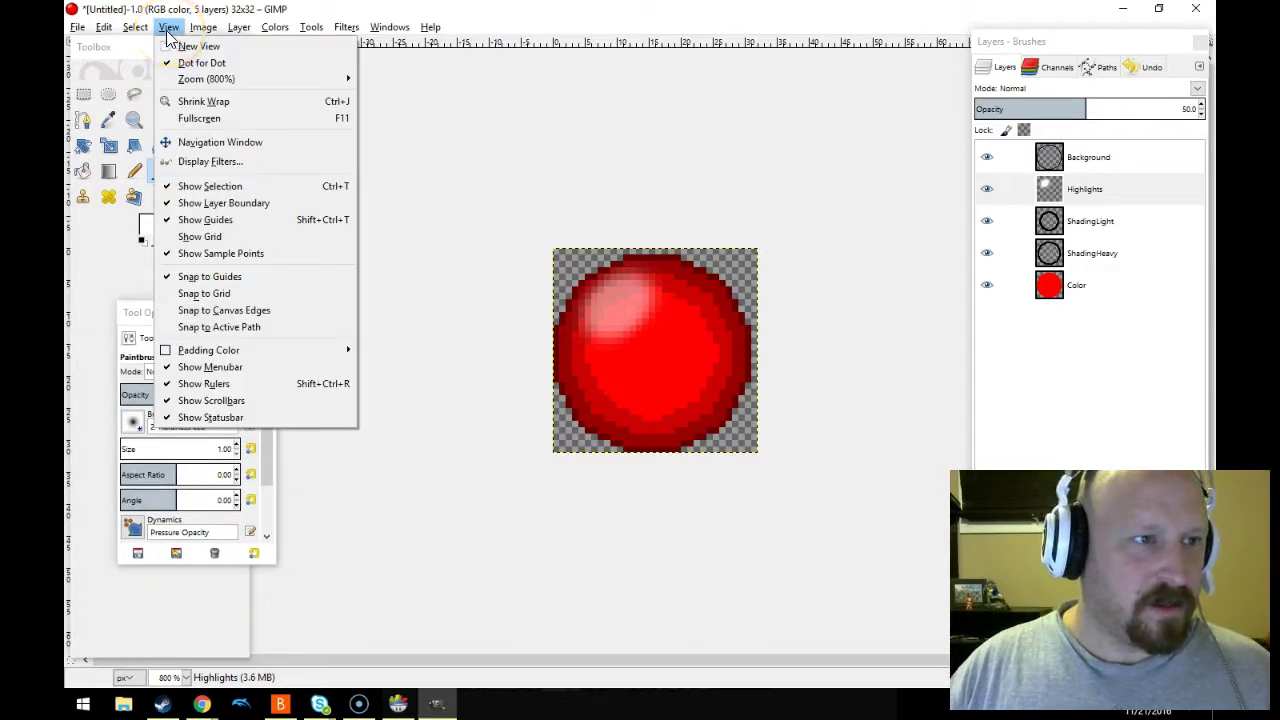
pyautogui.click(136, 324)
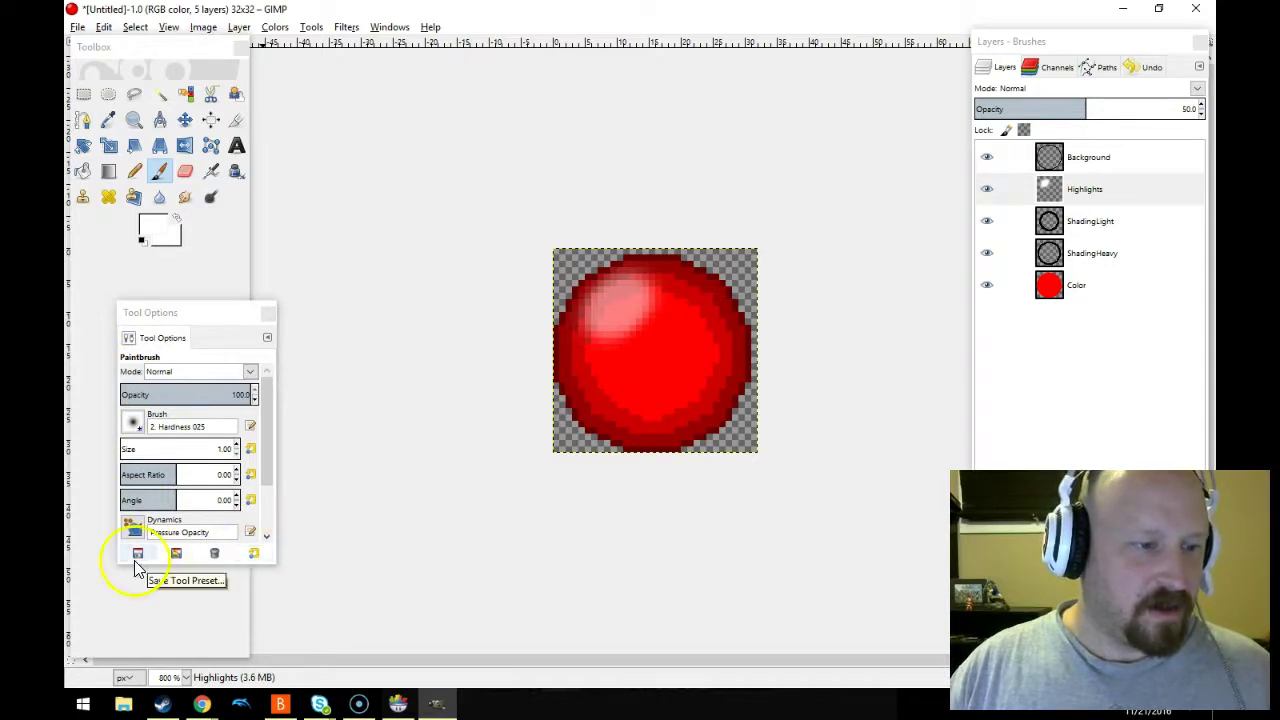
pyautogui.click(267, 339)
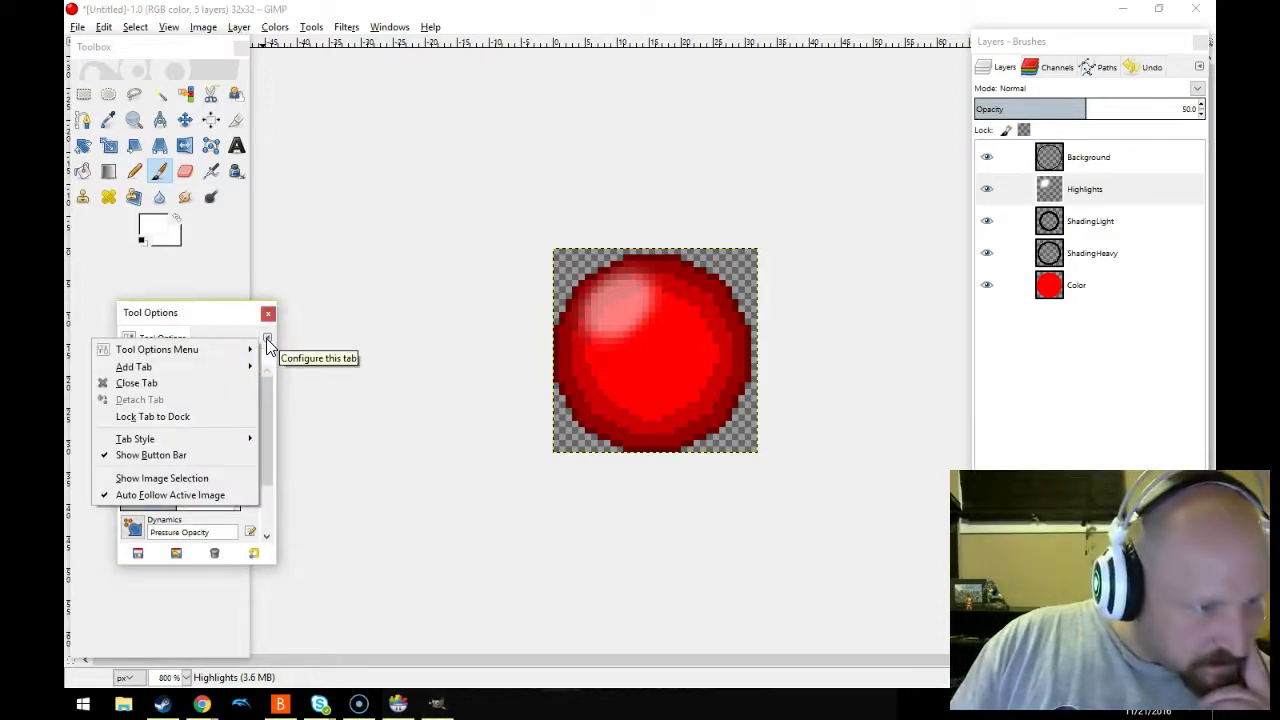
pyautogui.click(208, 418)
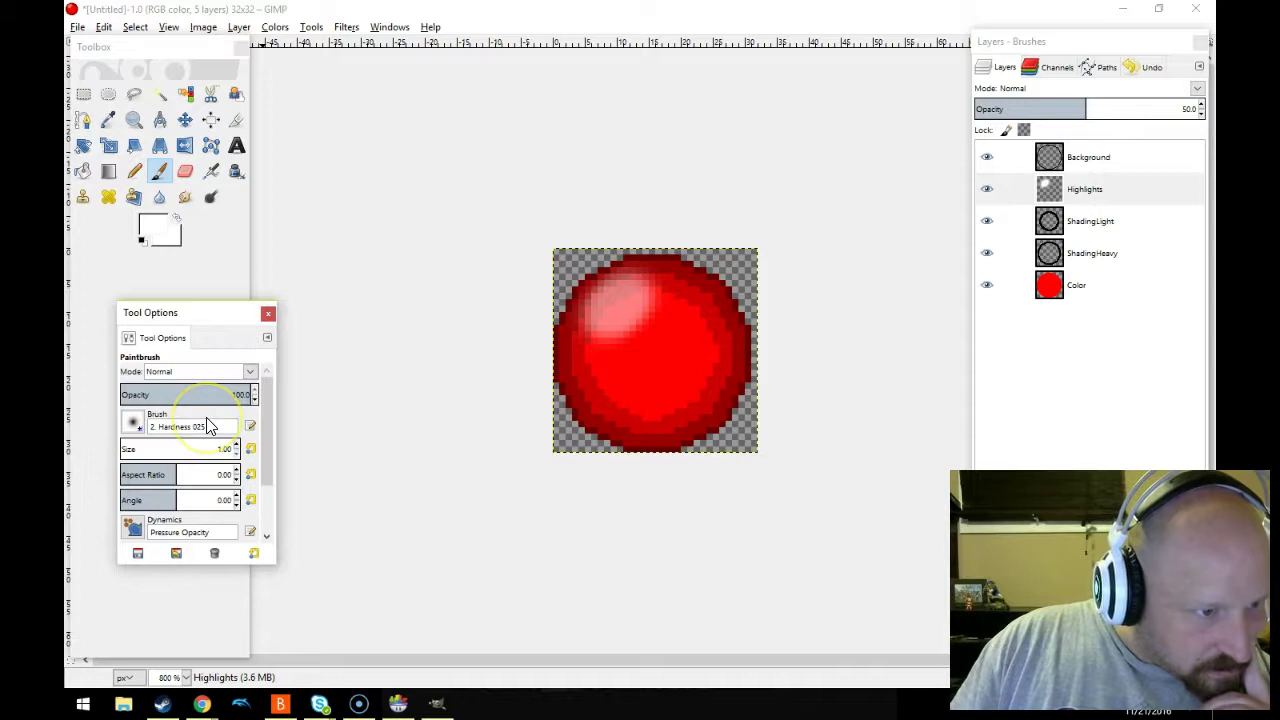
pyautogui.click(267, 337)
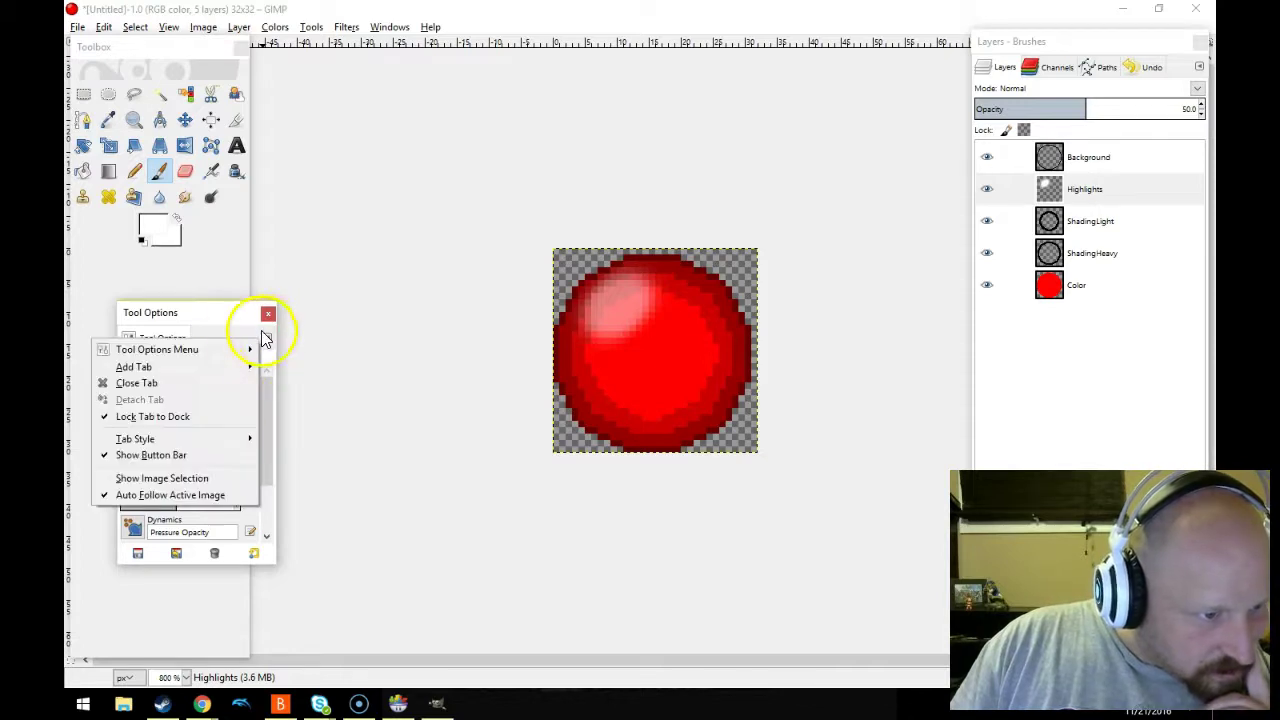
pyautogui.click(218, 318)
pyautogui.moveTo(217, 317); pyautogui.dragTo(177, 314)
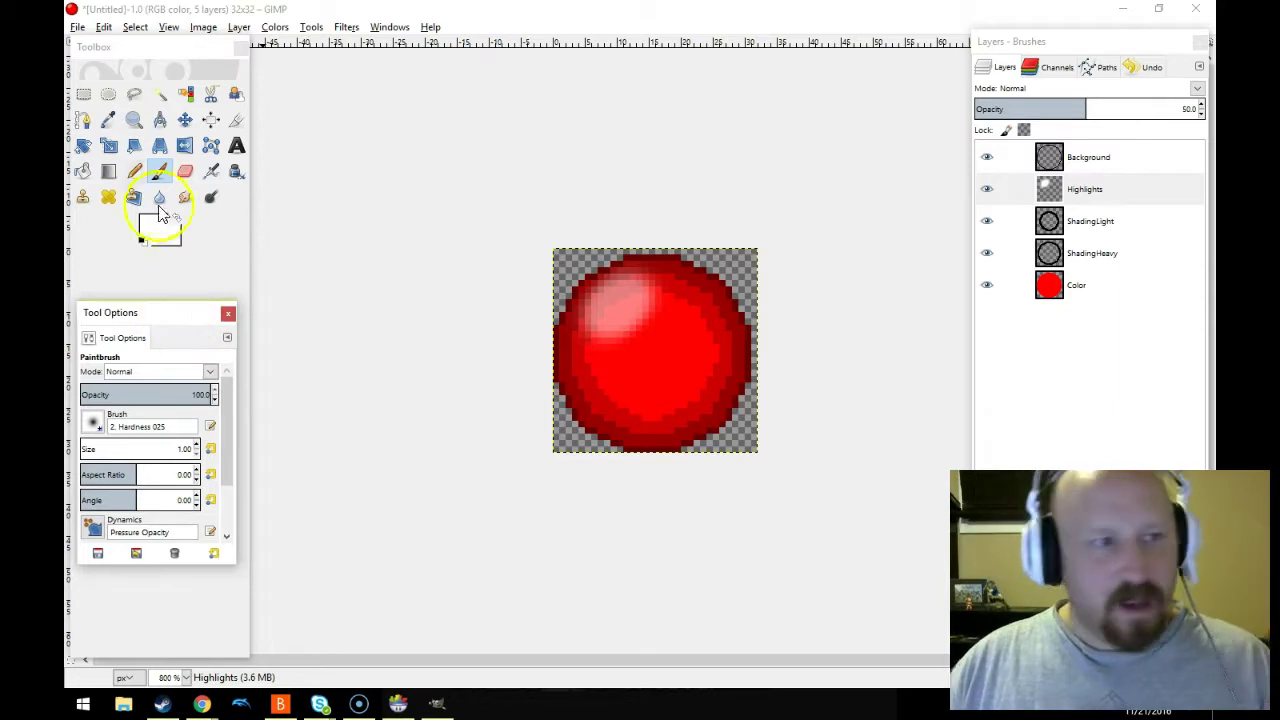
# - Start saving the image under a new name and browse to Google Drive\Tutorial Project\Art\GimpFiles on the D: drive
pyautogui.click(77, 27)
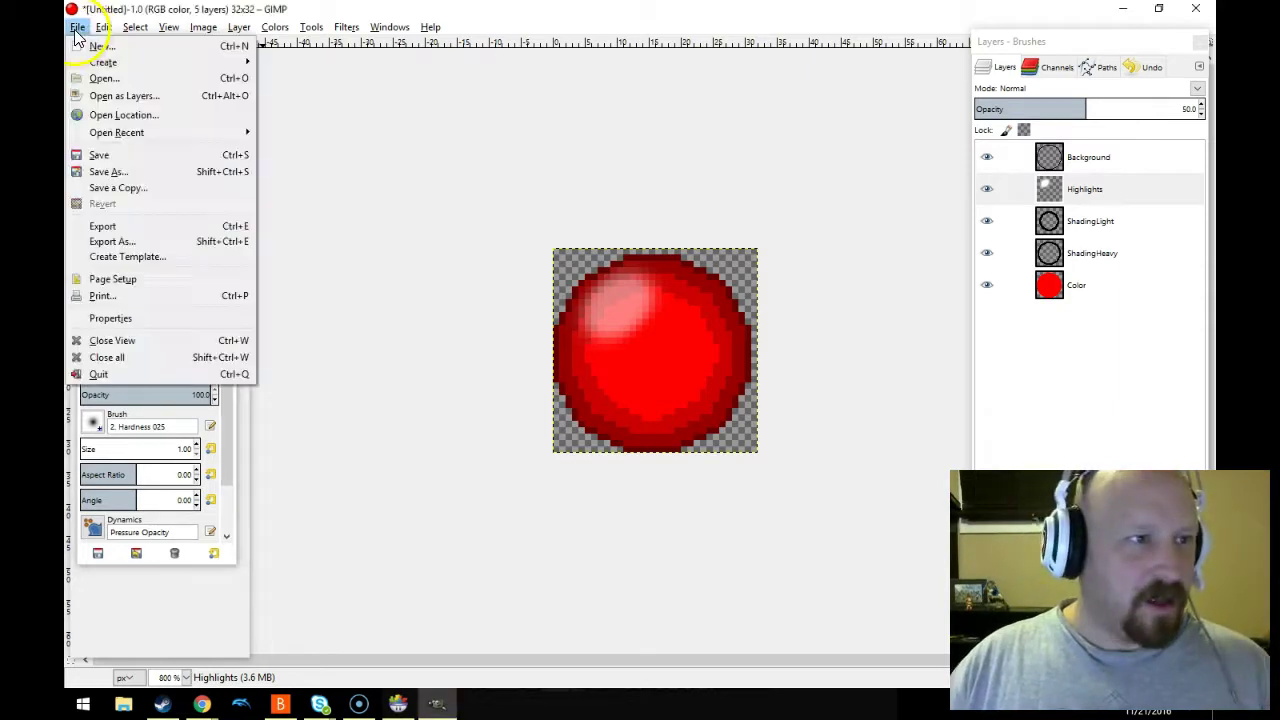
pyautogui.click(110, 172)
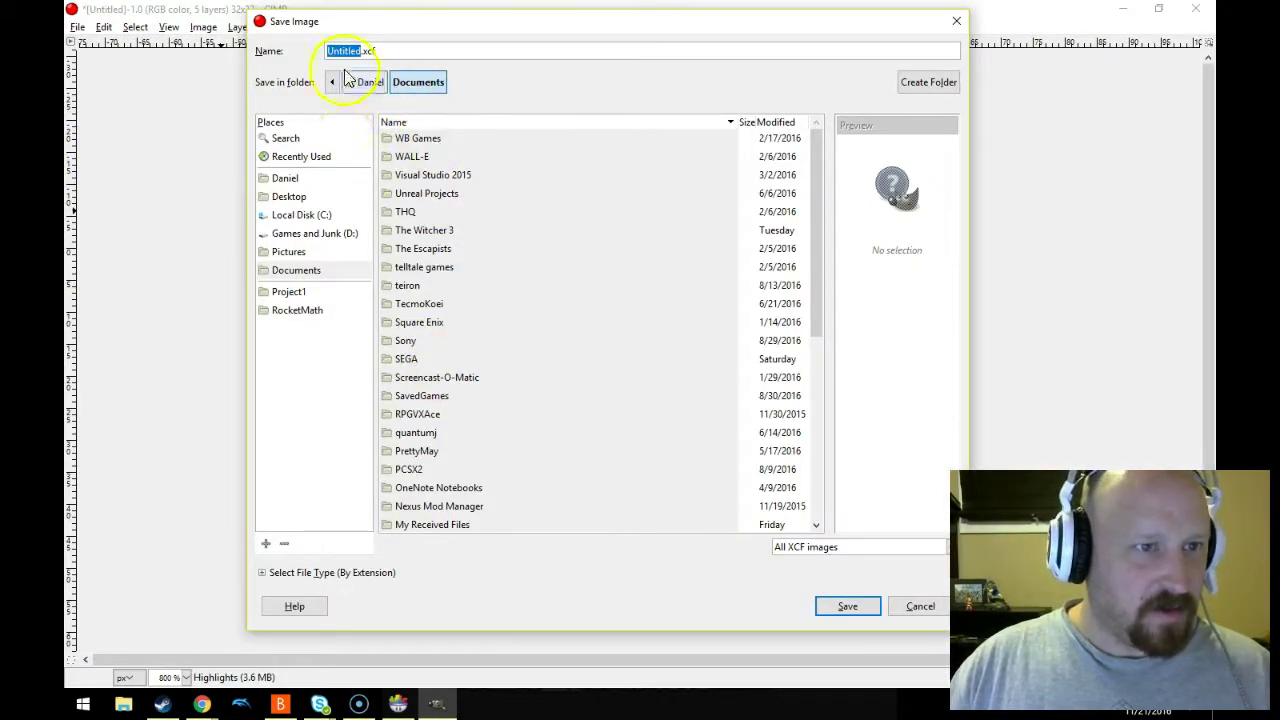
pyautogui.click(303, 197)
pyautogui.click(340, 232)
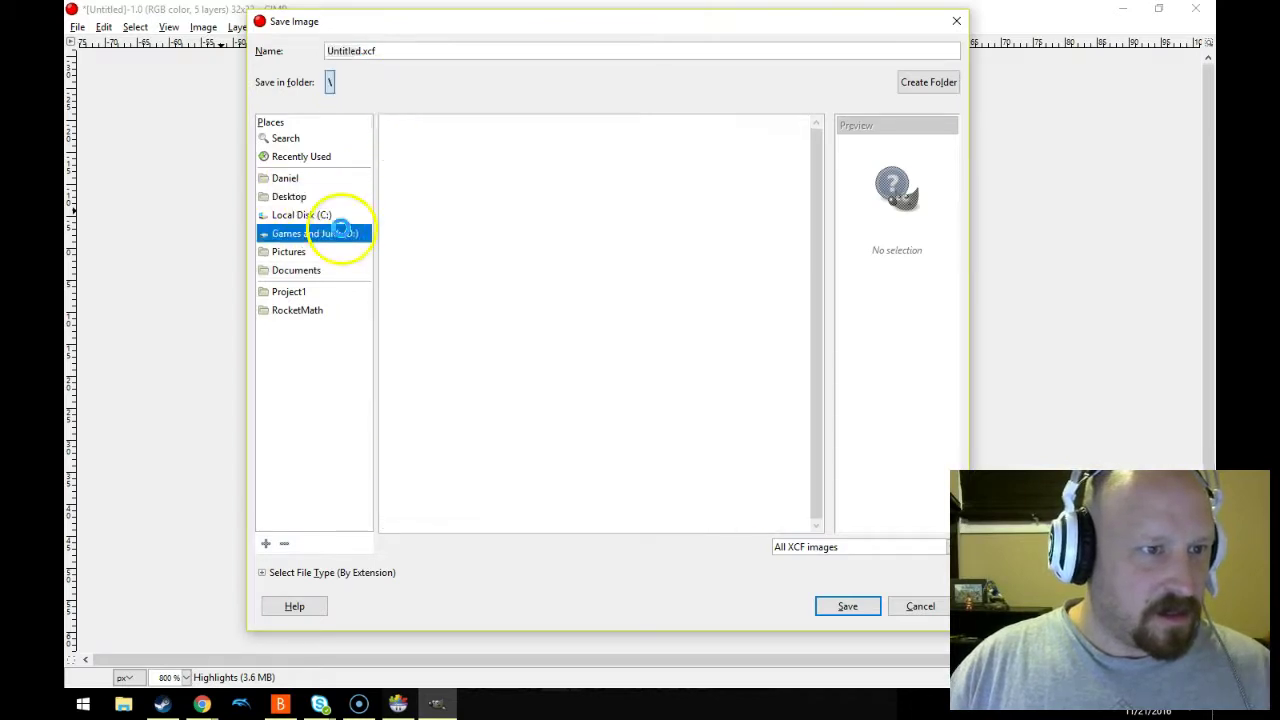
pyautogui.click(417, 233)
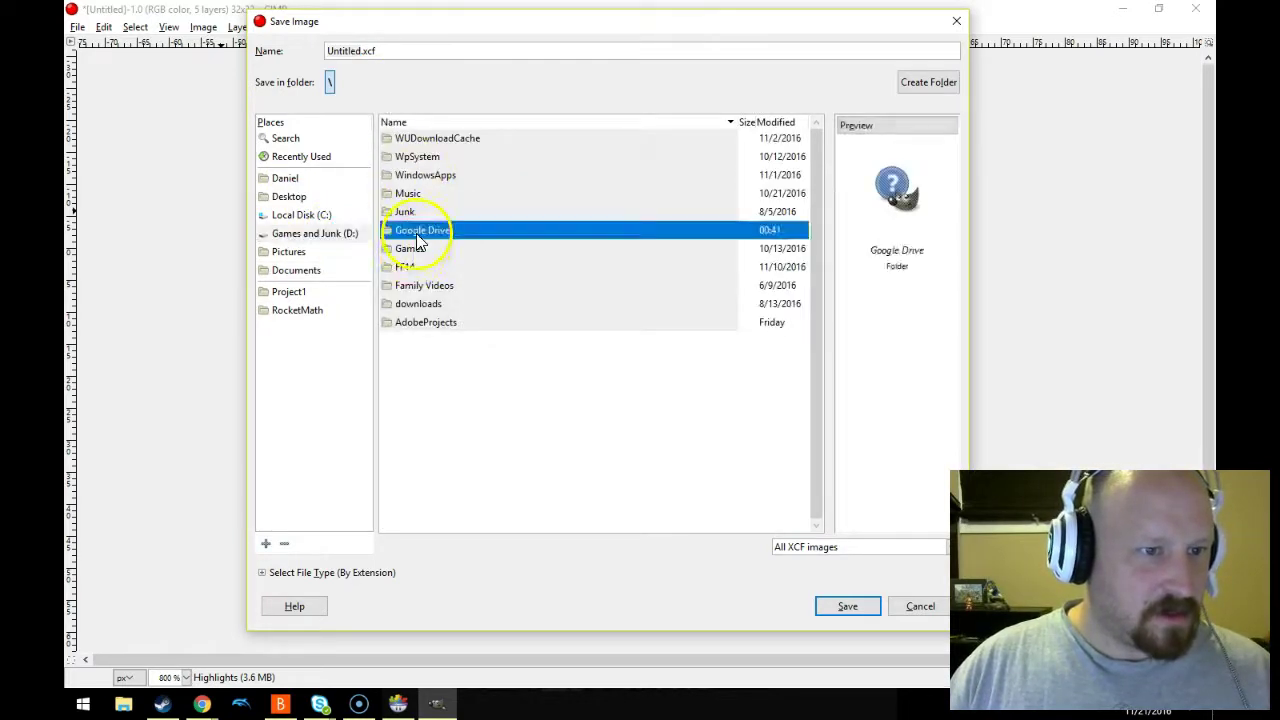
pyautogui.doubleClick(416, 235)
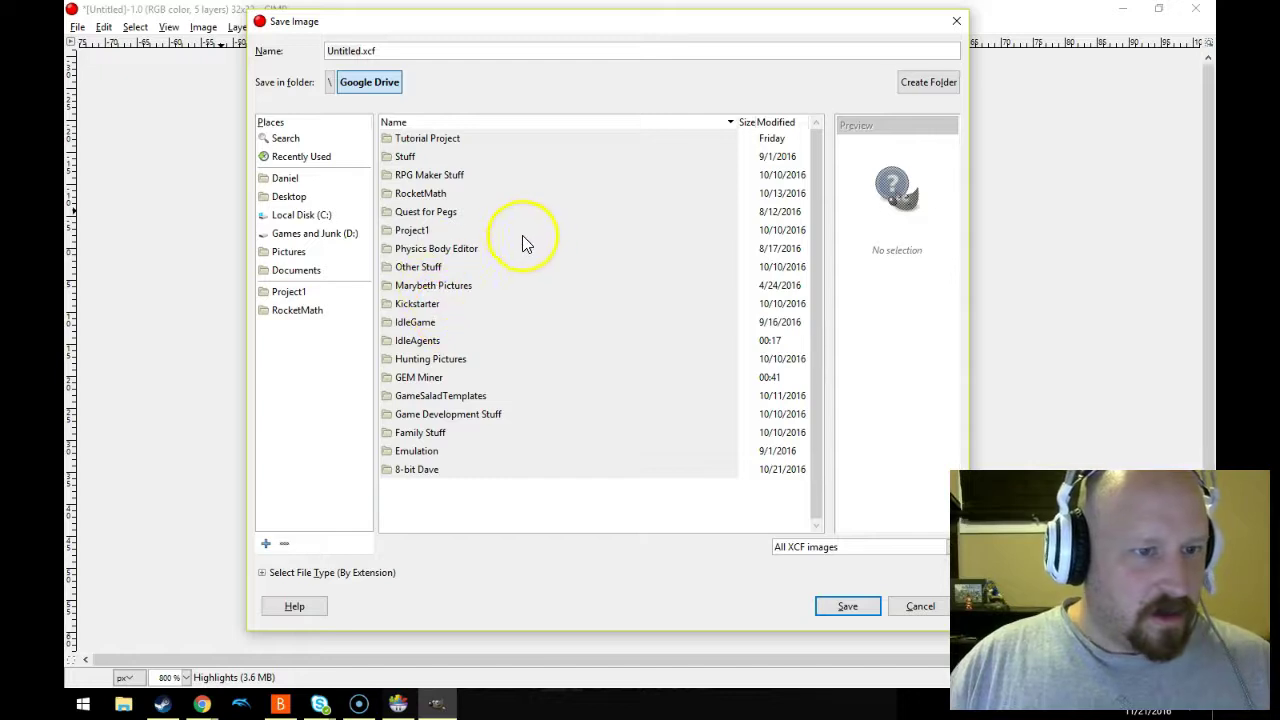
pyautogui.doubleClick(447, 145)
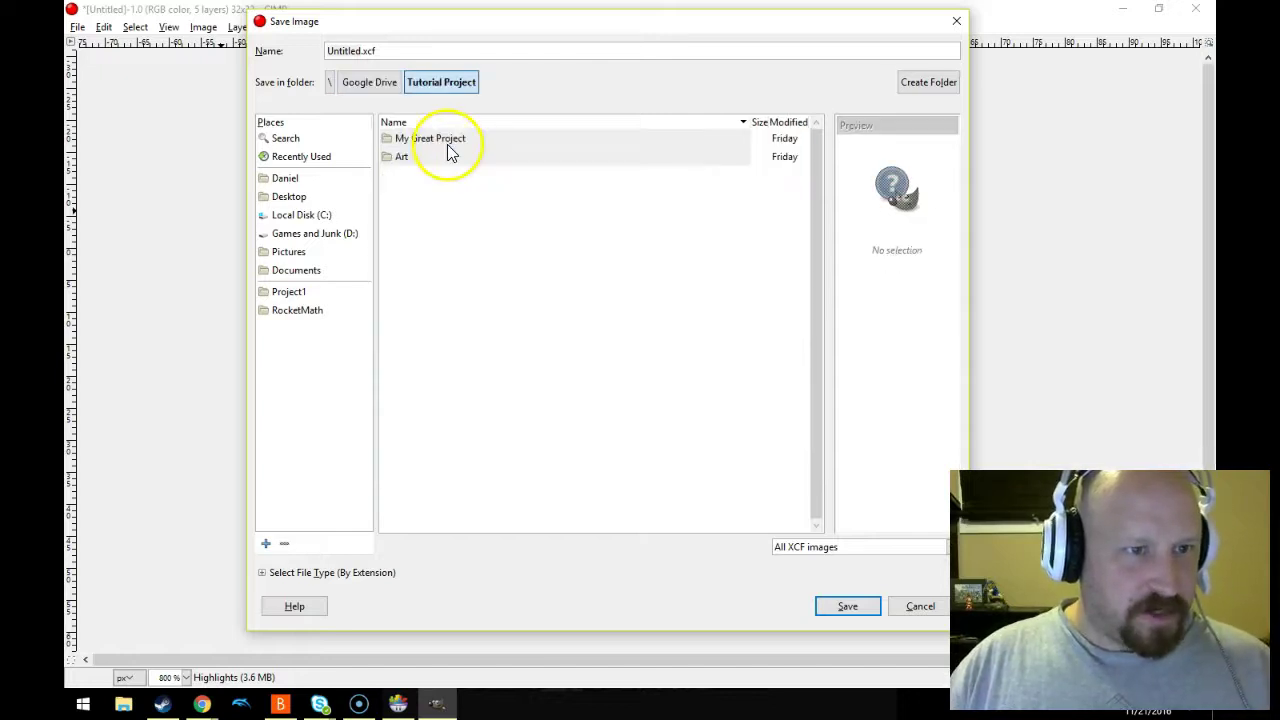
pyautogui.click(431, 141)
pyautogui.doubleClick(420, 157)
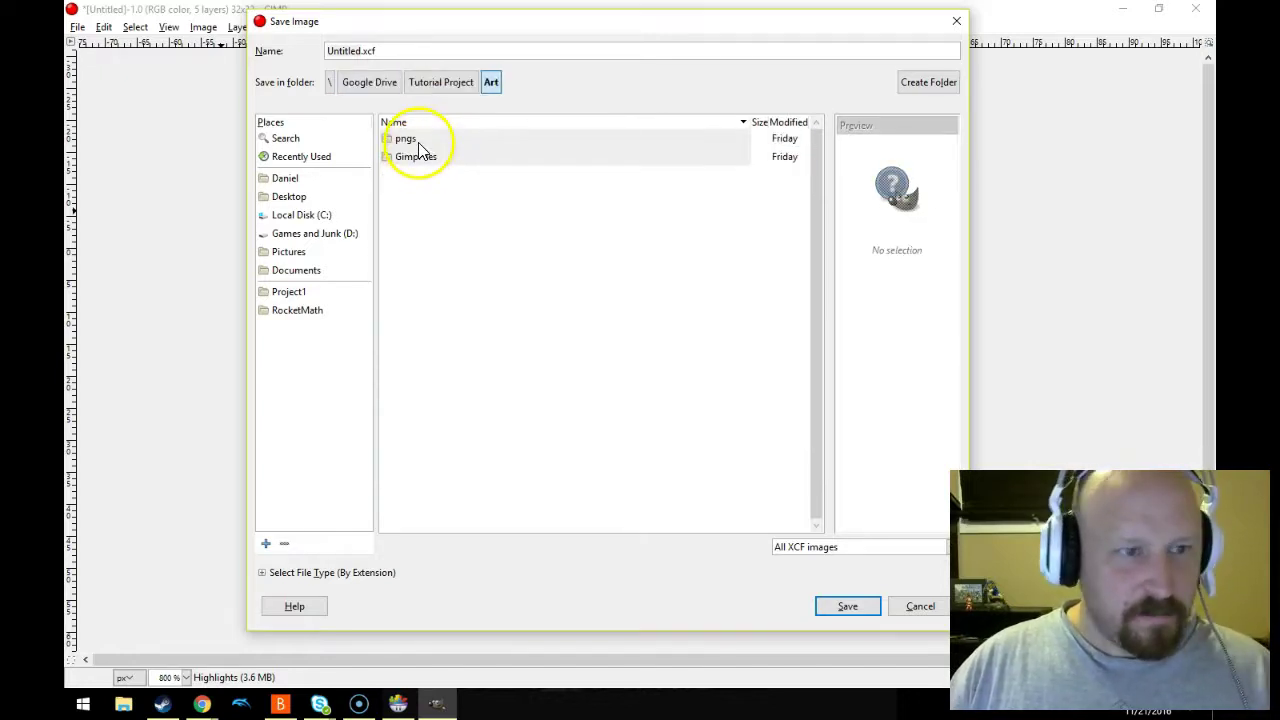
pyautogui.doubleClick(418, 157)
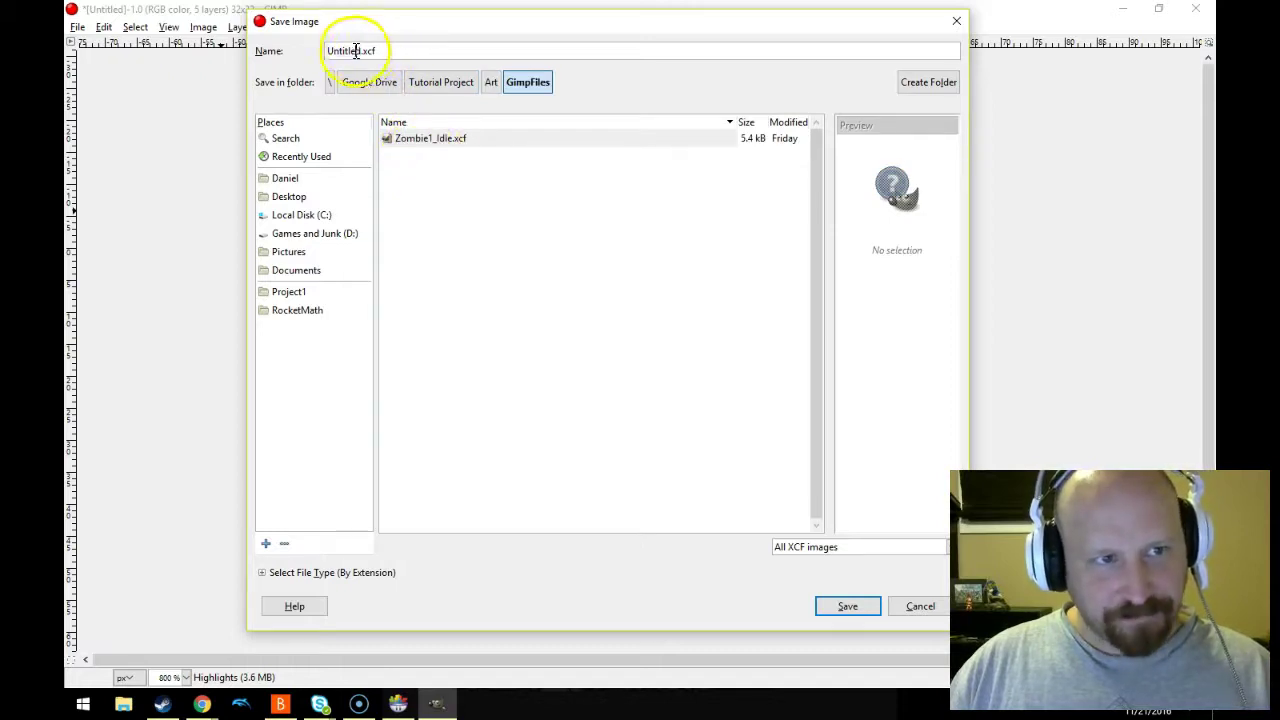
# - Name the file RedPeg.xcf and save it in the GimpFiles folder
pyautogui.moveTo(355, 50); pyautogui.dragTo(297, 46)
pyautogui.press('BackSpace')
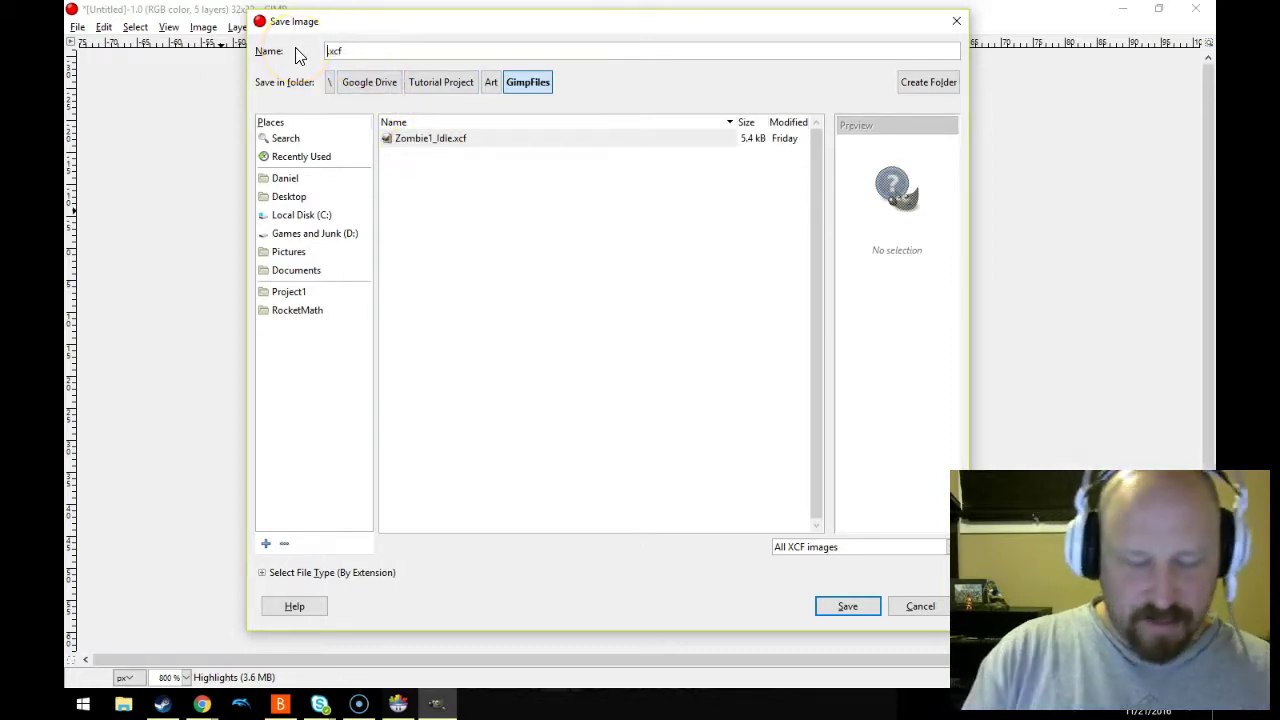
pyautogui.write('RedPeg')
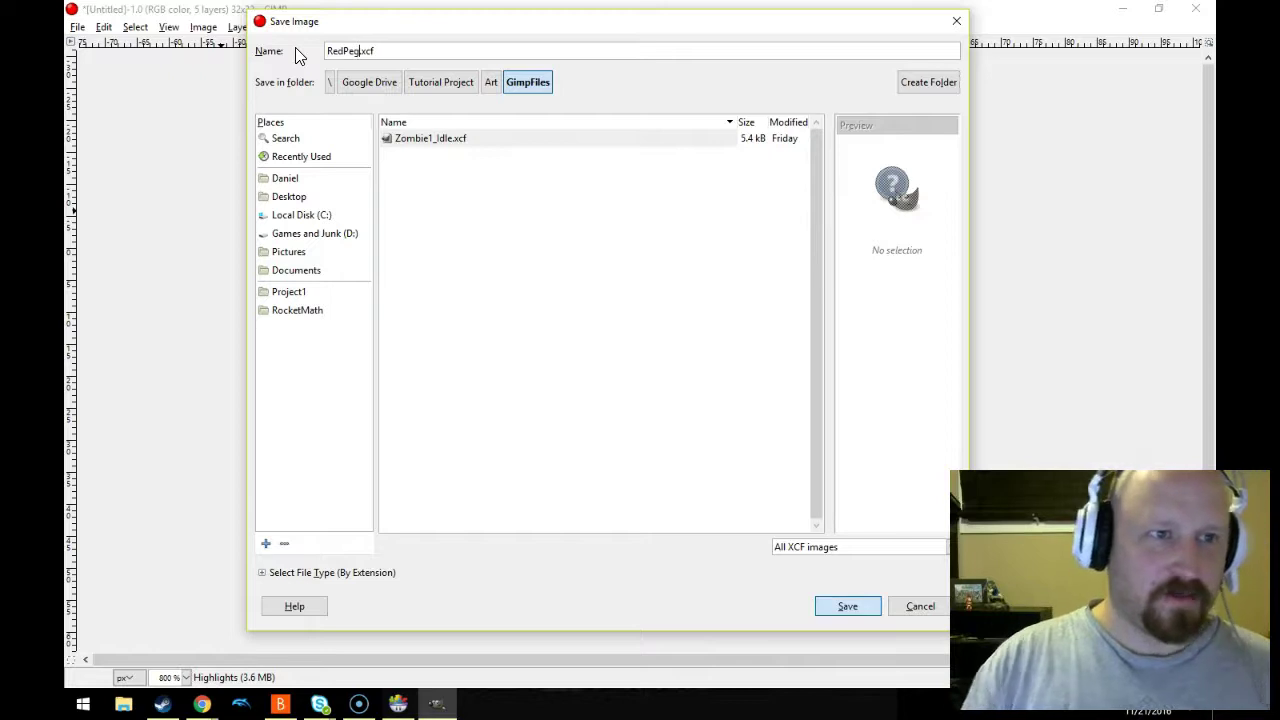
pyautogui.press('Return')
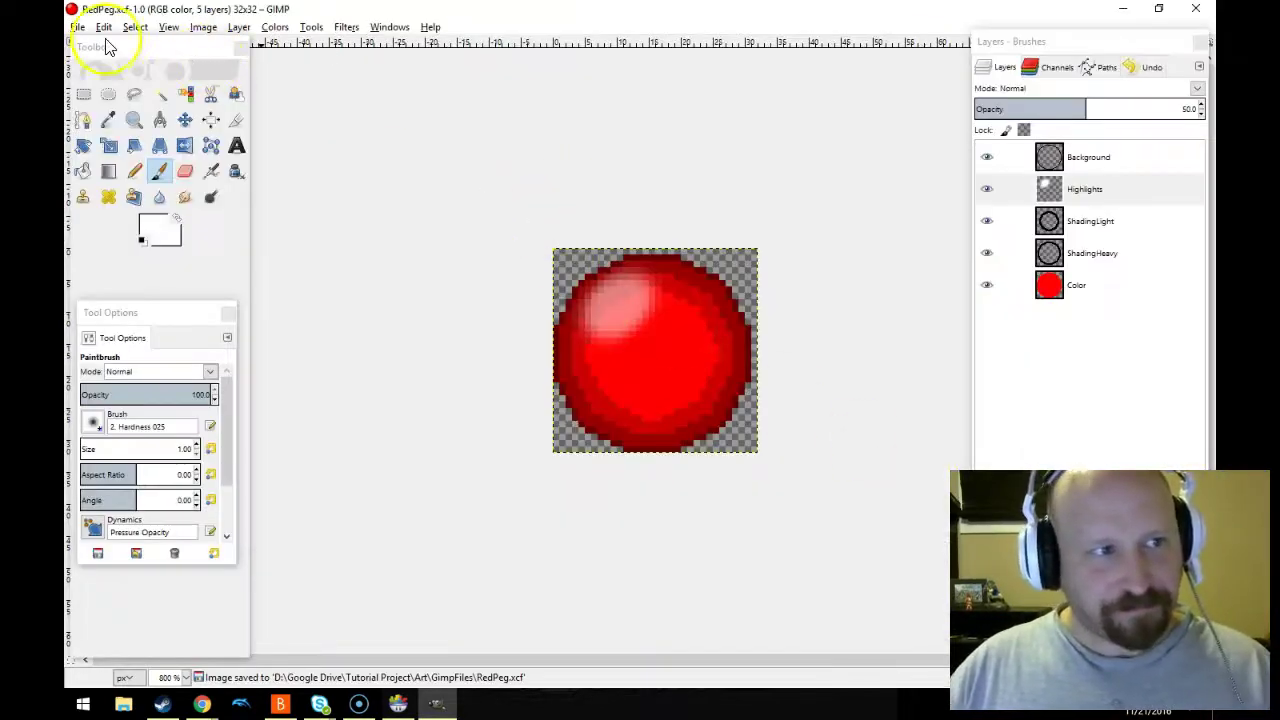
# - Export the image as RedPeg.png into the Art\pngs folder with the offered PNG settings
pyautogui.click(77, 27)
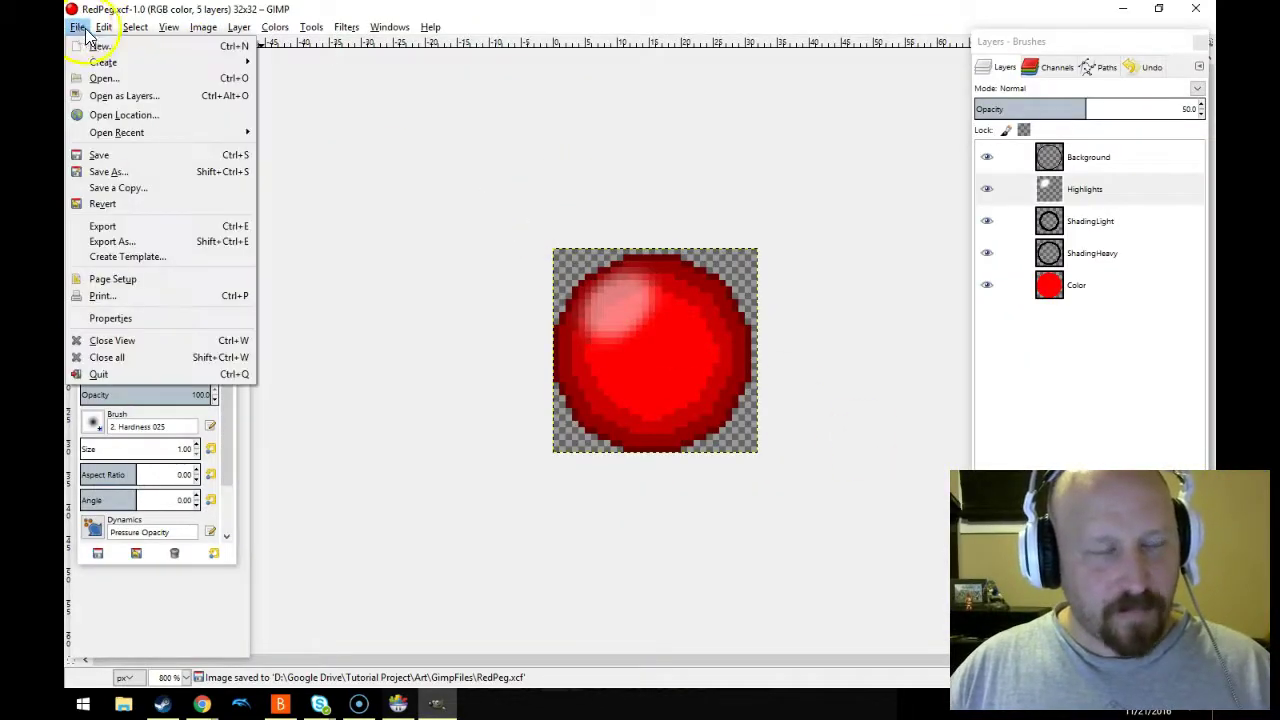
pyautogui.click(117, 232)
pyautogui.moveTo(376, 62); pyautogui.dragTo(521, 52)
pyautogui.click(546, 104)
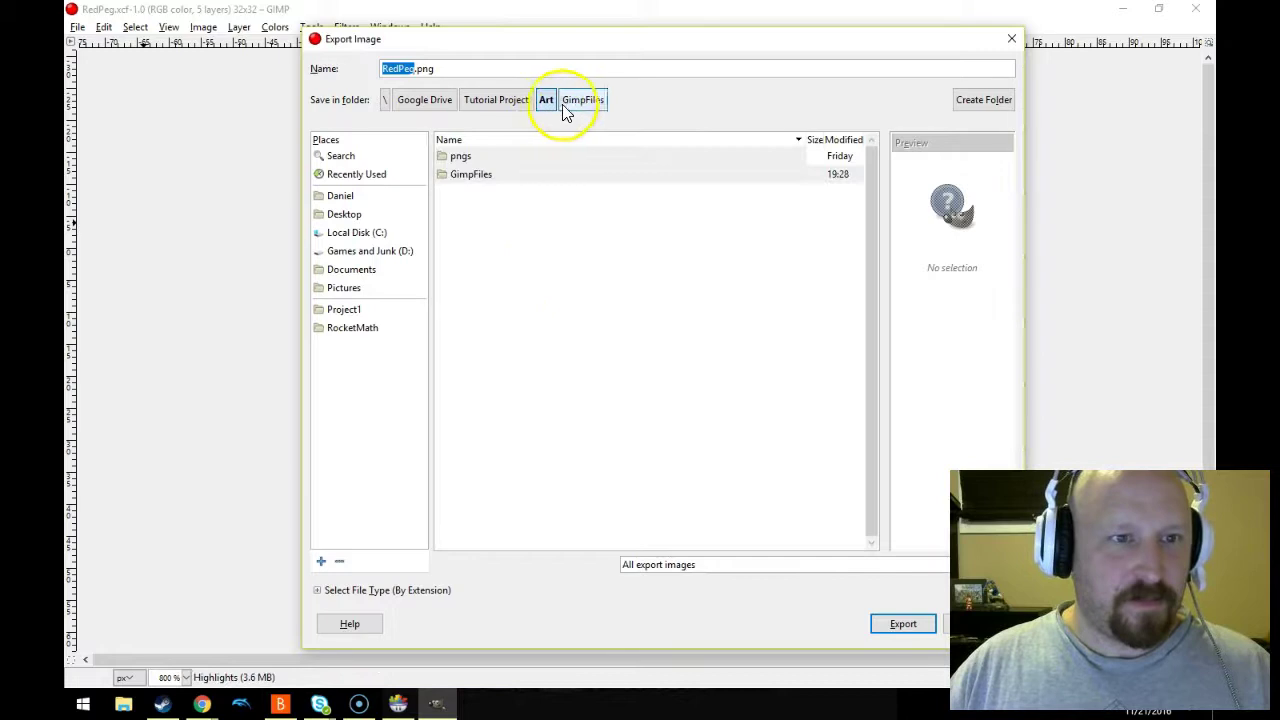
pyautogui.doubleClick(461, 158)
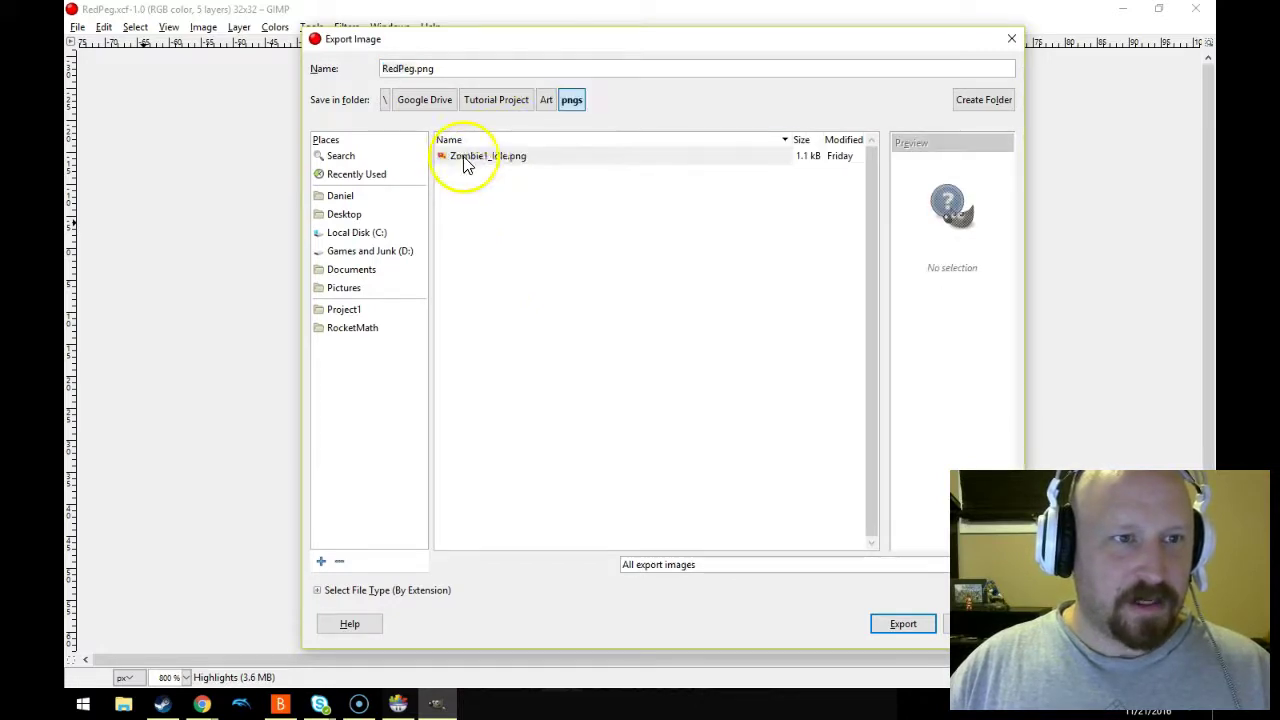
pyautogui.click(898, 623)
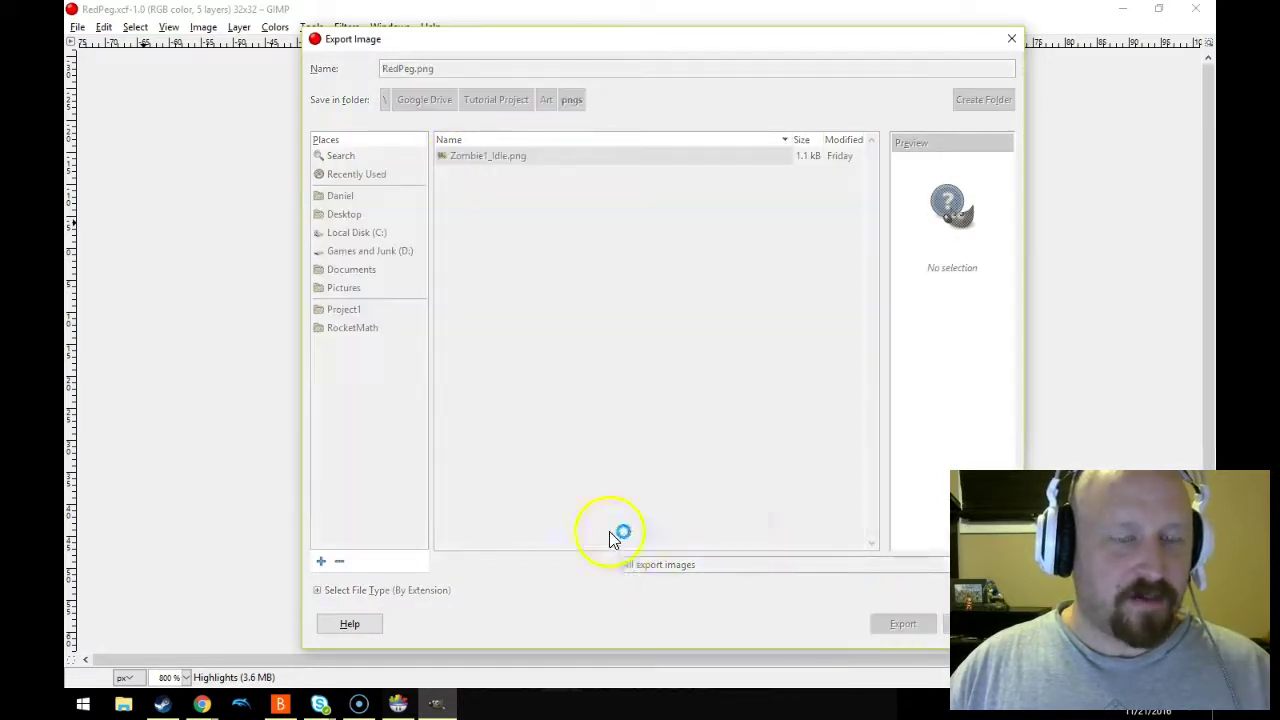
pyautogui.click(646, 500)
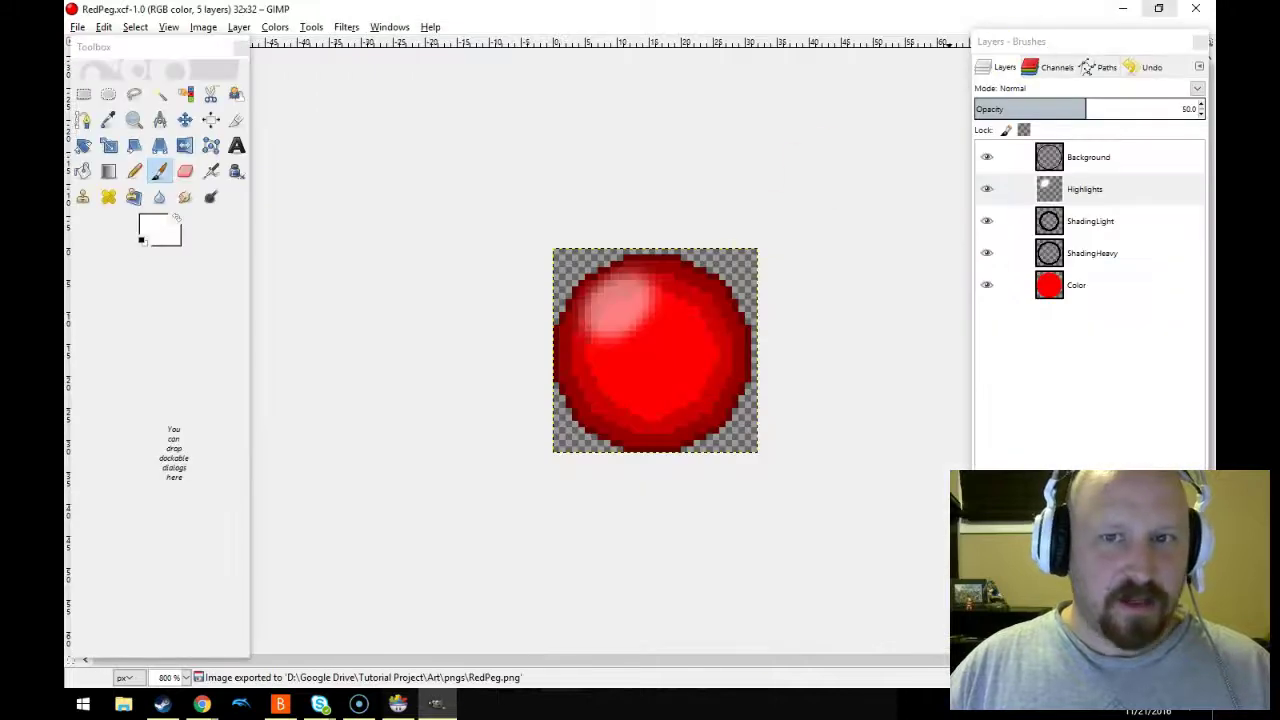
# - Minimize GIMP, switch to My Great Project in GameSalad and select the zombie Peg actor nearest the white square
pyautogui.click(1123, 8)
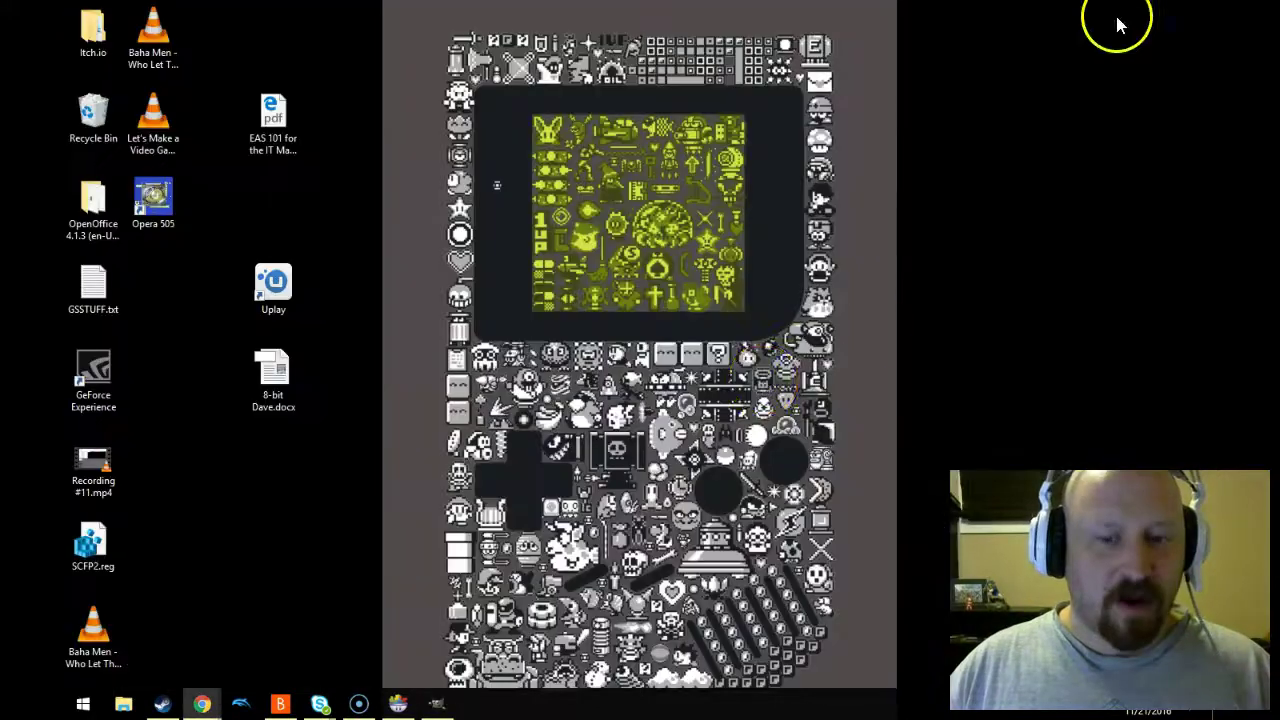
pyautogui.click(398, 704)
pyautogui.click(347, 165)
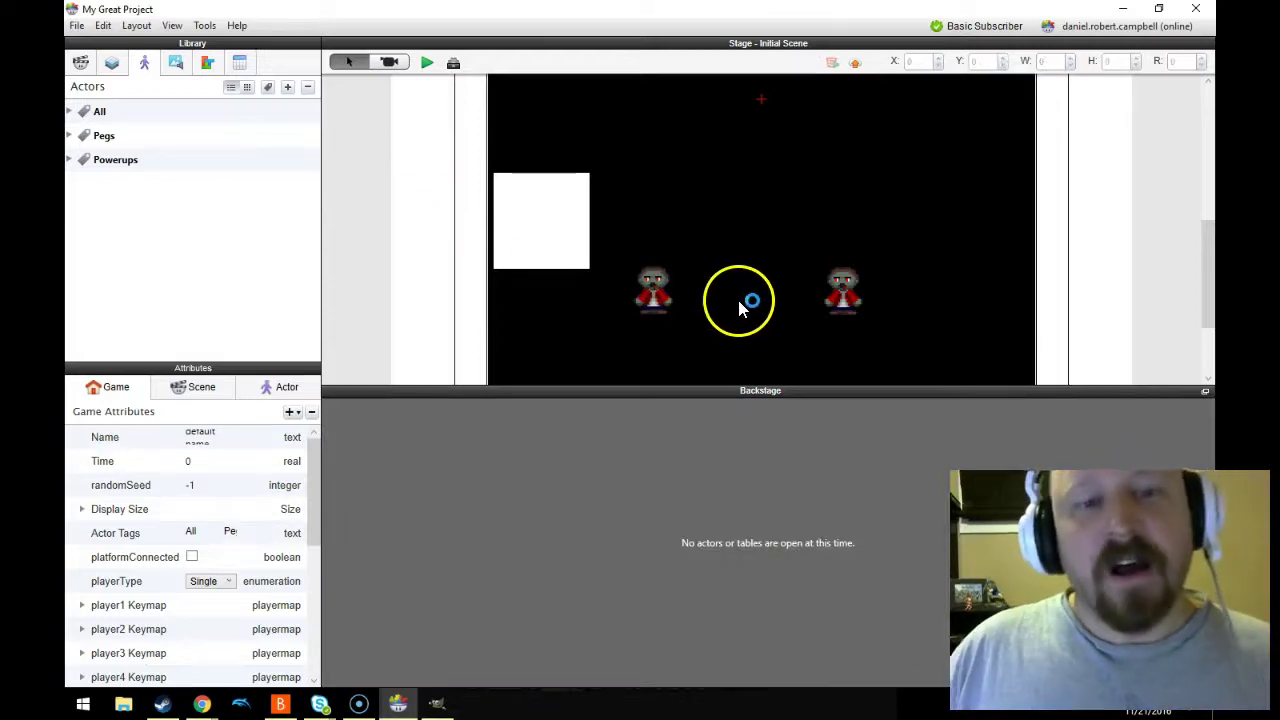
pyautogui.click(668, 289)
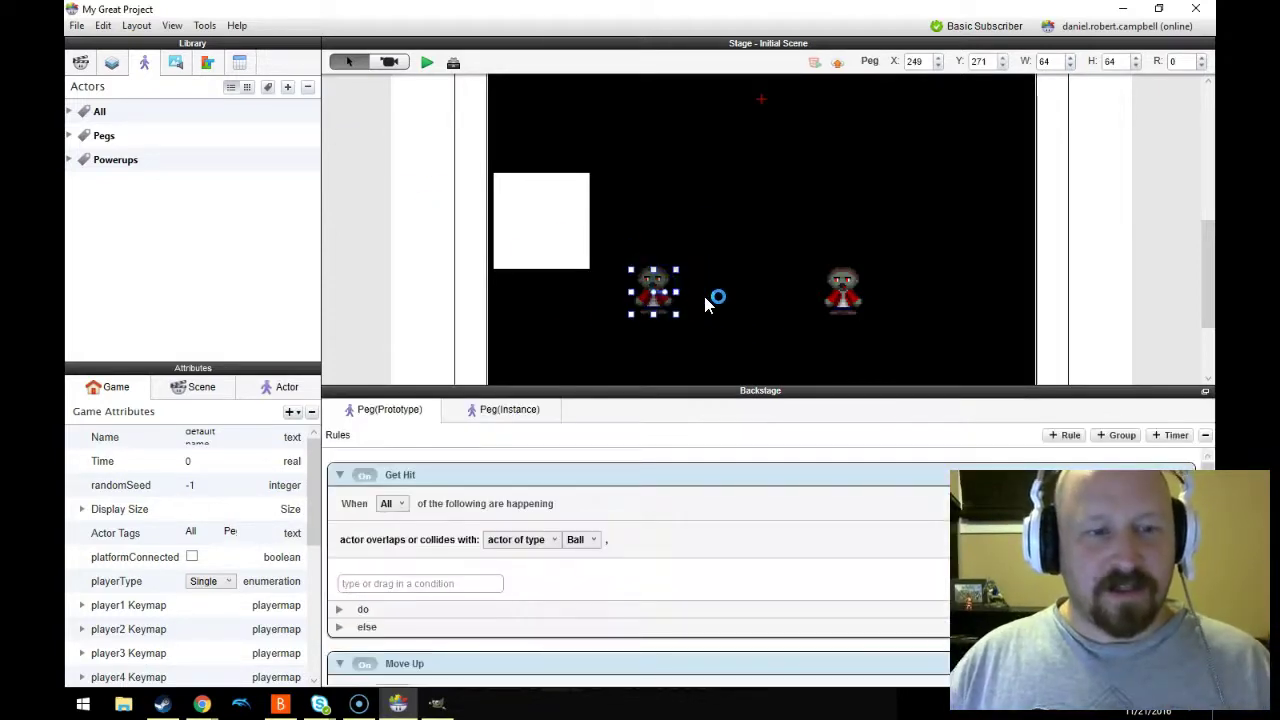
pyautogui.click(770, 287)
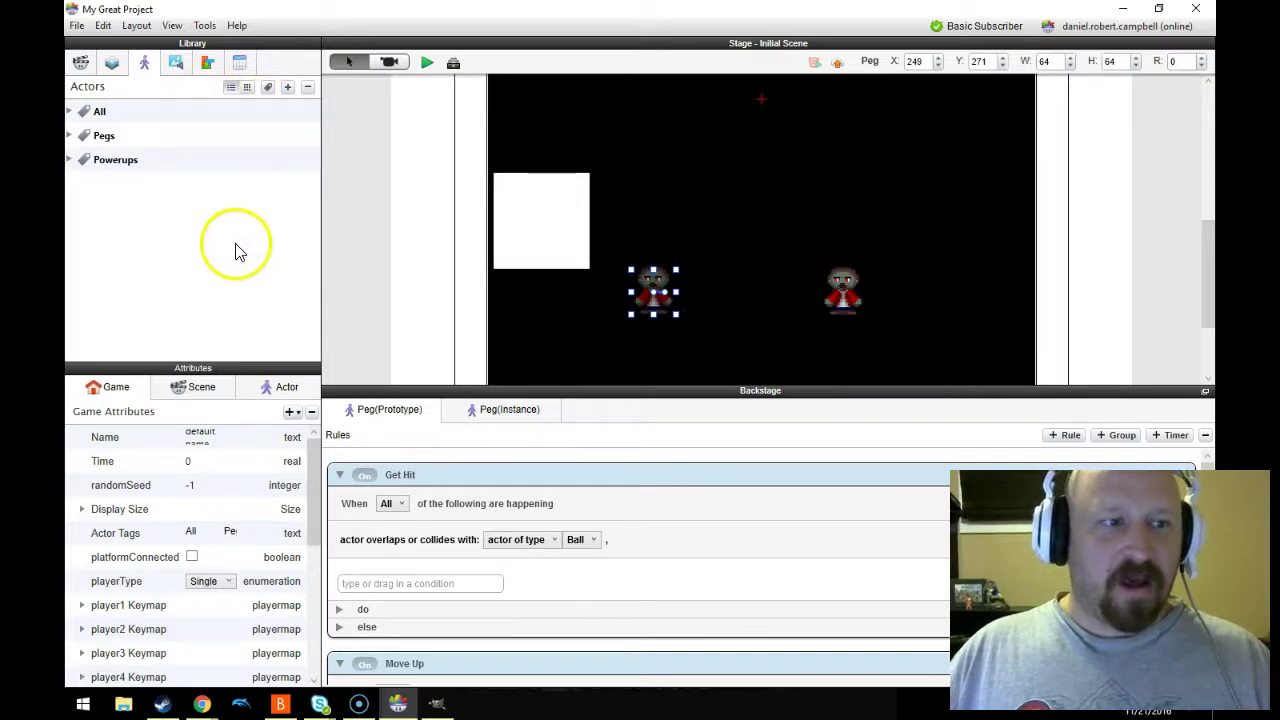
# - Examine the selected Peg actor's width and height attributes, and deselect it
pyautogui.click(272, 387)
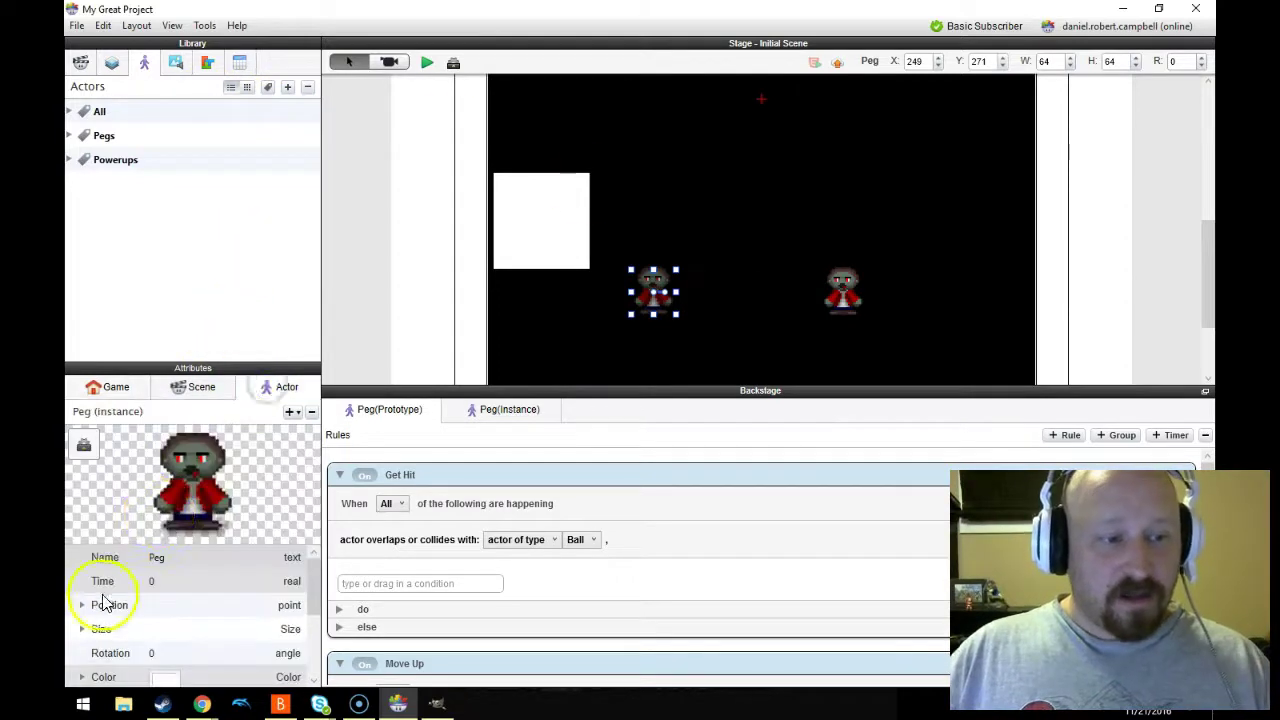
pyautogui.click(82, 629)
pyautogui.scroll(-3, 157, 608)
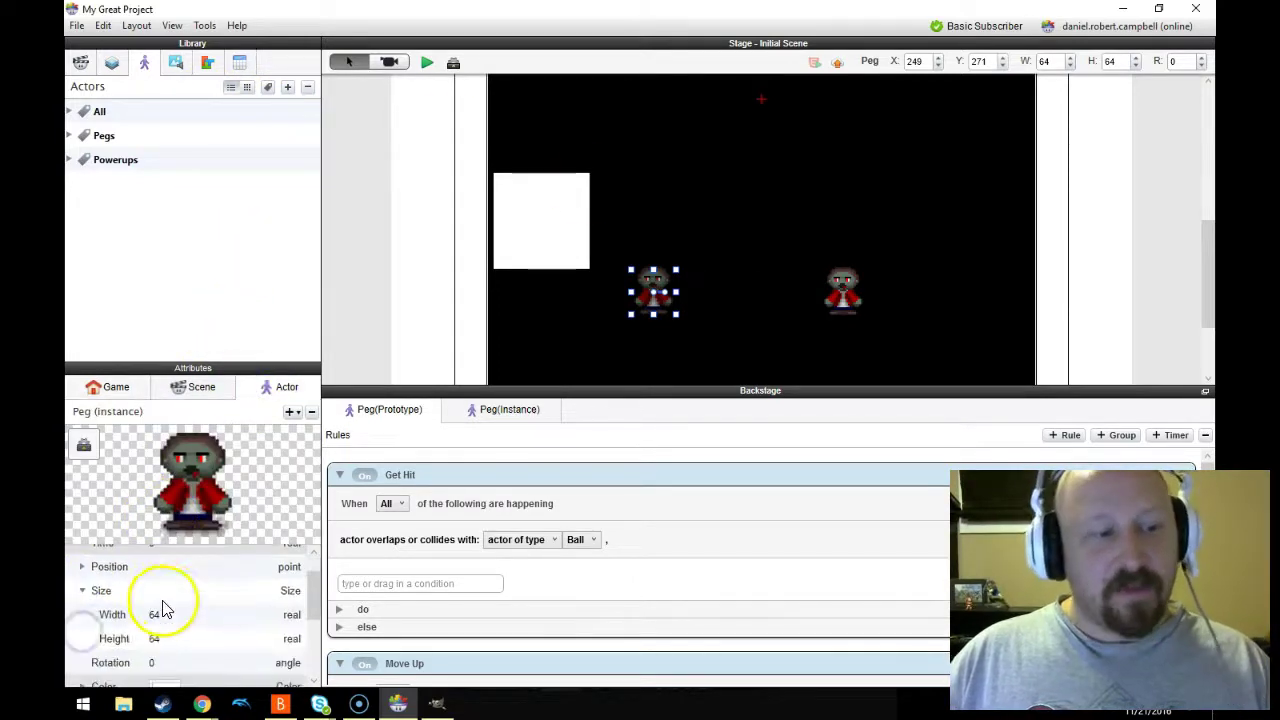
pyautogui.scroll(2, 190, 594)
pyautogui.click(166, 274)
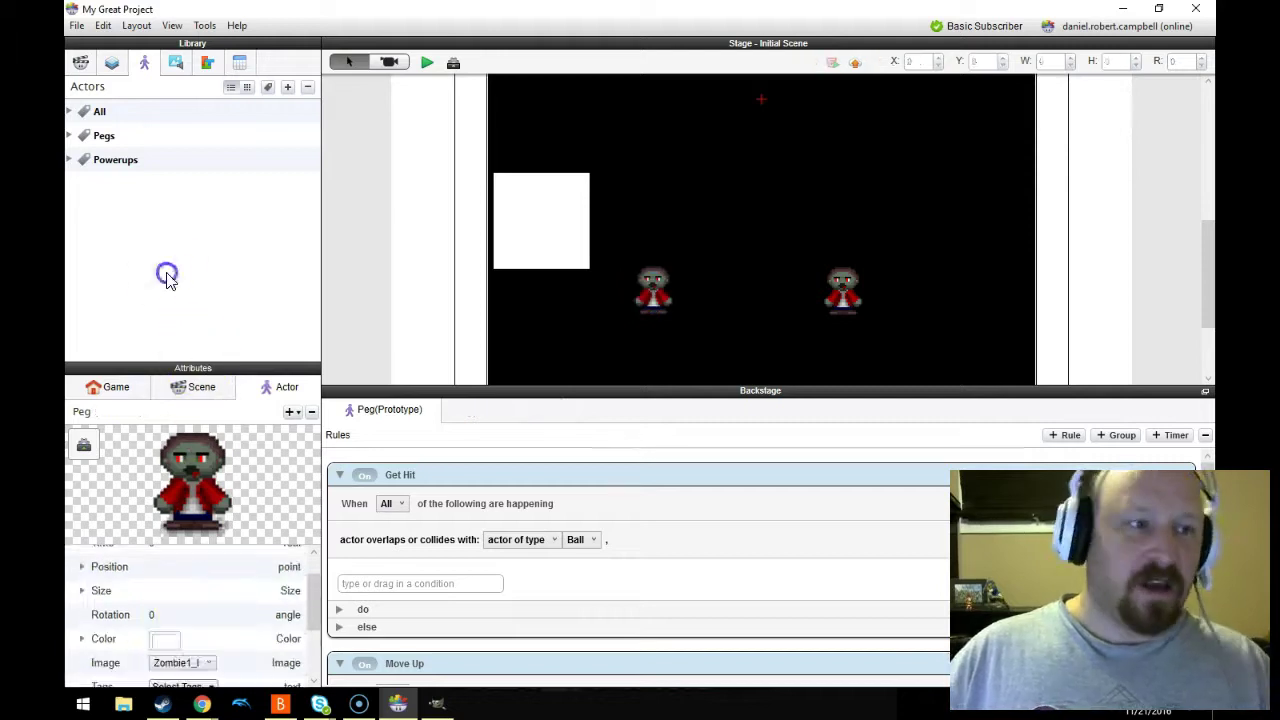
pyautogui.click(357, 202)
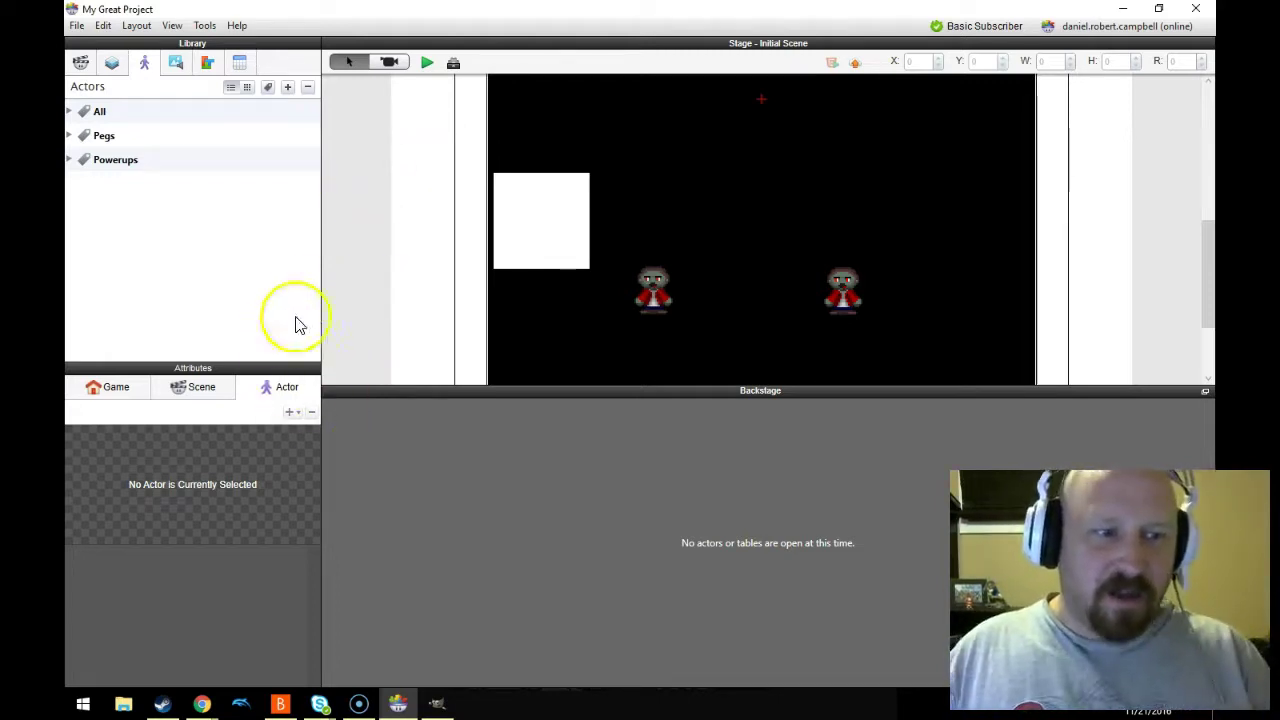
# - Switch to GIMP and scale the RedPeg image to 64 x 64 px with interpolation set to None
pyautogui.click(438, 701)
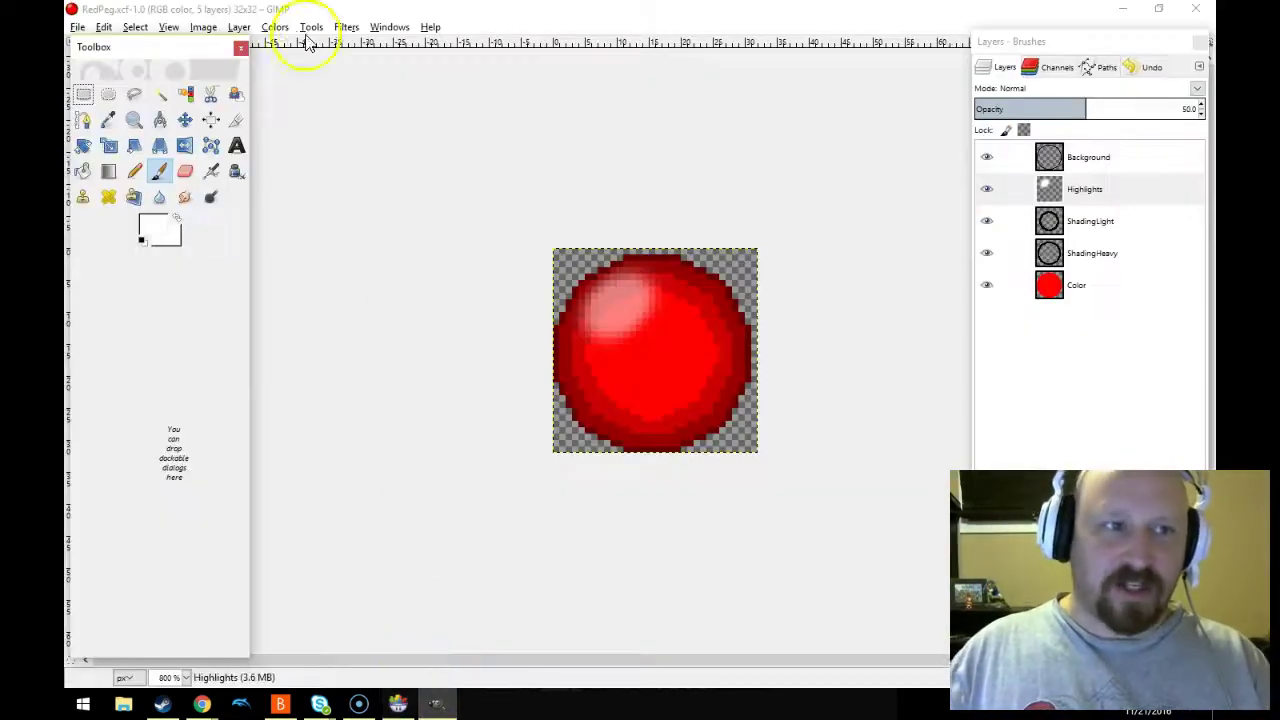
pyautogui.click(203, 27)
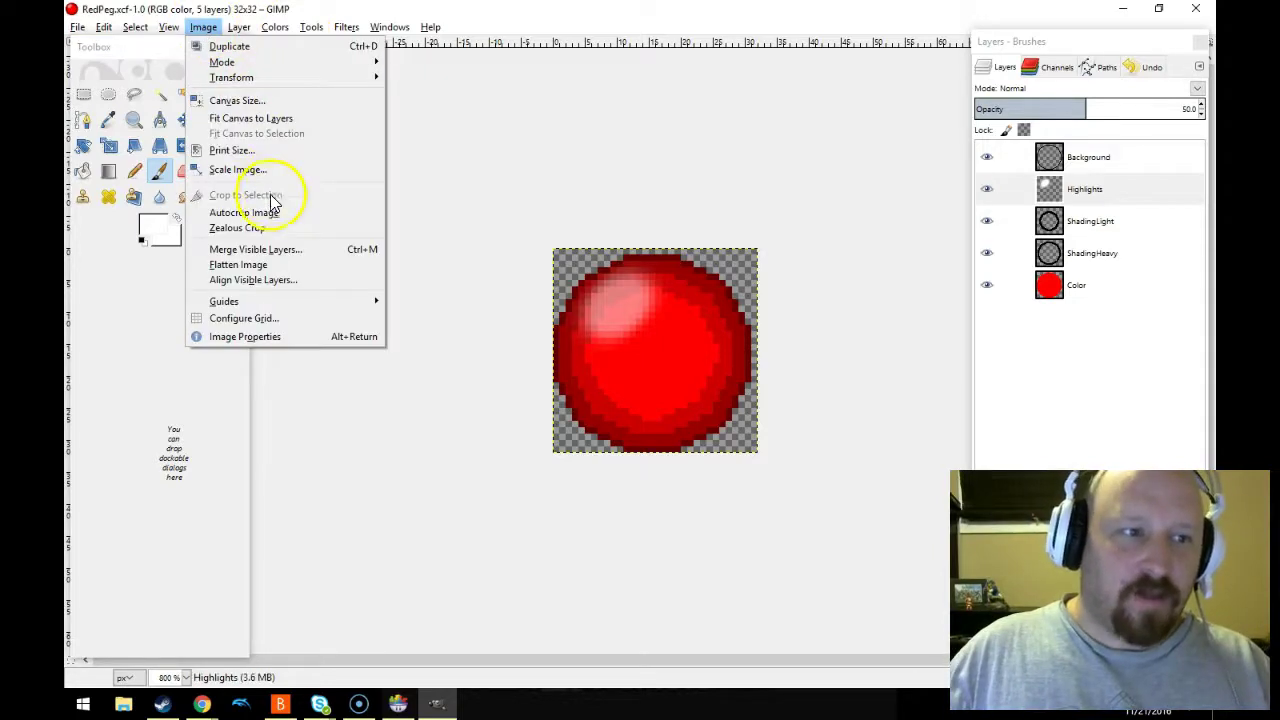
pyautogui.moveTo(233, 33)
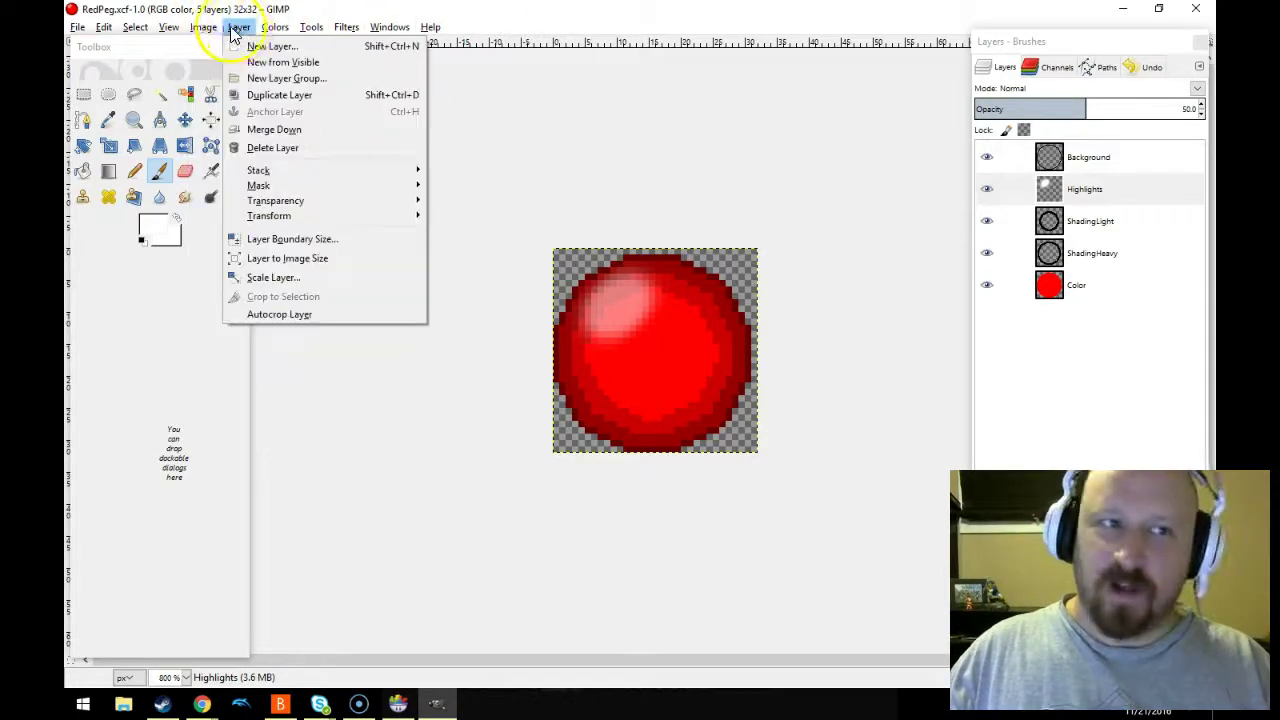
pyautogui.click(300, 169)
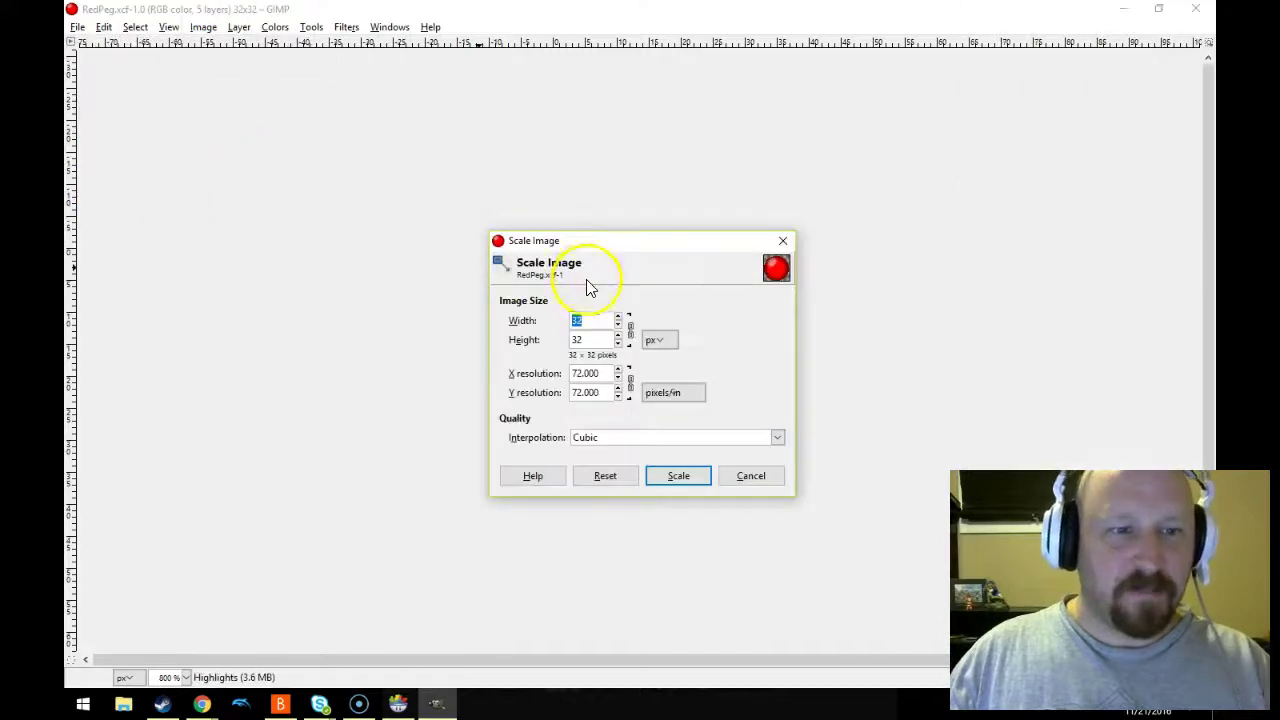
pyautogui.click(595, 340)
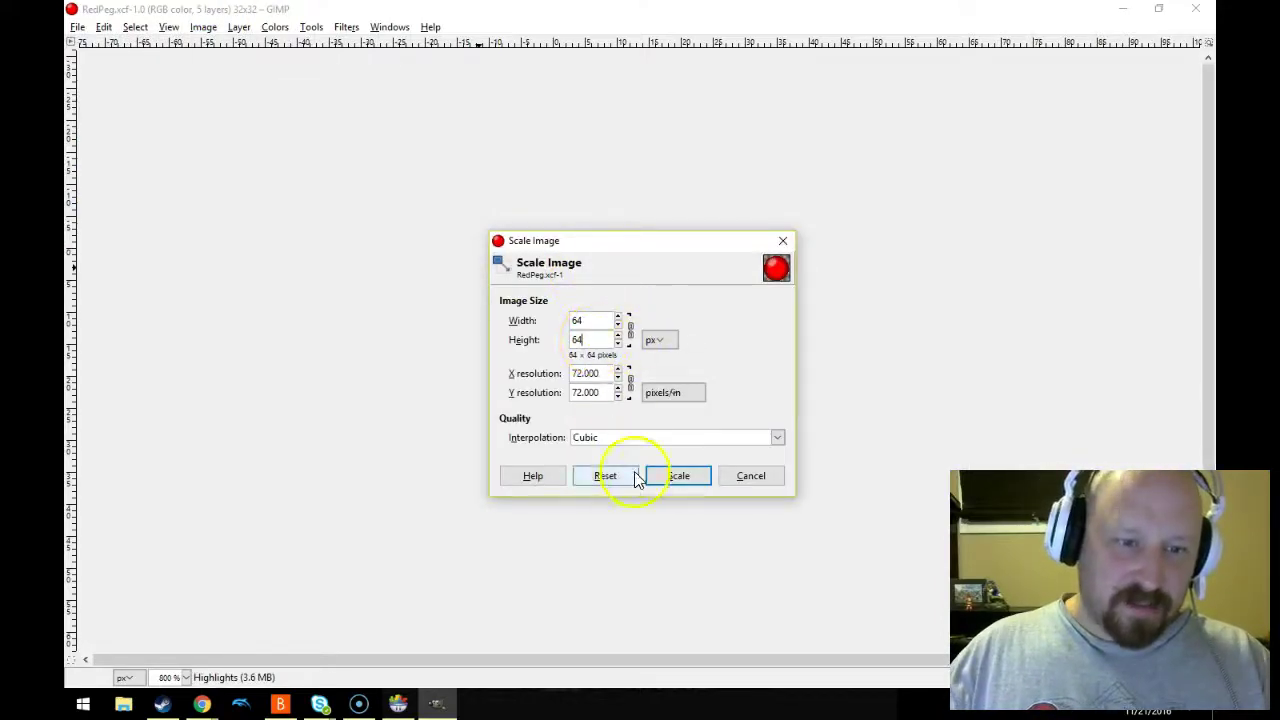
pyautogui.click(626, 440)
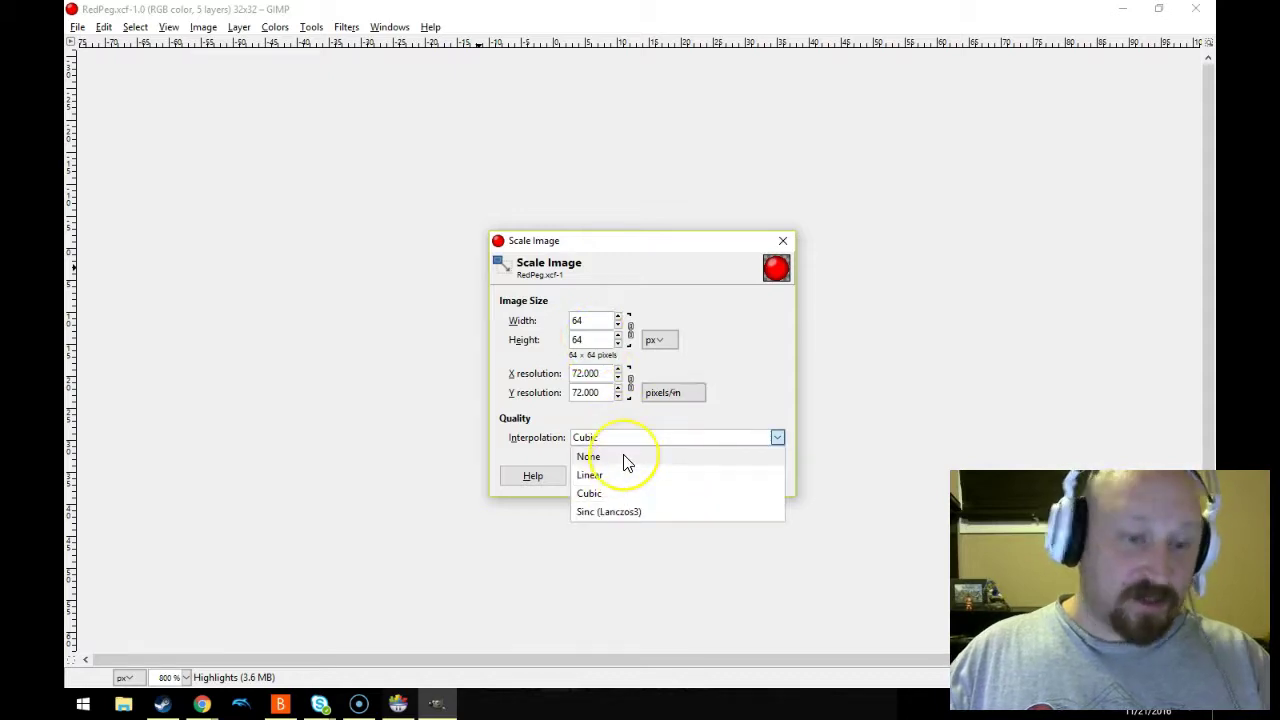
pyautogui.click(624, 460)
pyautogui.click(668, 476)
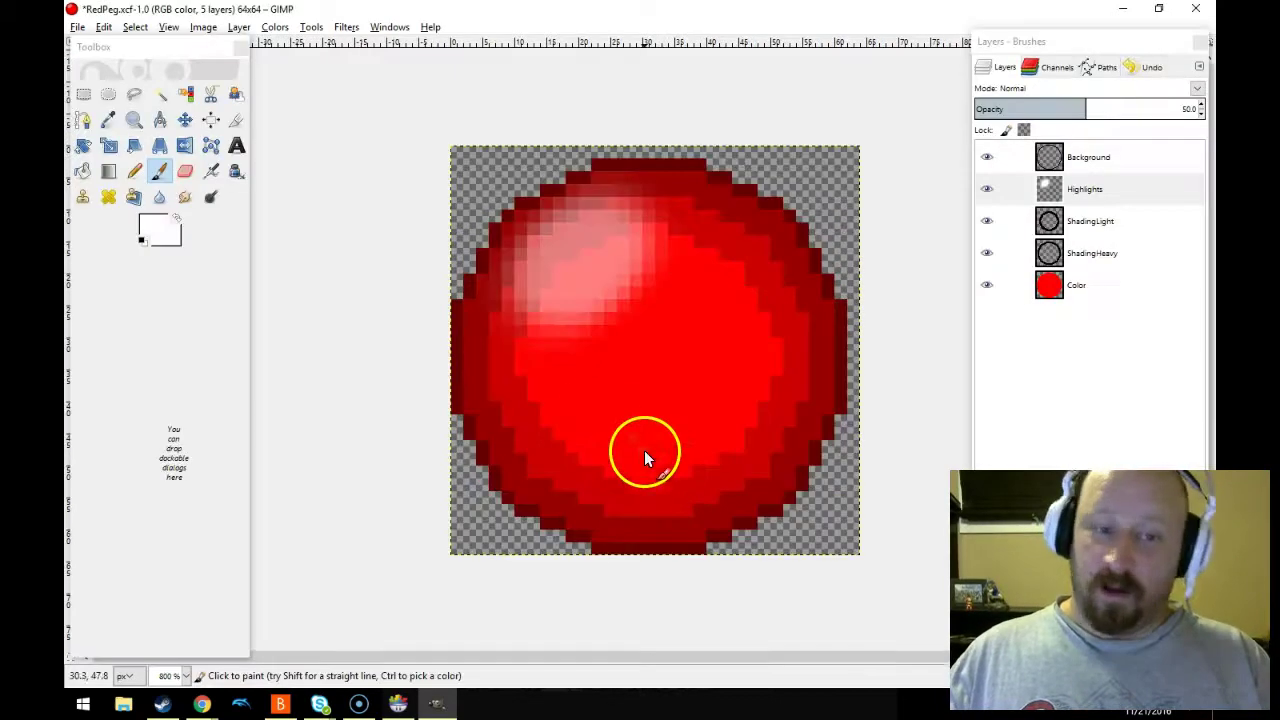
# - Move the Toolbox aside over the canvas and place the Tool Options window over its empty lower part
pyautogui.click(77, 27)
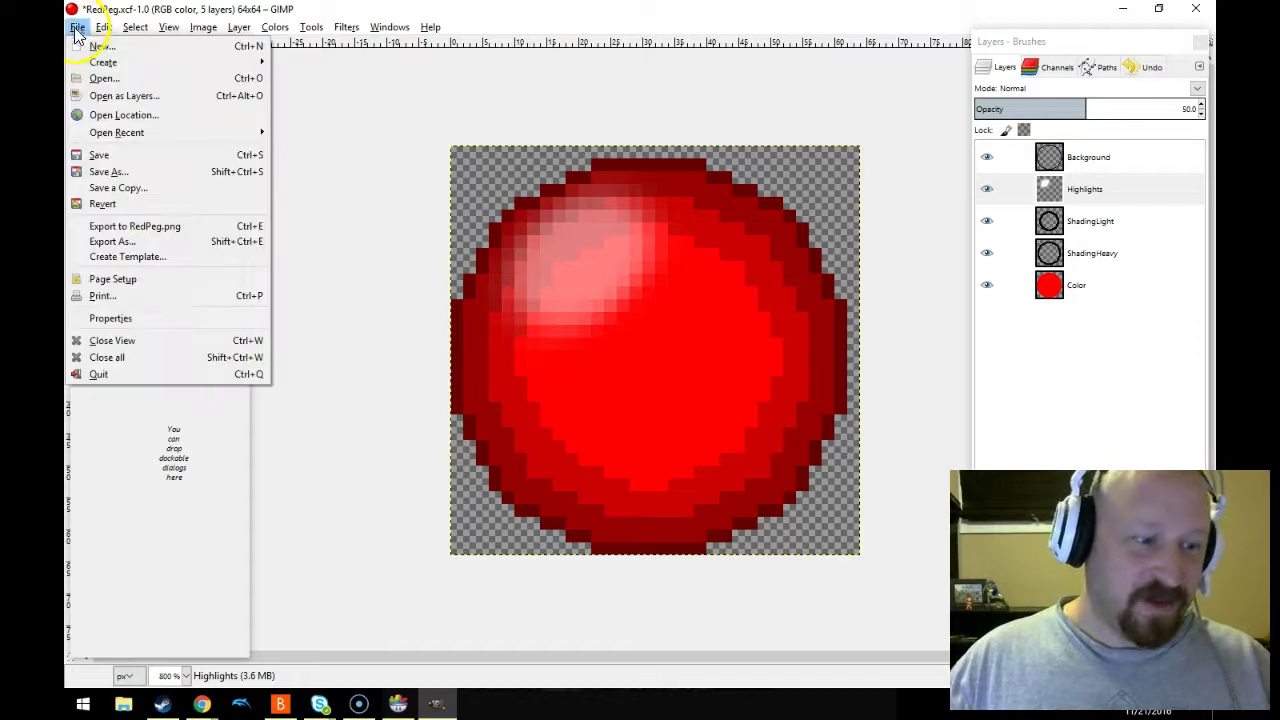
pyautogui.click(177, 437)
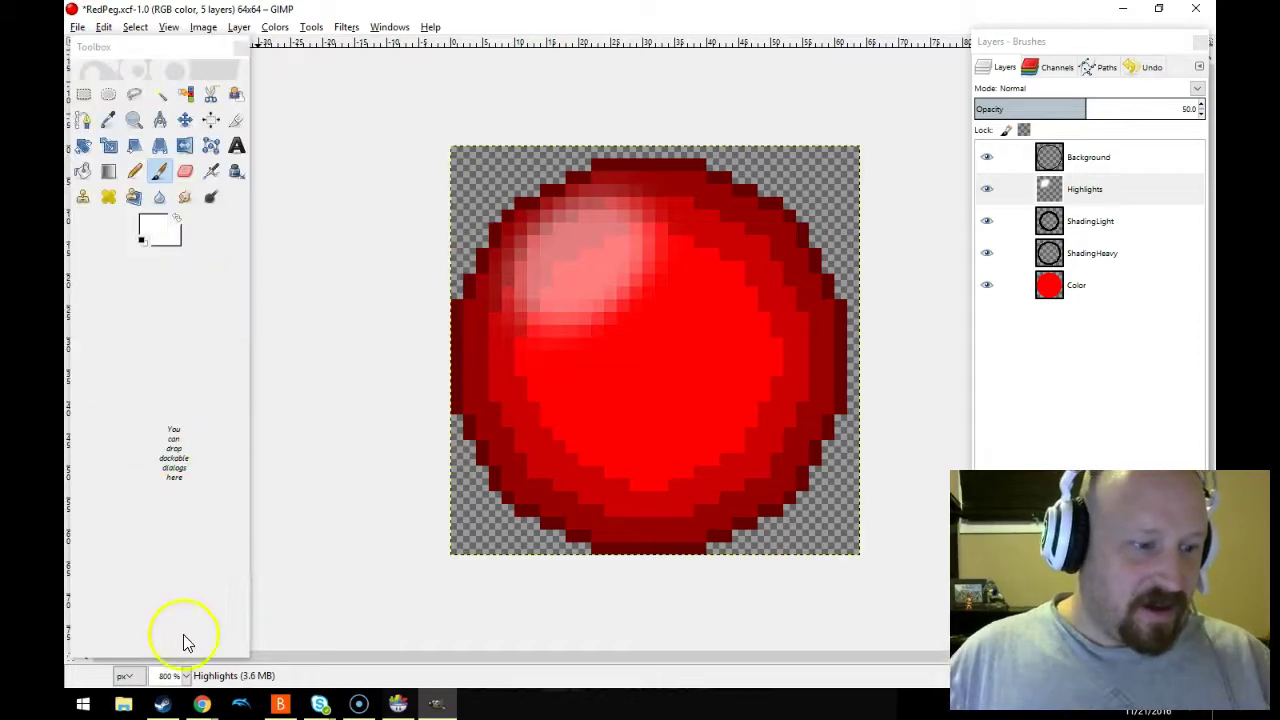
pyautogui.moveTo(195, 52); pyautogui.dragTo(424, 55)
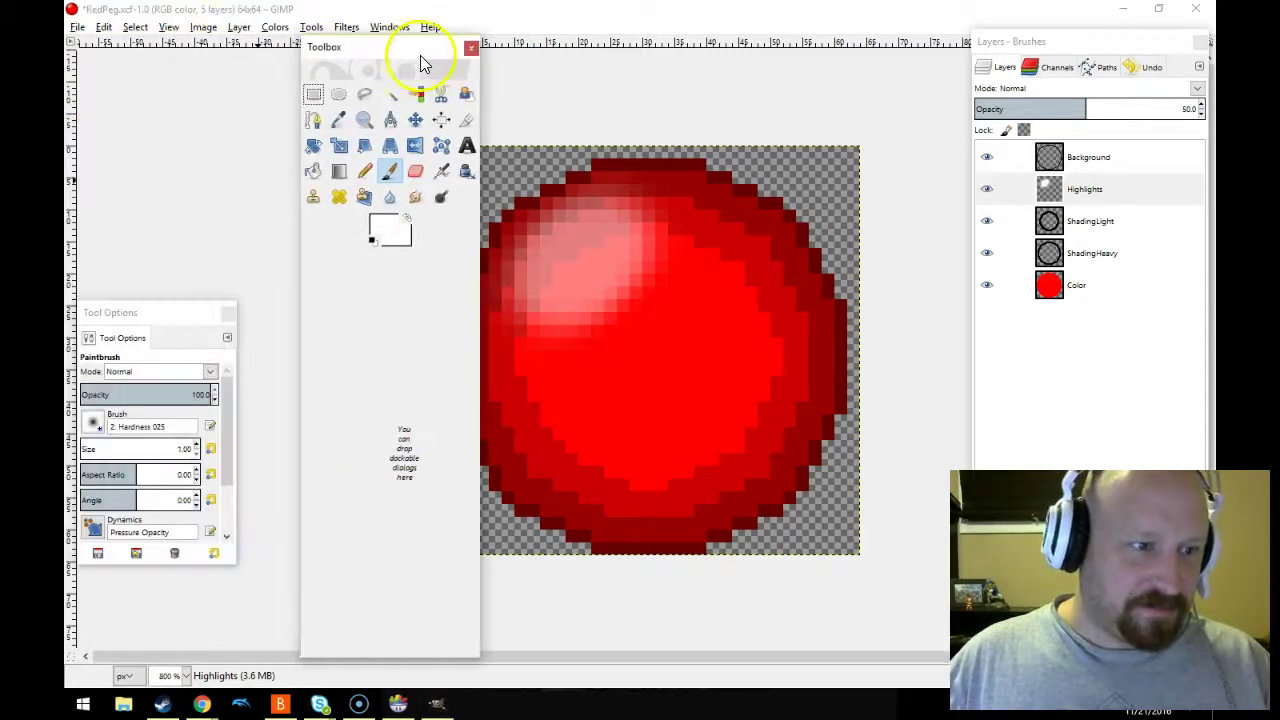
pyautogui.moveTo(194, 309); pyautogui.dragTo(180, 335)
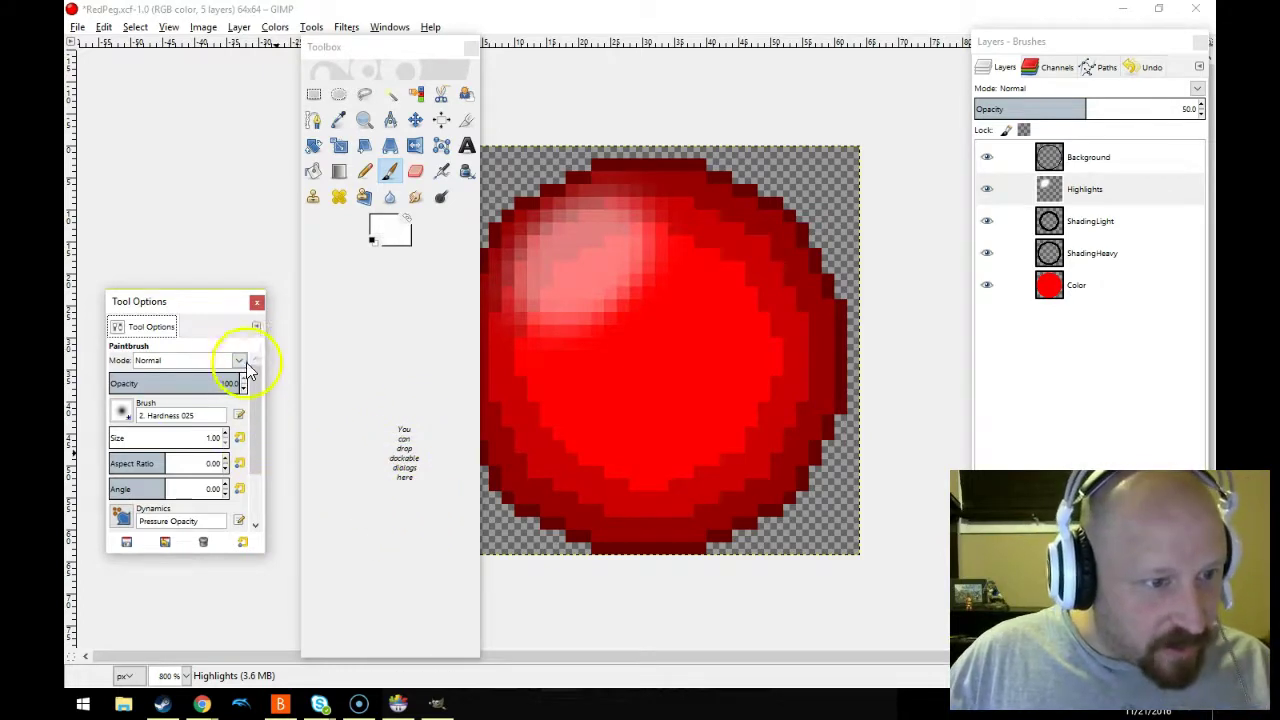
pyautogui.click(256, 326)
pyautogui.click(398, 458)
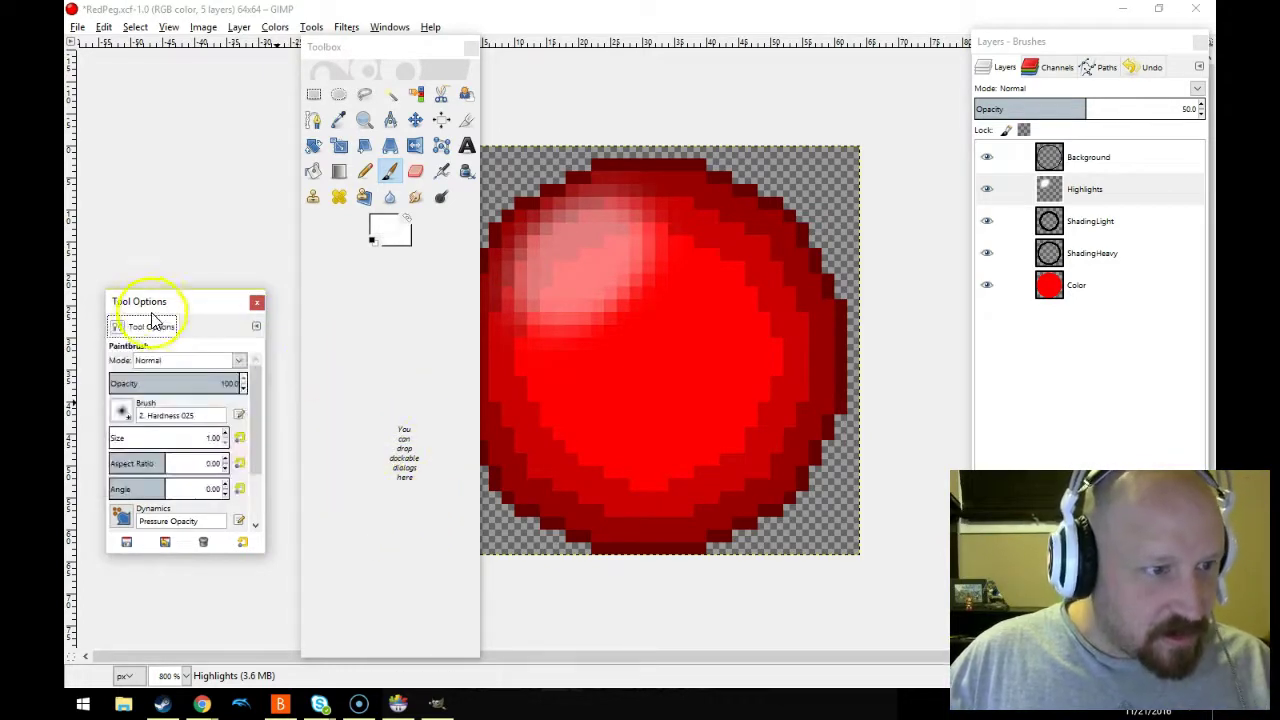
pyautogui.moveTo(203, 311); pyautogui.dragTo(414, 392)
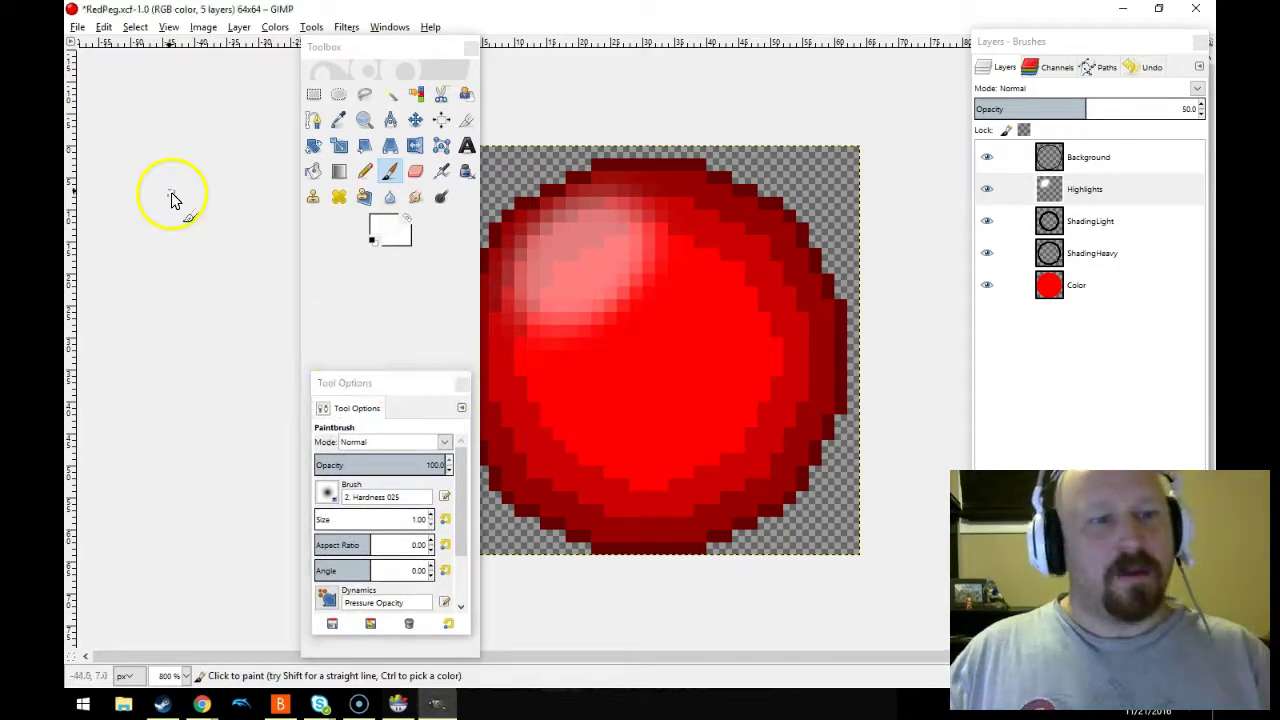
# - Save the scaled image to RedPeg.xcf and export it again to RedPeg.png
pyautogui.click(77, 27)
pyautogui.click(100, 155)
pyautogui.click(77, 27)
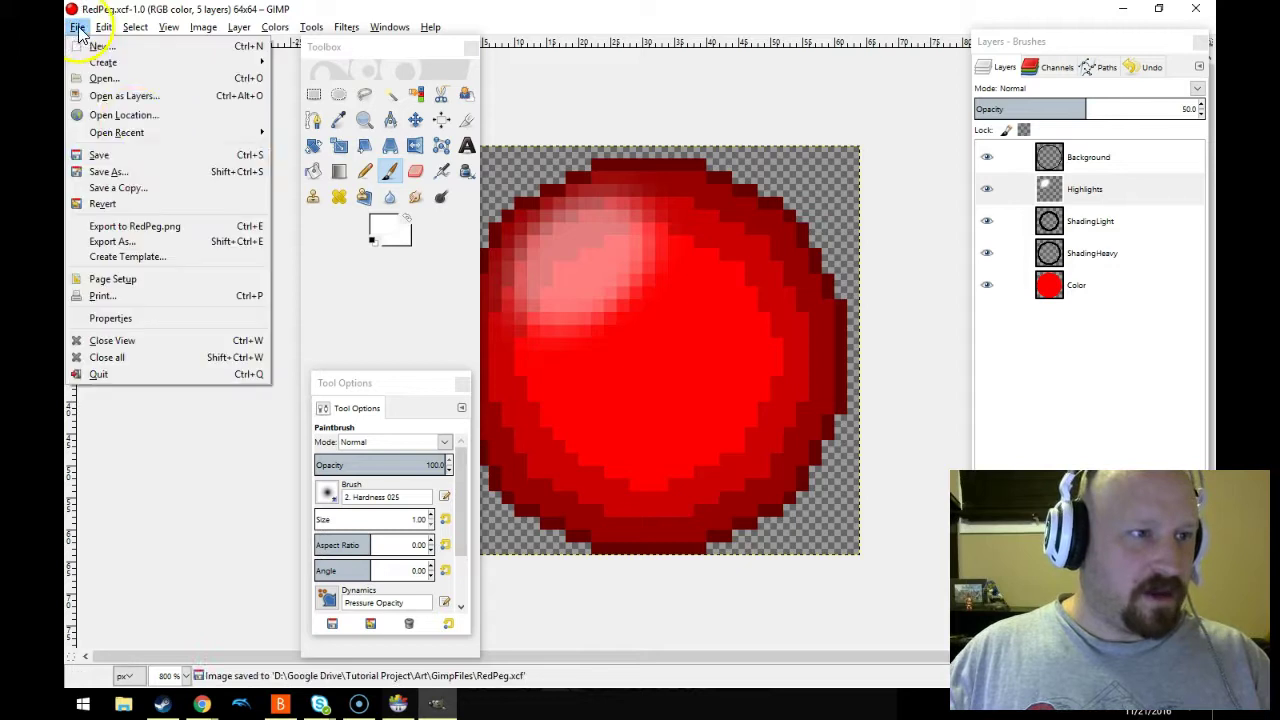
pyautogui.click(166, 228)
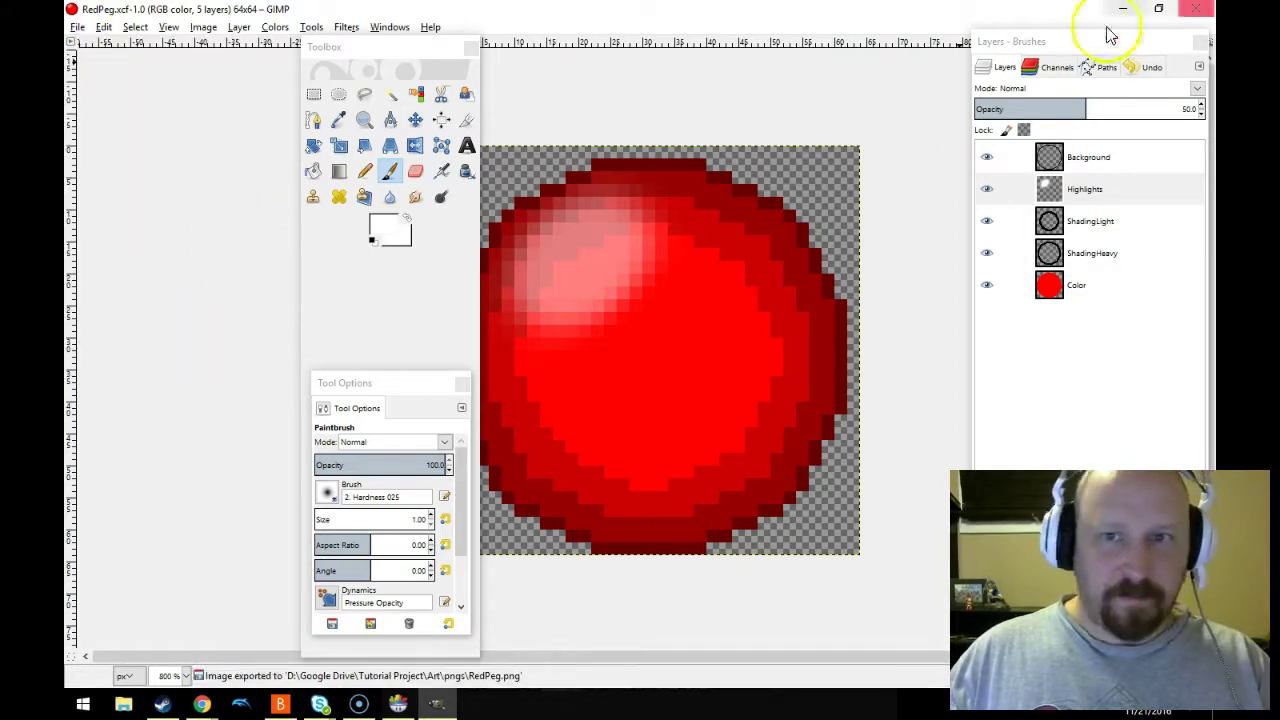
# - Switch to My Great Project in GameSalad and start adding a new image to the media library
pyautogui.click(437, 704)
pyautogui.click(207, 66)
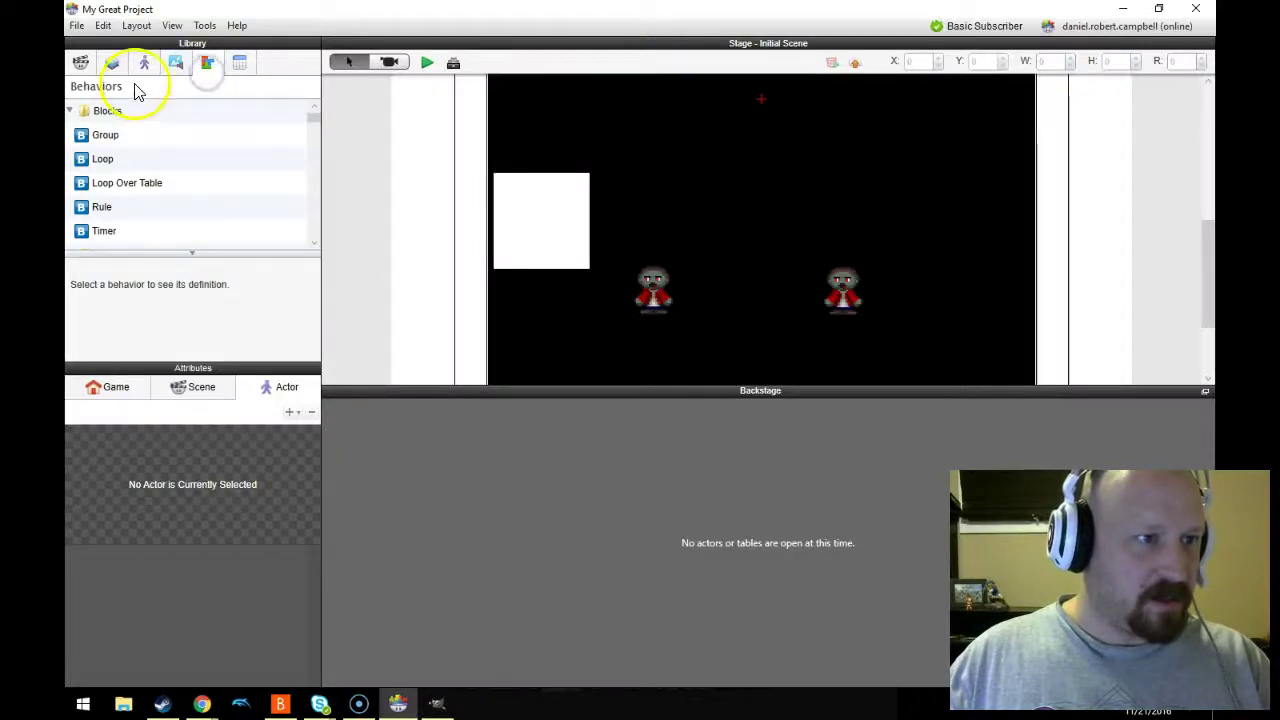
pyautogui.click(180, 252)
pyautogui.click(176, 64)
pyautogui.click(287, 87)
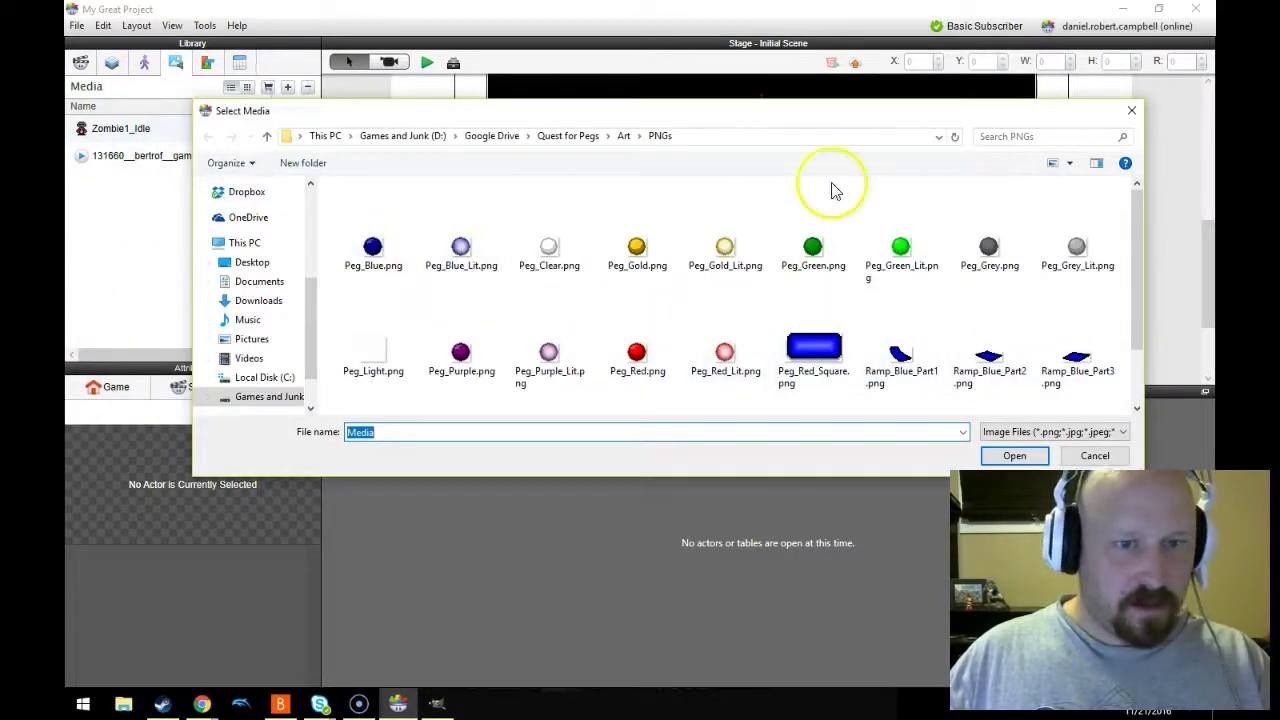
# - Browse to Google Drive\Tutorial Project\Art\pngs and import RedPeg.png into the project's media
pyautogui.click(585, 136)
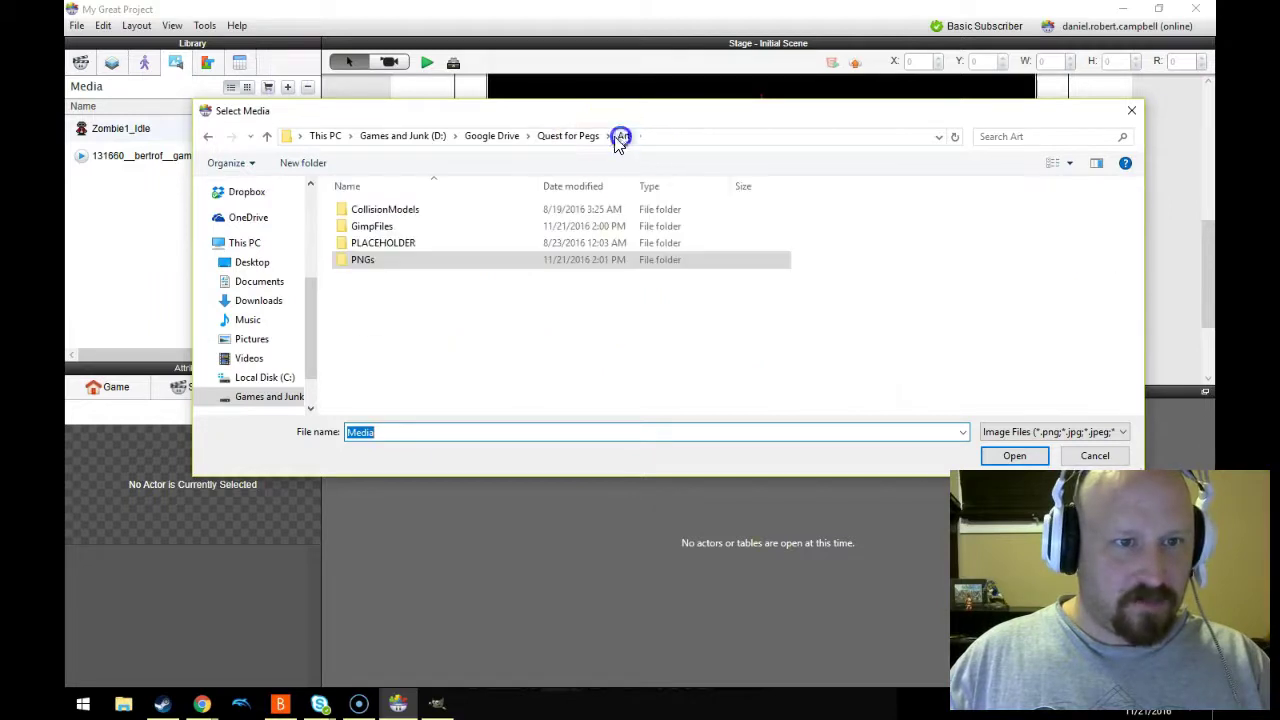
pyautogui.click(500, 138)
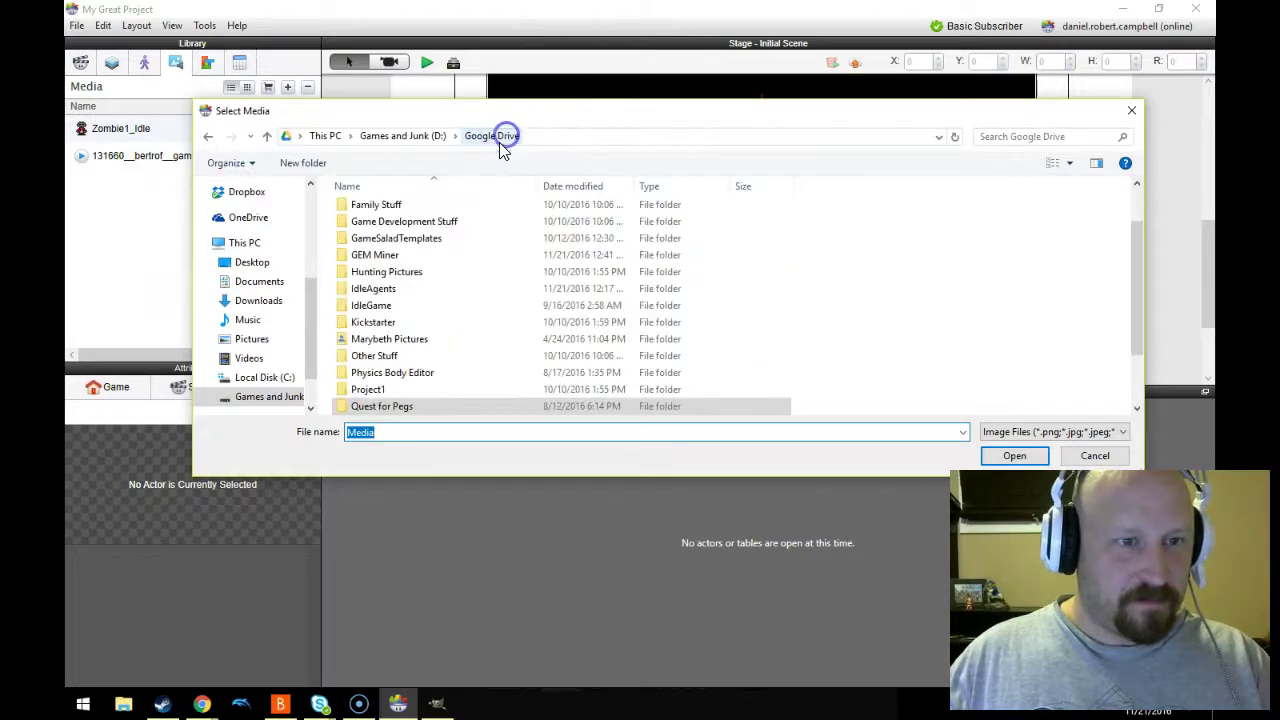
pyautogui.click(410, 290)
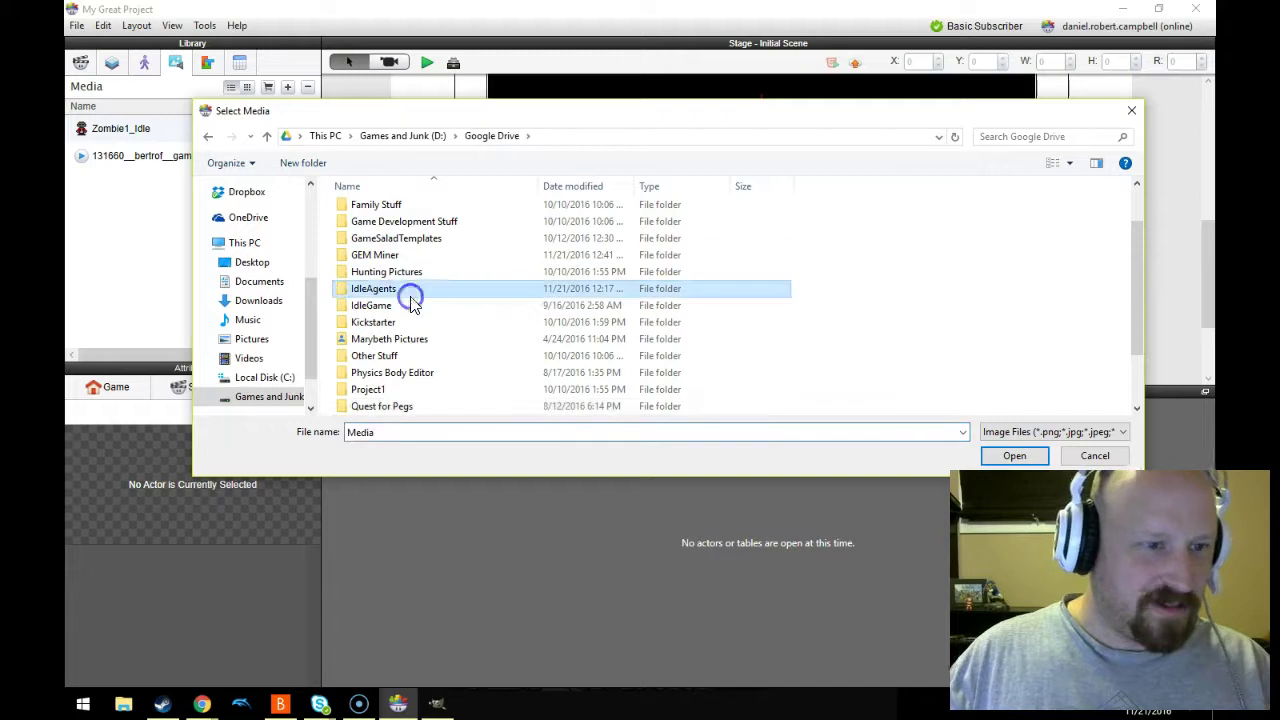
pyautogui.click(406, 238)
pyautogui.scroll(-2, 447, 362)
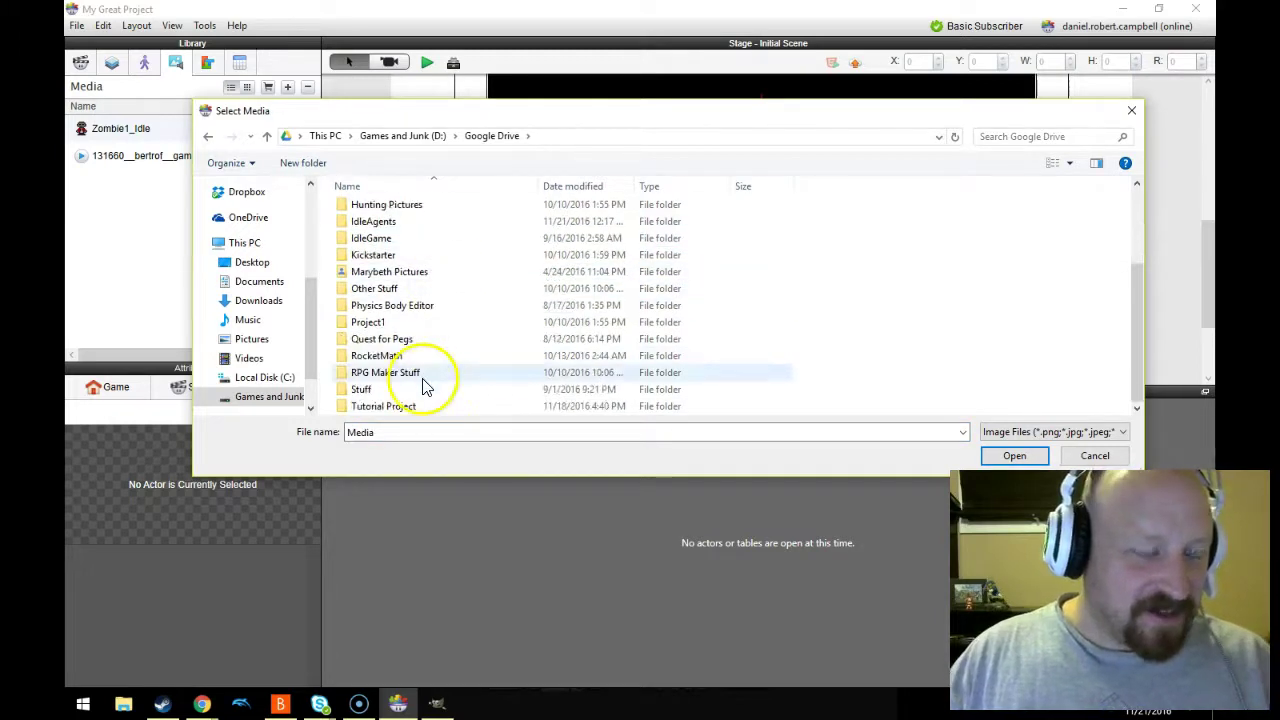
pyautogui.doubleClick(406, 406)
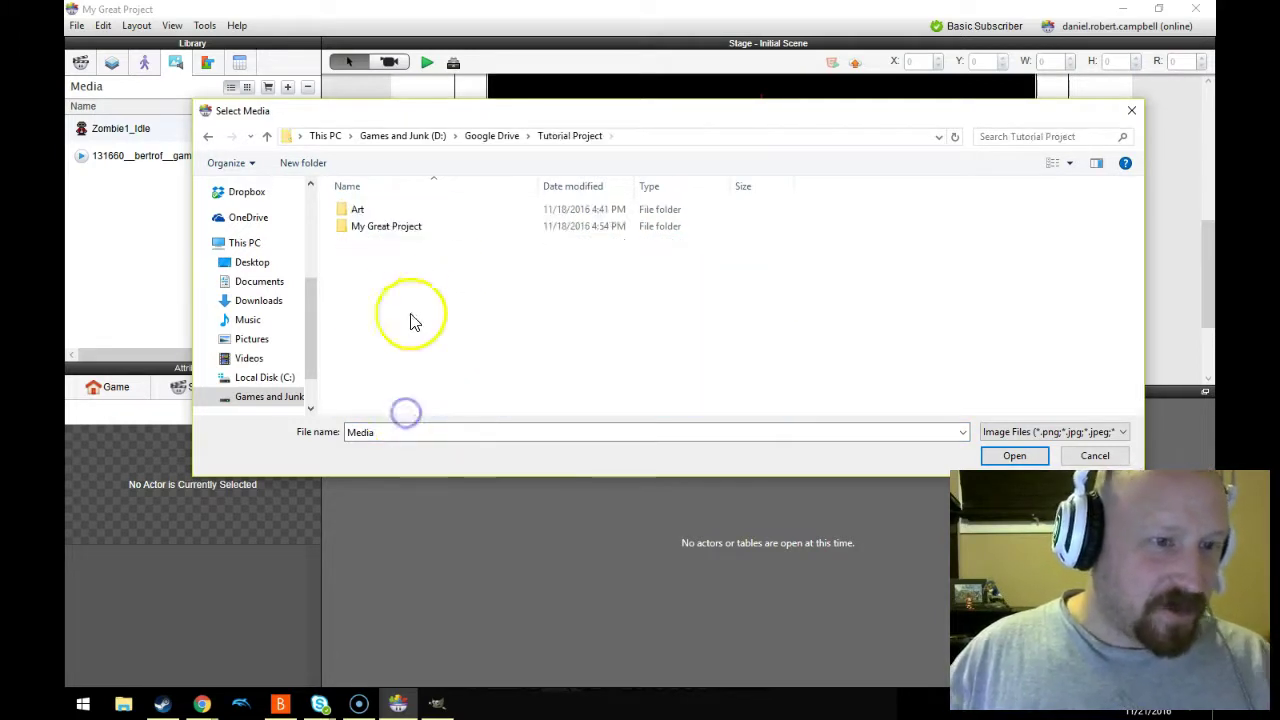
pyautogui.doubleClick(366, 210)
pyautogui.doubleClick(377, 229)
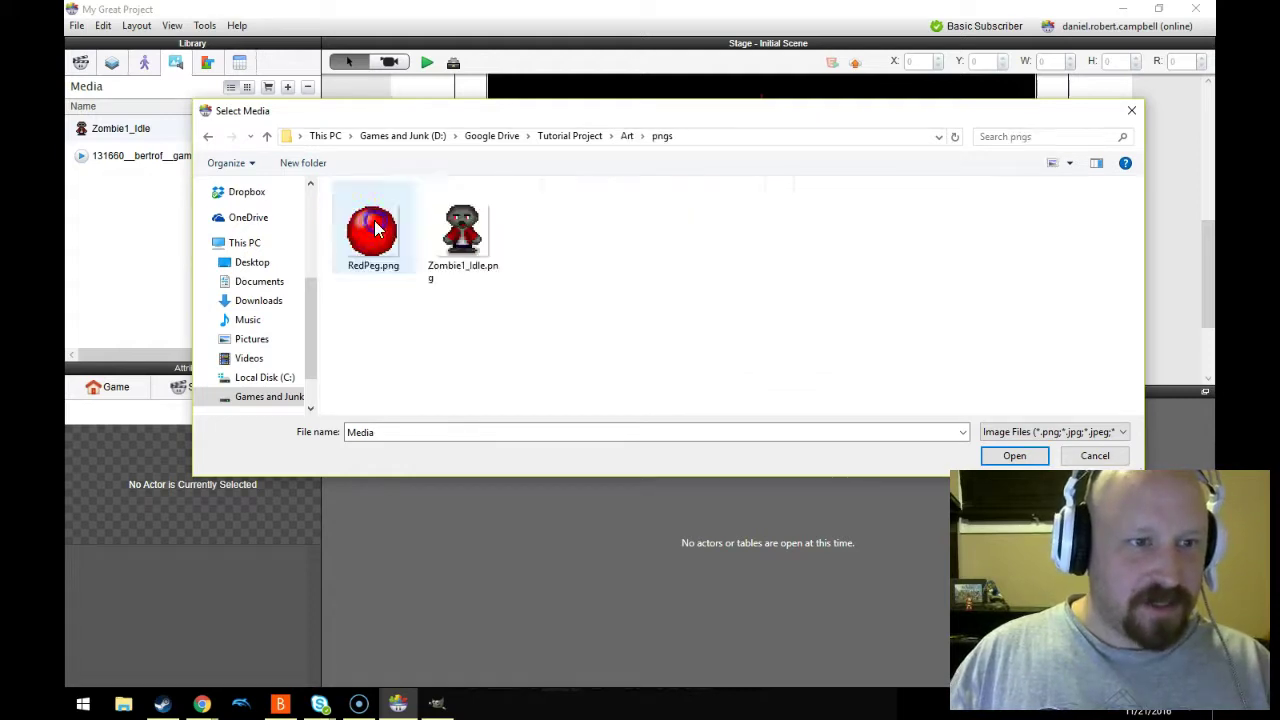
pyautogui.doubleClick(386, 228)
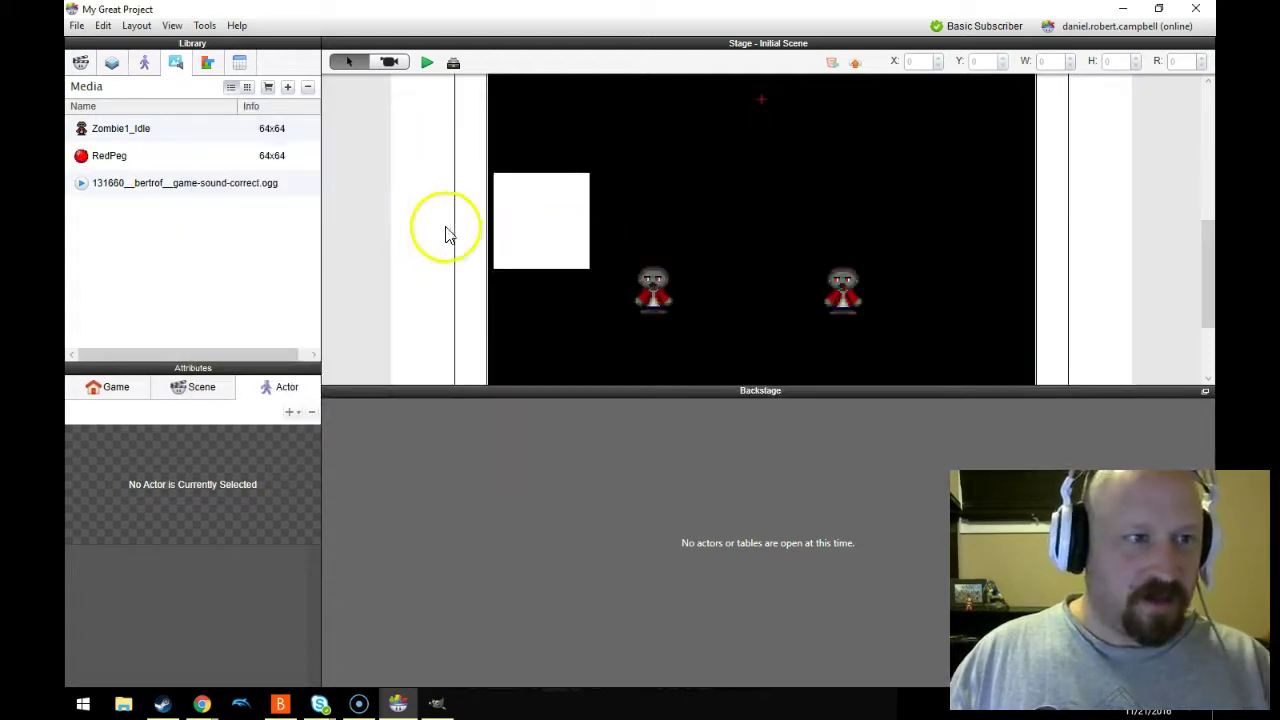
# - Expand the full list of actors and open the Ball actor prototype for editing
pyautogui.scroll(2, 455, 240)
pyautogui.scroll(3, 461, 248)
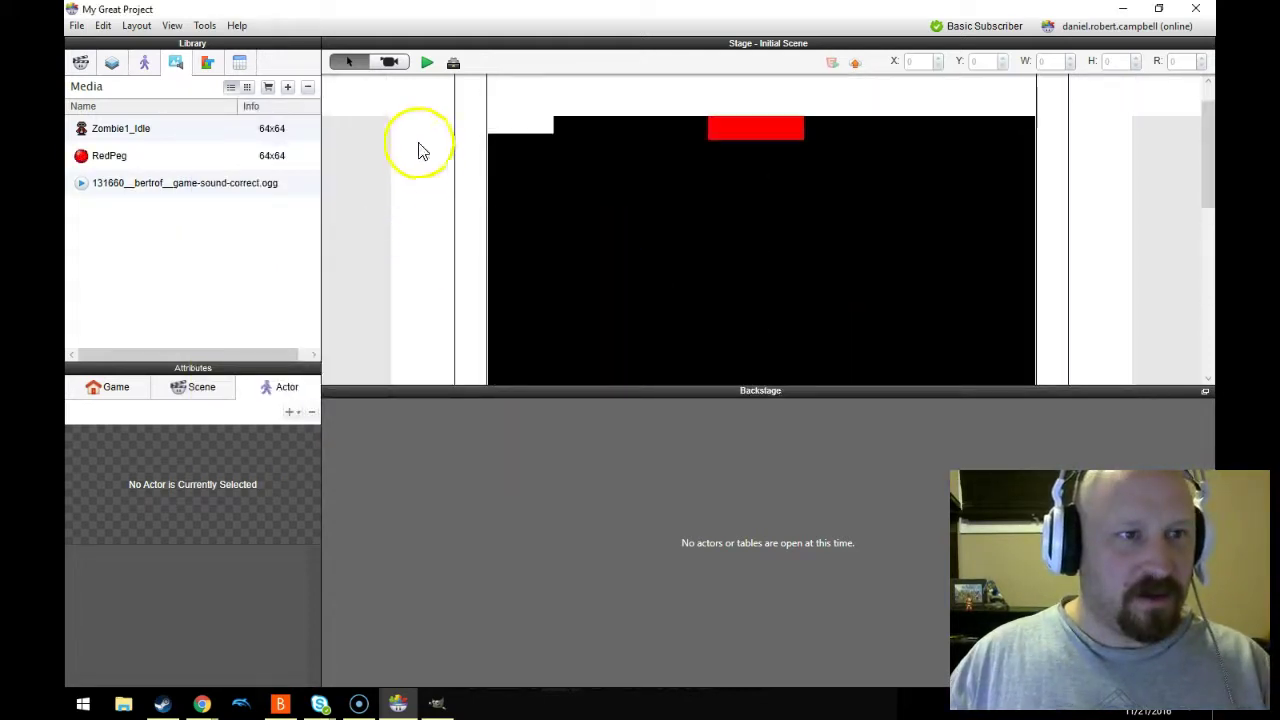
pyautogui.click(143, 63)
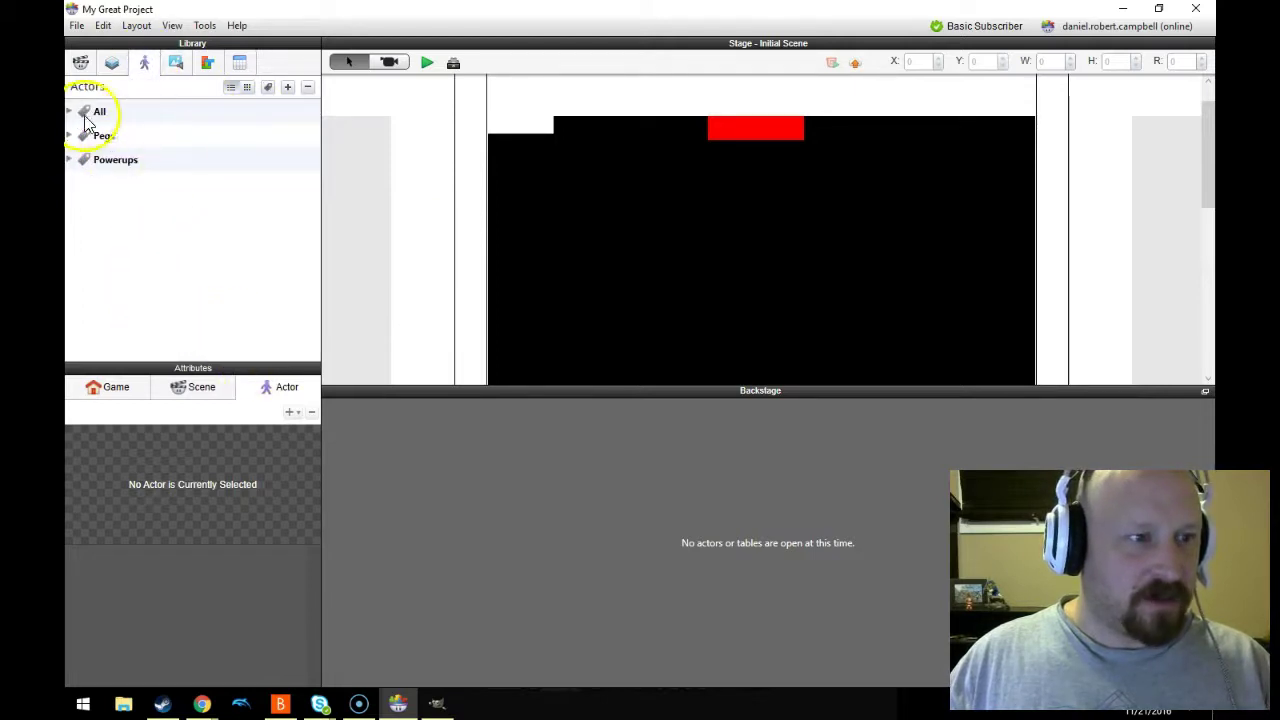
pyautogui.click(70, 113)
pyautogui.doubleClick(100, 136)
# - Assign the RedPeg image from the project's media to the Ball actor
pyautogui.click(175, 63)
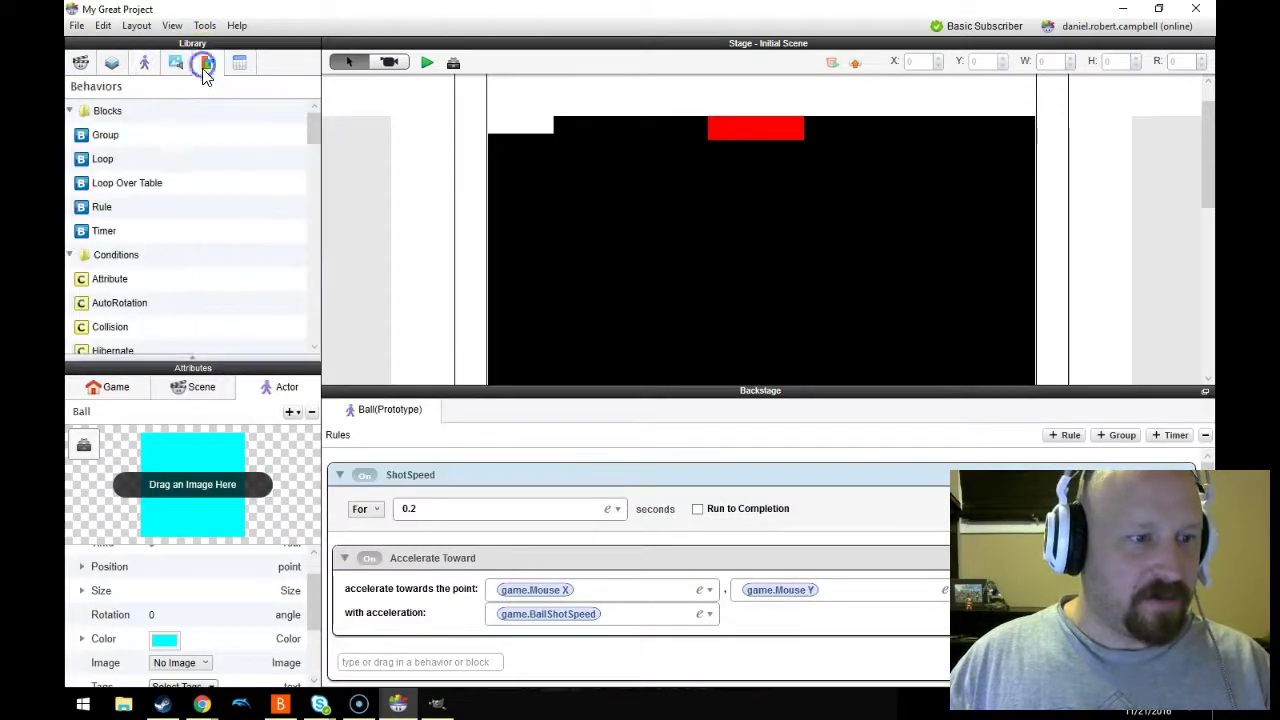
pyautogui.click(172, 70)
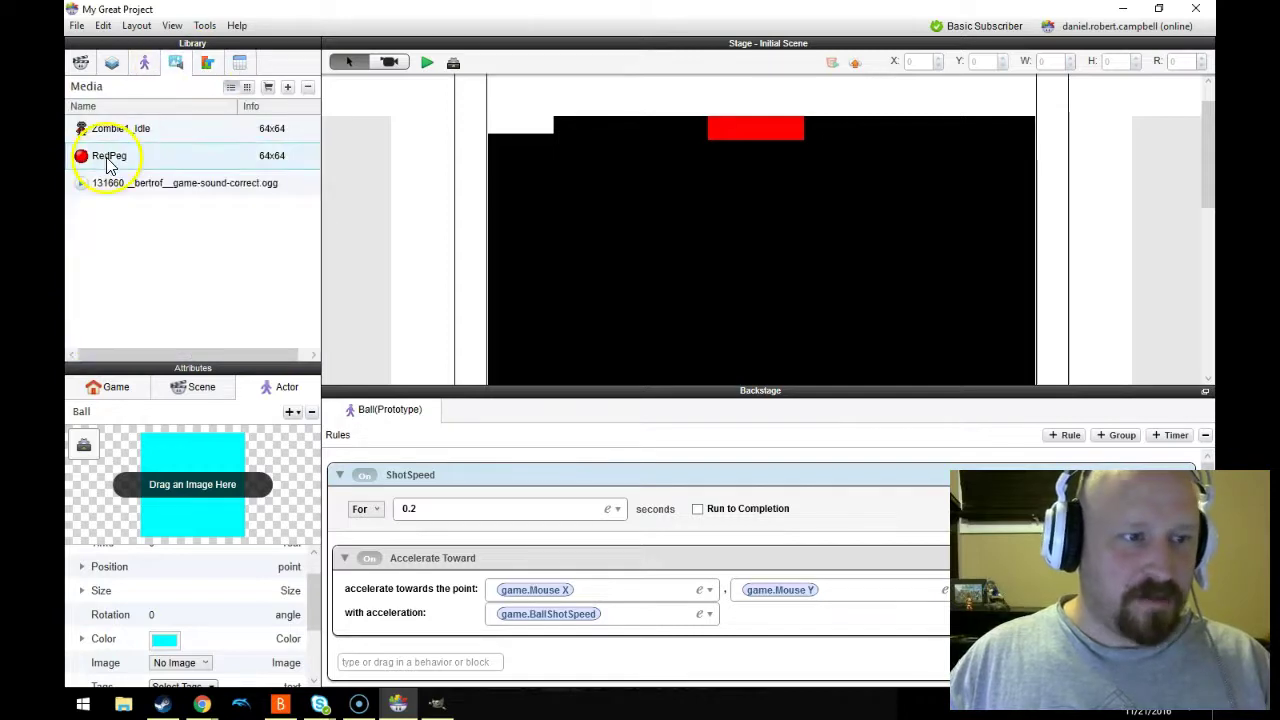
pyautogui.moveTo(112, 157); pyautogui.dragTo(211, 476)
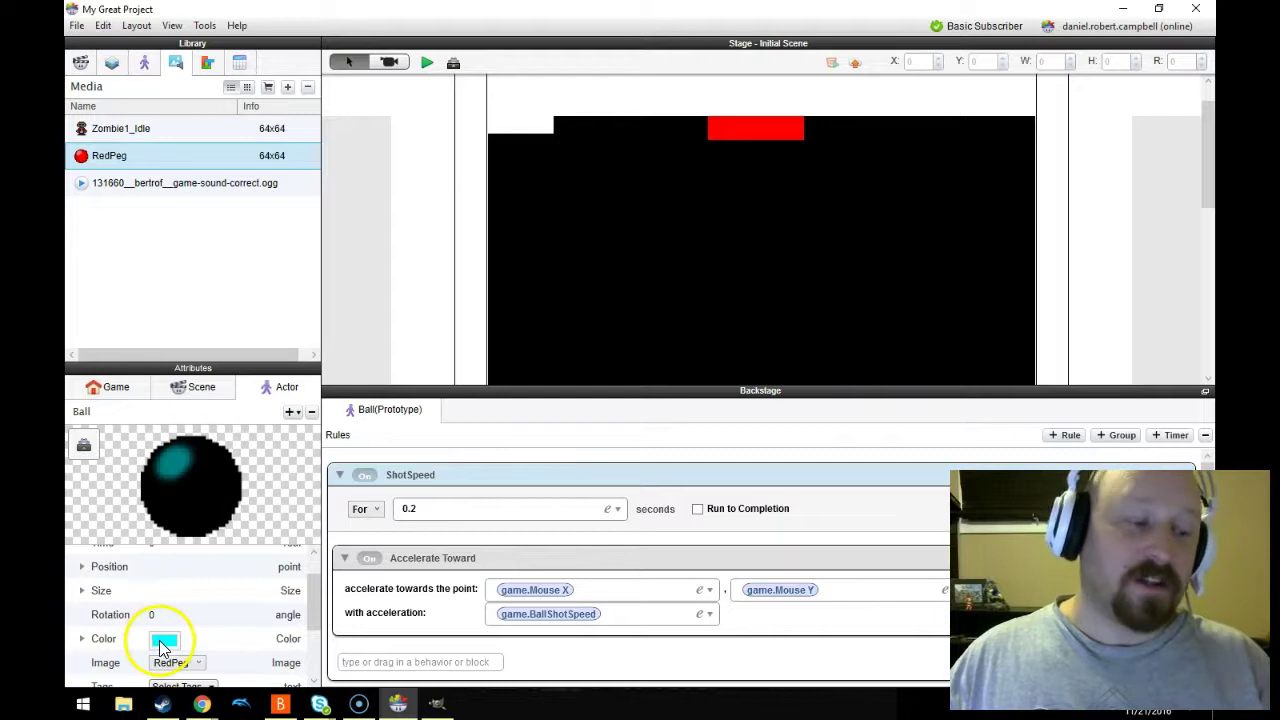
# - Set the Ball actor's color attribute to white
pyautogui.scroll(-3, 160, 648)
pyautogui.scroll(2, 170, 630)
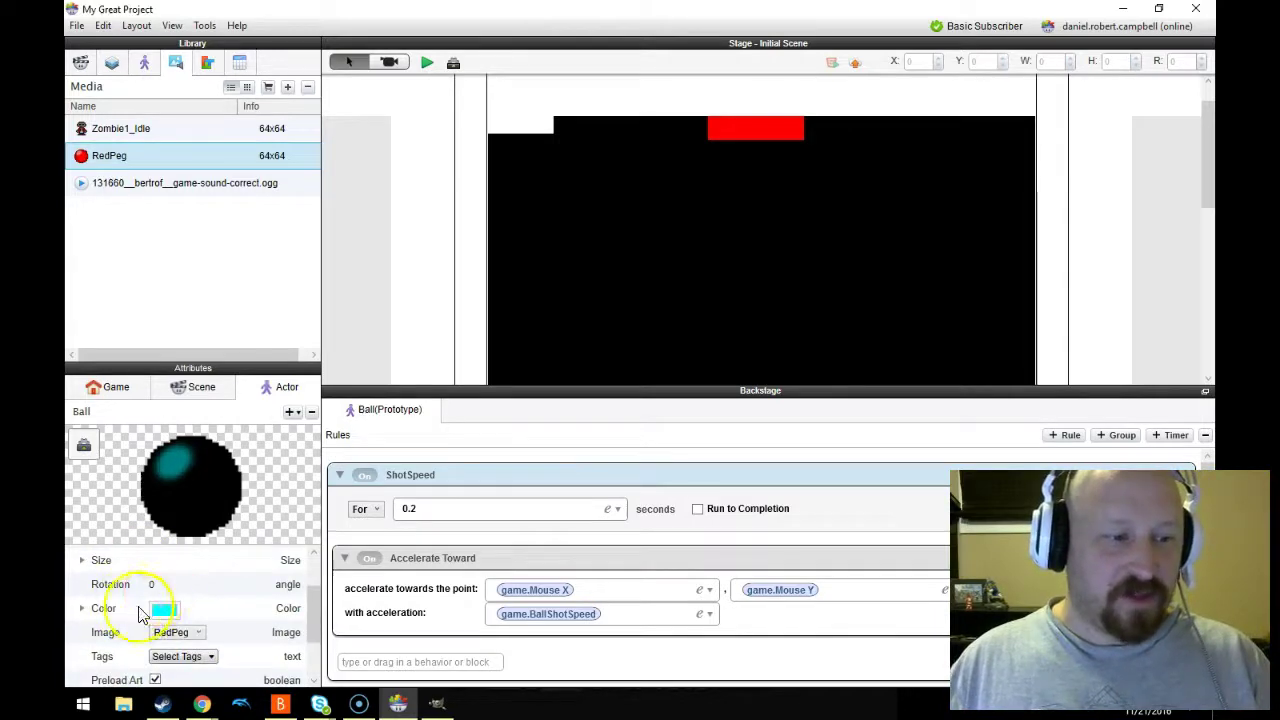
pyautogui.click(160, 609)
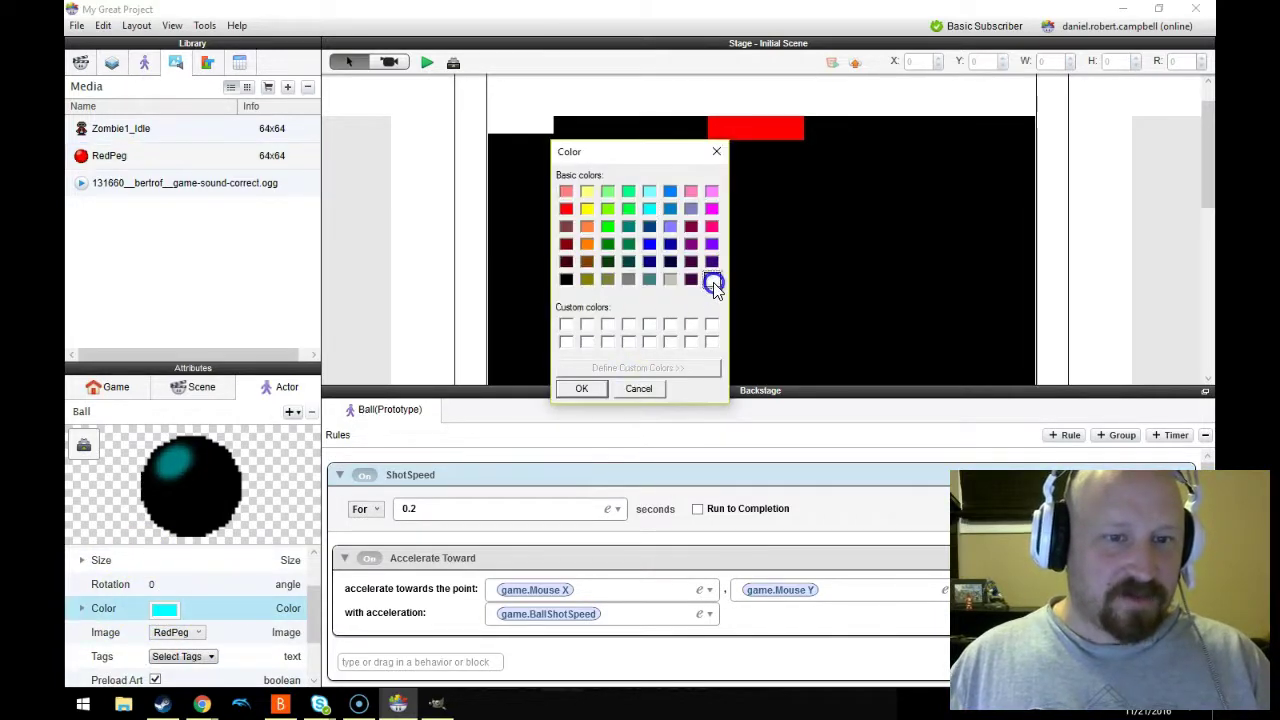
pyautogui.click(581, 388)
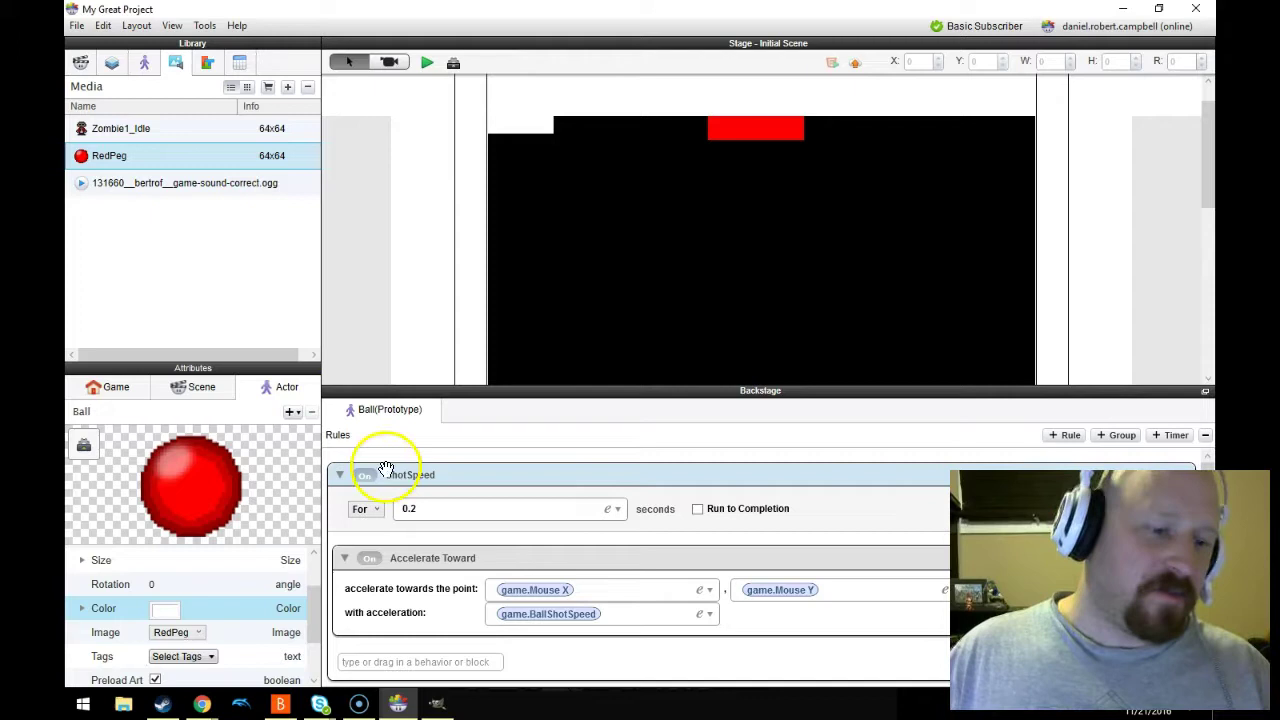
# - Switch to GIMP, select the red fill on the Color layer with Select by Color, and delete it
pyautogui.click(437, 704)
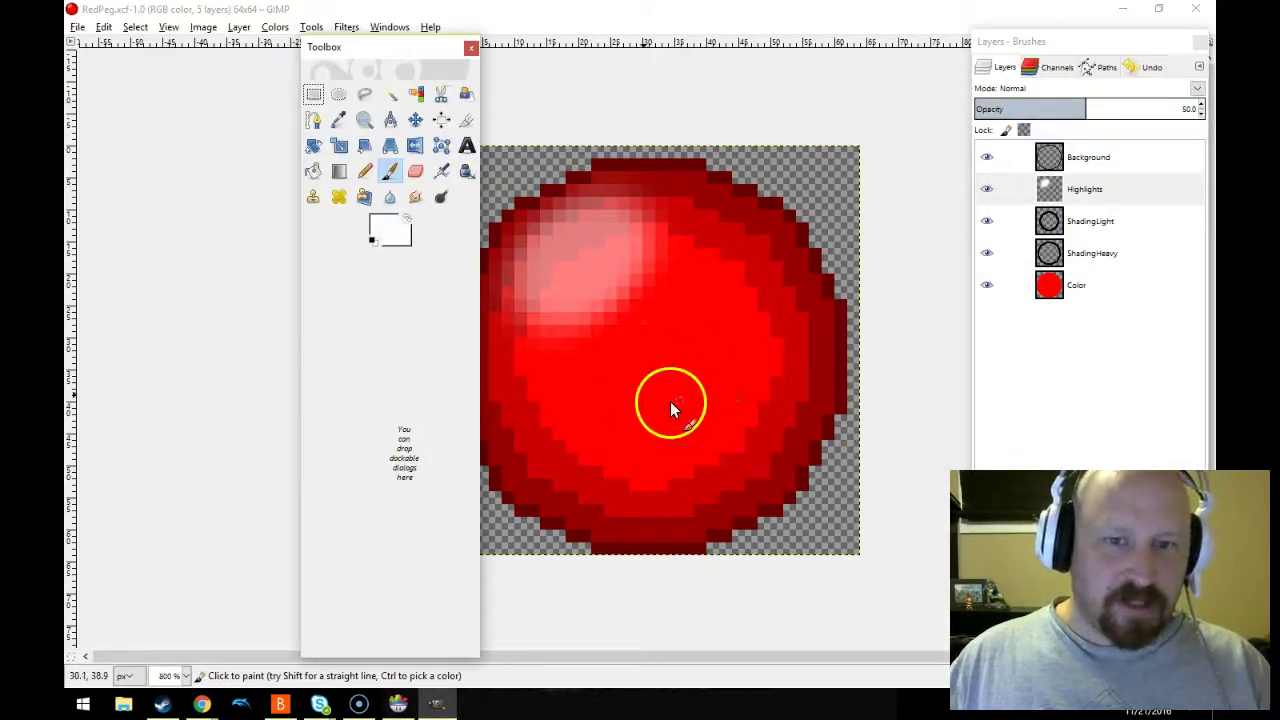
pyautogui.click(1047, 287)
pyautogui.moveTo(409, 63); pyautogui.dragTo(222, 60)
pyautogui.click(230, 90)
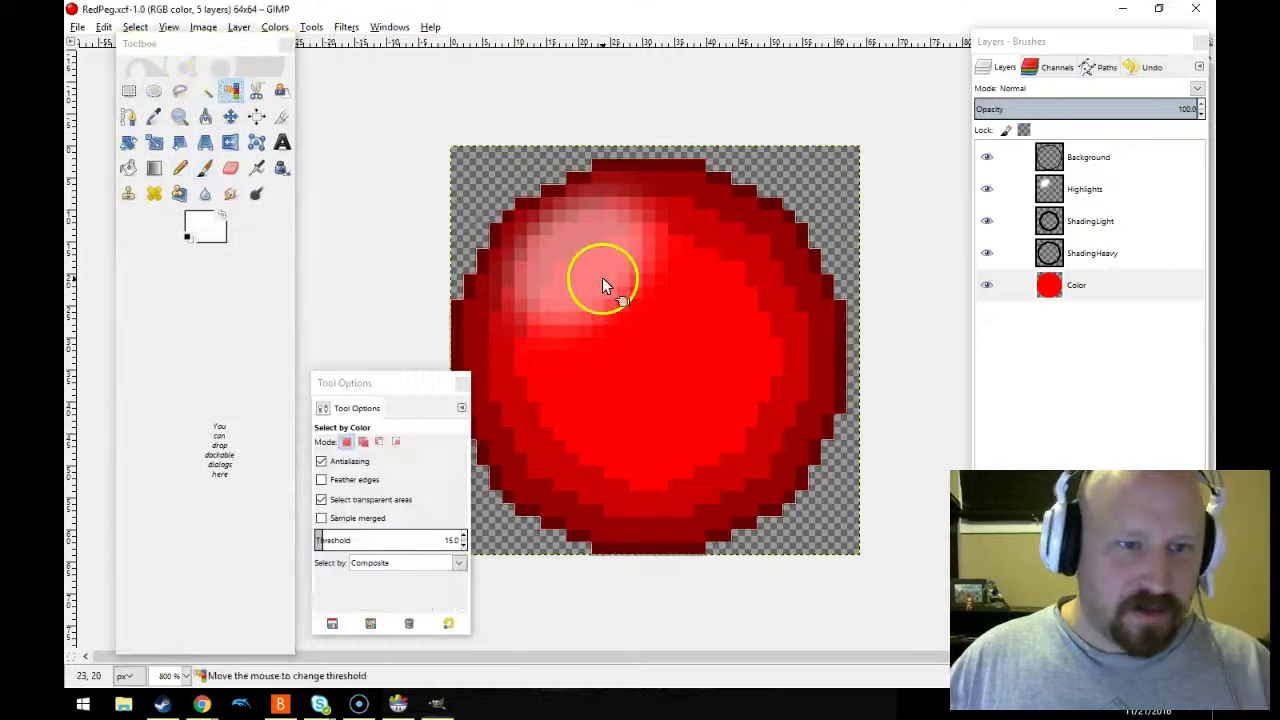
pyautogui.click(640, 300)
pyautogui.press('Delete')
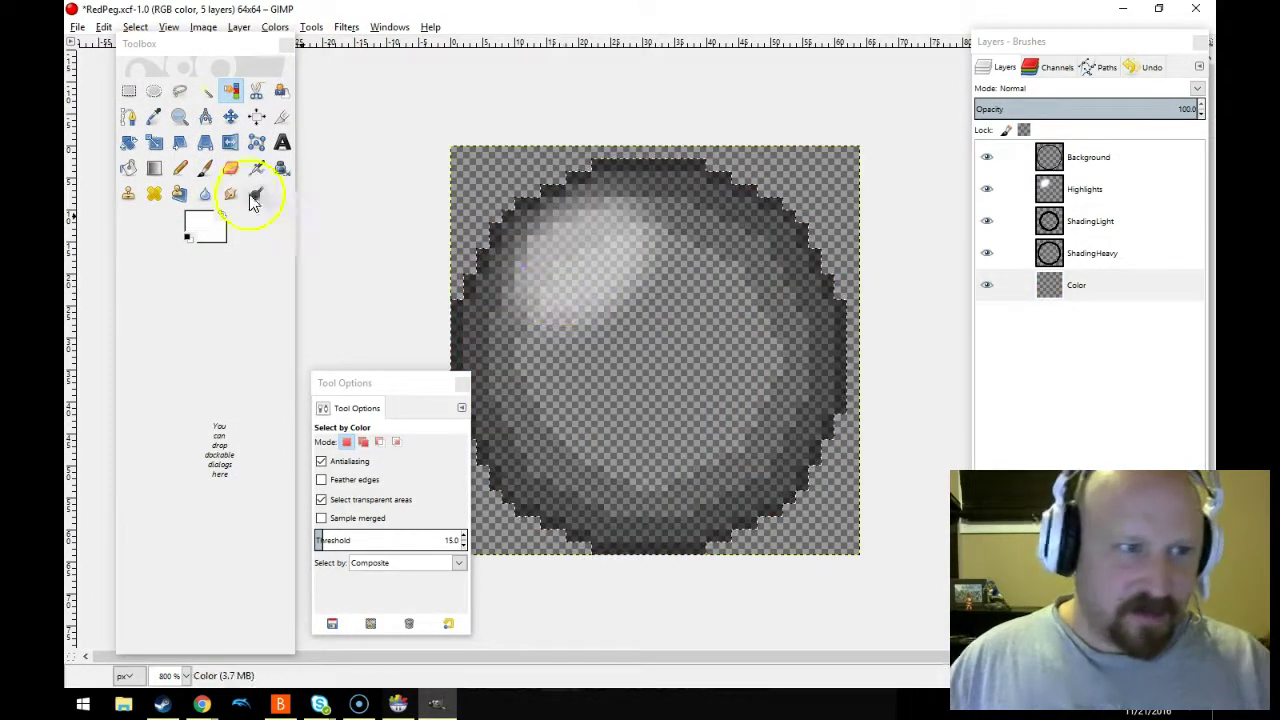
# - Fill the ball on the Color layer with blue using the Pencil tool at a brush size of about 745
pyautogui.click(180, 168)
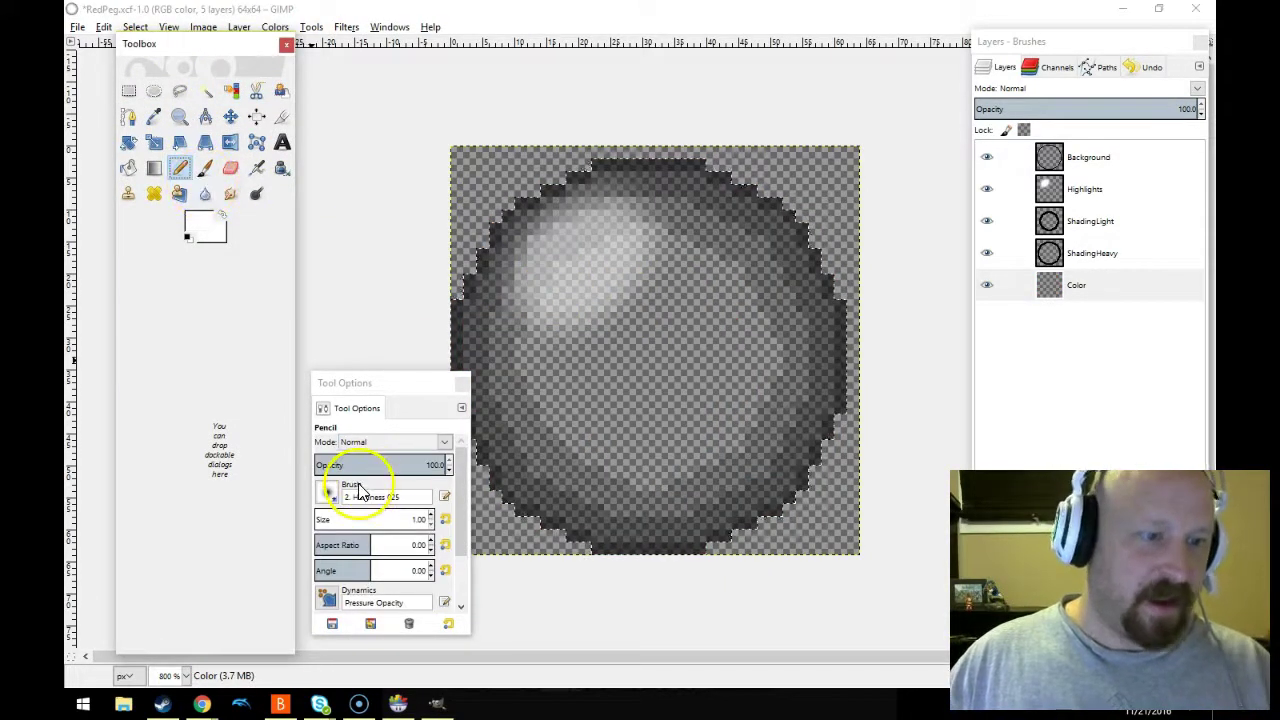
pyautogui.click(428, 518)
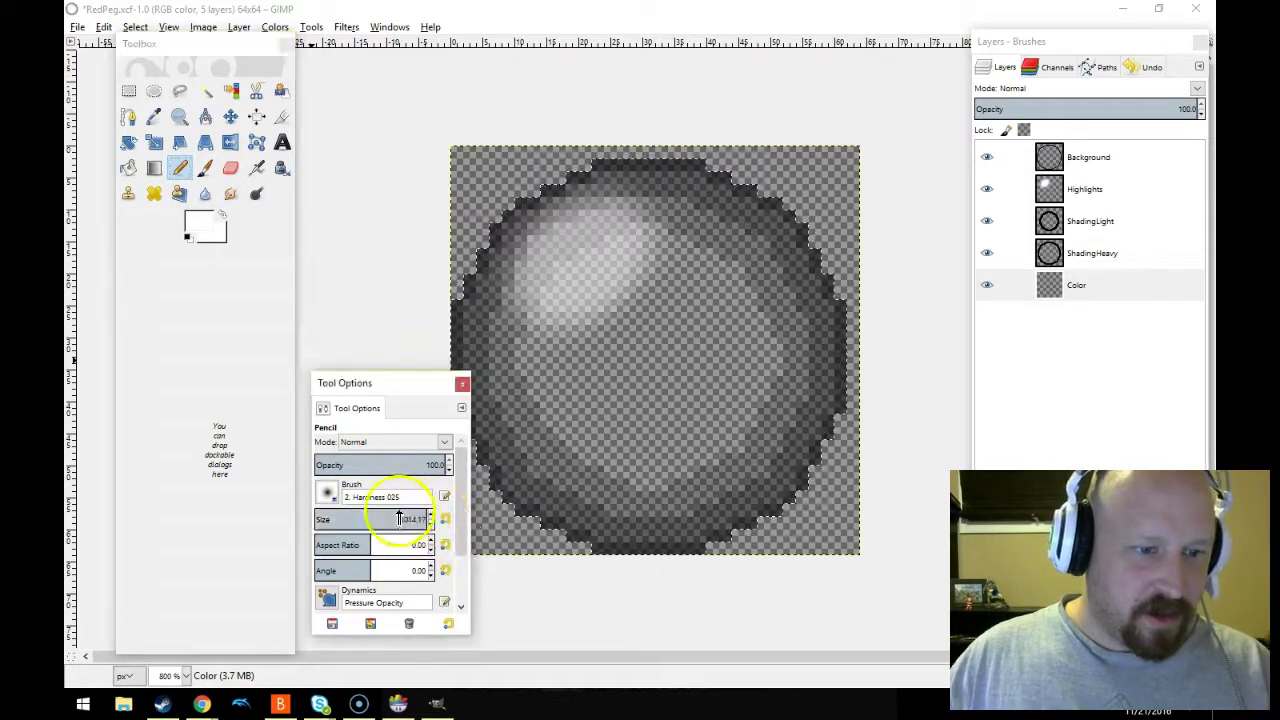
pyautogui.click(203, 227)
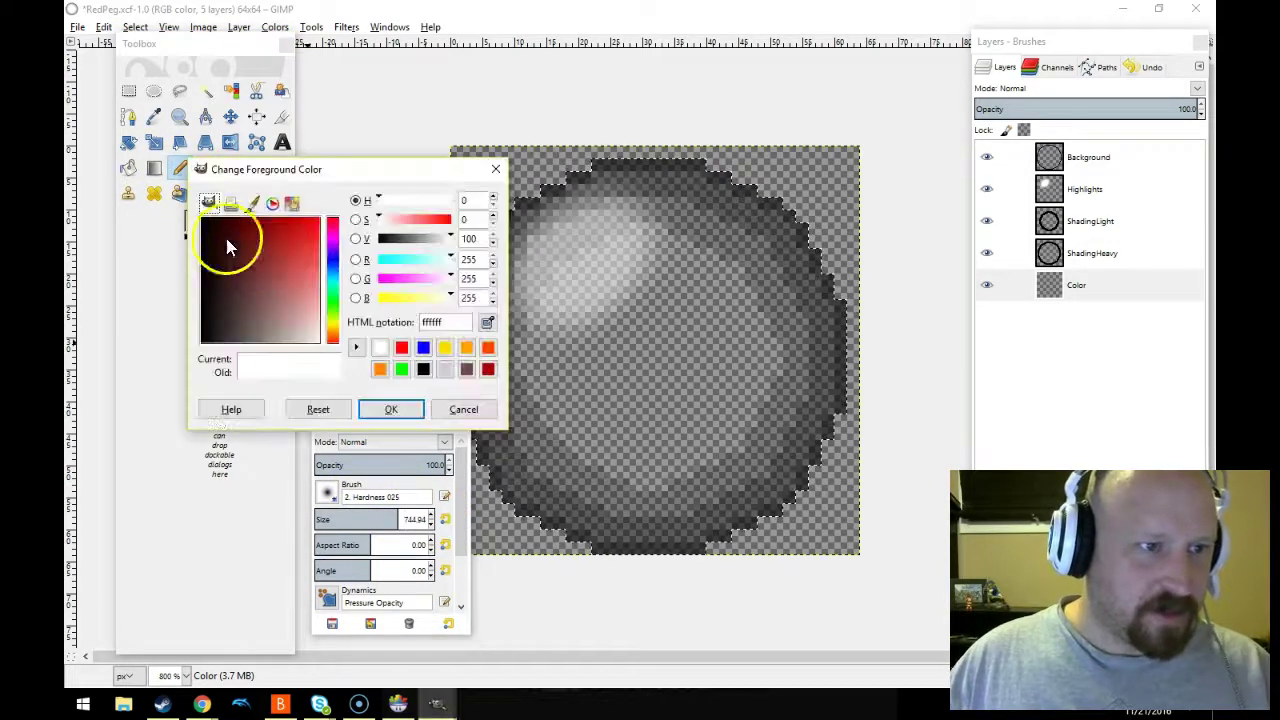
pyautogui.click(423, 347)
pyautogui.click(391, 409)
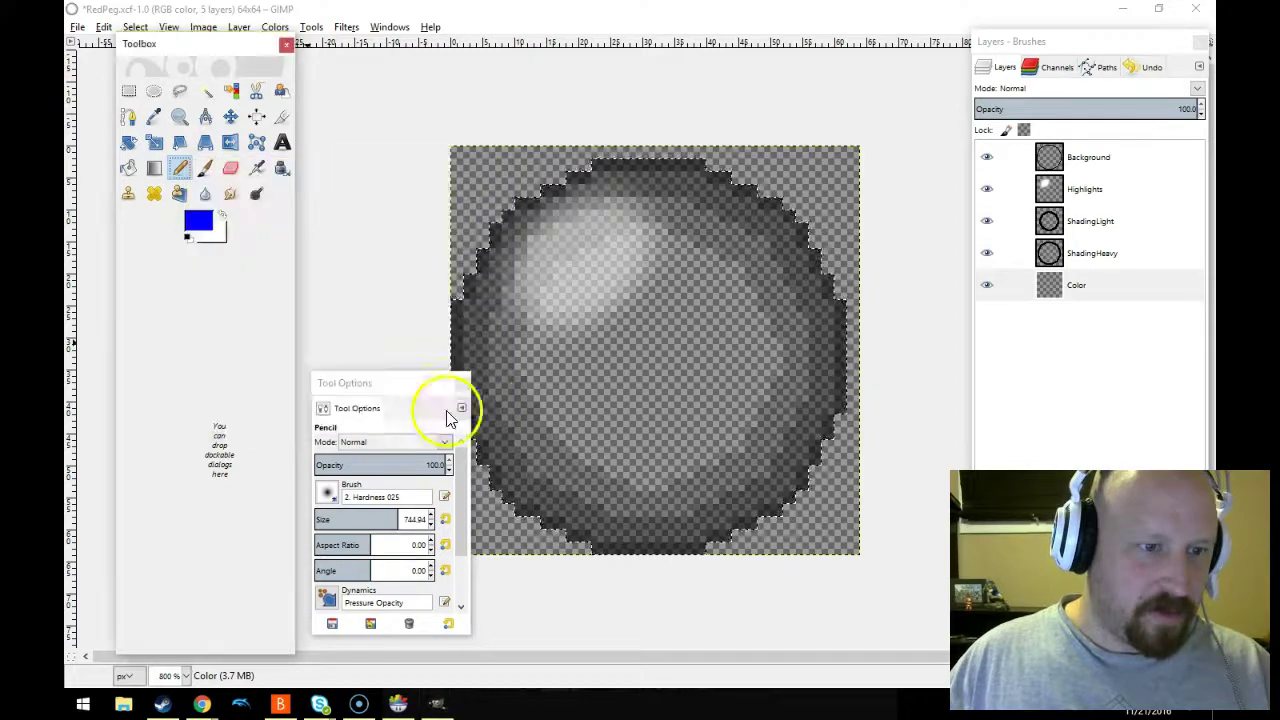
pyautogui.click(480, 320)
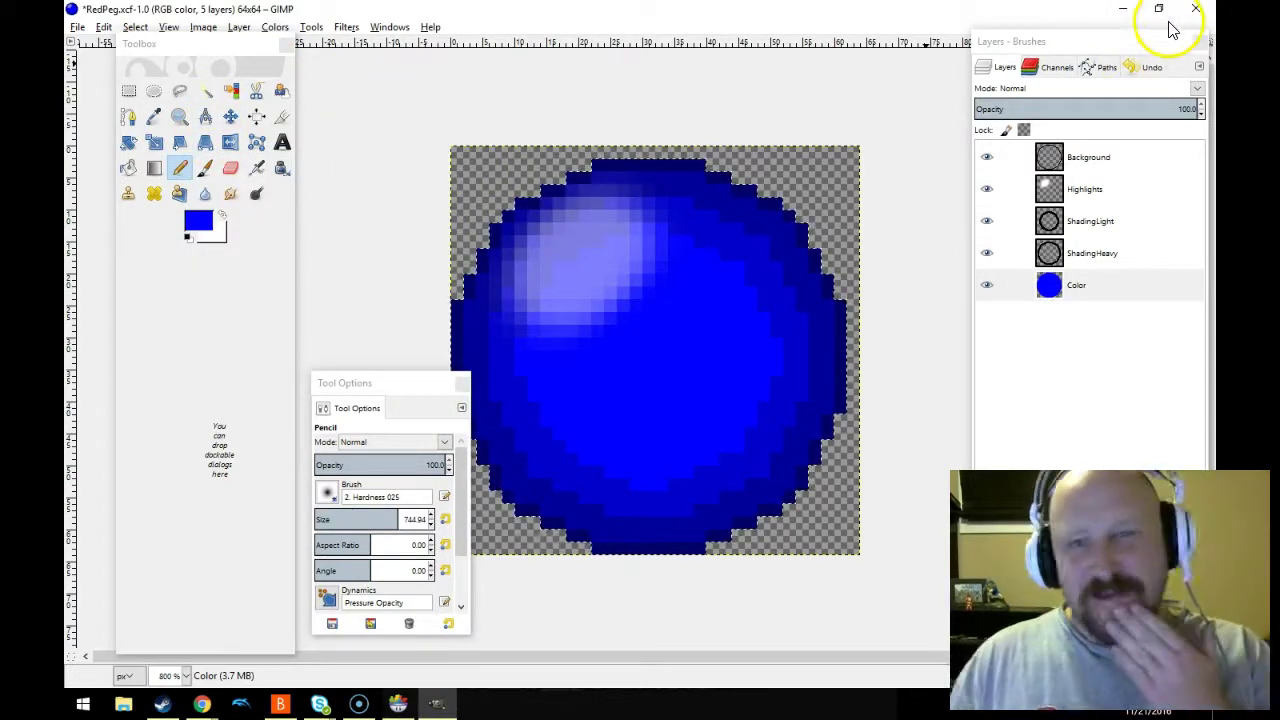
# - Close GIMP without saving the recolored image and show the project's actors in GameSalad
pyautogui.click(1195, 9)
pyautogui.click(657, 429)
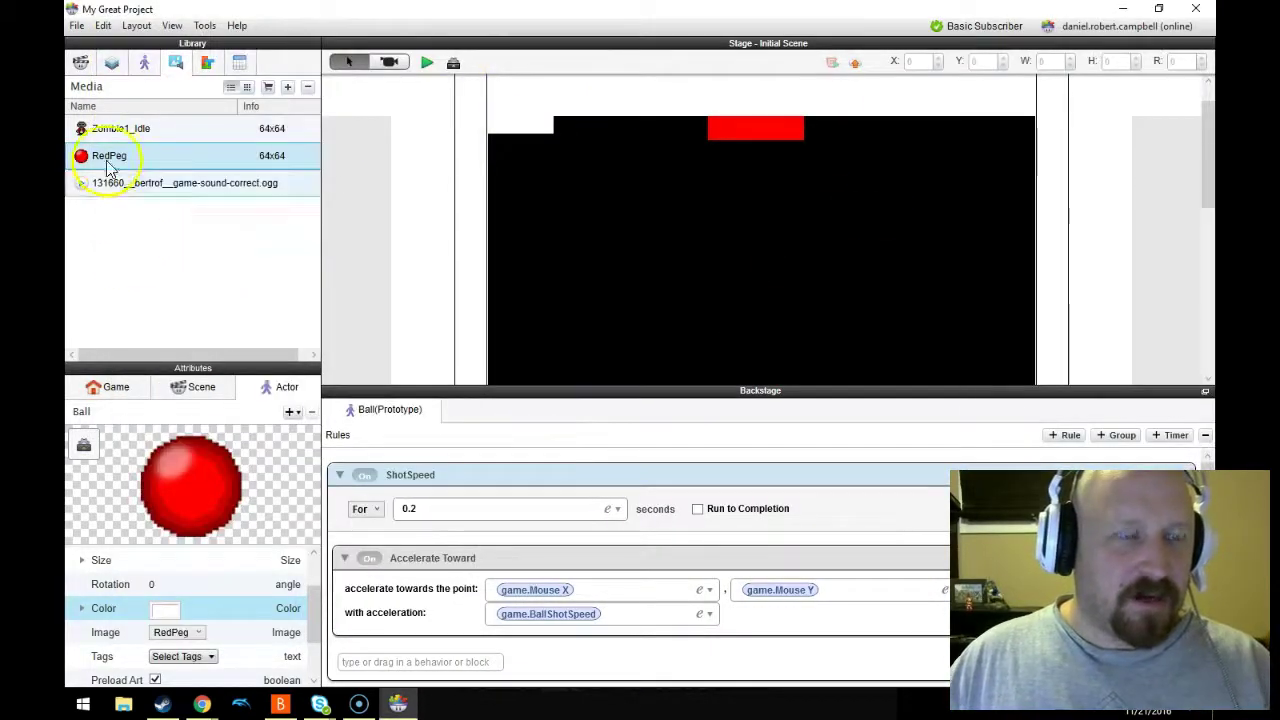
pyautogui.click(144, 62)
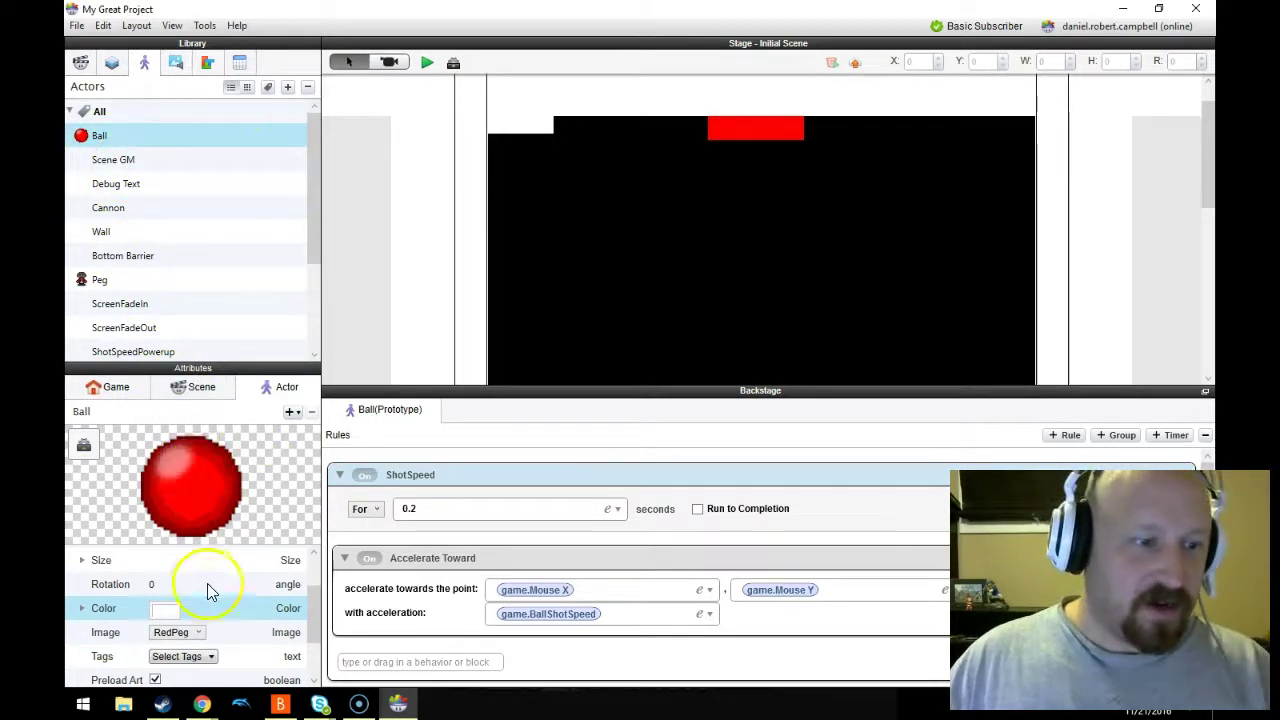
# - Try yellow, dark green, cyan and red in turn as the Ball actor's color attribute
pyautogui.click(165, 608)
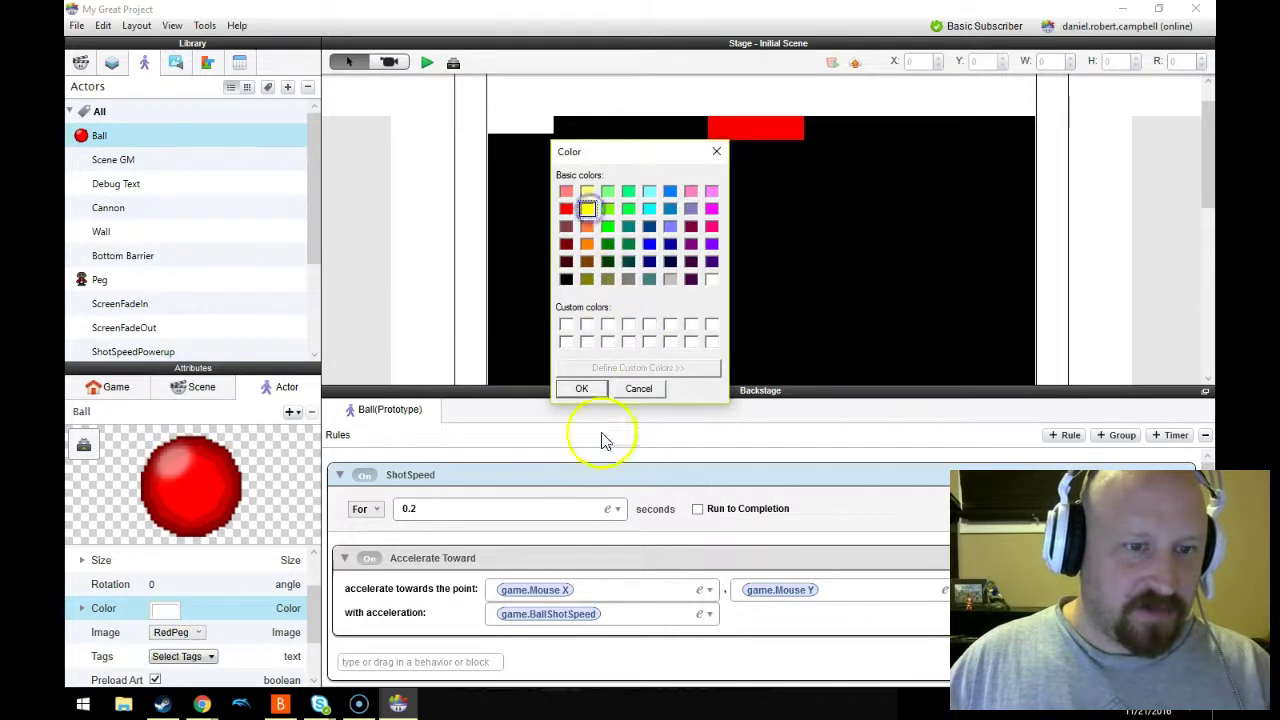
pyautogui.click(581, 388)
pyautogui.click(175, 605)
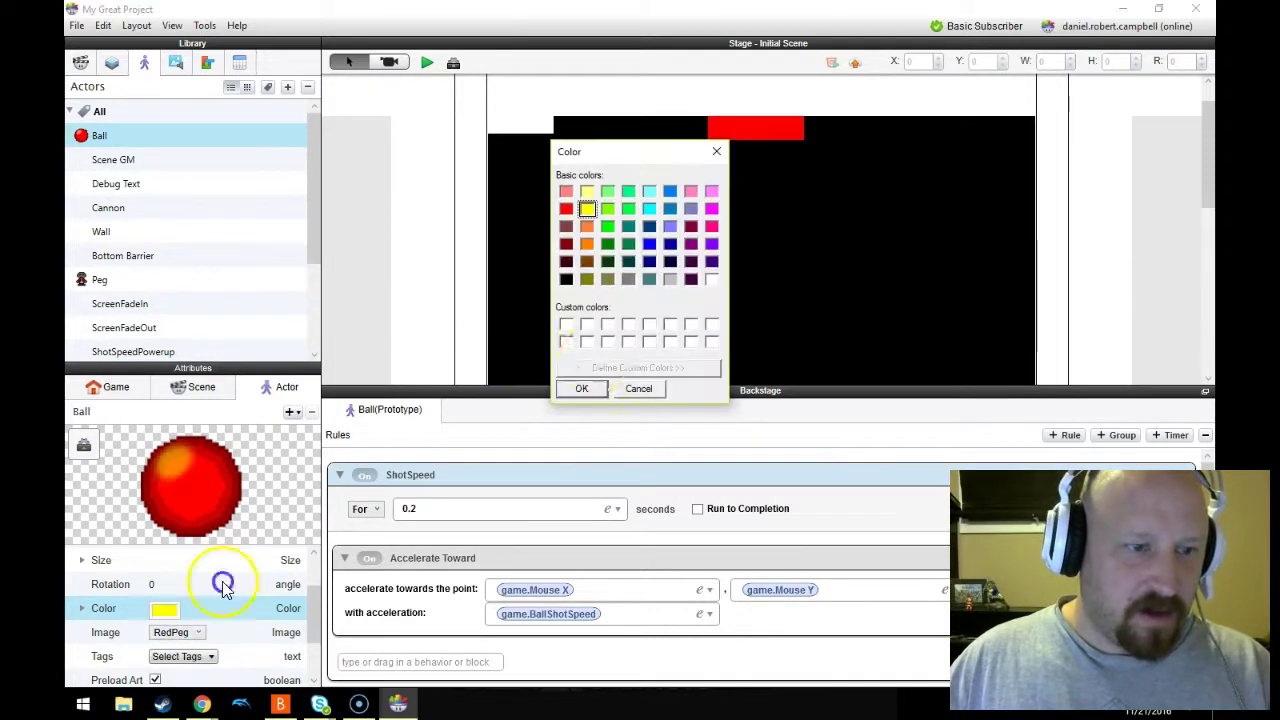
pyautogui.click(605, 388)
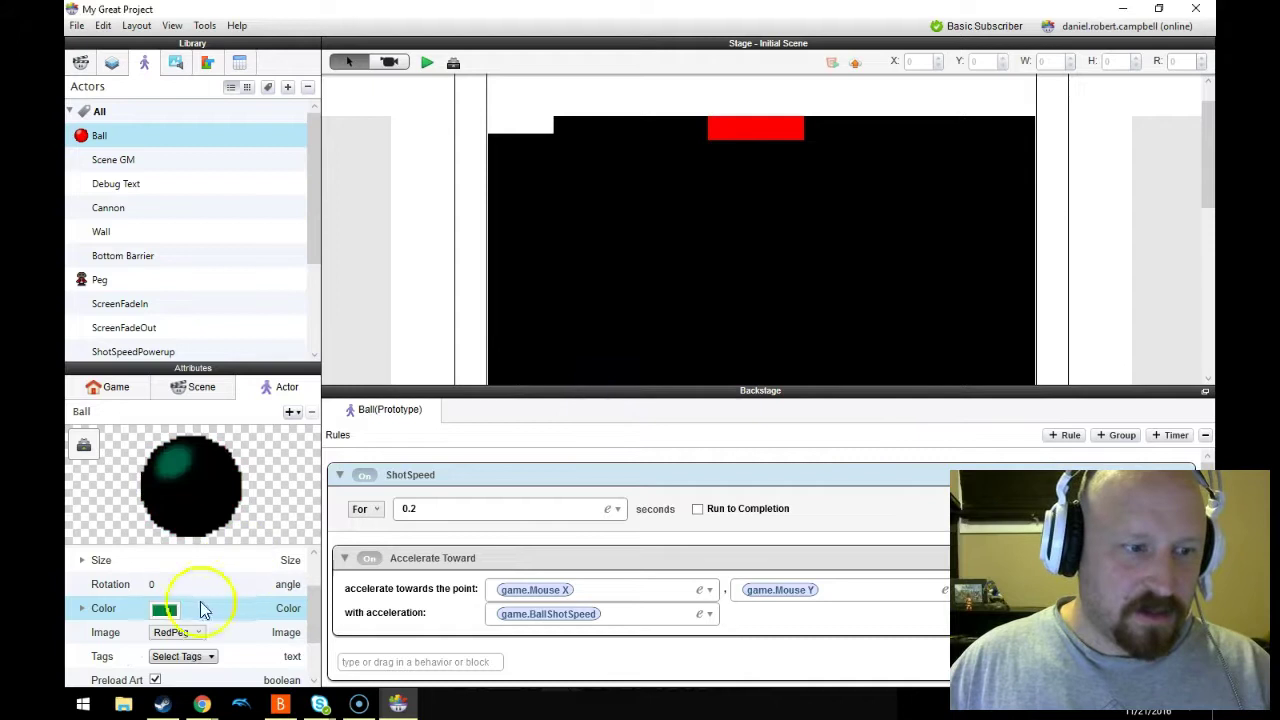
pyautogui.click(174, 608)
pyautogui.click(584, 389)
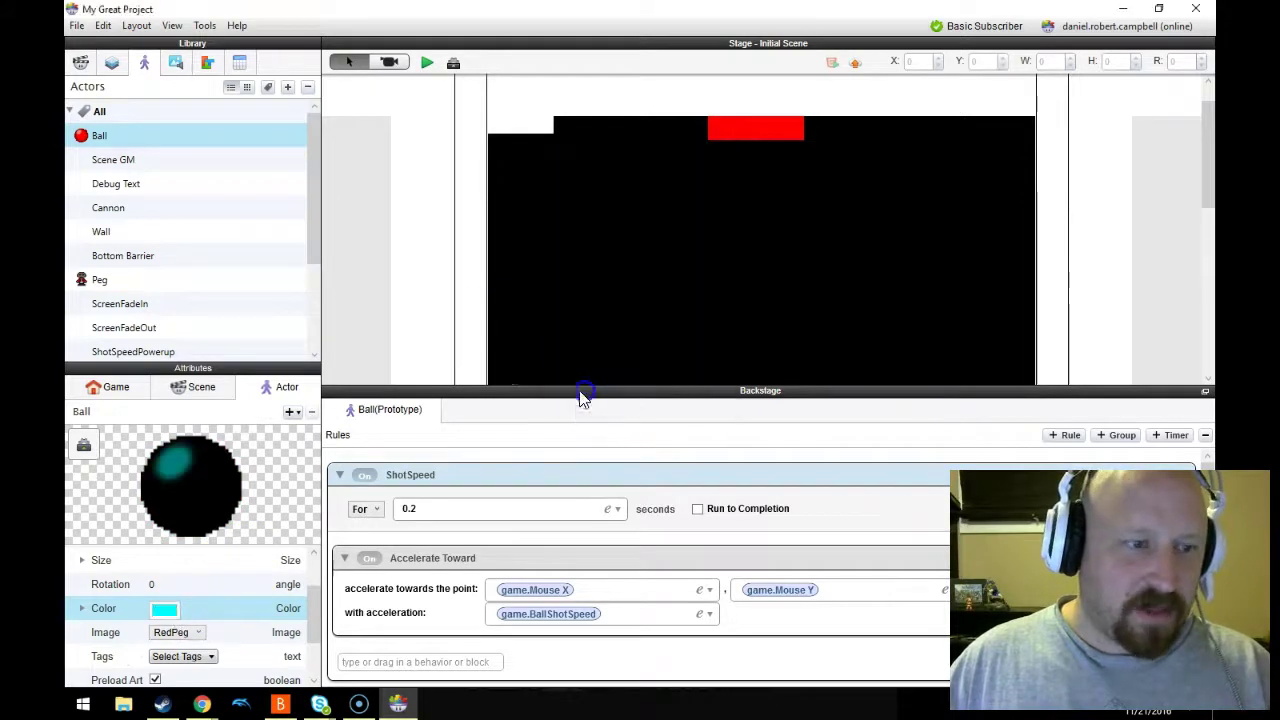
pyautogui.click(176, 610)
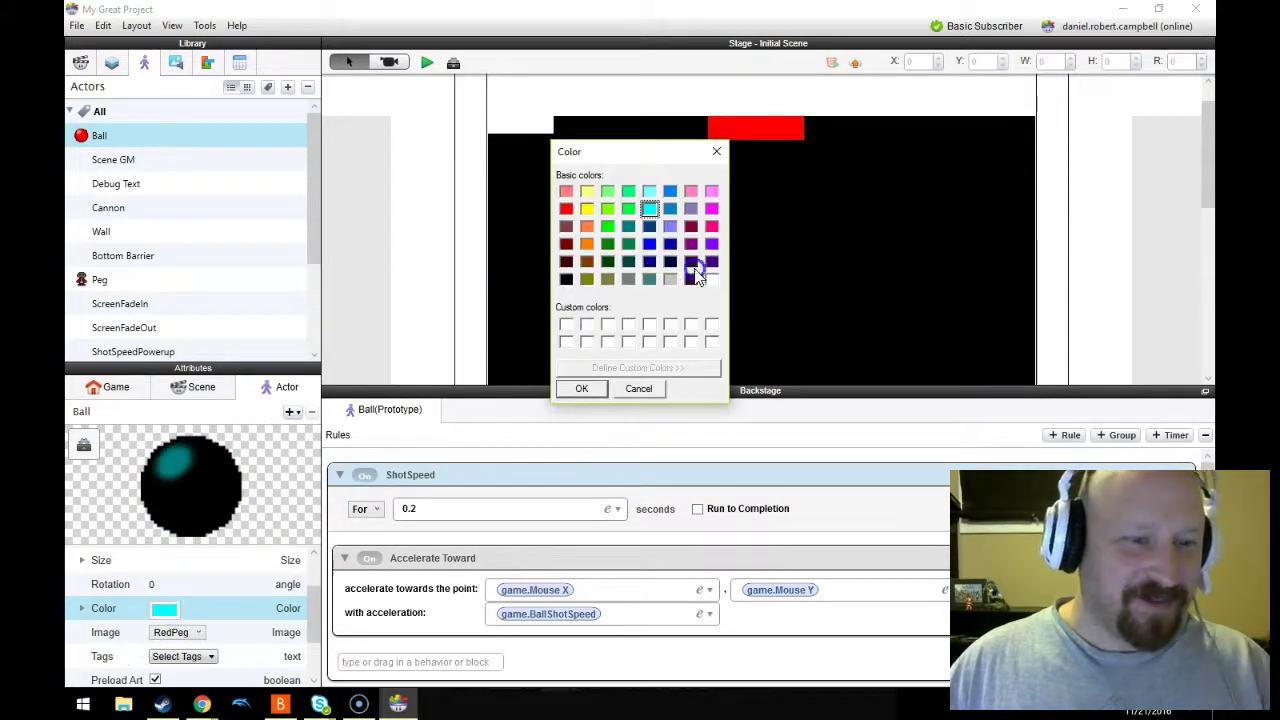
pyautogui.click(583, 390)
# - Set the Ball actor's color attribute to yellow
pyautogui.click(168, 609)
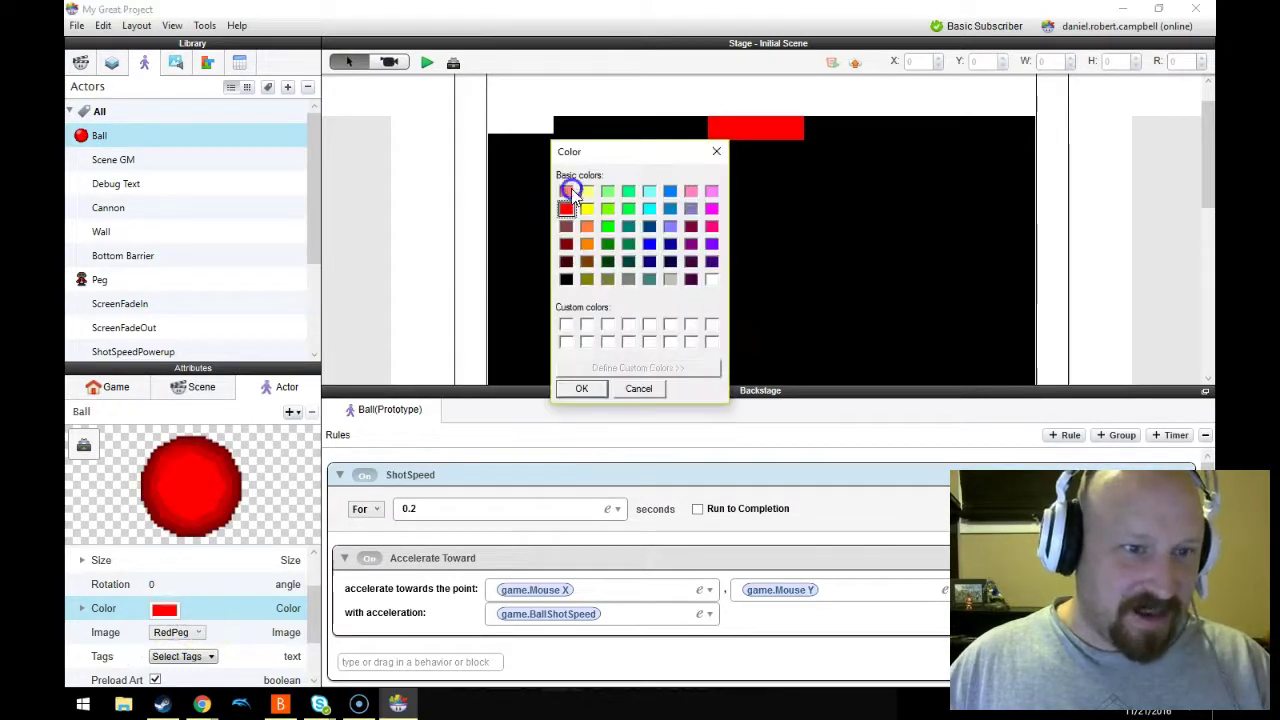
pyautogui.click(587, 207)
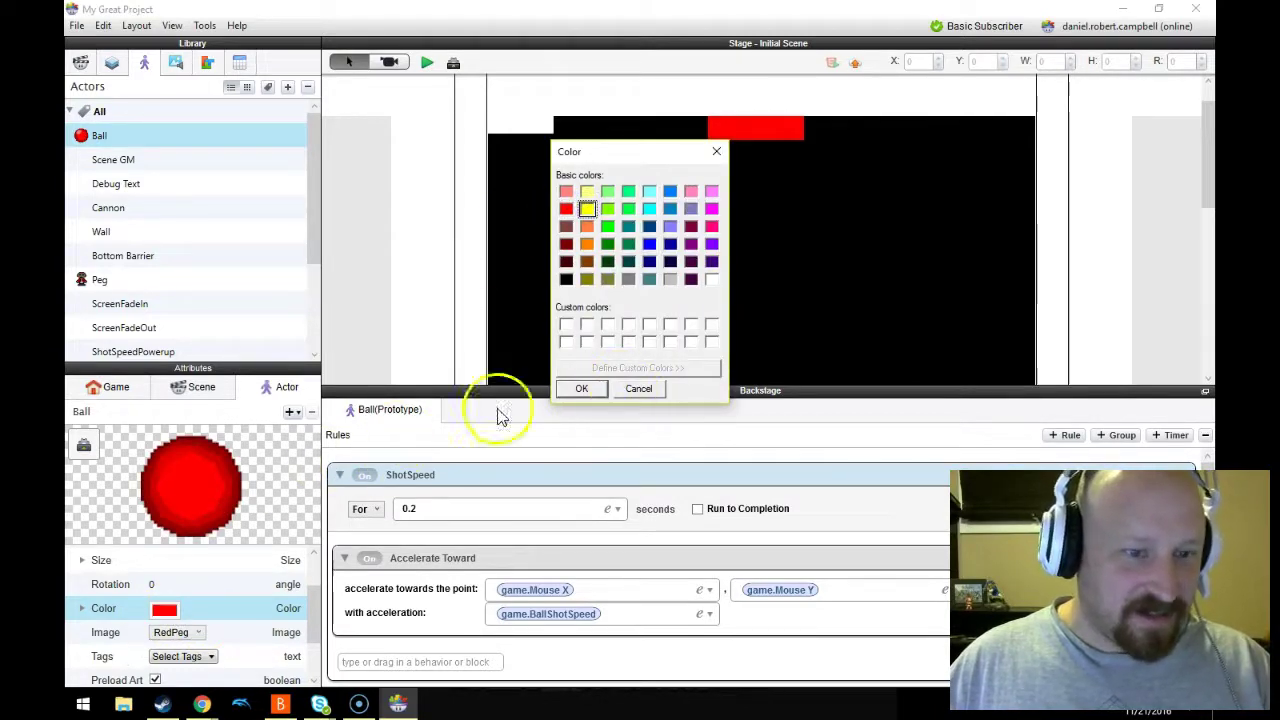
pyautogui.click(603, 388)
# - Reset the Ball actor's color attribute to white
pyautogui.click(168, 609)
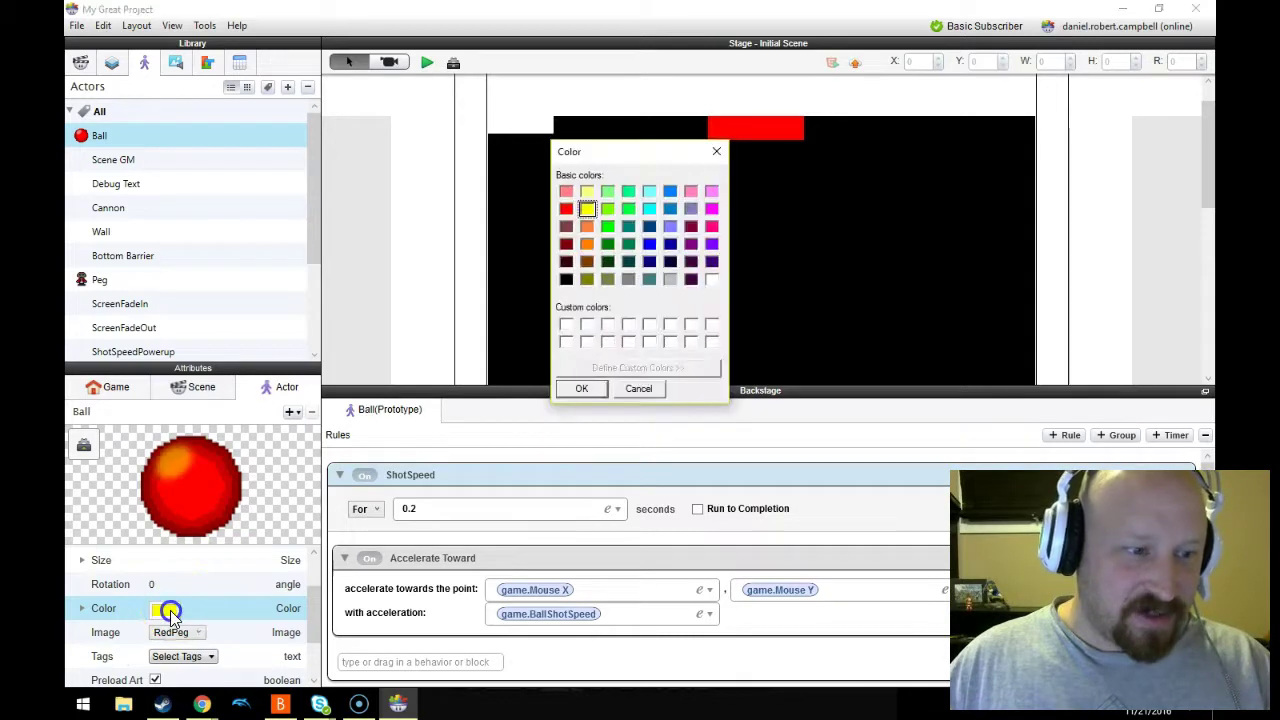
pyautogui.click(712, 279)
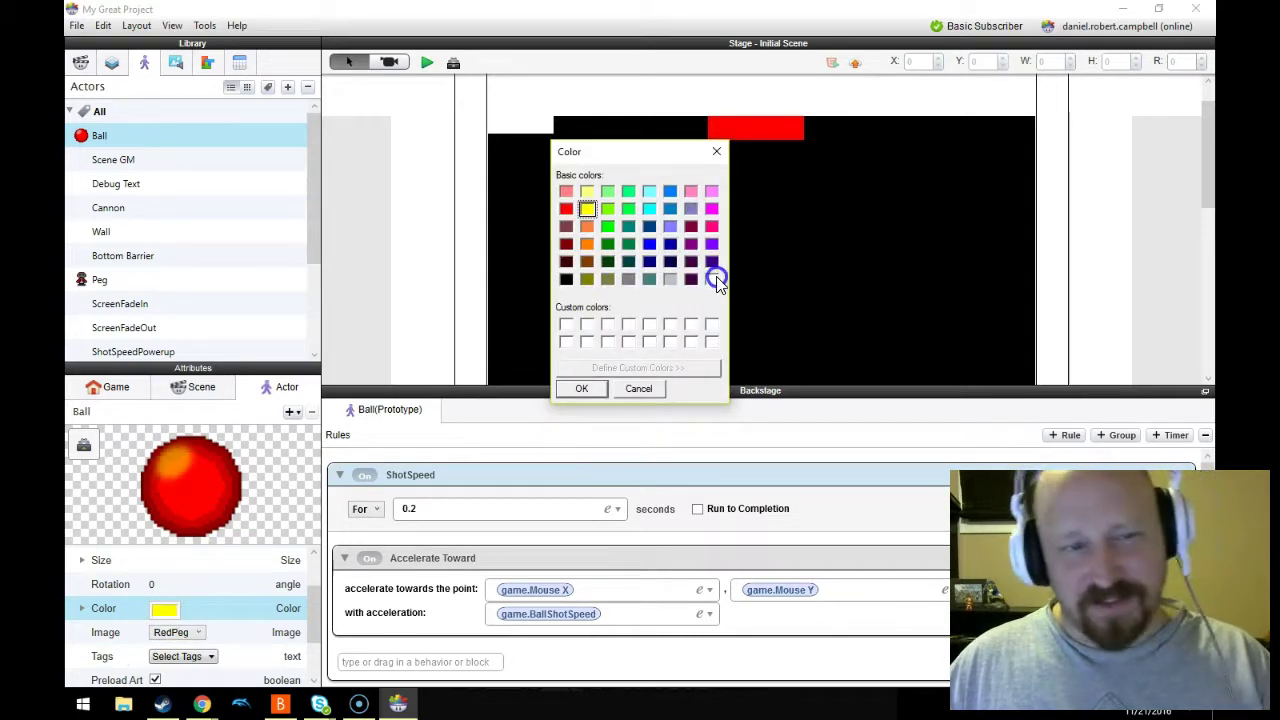
pyautogui.click(584, 390)
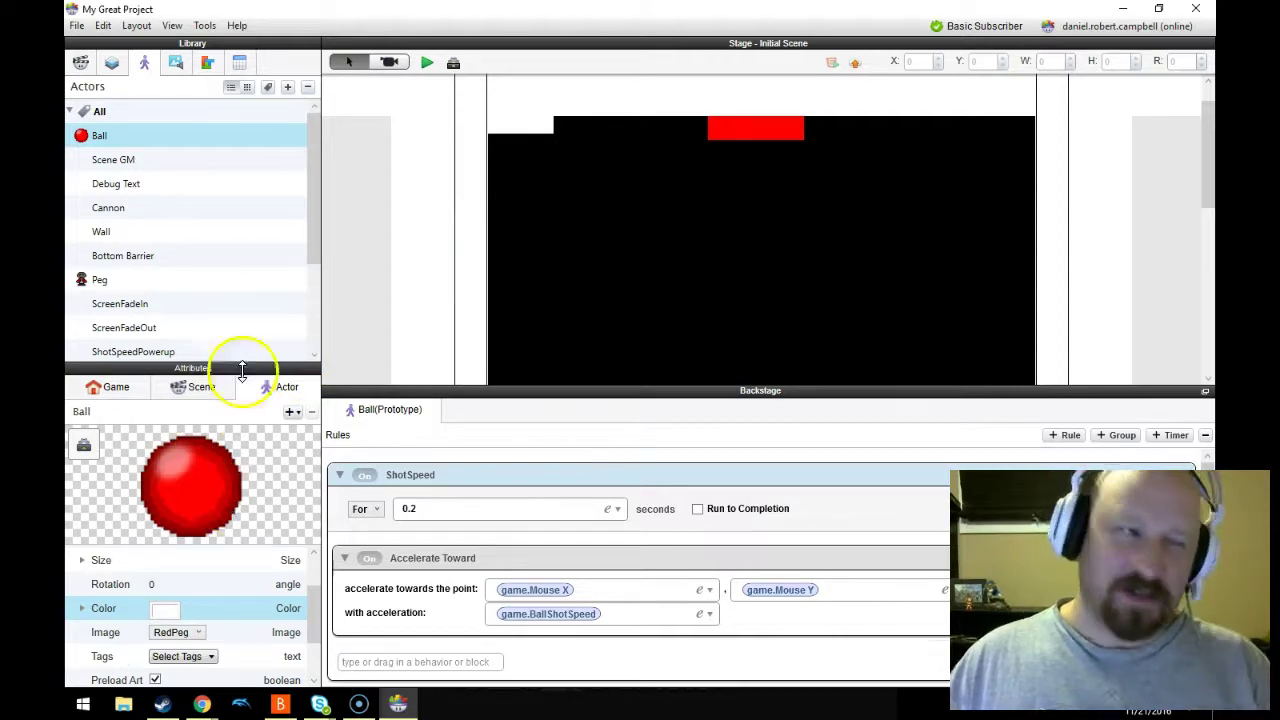
pyautogui.click(222, 608)
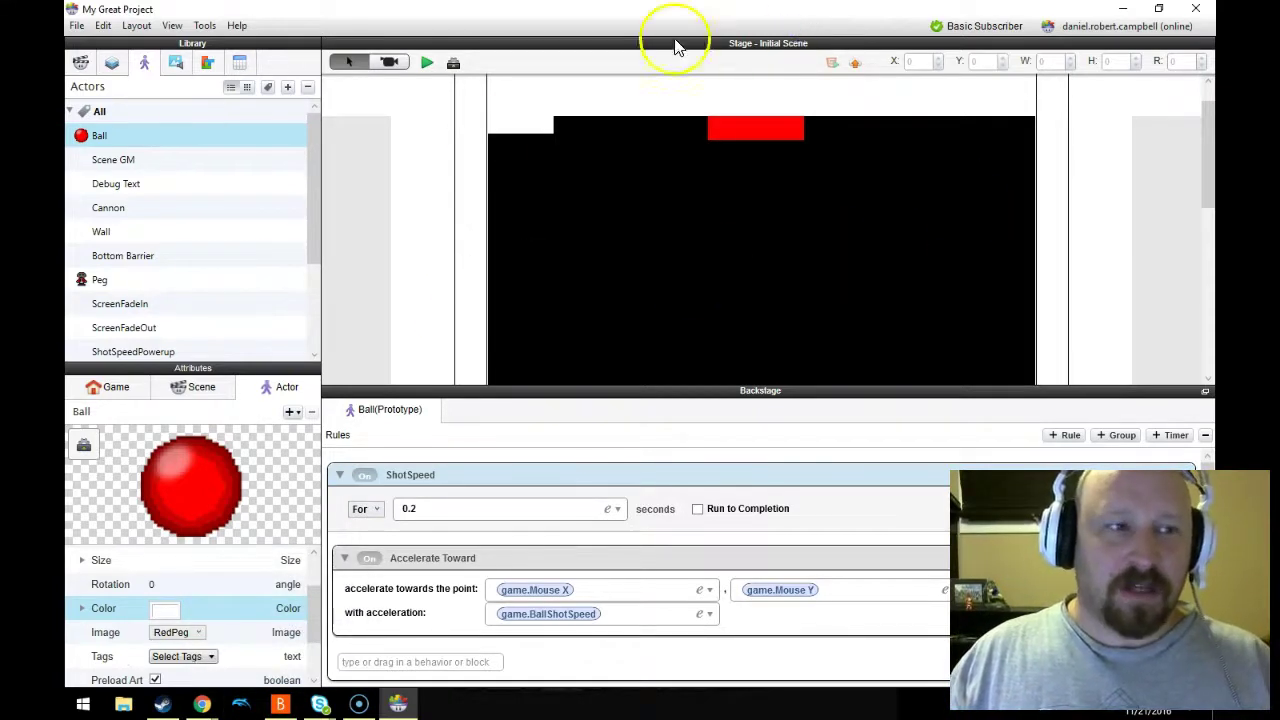
pyautogui.click(345, 186)
pyautogui.scroll(1, 503, 278)
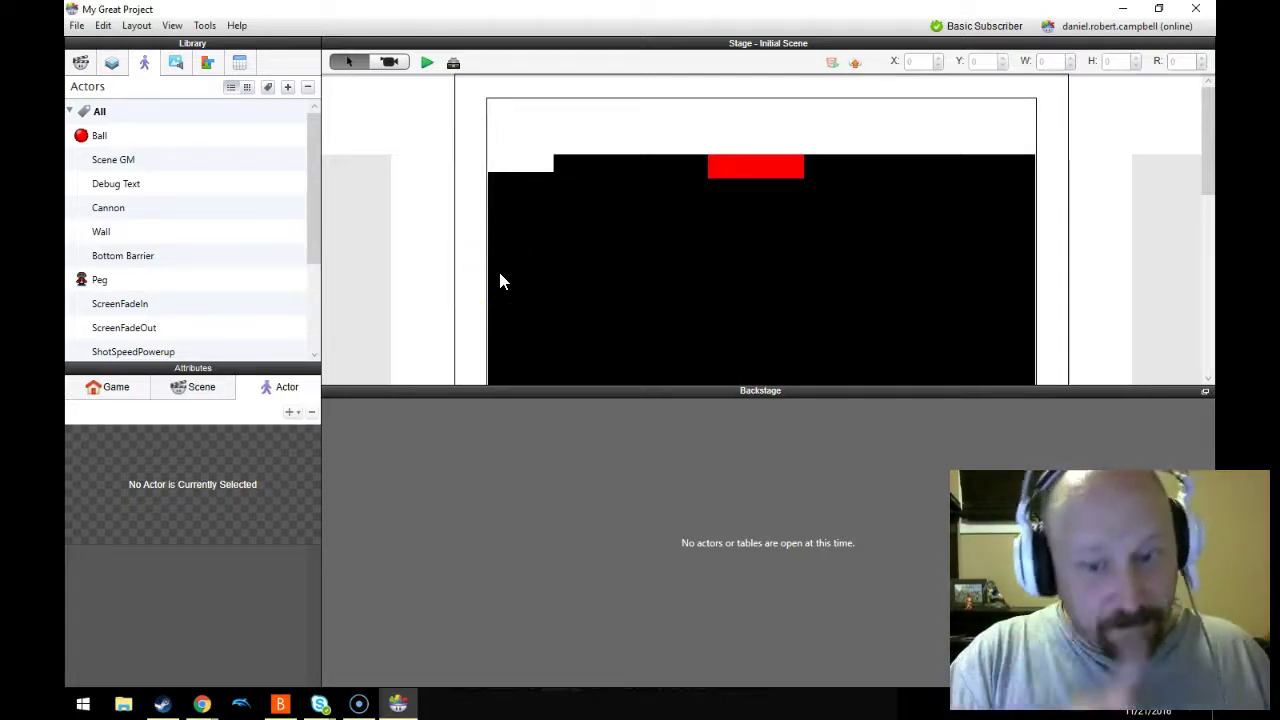
pyautogui.moveTo(501, 277)
pyautogui.mouseDown()
pyautogui.moveTo(500, 243)
pyautogui.moveTo(388, 232)
pyautogui.mouseUp()
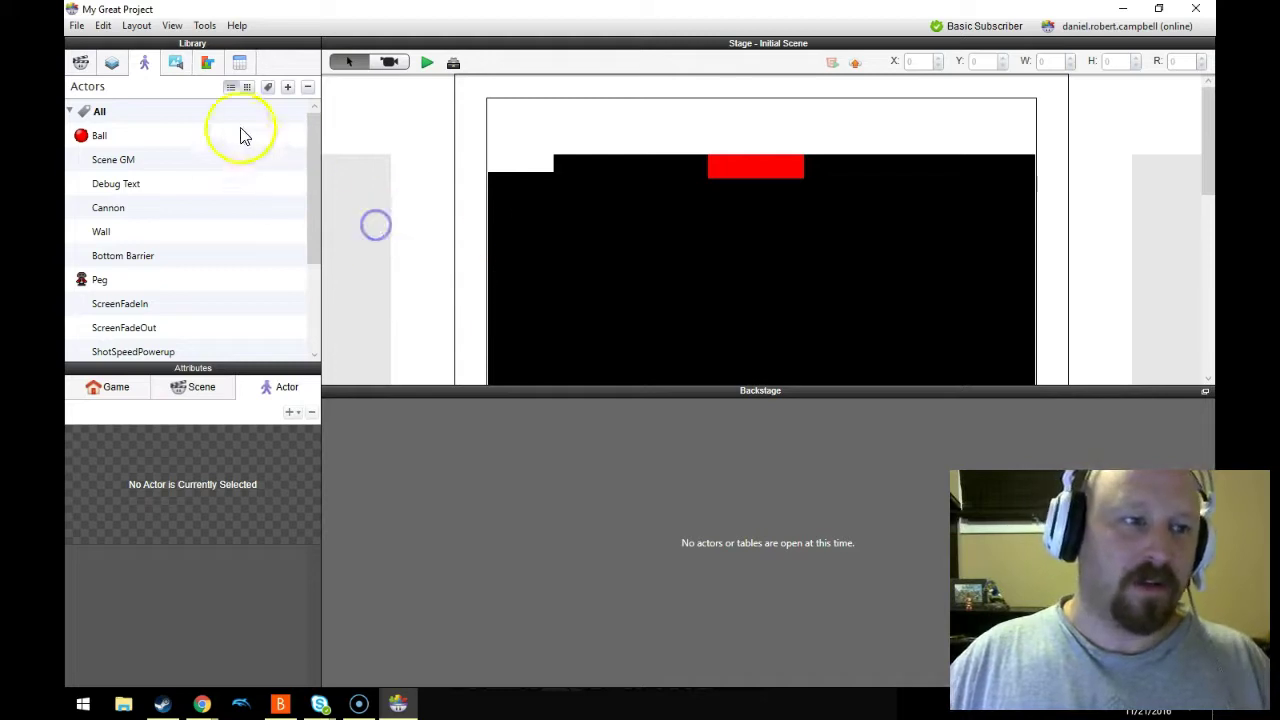
pyautogui.click(175, 63)
pyautogui.click(134, 164)
pyautogui.click(145, 65)
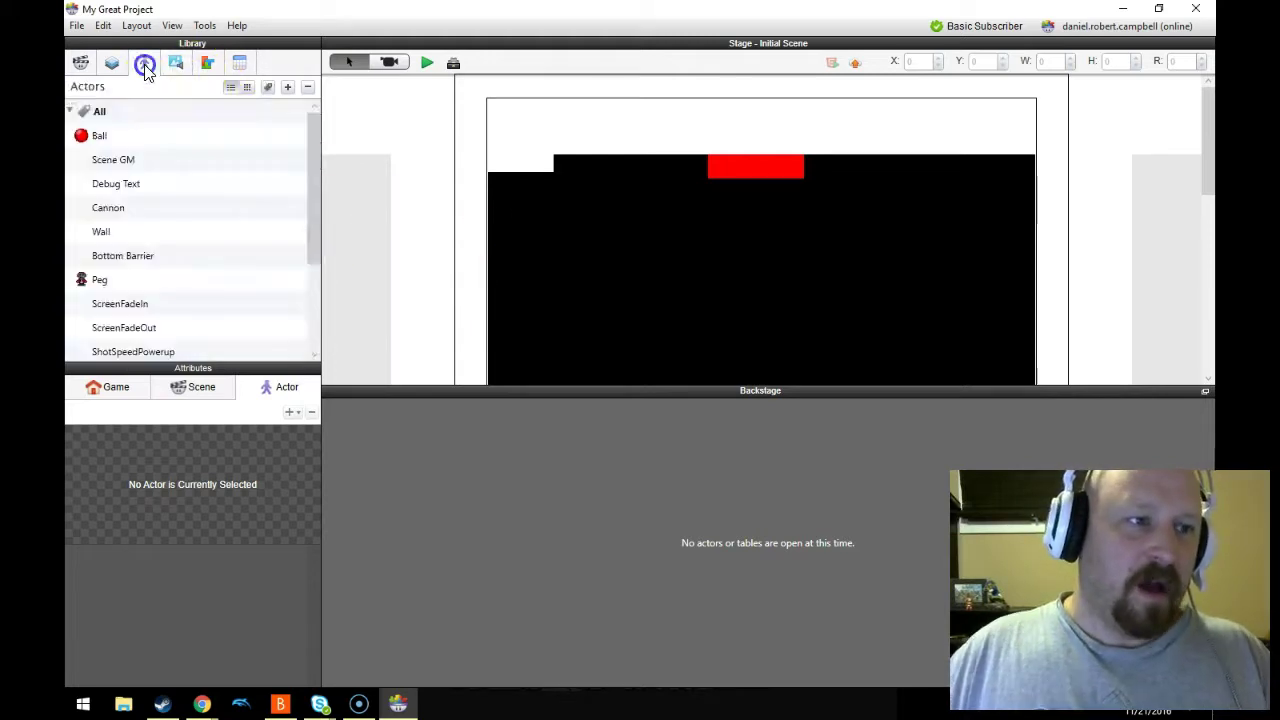
pyautogui.click(152, 160)
pyautogui.click(147, 183)
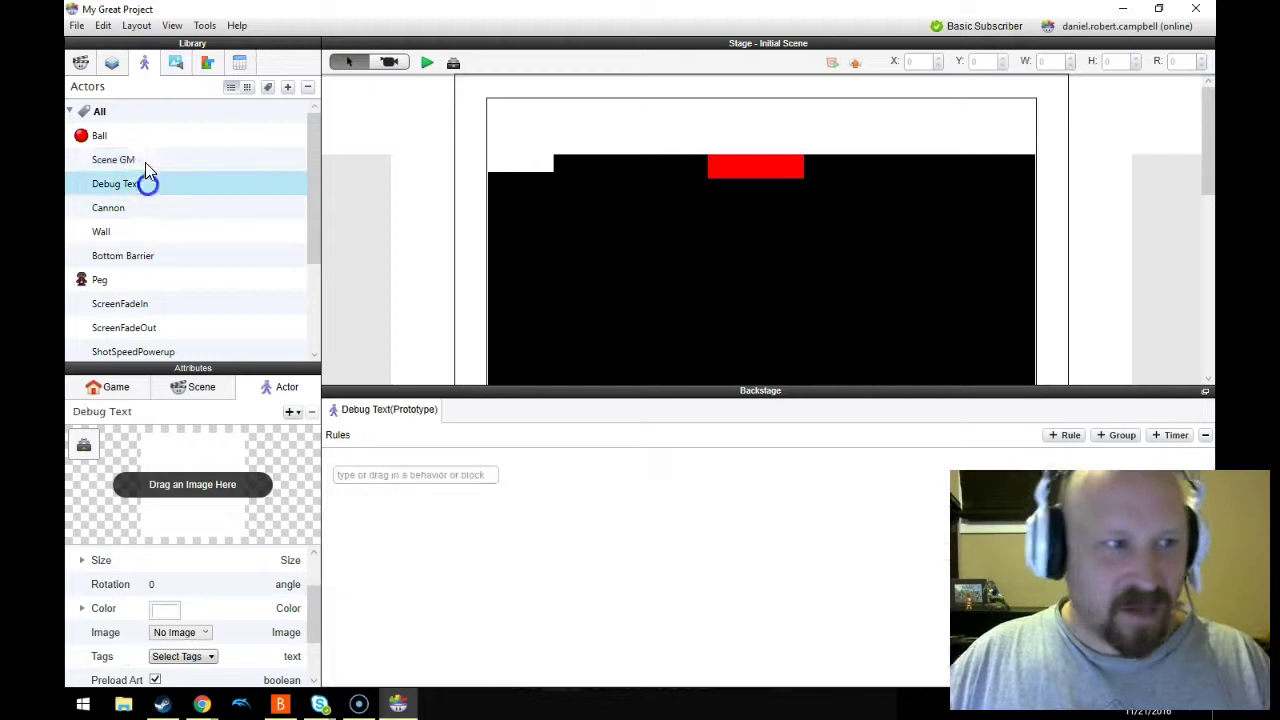
# - Select RedPeg in the project's media and examine the RedPeg.png file's size and size on disk in File Explorer
pyautogui.click(175, 63)
pyautogui.click(110, 155)
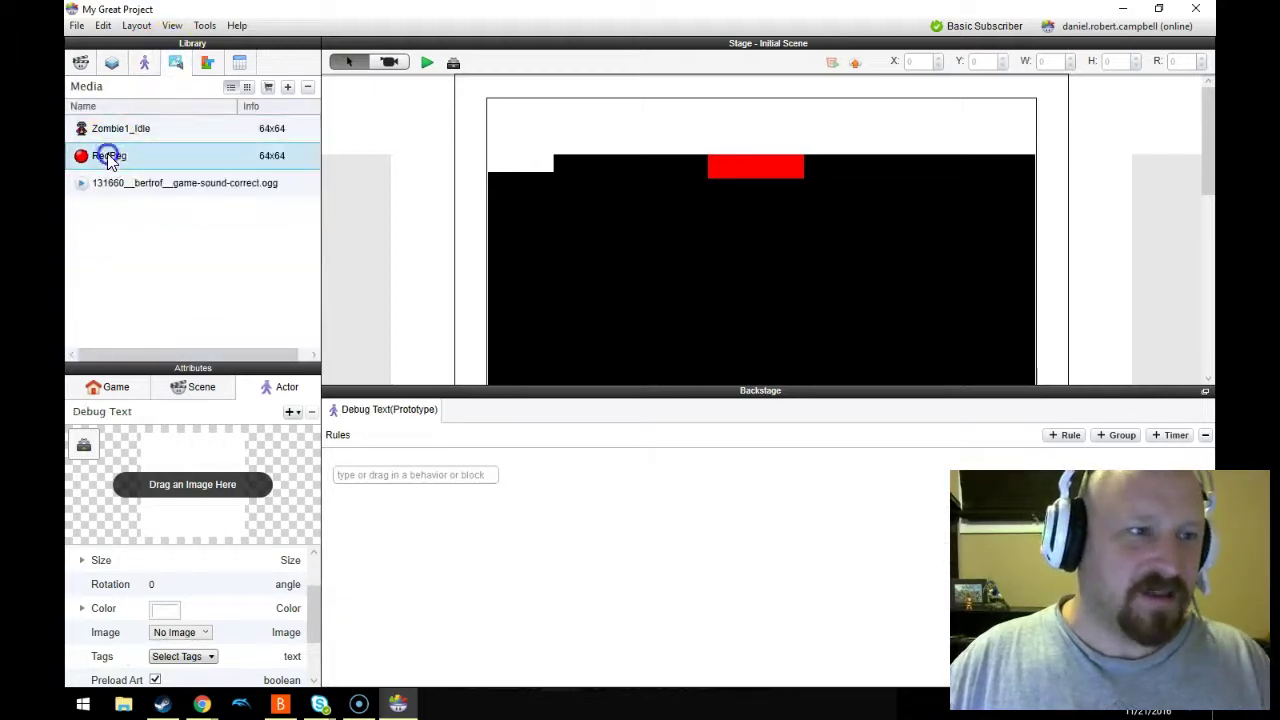
pyautogui.click(128, 700)
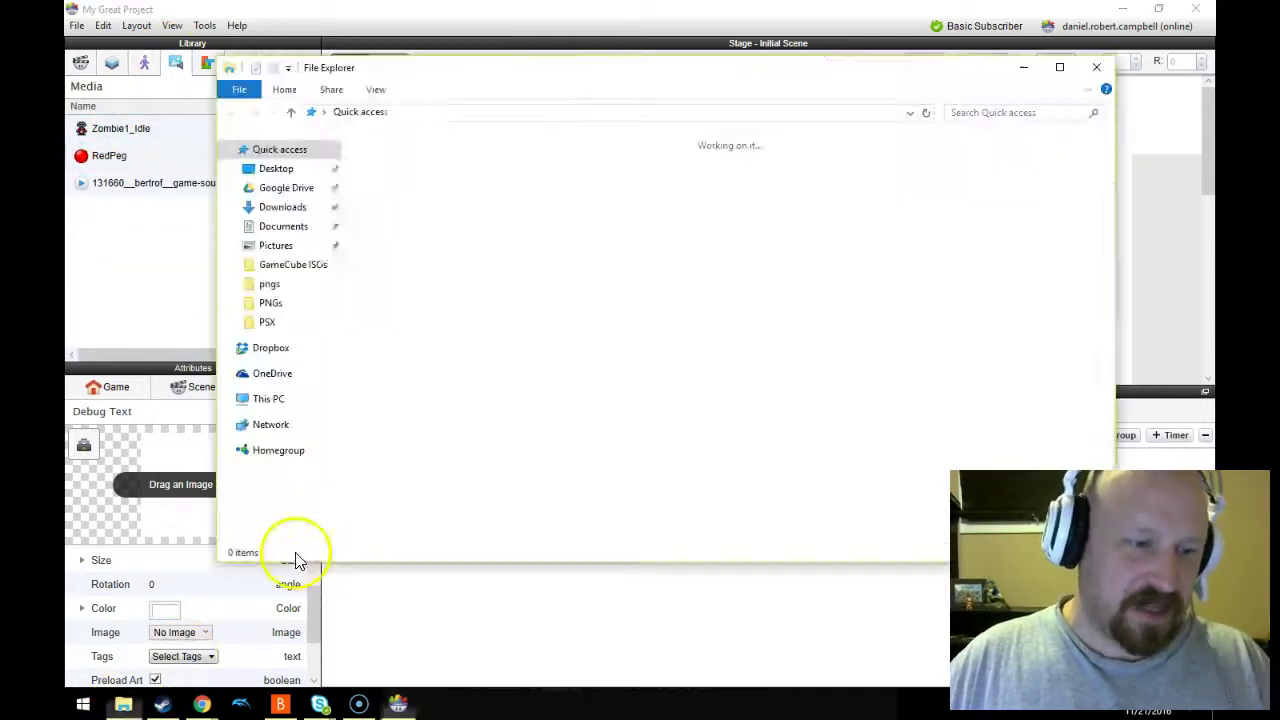
pyautogui.click(418, 360)
pyautogui.rightClick(418, 365)
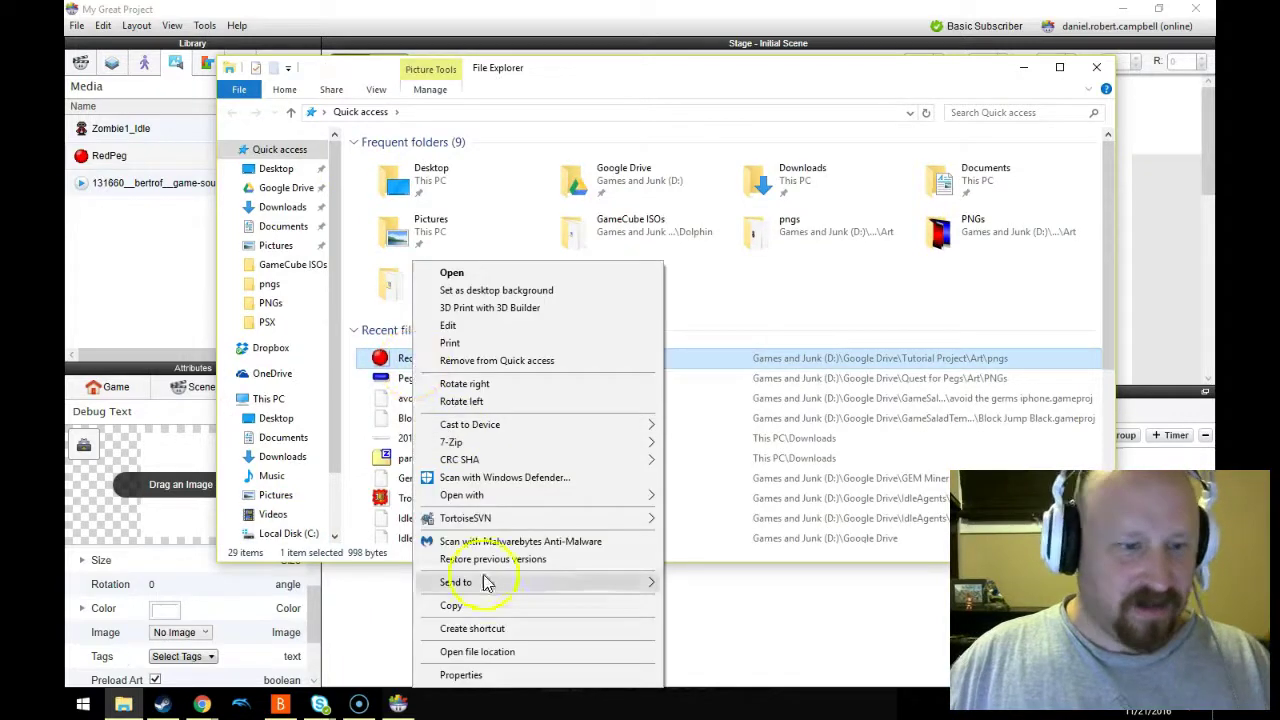
pyautogui.click(486, 676)
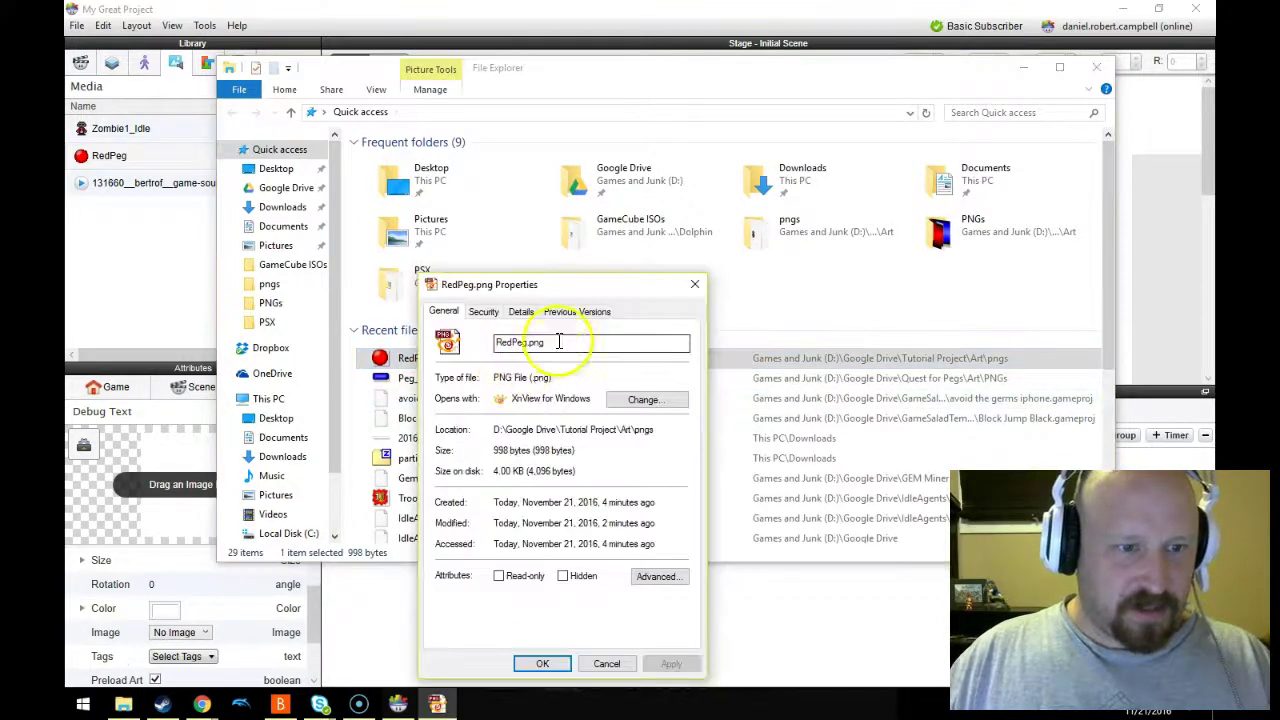
pyautogui.moveTo(567, 290); pyautogui.dragTo(514, 179)
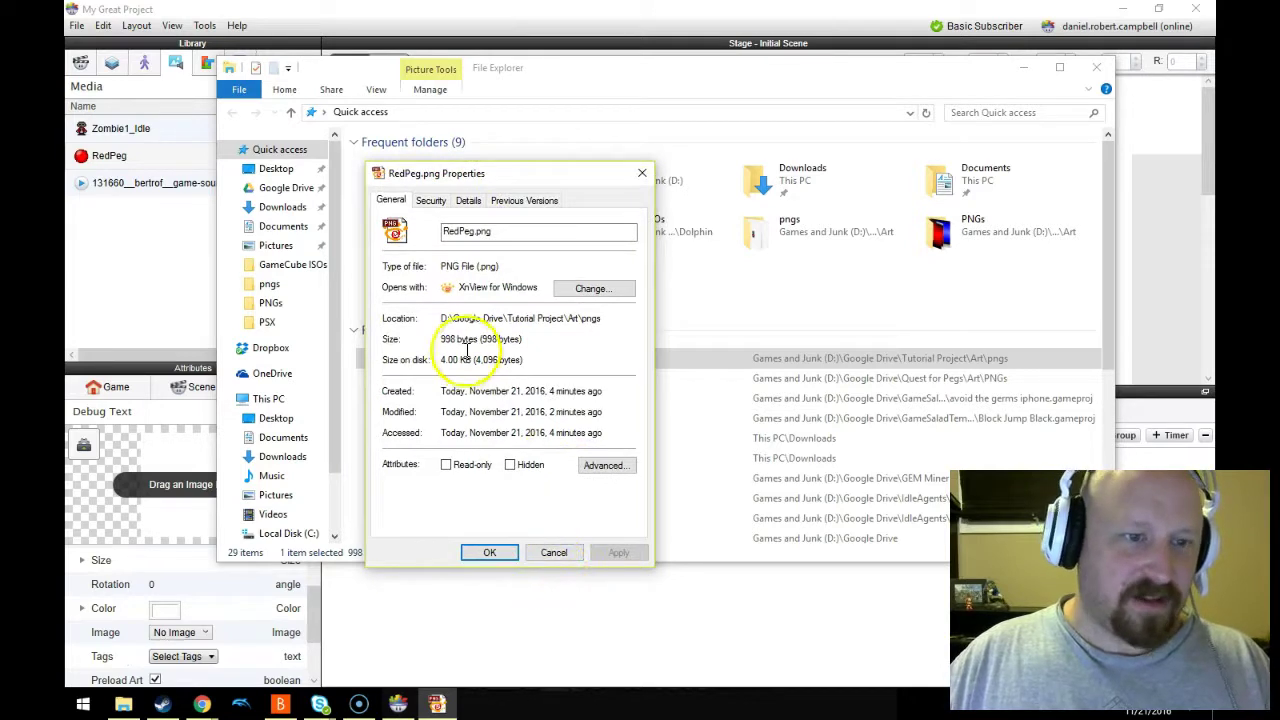
pyautogui.moveTo(474, 360); pyautogui.dragTo(508, 364)
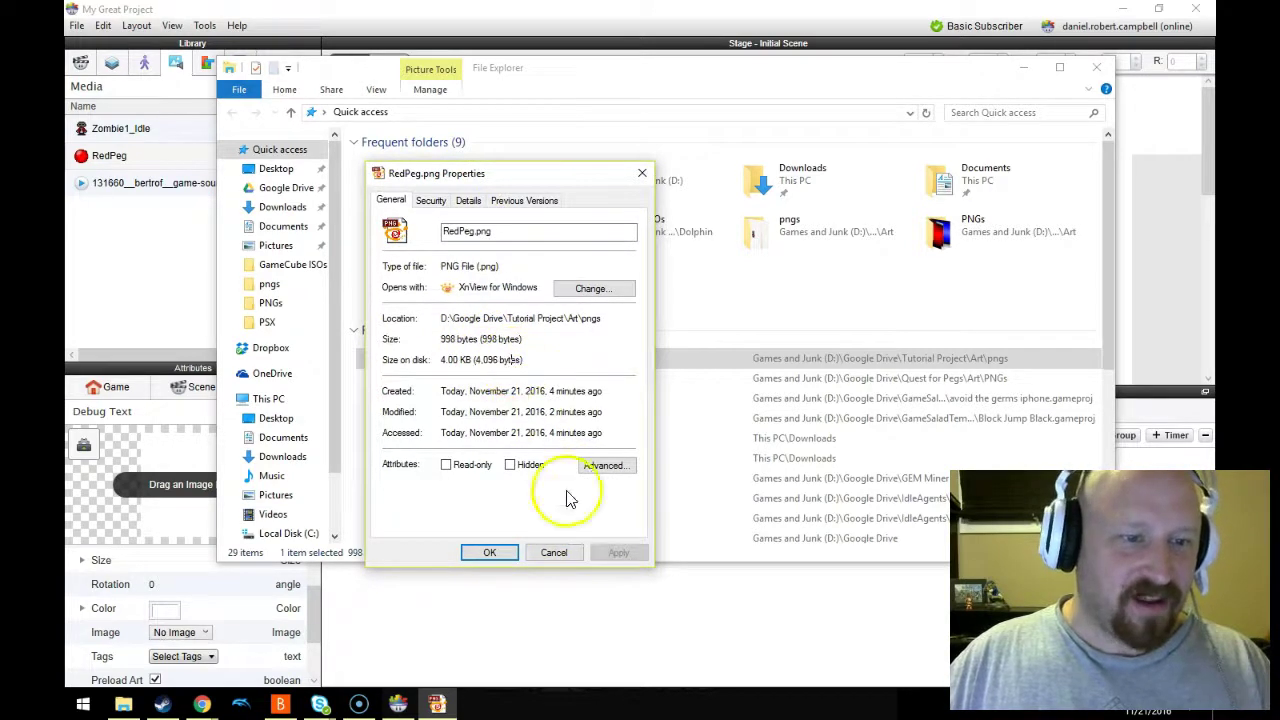
pyautogui.click(560, 554)
pyautogui.click(1093, 70)
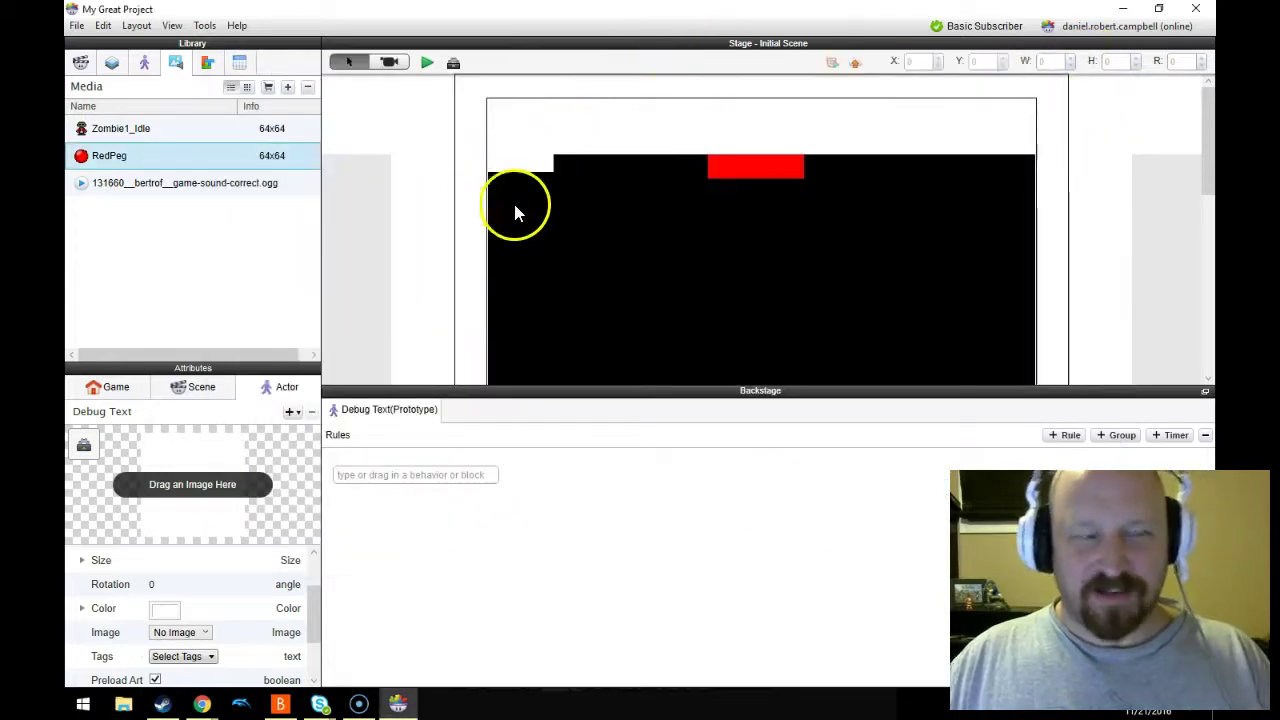
# - Preview the game and return to the editor
pyautogui.click(426, 62)
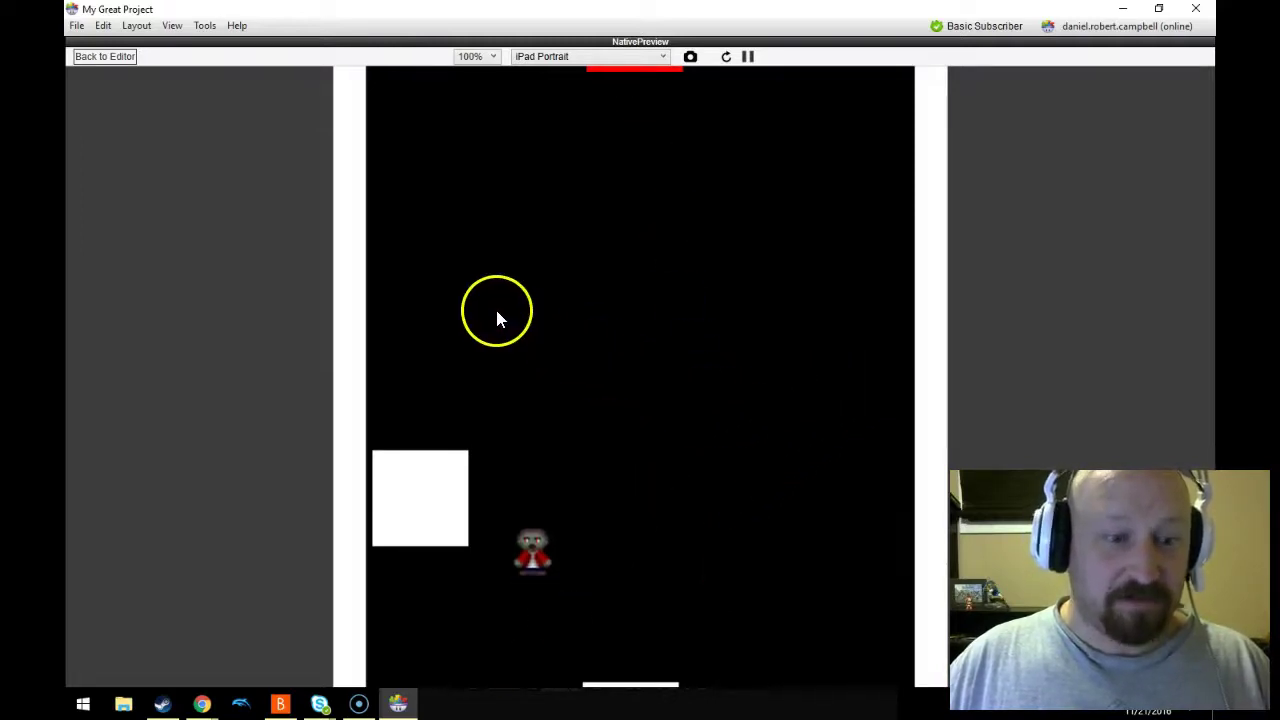
pyautogui.click(104, 57)
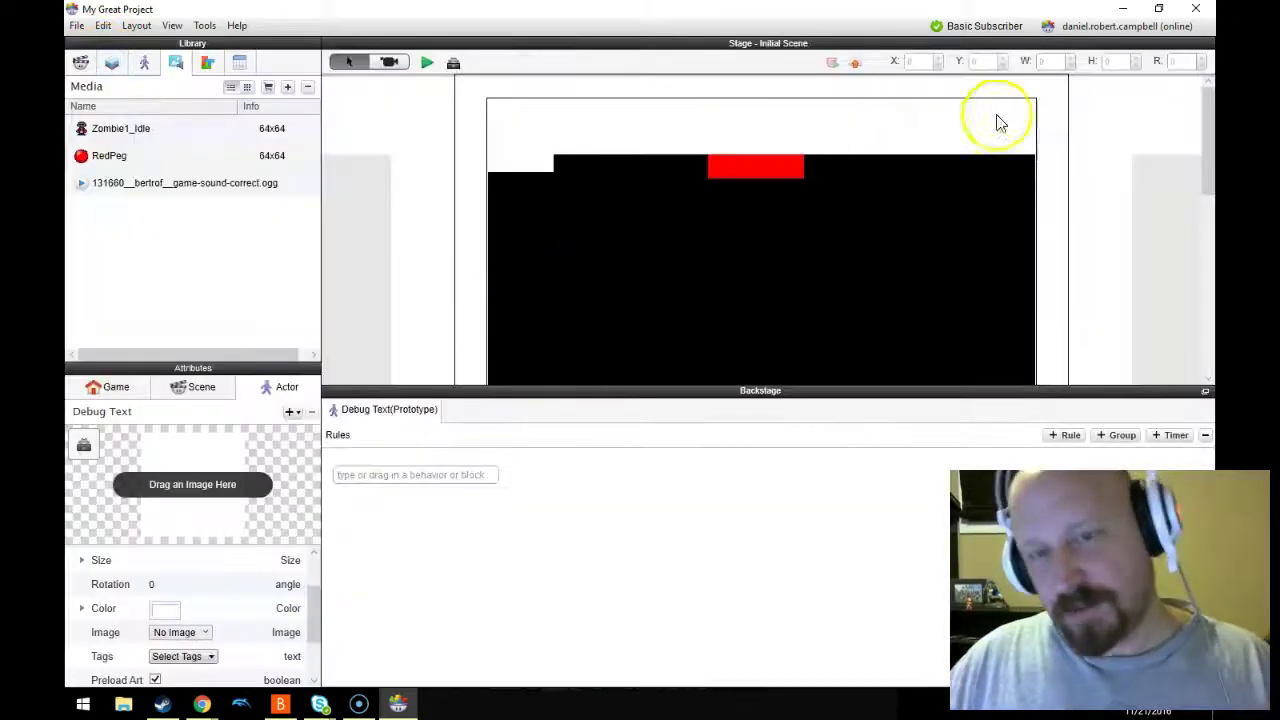
# - Open the BallSpawner actor prototype and select its instance near the bottom edge of the scene
pyautogui.click(144, 62)
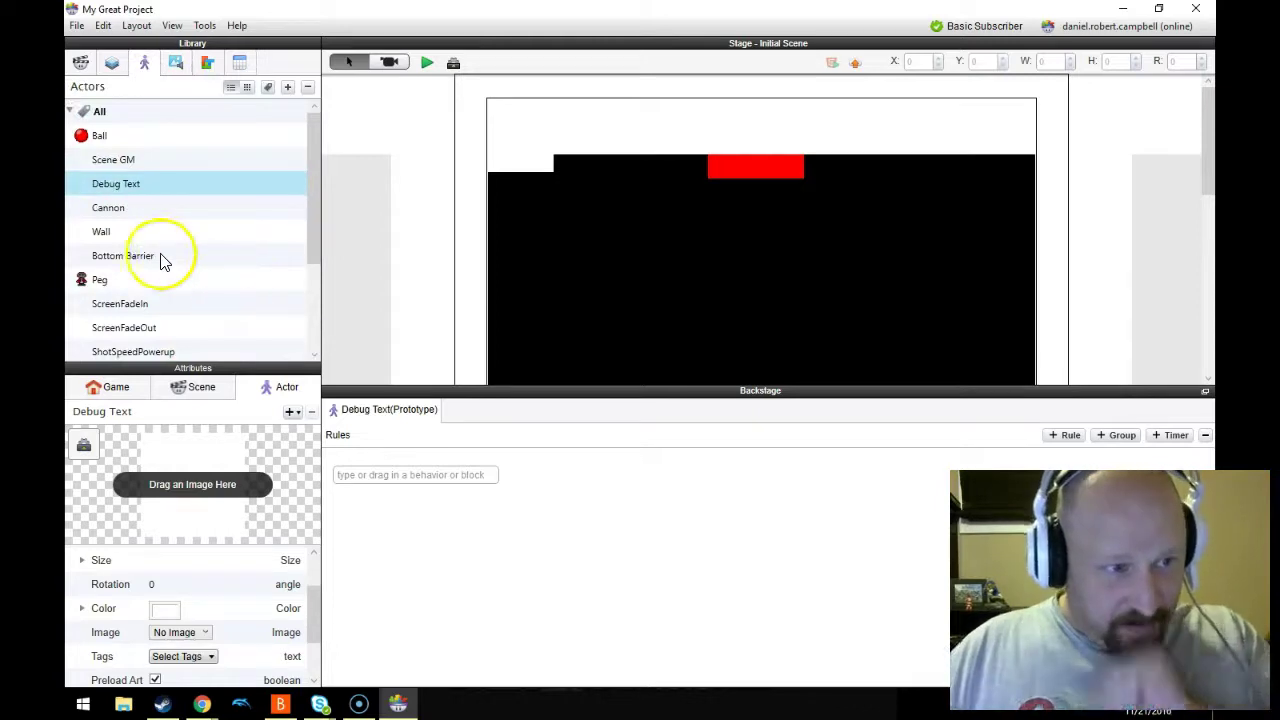
pyautogui.scroll(-3, 164, 261)
pyautogui.click(131, 309)
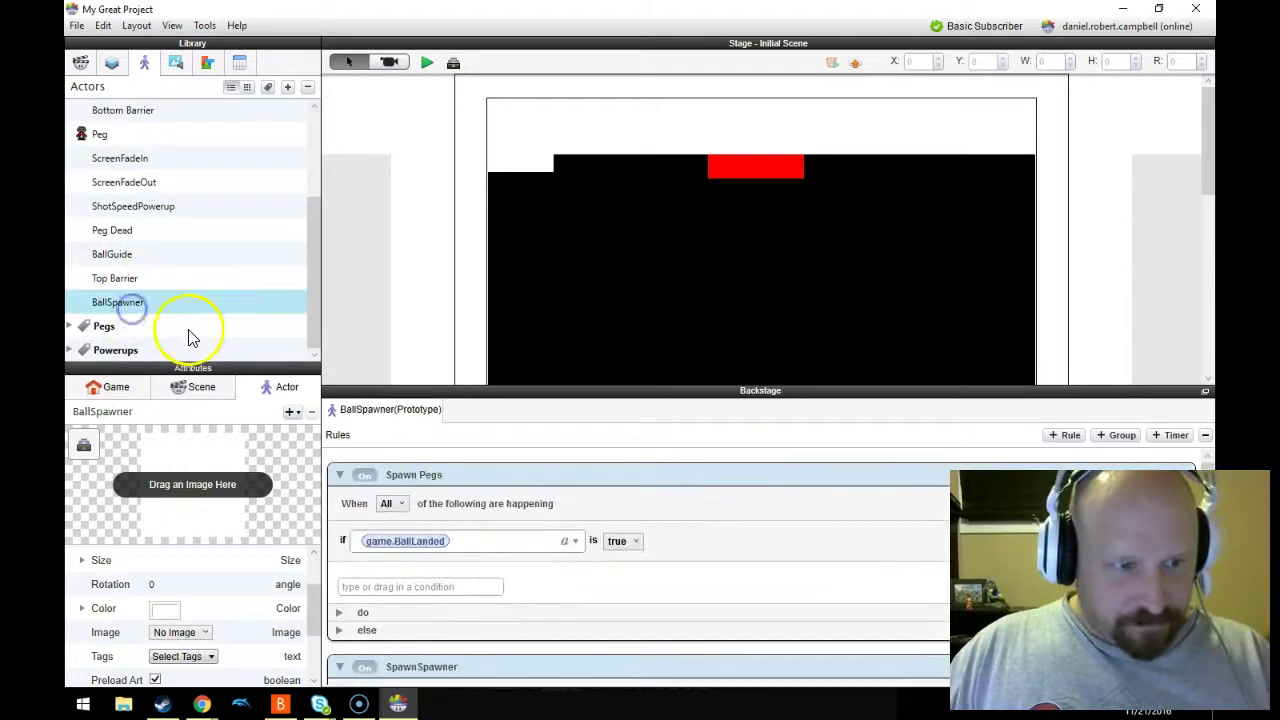
pyautogui.scroll(-5, 585, 310)
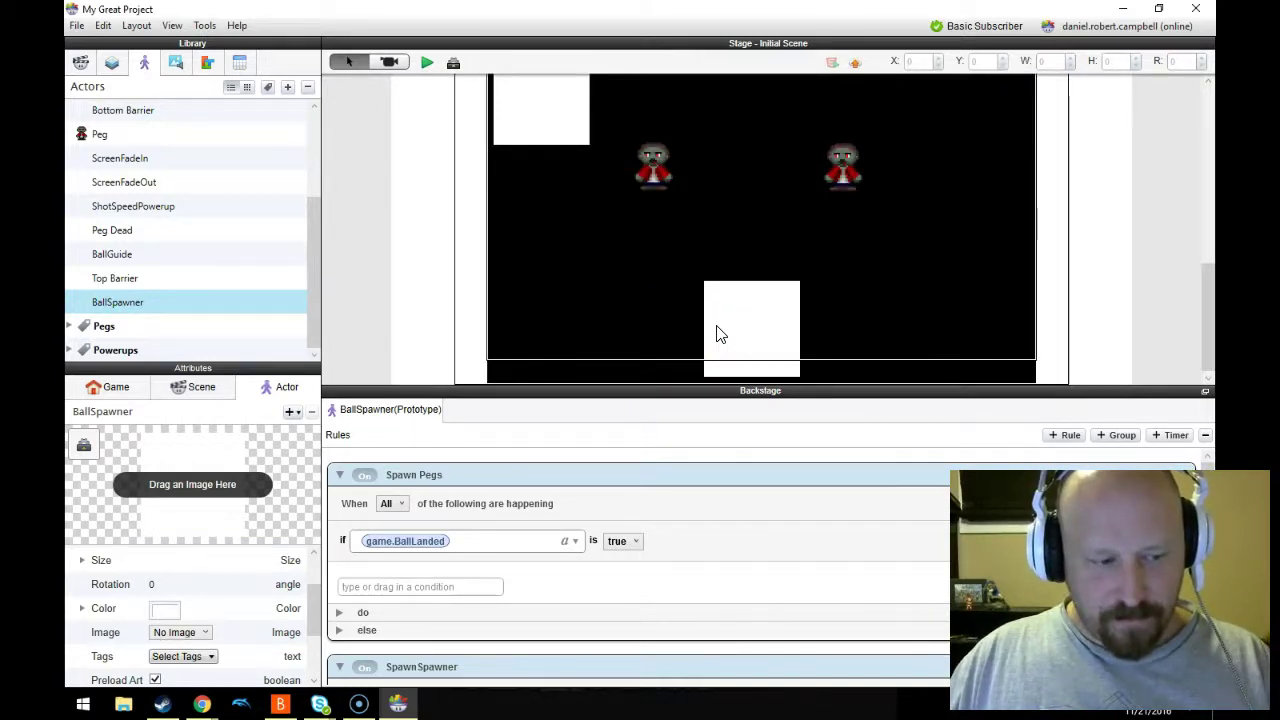
pyautogui.click(720, 334)
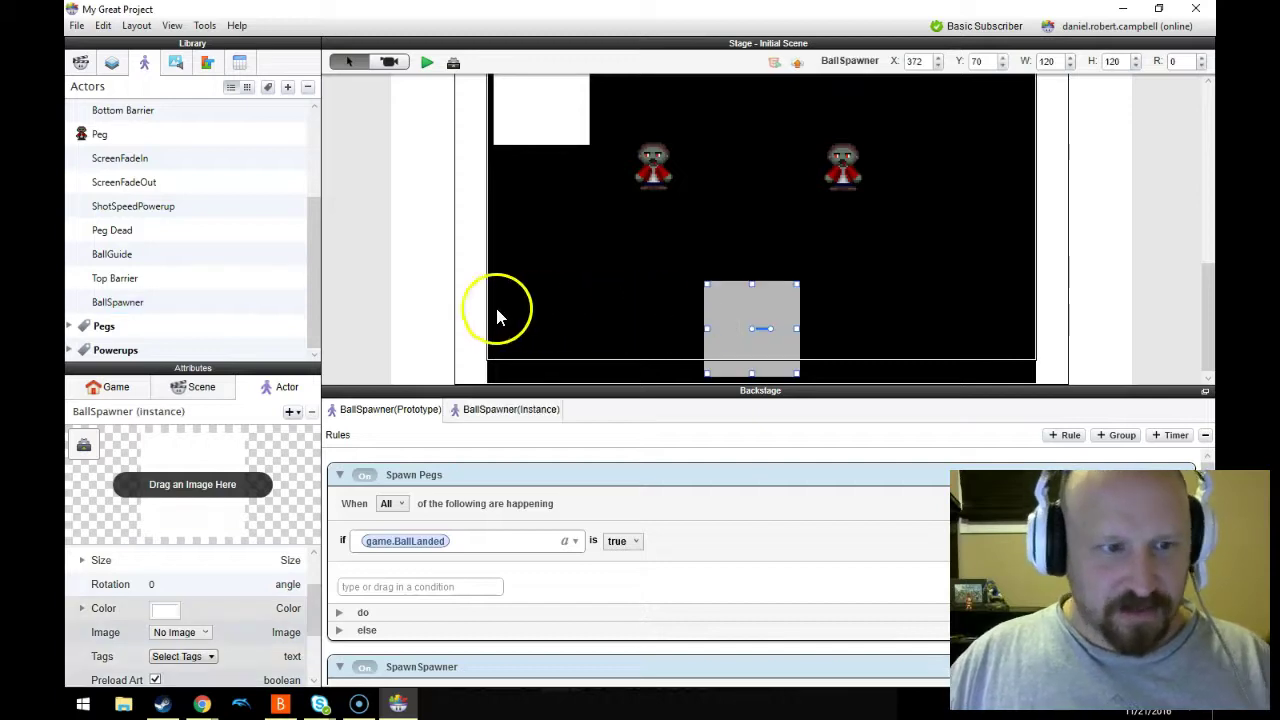
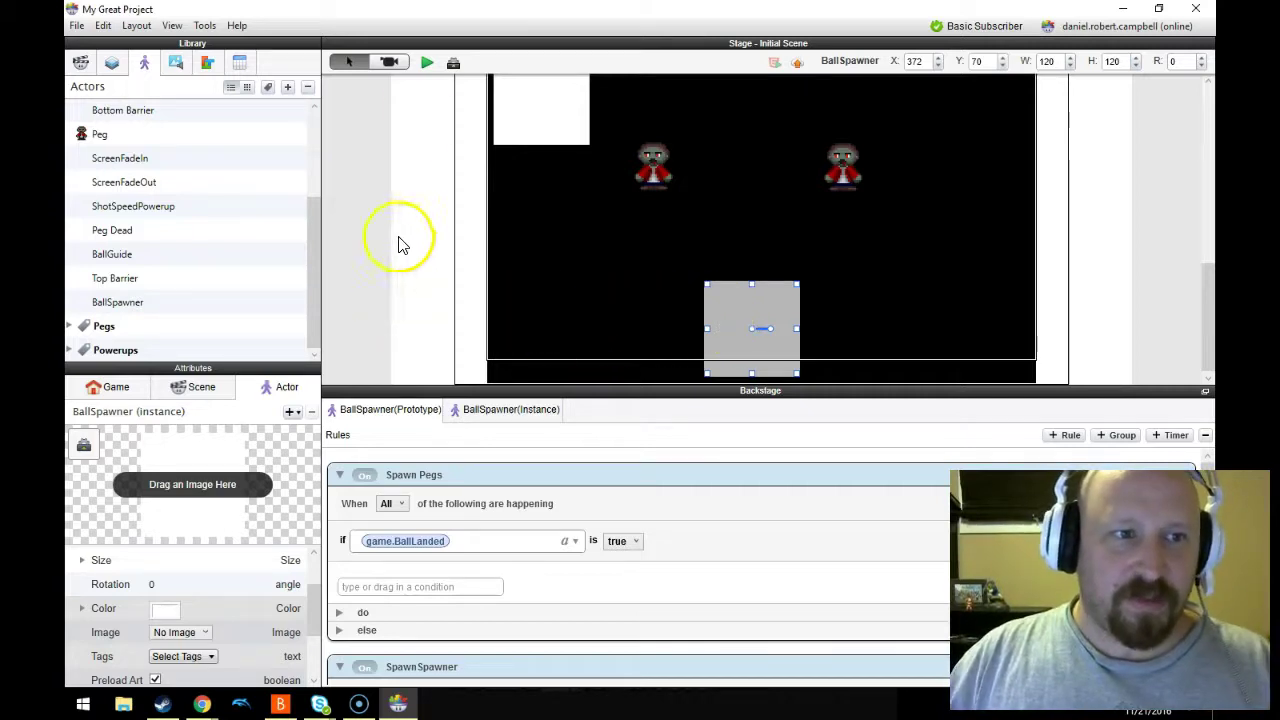
# - Open the Peg actor prototype's rules and collapse the Get Hit rule to view the Move Up rule
pyautogui.scroll(3, 280, 177)
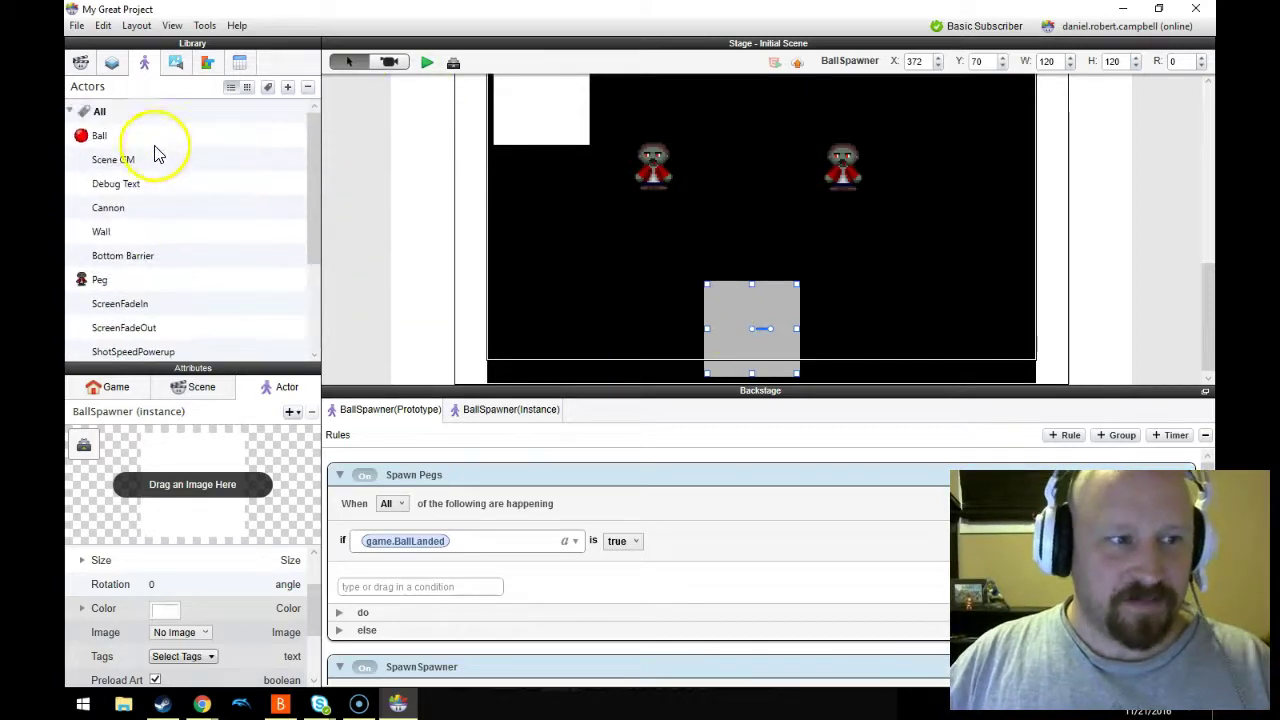
pyautogui.click(143, 280)
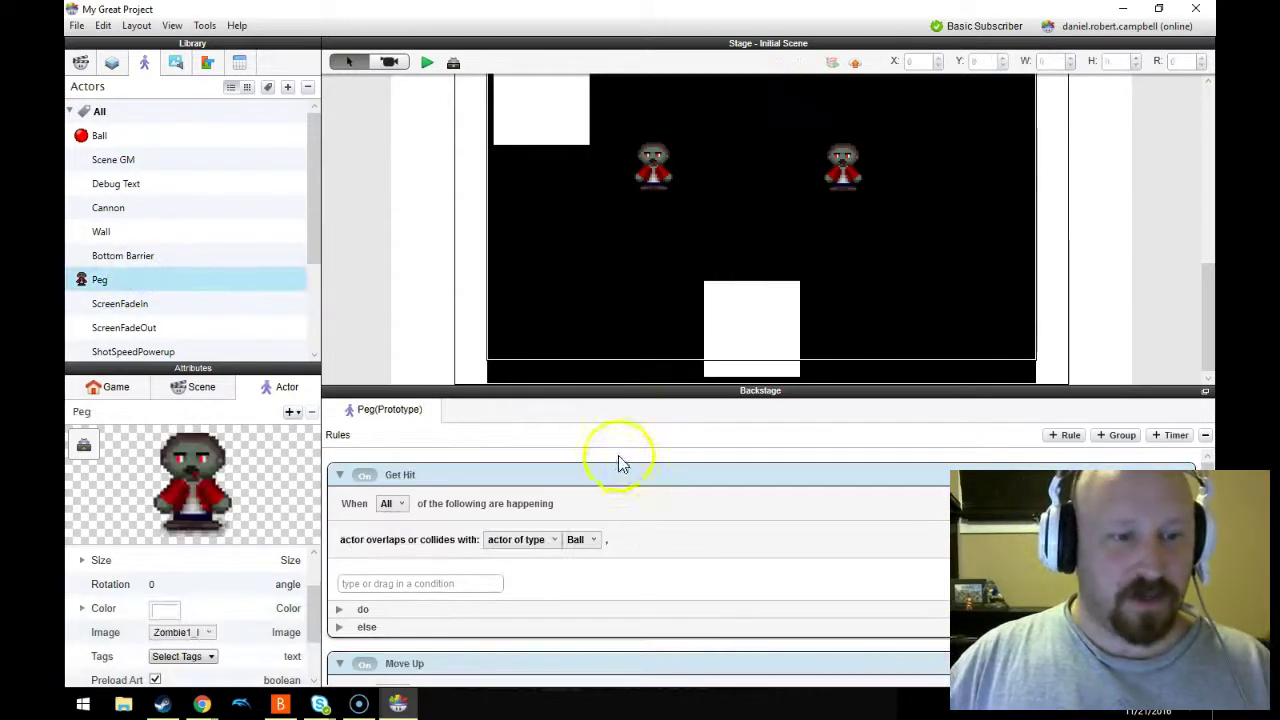
pyautogui.click(727, 477)
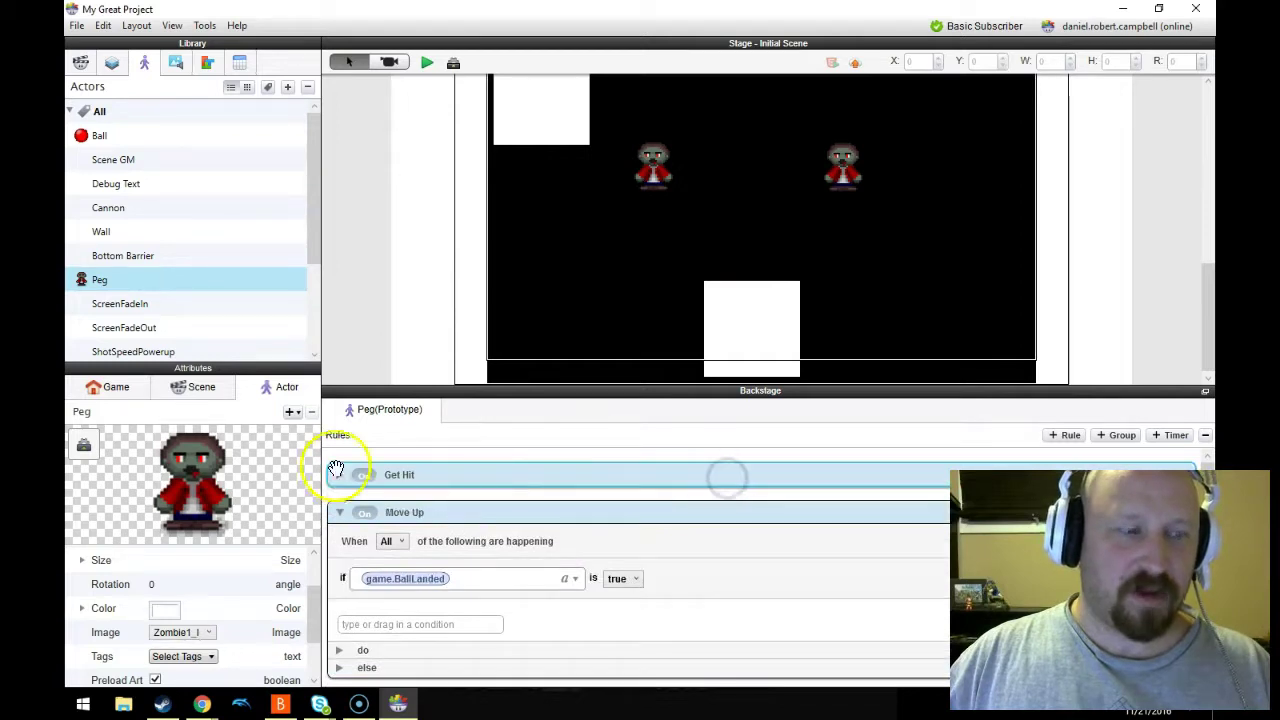
# - Open the BallSpawner actor prototype from the actor library to view its rules
pyautogui.scroll(-3, 163, 290)
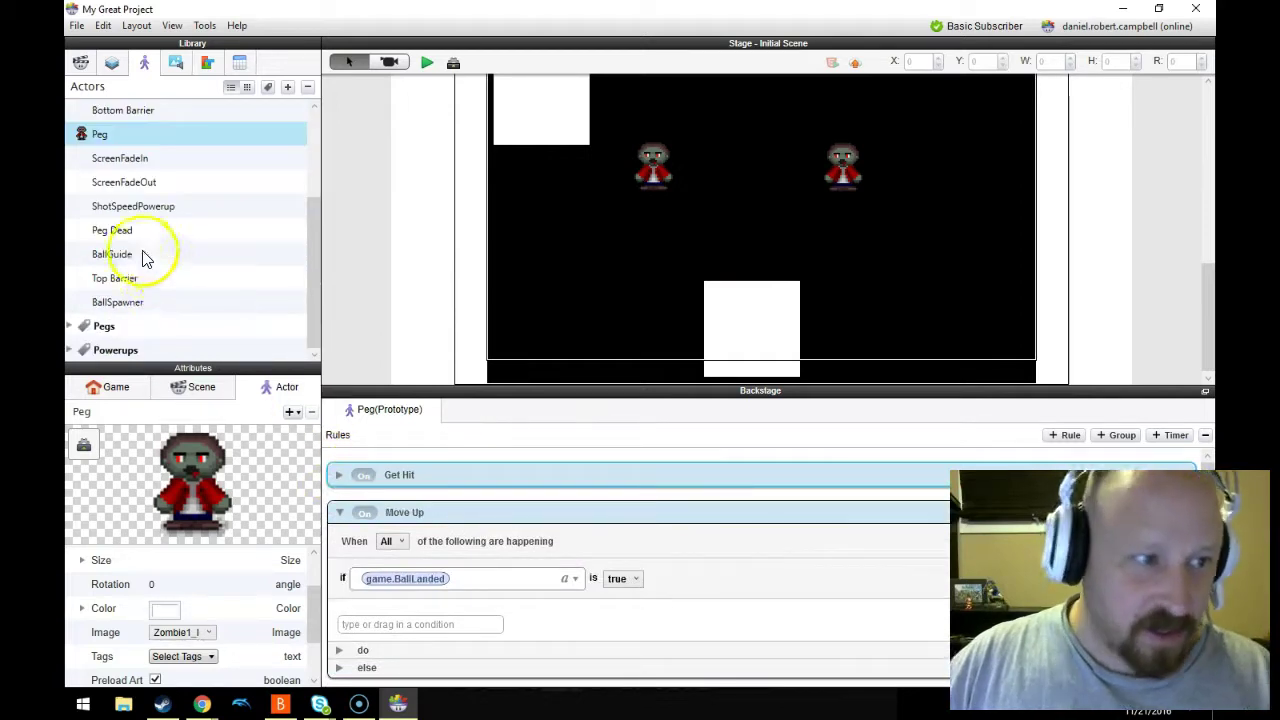
pyautogui.scroll(1, 135, 252)
pyautogui.scroll(-1, 117, 246)
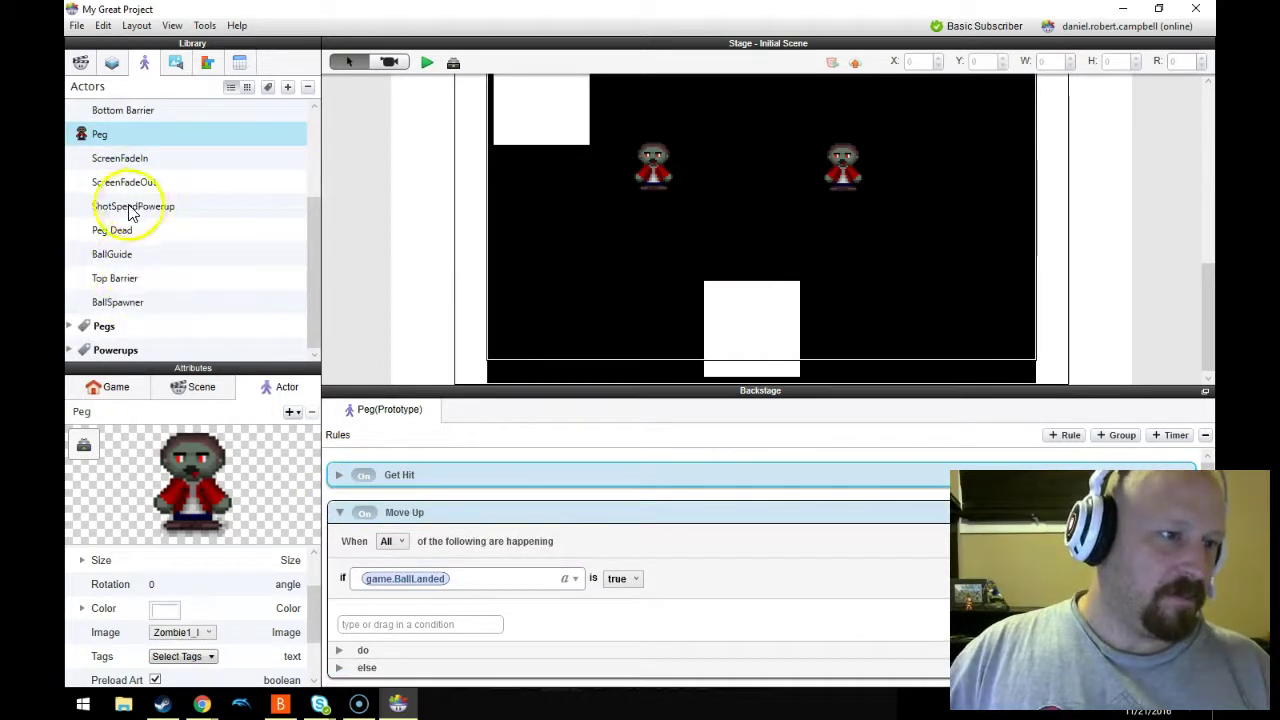
pyautogui.click(122, 302)
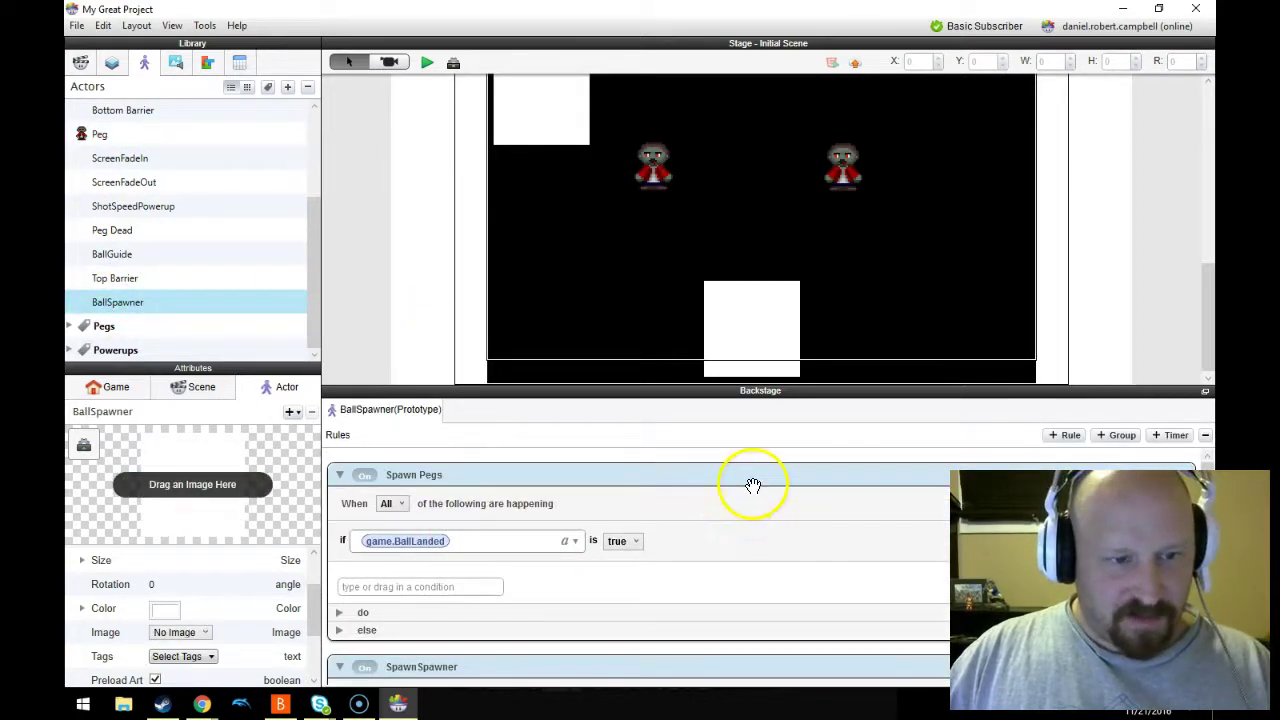
# - Examine the actions of BallSpawner's Spawn Pegs rule, including the peg spawn positions and the Difficulty increase
pyautogui.click(340, 614)
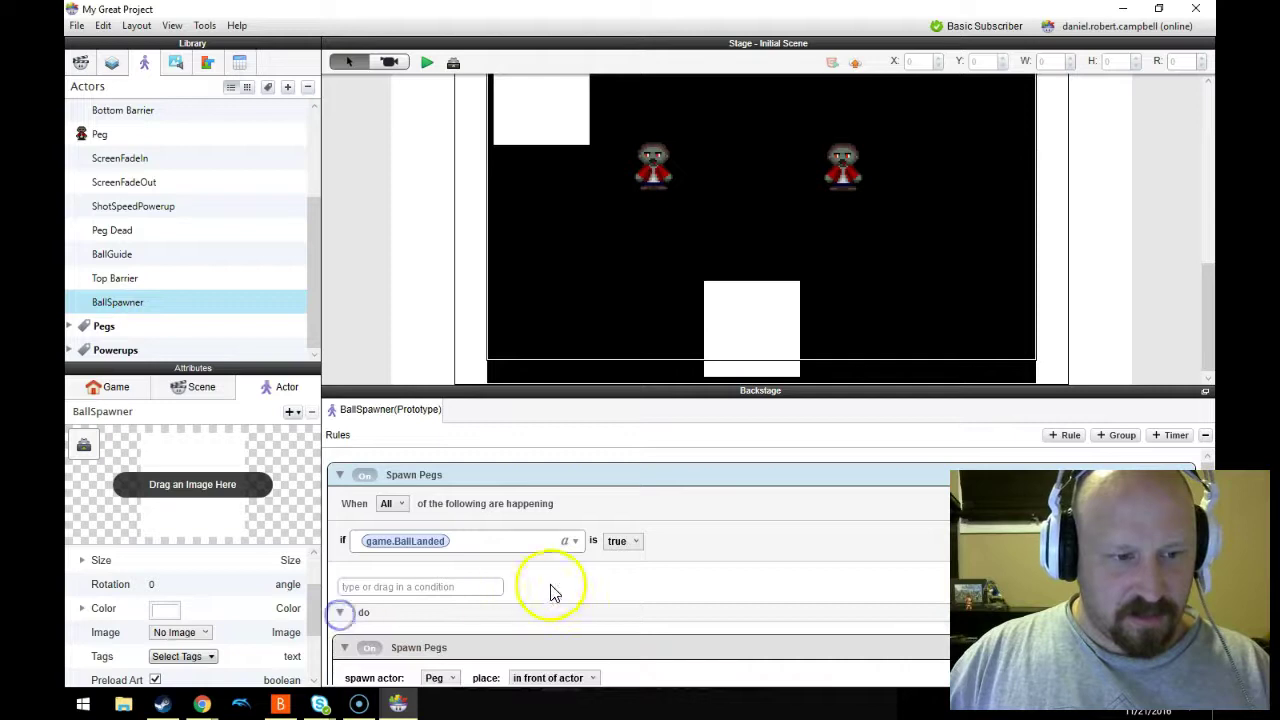
pyautogui.scroll(-3, 586, 580)
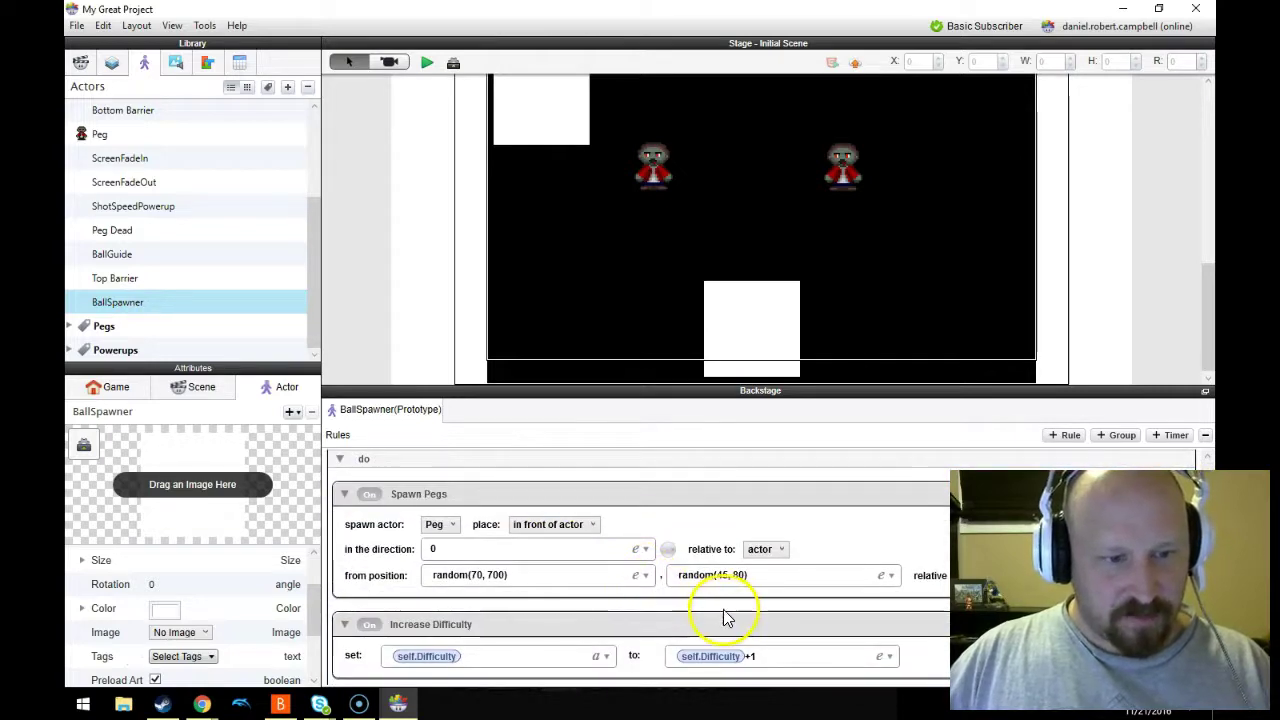
pyautogui.scroll(-2, 715, 612)
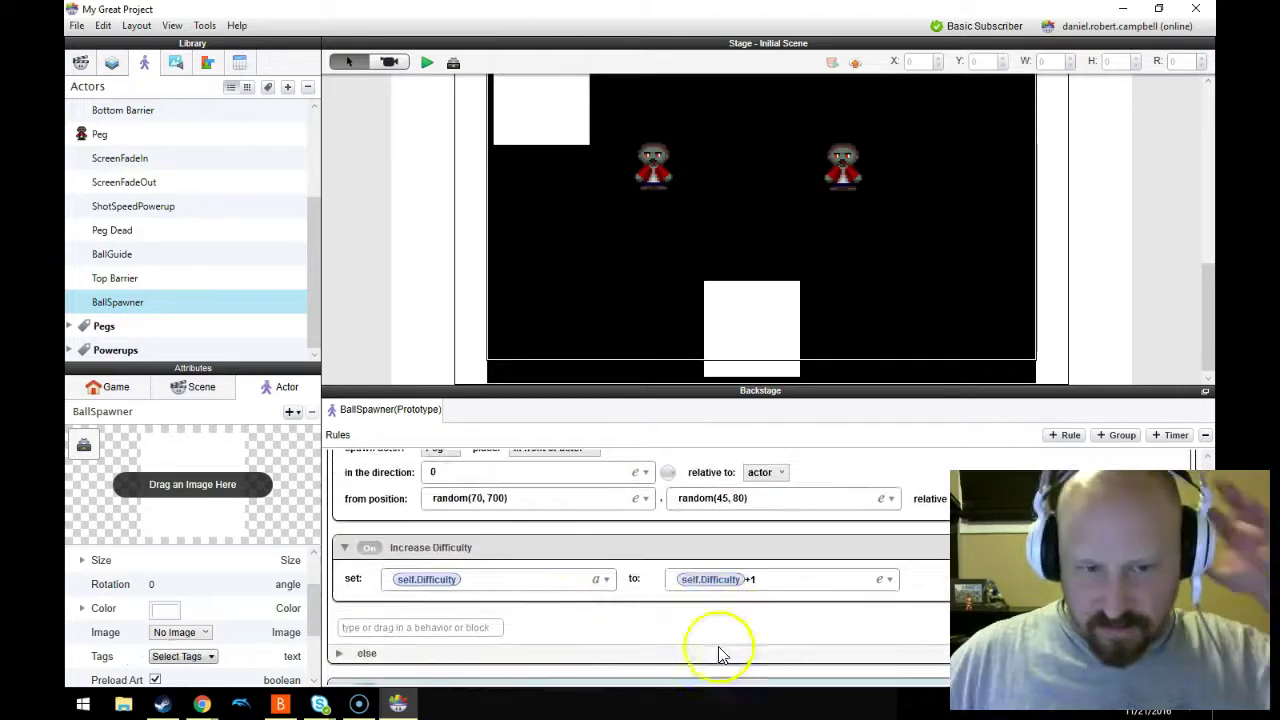
pyautogui.moveTo(766, 591); pyautogui.dragTo(675, 582)
pyautogui.scroll(5, 670, 582)
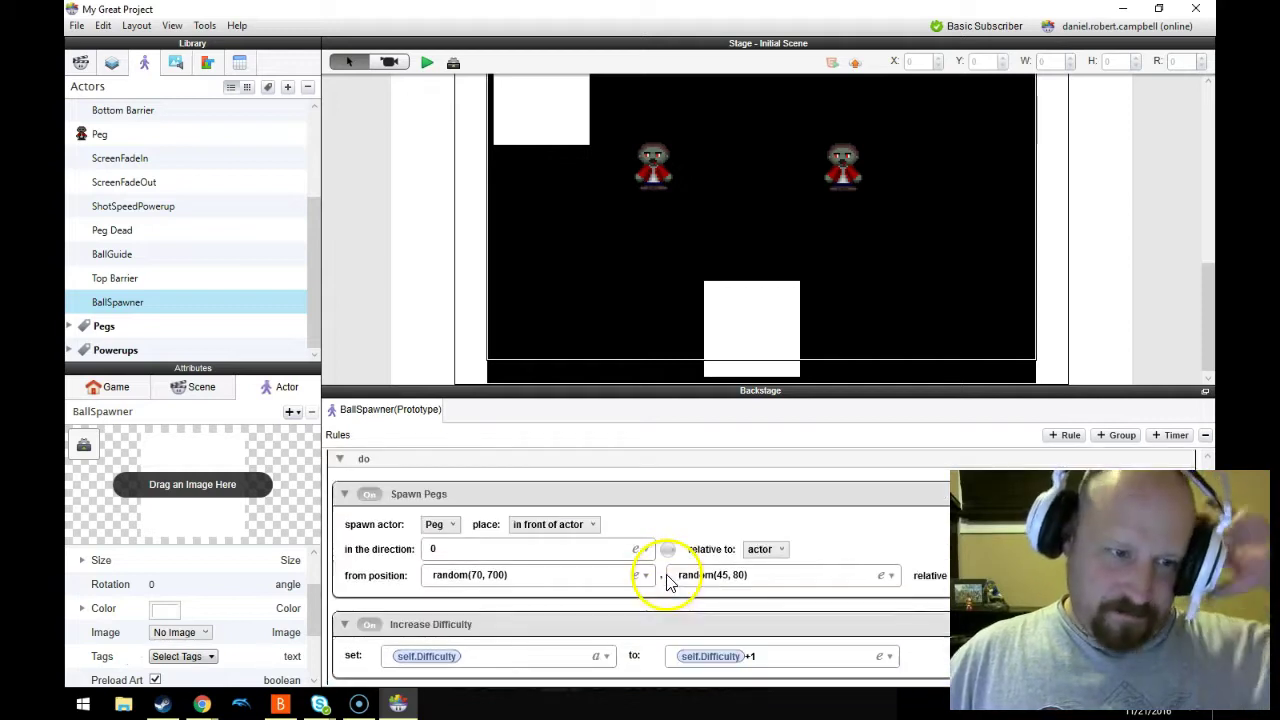
pyautogui.scroll(1, 668, 582)
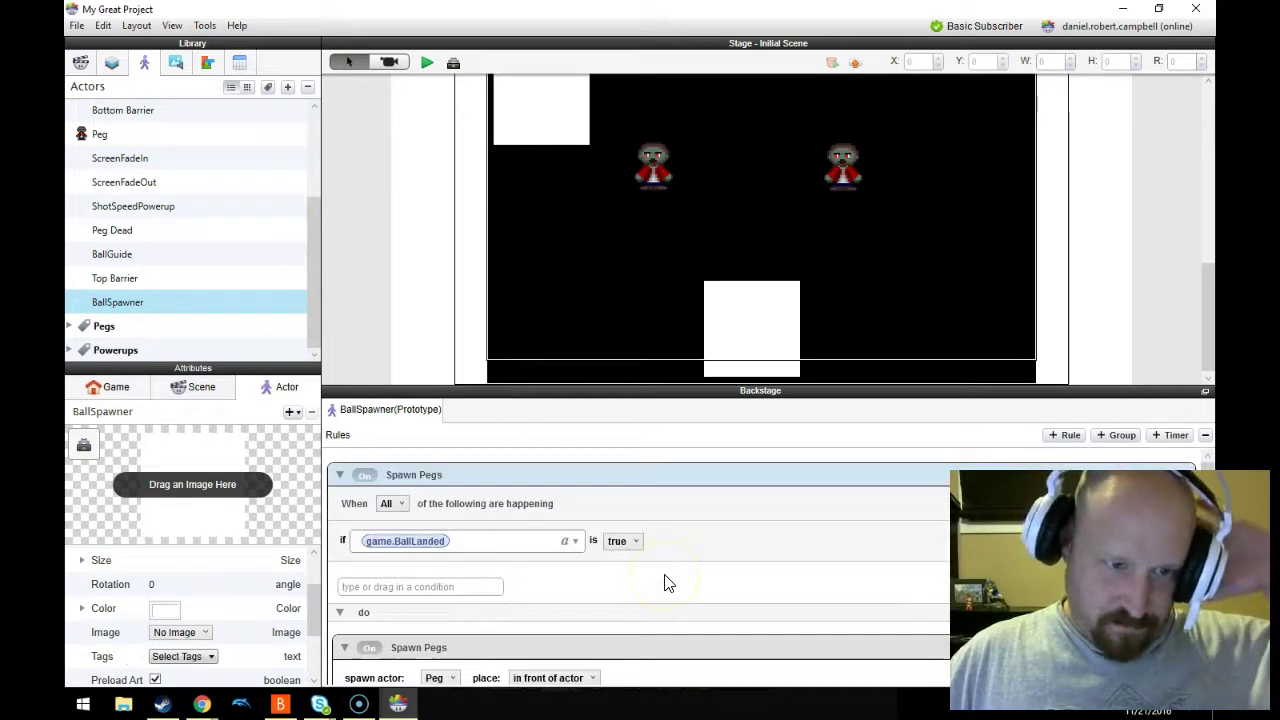
pyautogui.scroll(-4, 668, 583)
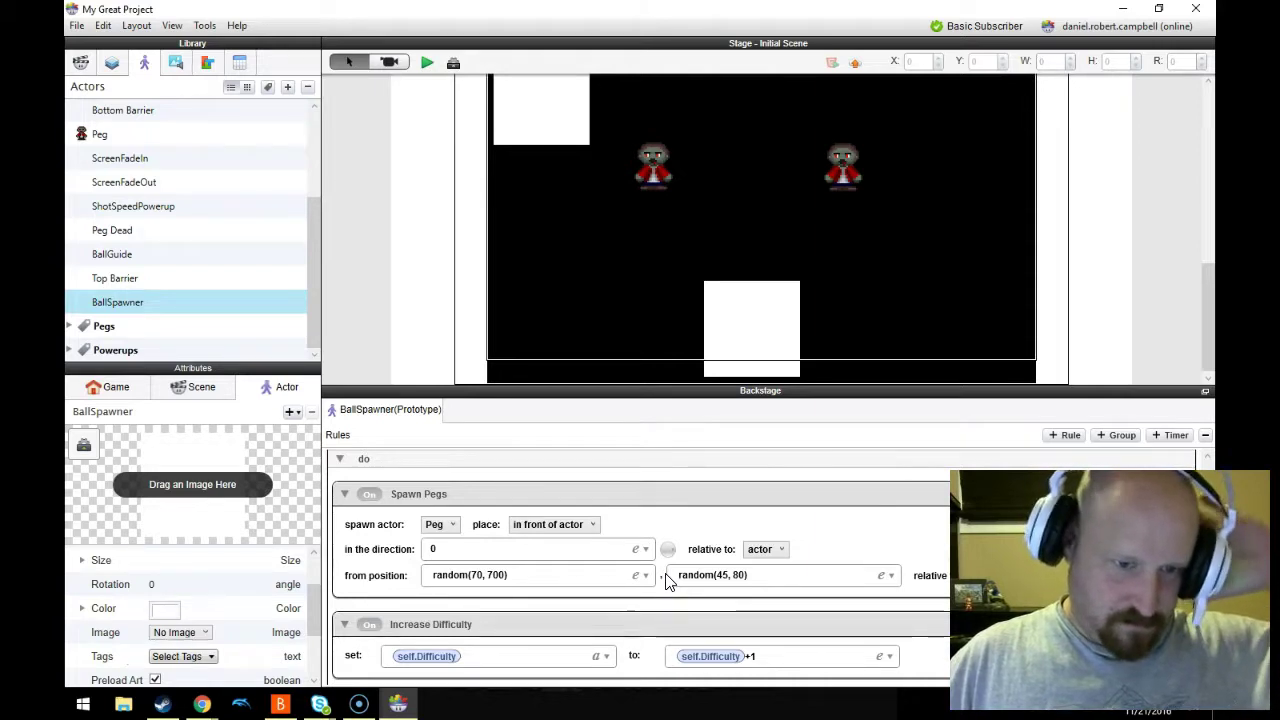
# - Set the Difficulty threshold in BallSpawner's SpawnSpawner rule condition to 10
pyautogui.scroll(-8, 668, 582)
pyautogui.scroll(1, 669, 572)
pyautogui.click(668, 570)
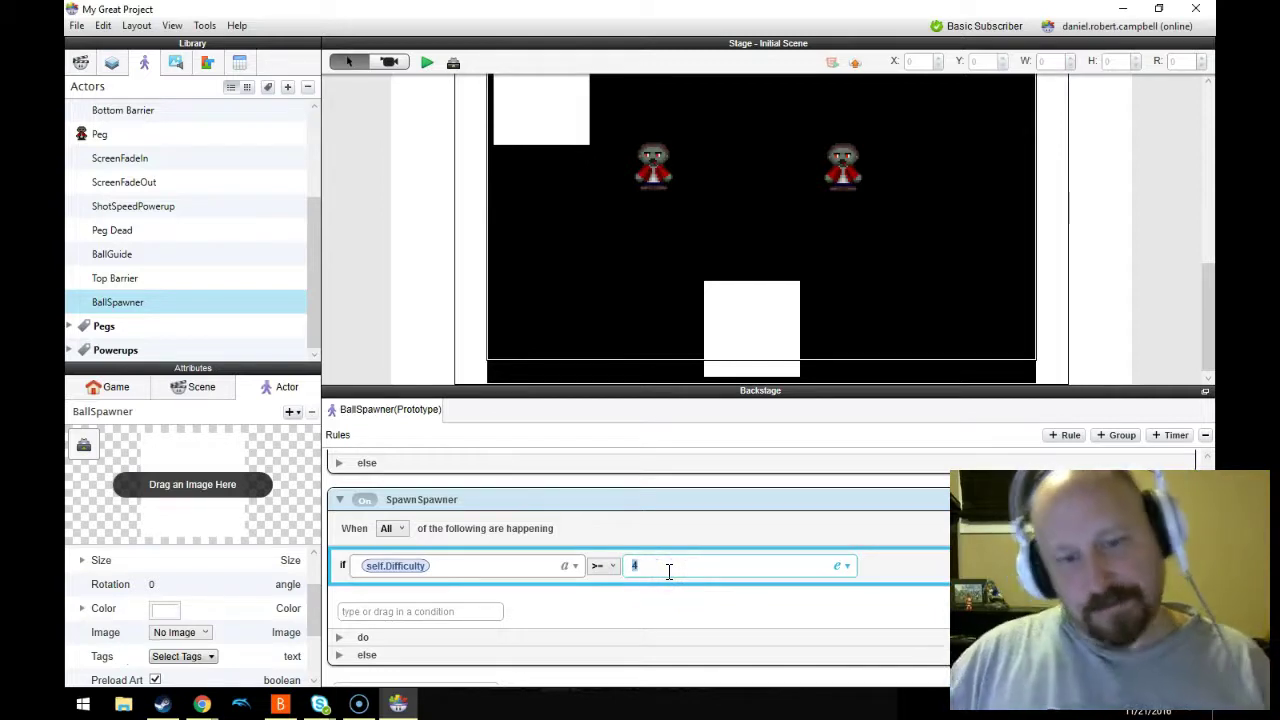
pyautogui.click(542, 606)
pyautogui.scroll(-1, 563, 617)
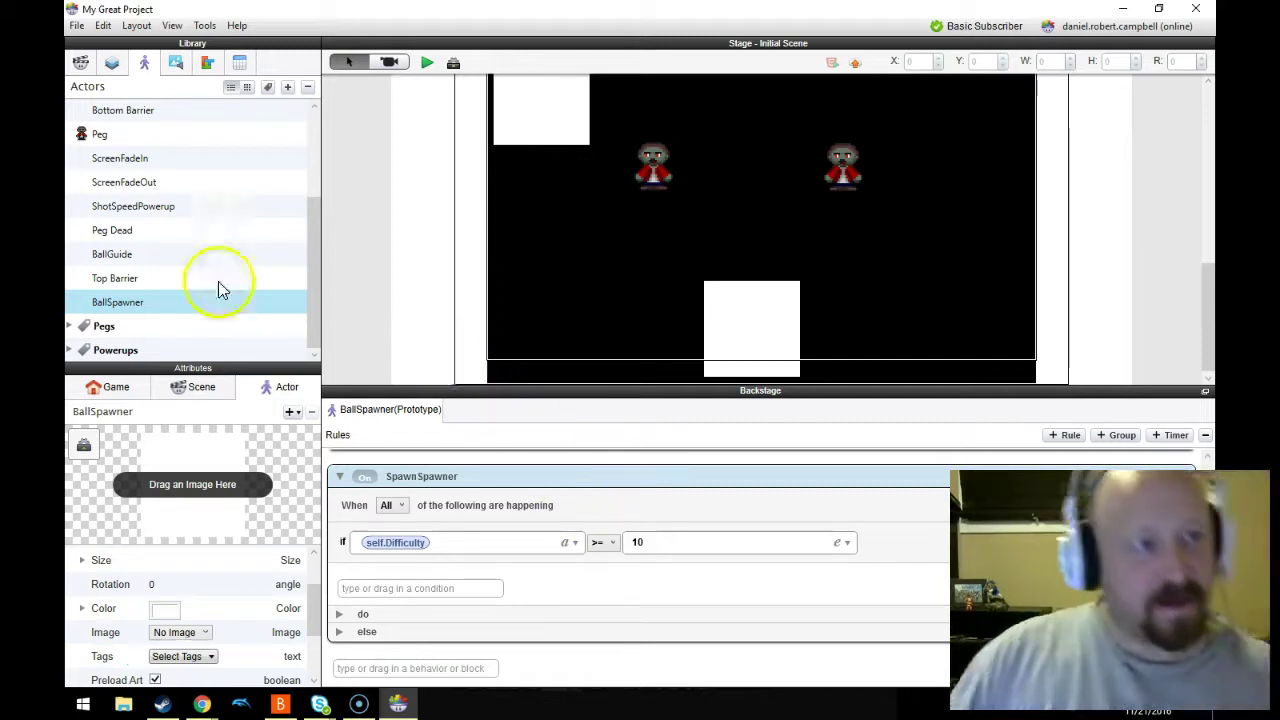
# - Open the Peg actor's rules and expand the Move Up rule's actions to examine its Move behavior
pyautogui.click(110, 134)
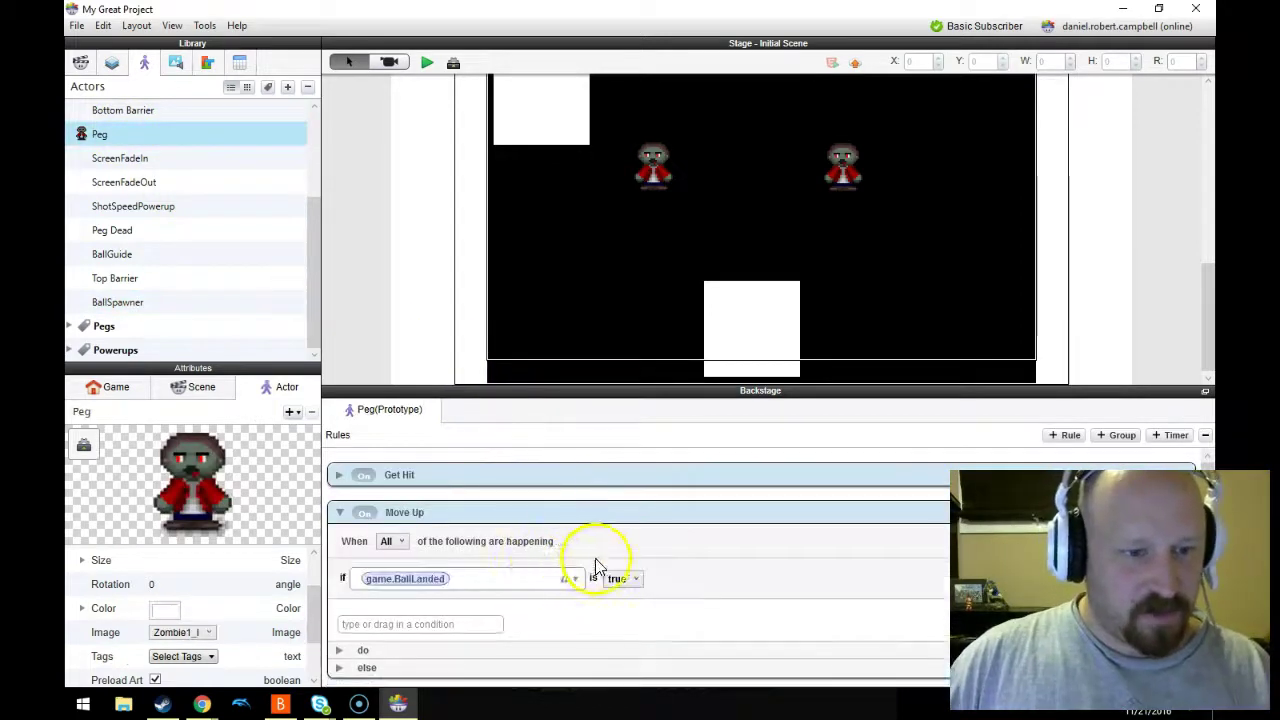
pyautogui.click(340, 611)
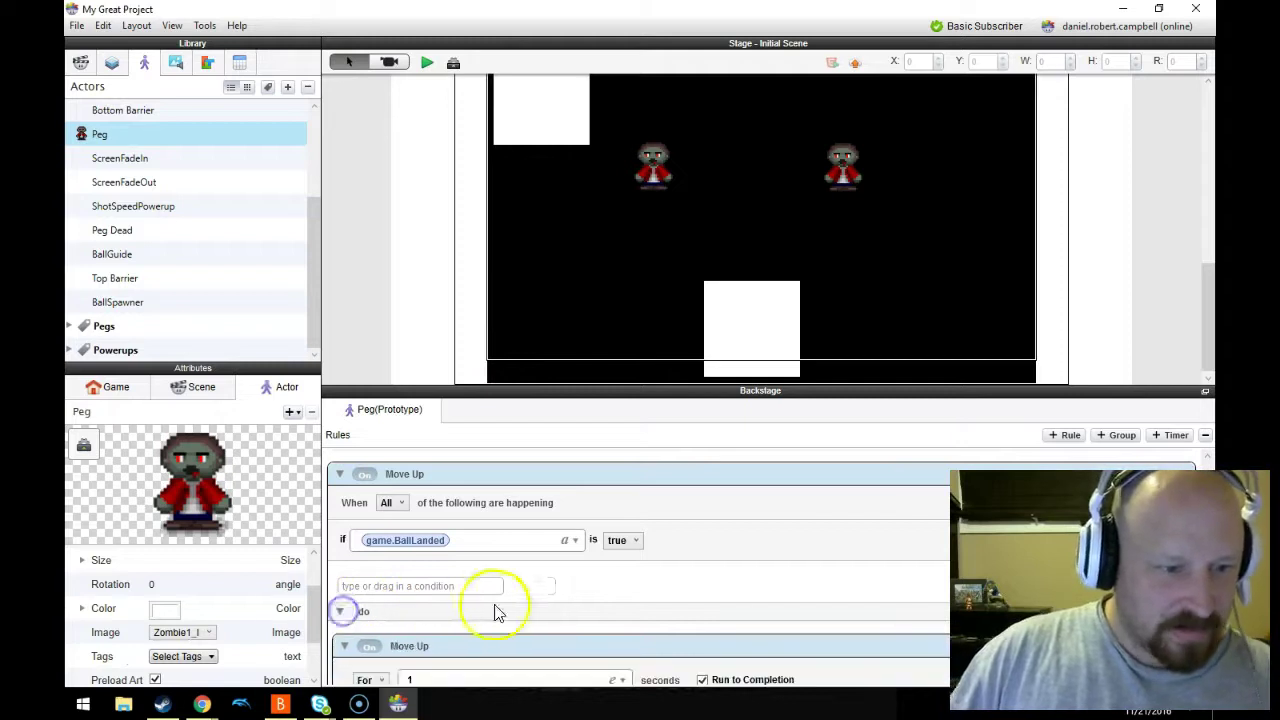
pyautogui.scroll(-3, 520, 605)
pyautogui.scroll(-3, 625, 605)
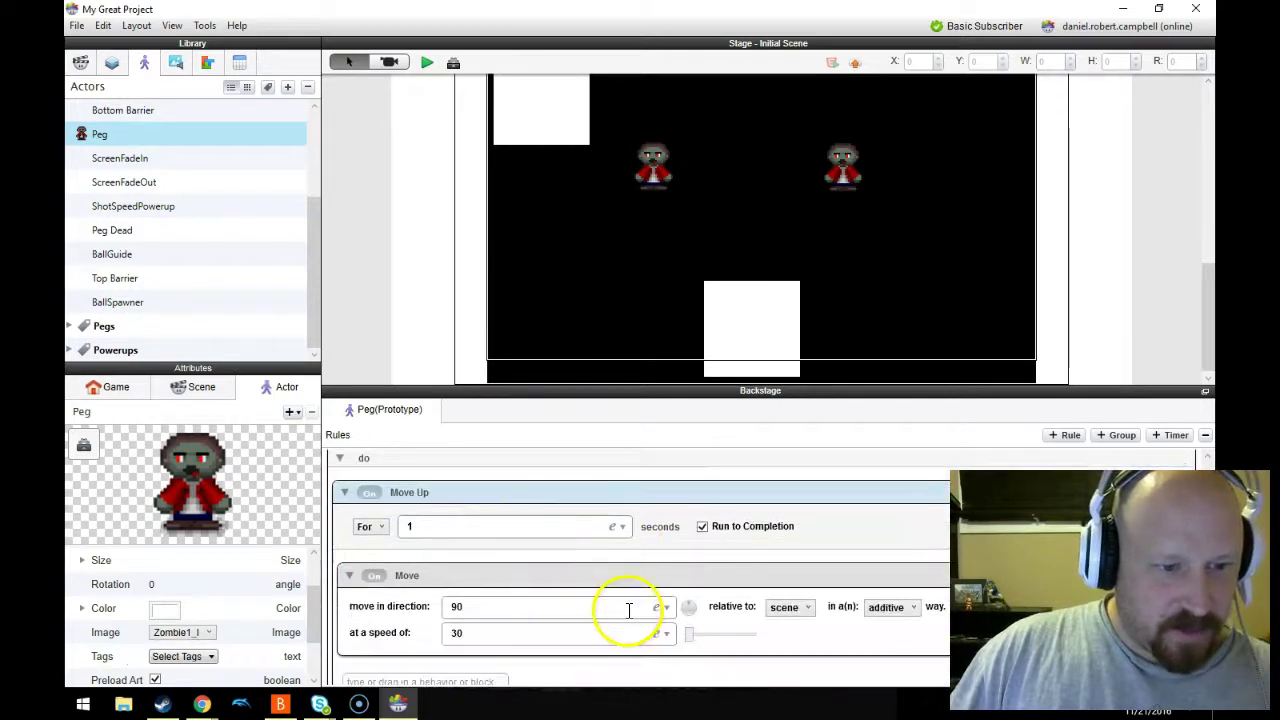
pyautogui.scroll(-3, 629, 611)
# - Create a game-level integer attribute named EnemyMoveSpeed and give it a value of 30
pyautogui.click(118, 389)
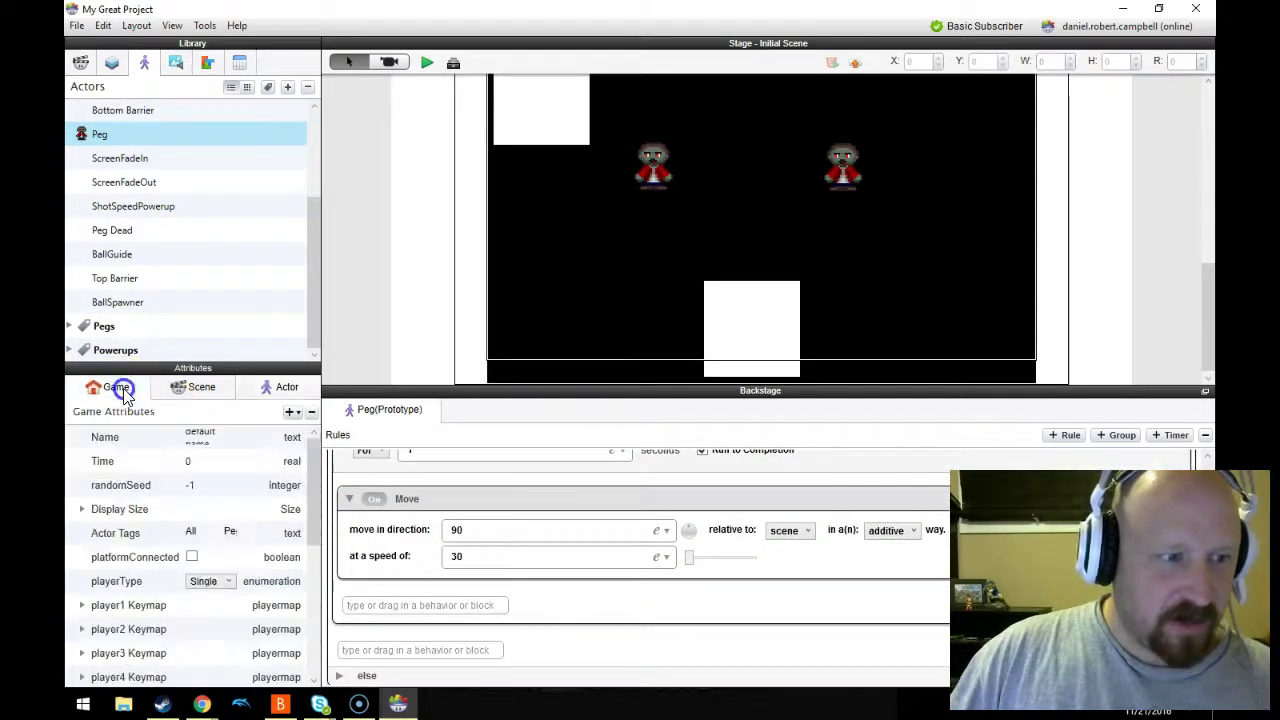
pyautogui.scroll(-5, 229, 537)
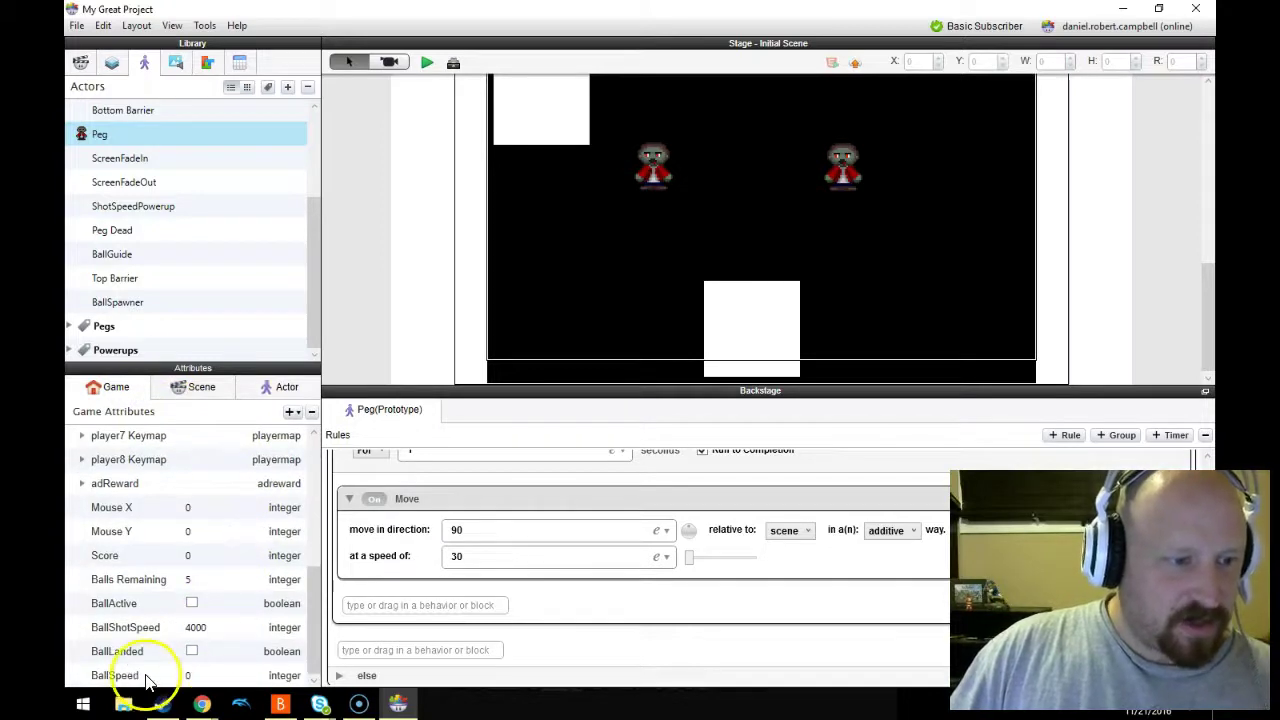
pyautogui.click(470, 555)
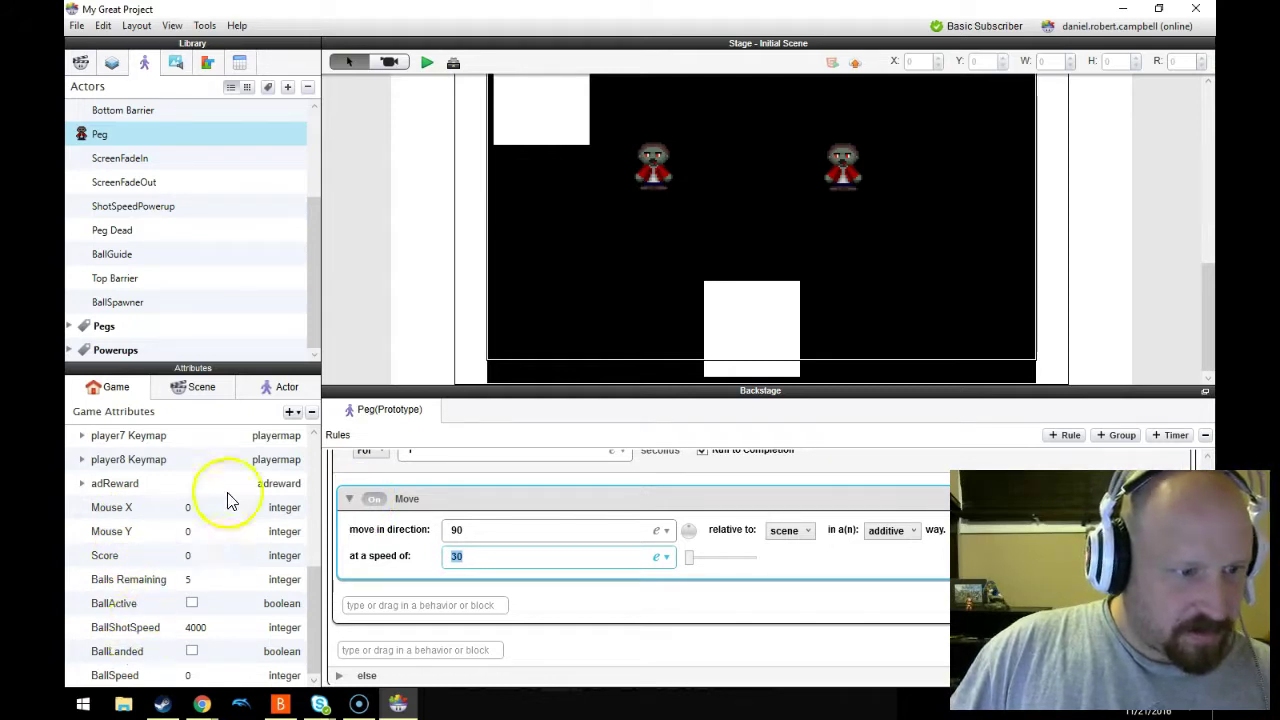
pyautogui.click(292, 412)
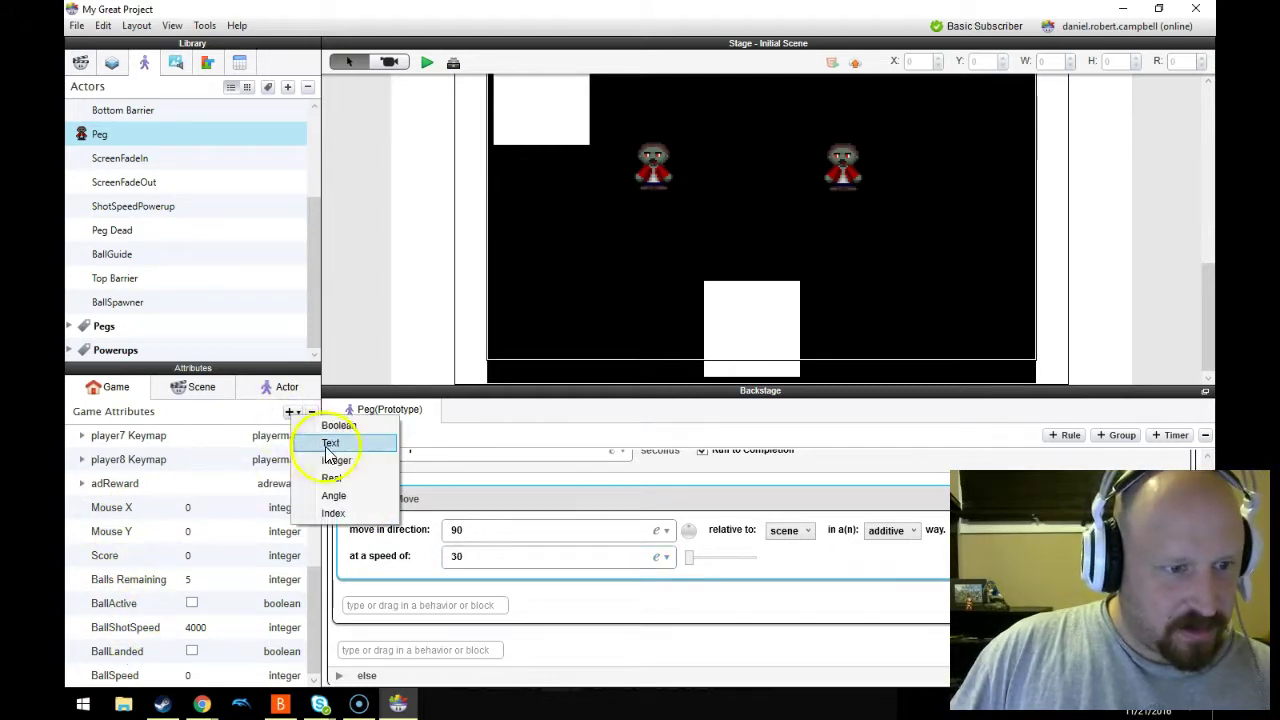
pyautogui.click(328, 459)
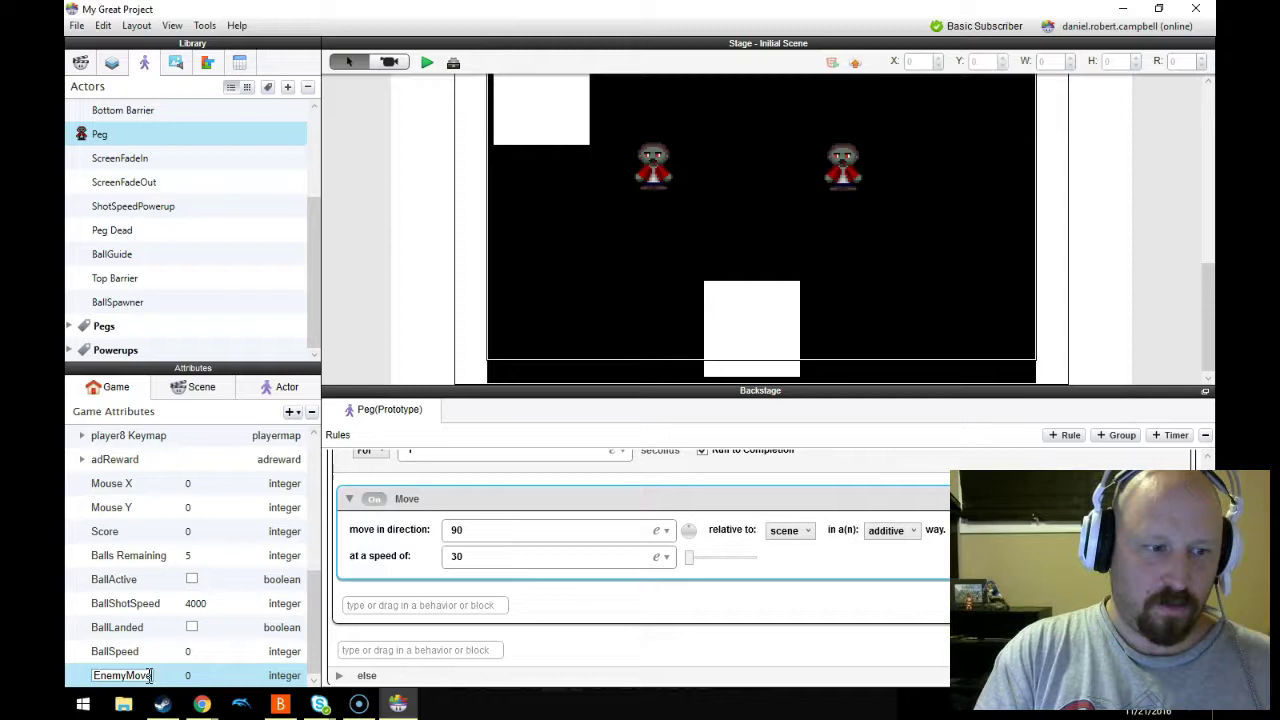
pyautogui.press('Return')
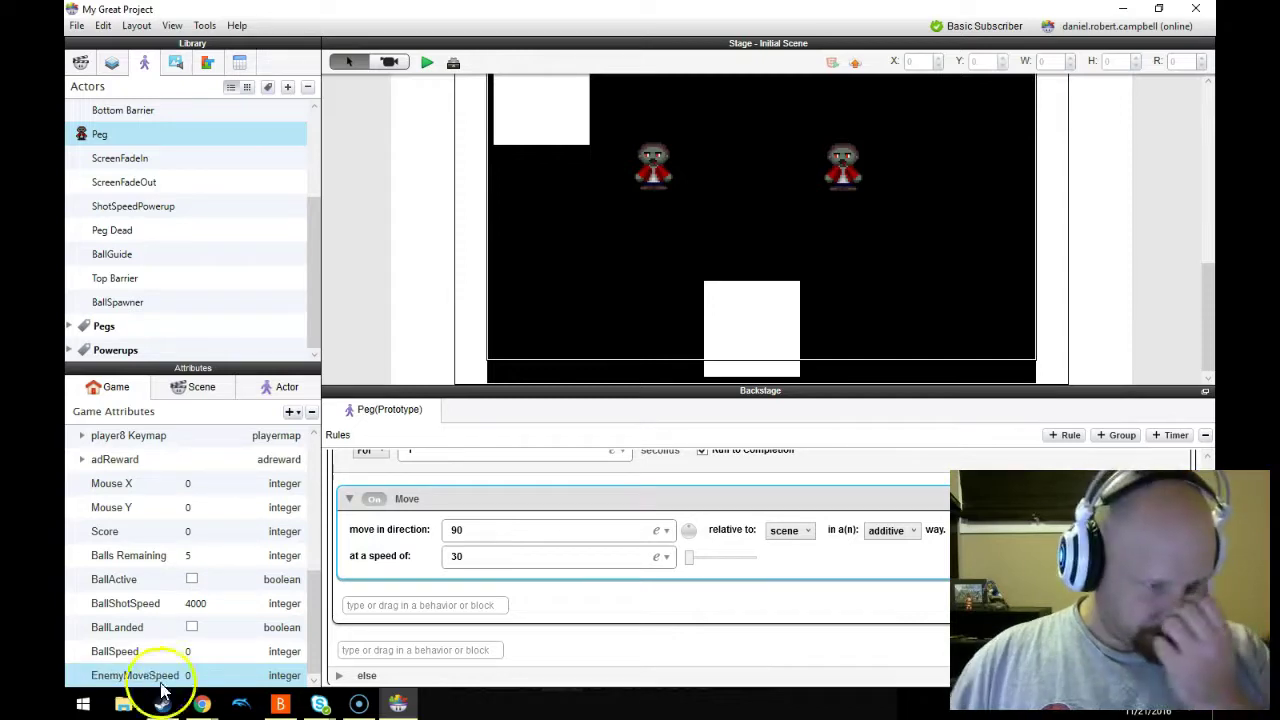
pyautogui.click(195, 675)
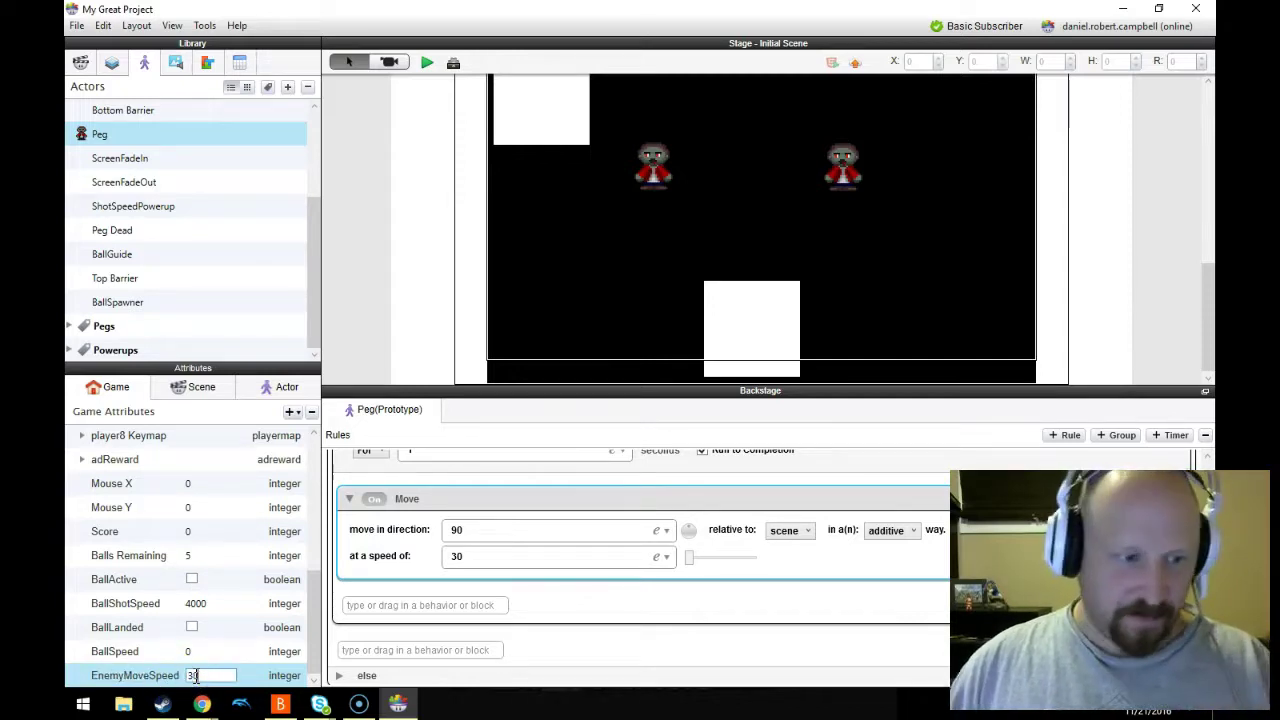
# - Replace the fixed speed in Peg's Move behavior with the game.EnemyMoveSpeed attribute
pyautogui.click(657, 557)
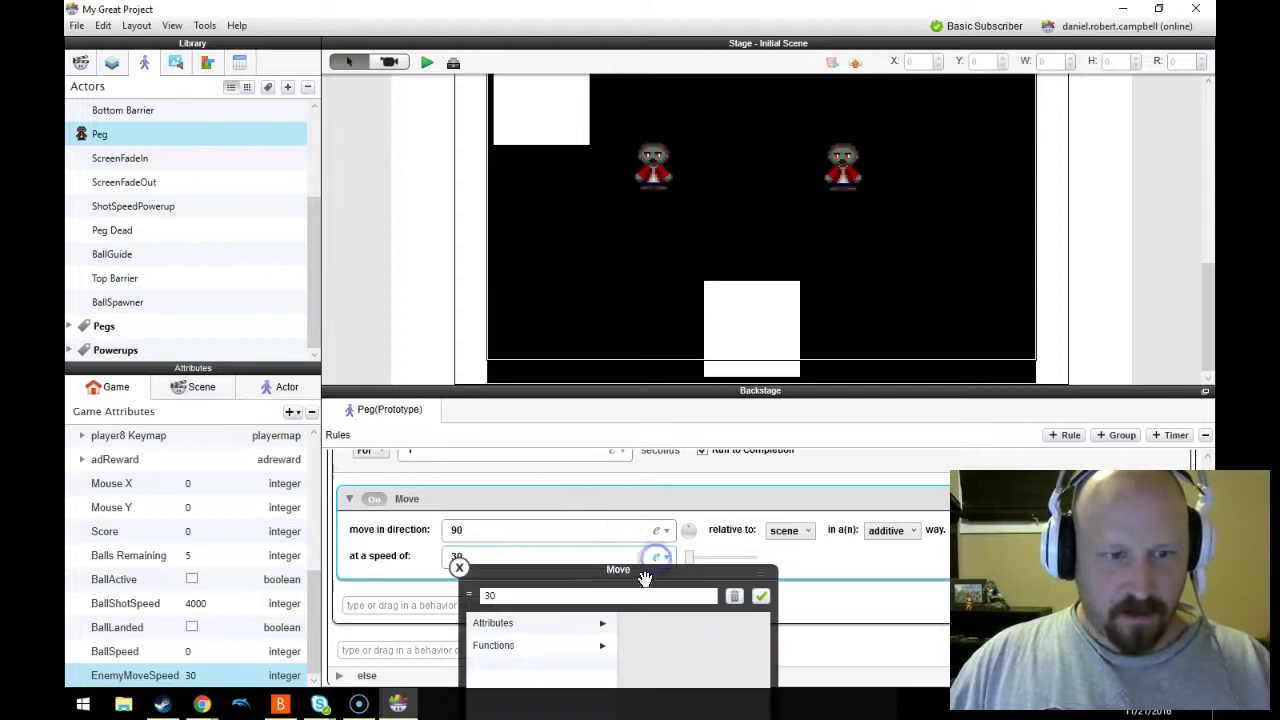
pyautogui.moveTo(586, 571); pyautogui.dragTo(468, 389)
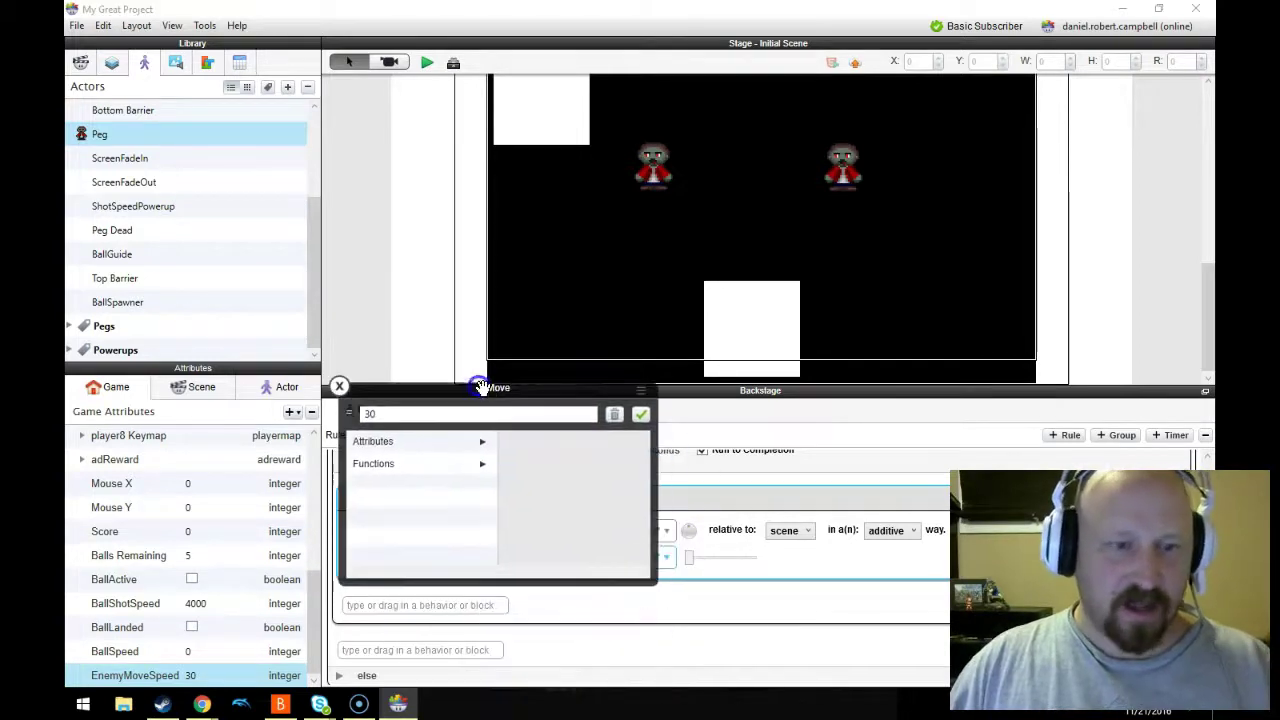
pyautogui.click(613, 414)
pyautogui.click(488, 448)
pyautogui.click(529, 447)
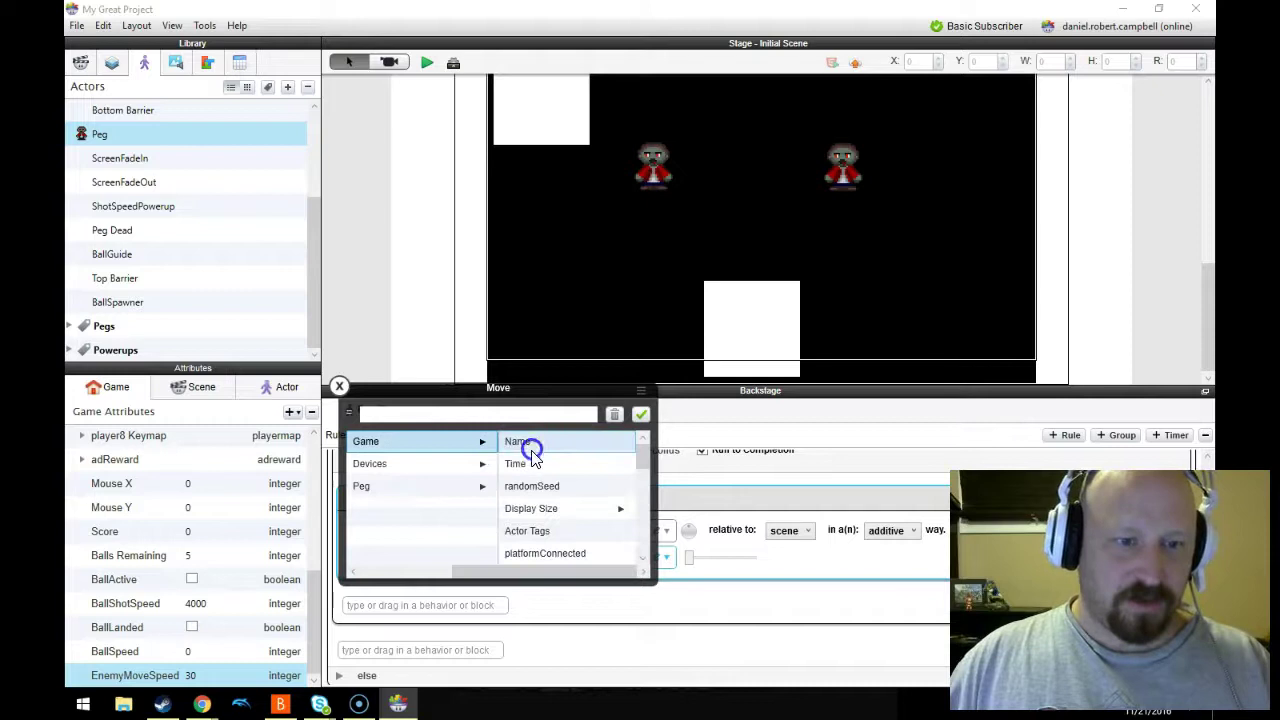
pyautogui.scroll(-3, 557, 470)
pyautogui.scroll(-2, 557, 470)
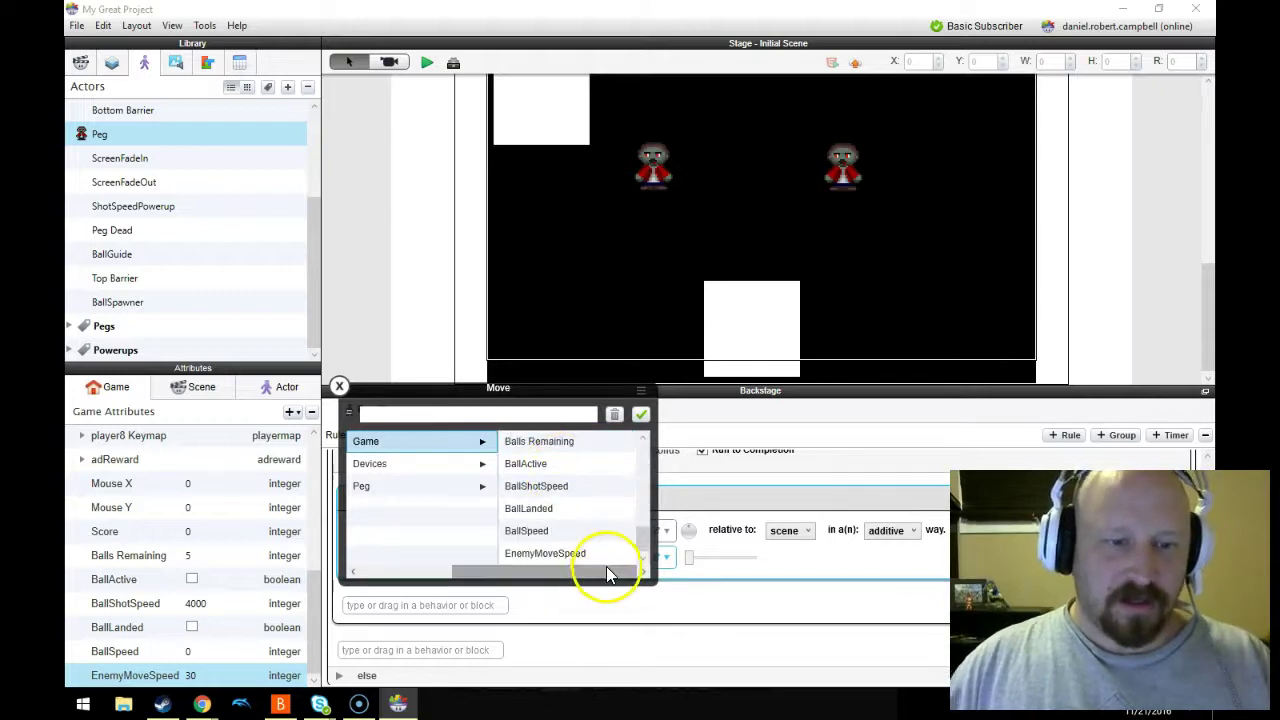
pyautogui.click(598, 555)
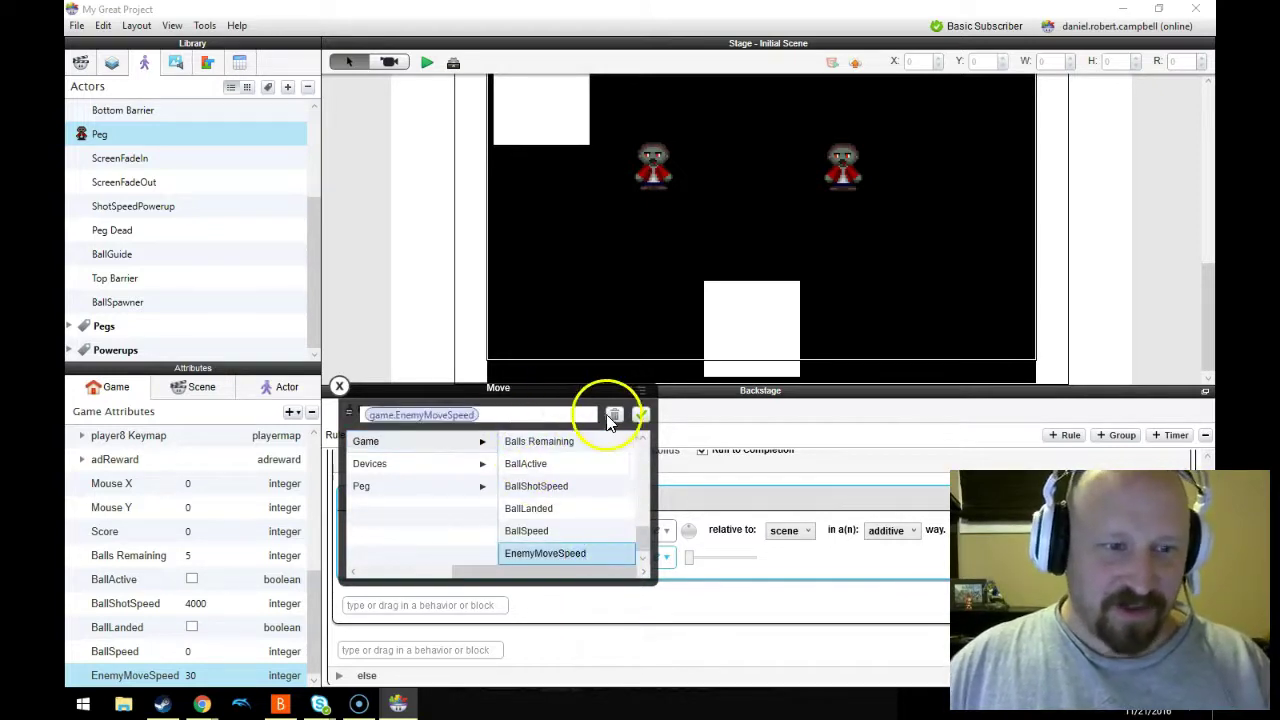
pyautogui.click(641, 414)
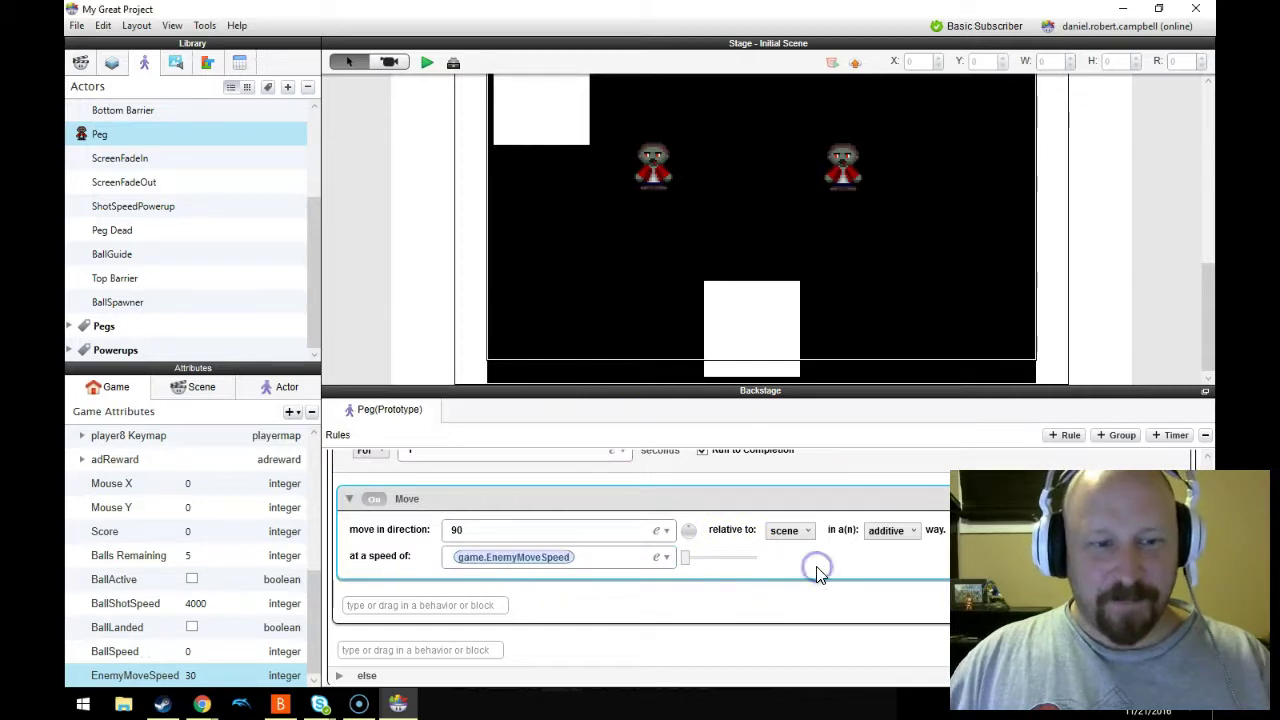
# - Collapse the Peg actor's Move Up and ReachedTop rules
pyautogui.scroll(4, 816, 572)
pyautogui.click(602, 515)
pyautogui.click(734, 550)
pyautogui.click(735, 607)
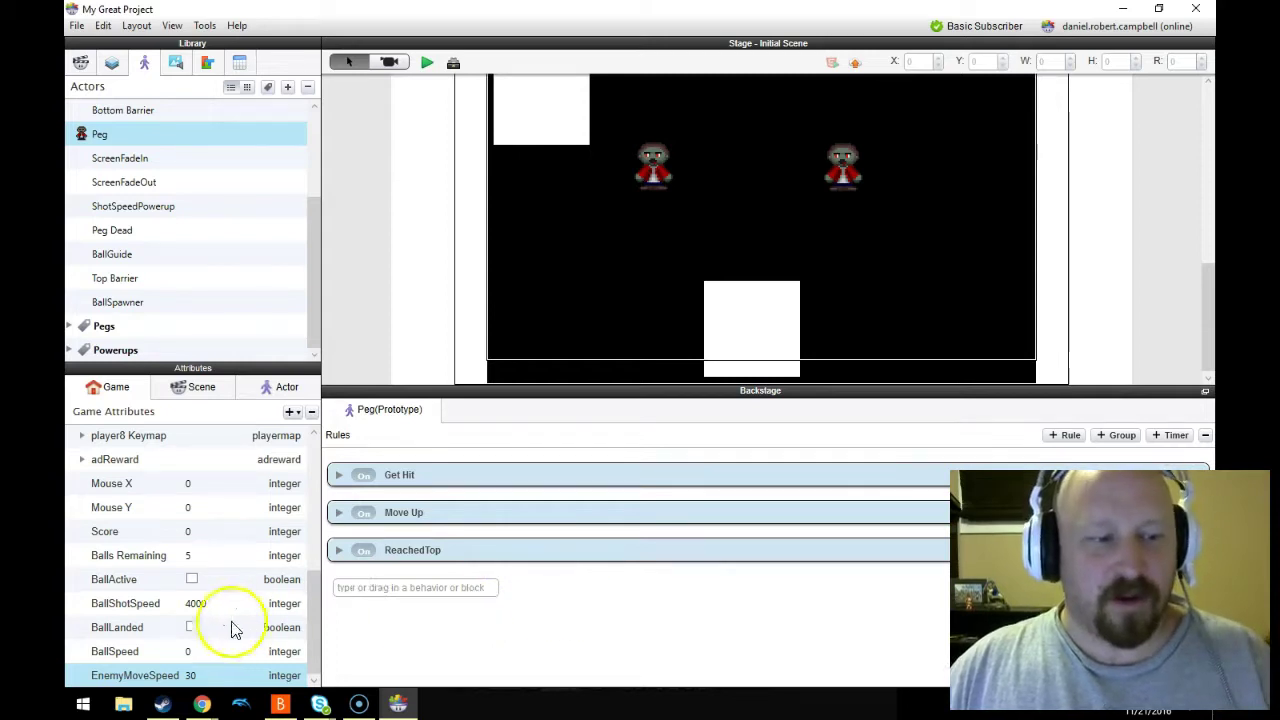
pyautogui.click(136, 578)
pyautogui.click(128, 603)
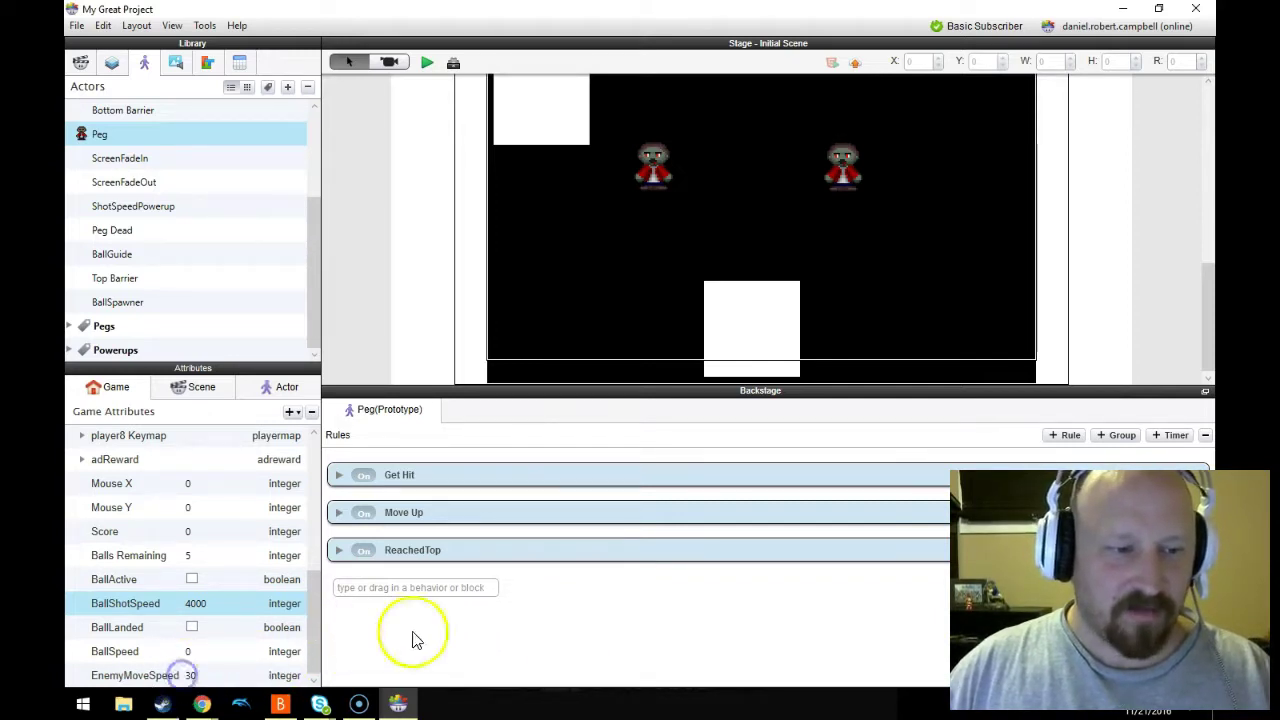
pyautogui.click(340, 551)
pyautogui.click(340, 551)
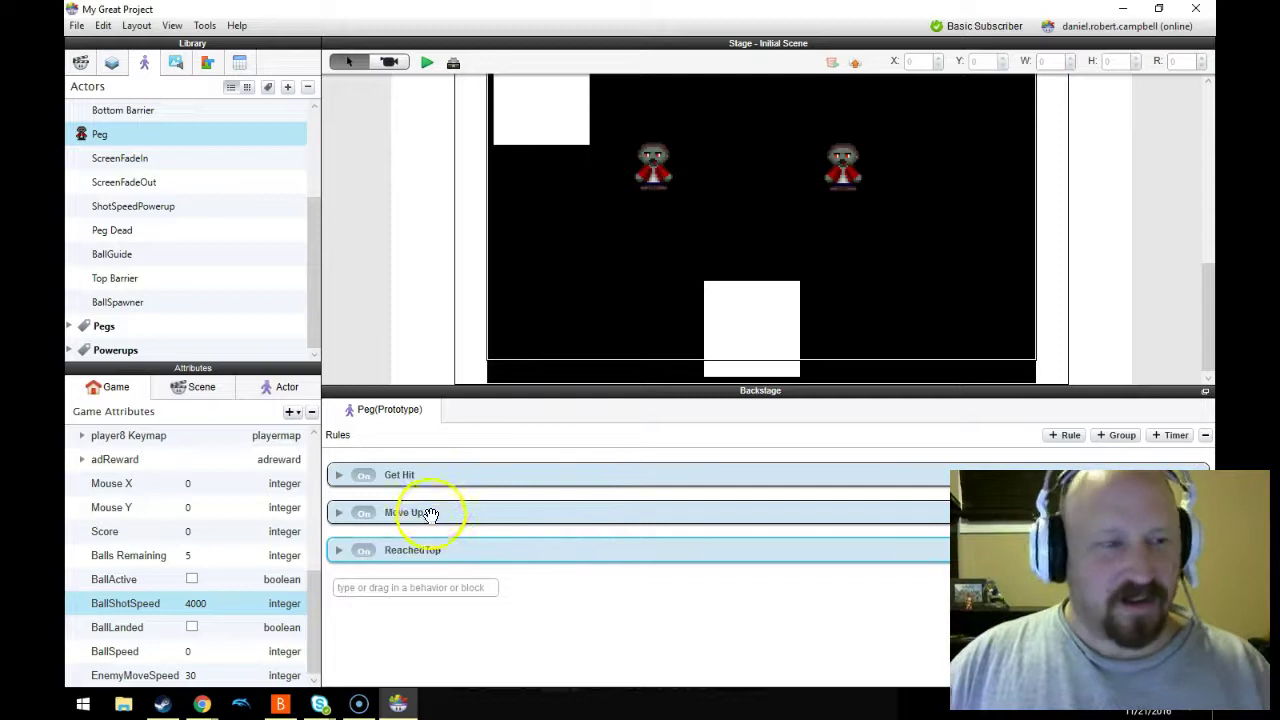
pyautogui.click(162, 675)
pyautogui.click(455, 635)
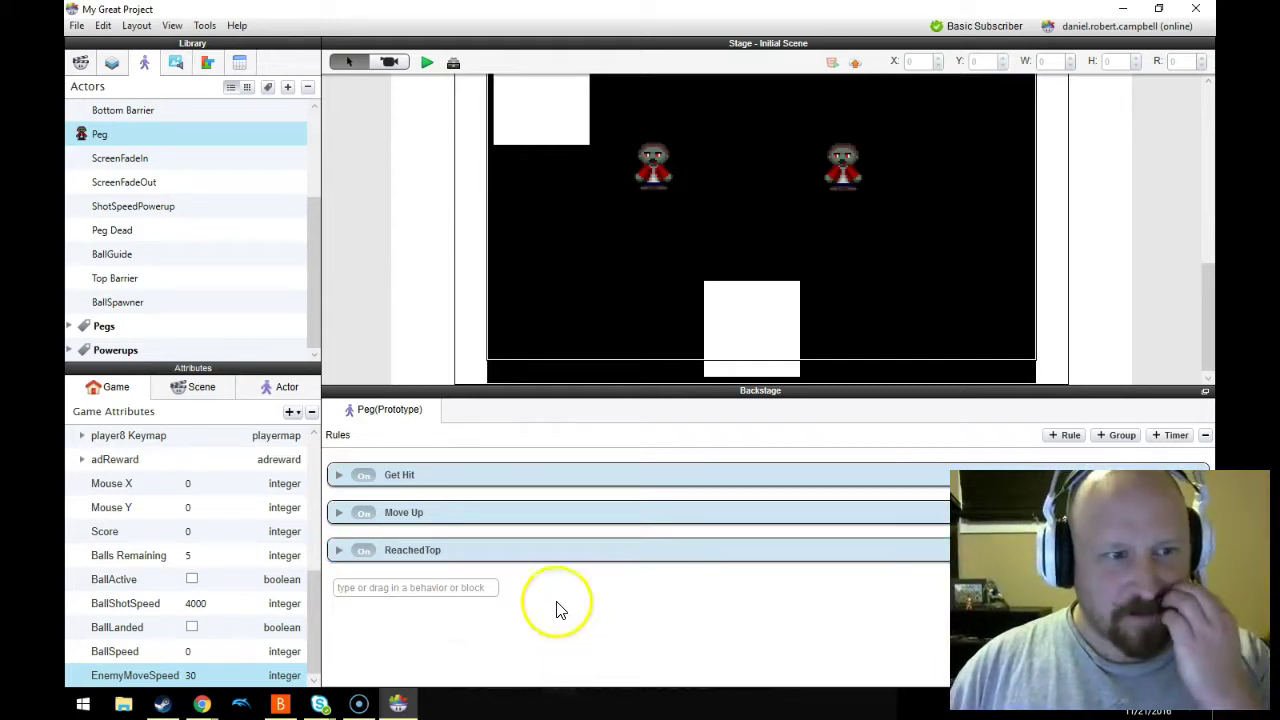
# - Open the rules of the BallSpawner placed on the stage and collapse Spawn Pegs to review the SpawnSpawner rule
pyautogui.click(380, 288)
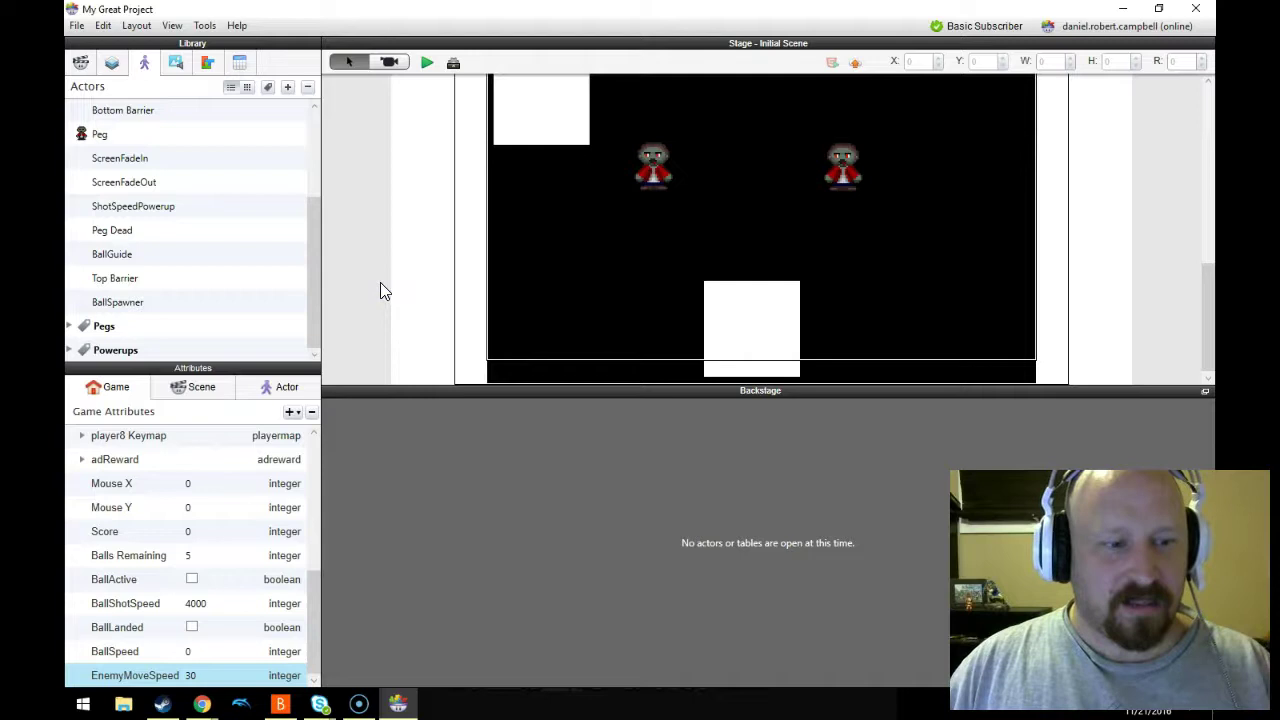
pyautogui.click(712, 298)
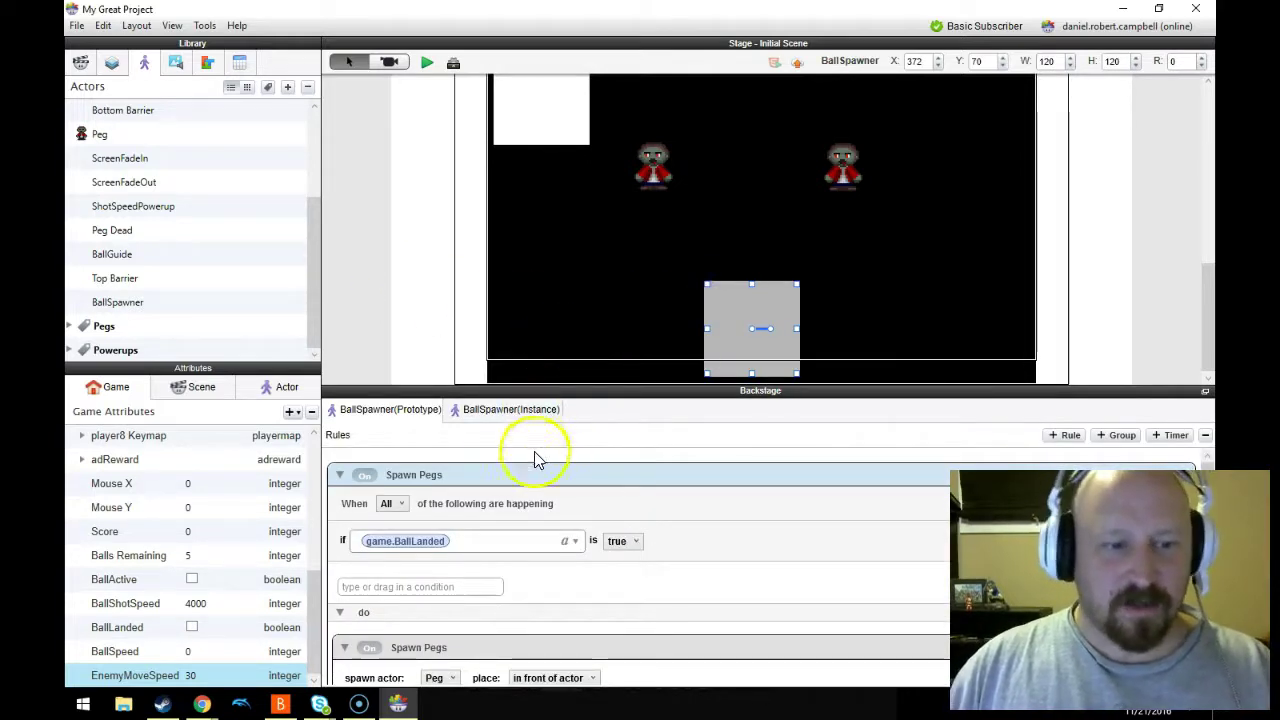
pyautogui.click(339, 474)
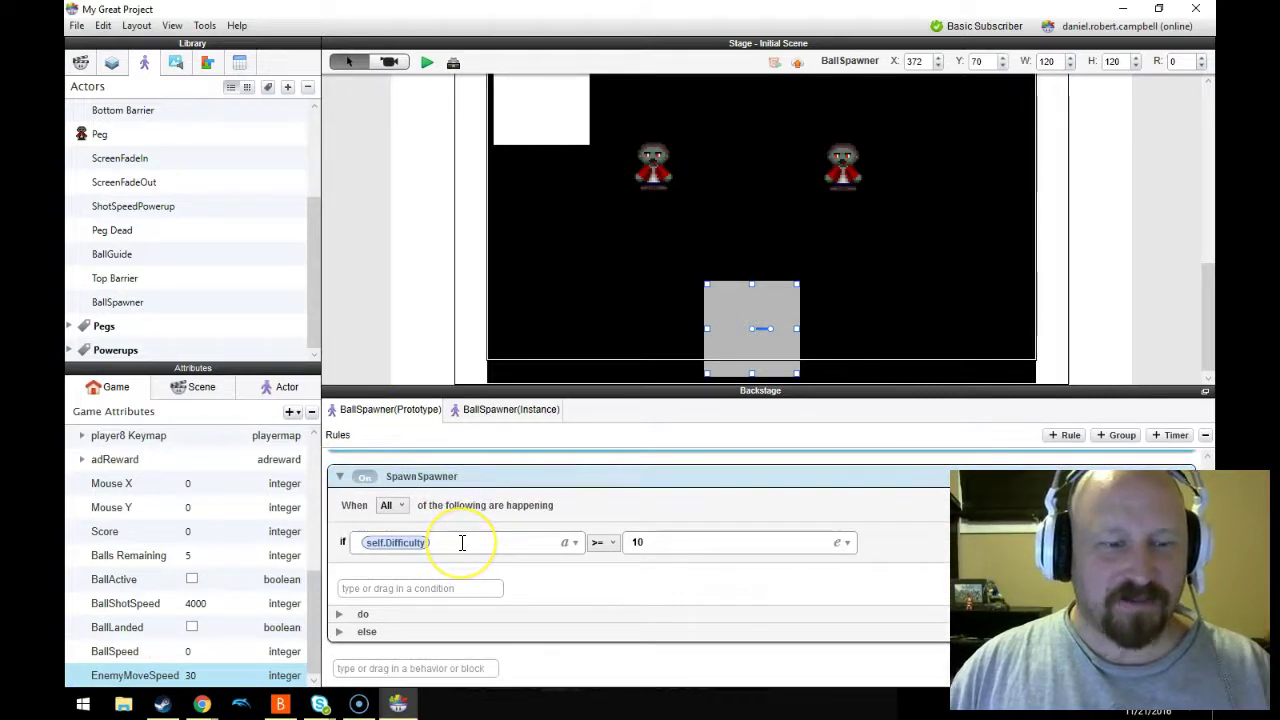
# - Open the rules of the Scene GM actor on the stage and collapse Track Mouse X, Track Mouse Y and Game Over
pyautogui.scroll(10, 676, 352)
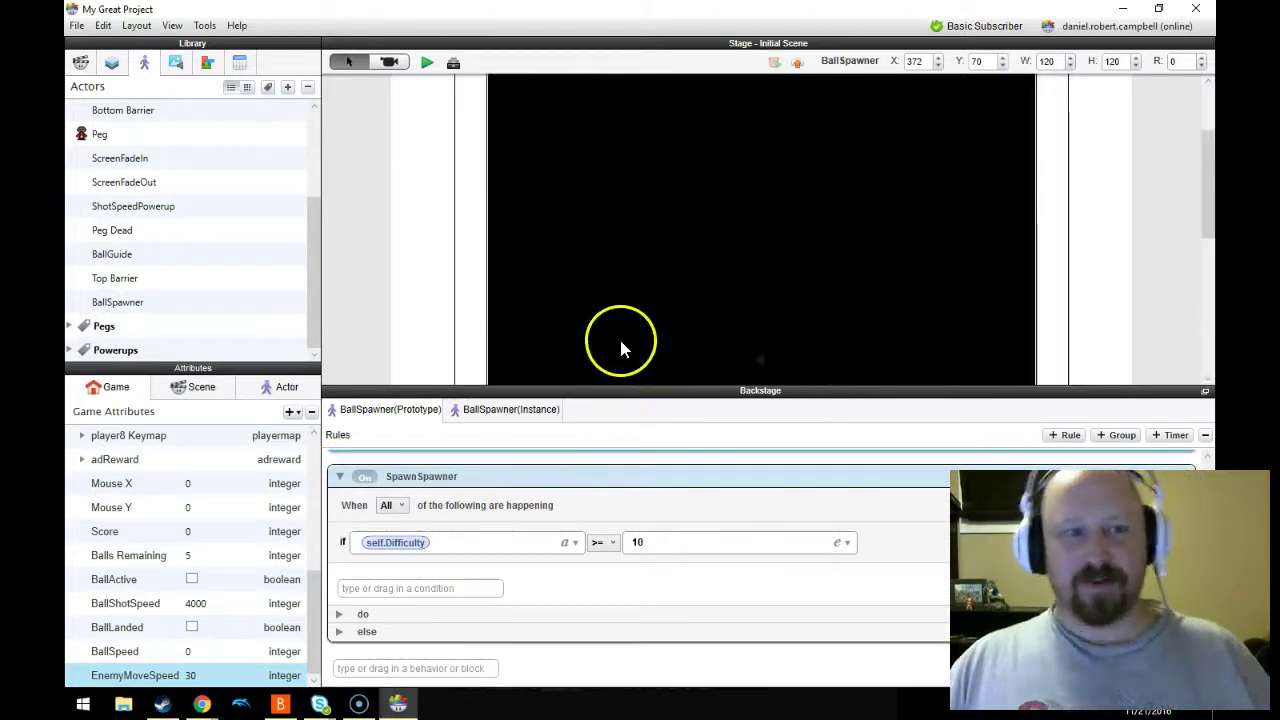
pyautogui.click(533, 178)
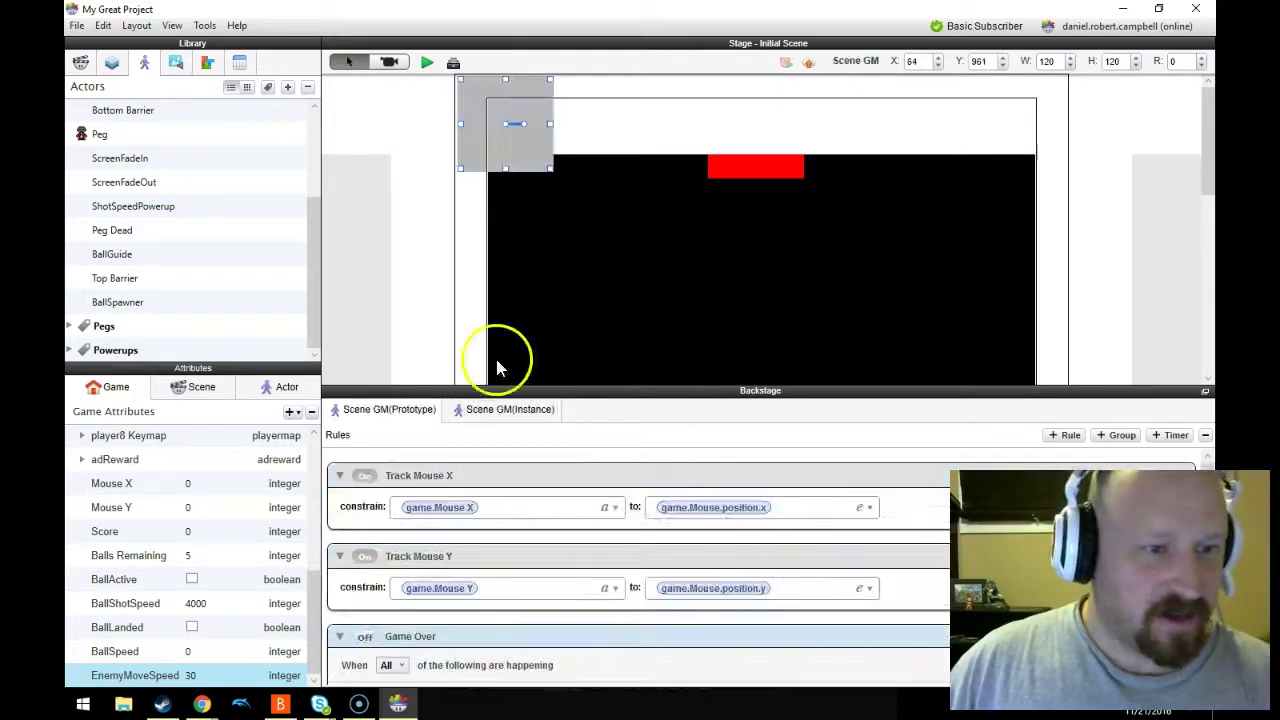
pyautogui.scroll(-5, 503, 514)
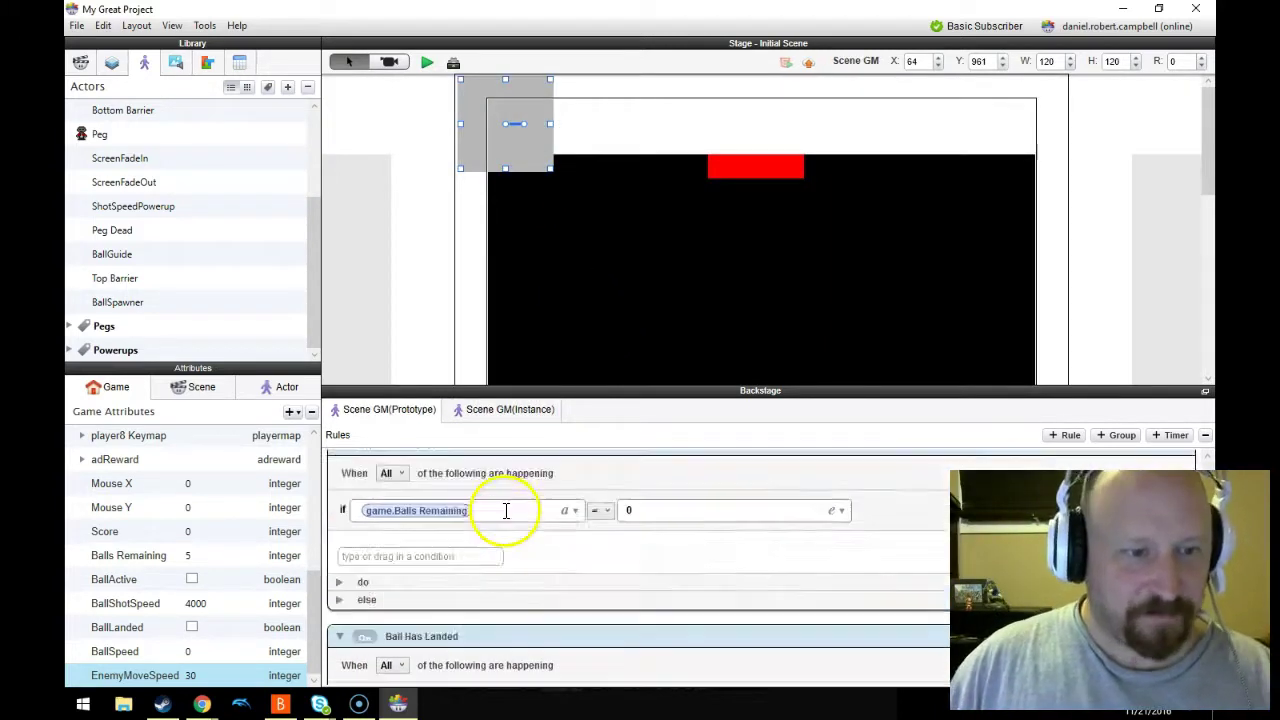
pyautogui.scroll(5, 506, 510)
pyautogui.click(698, 476)
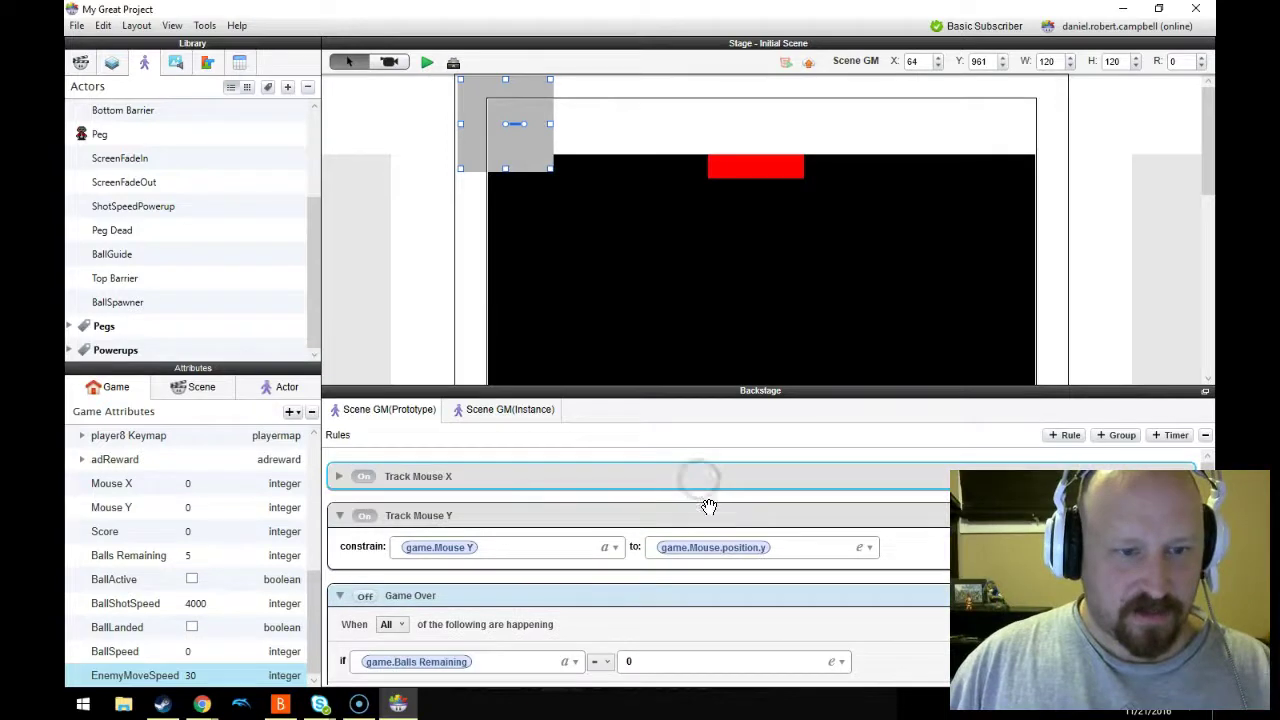
pyautogui.click(706, 504)
pyautogui.scroll(-1, 706, 540)
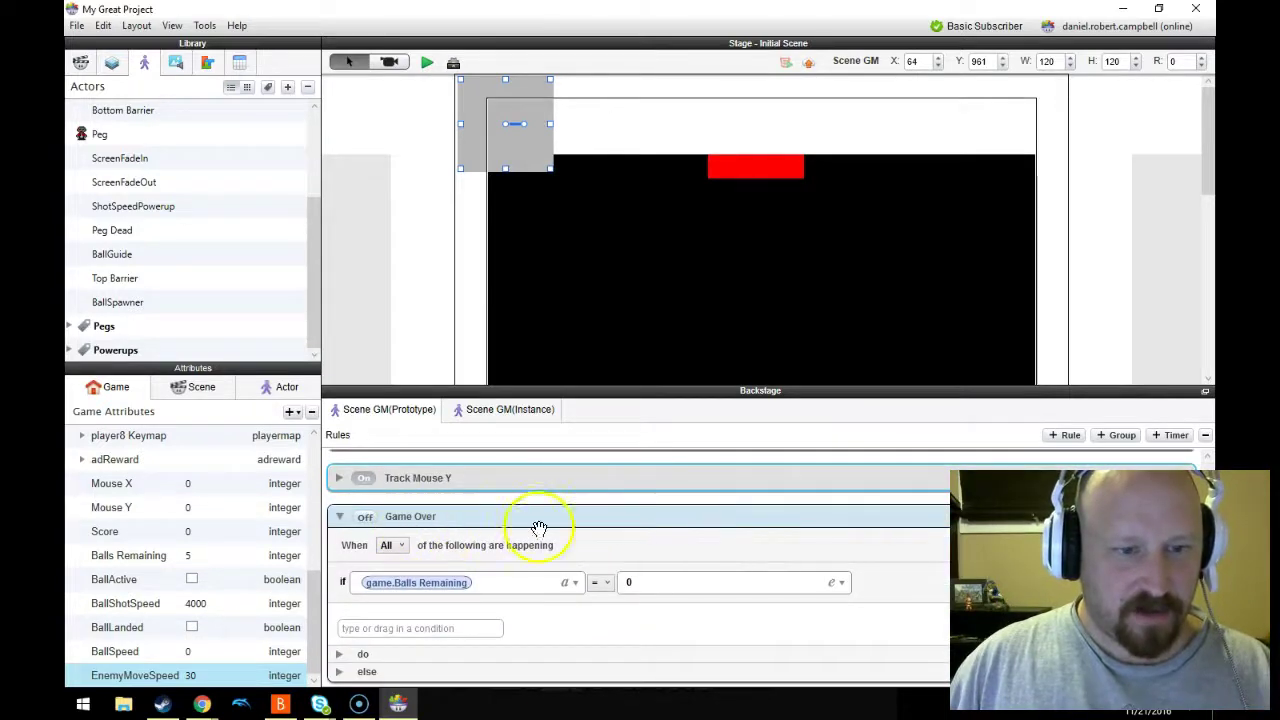
pyautogui.click(776, 521)
pyautogui.scroll(-3, 748, 526)
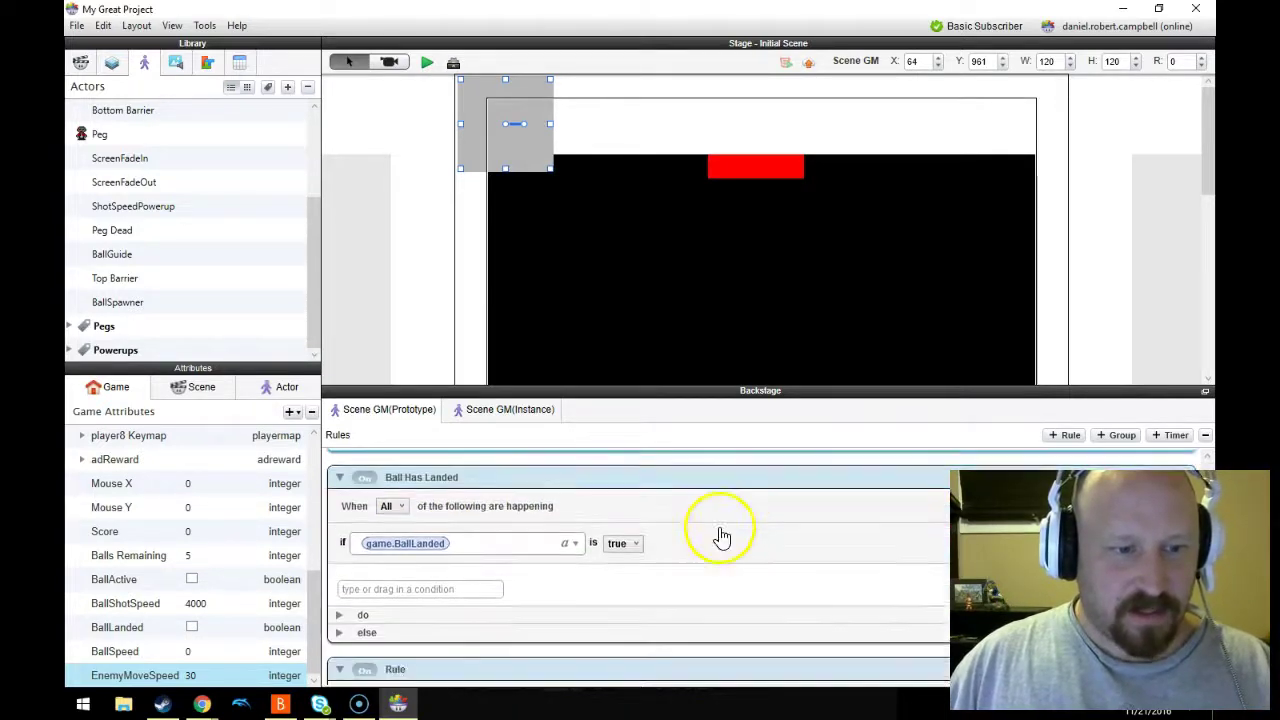
# - Expand the do section of Ball Has Landed and collapse its Timer along with the two Change Attribute behaviors inside
pyautogui.click(341, 577)
pyautogui.scroll(-8, 550, 572)
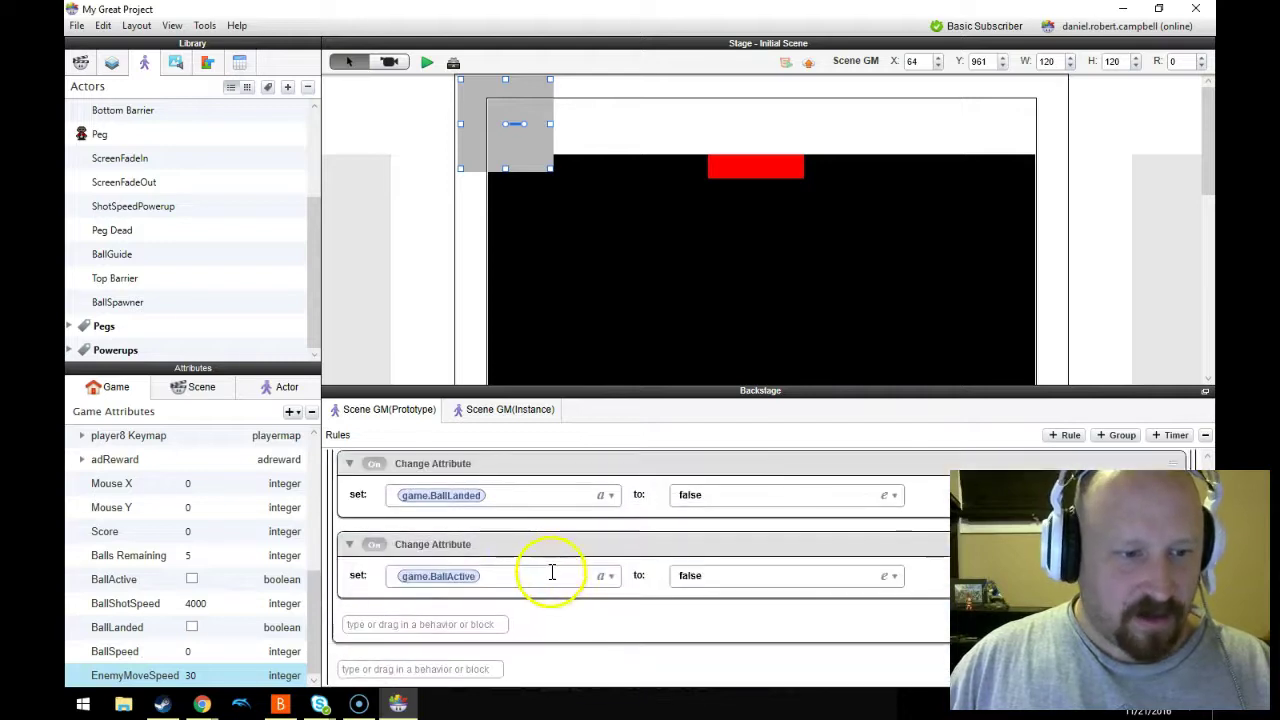
pyautogui.scroll(5, 497, 596)
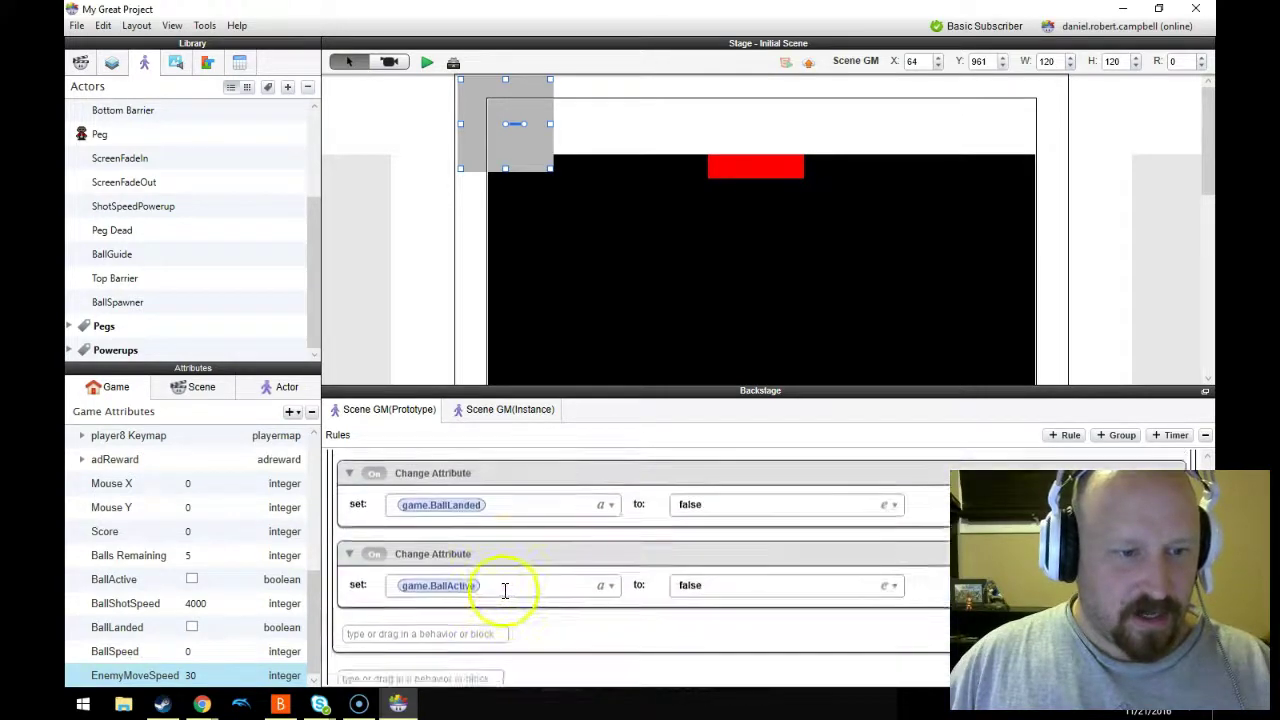
pyautogui.click(746, 515)
pyautogui.click(746, 515)
pyautogui.doubleClick(740, 549)
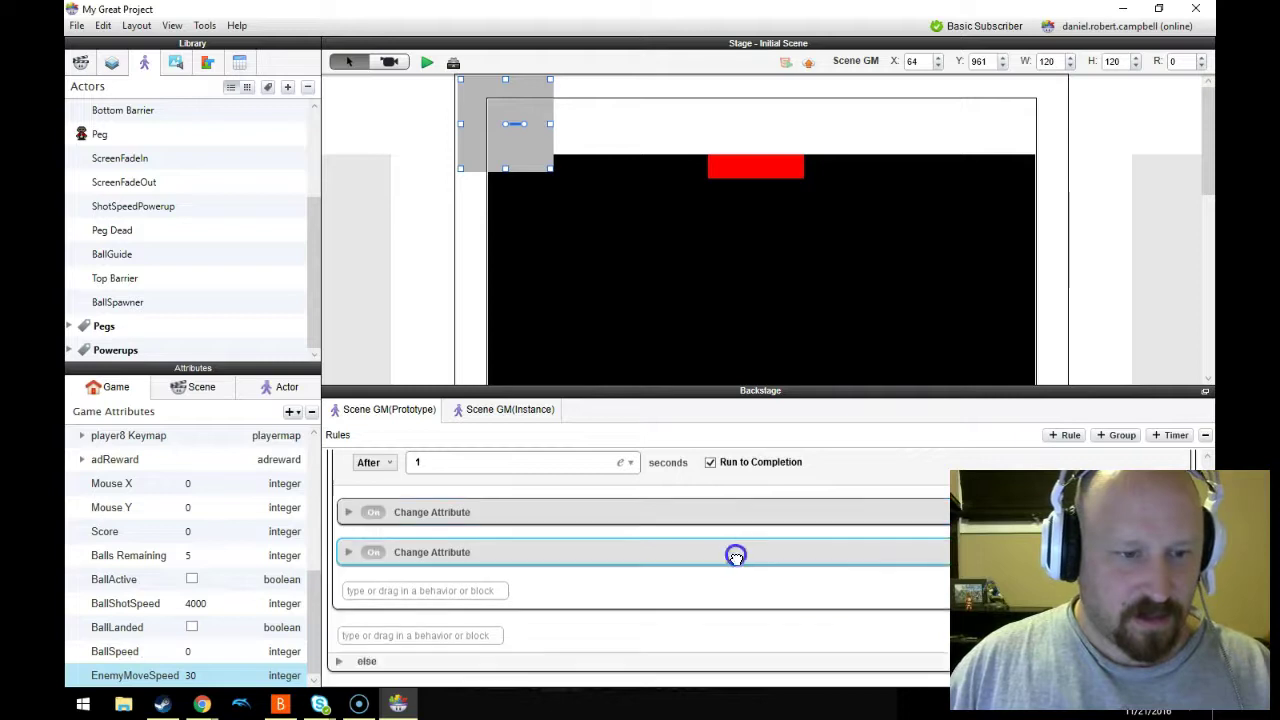
pyautogui.scroll(3, 737, 556)
pyautogui.click(739, 550)
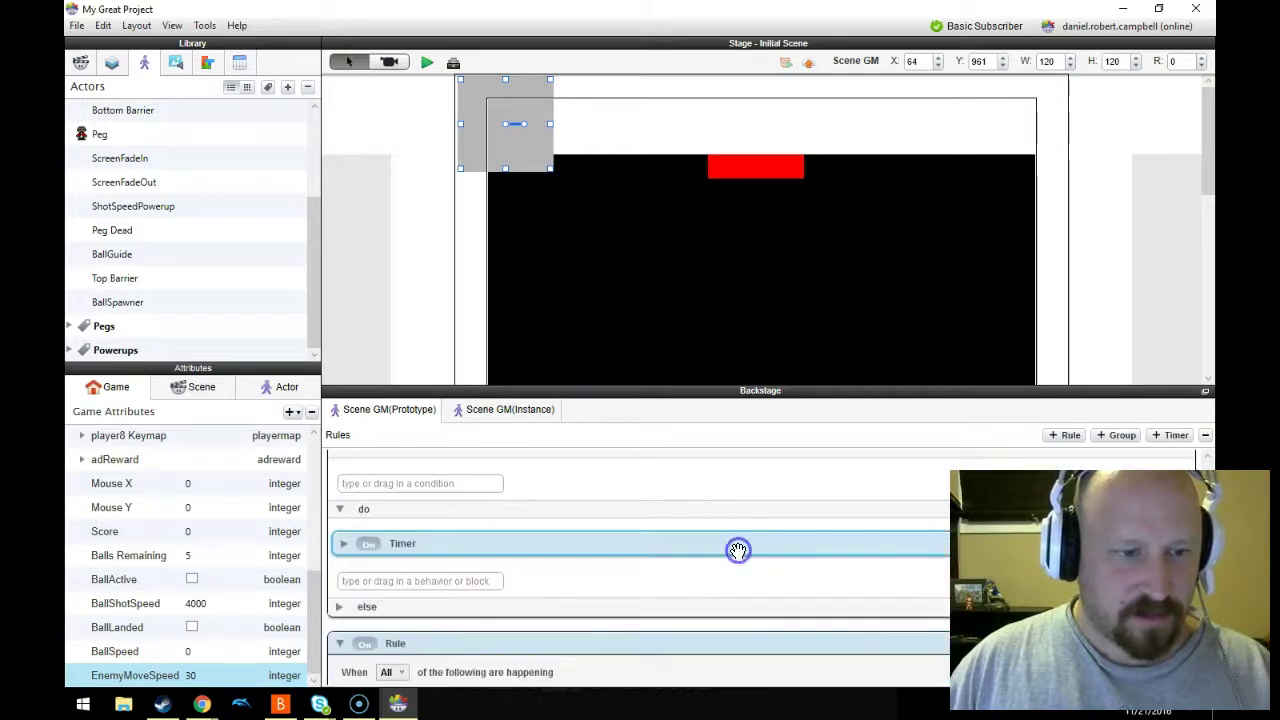
pyautogui.scroll(2, 680, 554)
pyautogui.scroll(-3, 629, 563)
# - Add a Change Attribute behavior below the Timer in Ball Has Landed and target it at game.EnemyMoveSpeed
pyautogui.click(476, 543)
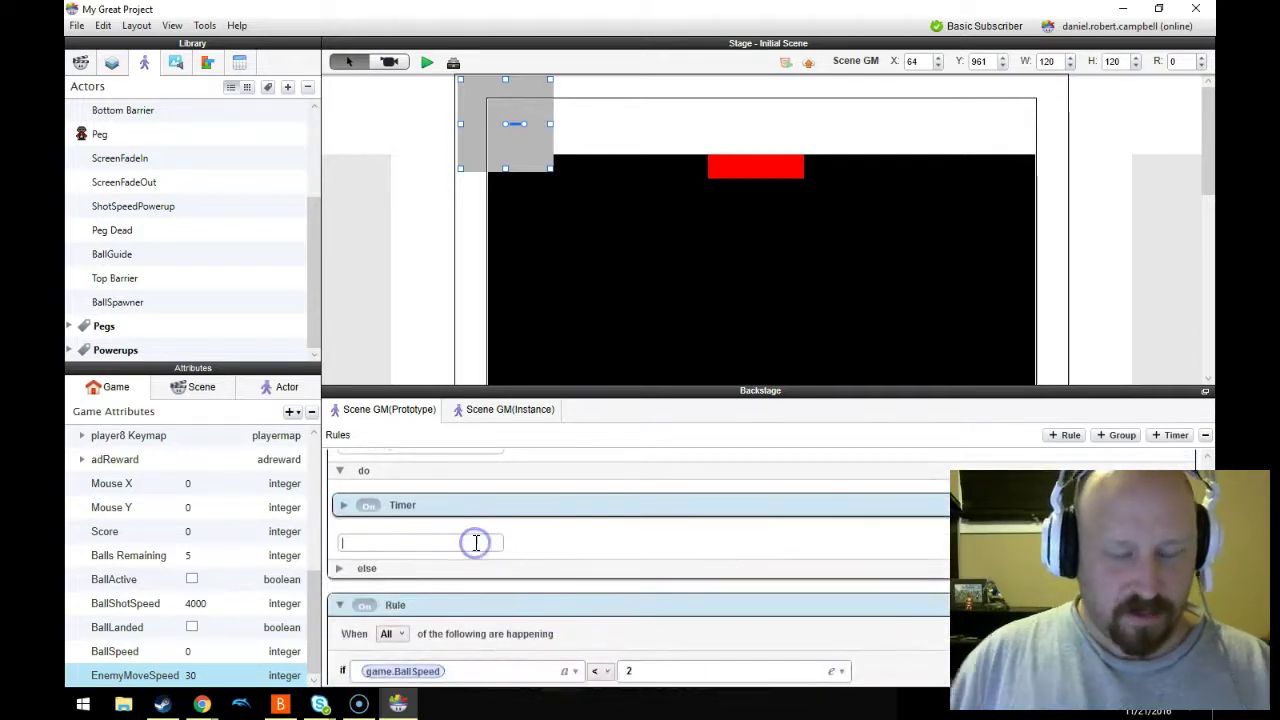
pyautogui.write('c')
pyautogui.press('Return')
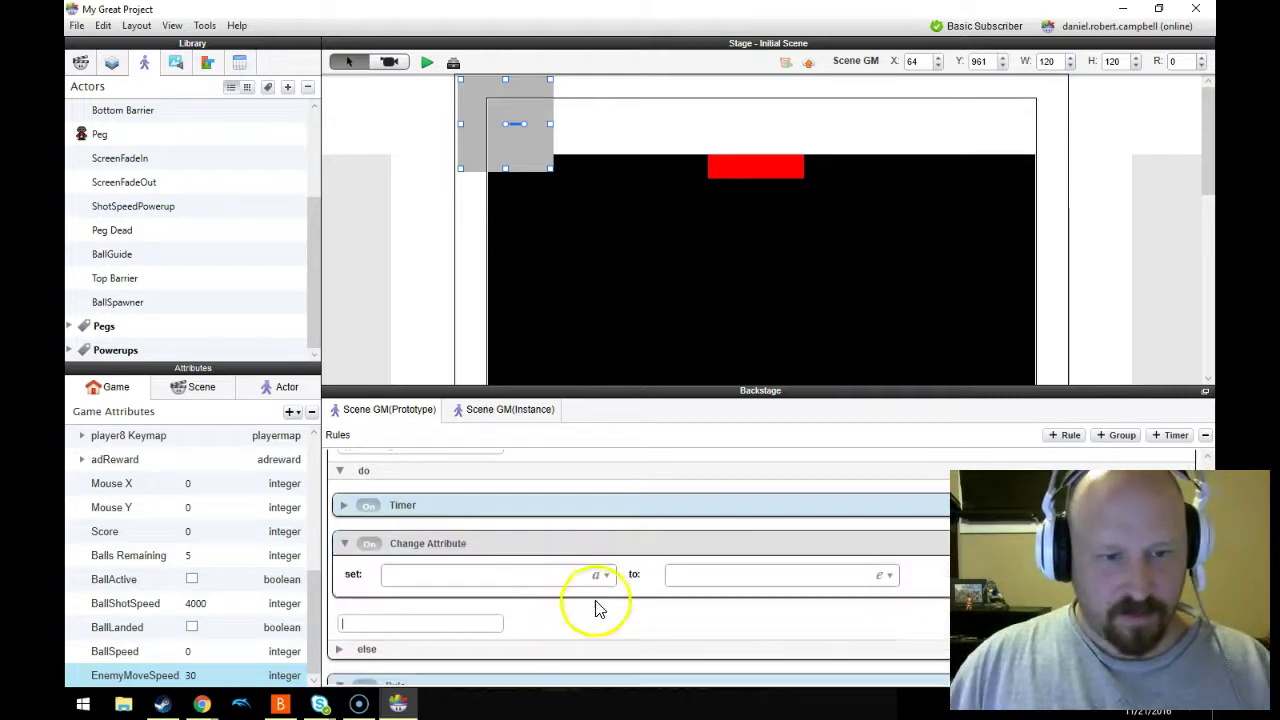
pyautogui.click(597, 575)
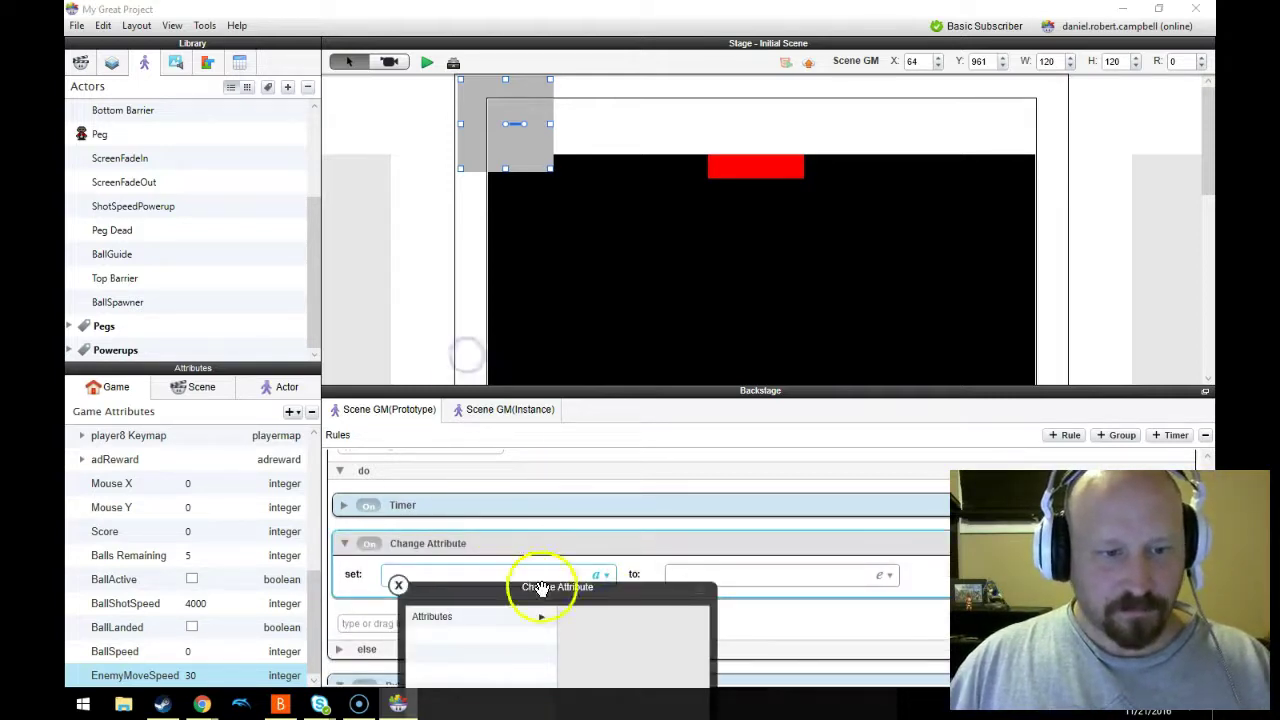
pyautogui.moveTo(543, 589); pyautogui.dragTo(406, 314)
pyautogui.click(386, 334)
pyautogui.click(445, 341)
pyautogui.scroll(-5, 472, 370)
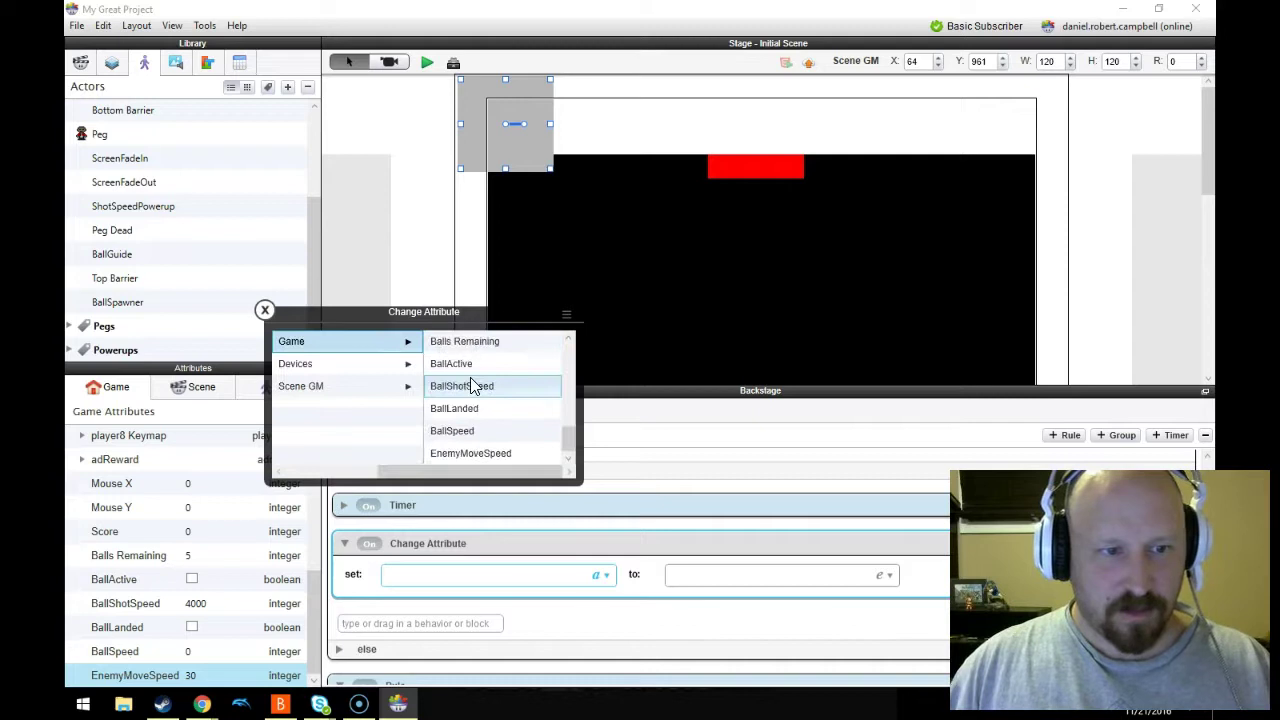
pyautogui.click(471, 450)
# - Set the new Change Attribute behavior's value to the expression game.EnemyMoveSpeed+1
pyautogui.click(879, 576)
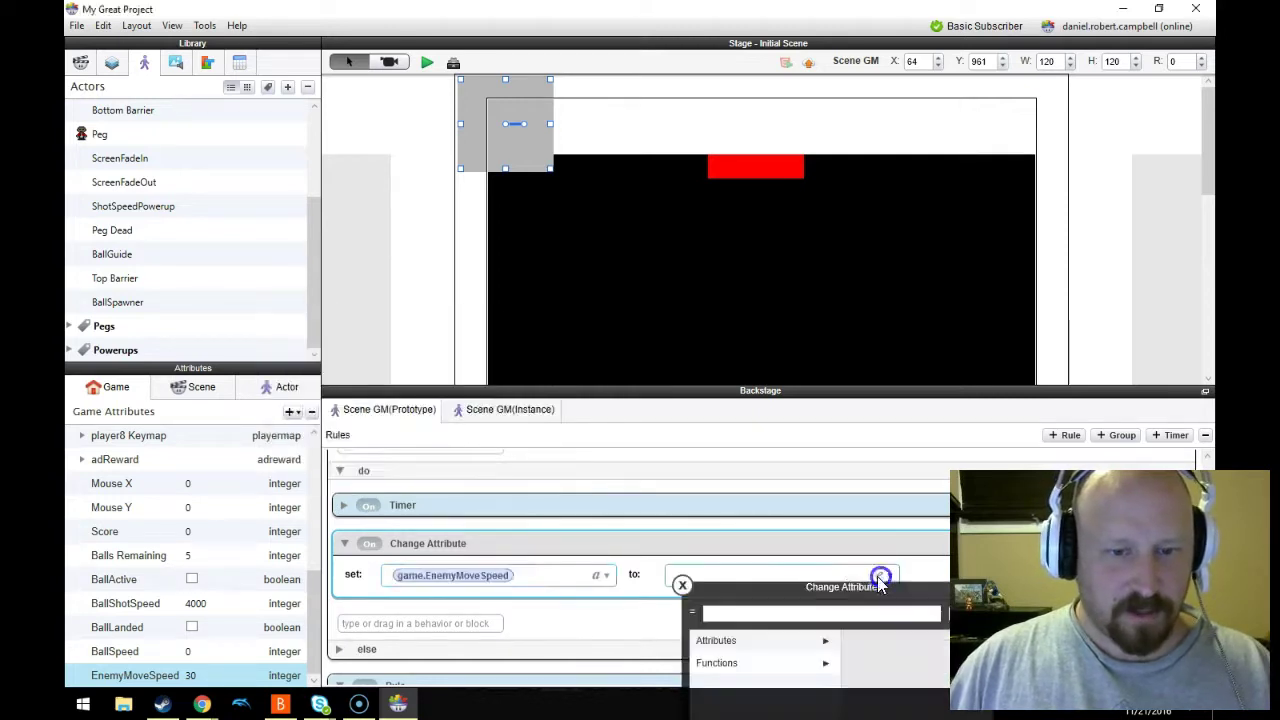
pyautogui.moveTo(757, 591); pyautogui.dragTo(504, 270)
pyautogui.click(436, 326)
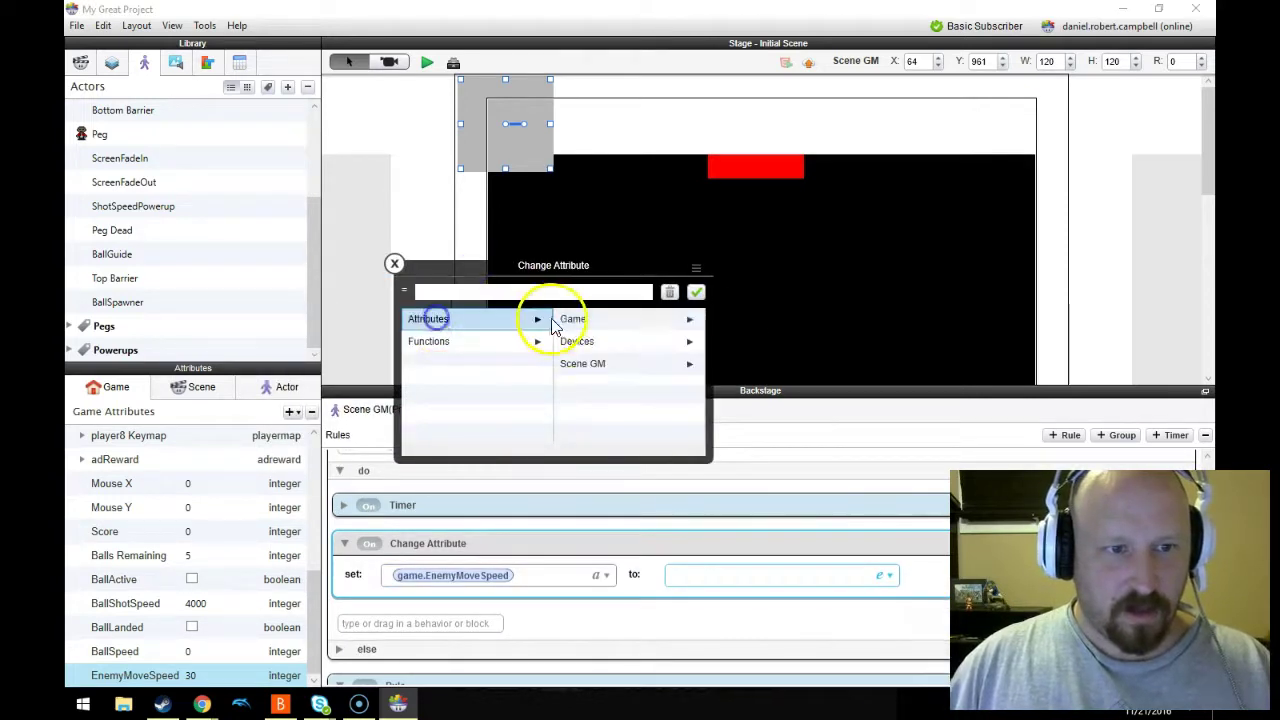
pyautogui.click(560, 319)
pyautogui.scroll(-5, 590, 380)
pyautogui.click(607, 431)
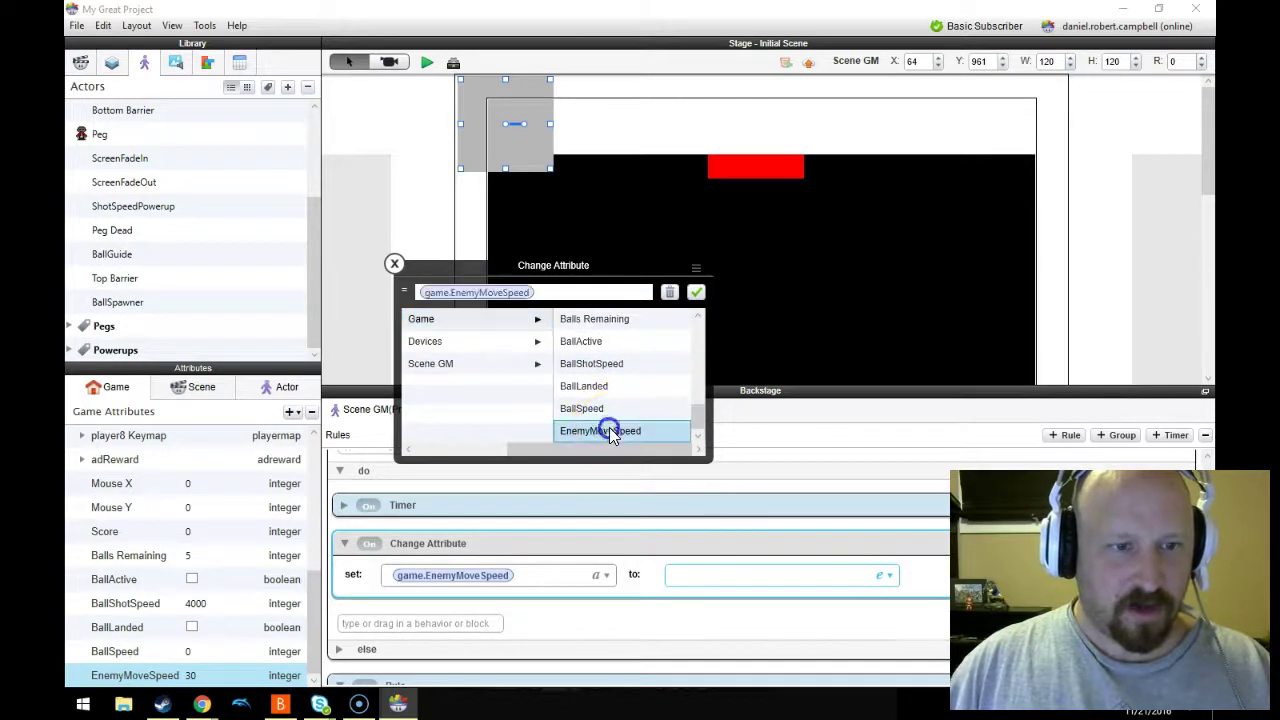
pyautogui.click(696, 292)
pyautogui.click(743, 406)
pyautogui.scroll(1, 716, 470)
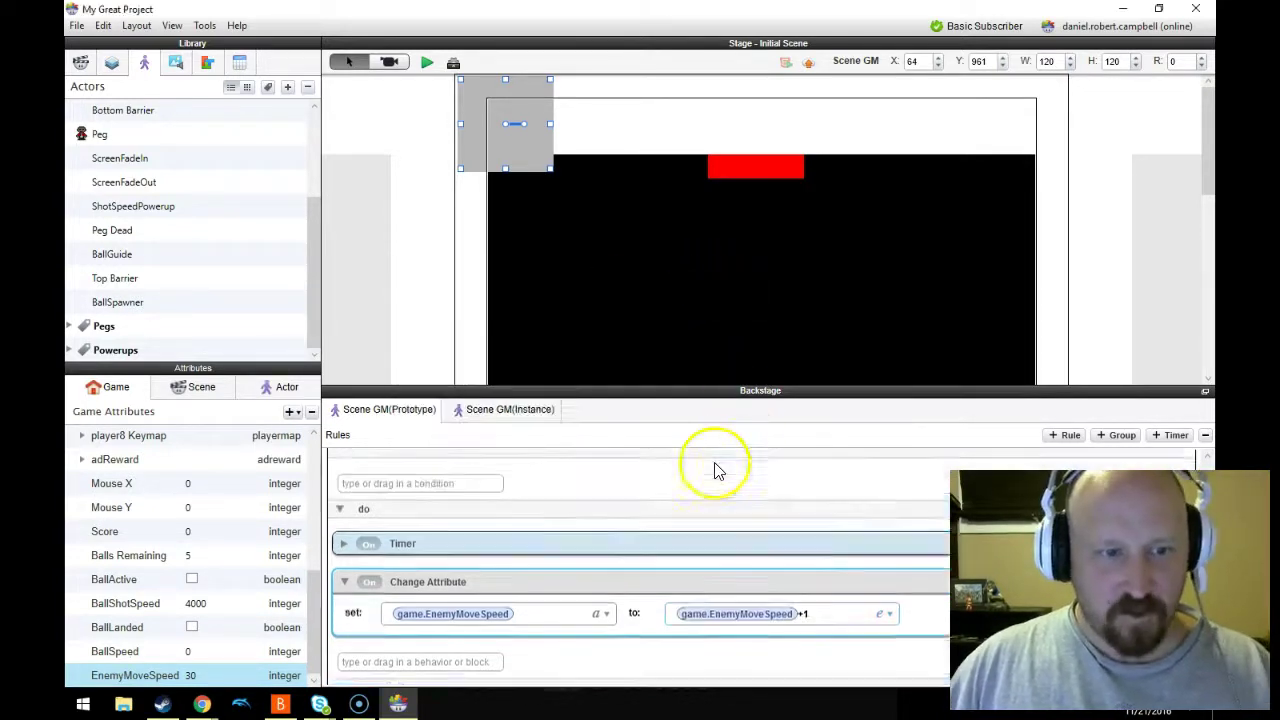
# - Save the project and preview the game at 75% zoom
pyautogui.scroll(3, 714, 466)
pyautogui.click(801, 590)
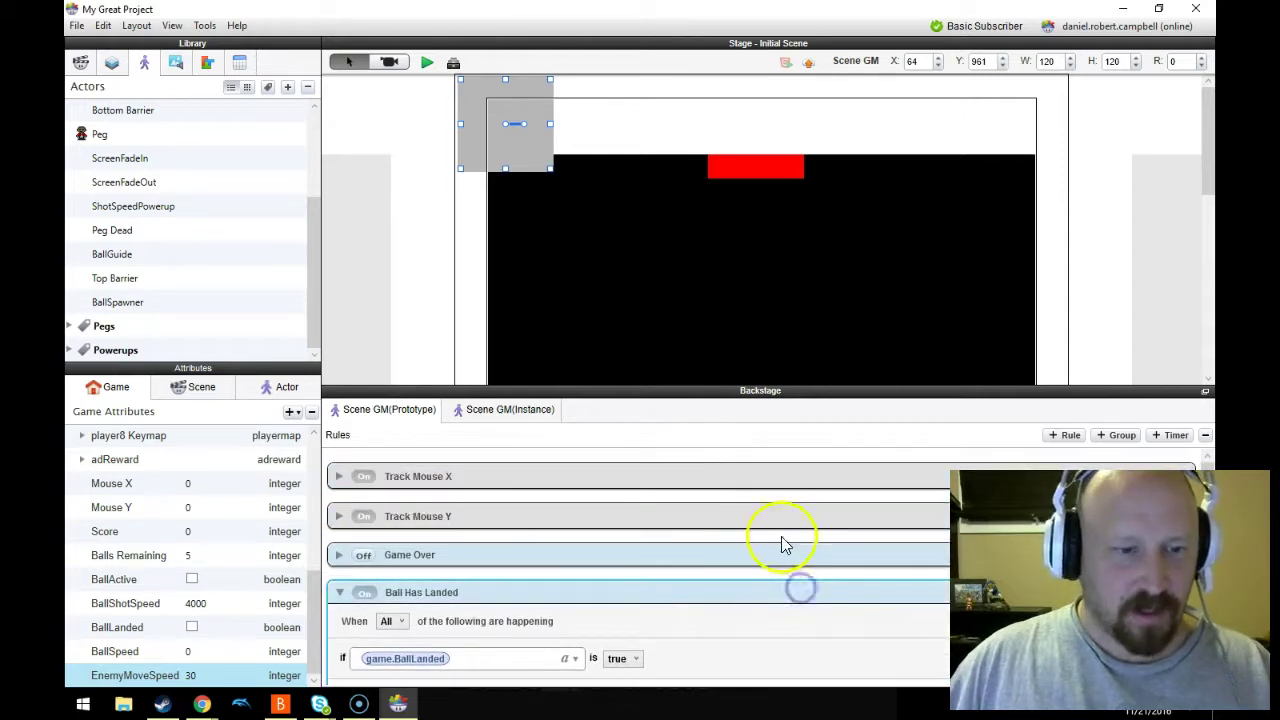
pyautogui.hotkey('ctrl', 's')
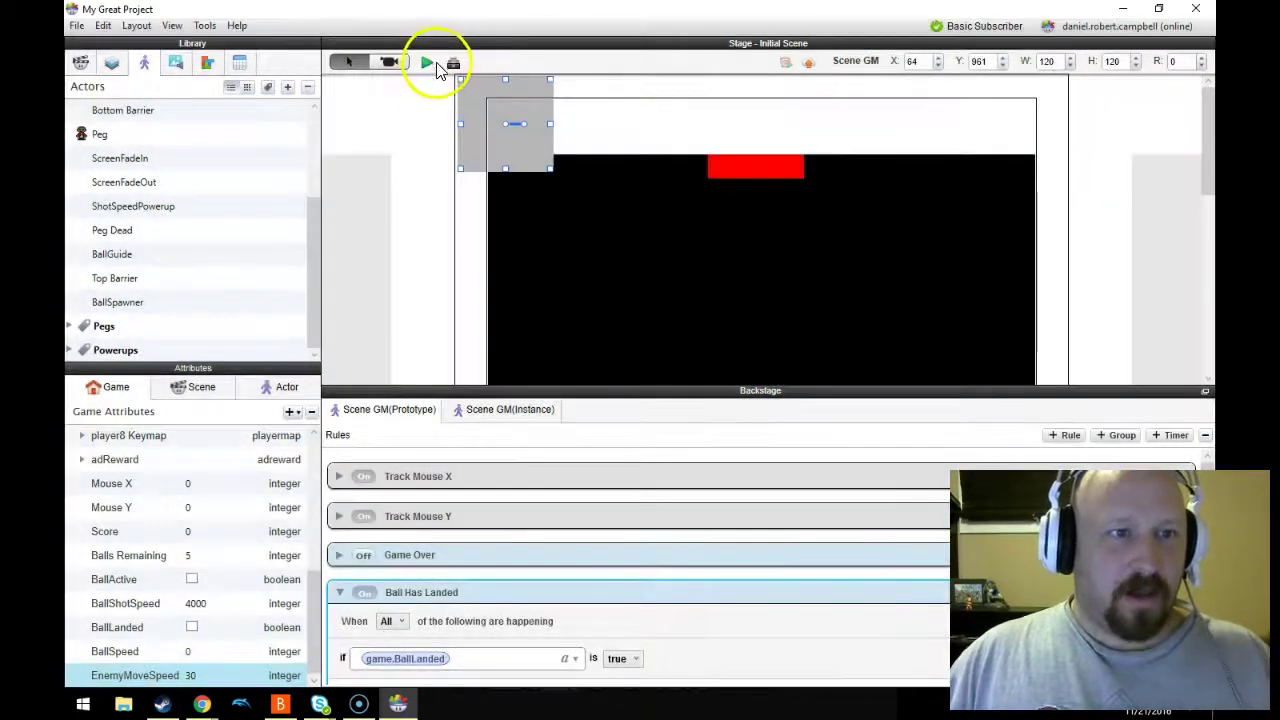
pyautogui.click(428, 63)
pyautogui.click(486, 57)
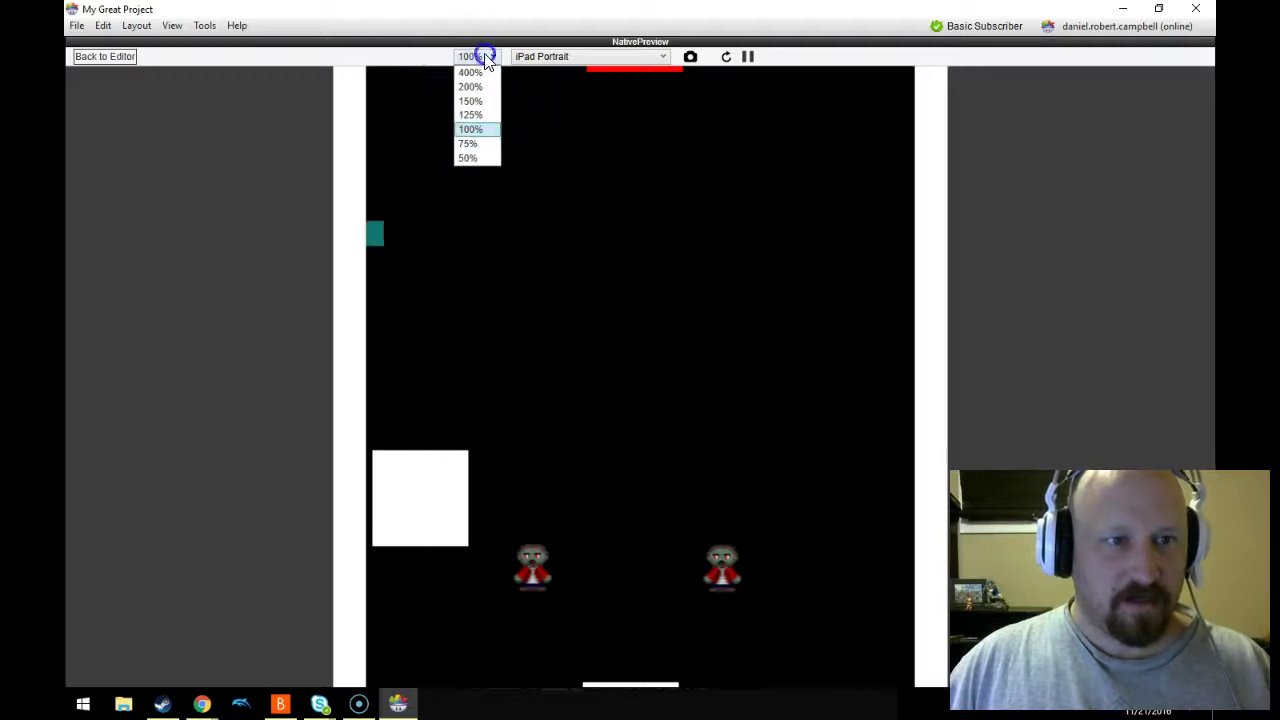
pyautogui.click(469, 143)
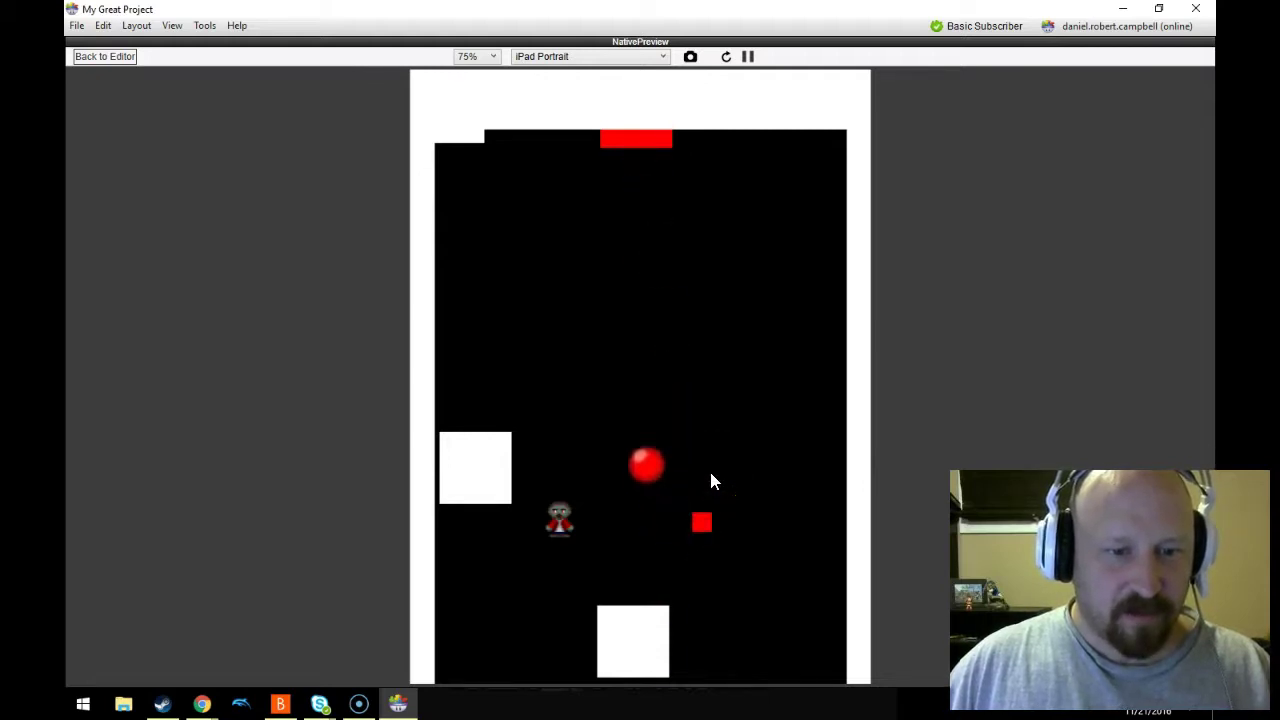
# - Play-test several ball shots at the pegs to check how enemy speed changes, and return to the editor
pyautogui.click(713, 472)
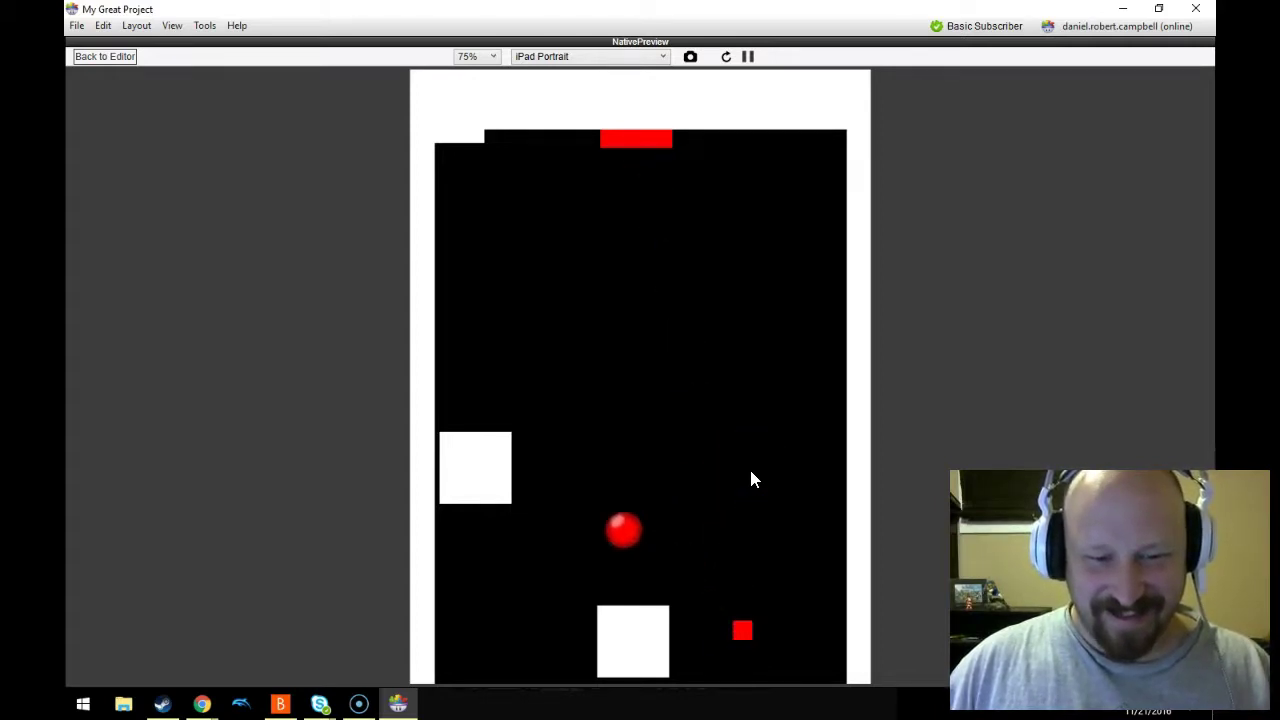
pyautogui.moveTo(760, 515)
pyautogui.mouseDown()
pyautogui.moveTo(769, 546)
pyautogui.moveTo(810, 410)
pyautogui.mouseUp()
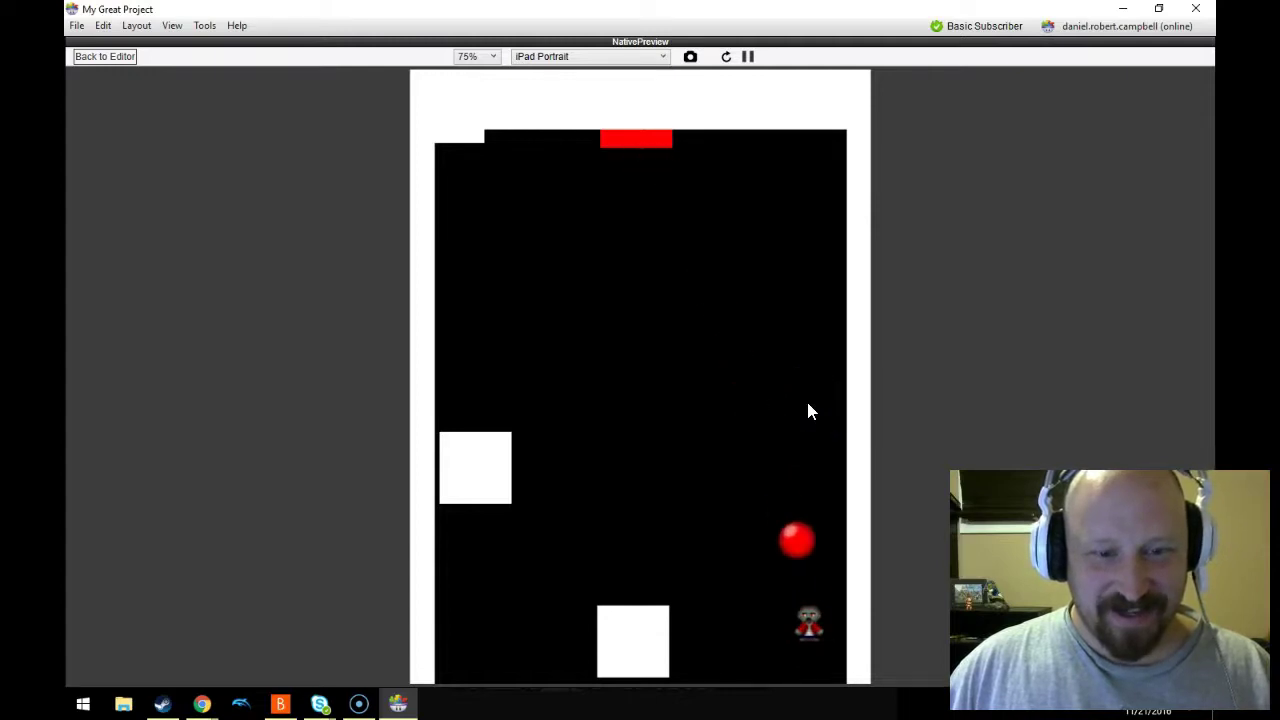
pyautogui.click(640, 452)
pyautogui.moveTo(641, 455); pyautogui.dragTo(733, 452)
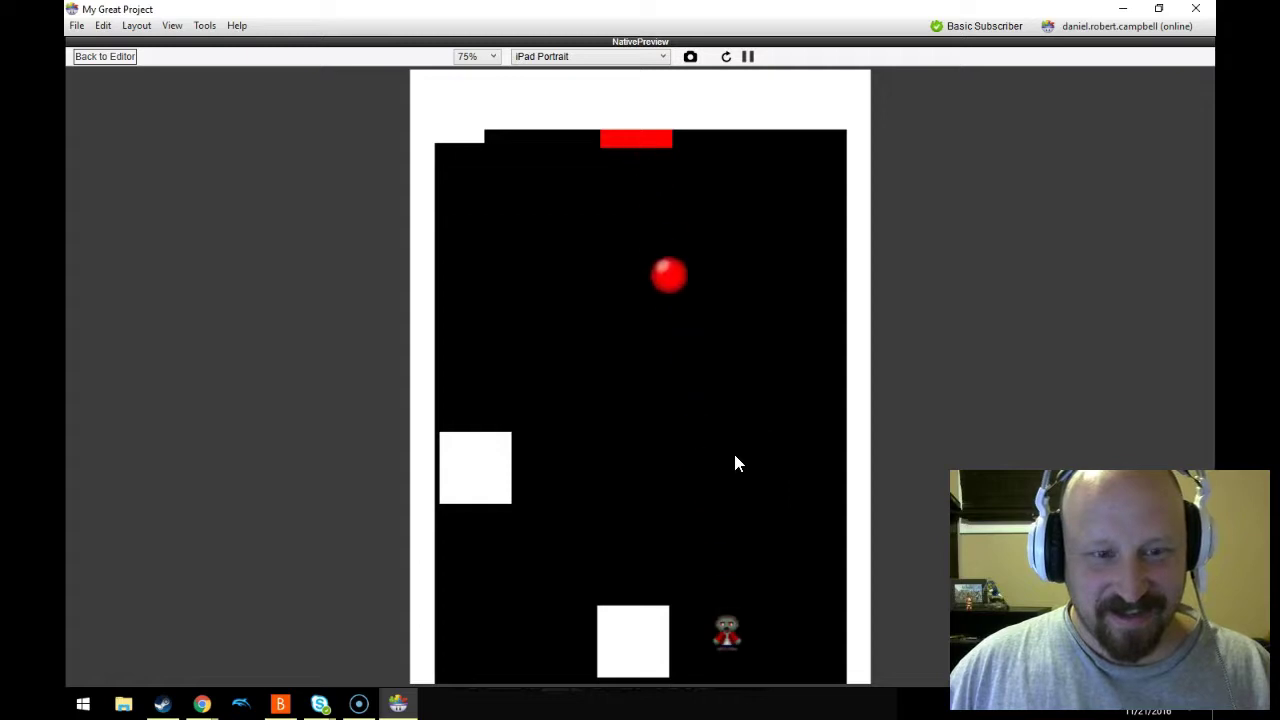
pyautogui.moveTo(735, 456); pyautogui.dragTo(526, 510)
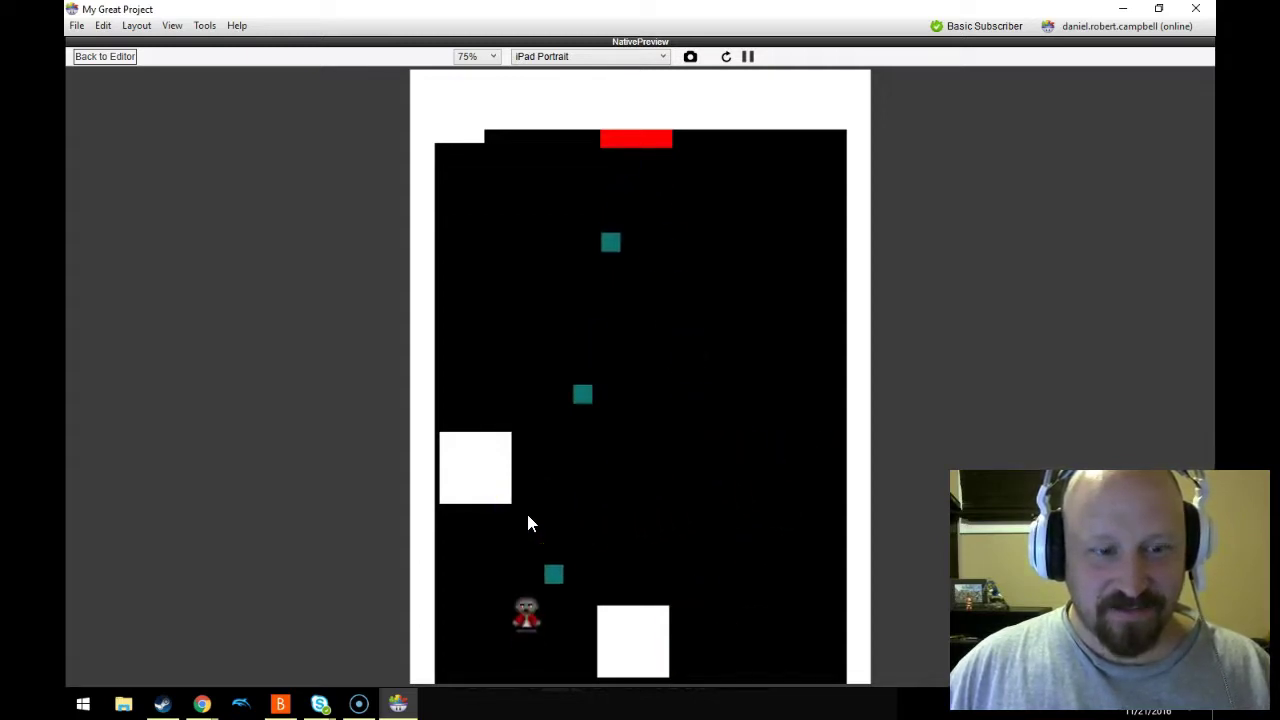
pyautogui.click(752, 527)
pyautogui.moveTo(752, 521)
pyautogui.mouseDown()
pyautogui.moveTo(780, 451)
pyautogui.moveTo(611, 523)
pyautogui.moveTo(561, 528)
pyautogui.moveTo(616, 529)
pyautogui.mouseUp()
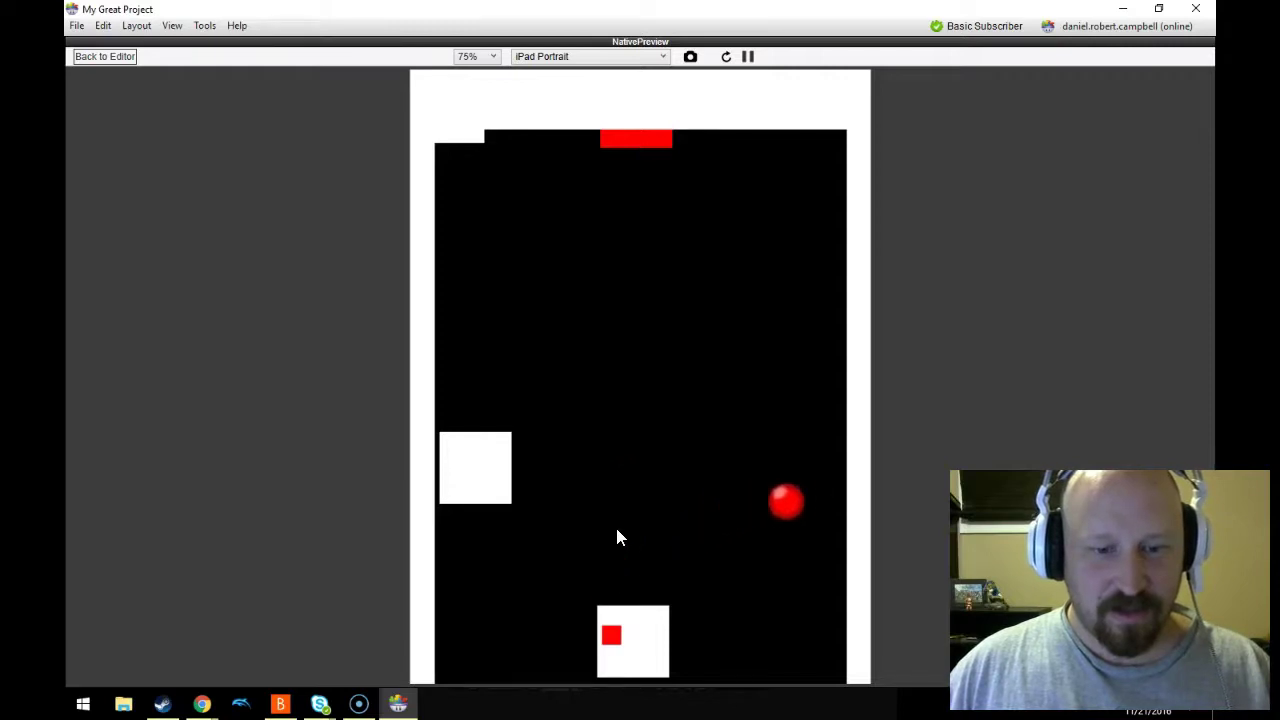
pyautogui.moveTo(728, 534); pyautogui.dragTo(480, 200)
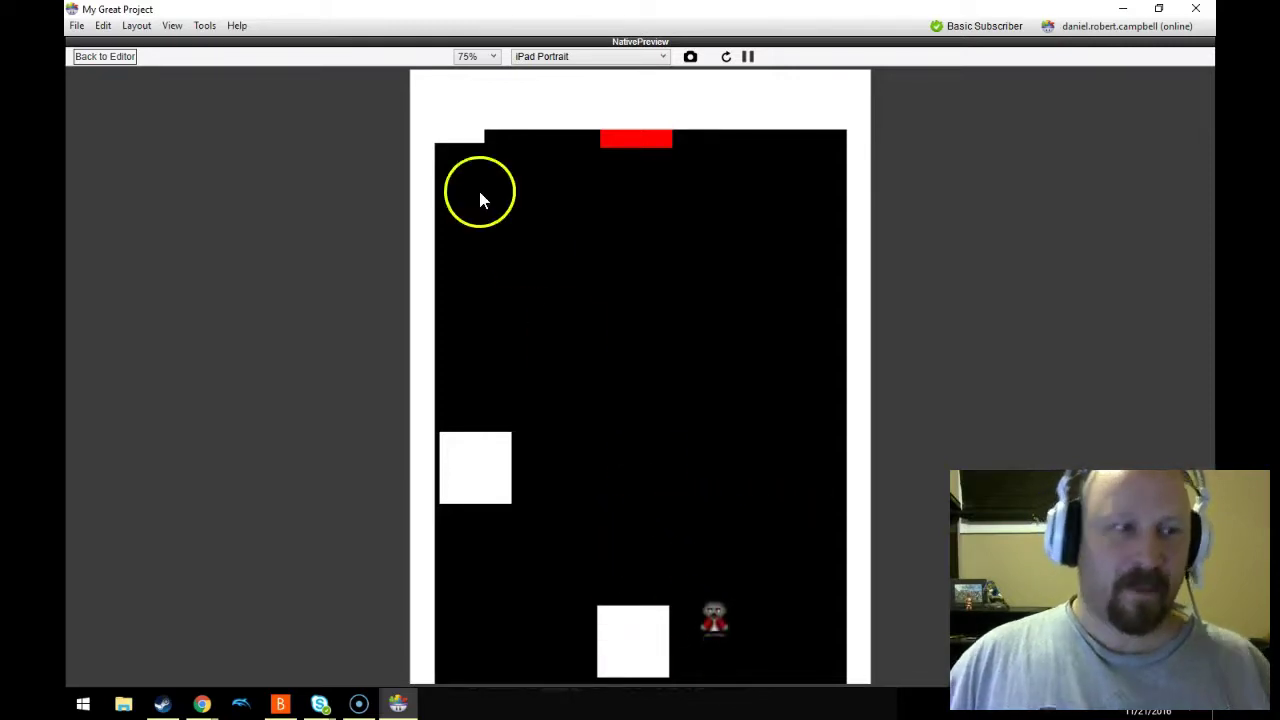
pyautogui.click(111, 60)
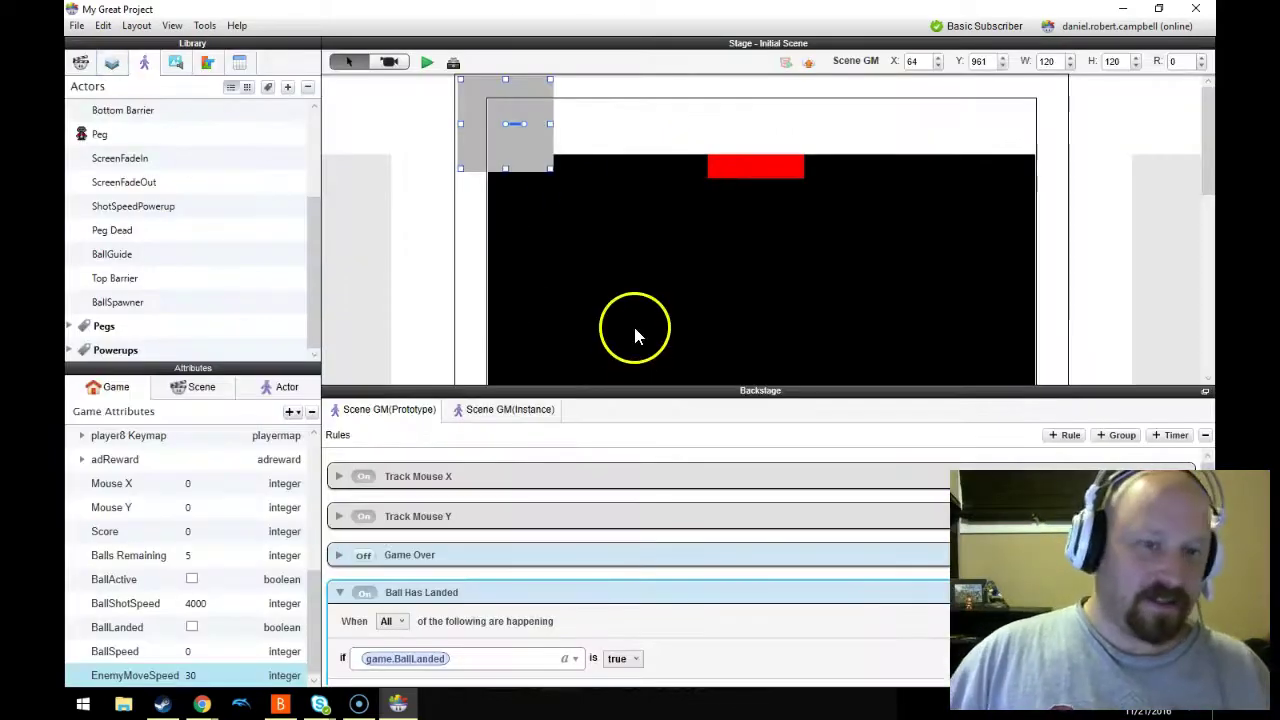
# - Duplicate the left Peg on the stage and place the copy between the two existing pegs at about X 373, Y 285
pyautogui.scroll(-5, 645, 325)
pyautogui.click(650, 256)
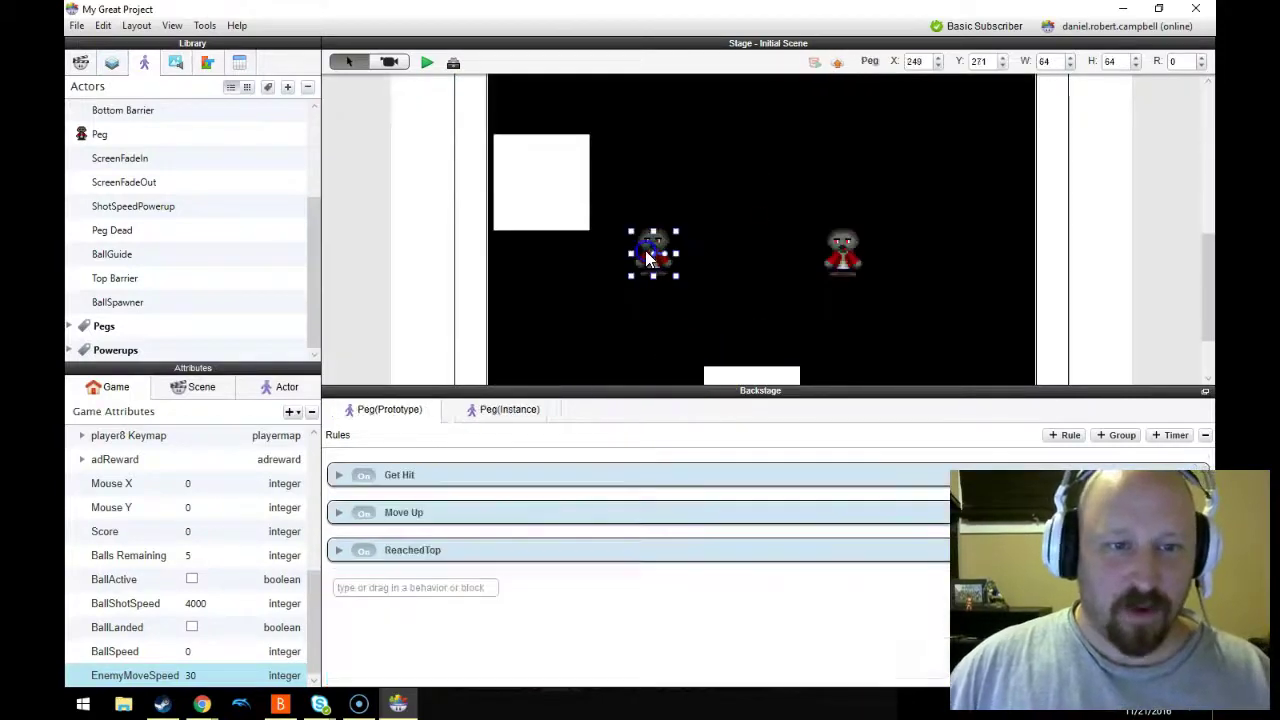
pyautogui.moveTo(657, 245); pyautogui.dragTo(758, 250)
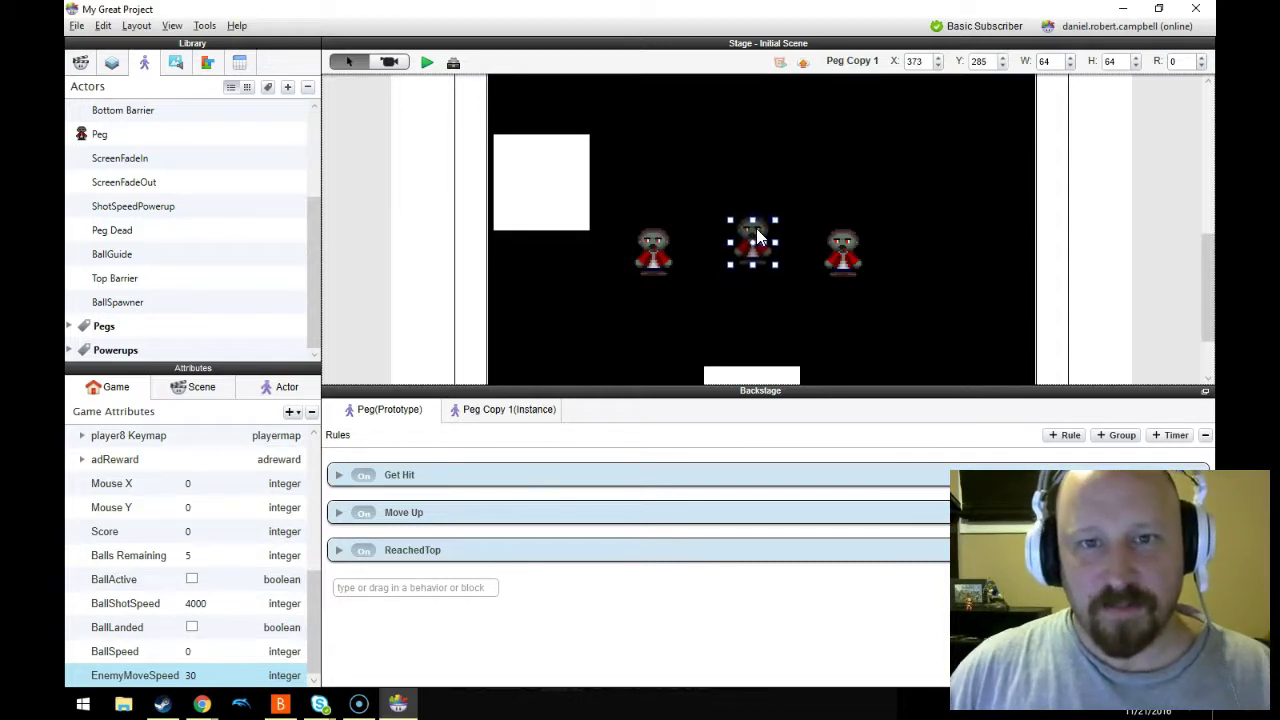
# - Nudge the copied Peg upward to Y 301
pyautogui.press('Up')
pyautogui.press('Up')
pyautogui.press('Up')
pyautogui.press('Up')
pyautogui.press('Up')
pyautogui.press('Up')
pyautogui.press('Up')
pyautogui.press('Up')
pyautogui.press('Up')
pyautogui.press('Up')
pyautogui.press('Up')
pyautogui.press('Up')
pyautogui.press('Up')
pyautogui.press('Up')
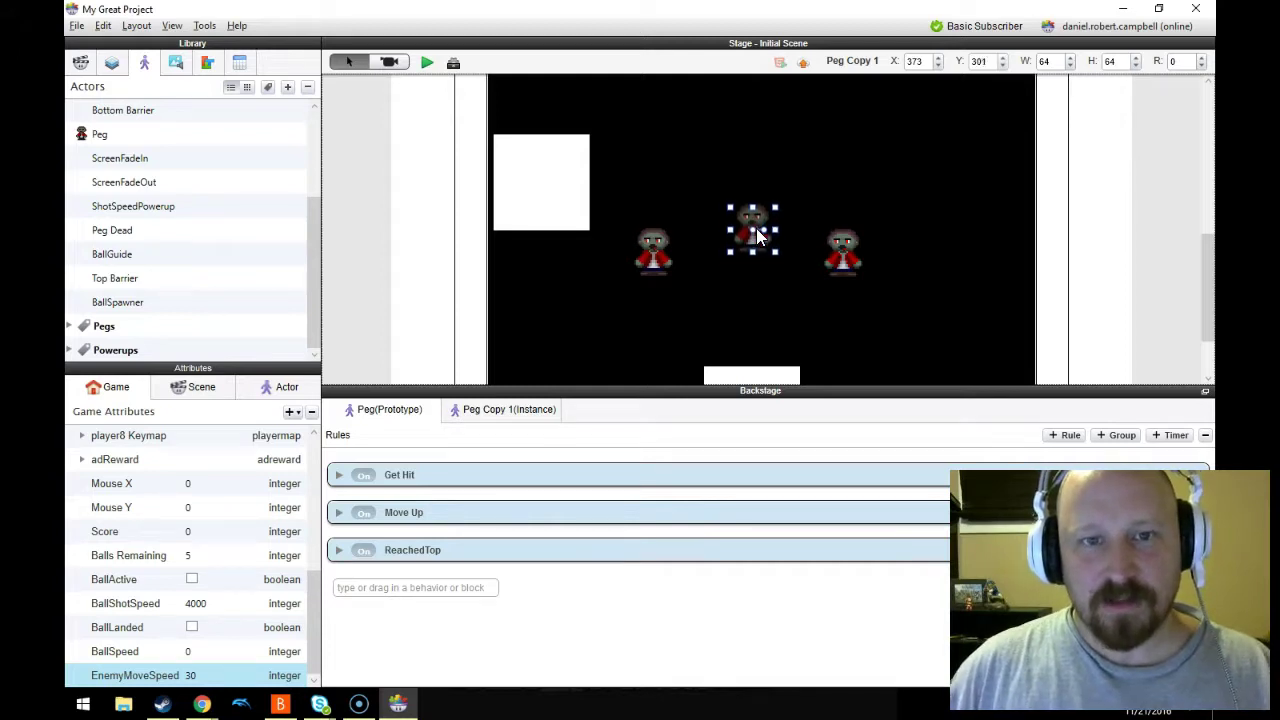
# - Check the right Peg's position and fine-tune the middle Peg copy to X 374, Y 300
pyautogui.click(842, 250)
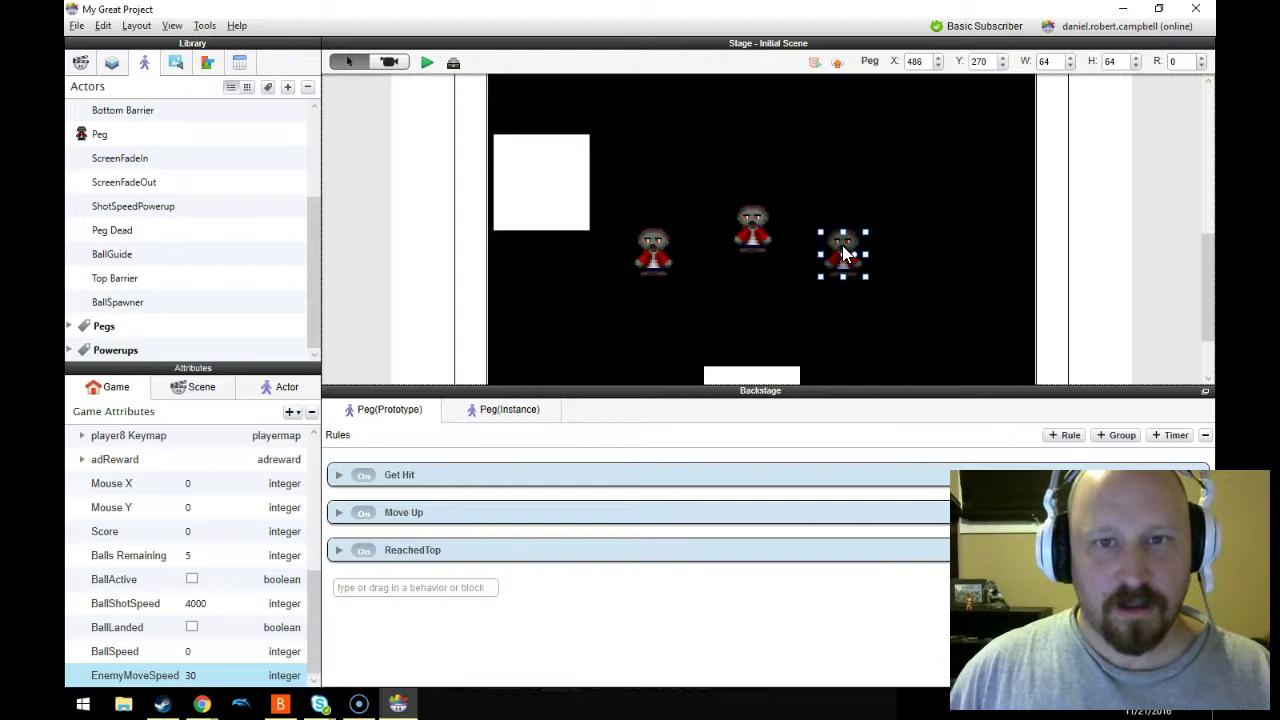
pyautogui.click(797, 242)
pyautogui.click(760, 228)
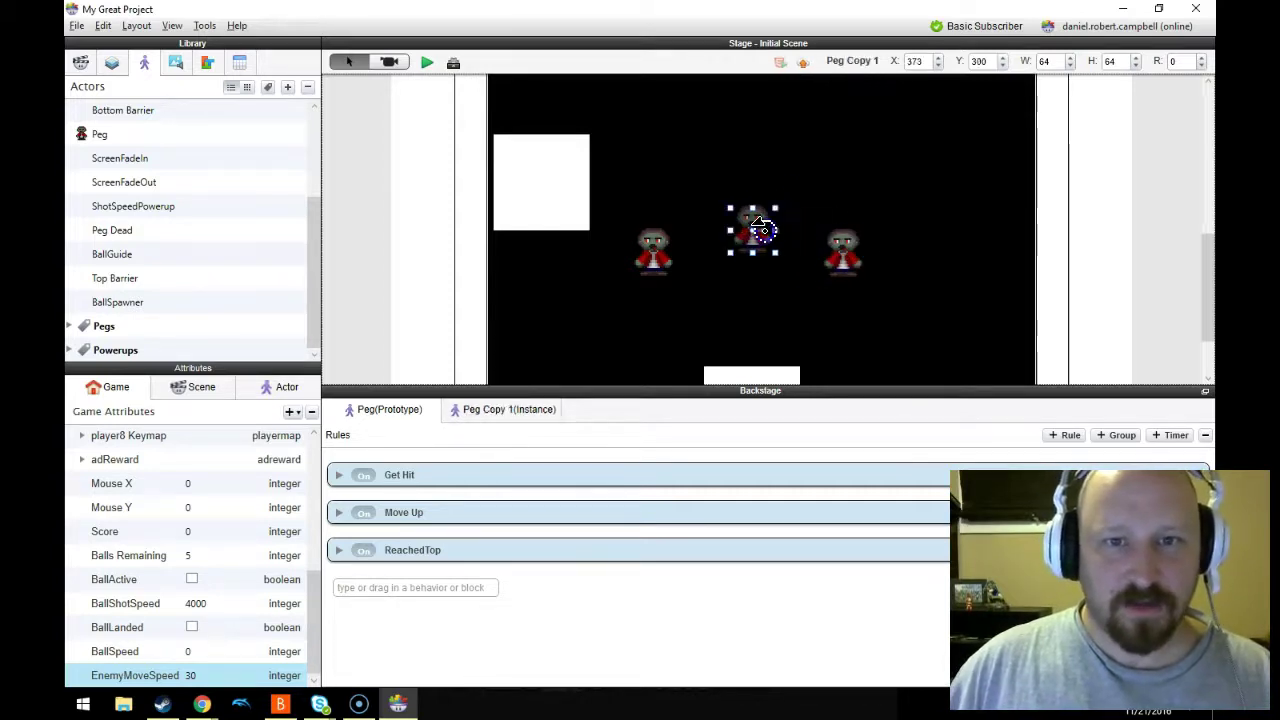
pyautogui.click(808, 246)
pyautogui.press('Right')
pyautogui.press('Right')
pyautogui.press('Right')
pyautogui.press('Right')
pyautogui.press('Right')
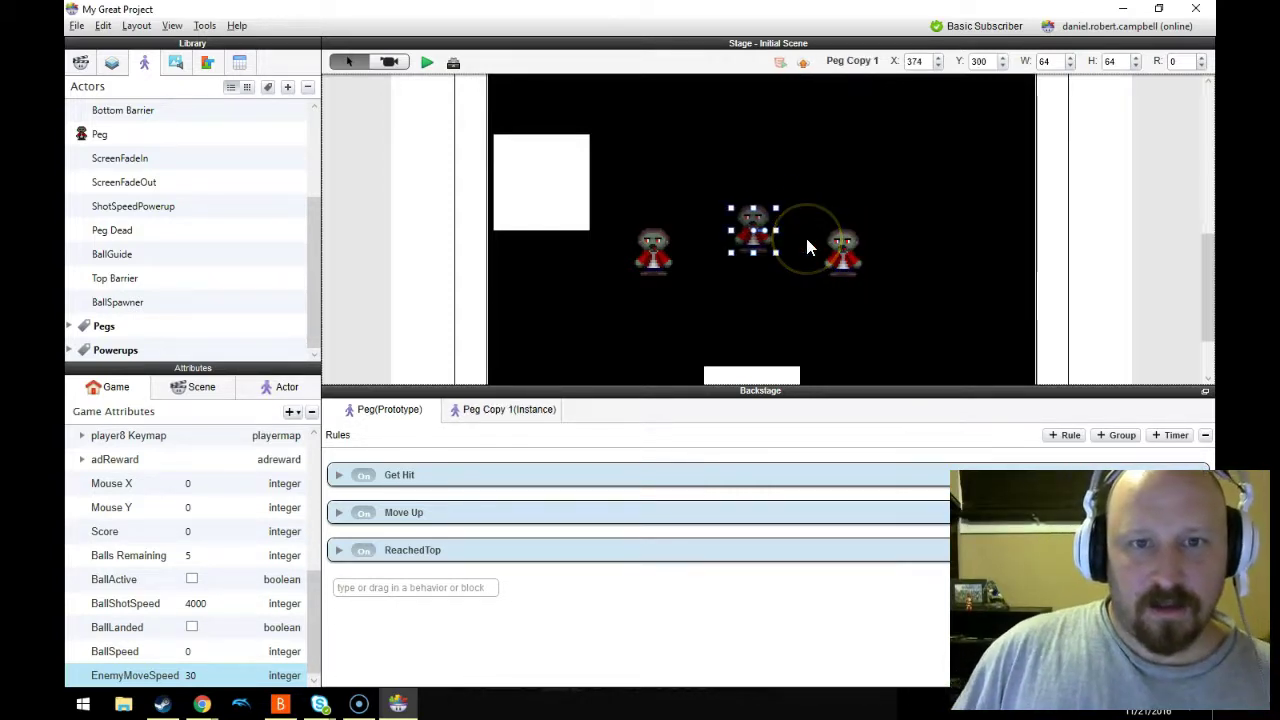
# - Nudge the middle Peg copy horizontally to X 375
pyautogui.press('Left')
pyautogui.press('Left')
pyautogui.press('Left')
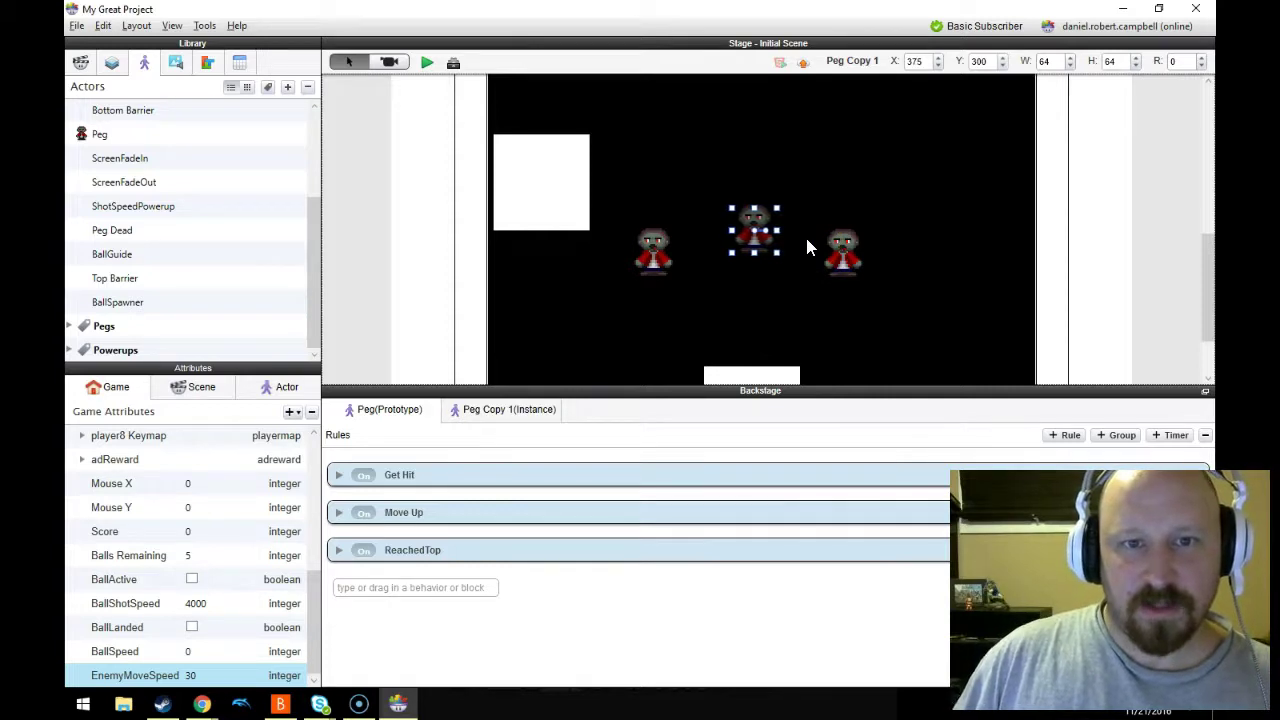
# - Move the right Peg inward to X 475, keeping Y at 270
pyautogui.click(845, 250)
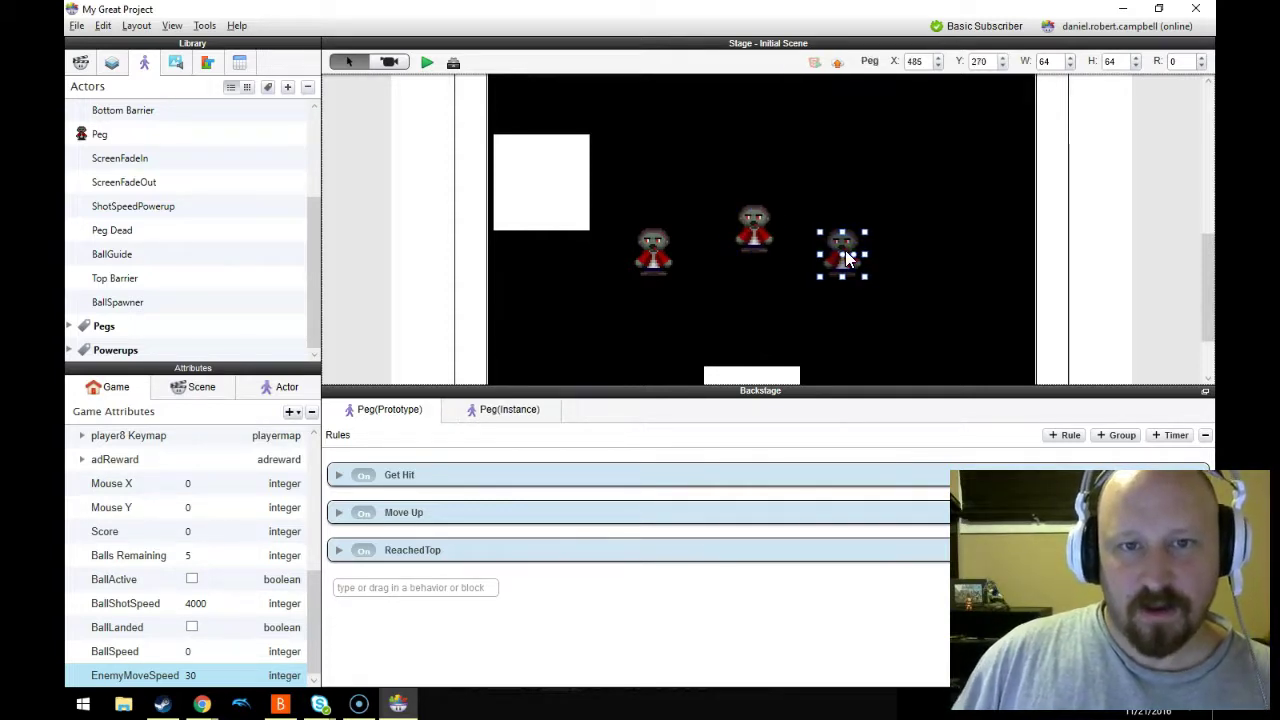
pyautogui.press('Left')
pyautogui.press('Left')
pyautogui.press('Left')
pyautogui.press('Left')
pyautogui.press('Left')
pyautogui.press('Left')
pyautogui.press('Left')
pyautogui.press('Left')
pyautogui.press('Left')
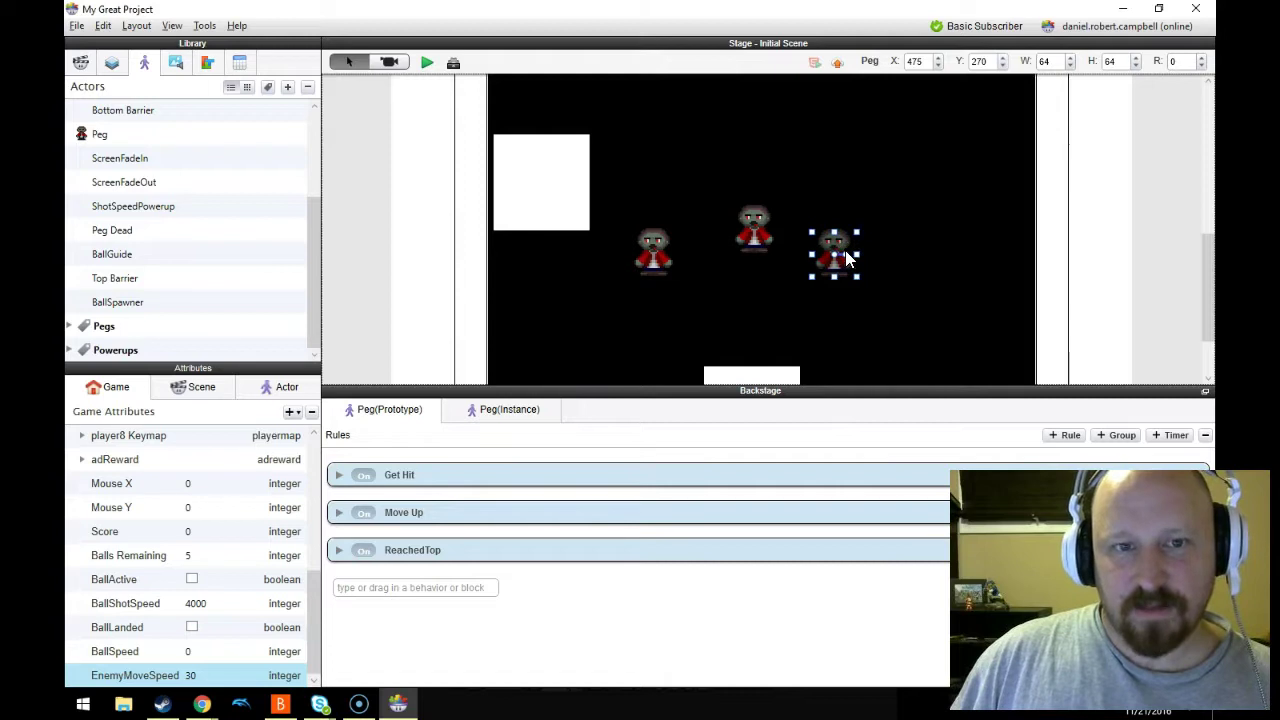
# - Align the left Peg with the right one by moving it to X 275, Y 270
pyautogui.click(649, 256)
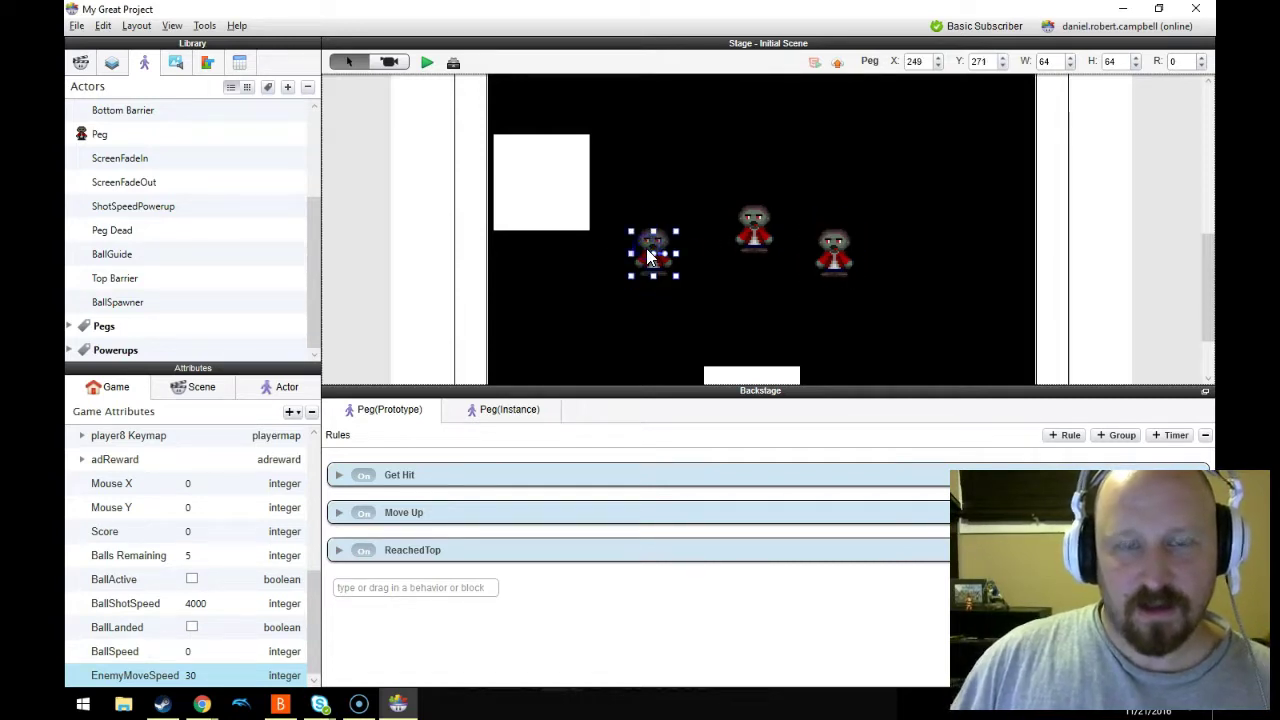
pyautogui.click(746, 222)
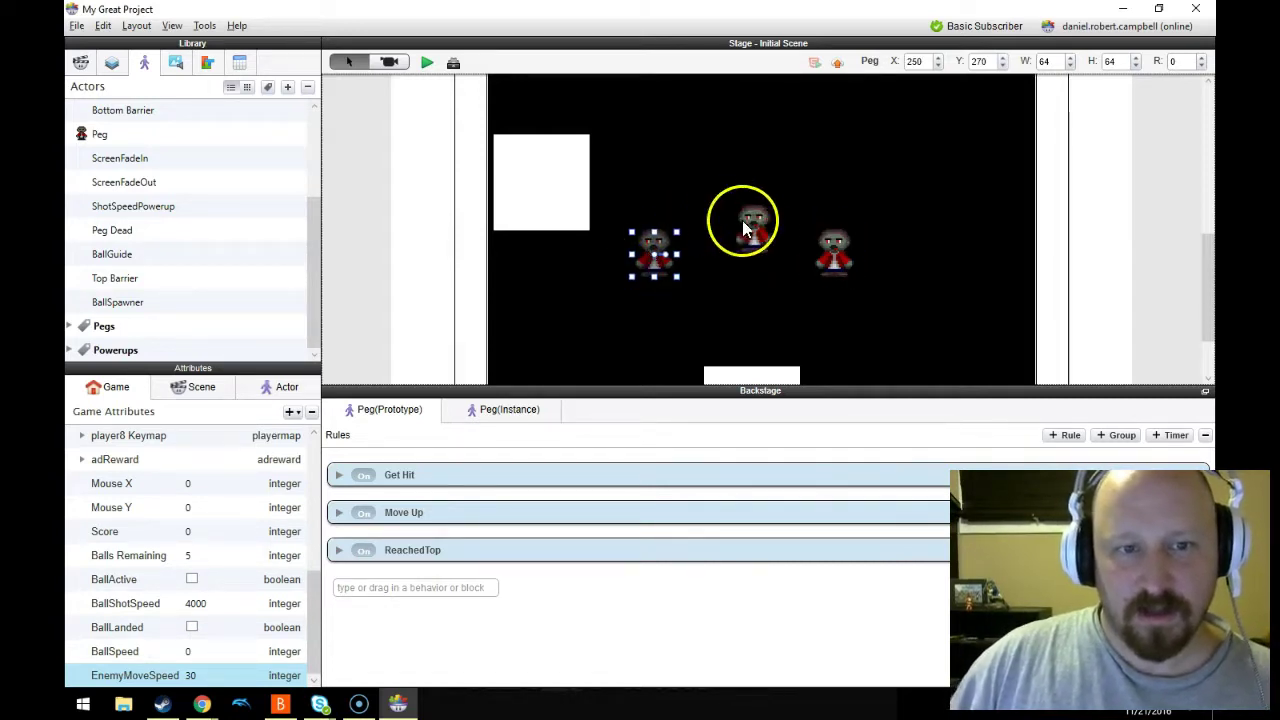
pyautogui.click(652, 258)
pyautogui.press('Right')
pyautogui.press('Right')
pyautogui.press('Right')
pyautogui.press('Right')
pyautogui.press('Right')
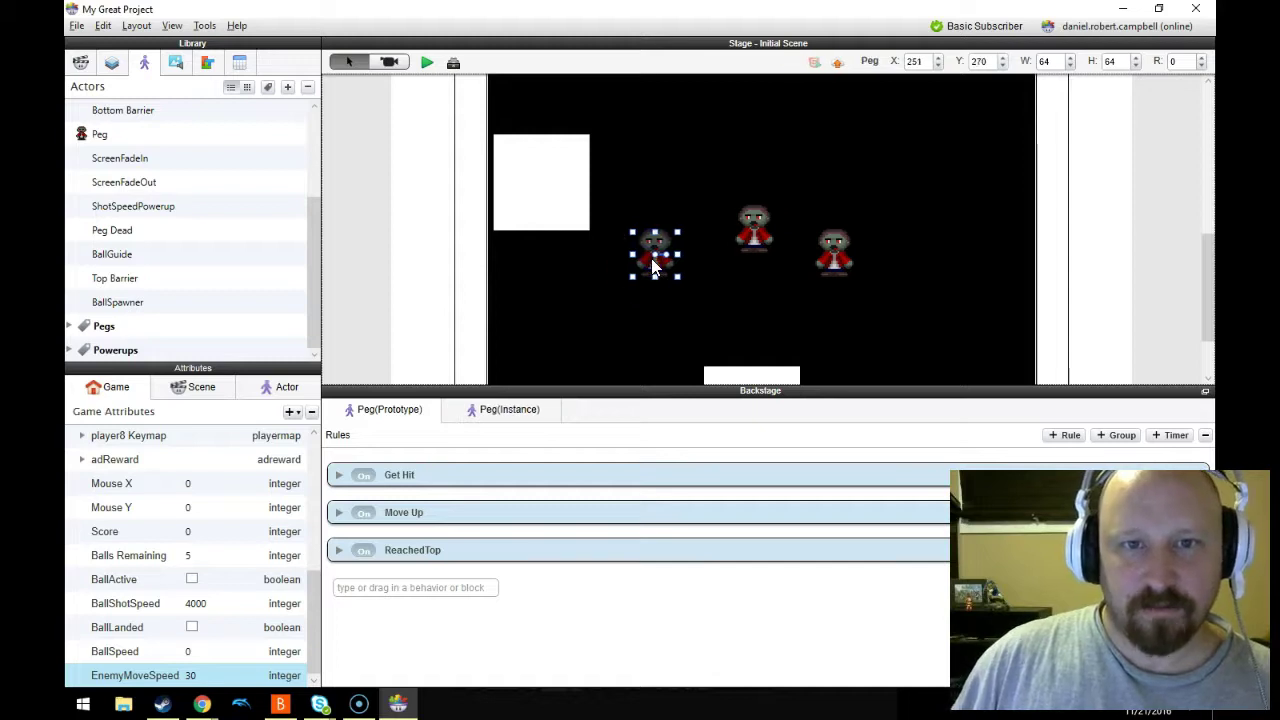
pyautogui.press('Right')
pyautogui.press('Right')
pyautogui.press('Right')
pyautogui.press('Right')
pyautogui.press('Right')
pyautogui.press('Right')
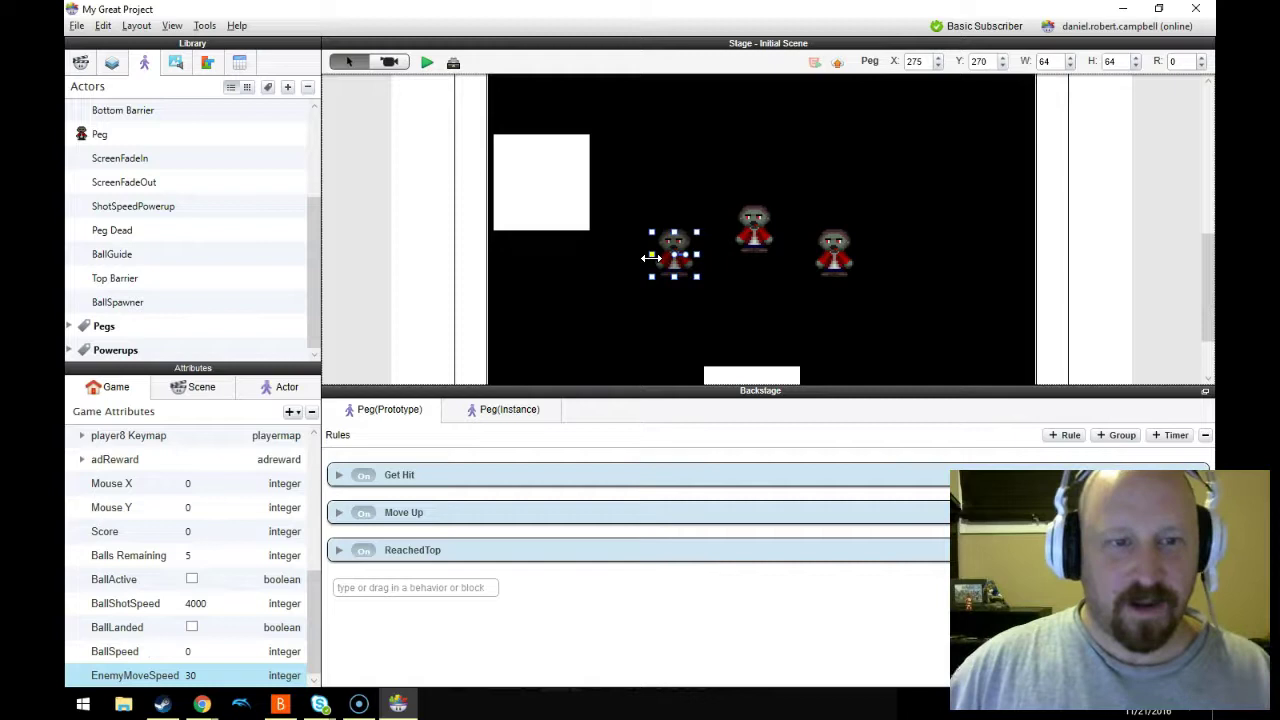
# - Duplicate the left Peg and place the copy to its lower left at X 175, Y 179
pyautogui.moveTo(682, 237); pyautogui.dragTo(622, 333)
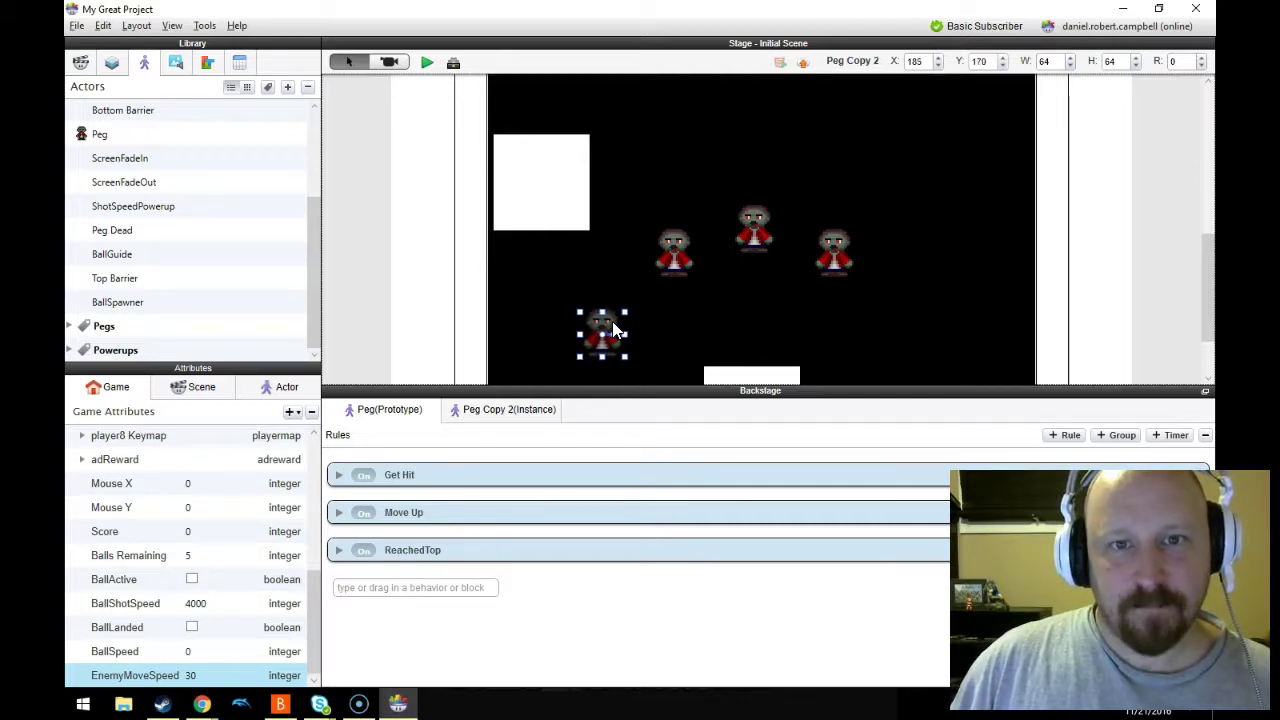
pyautogui.press('Left')
pyautogui.press('Left')
pyautogui.press('Left')
pyautogui.press('Left')
pyautogui.press('Left')
pyautogui.press('Left')
pyautogui.press('Left')
pyautogui.press('Left')
pyautogui.press('Left')
pyautogui.press('Left')
pyautogui.press('Left')
pyautogui.press('Left')
pyautogui.press('Left')
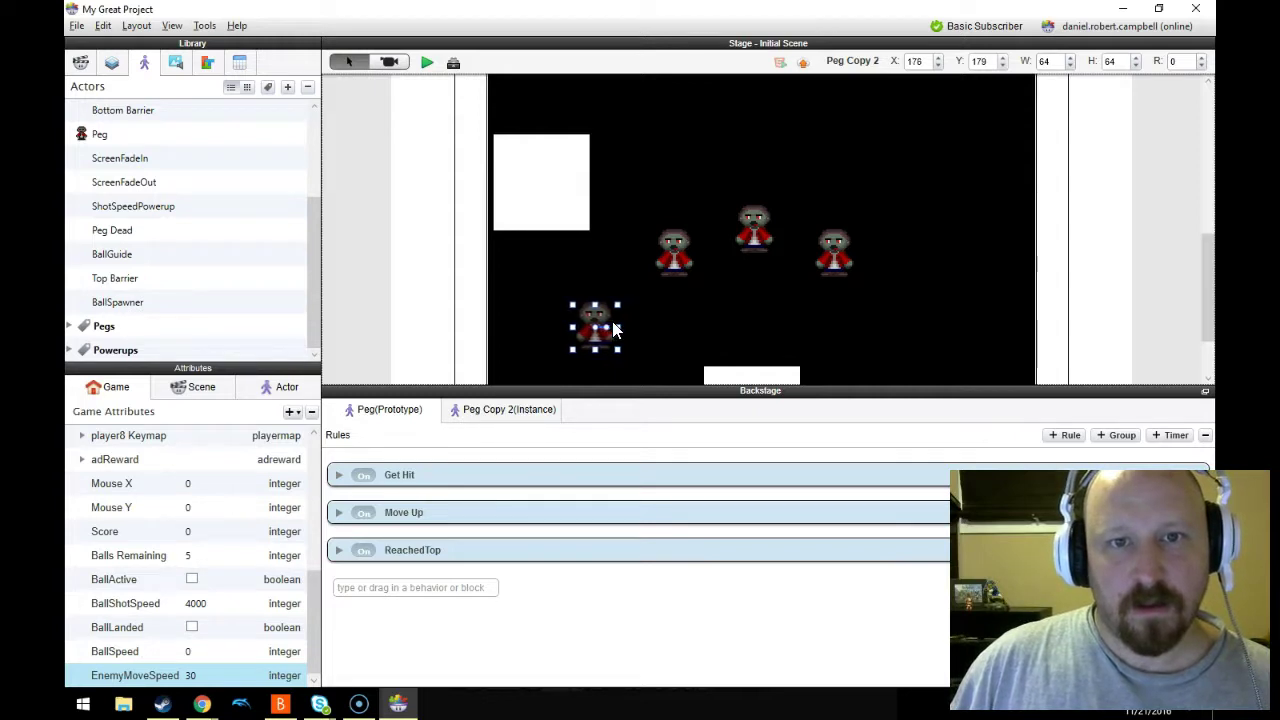
pyautogui.click(617, 328)
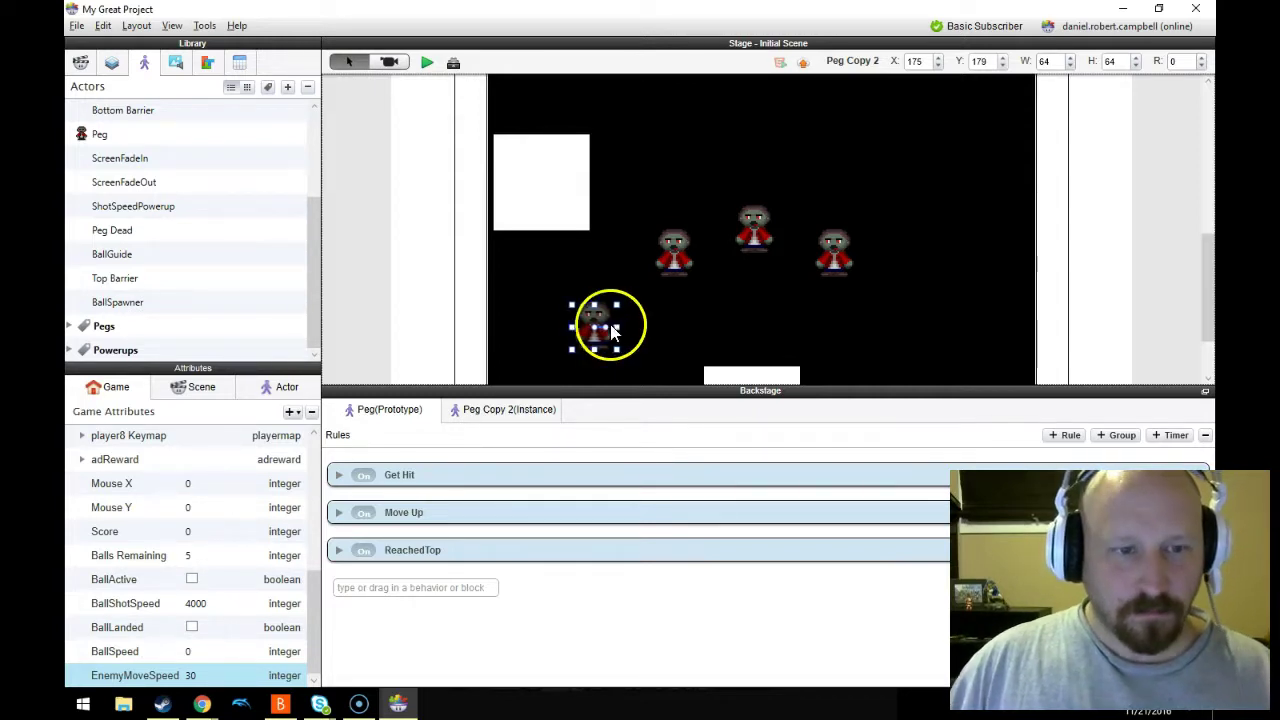
# - Duplicate the lower-left Peg copy and place the new copy beyond the right Peg at X 575, Y 153
pyautogui.moveTo(617, 325); pyautogui.dragTo(867, 346)
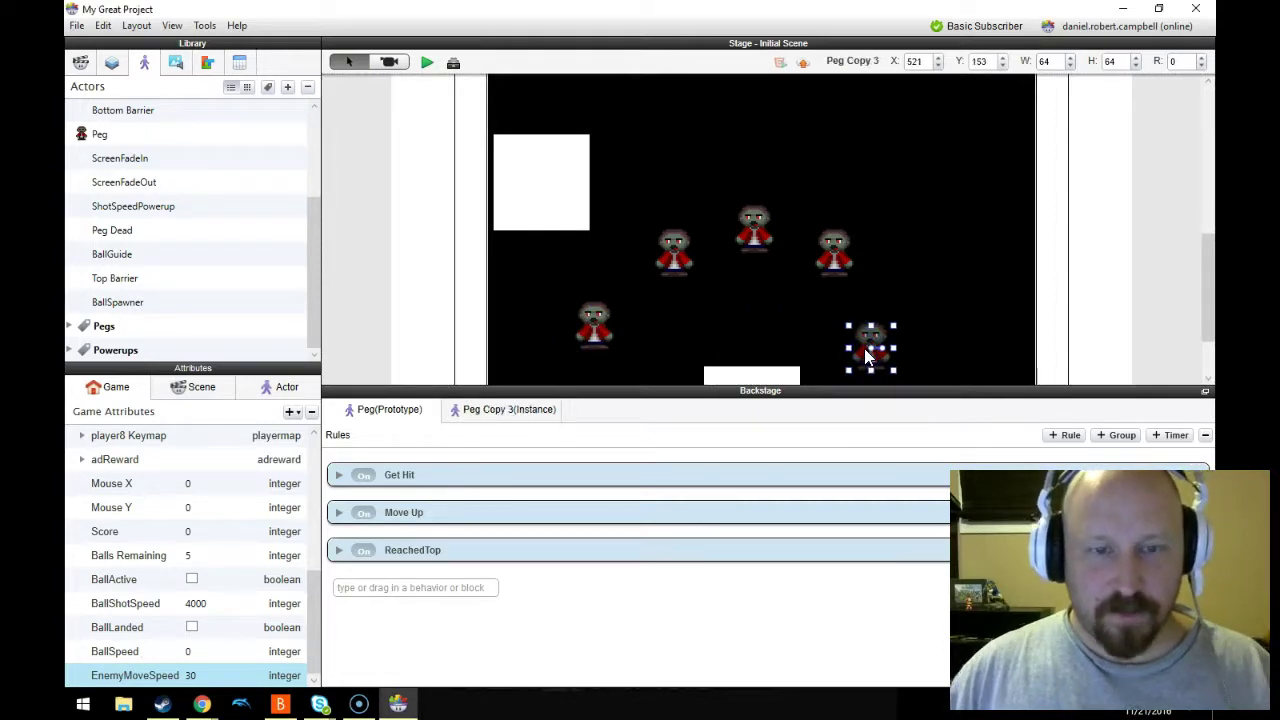
pyautogui.hotkey('shift', 'Right')
pyautogui.hotkey('shift', 'Right')
pyautogui.hotkey('shift', 'Right')
pyautogui.hotkey('shift', 'Right')
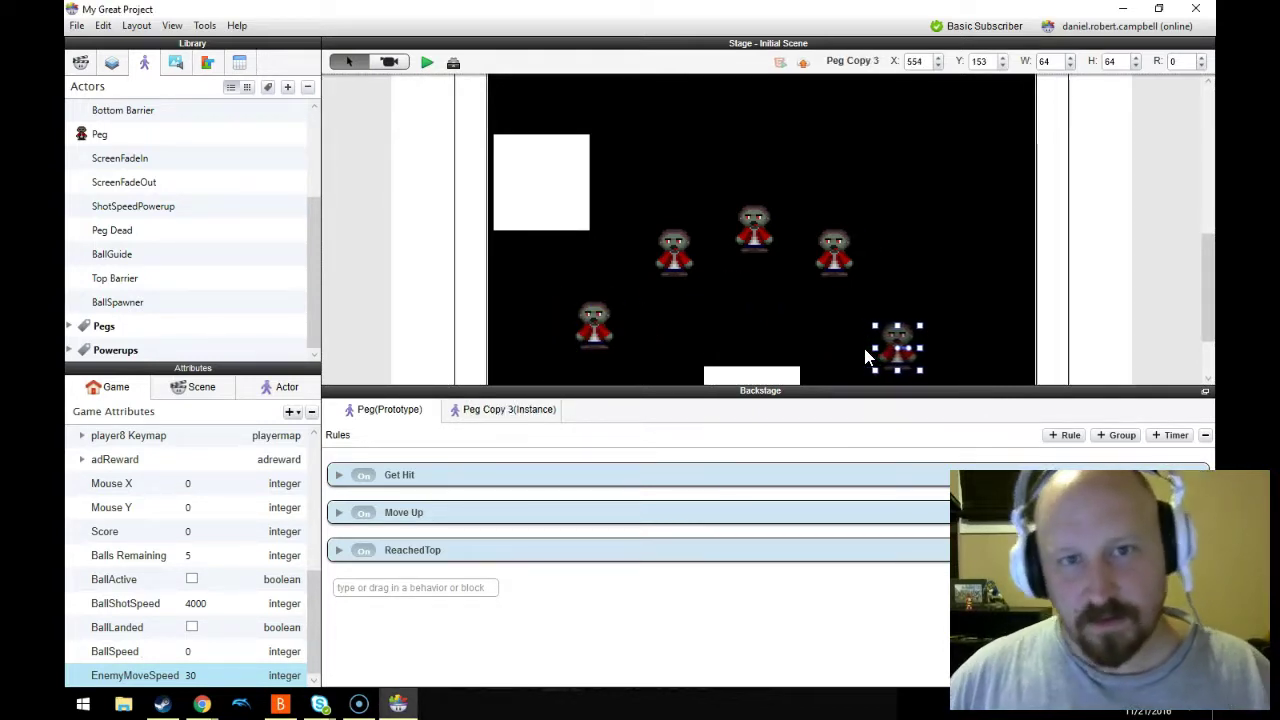
pyautogui.hotkey('shift', 'Right')
pyautogui.press('Right')
pyautogui.press('Right')
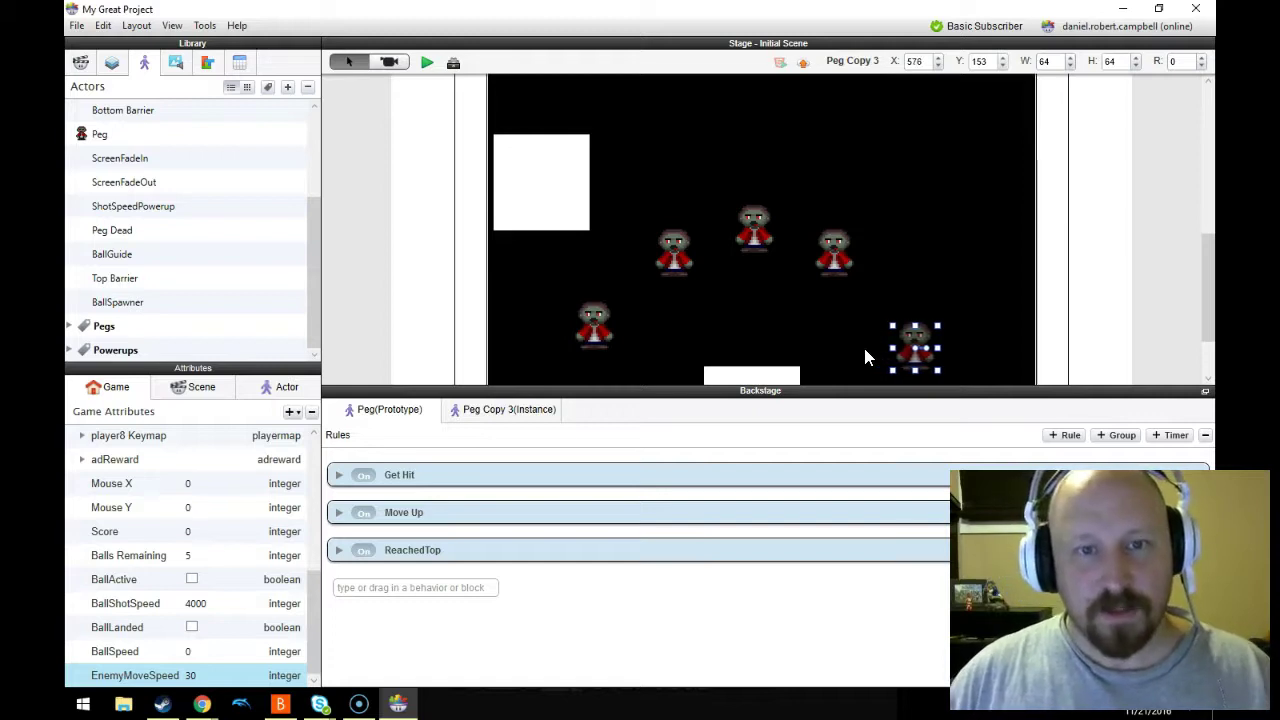
pyautogui.press('Right')
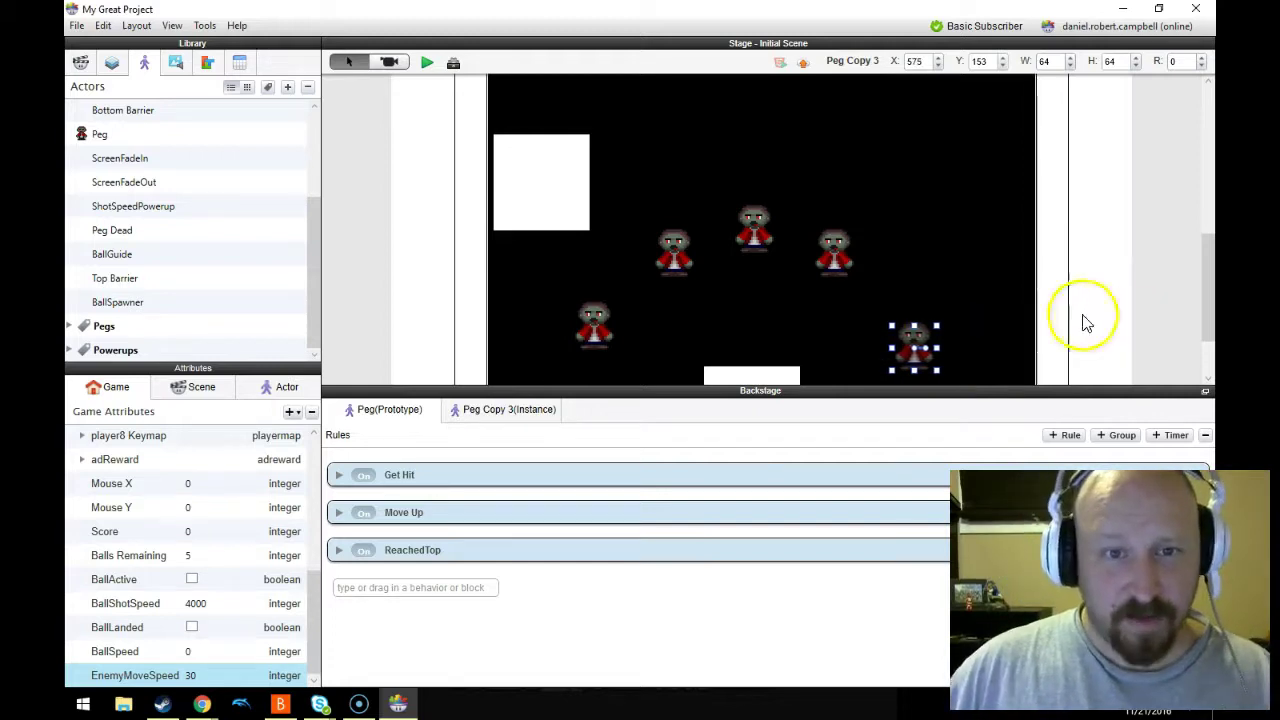
# - Check the positions of the middle and right Pegs, and raise the far-right Peg copy to Y 240
pyautogui.click(839, 242)
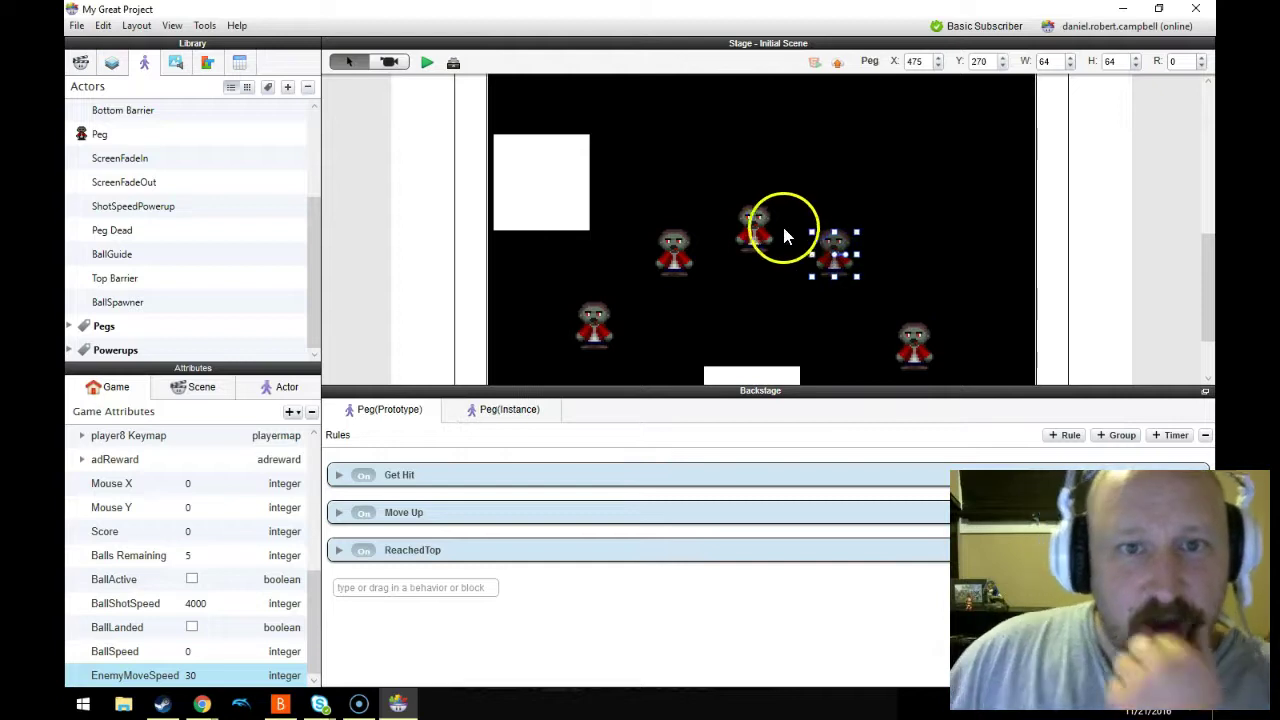
pyautogui.click(748, 226)
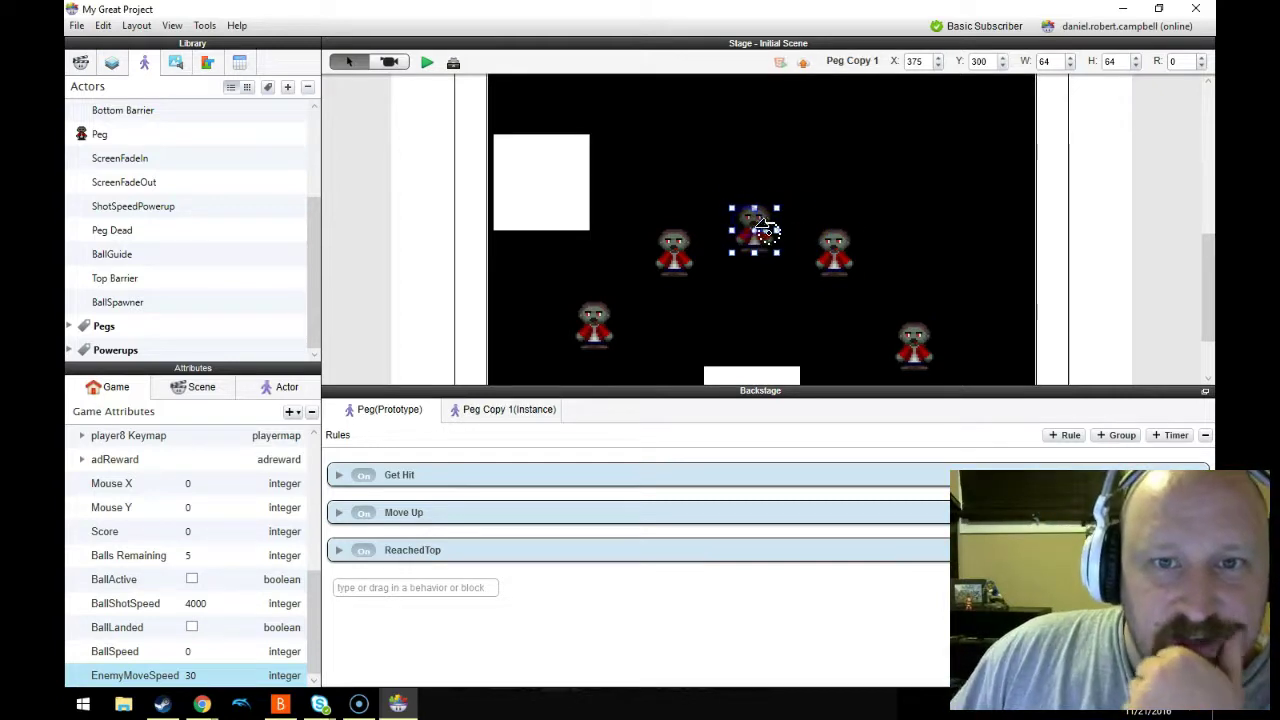
pyautogui.click(831, 246)
pyautogui.click(913, 340)
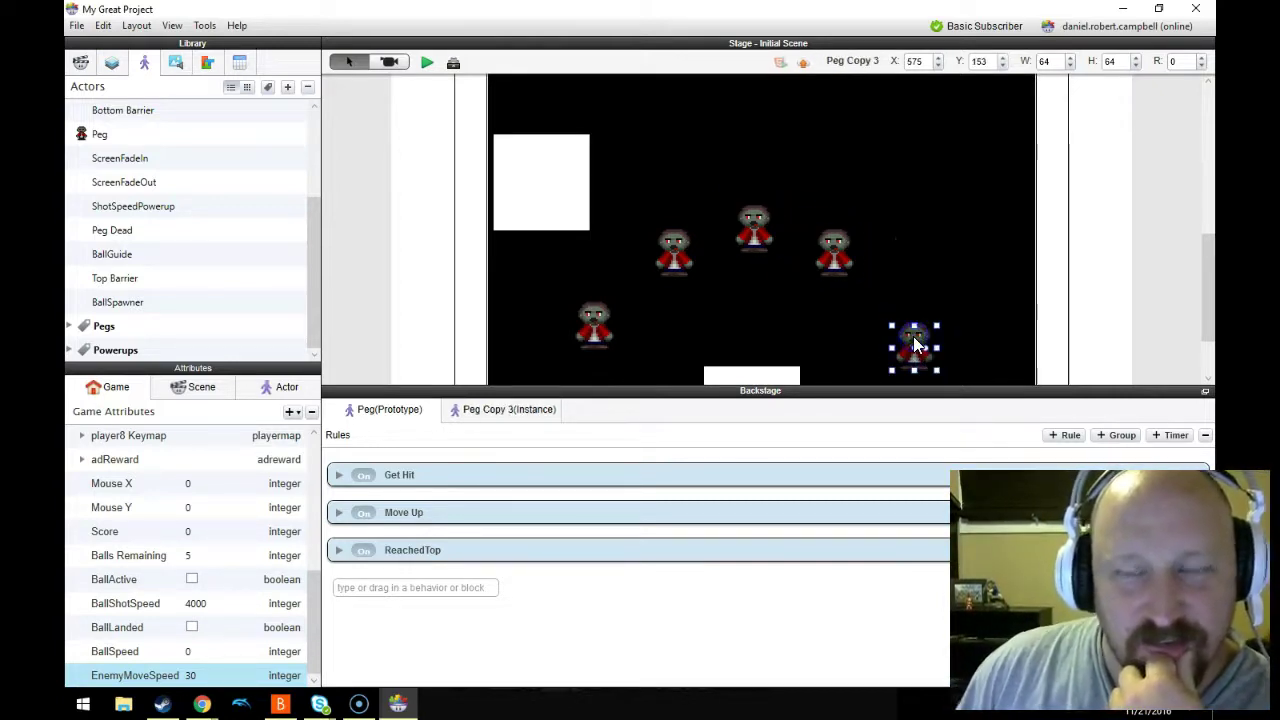
pyautogui.press('Up')
pyautogui.press('Up')
pyautogui.press('Up')
pyautogui.press('Up')
pyautogui.press('Up')
pyautogui.press('Up')
pyautogui.press('Up')
pyautogui.press('Up')
pyautogui.press('Up')
pyautogui.press('Up')
pyautogui.press('Up')
pyautogui.press('Up')
pyautogui.press('Up')
pyautogui.press('Up')
pyautogui.press('Up')
pyautogui.press('Up')
pyautogui.press('Up')
pyautogui.press('Up')
pyautogui.press('Up')
pyautogui.press('Up')
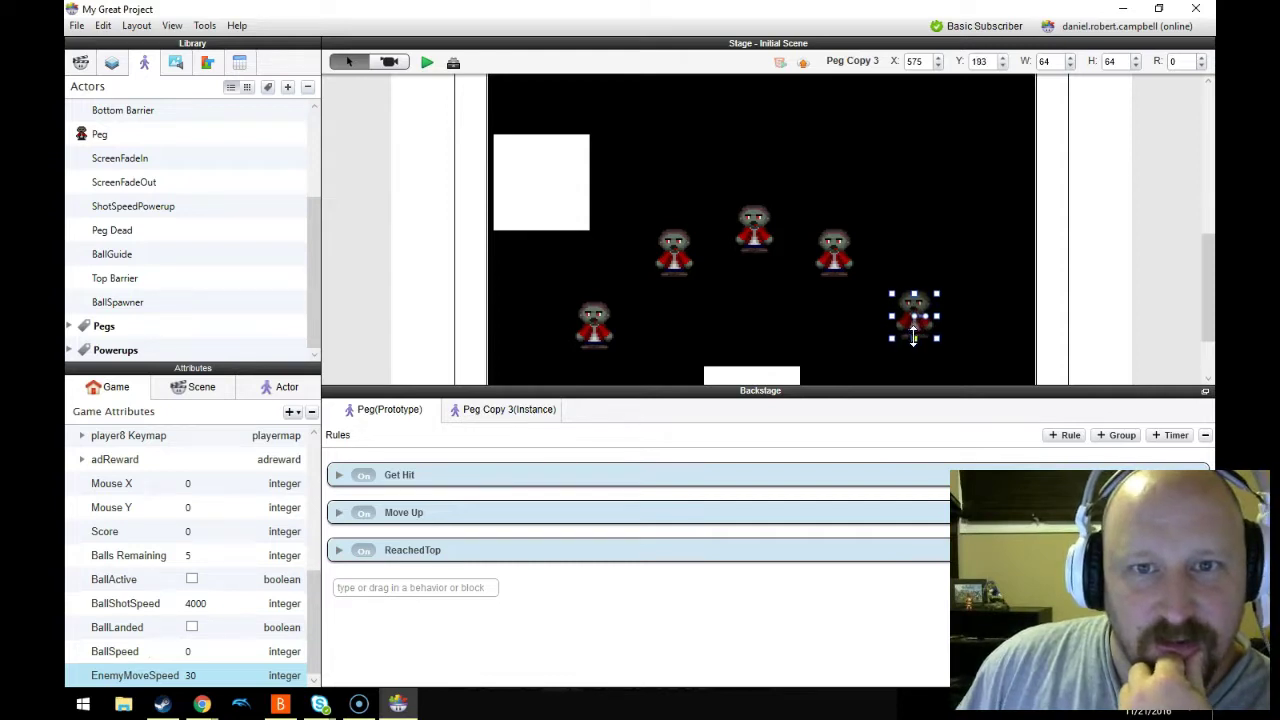
pyautogui.press('Up')
pyautogui.press('Up')
pyautogui.press('Up')
pyautogui.press('Up')
pyautogui.press('Up')
pyautogui.press('Up')
pyautogui.press('Up')
pyautogui.press('Up')
pyautogui.press('Up')
pyautogui.press('Up')
pyautogui.press('Up')
pyautogui.press('Up')
pyautogui.press('Up')
pyautogui.press('Up')
pyautogui.press('Up')
pyautogui.press('Up')
pyautogui.press('Up')
pyautogui.press('Up')
pyautogui.press('Up')
pyautogui.press('Up')
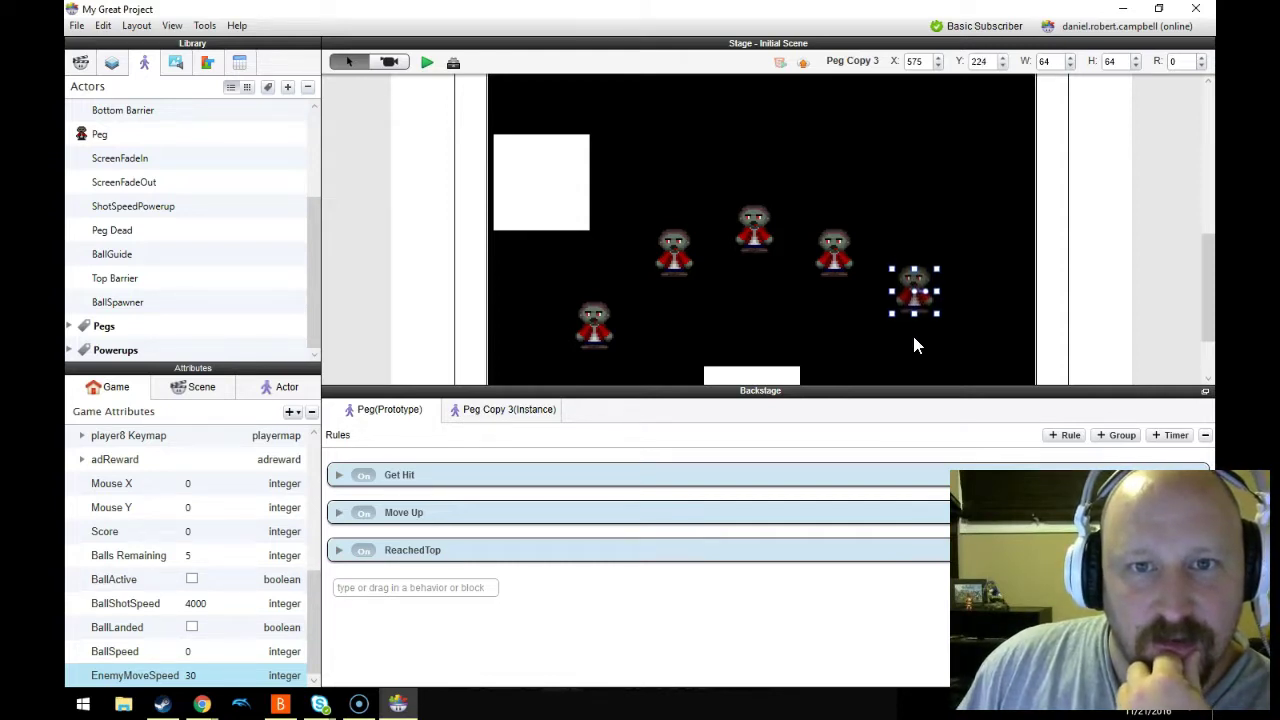
pyautogui.press('Up')
pyautogui.press('Up')
pyautogui.press('Up')
pyautogui.press('Up')
pyautogui.press('Up')
pyautogui.press('Up')
pyautogui.press('Up')
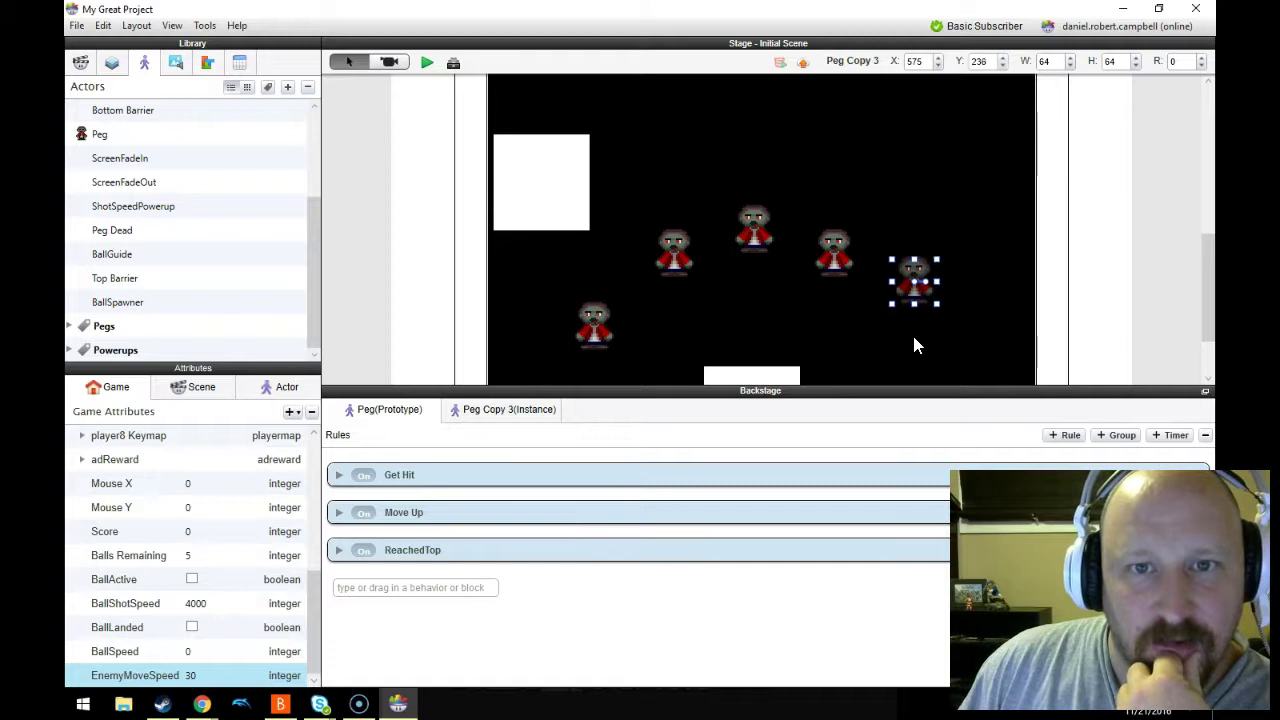
pyautogui.press('Up')
pyautogui.press('Up')
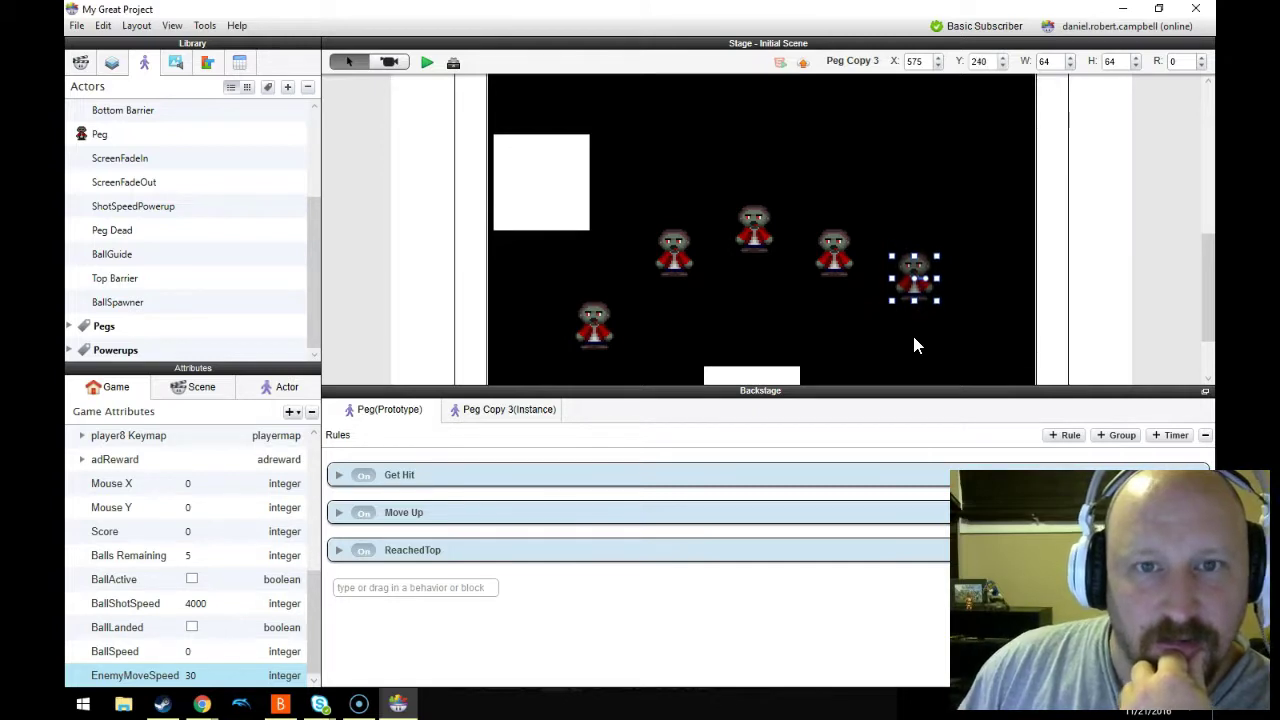
# - Set the far-left Peg copy's Y position to 240 and deselect it
pyautogui.click(590, 327)
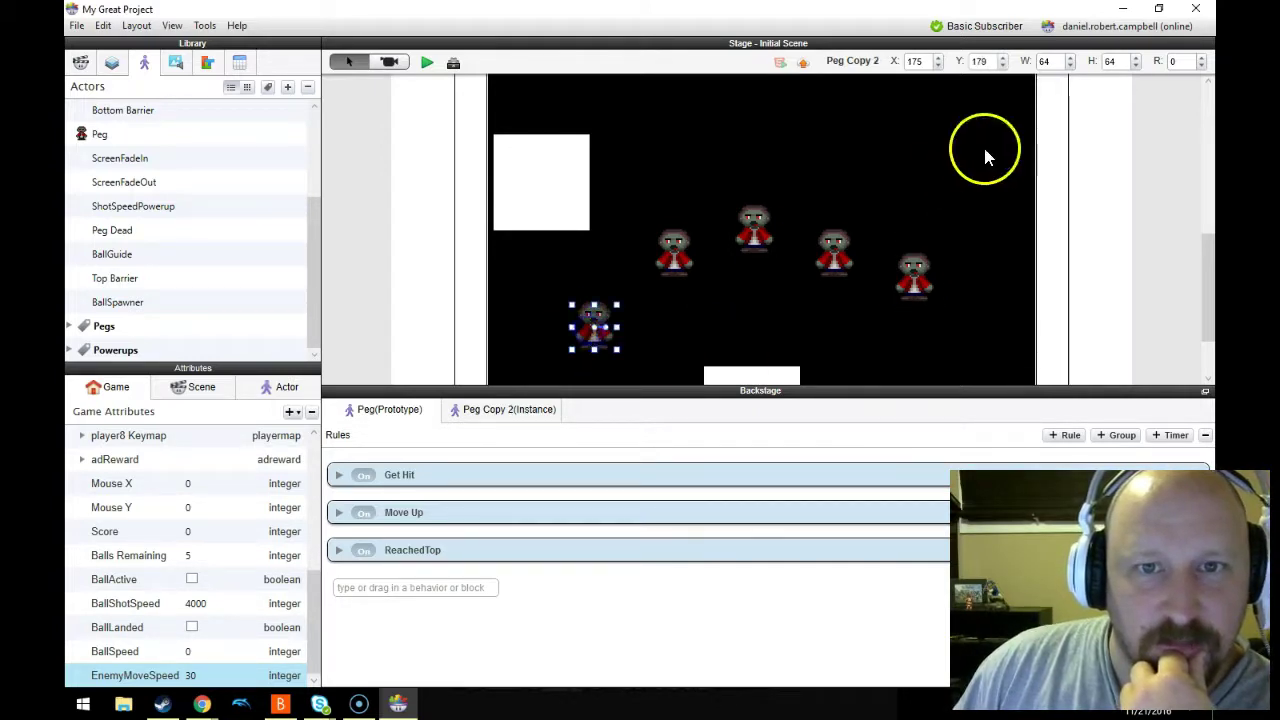
pyautogui.click(983, 62)
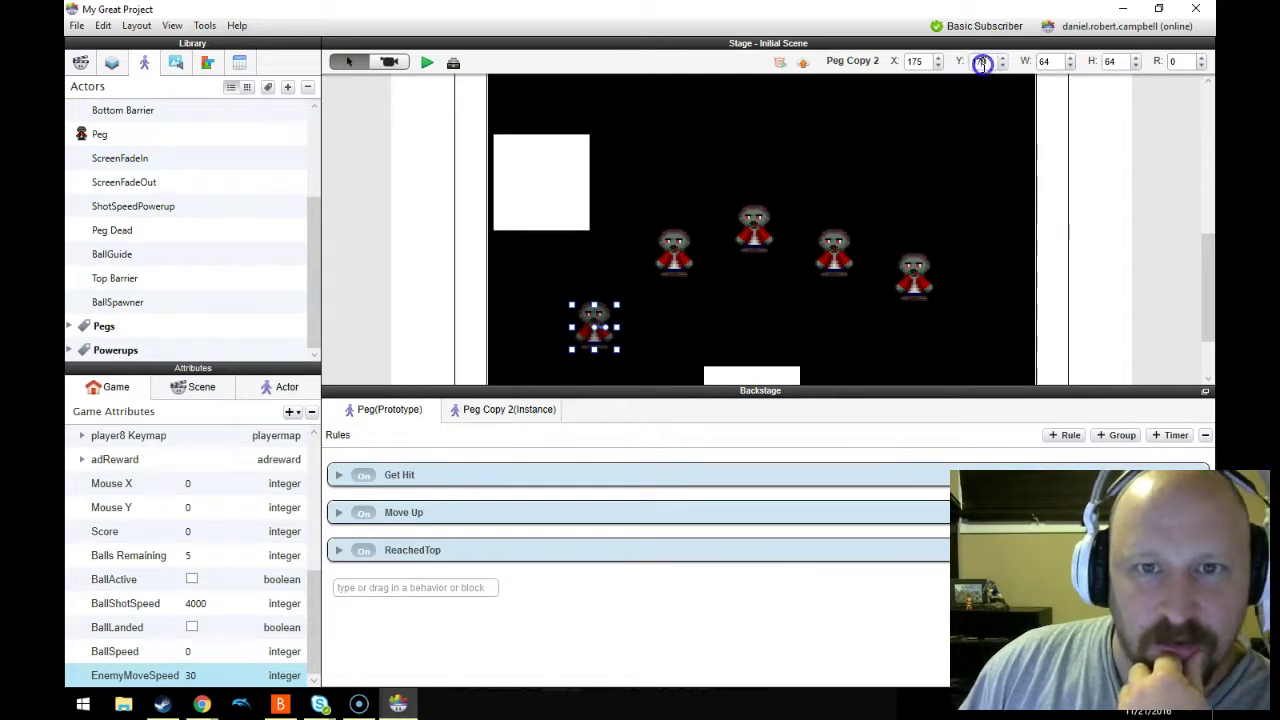
pyautogui.write('240')
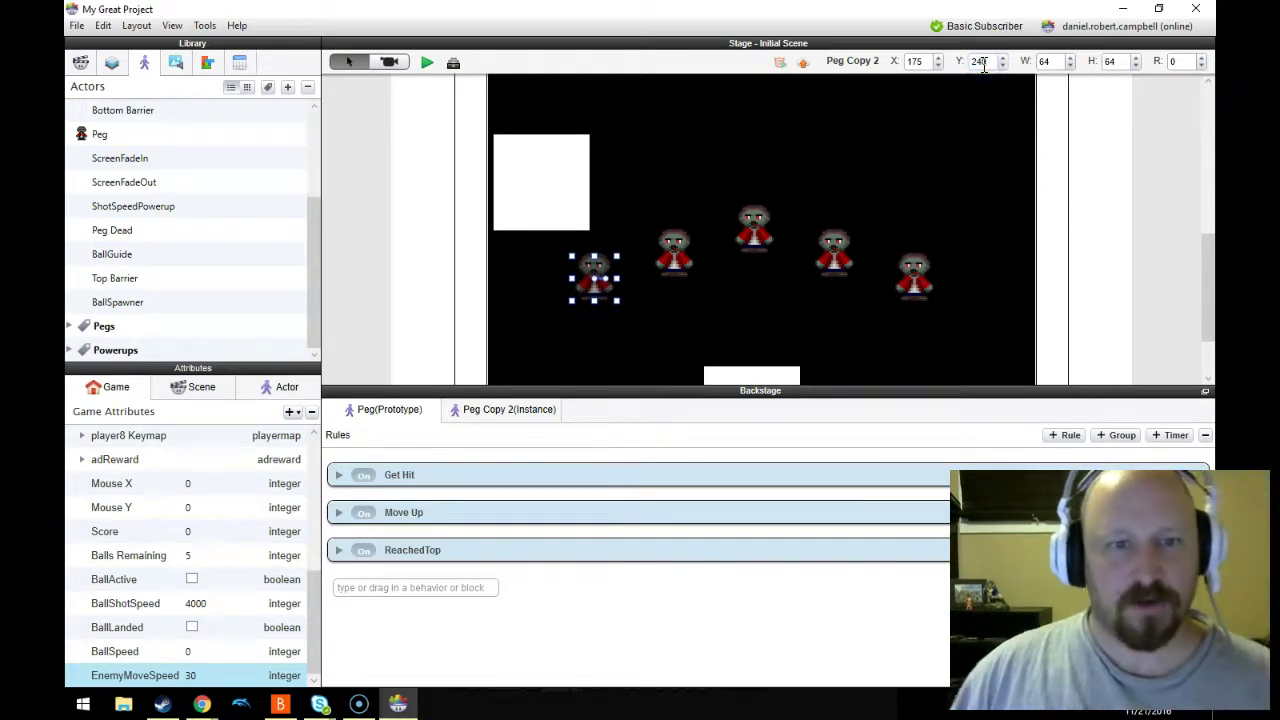
pyautogui.click(871, 199)
pyautogui.scroll(-3, 871, 199)
pyautogui.scroll(3, 871, 199)
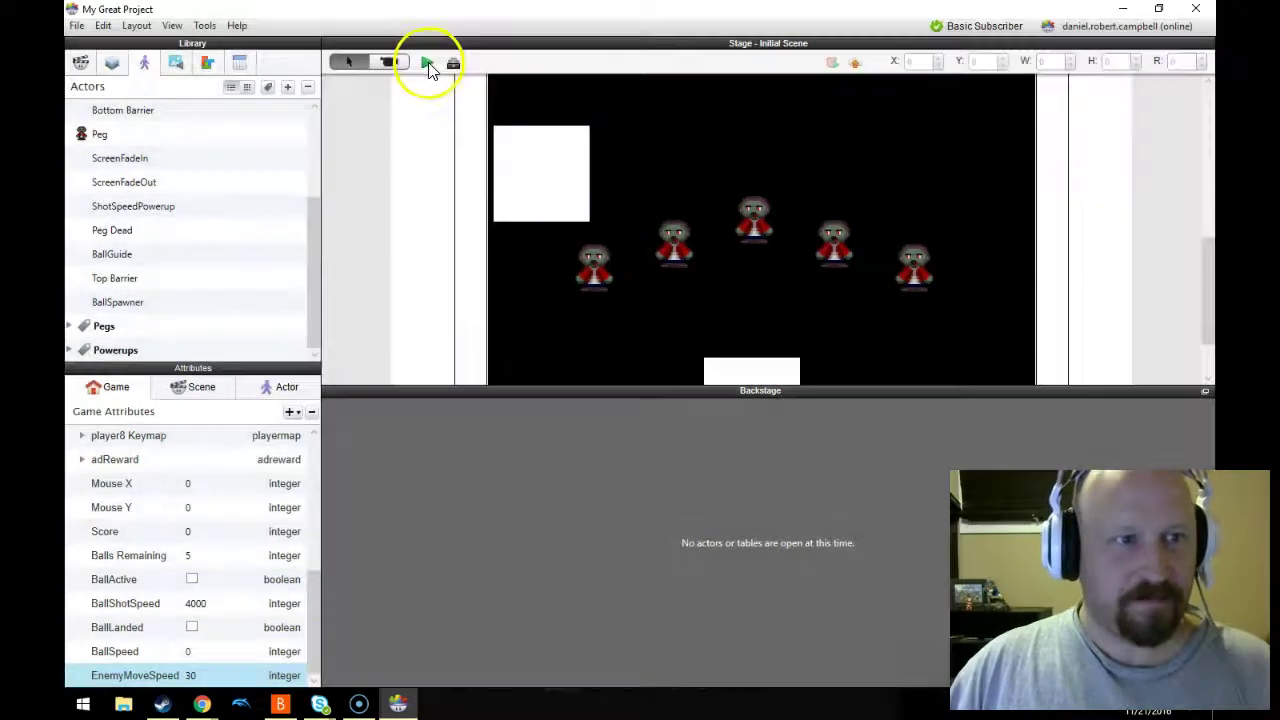
# - Preview the game at 75% zoom and shoot balls at the five-peg arc
pyautogui.click(427, 62)
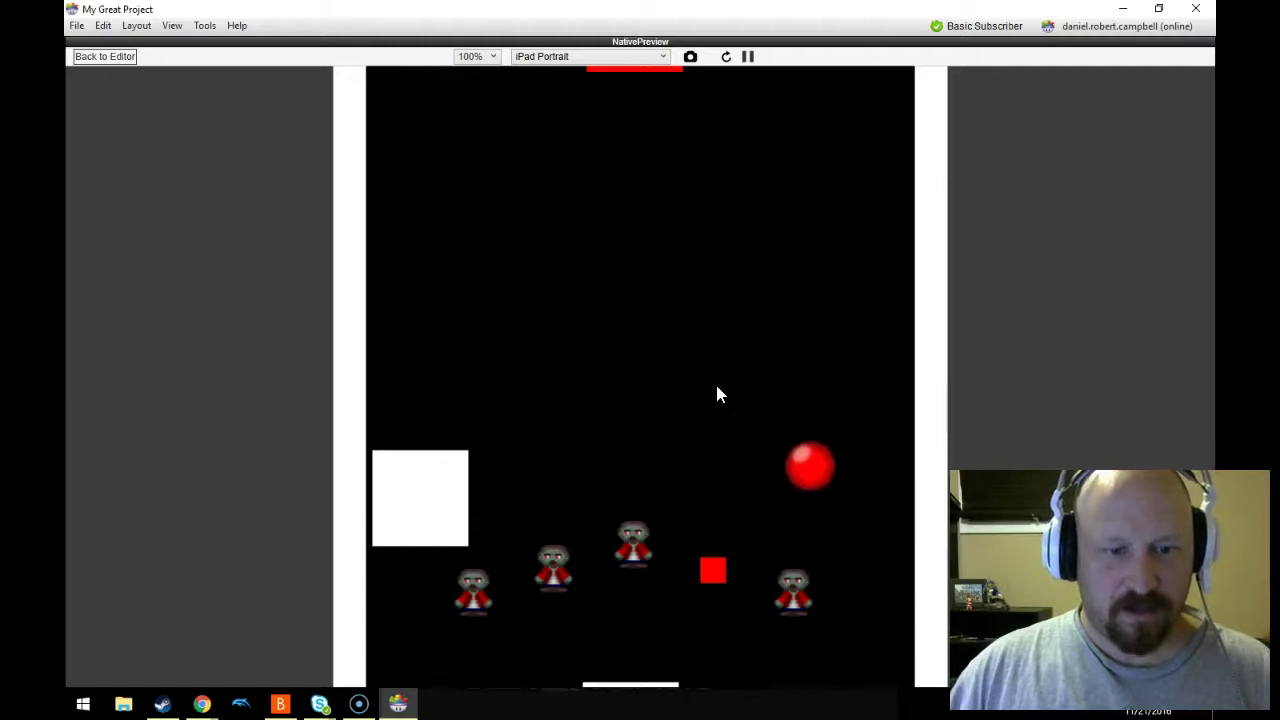
pyautogui.moveTo(690, 384)
pyautogui.mouseDown()
pyautogui.moveTo(662, 387)
pyautogui.moveTo(617, 447)
pyautogui.mouseUp()
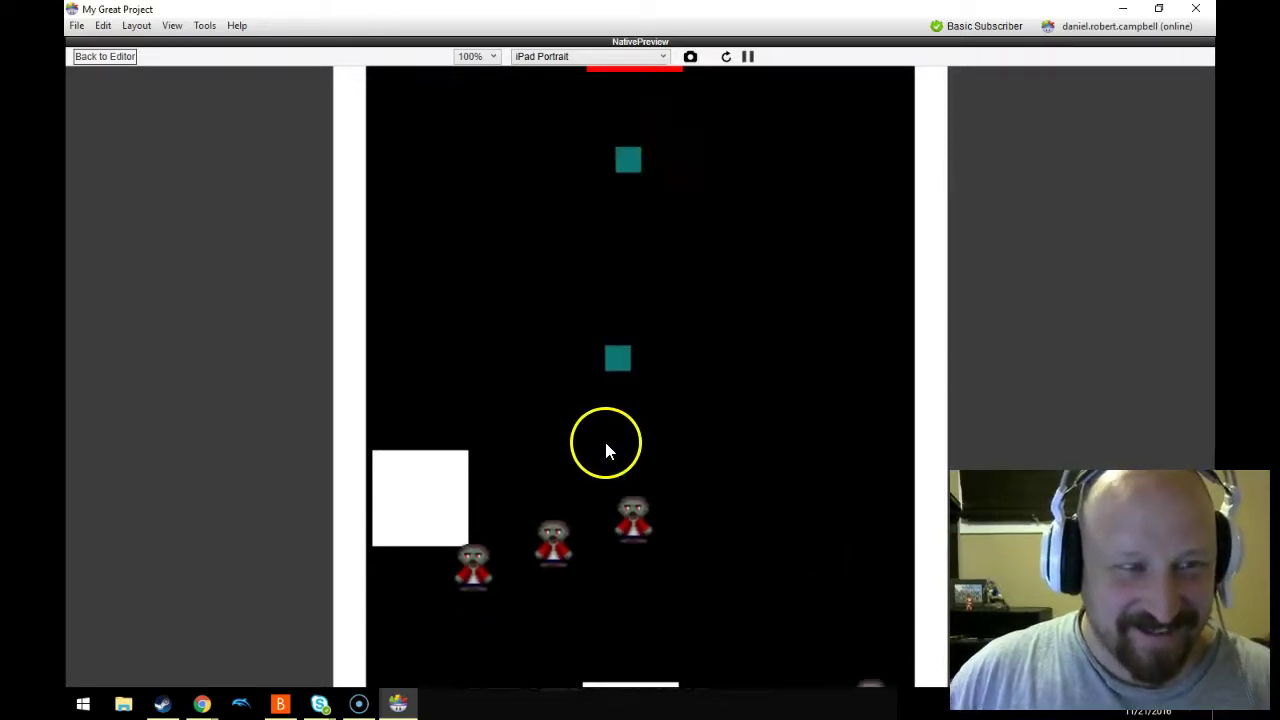
pyautogui.click(472, 57)
pyautogui.click(480, 157)
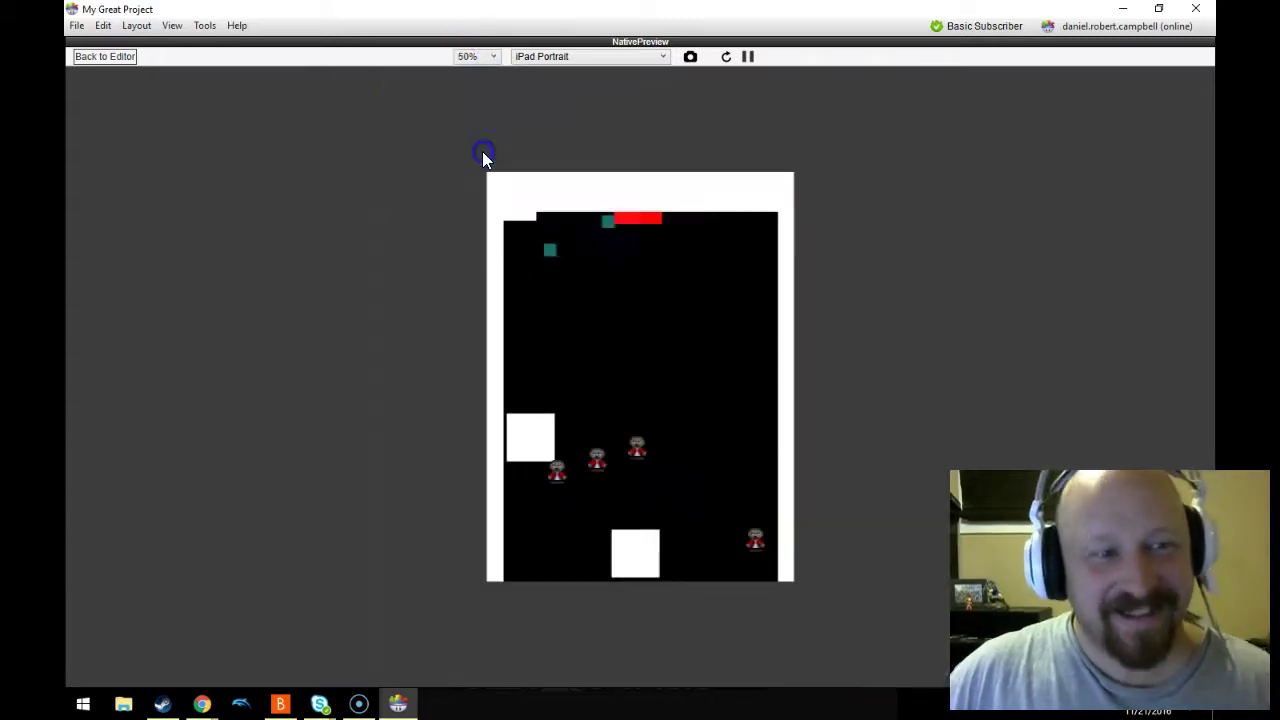
pyautogui.click(480, 57)
pyautogui.click(466, 148)
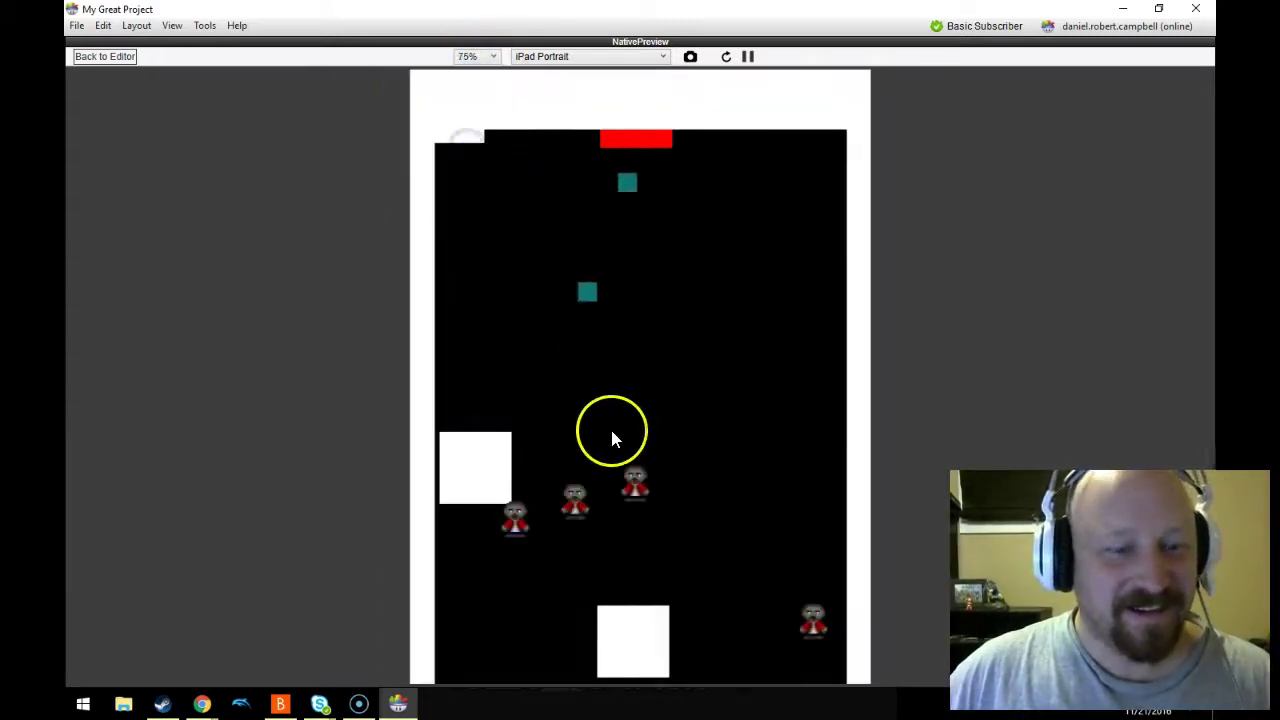
pyautogui.click(612, 433)
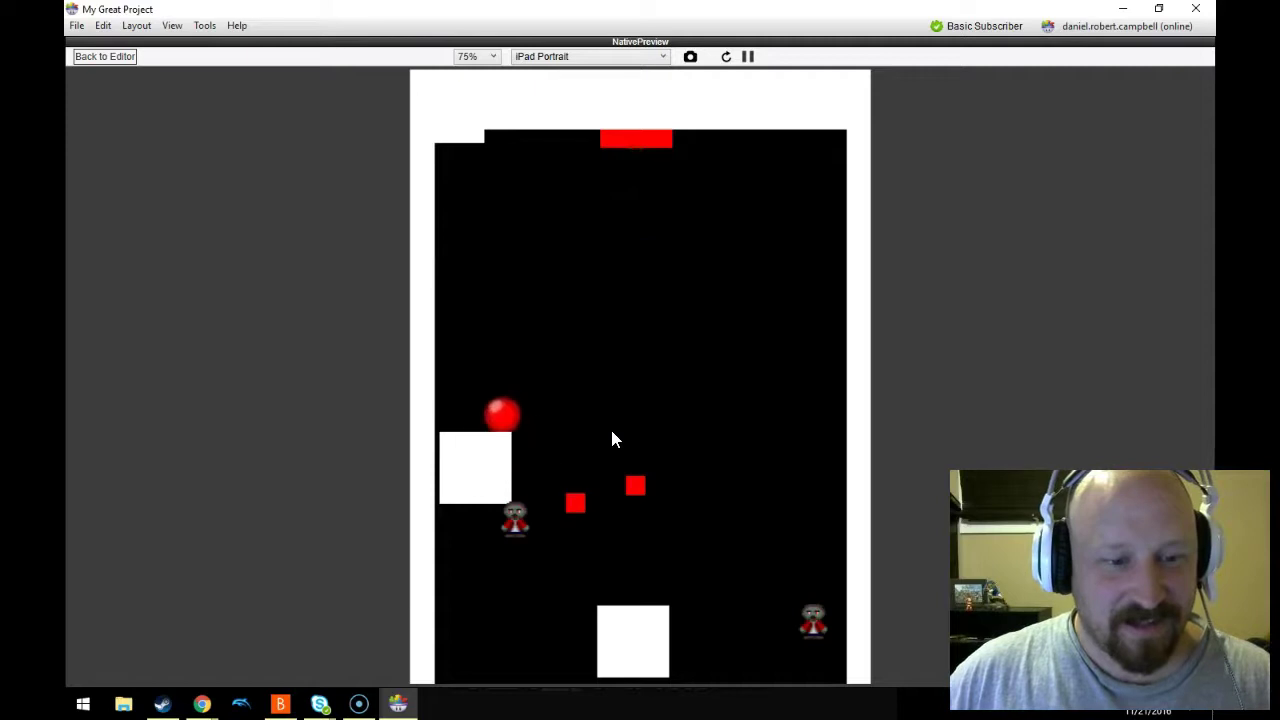
pyautogui.click(174, 706)
pyautogui.click(171, 578)
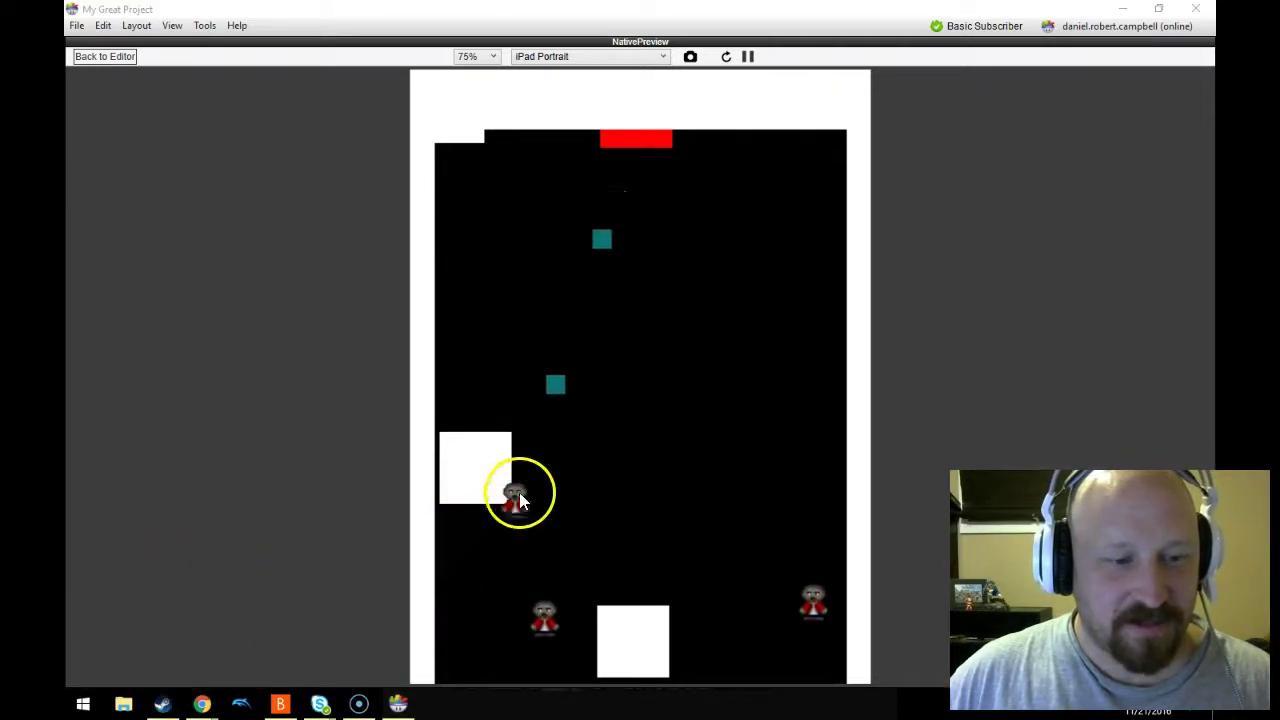
# - Play-test further aimed ball shots at the pegs to judge how enemy speed and difficulty progress
pyautogui.click(515, 464)
pyautogui.click(749, 478)
pyautogui.click(833, 500)
pyautogui.click(698, 508)
pyautogui.click(680, 512)
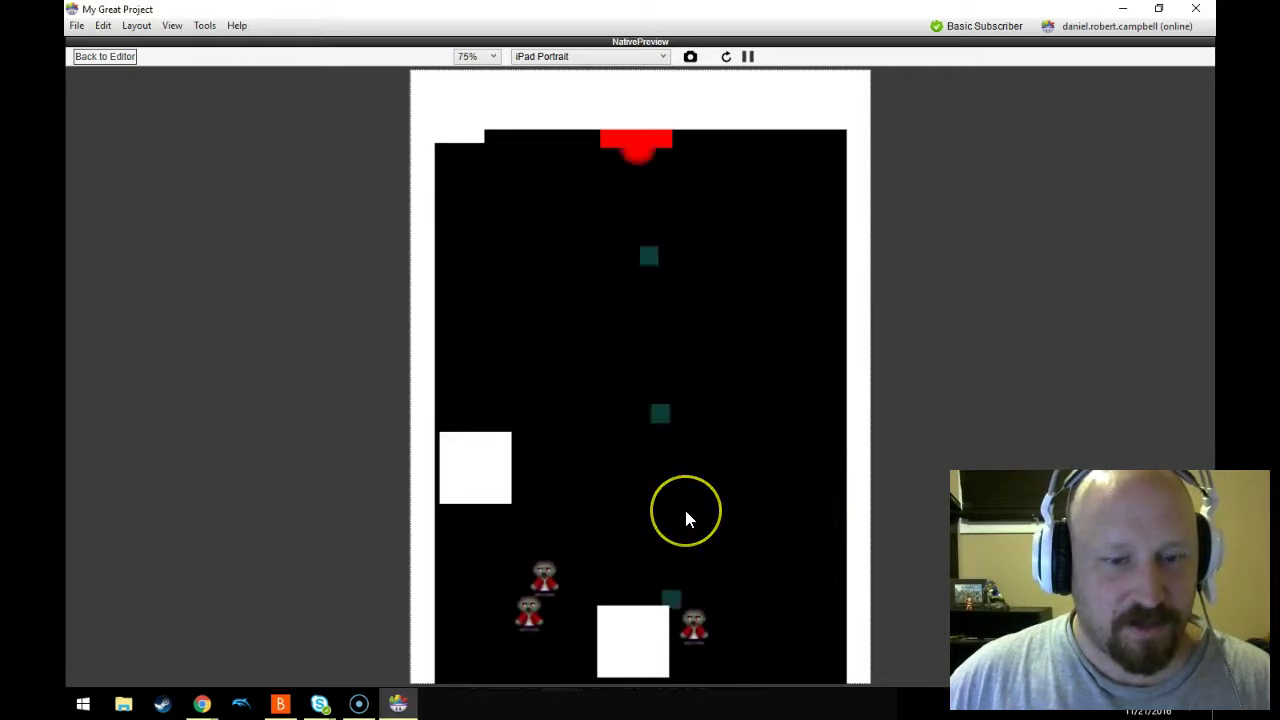
pyautogui.moveTo(660, 514); pyautogui.dragTo(519, 532)
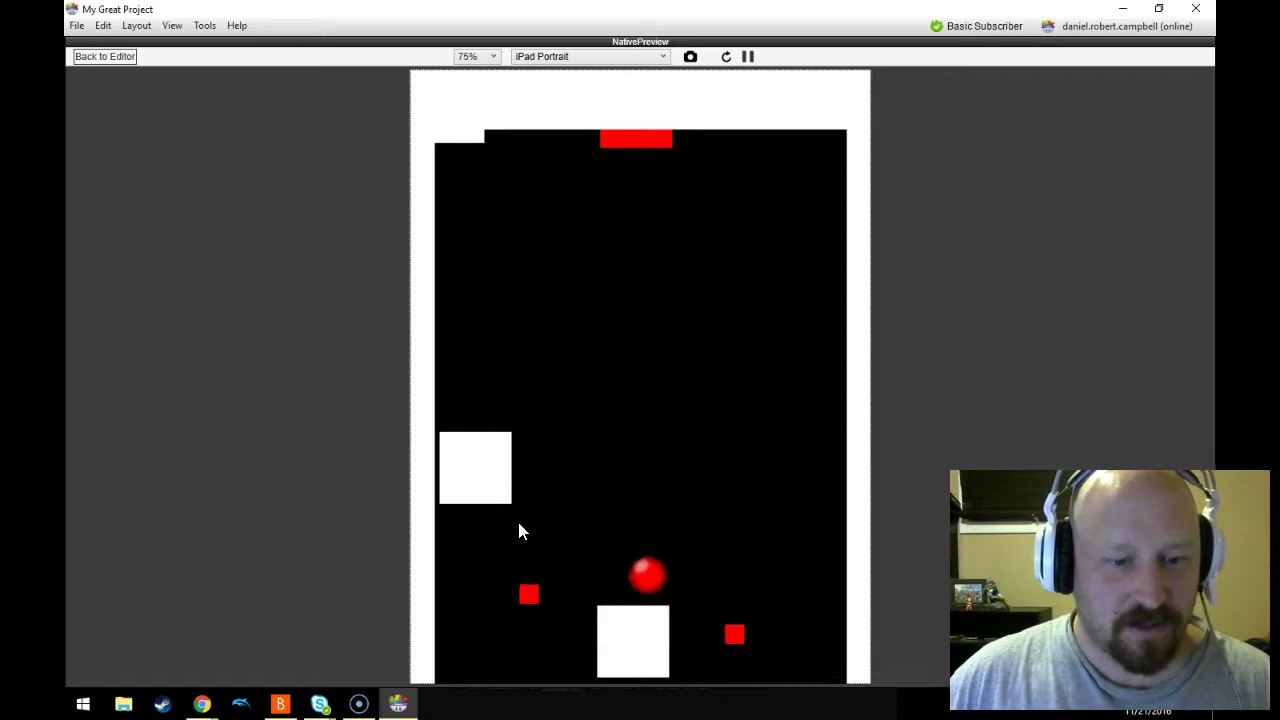
pyautogui.moveTo(578, 558); pyautogui.dragTo(478, 485)
pyautogui.click(658, 515)
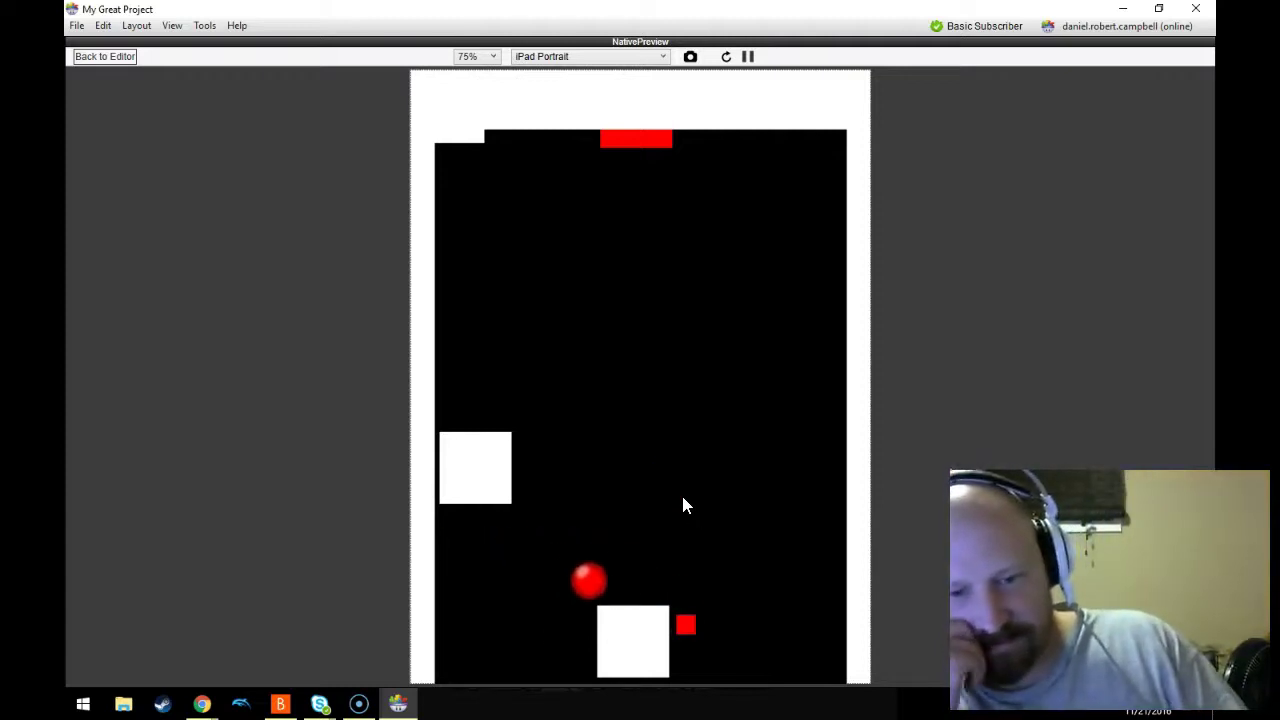
pyautogui.click(683, 502)
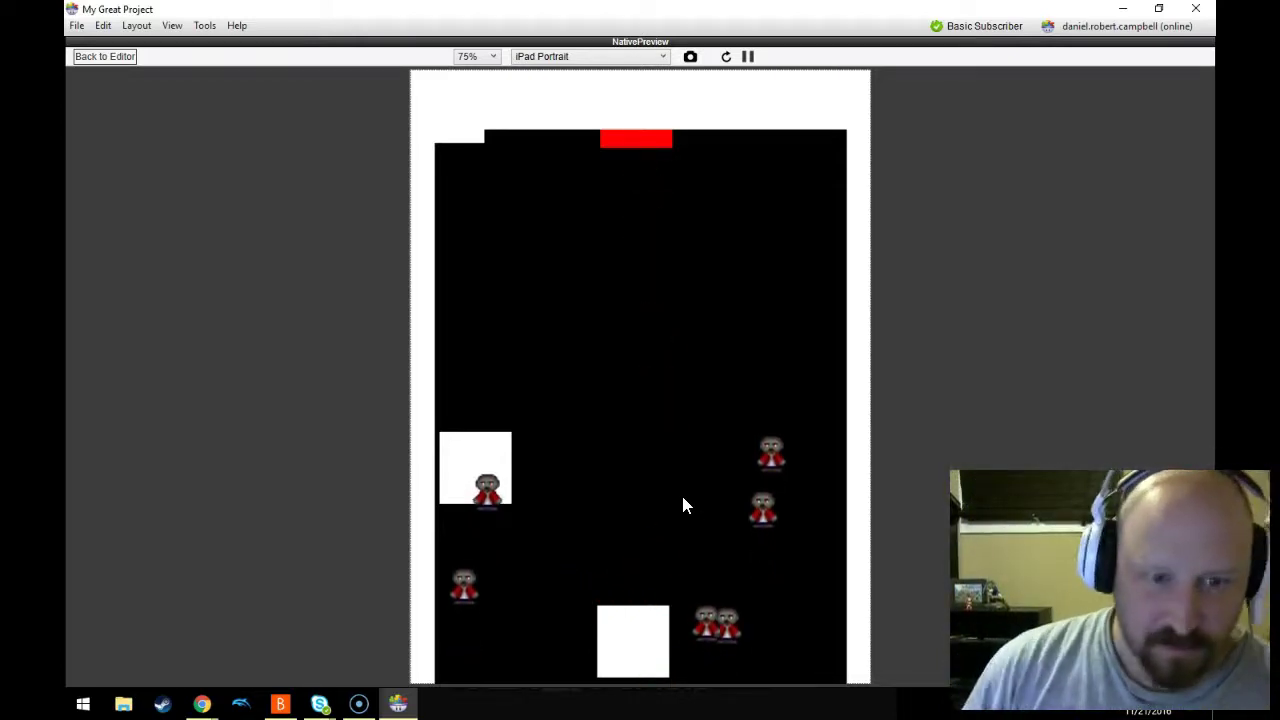
# - Continue play-testing by shooting balls at the advancing enemies to judge their spawning and speed, and return to the editor
pyautogui.click(629, 508)
pyautogui.moveTo(629, 510); pyautogui.dragTo(524, 508)
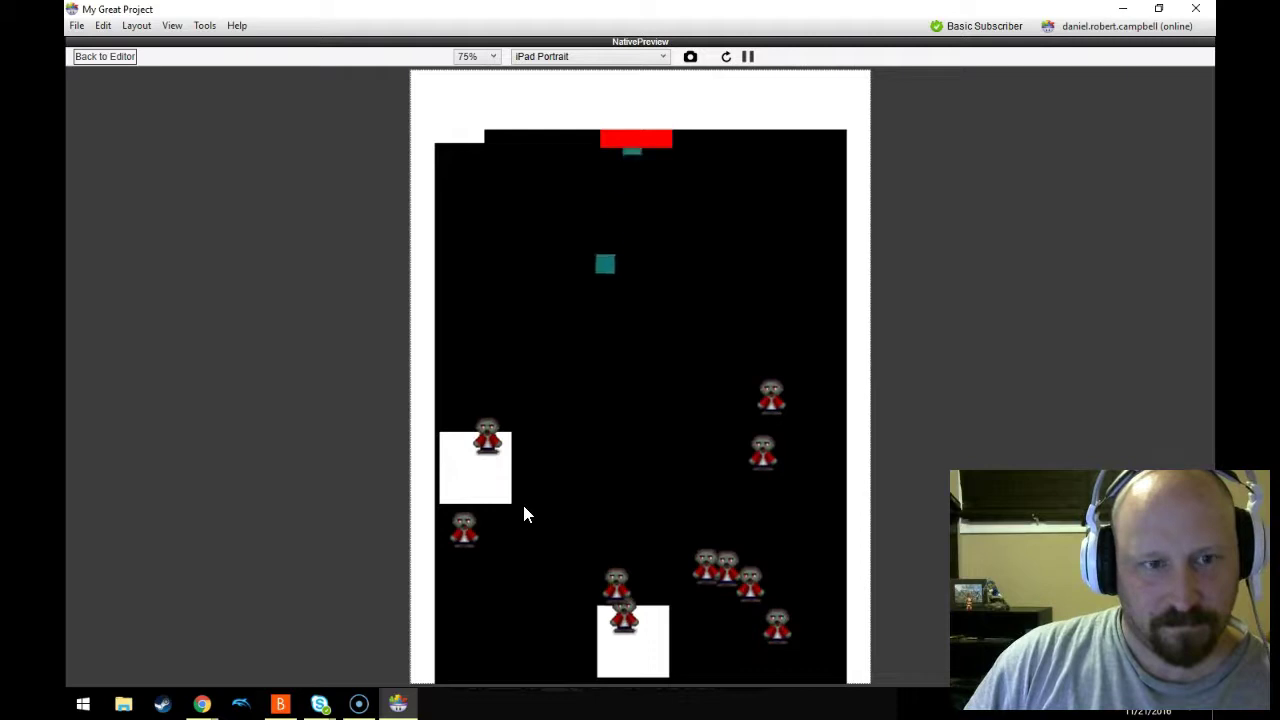
pyautogui.click(543, 513)
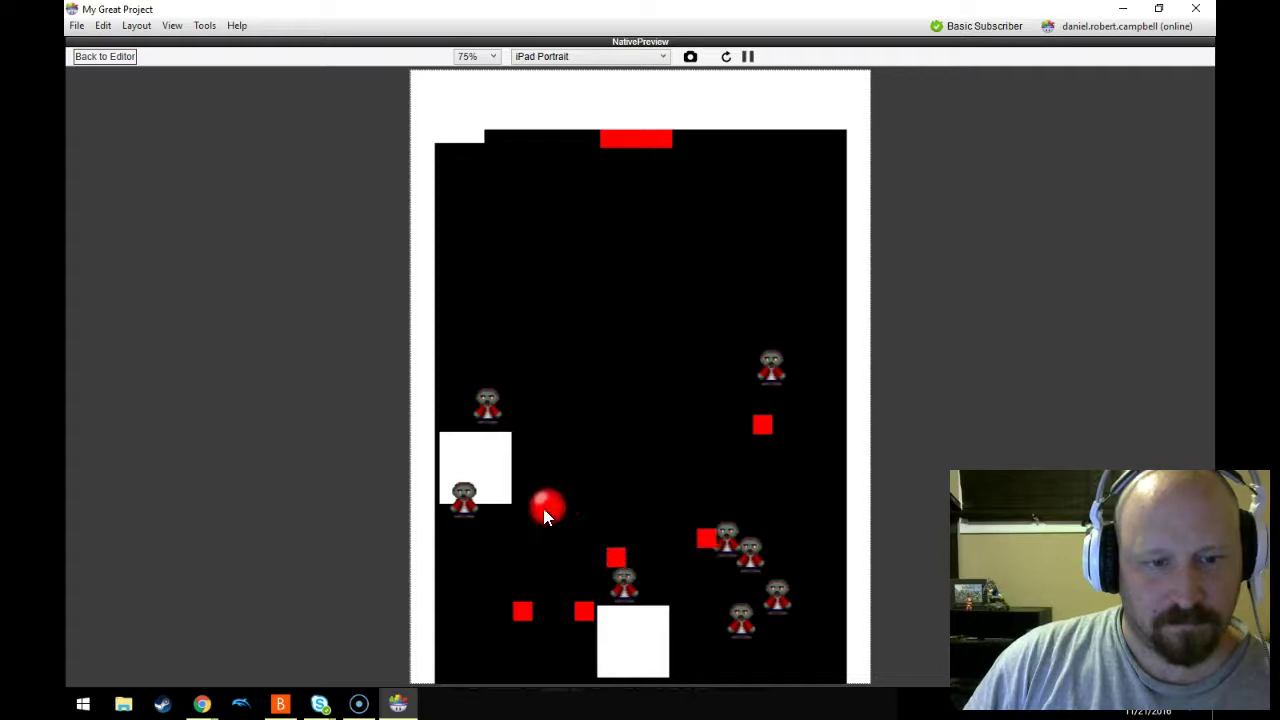
pyautogui.click(648, 513)
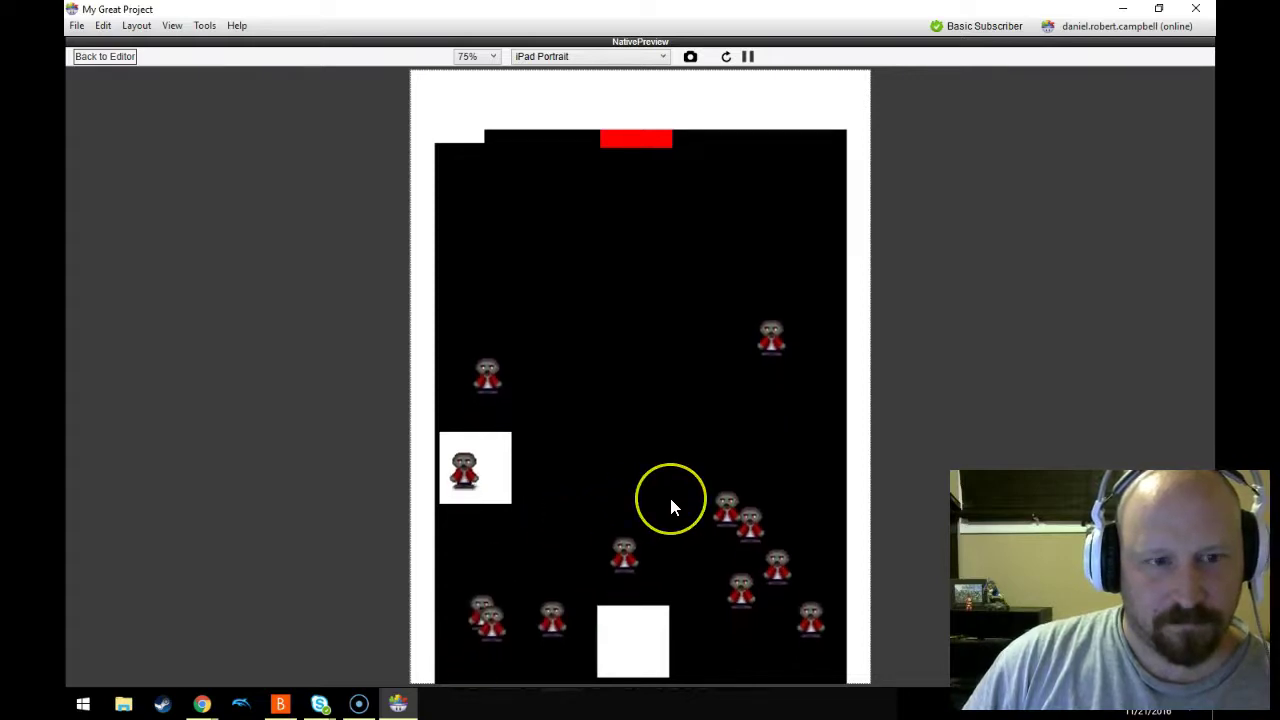
pyautogui.click(673, 500)
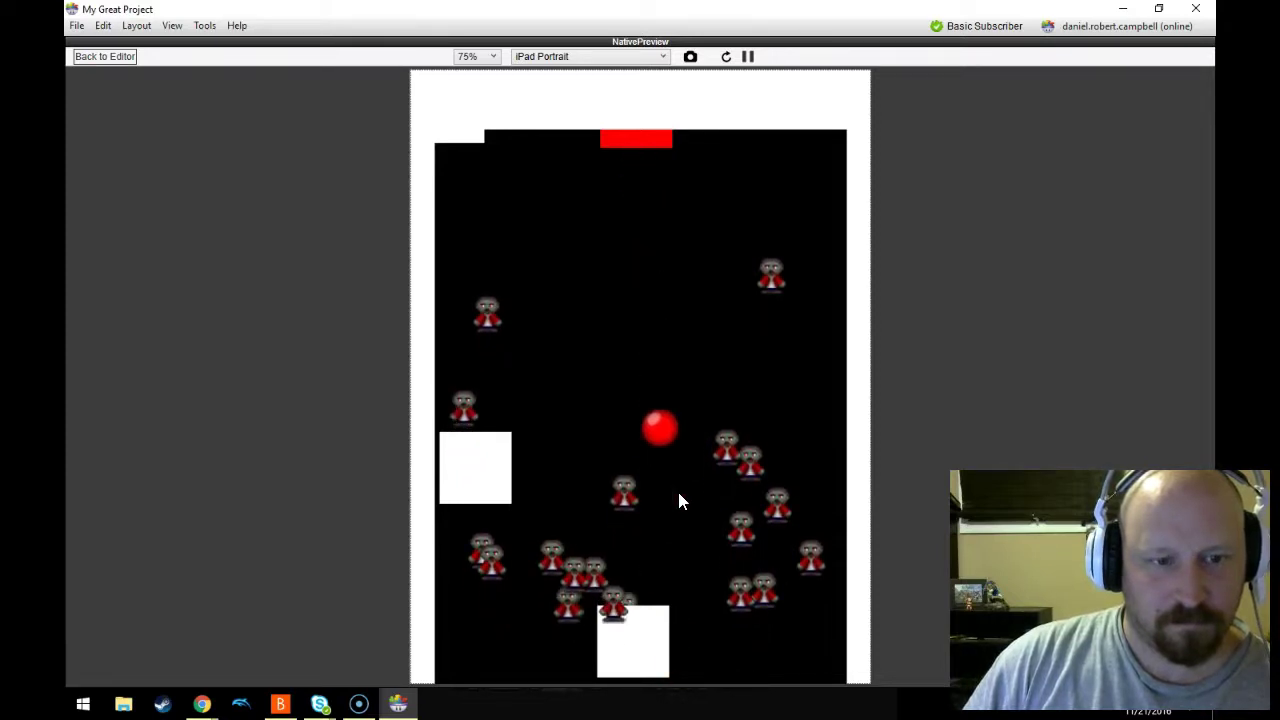
pyautogui.moveTo(761, 302); pyautogui.dragTo(790, 216)
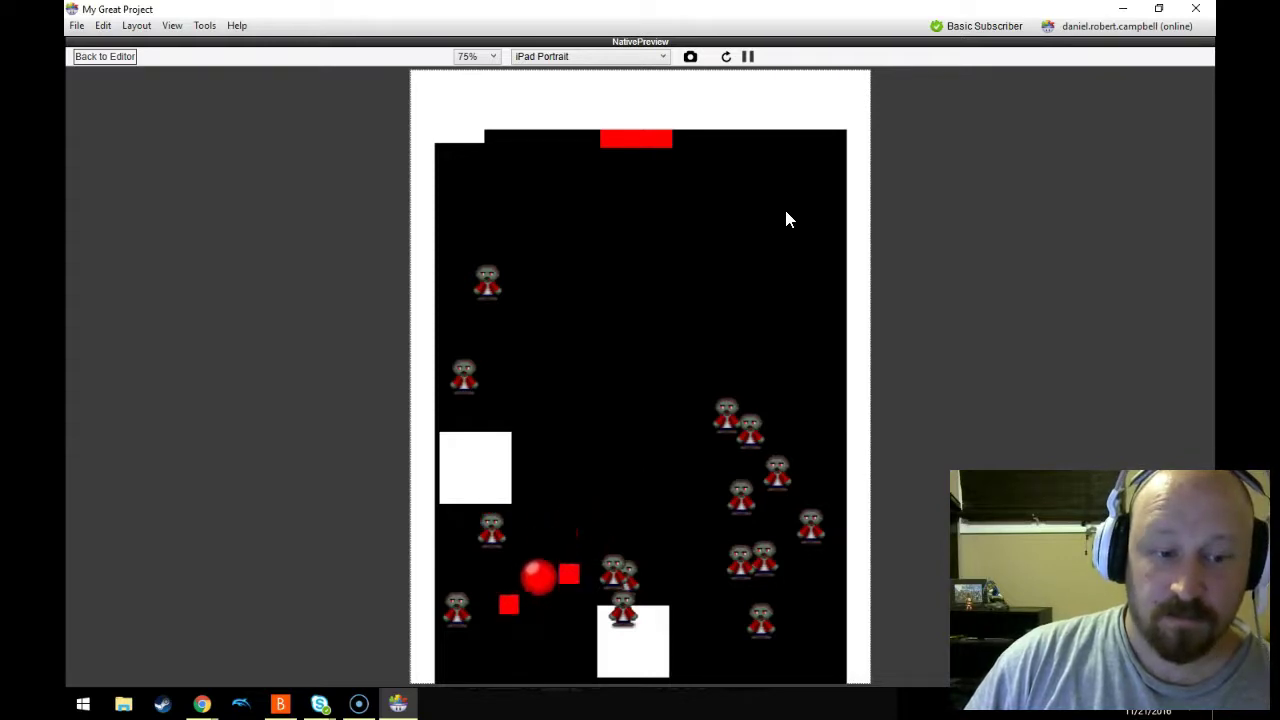
pyautogui.click(595, 231)
pyautogui.moveTo(595, 233)
pyautogui.mouseDown()
pyautogui.moveTo(489, 190)
pyautogui.moveTo(474, 489)
pyautogui.moveTo(471, 262)
pyautogui.mouseUp()
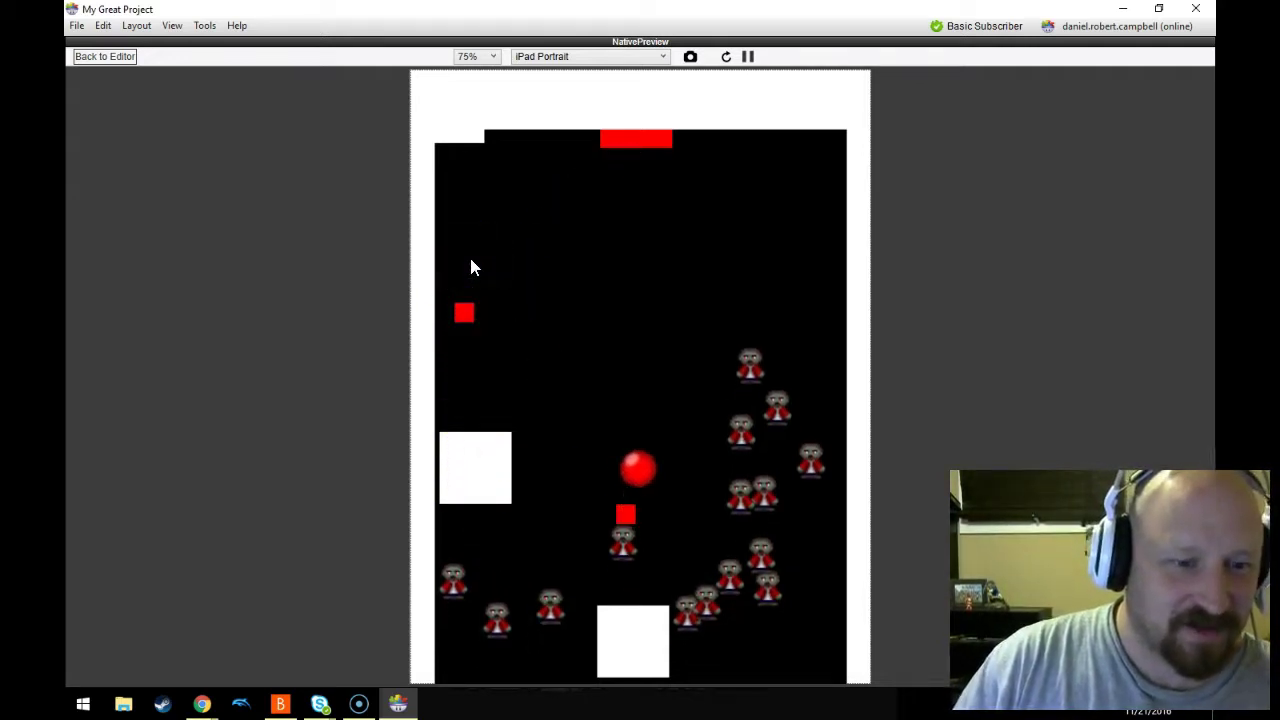
pyautogui.moveTo(797, 360); pyautogui.dragTo(783, 337)
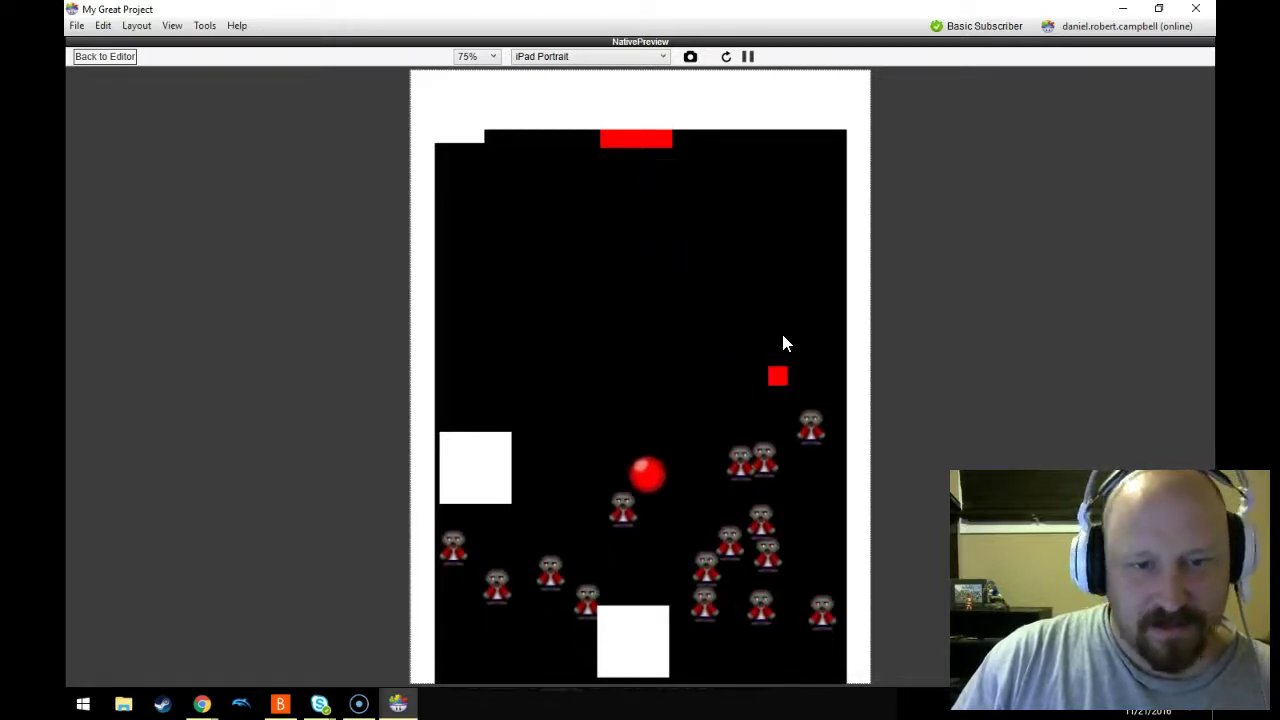
pyautogui.moveTo(730, 231); pyautogui.dragTo(730, 231)
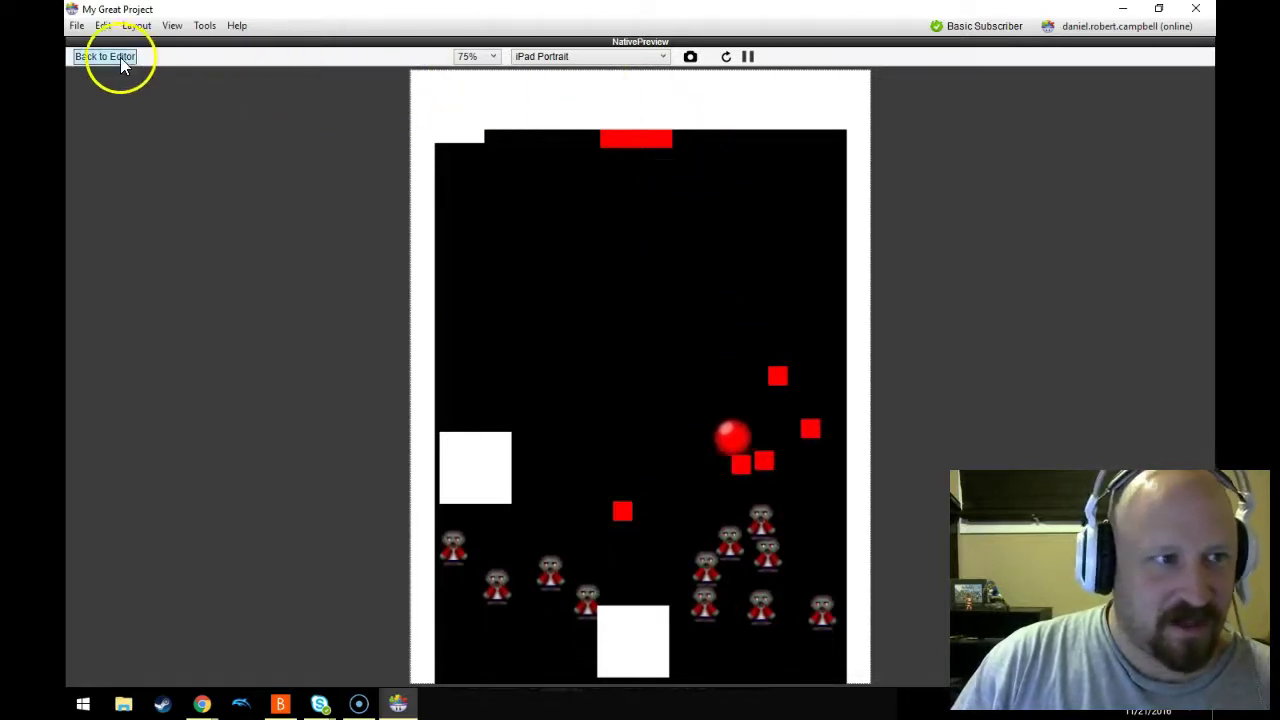
pyautogui.click(113, 56)
# - Add a Display Text behavior to the Debug Text actor and set its displayed value to game.EnemyMoveSpeed
pyautogui.click(580, 220)
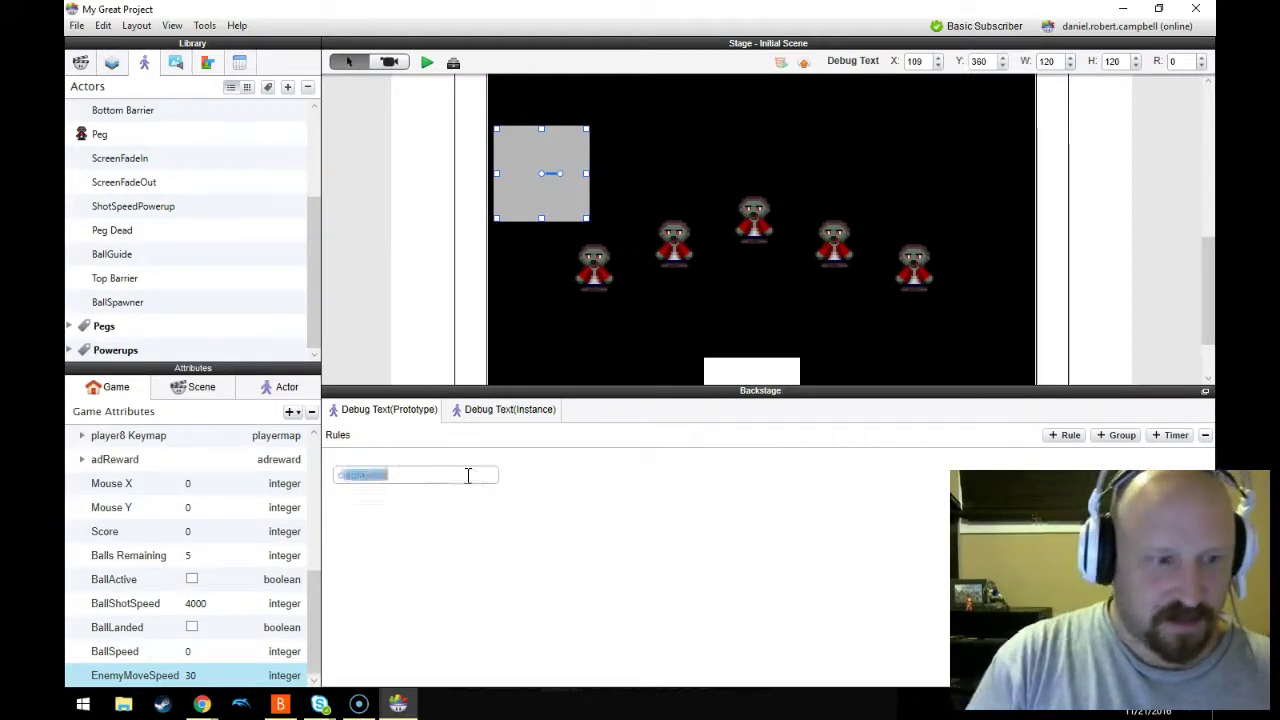
pyautogui.press('Return')
pyautogui.click(665, 507)
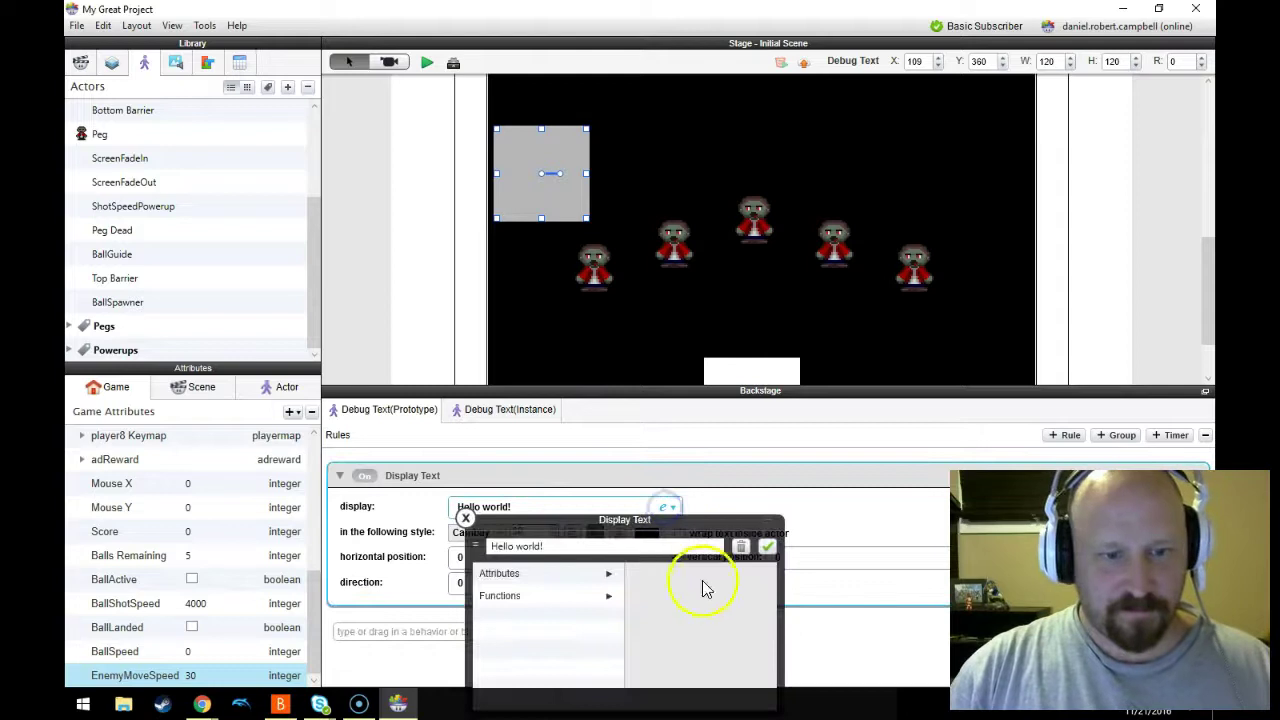
pyautogui.click(741, 546)
pyautogui.click(420, 332)
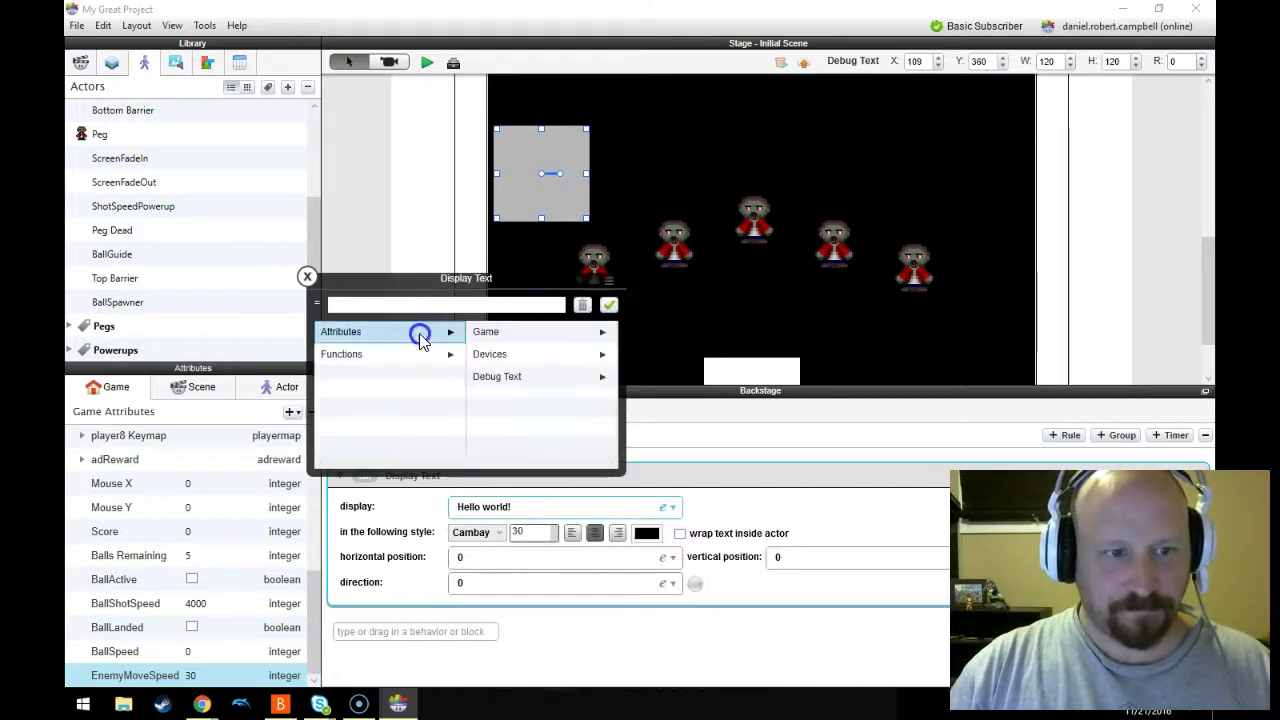
pyautogui.click(485, 331)
pyautogui.scroll(-5, 486, 380)
pyautogui.click(500, 447)
pyautogui.click(609, 305)
# - Preview the game and shoot balls at the peg arc to check the enemy speed readout, and return to the editor
pyautogui.click(426, 62)
pyautogui.click(666, 356)
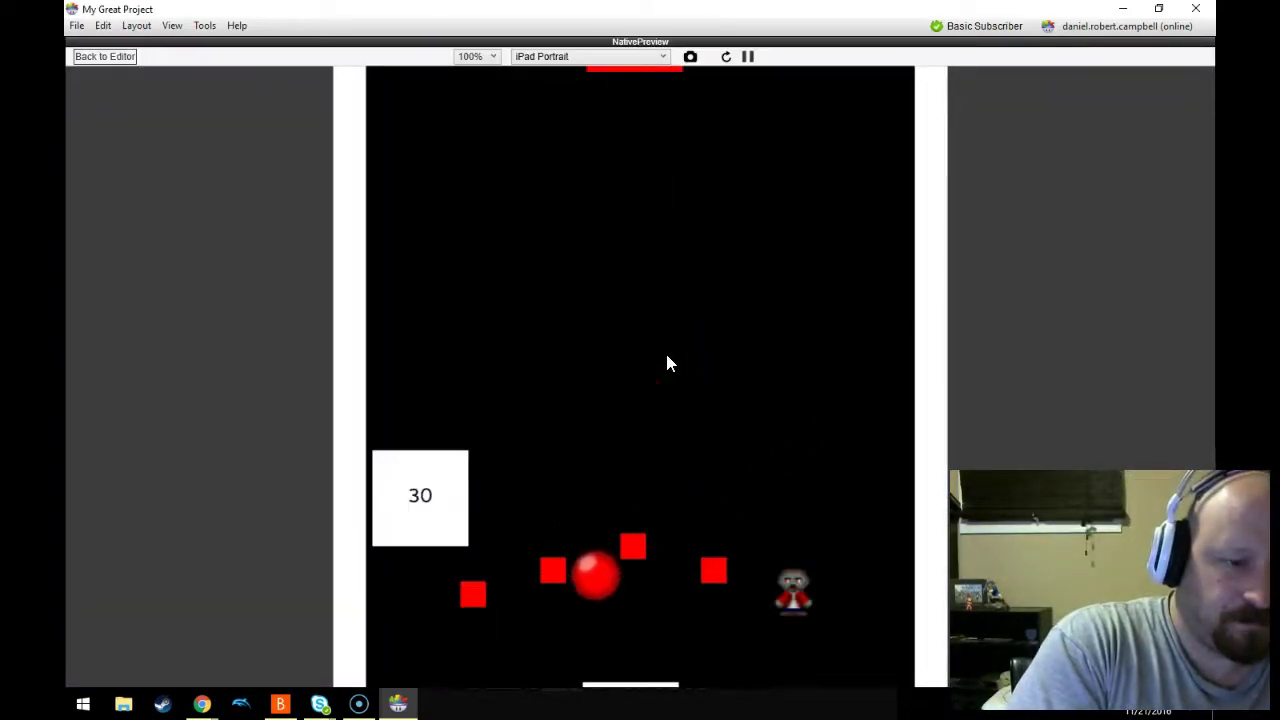
pyautogui.click(698, 350)
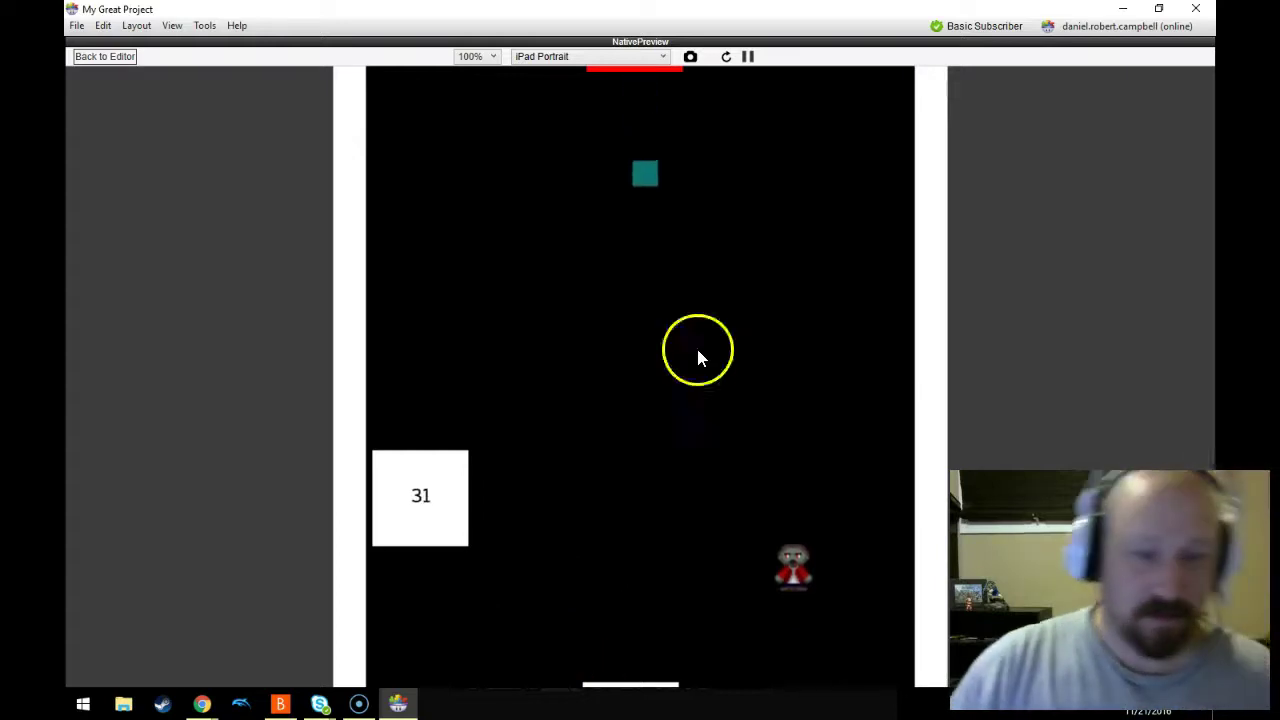
pyautogui.click(778, 430)
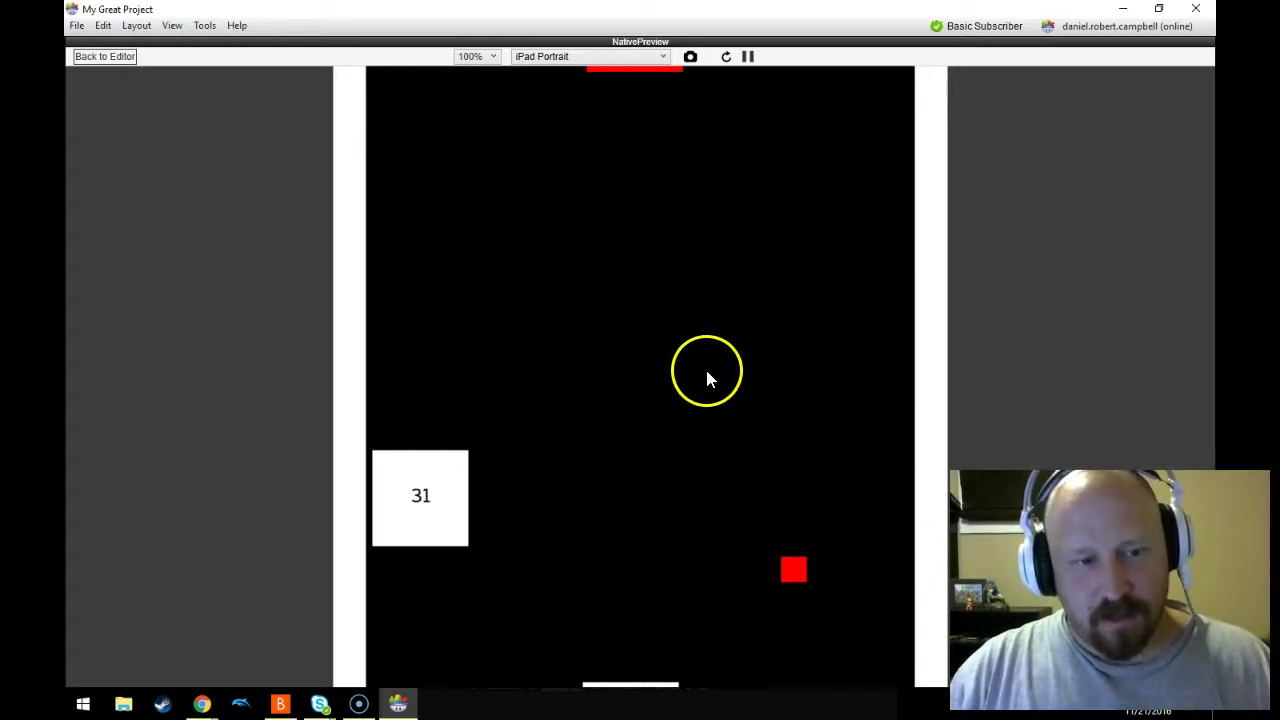
pyautogui.click(118, 58)
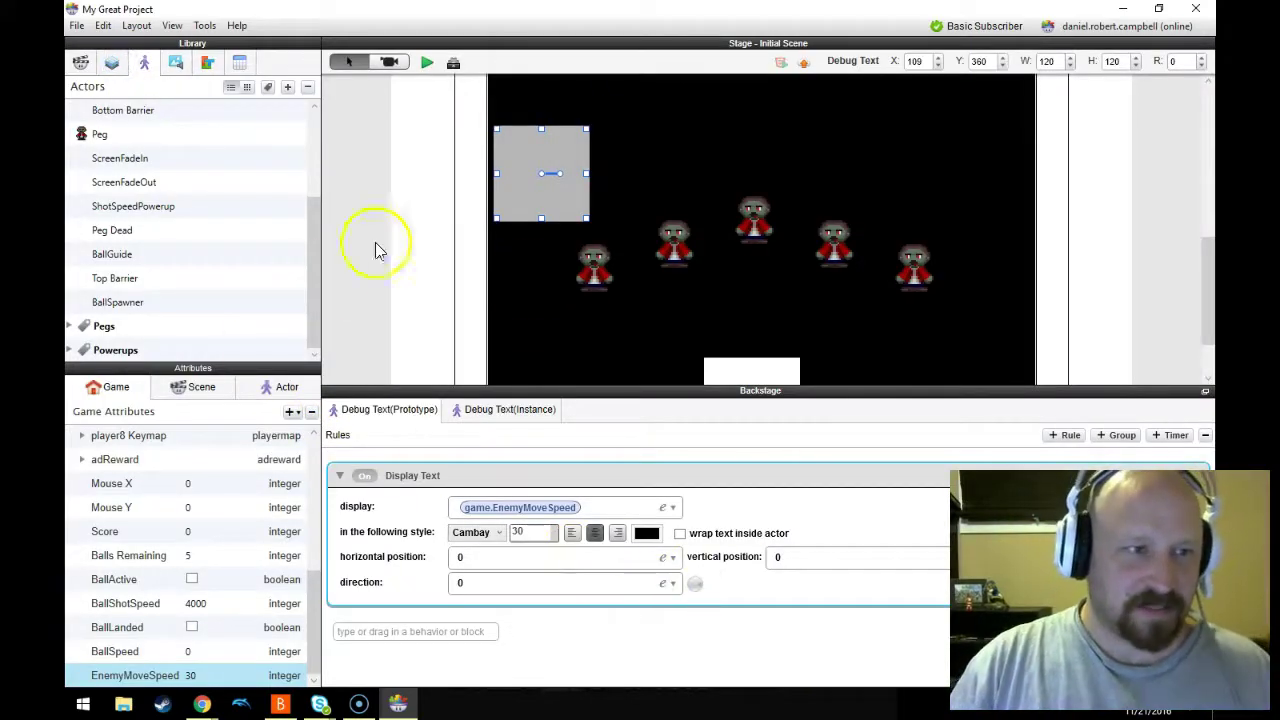
# - In the Scene GM actor's Change Attribute behavior, set game.EnemyMoveSpeed to game.EnemyMoveSpeed+2, and deselect the actor
pyautogui.scroll(5, 600, 290)
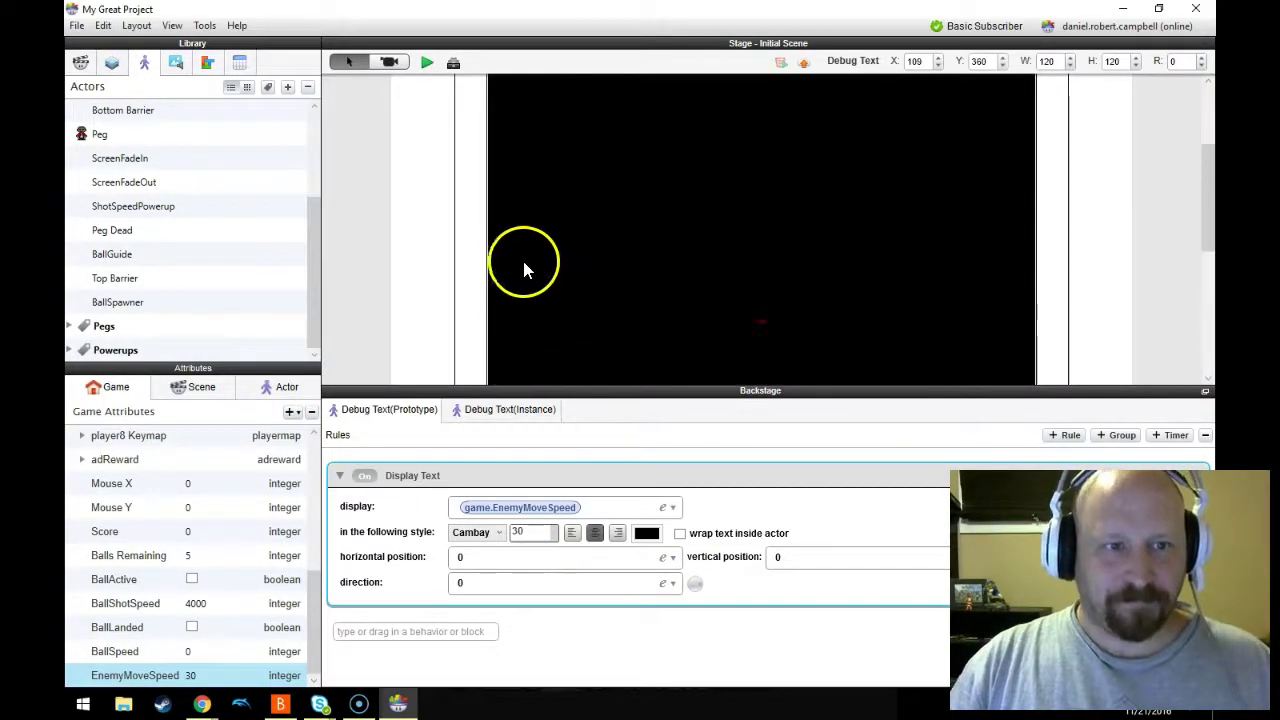
pyautogui.click(525, 82)
pyautogui.scroll(-6, 477, 560)
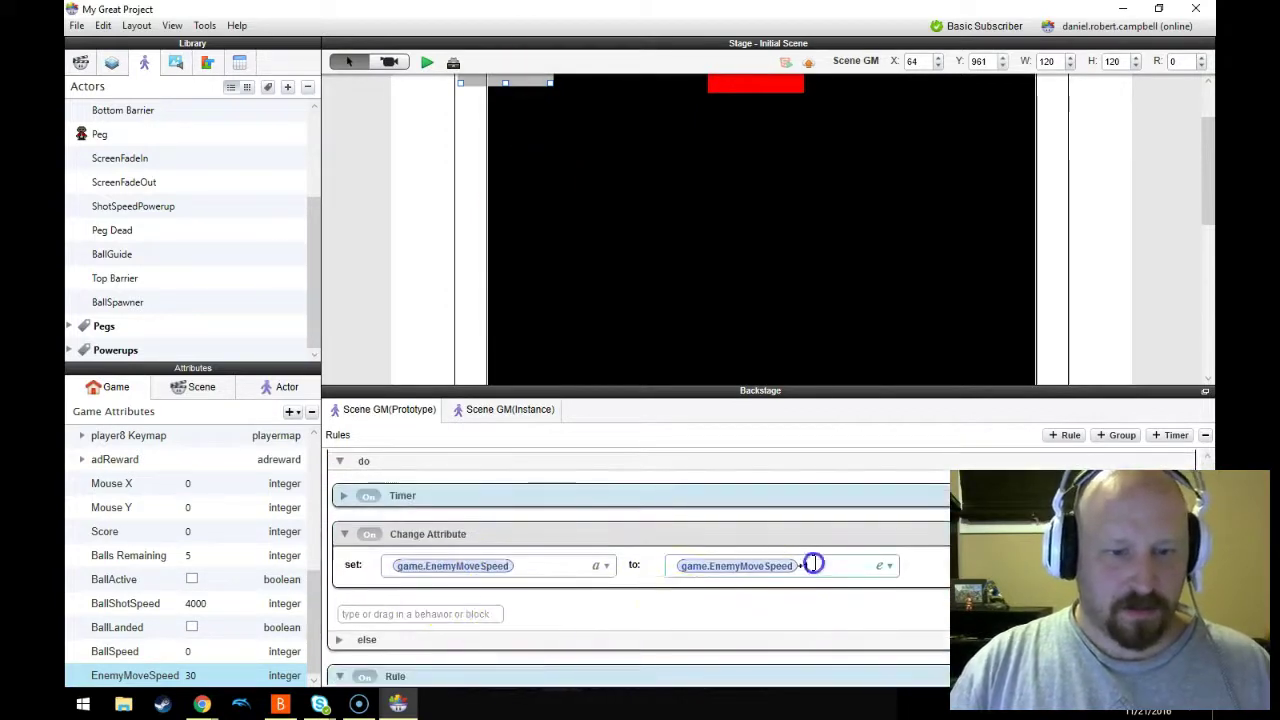
pyautogui.click(879, 567)
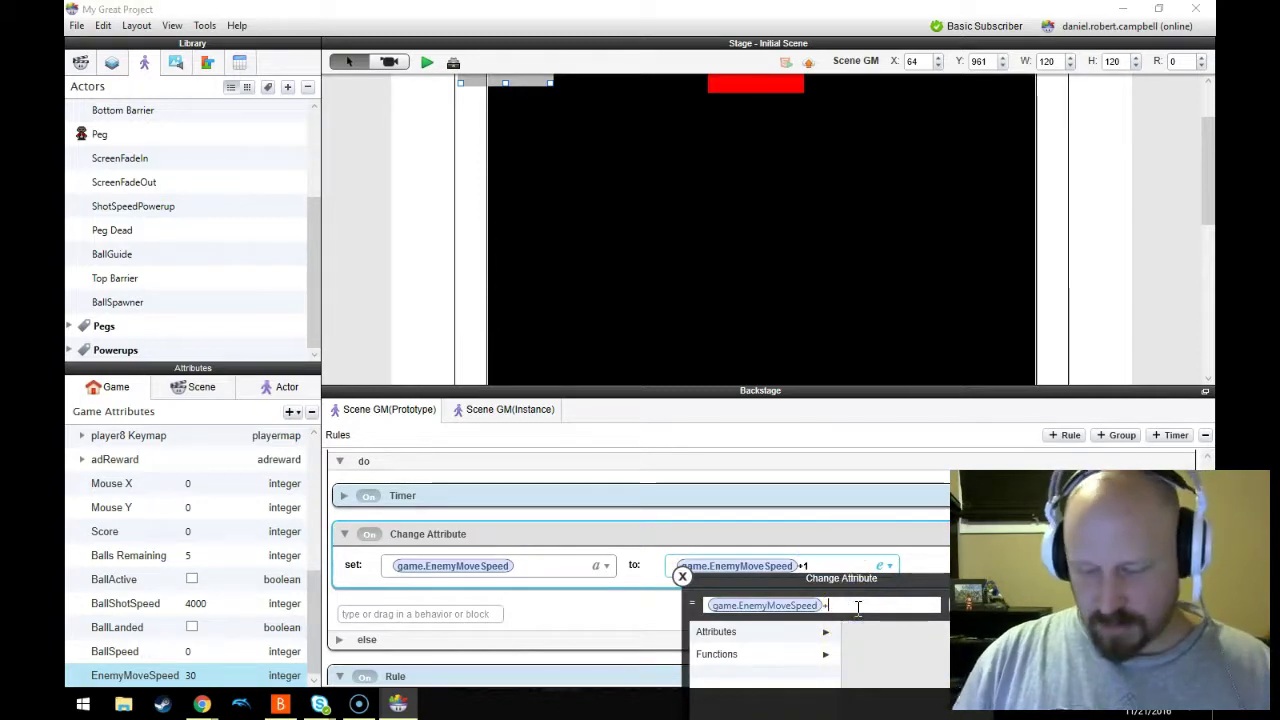
pyautogui.click(813, 610)
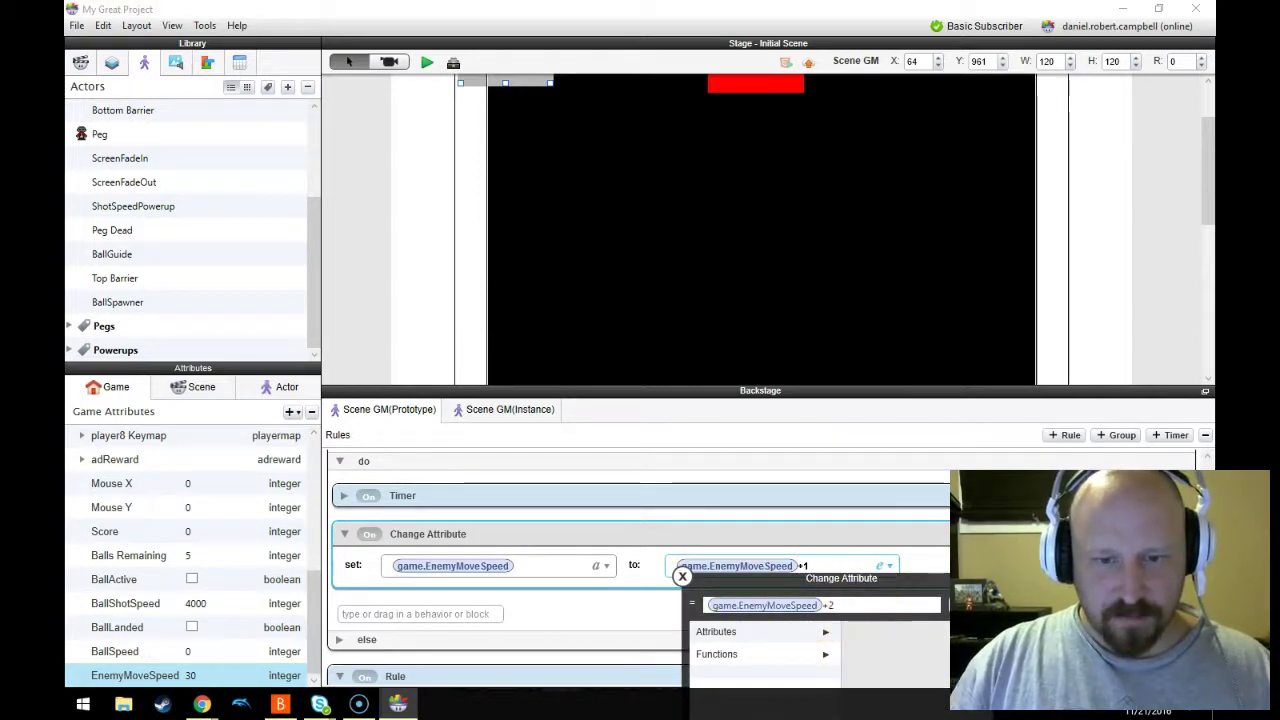
pyautogui.click(826, 557)
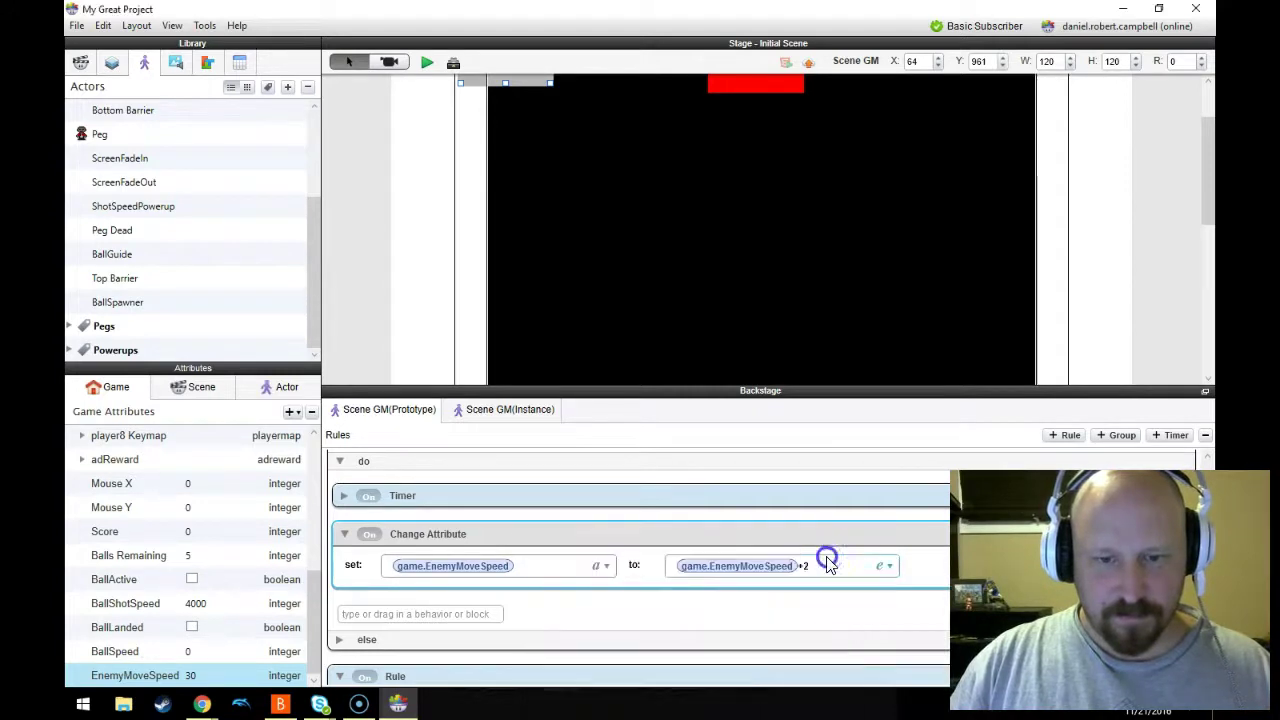
pyautogui.click(366, 211)
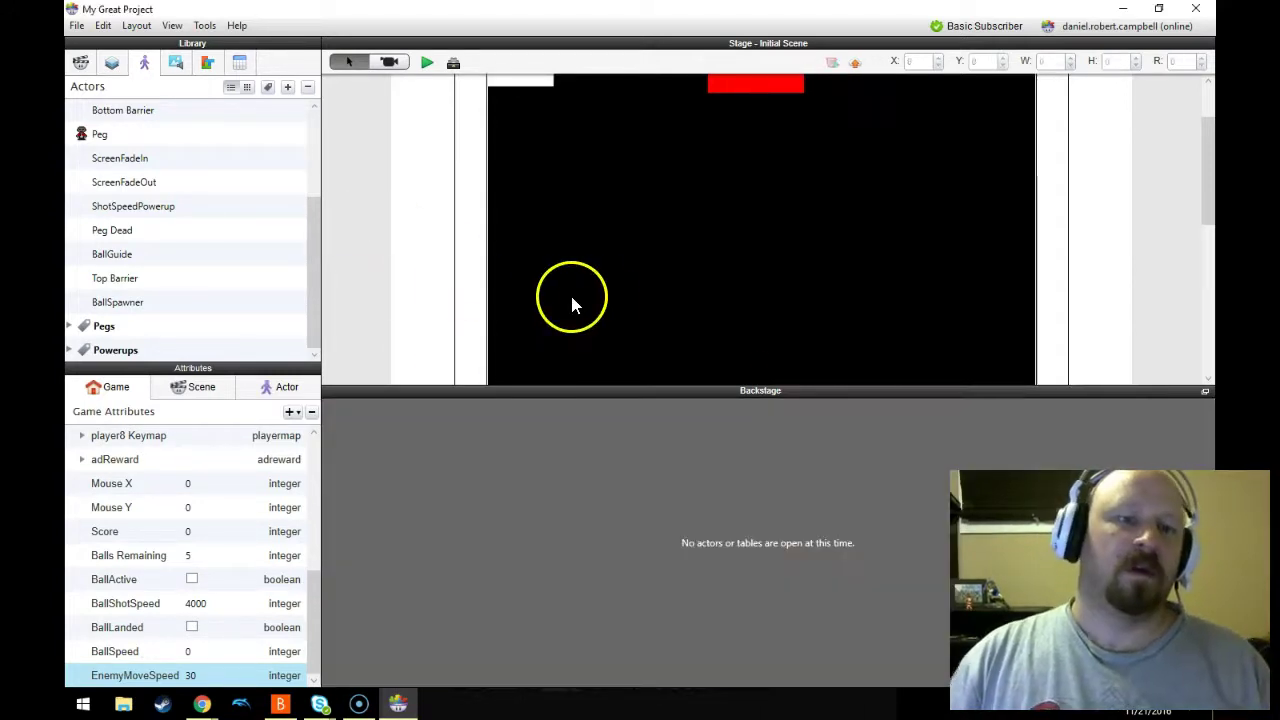
# - Briefly preview the game with the new enemy speed increment and return to the editor
pyautogui.scroll(-5, 572, 298)
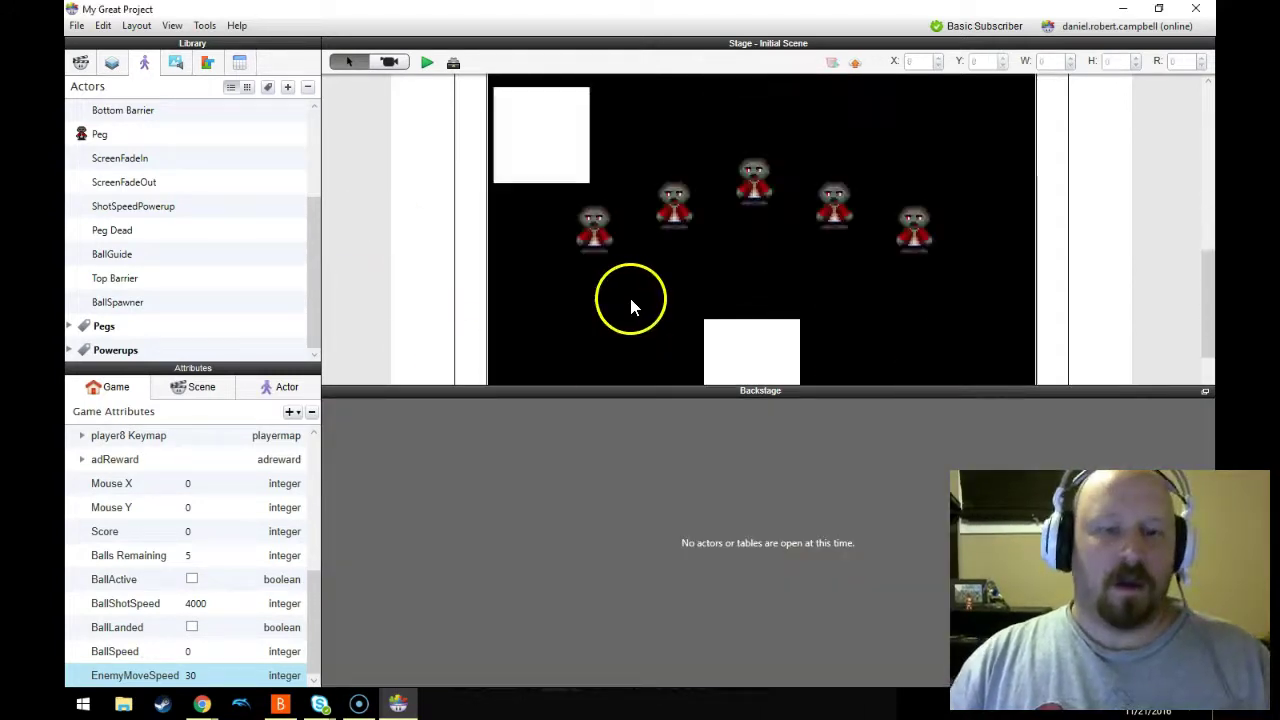
pyautogui.click(426, 62)
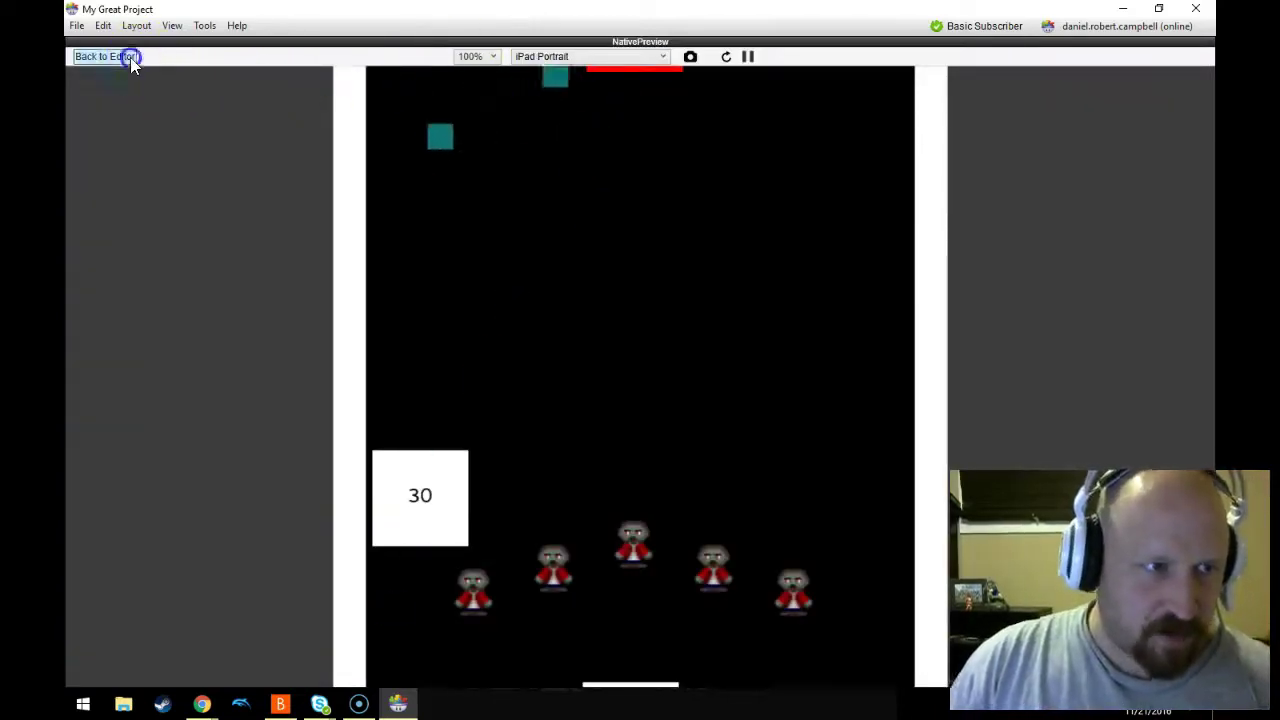
pyautogui.click(130, 57)
pyautogui.scroll(2, 806, 270)
pyautogui.scroll(-2, 801, 271)
pyautogui.scroll(4, 788, 263)
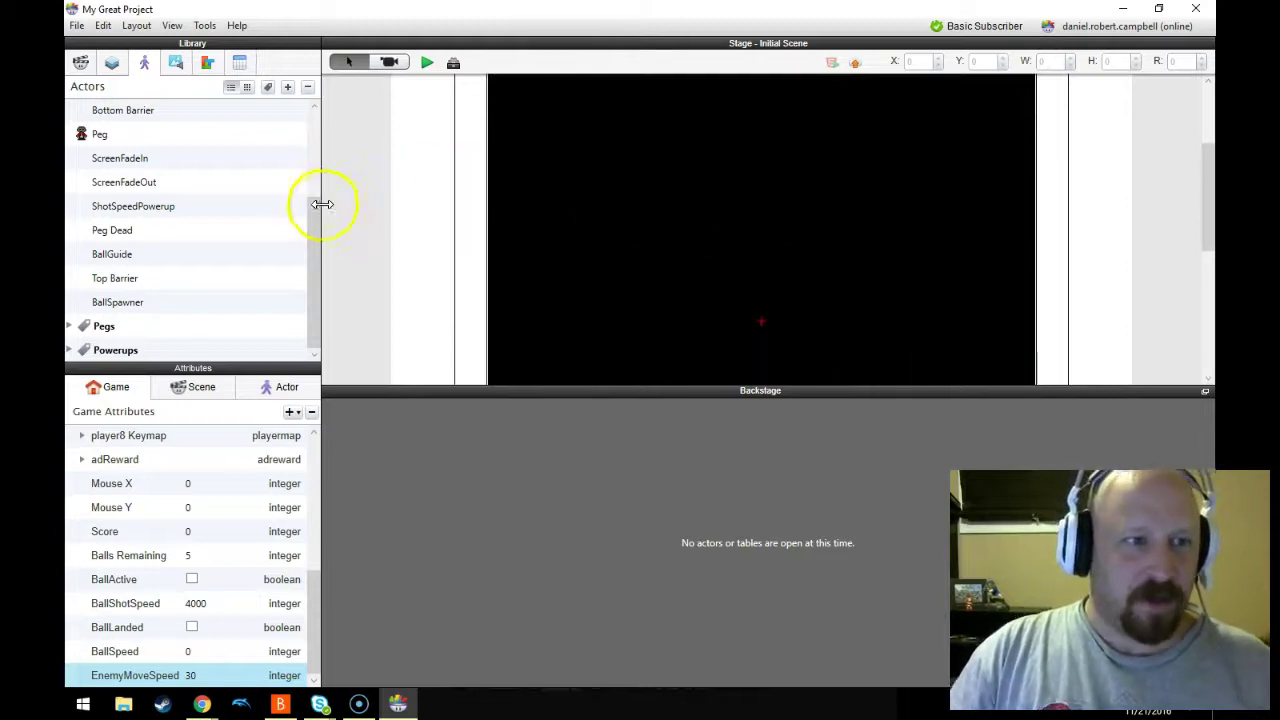
pyautogui.moveTo(316, 226); pyautogui.dragTo(323, 270)
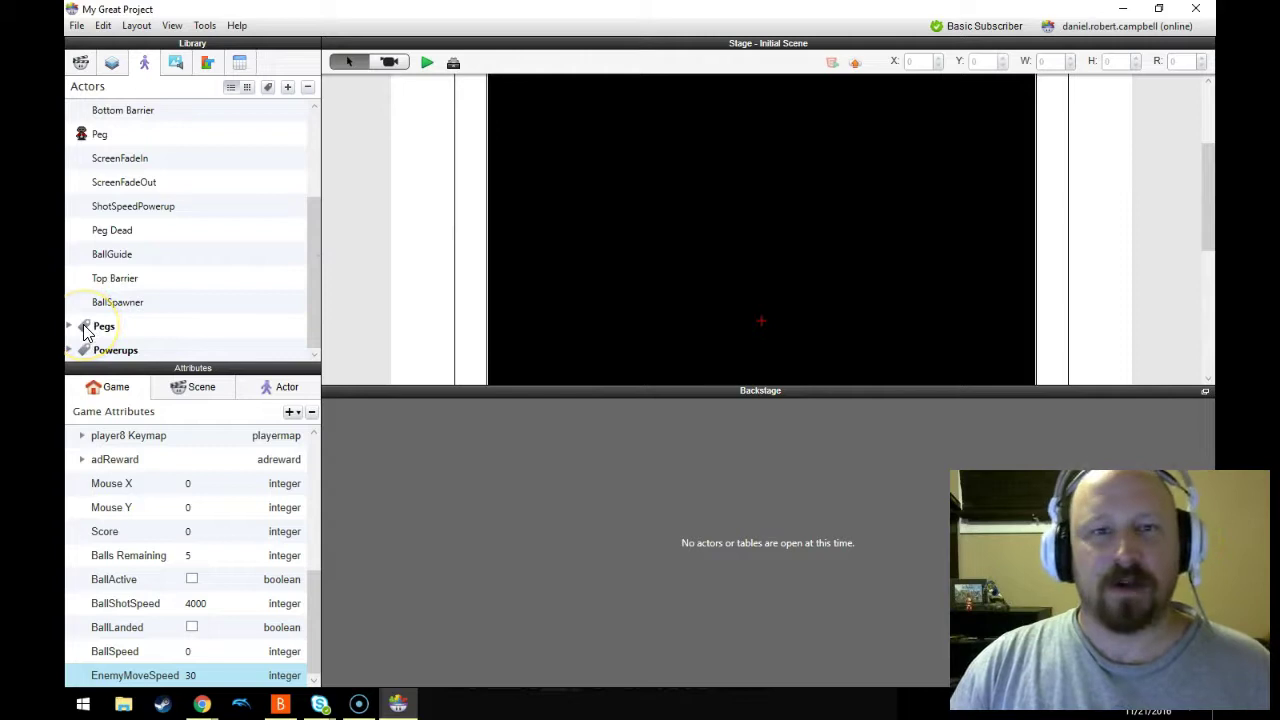
# - Create a new actor in the library and name it Powerup_Red_Barrel
pyautogui.click(287, 88)
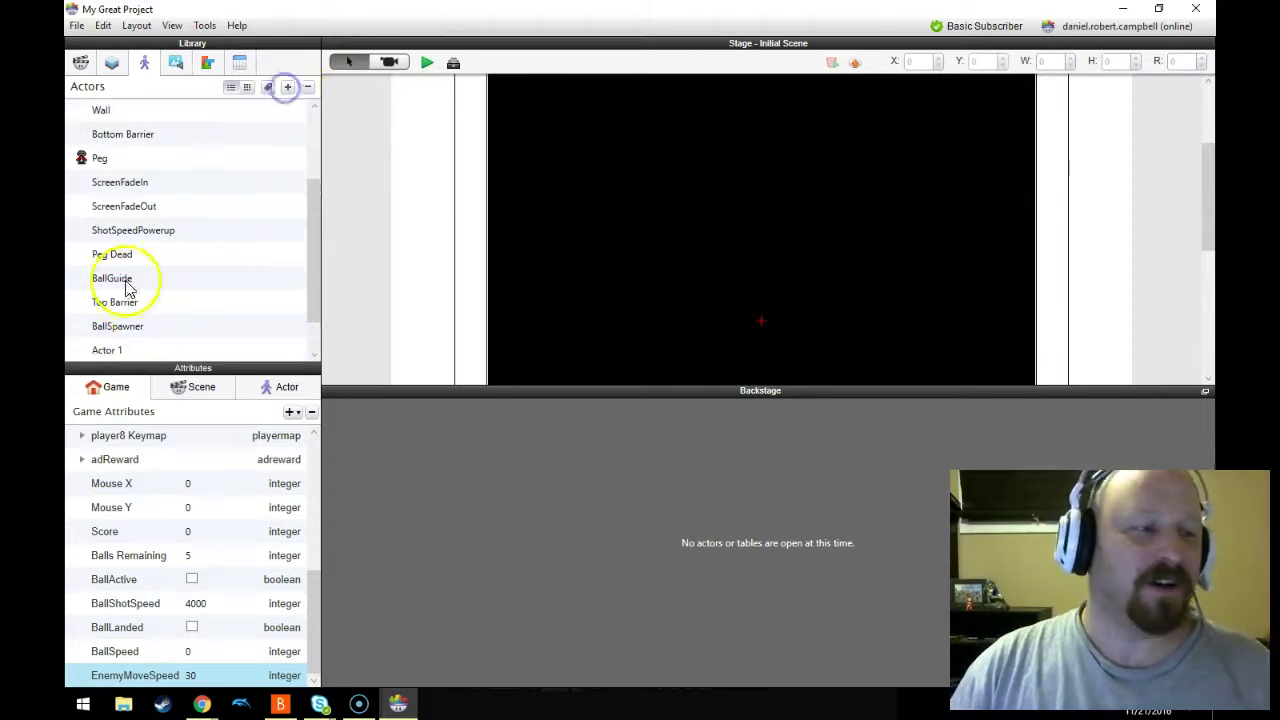
pyautogui.click(120, 300)
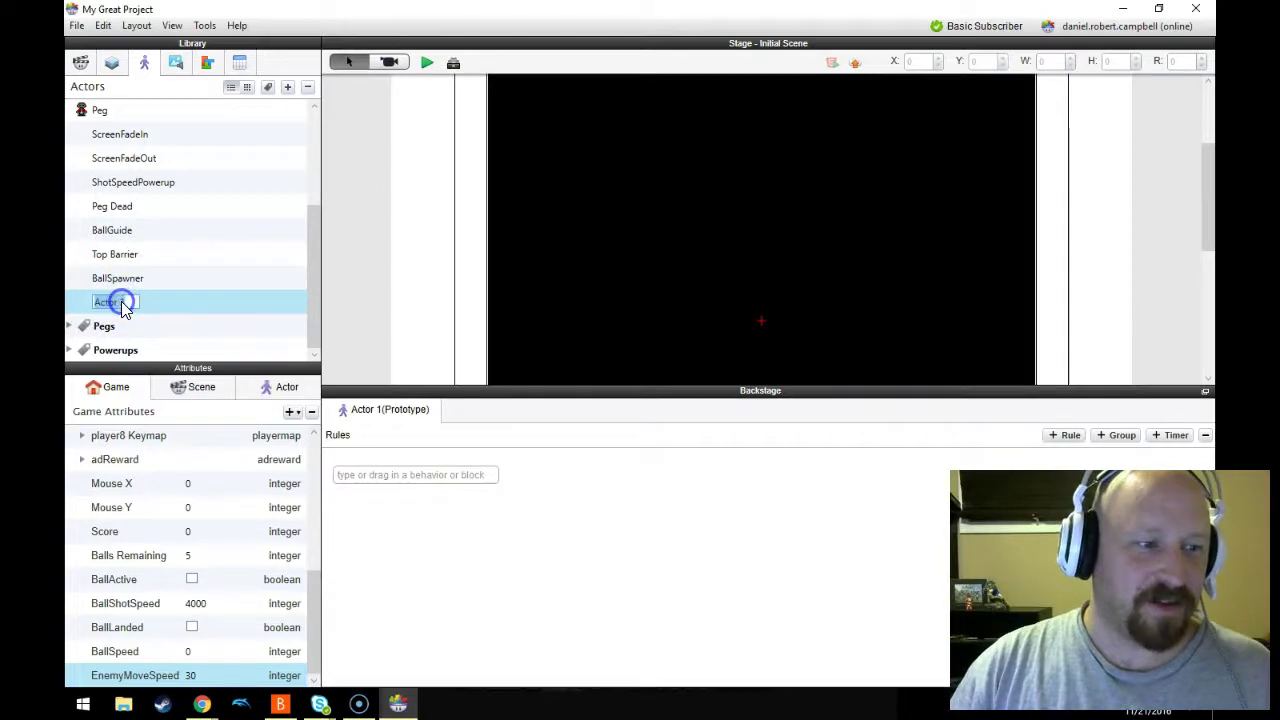
pyautogui.write('Powerup_Red')
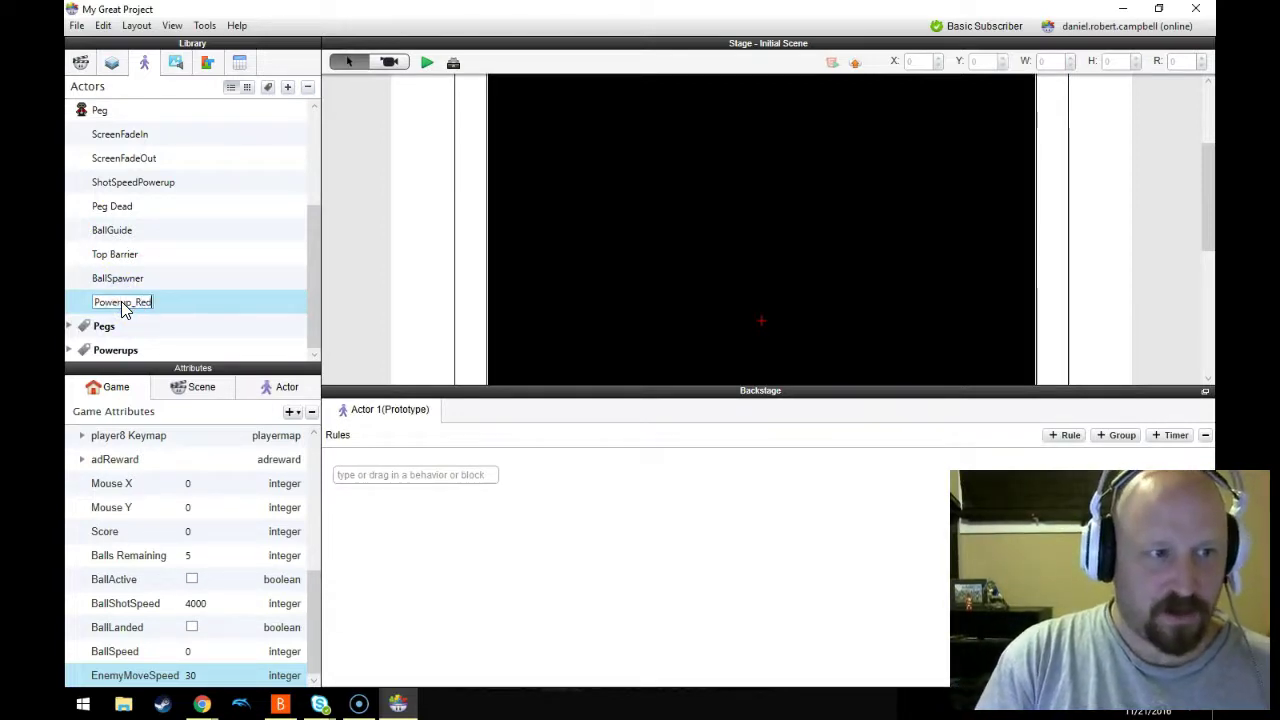
pyautogui.write('_Barrel')
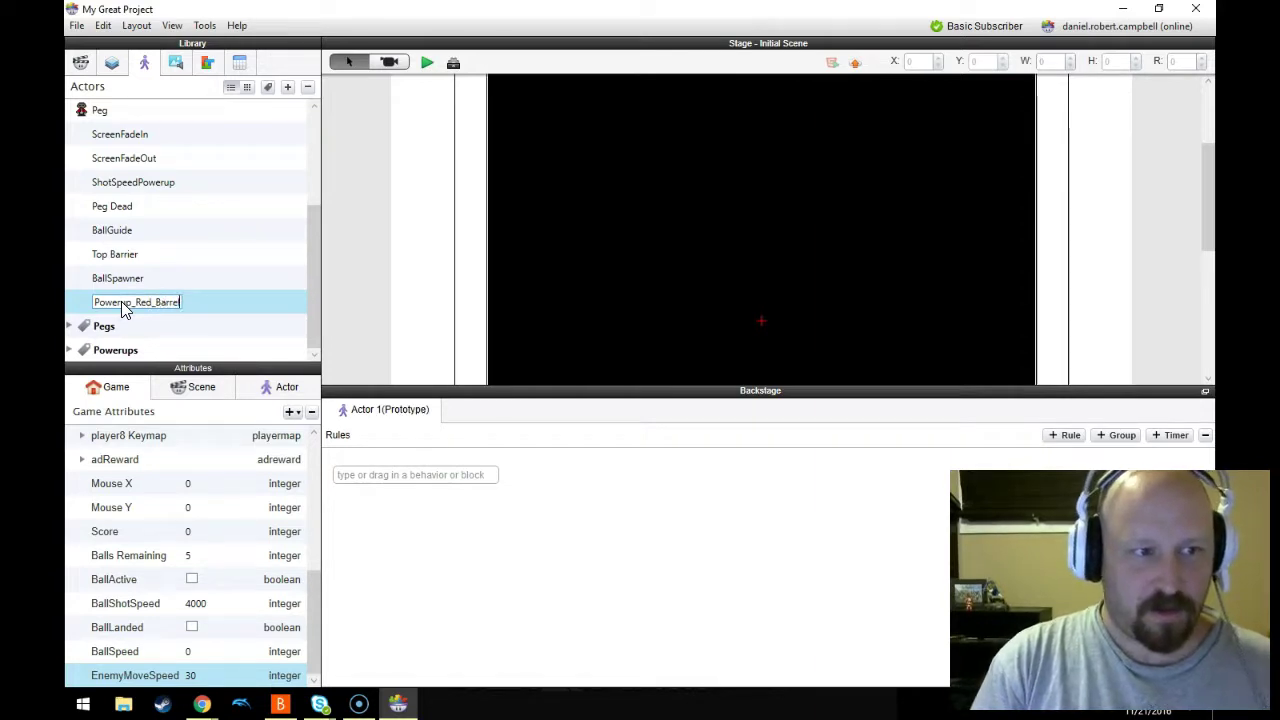
pyautogui.press('Return')
pyautogui.click(390, 490)
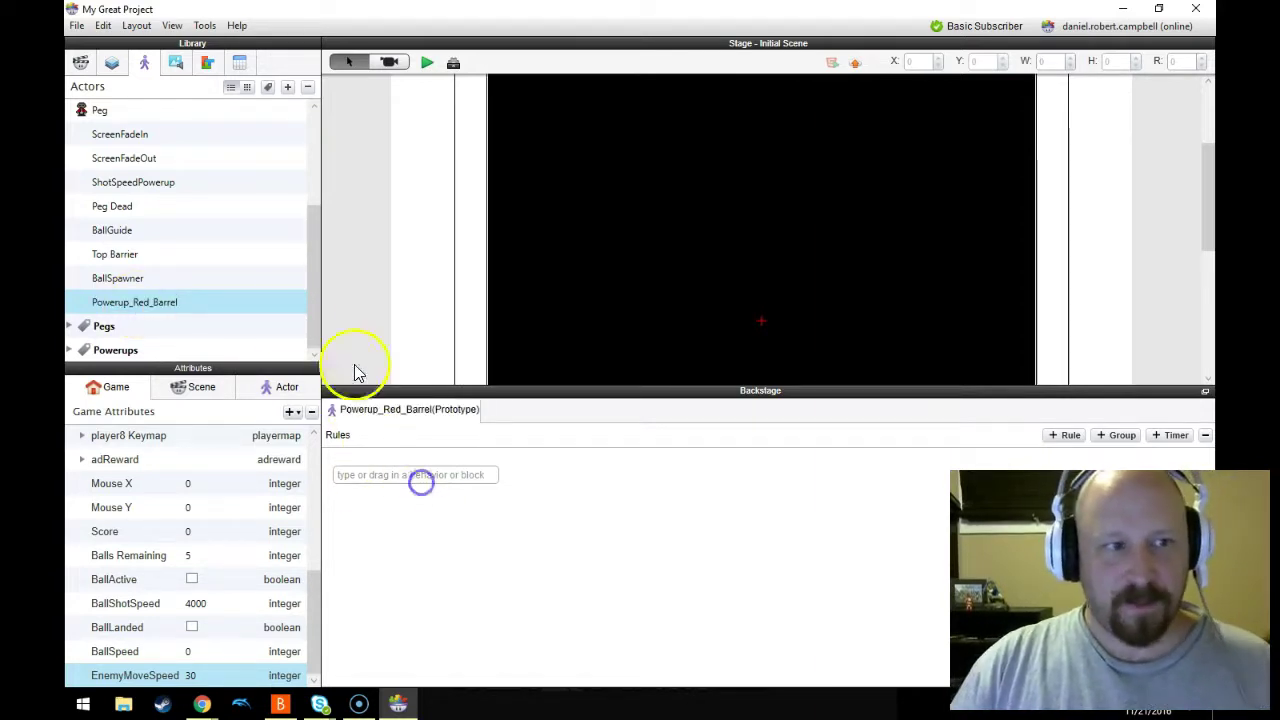
pyautogui.click(561, 479)
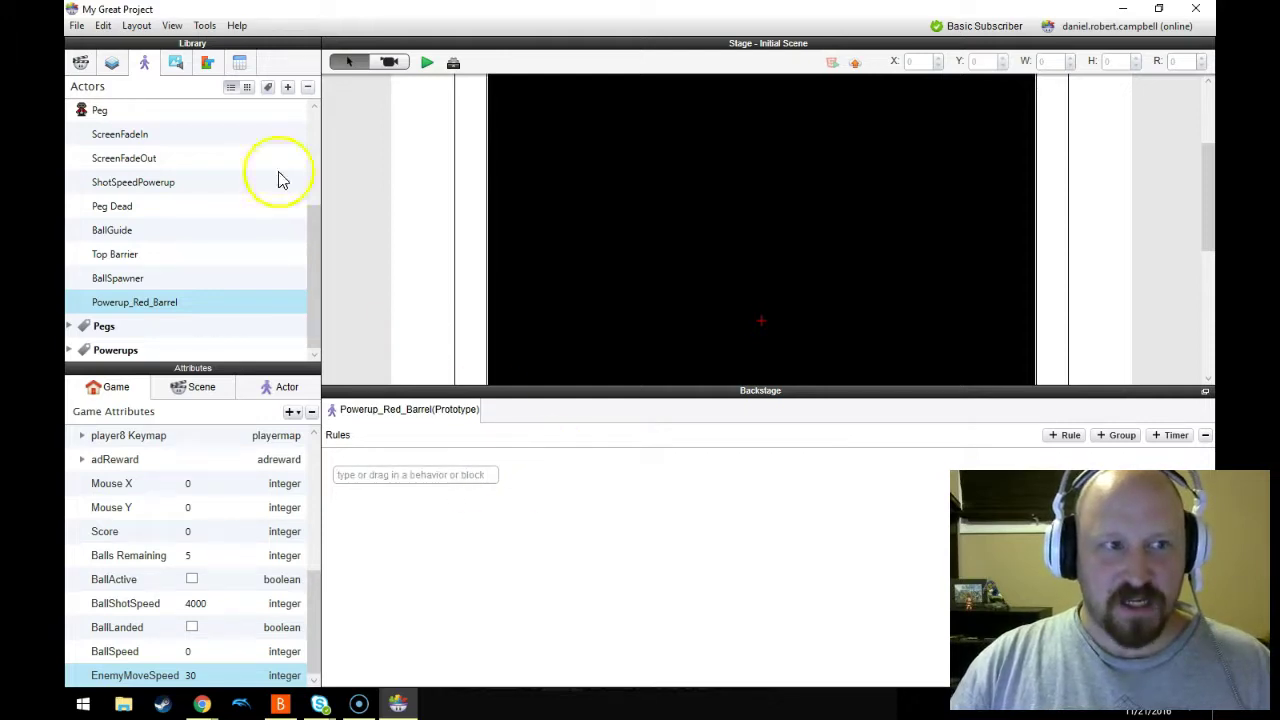
# - Start importing an image into the media library and browse to the Google Drive folder
pyautogui.click(176, 63)
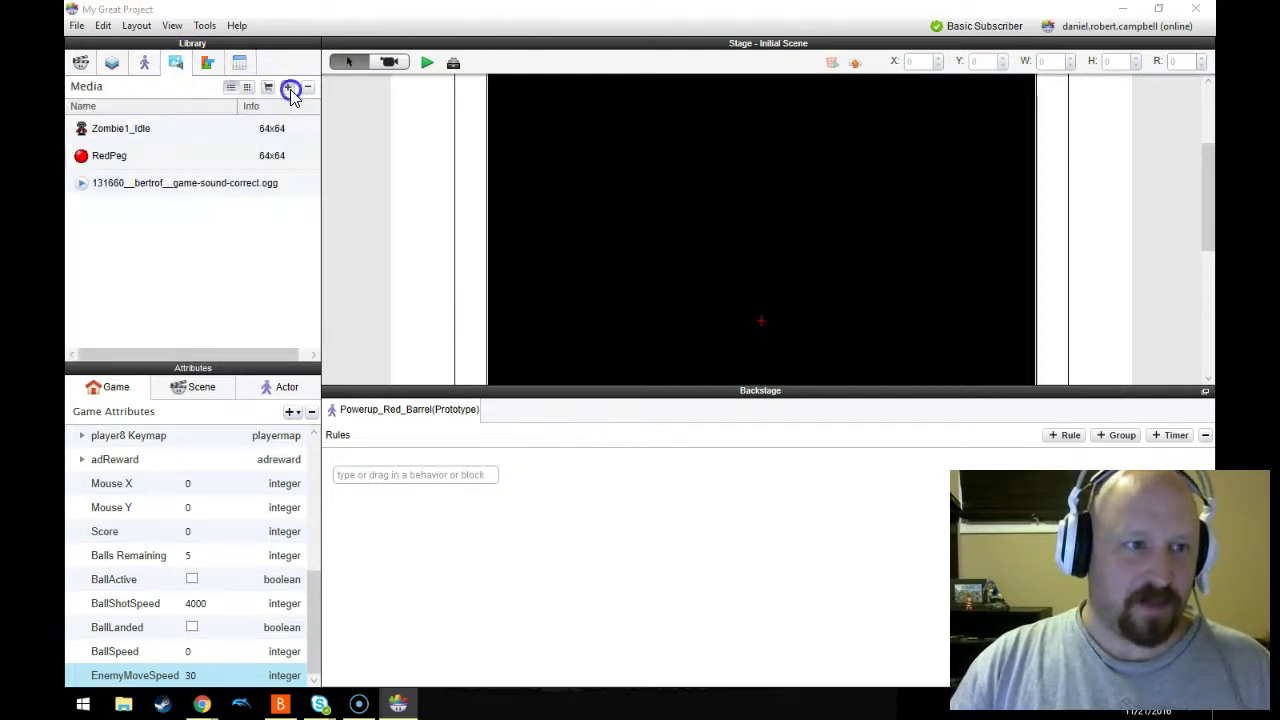
pyautogui.click(290, 90)
pyautogui.click(590, 136)
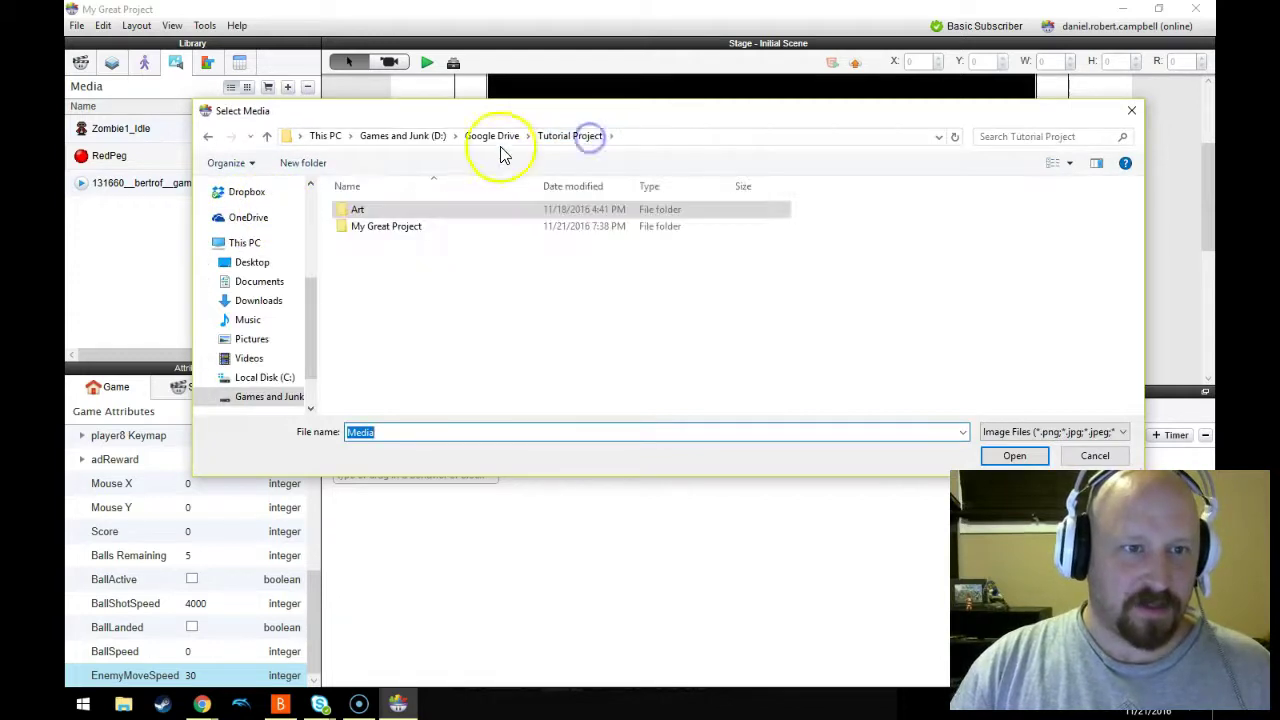
pyautogui.click(499, 144)
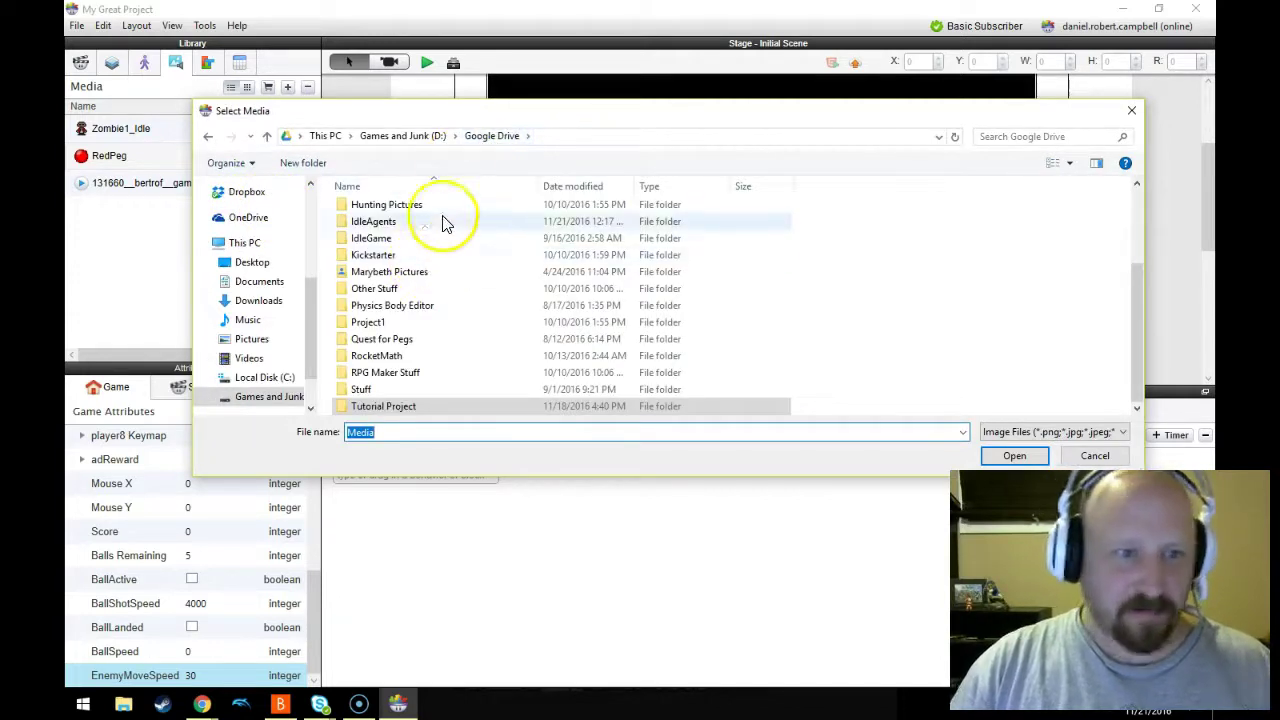
pyautogui.click(397, 342)
pyautogui.doubleClick(397, 342)
pyautogui.doubleClick(380, 211)
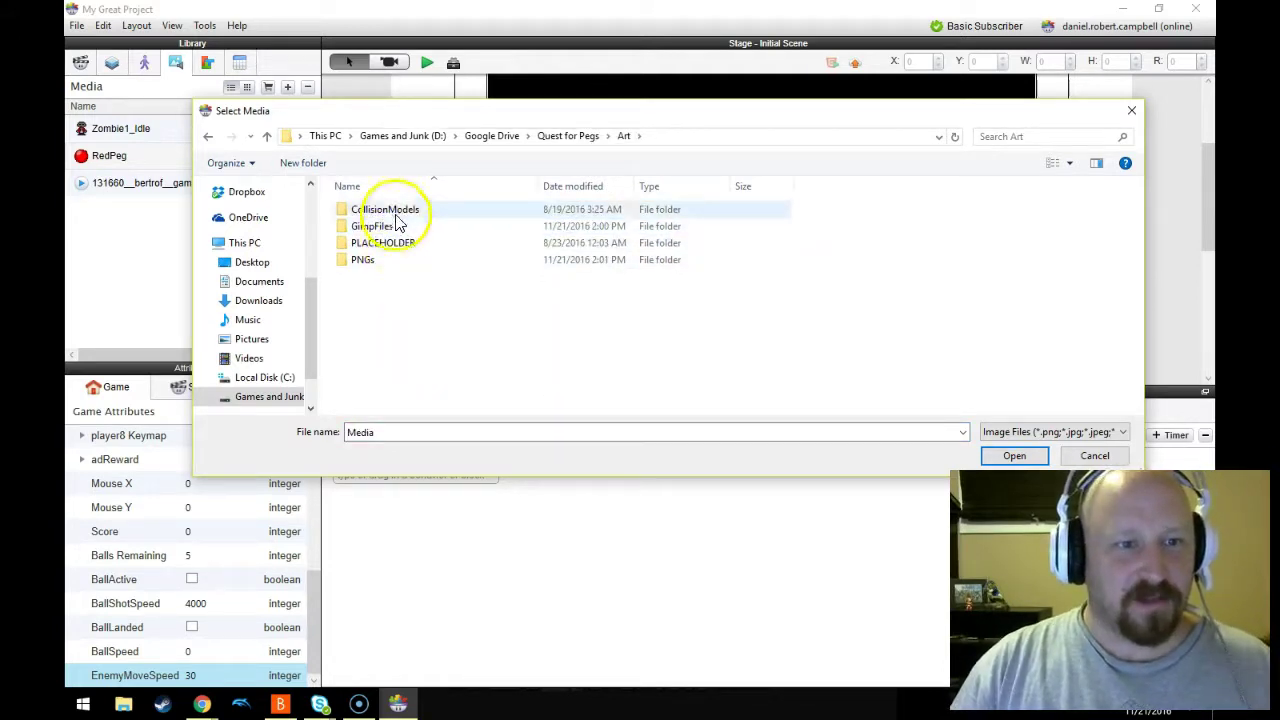
pyautogui.click(540, 140)
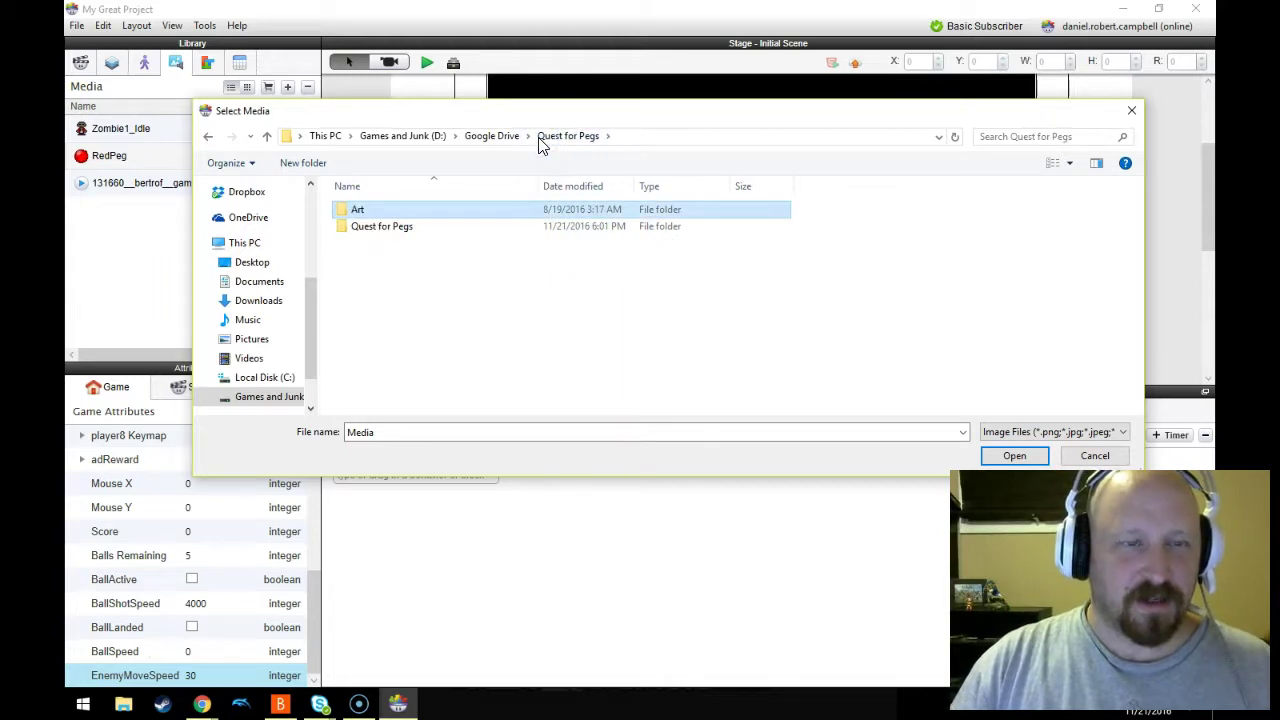
pyautogui.click(488, 137)
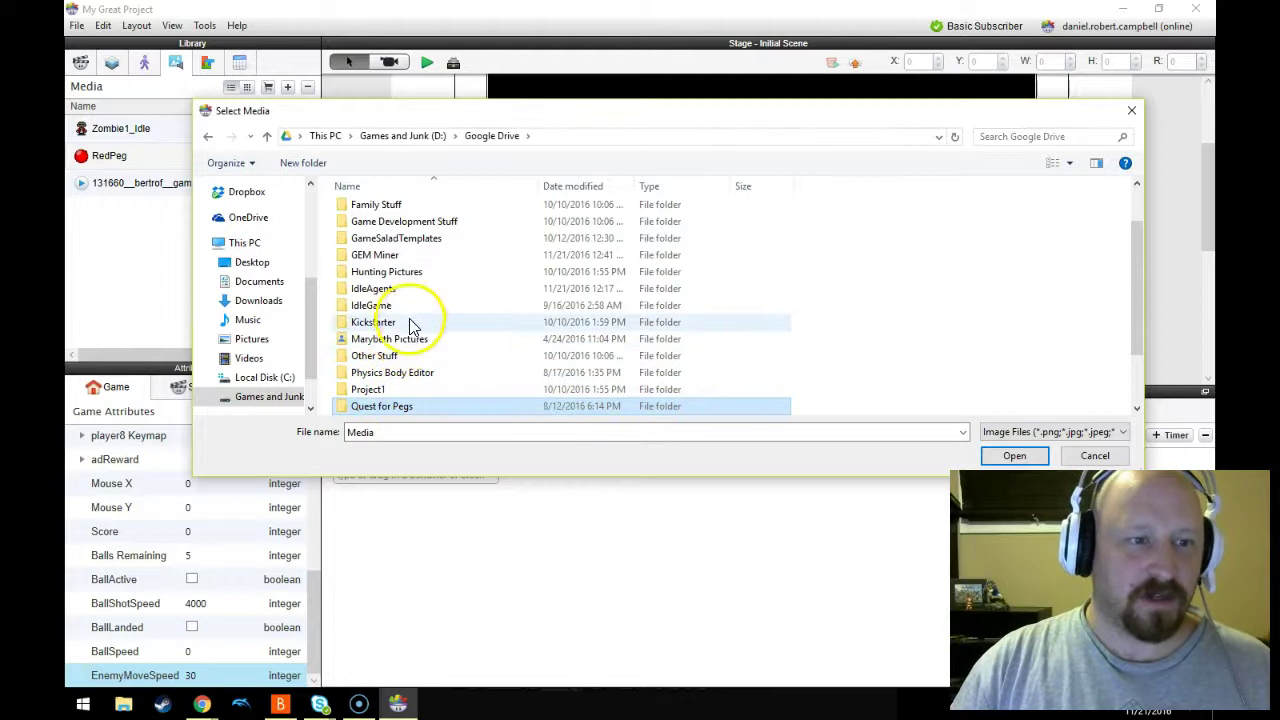
# - Import Trooper_Bullet_Damage.png from the pngs folder inside the IdleAgents Art folder
pyautogui.scroll(1, 423, 346)
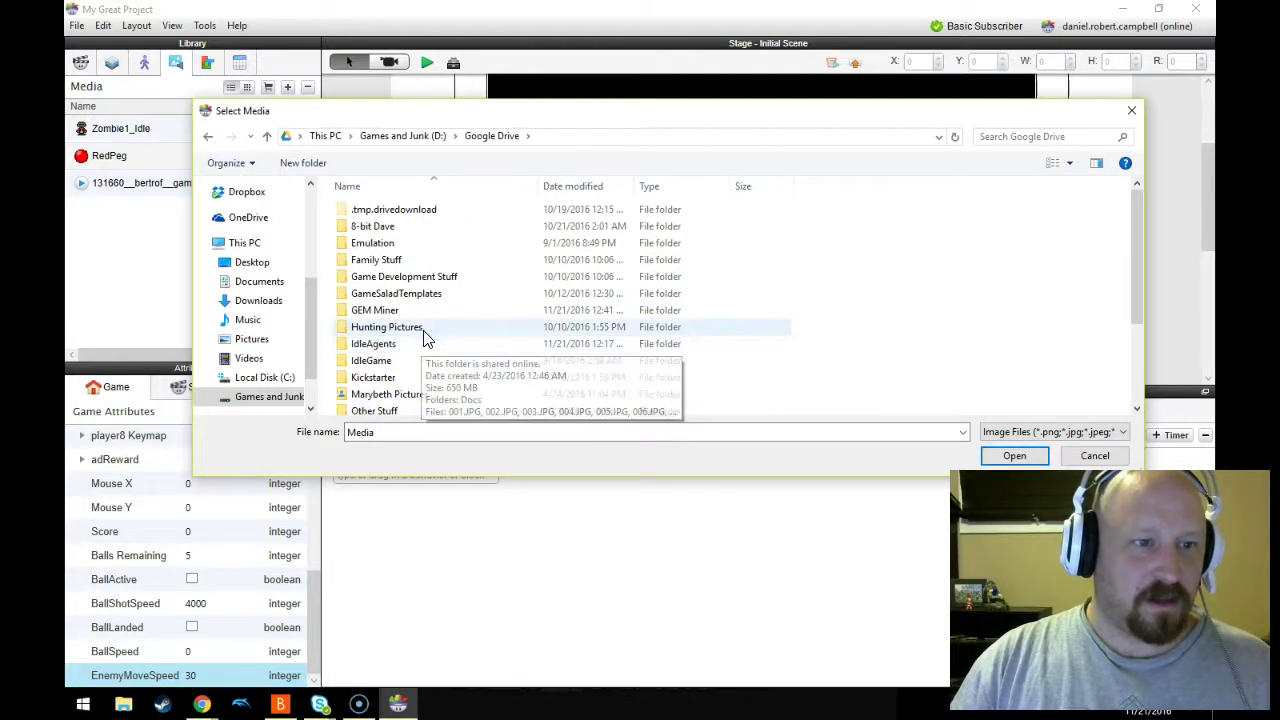
pyautogui.doubleClick(400, 343)
pyautogui.doubleClick(362, 212)
pyautogui.doubleClick(362, 227)
pyautogui.click(367, 226)
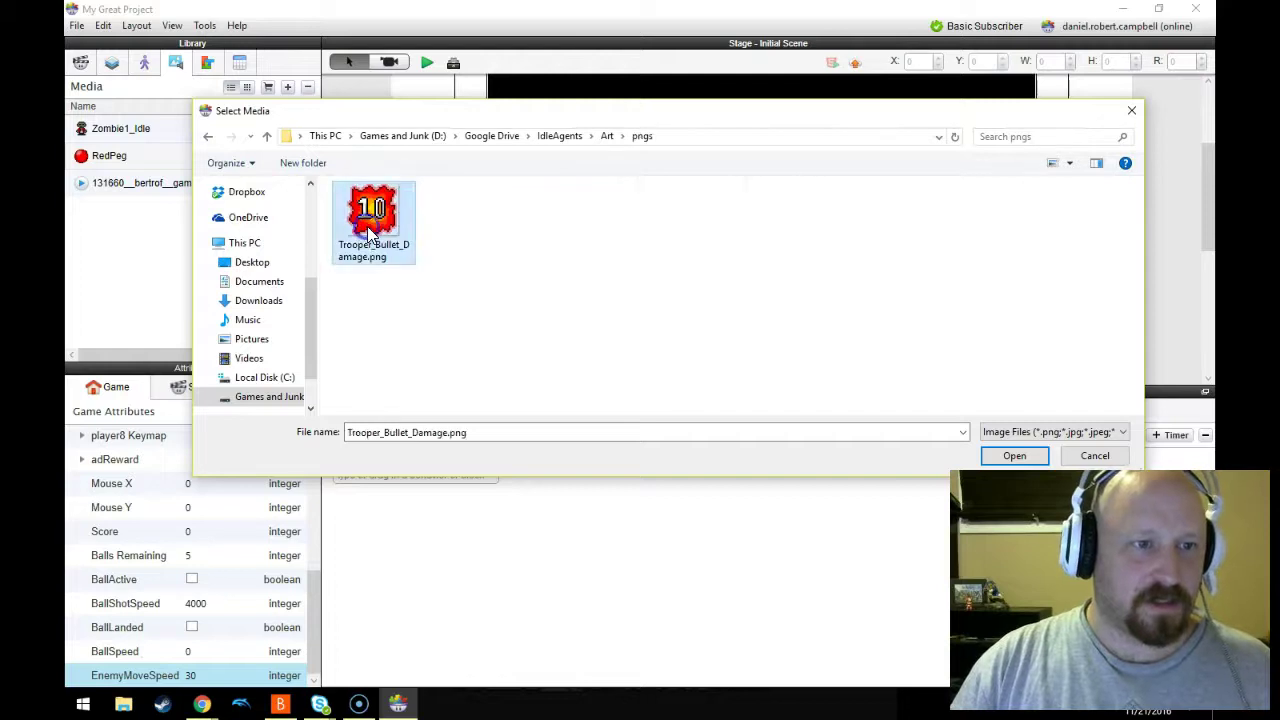
pyautogui.doubleClick(367, 226)
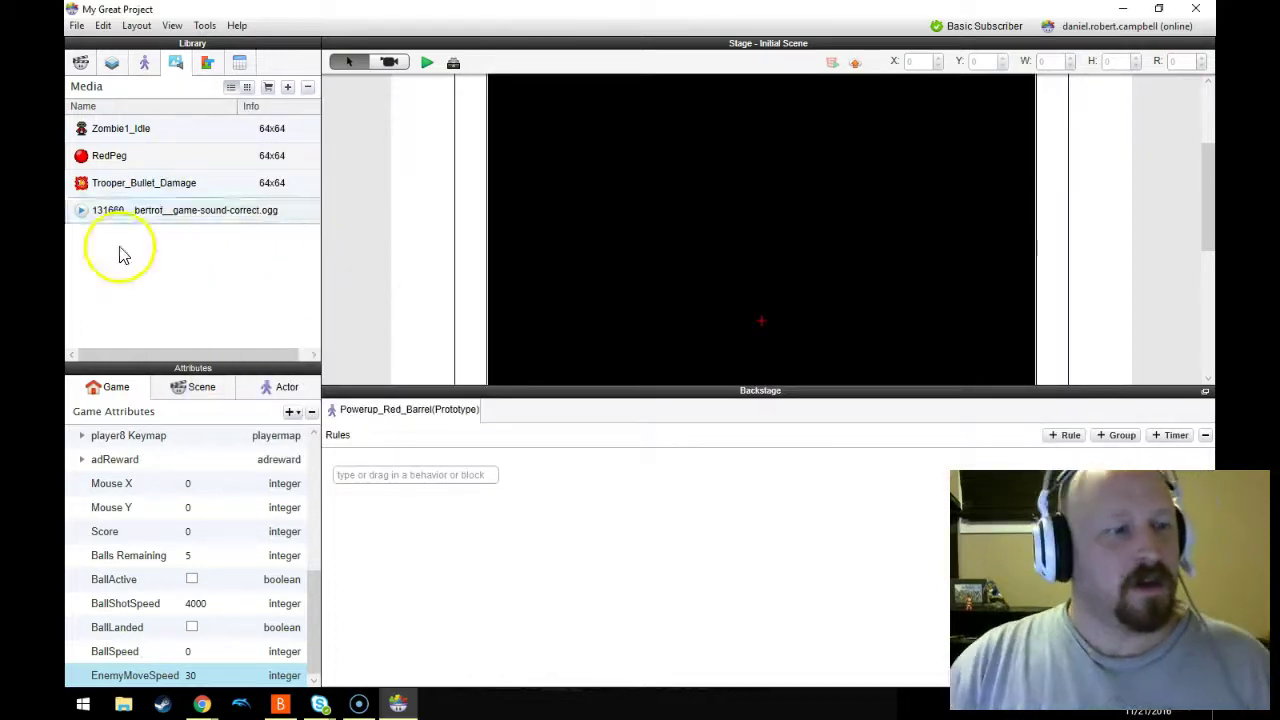
# - Assign the Trooper_Bullet_Damage image to the Powerup_Red_Barrel actor
pyautogui.click(144, 63)
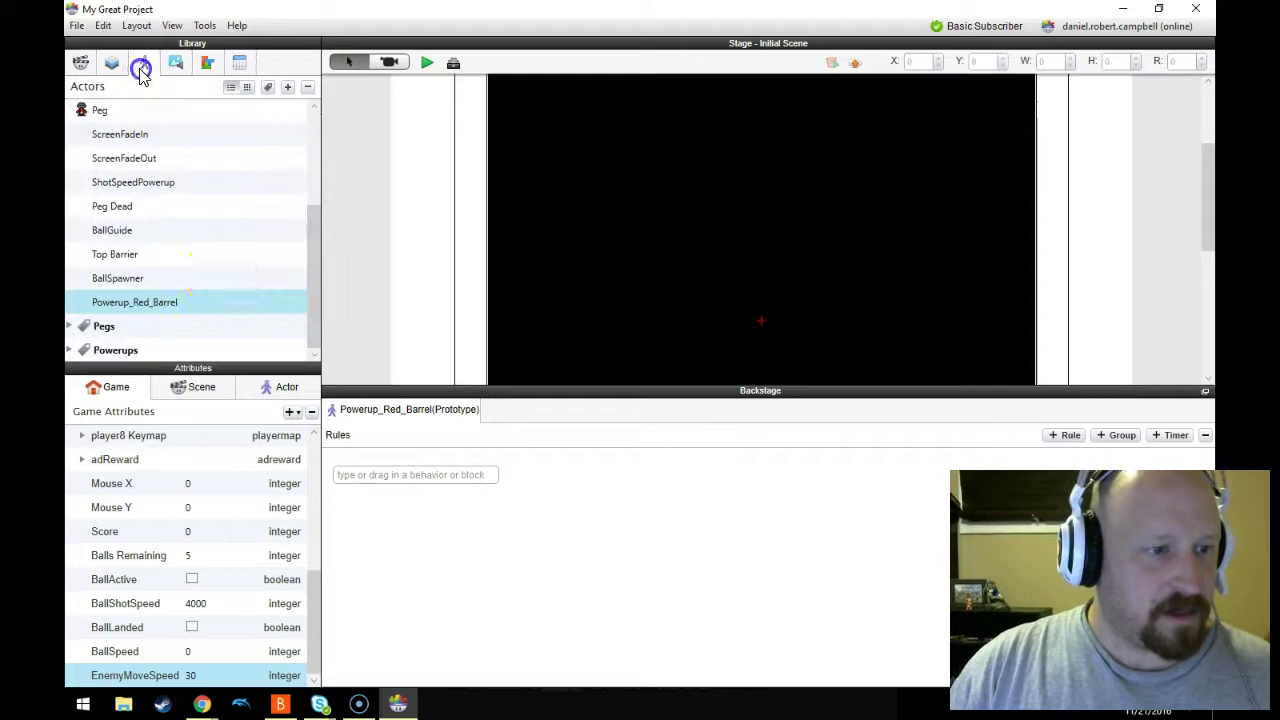
pyautogui.click(189, 66)
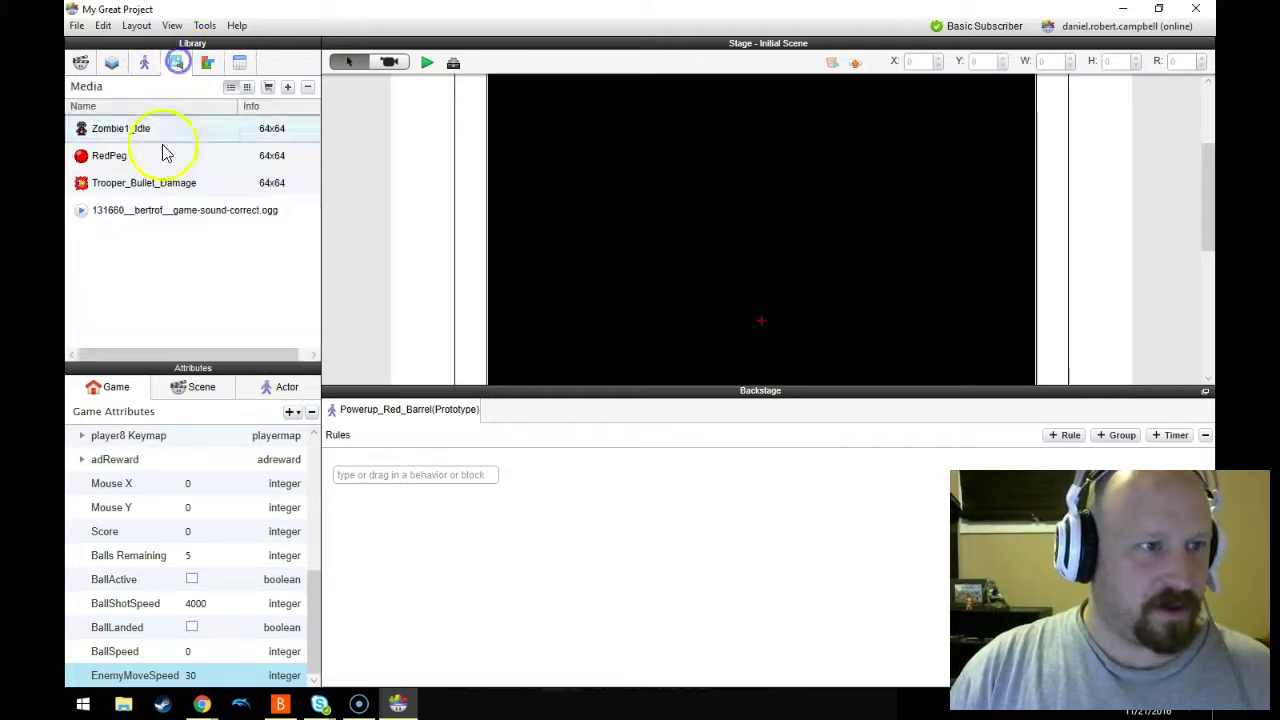
pyautogui.click(141, 183)
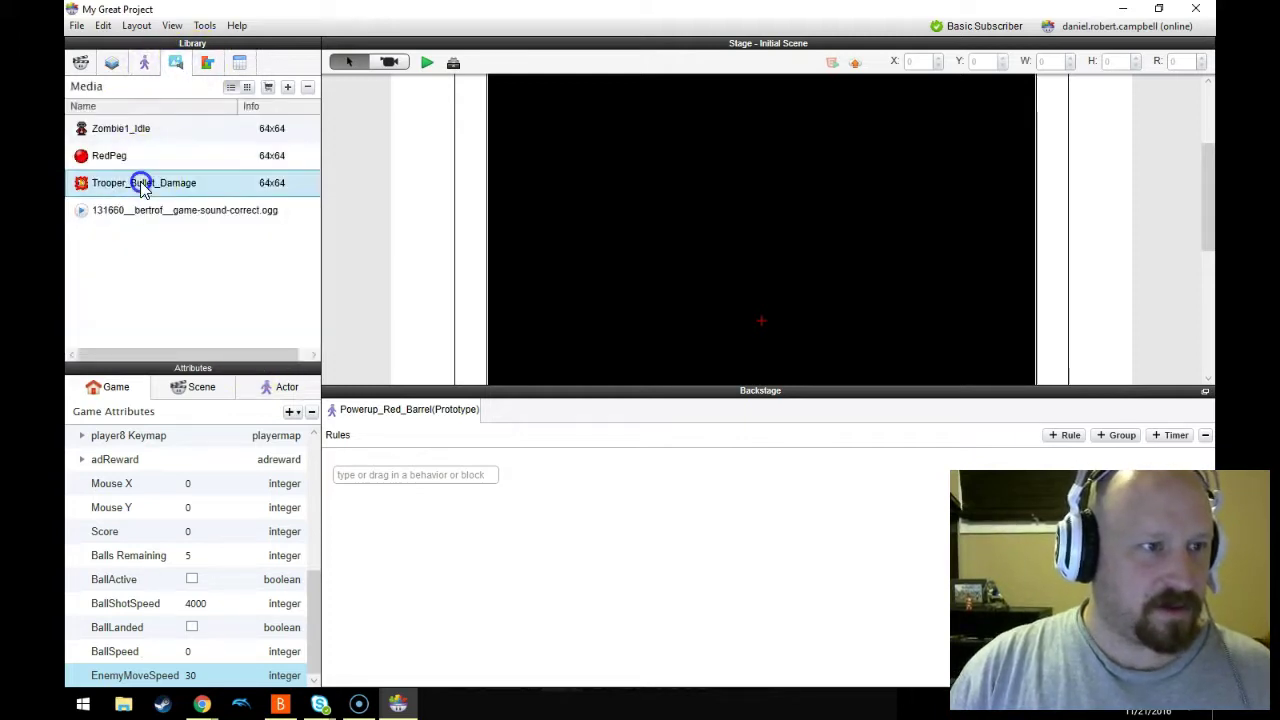
pyautogui.click(278, 388)
pyautogui.moveTo(116, 185); pyautogui.dragTo(190, 482)
pyautogui.click(429, 475)
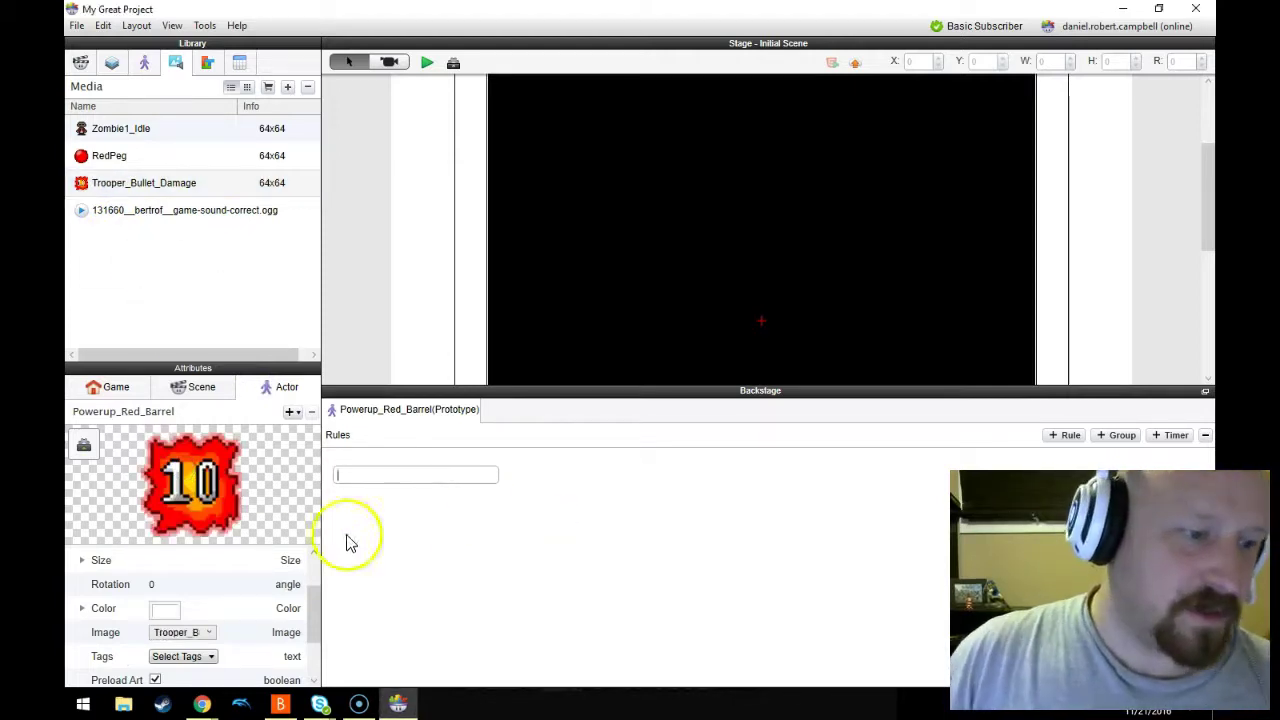
pyautogui.click(370, 474)
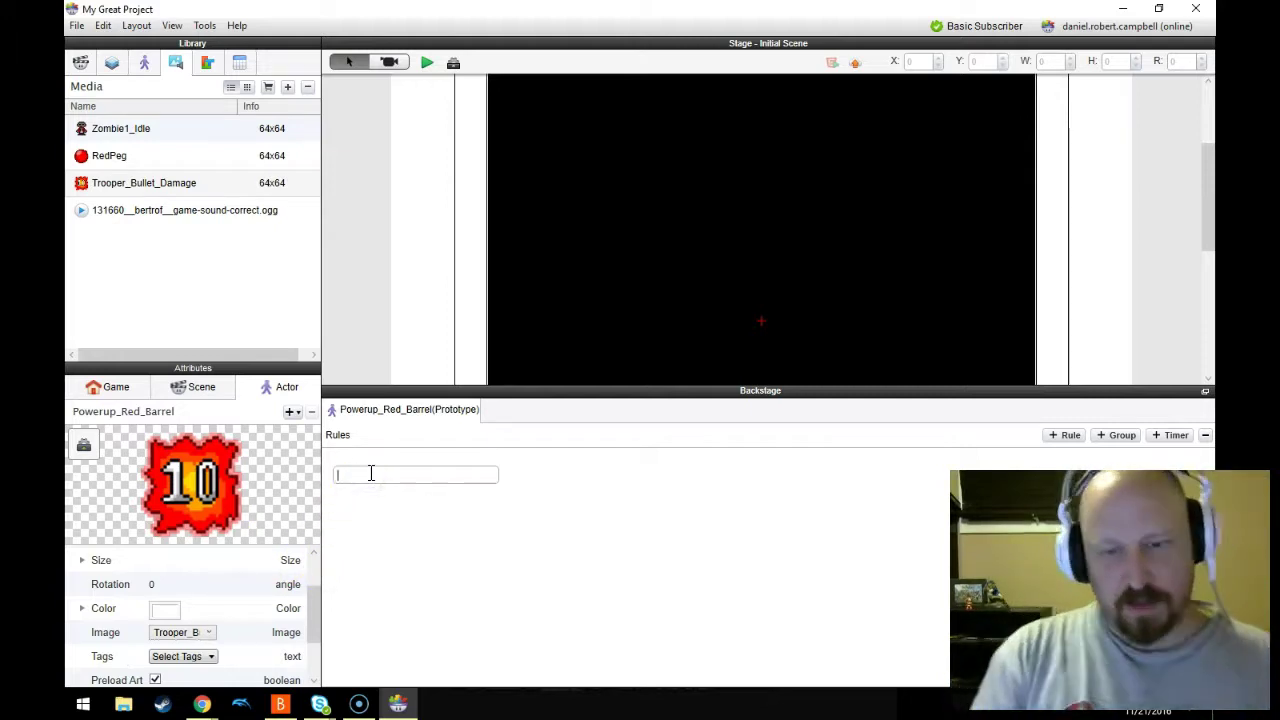
pyautogui.write('change attribute')
pyautogui.press('Return')
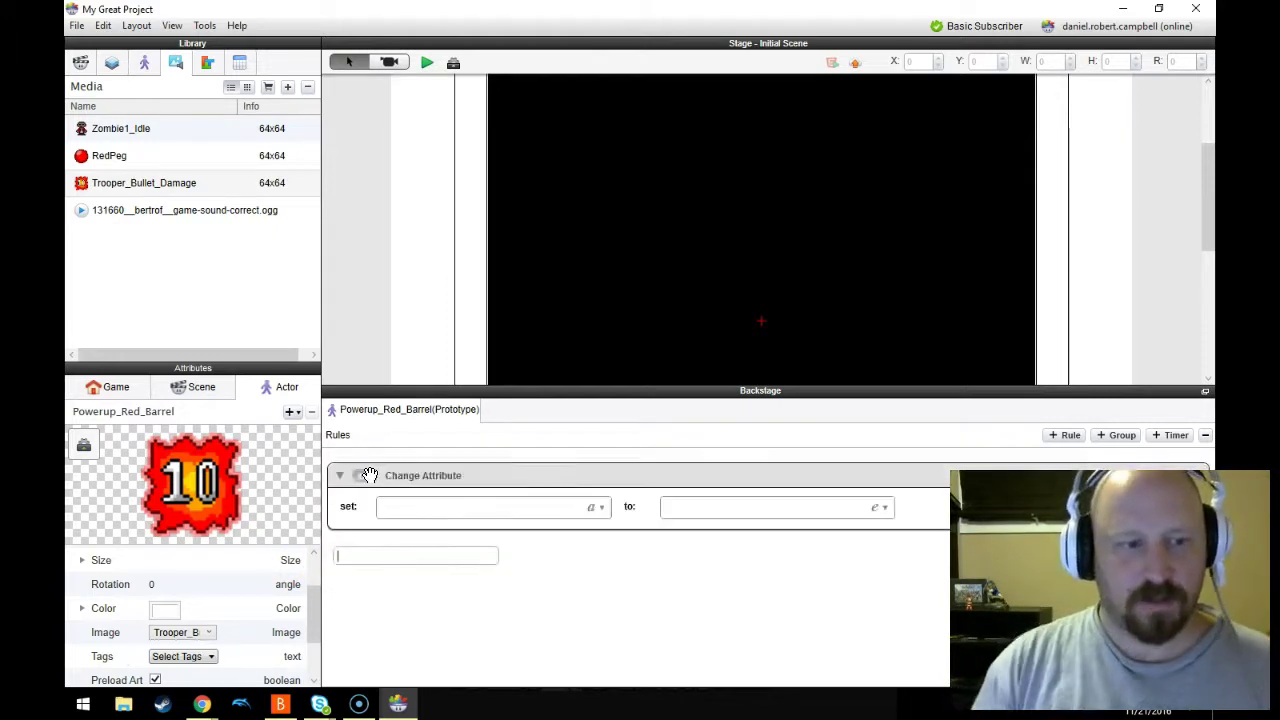
pyautogui.click(1166, 437)
pyautogui.click(644, 552)
pyautogui.press('Delete')
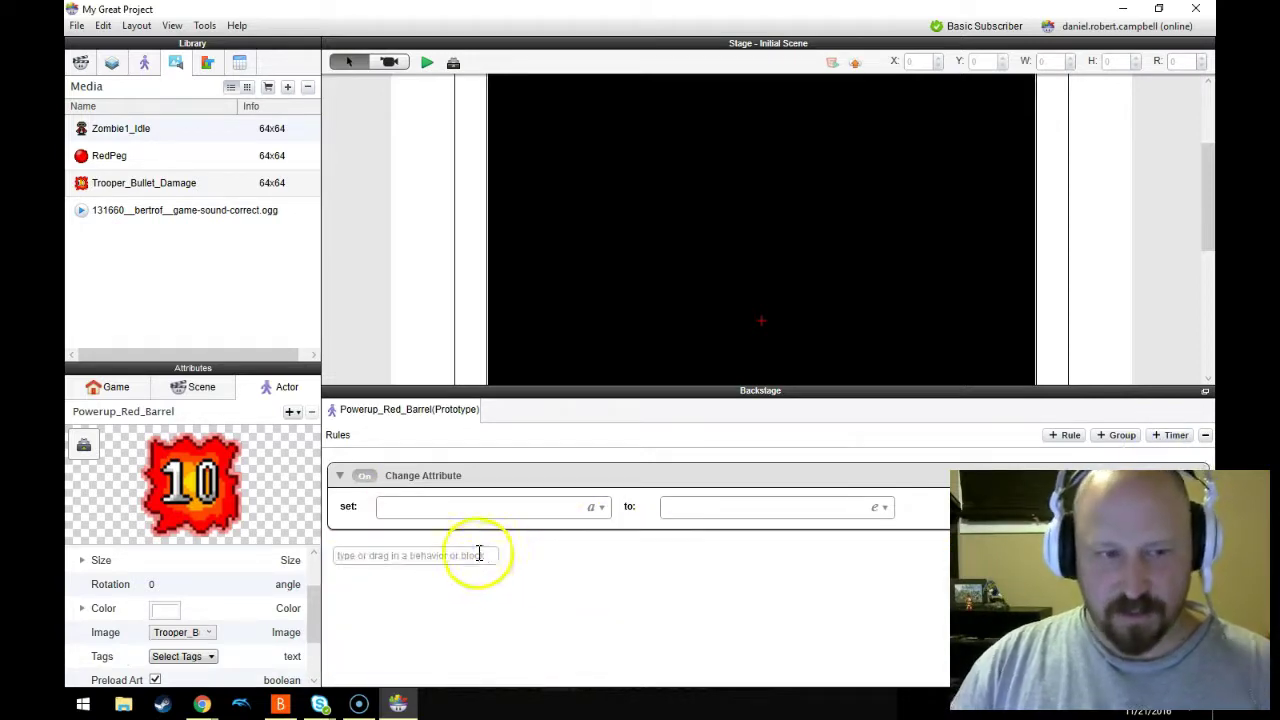
pyautogui.click(477, 551)
pyautogui.write('in')
pyautogui.press('Return')
pyautogui.click(478, 554)
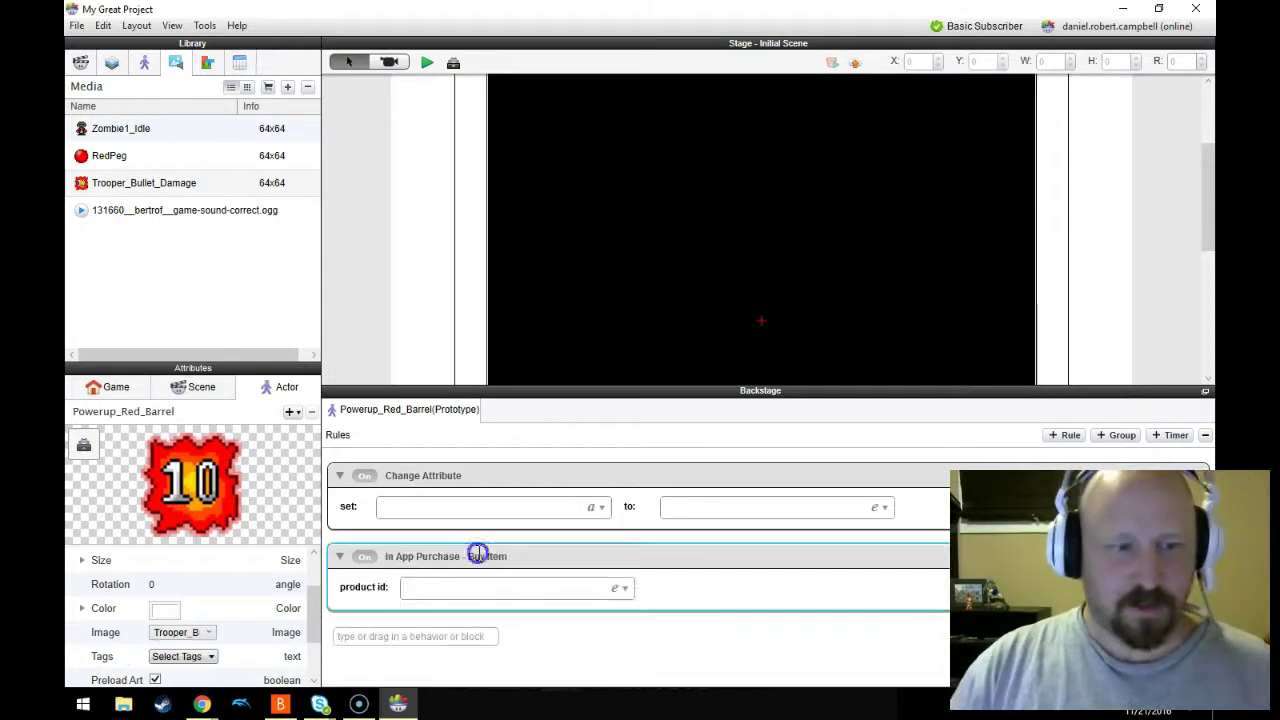
pyautogui.press('Delete')
pyautogui.click(489, 471)
pyautogui.press('Delete')
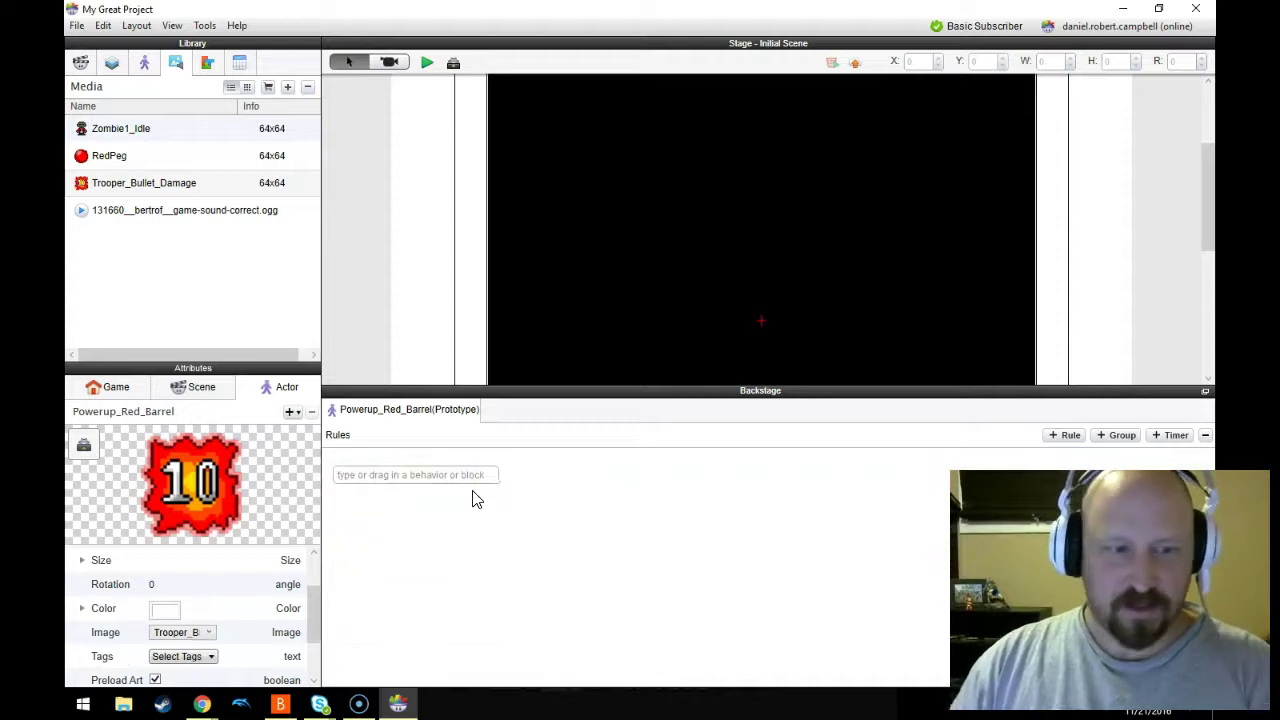
# - Add an Interpolate behavior to the Powerup_Red_Barrel actor and set its attribute to self.size.width
pyautogui.click(456, 480)
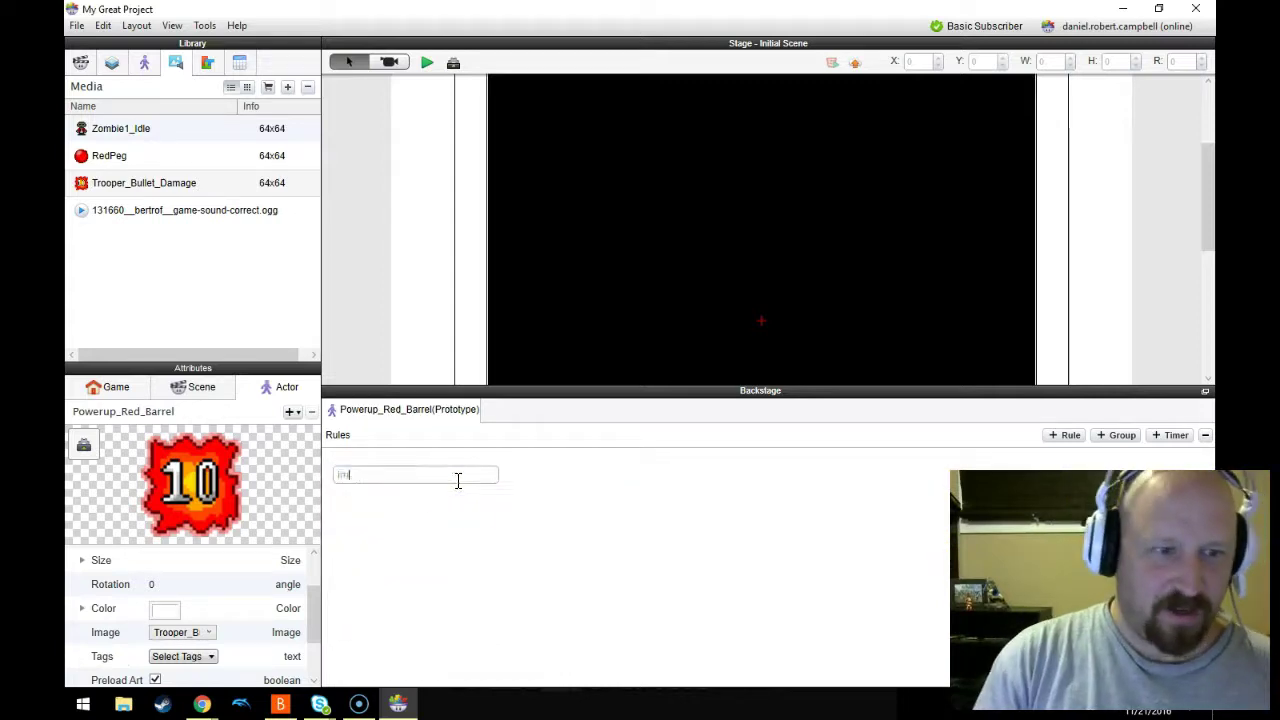
pyautogui.write('interpolate')
pyautogui.press('Return')
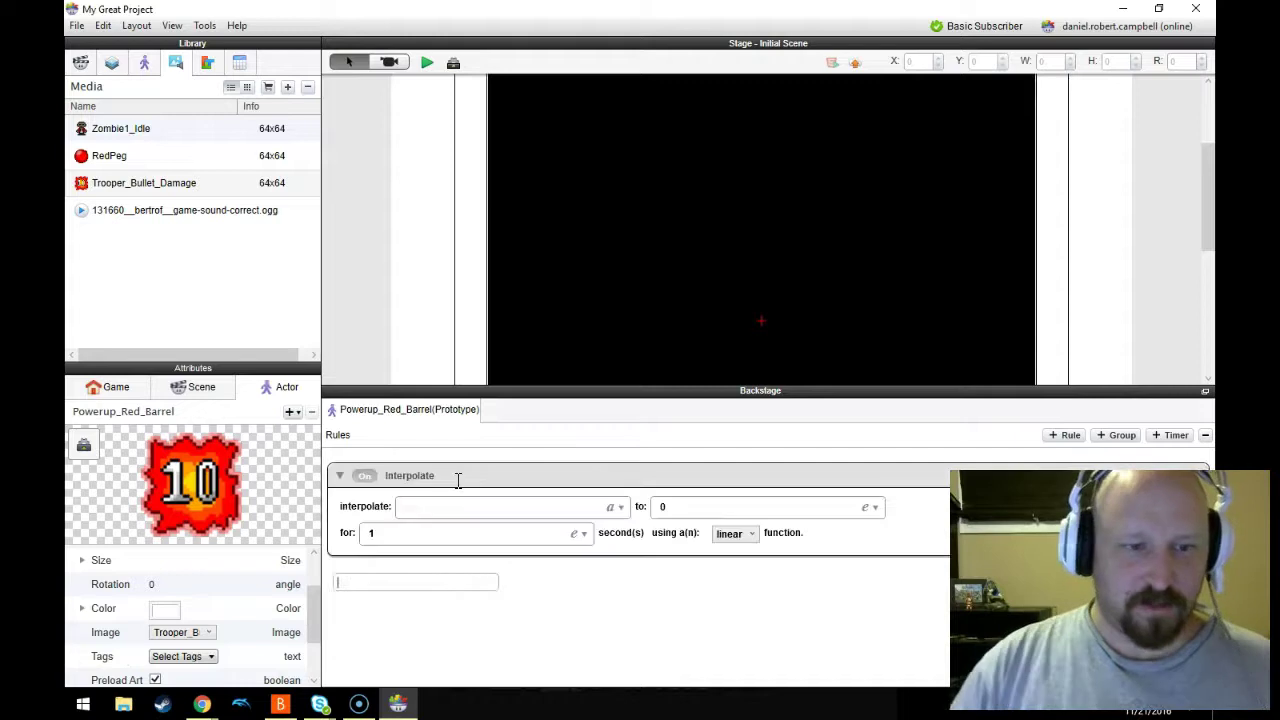
pyautogui.click(610, 507)
pyautogui.click(514, 549)
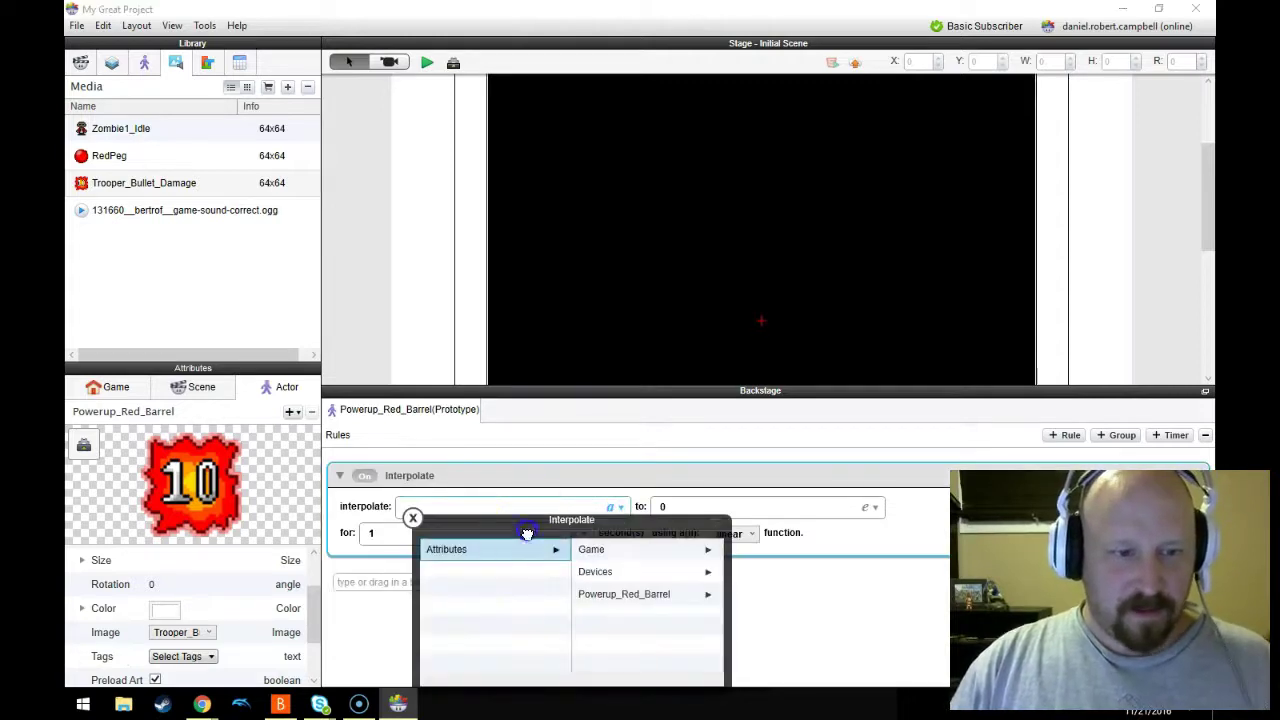
pyautogui.moveTo(528, 528); pyautogui.dragTo(459, 325)
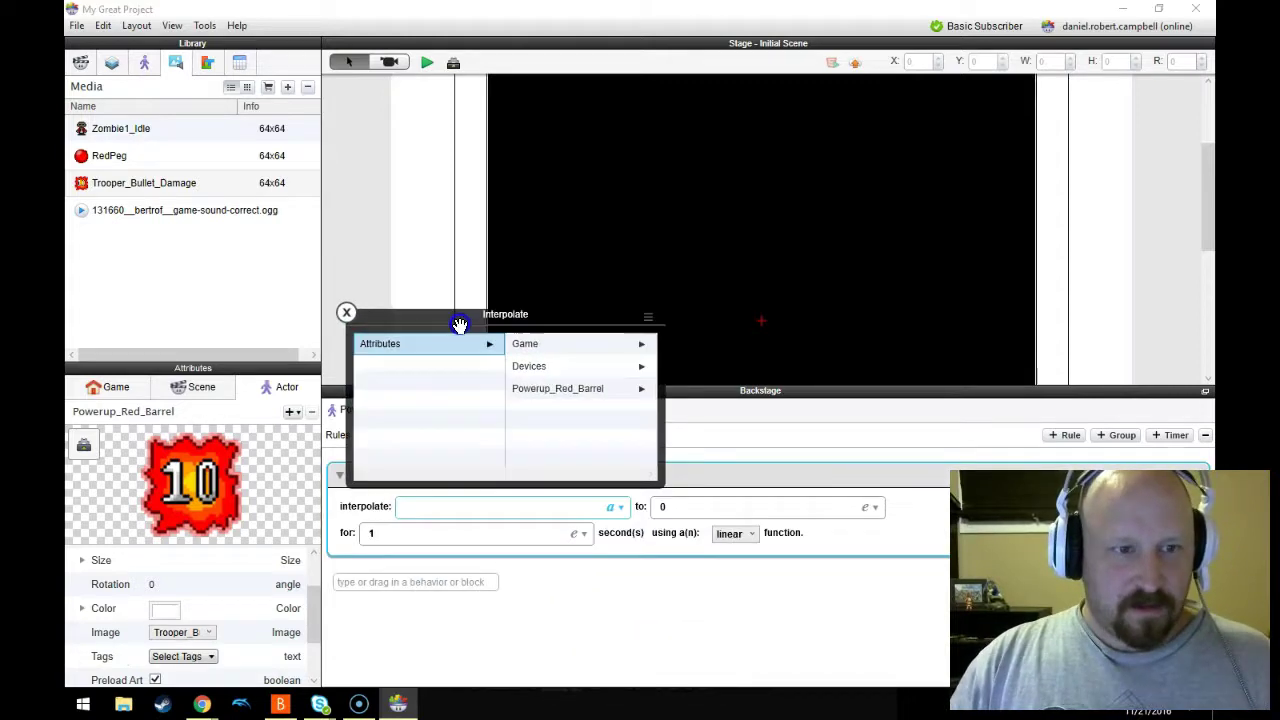
pyautogui.click(570, 390)
pyautogui.click(580, 410)
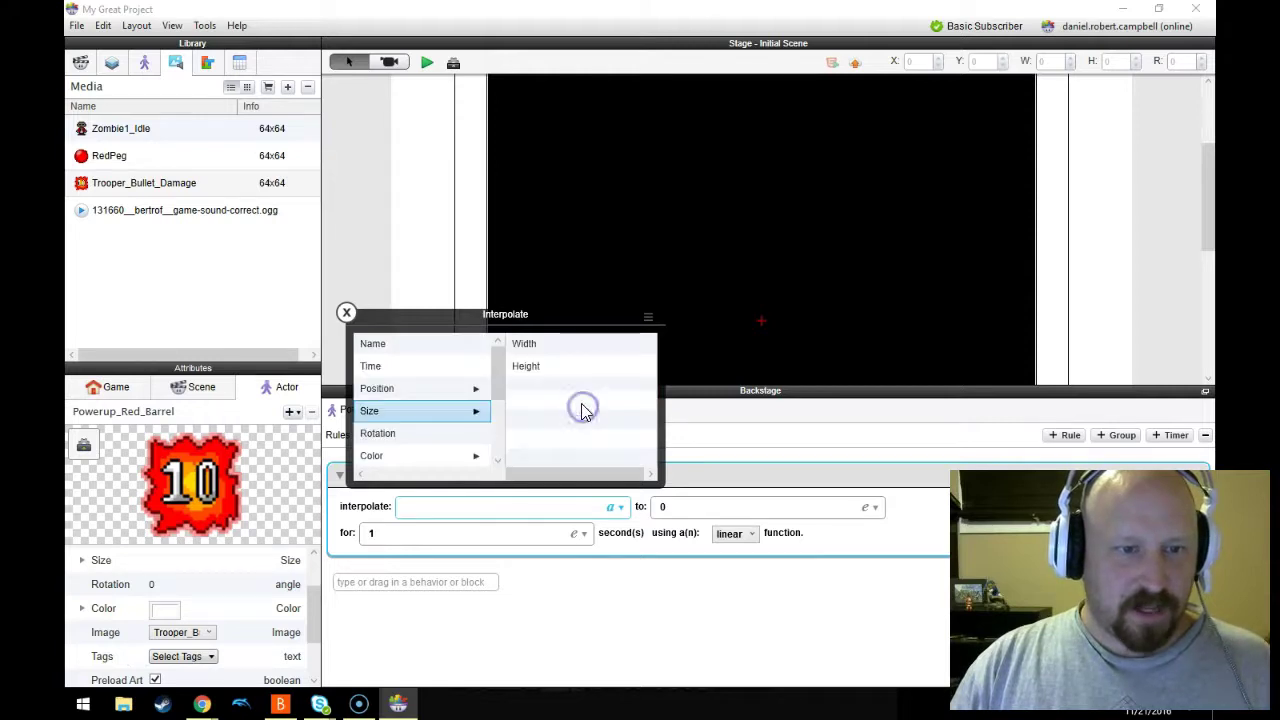
pyautogui.click(543, 350)
pyautogui.click(543, 350)
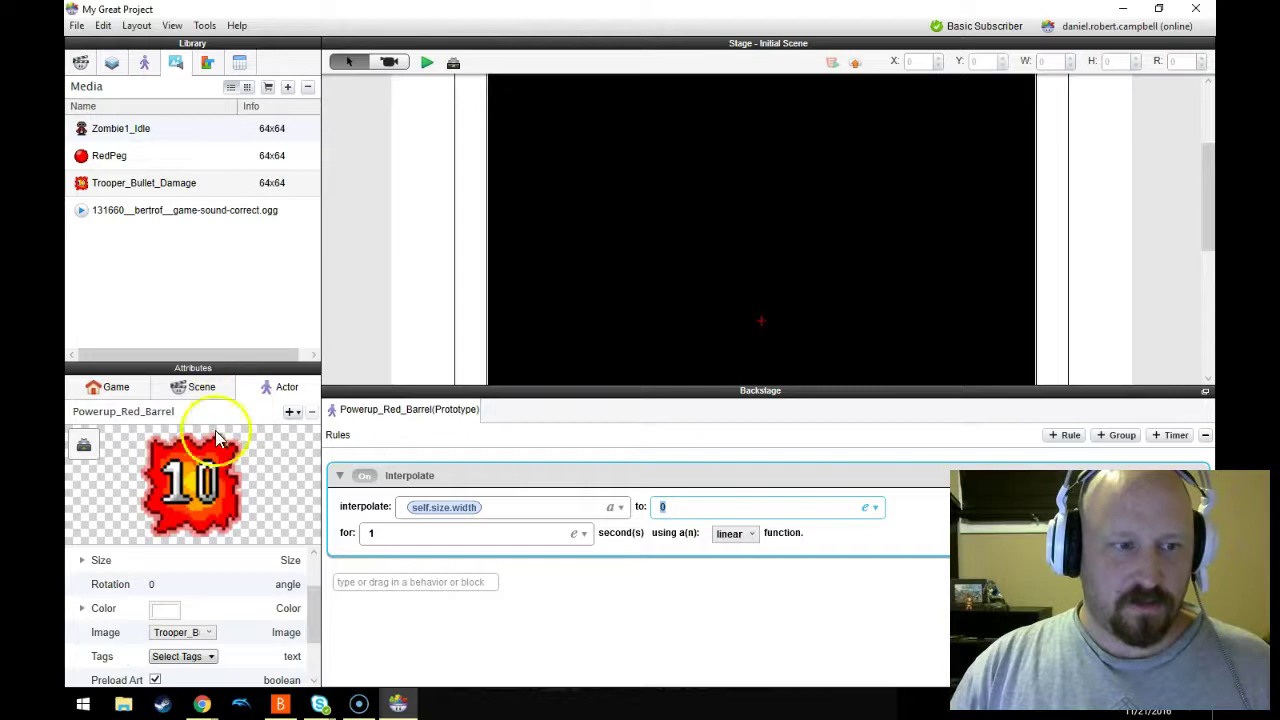
# - Set the Powerup_Red_Barrel actor's width and height to 8
pyautogui.scroll(1, 309, 600)
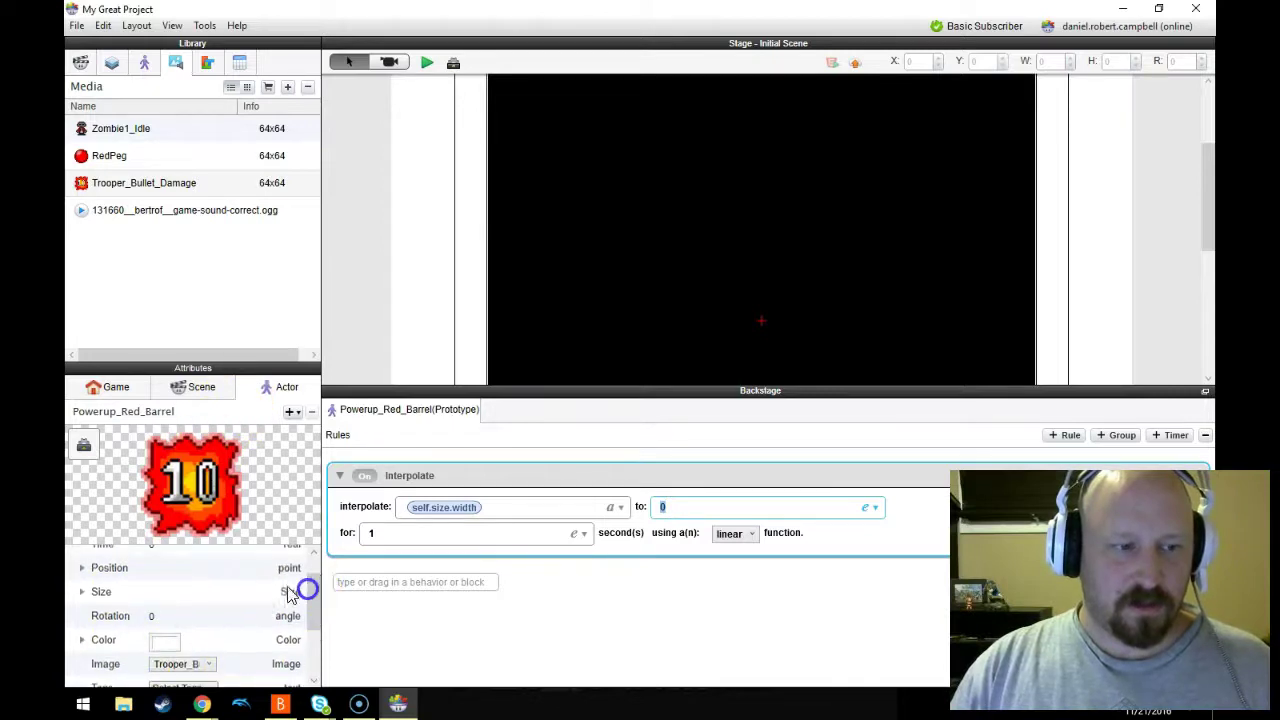
pyautogui.click(84, 593)
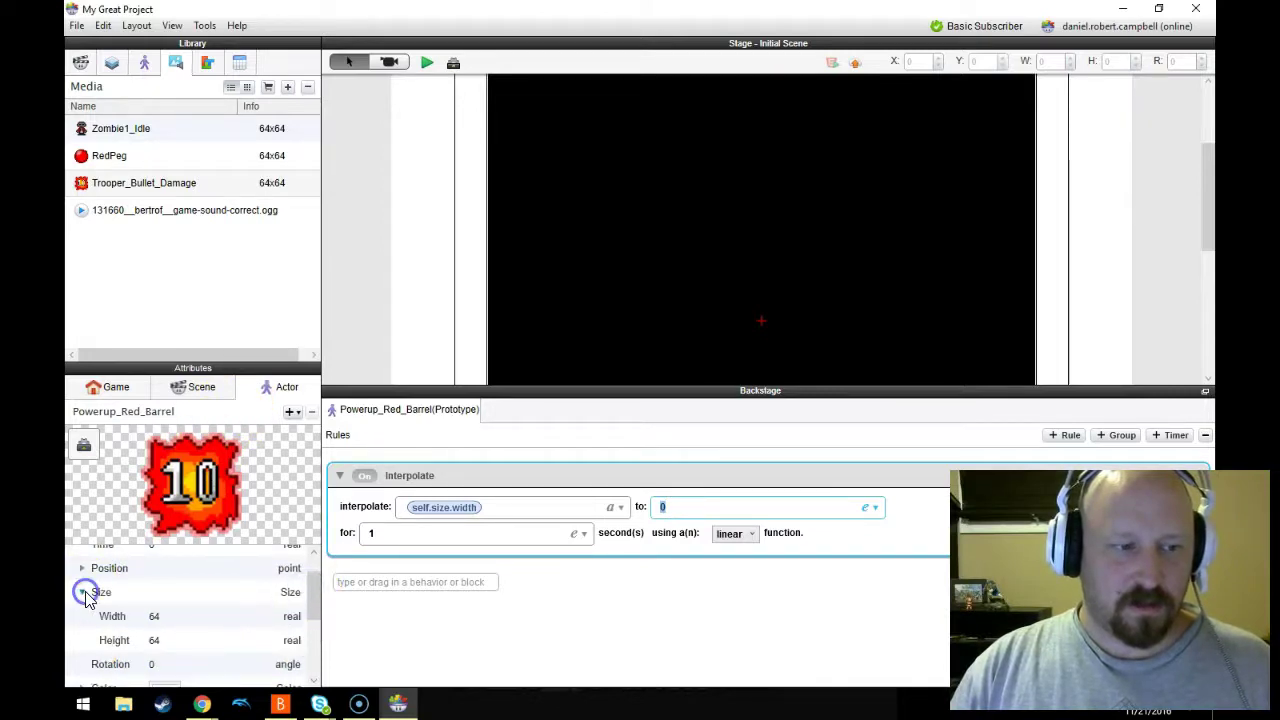
pyautogui.doubleClick(172, 616)
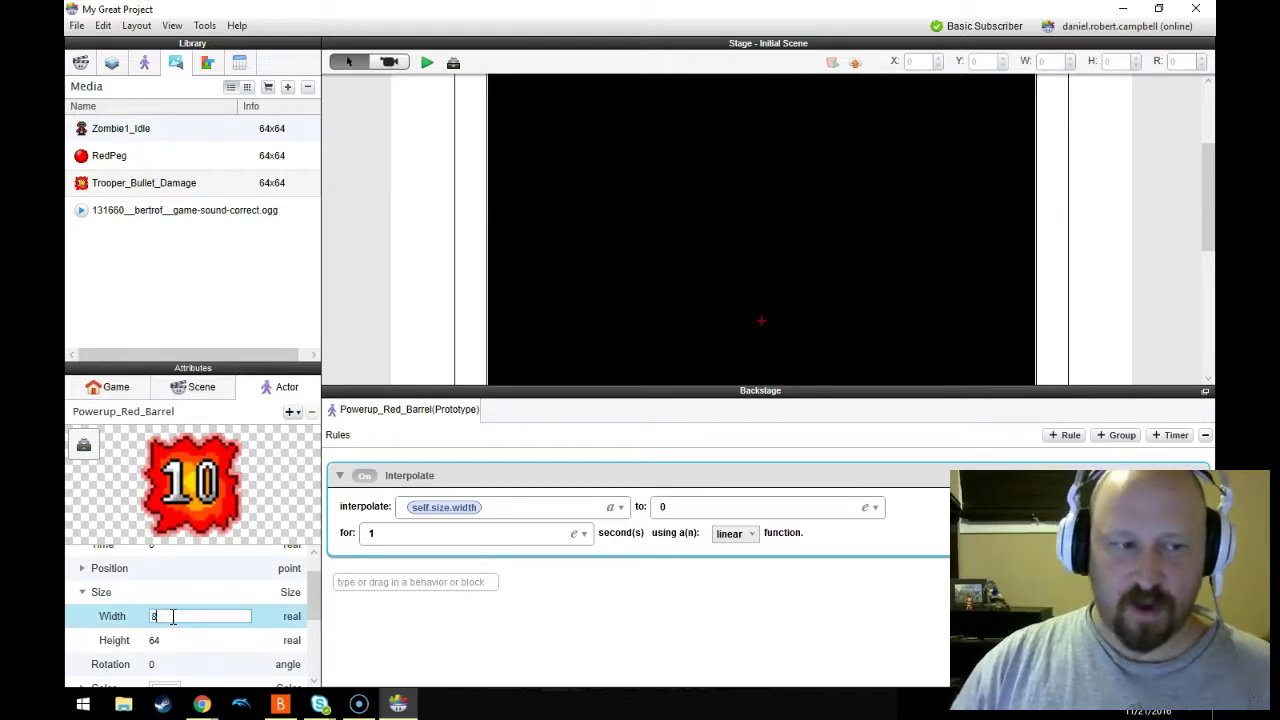
pyautogui.write('8')
pyautogui.doubleClick(178, 639)
pyautogui.click(471, 650)
# - Set the width Interpolate behavior's target value to 128
pyautogui.click(686, 507)
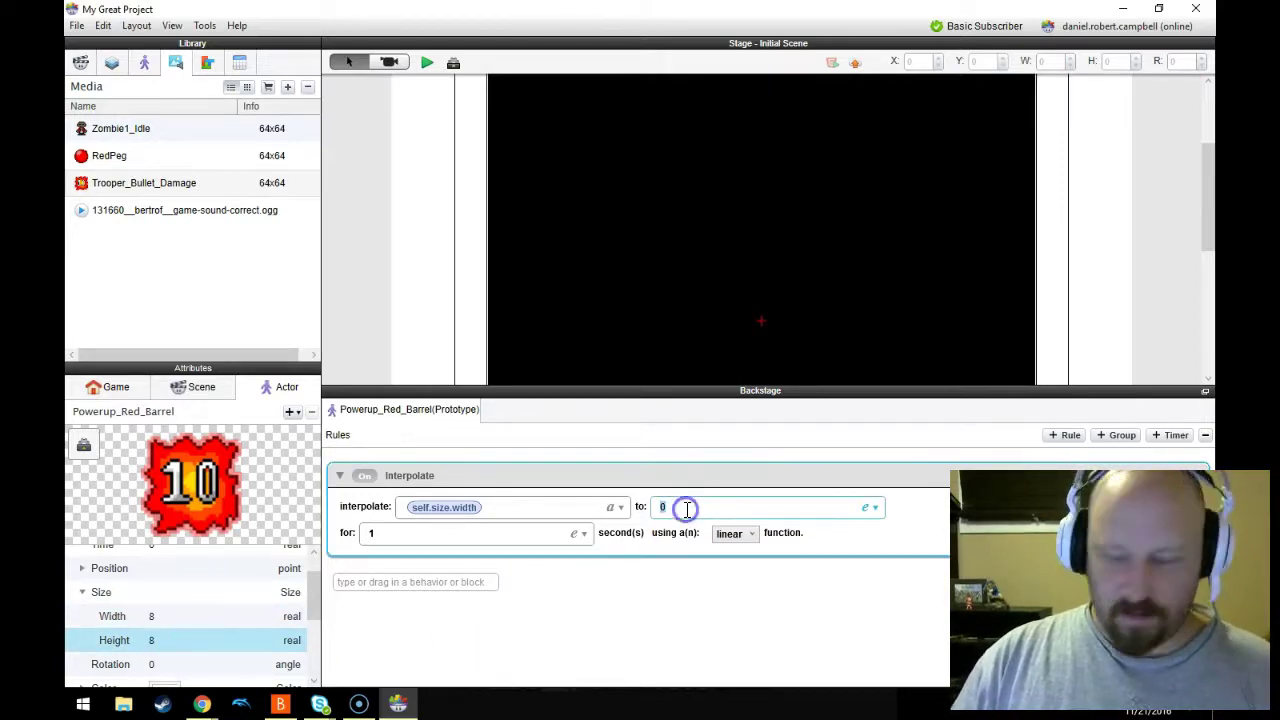
pyautogui.write('128')
pyautogui.click(737, 651)
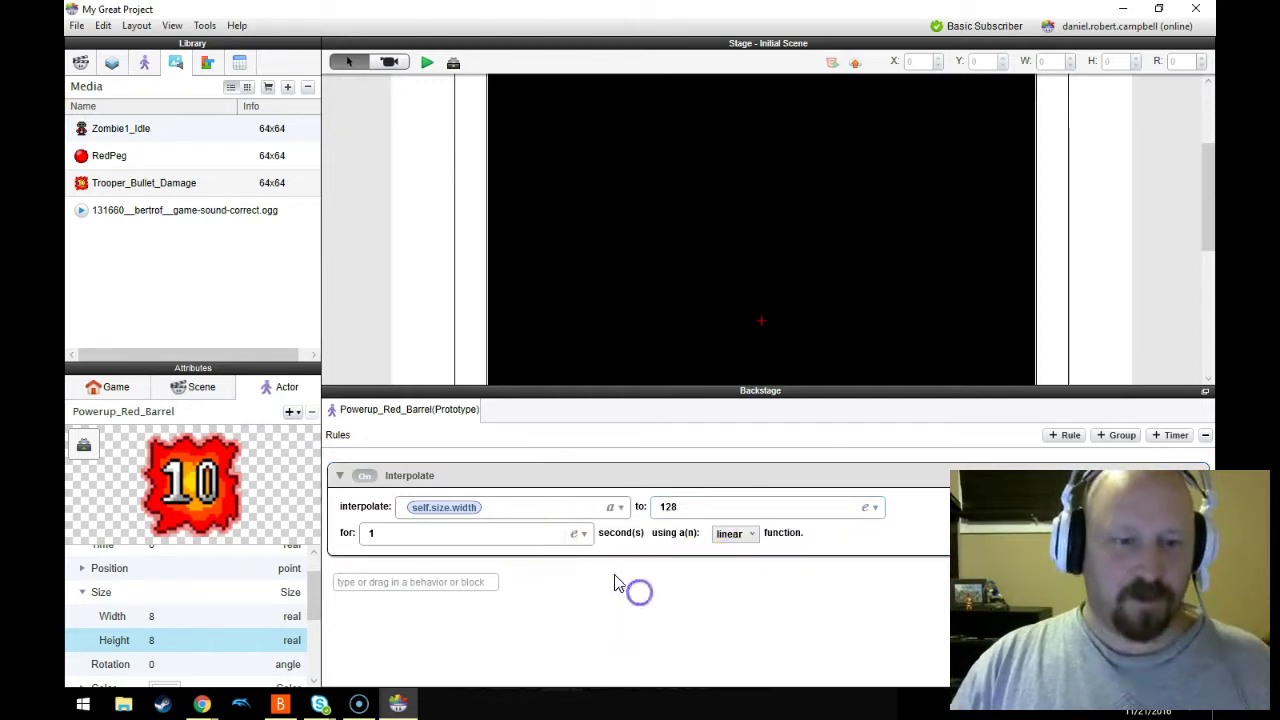
# - Duplicate the width Interpolate behavior below the original in the Powerup_Red_Barrel rules
pyautogui.click(458, 581)
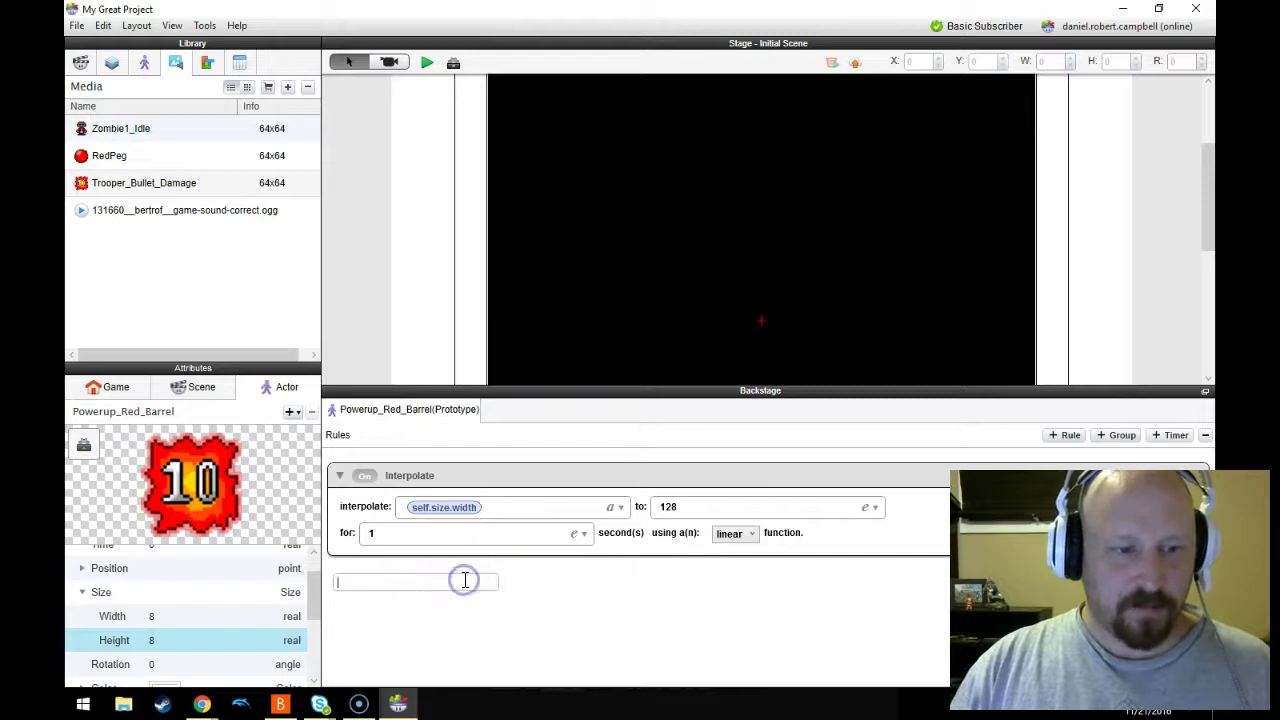
pyautogui.click(567, 484)
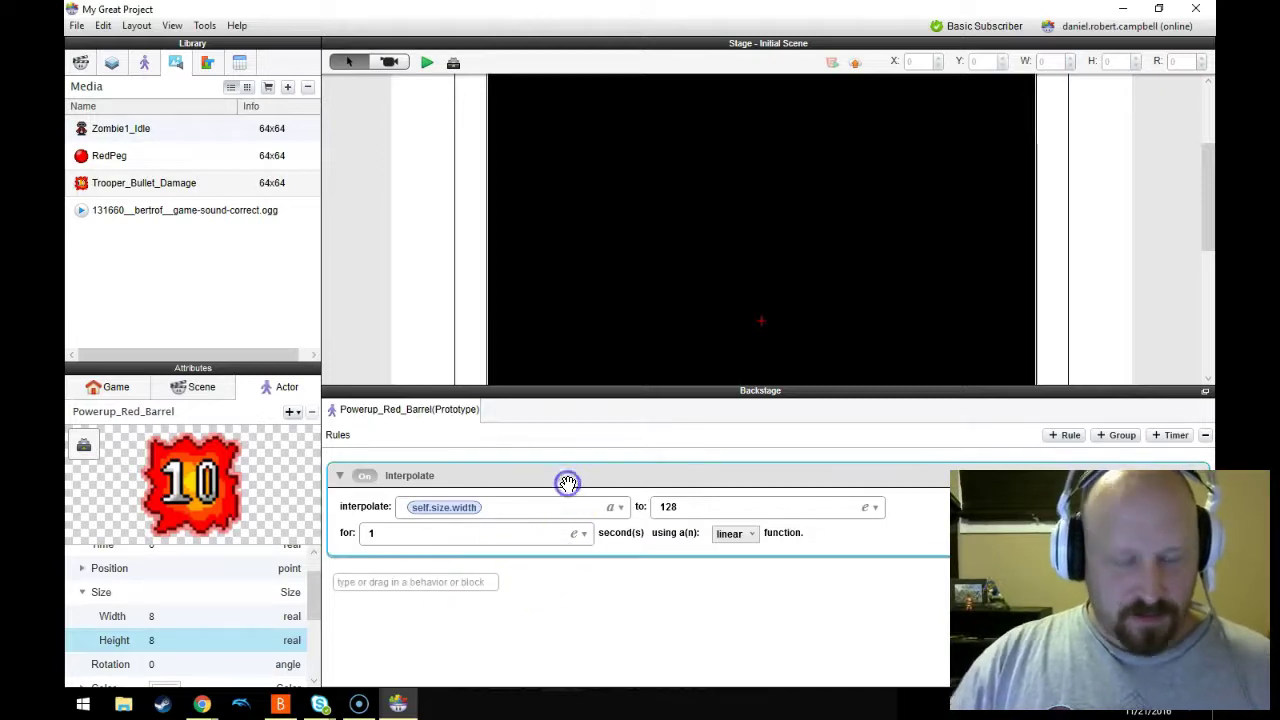
pyautogui.click(557, 586)
pyautogui.hotkey('ctrl', 'v')
pyautogui.click(600, 608)
# - Set the duplicated Interpolate behavior's attribute to self.size.height from the Powerup_Red_Barrel attributes
pyautogui.click(610, 593)
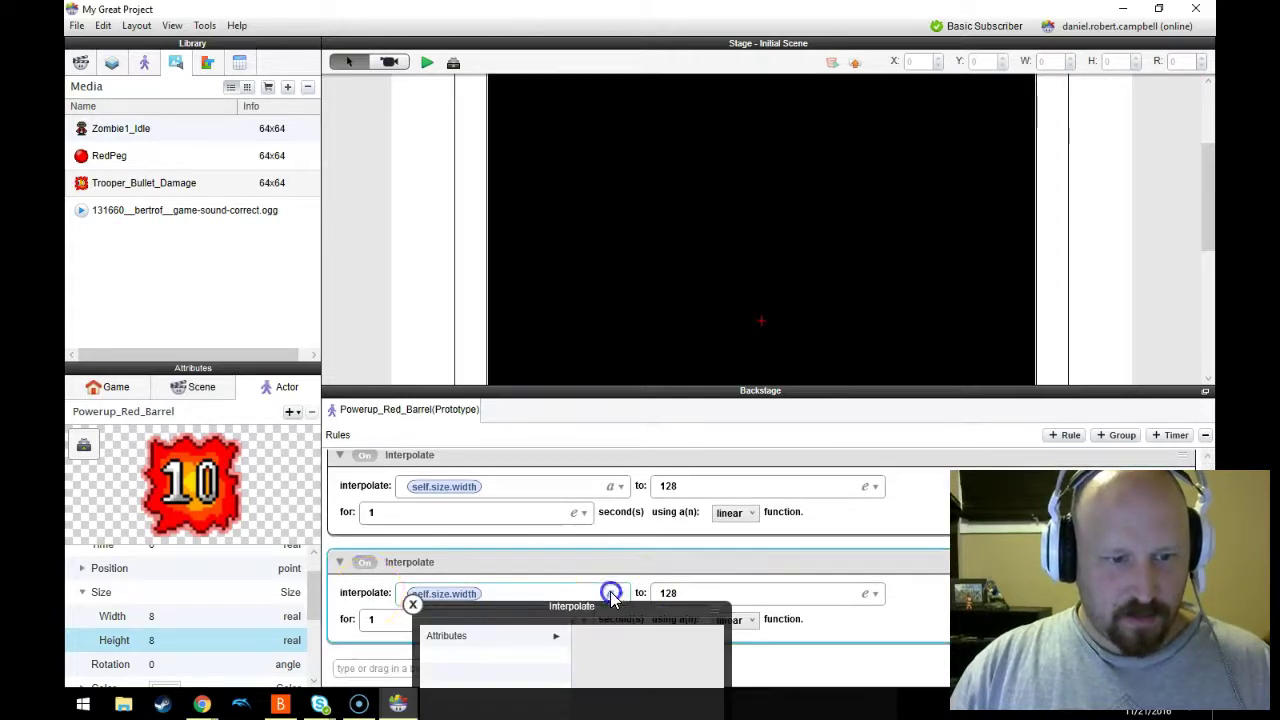
pyautogui.click(470, 643)
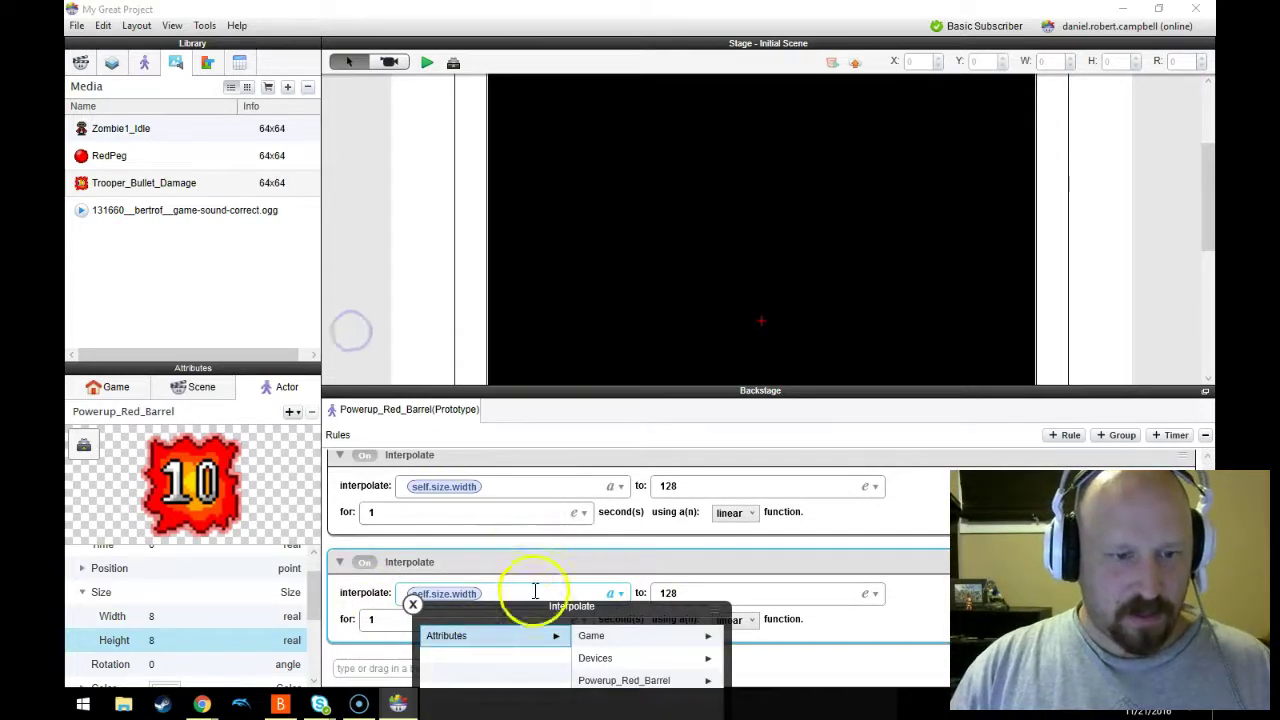
pyautogui.moveTo(534, 613); pyautogui.dragTo(262, 337)
pyautogui.click(335, 357)
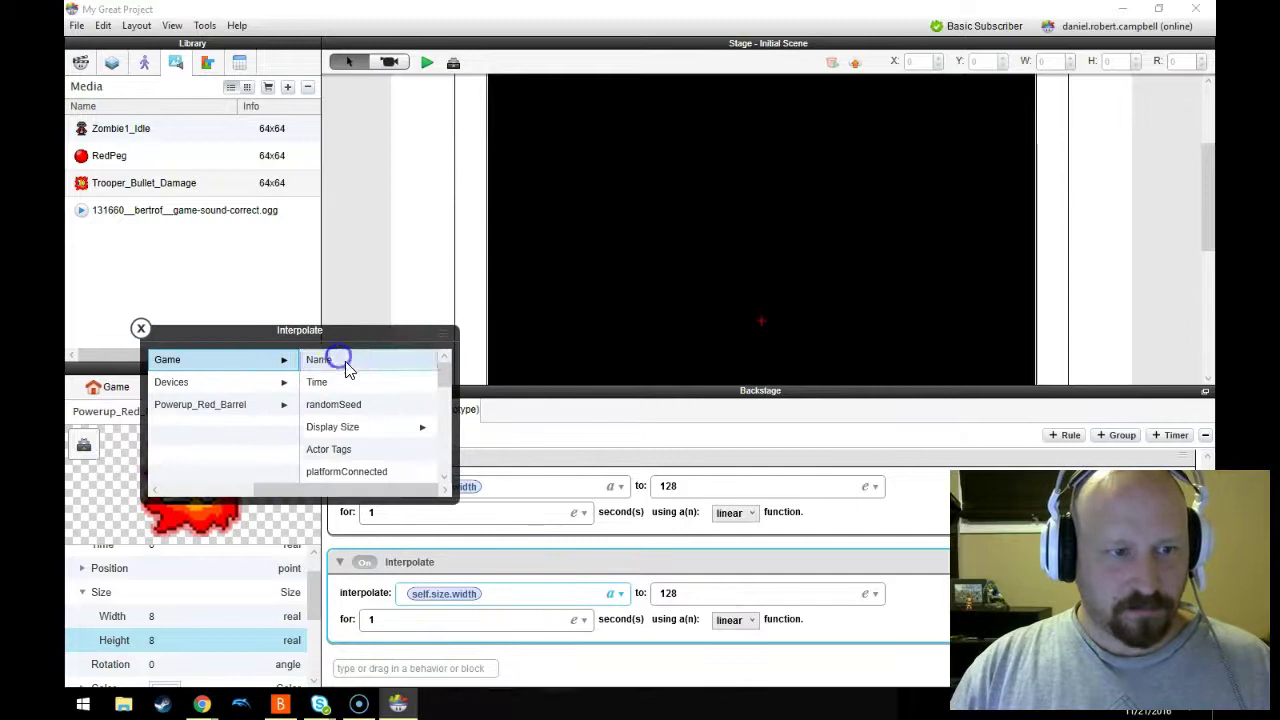
pyautogui.click(258, 403)
pyautogui.click(330, 426)
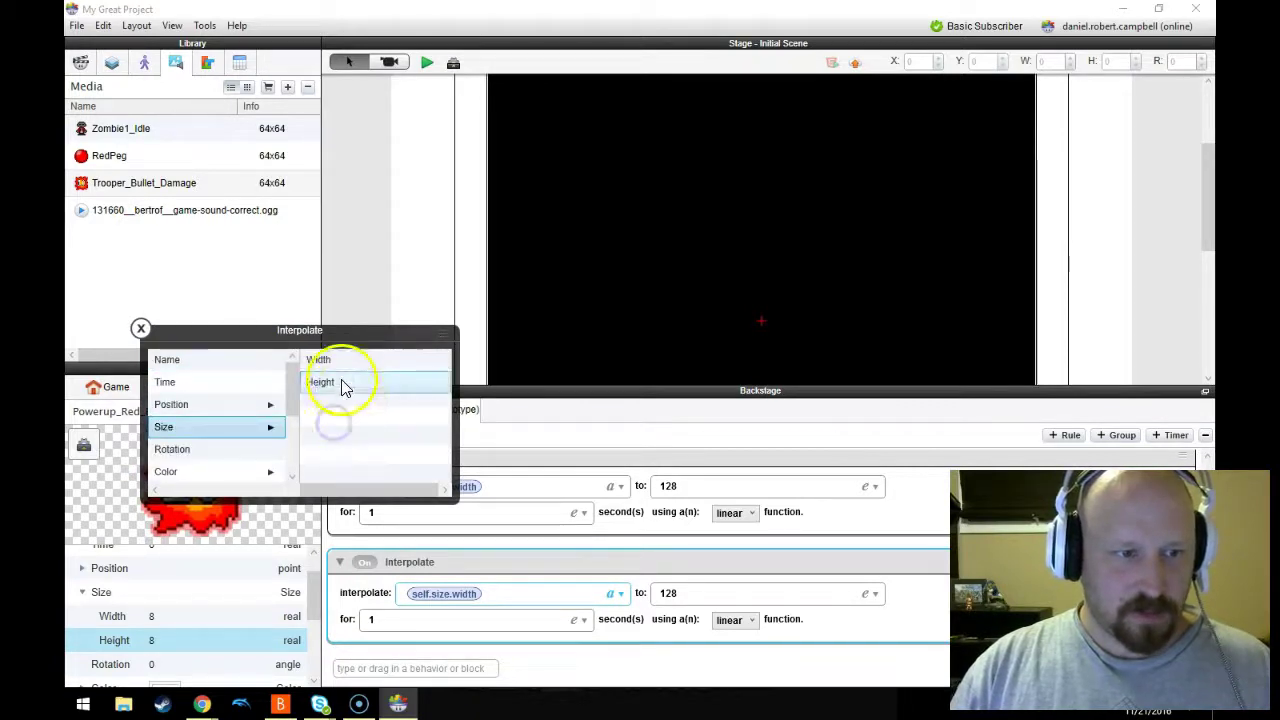
pyautogui.click(341, 380)
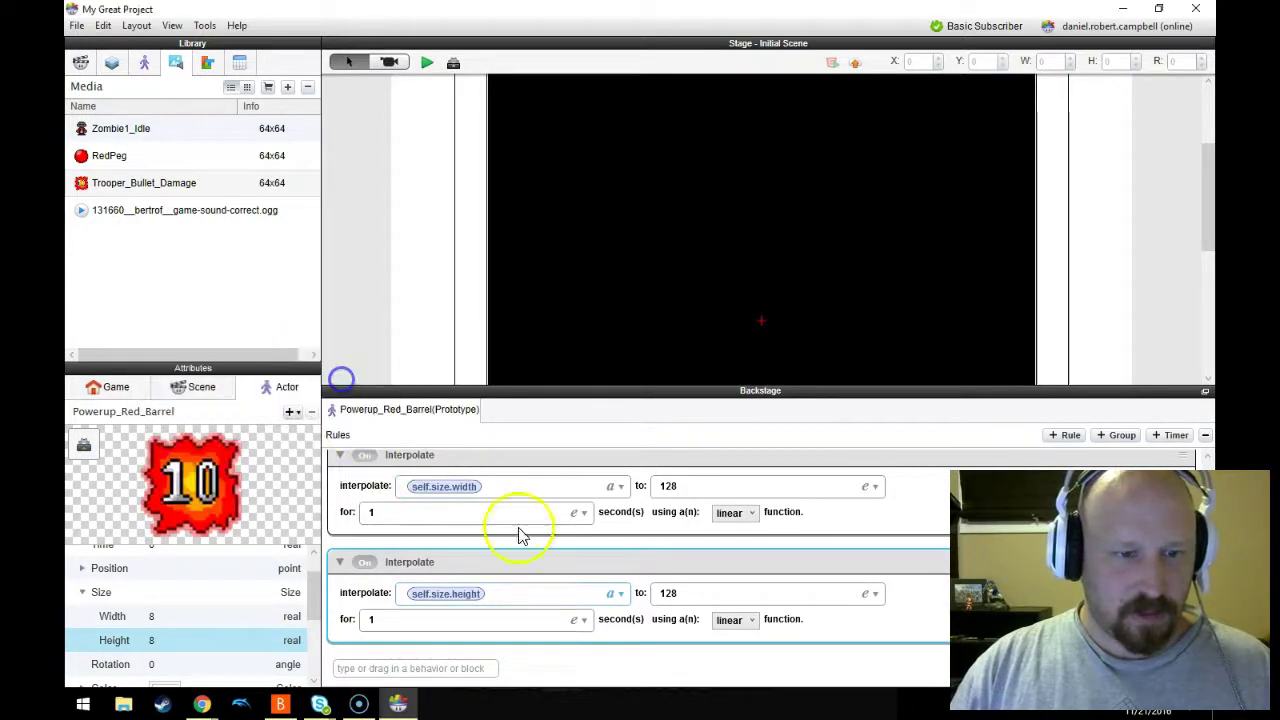
# - Add a Timer to the Powerup_Red_Barrel rules that runs a Destroy behavior after 1 second
pyautogui.click(566, 648)
pyautogui.click(1157, 435)
pyautogui.scroll(-2, 565, 565)
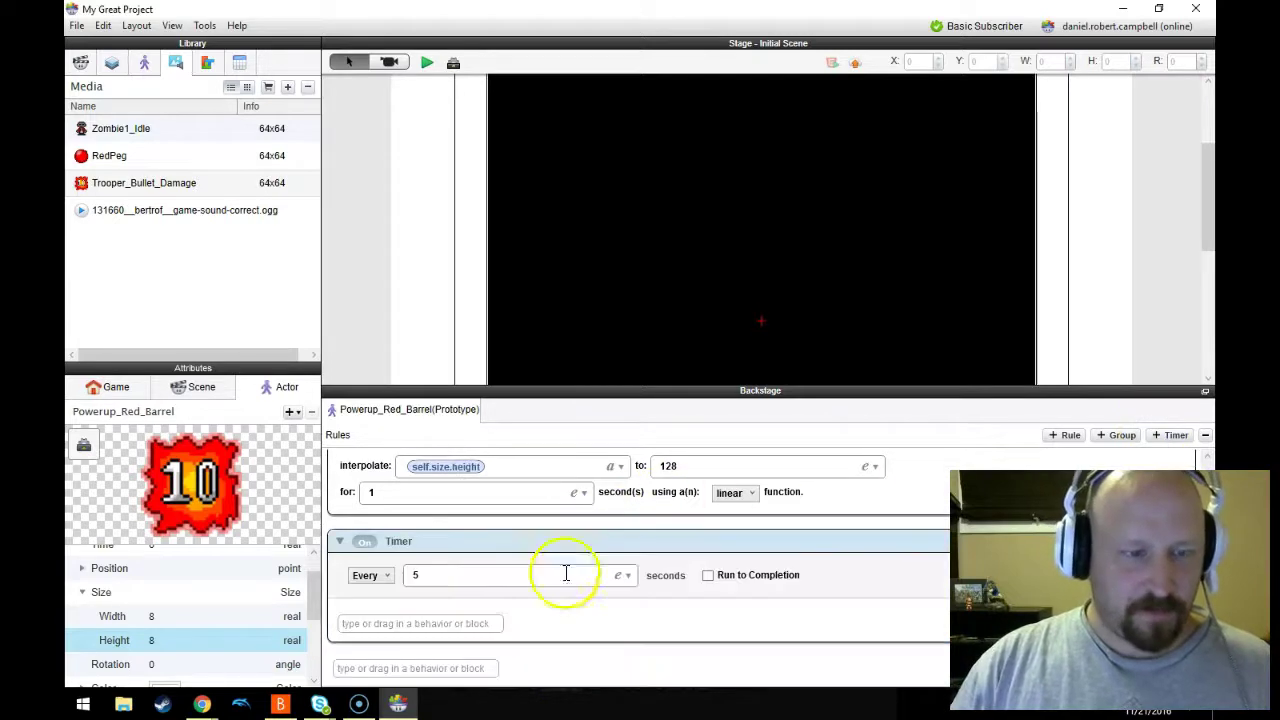
pyautogui.click(386, 575)
pyautogui.click(384, 605)
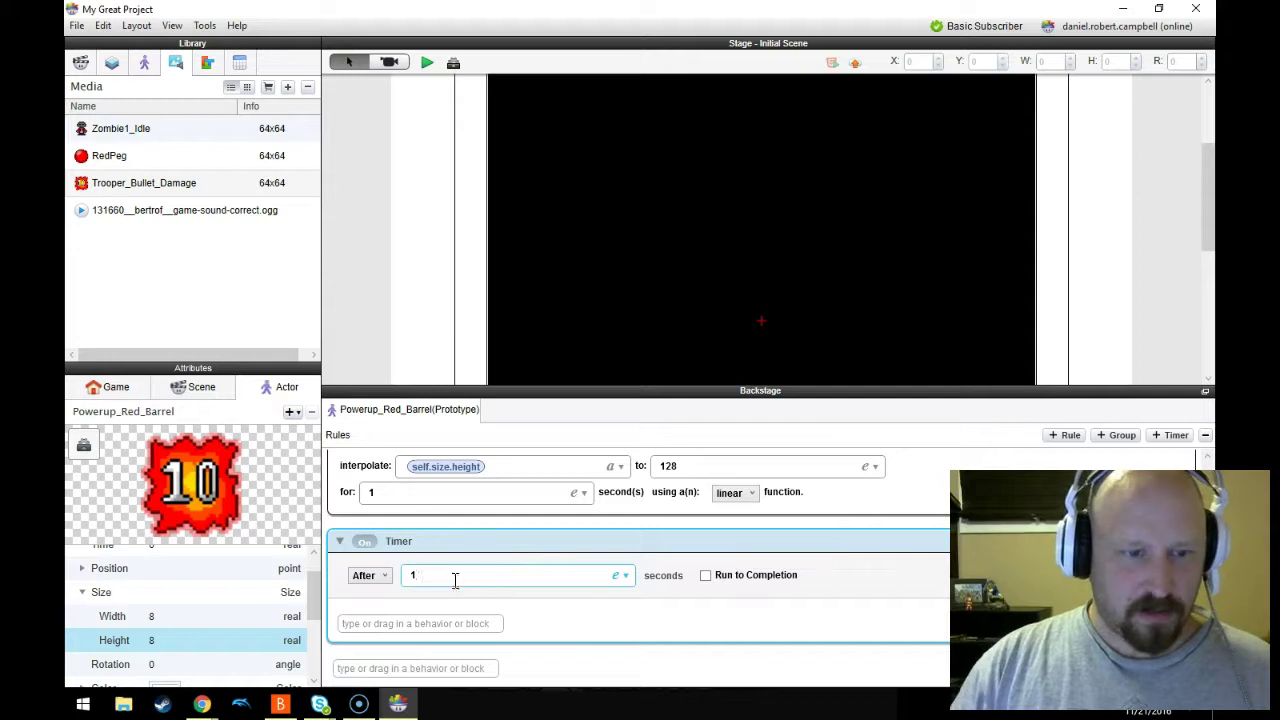
pyautogui.click(434, 616)
pyautogui.write('destroy')
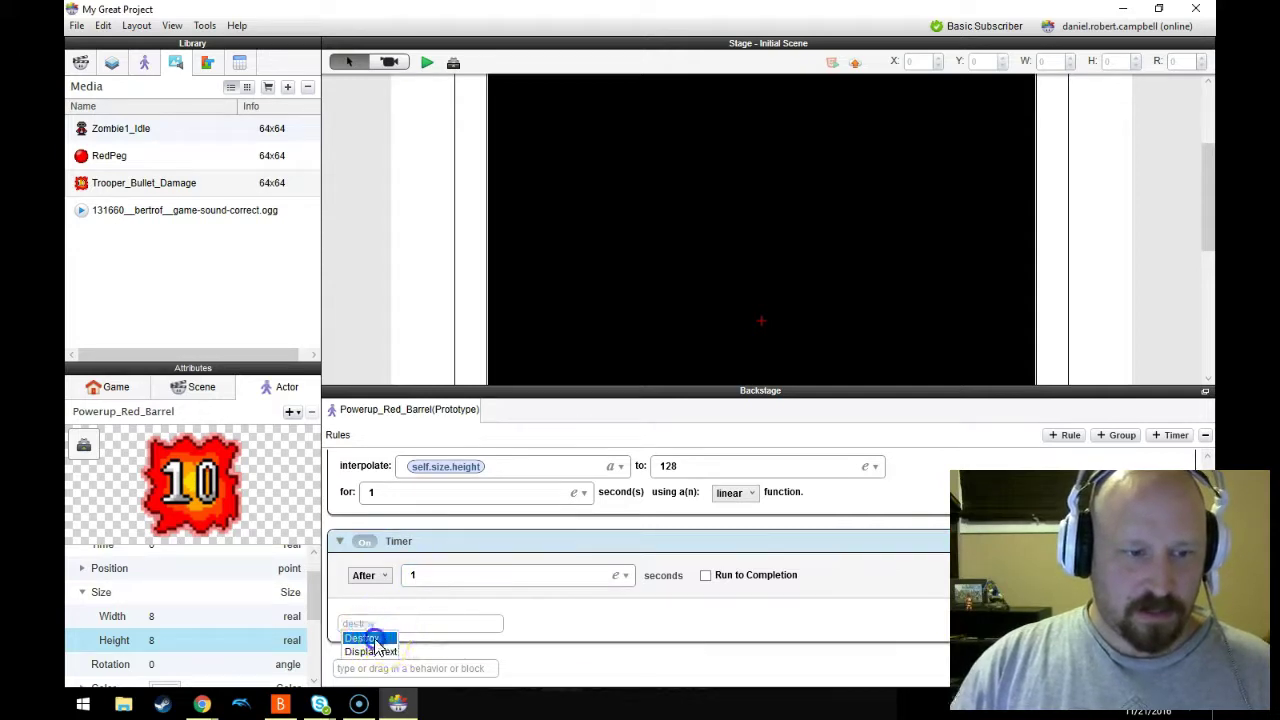
pyautogui.click(373, 641)
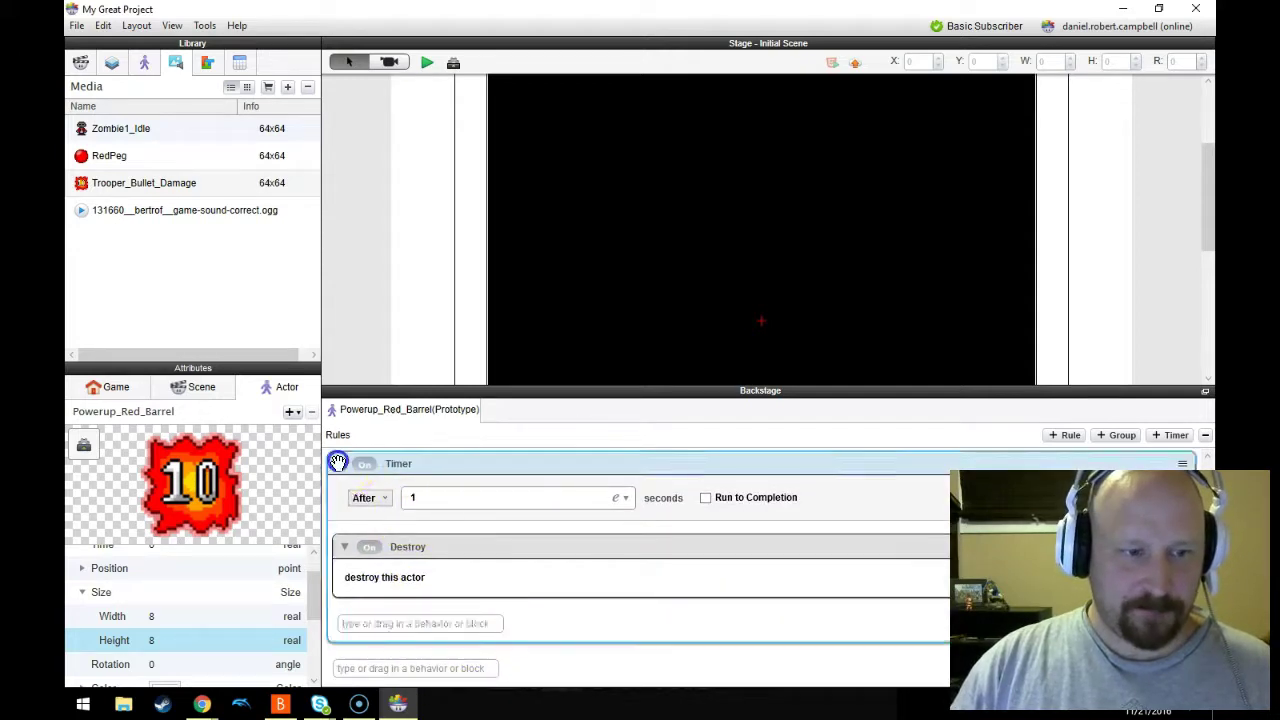
# - Collapse the Timer and place it between the width and height Interpolate behaviors
pyautogui.click(338, 462)
pyautogui.scroll(1, 494, 543)
pyautogui.scroll(-1, 494, 543)
pyautogui.click(469, 667)
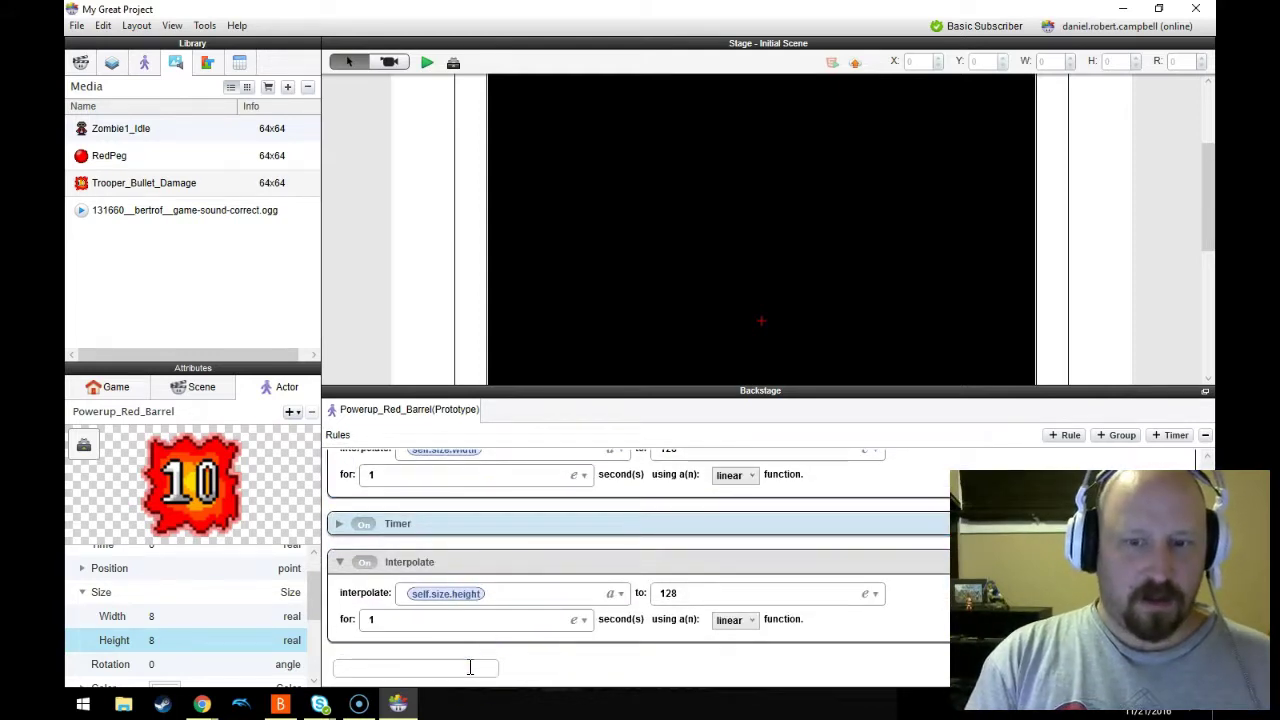
pyautogui.write('timer')
pyautogui.press('Return')
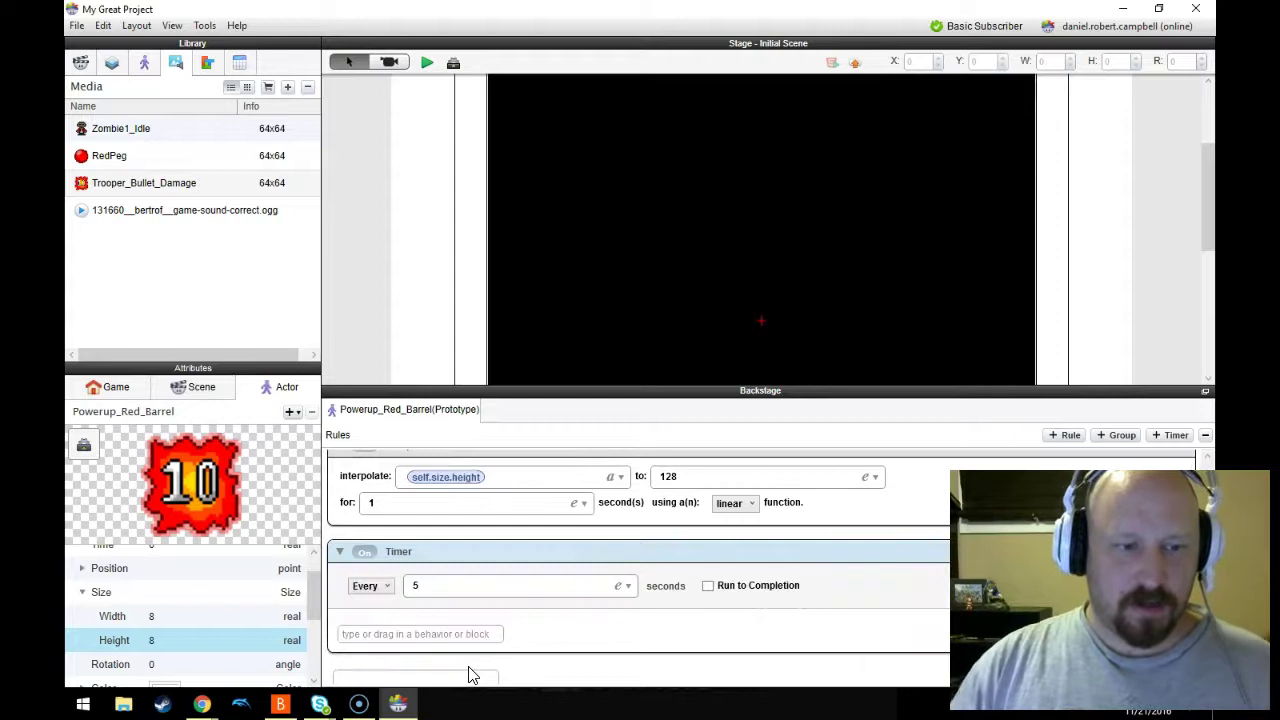
pyautogui.click(365, 575)
pyautogui.moveTo(440, 543); pyautogui.dragTo(452, 550)
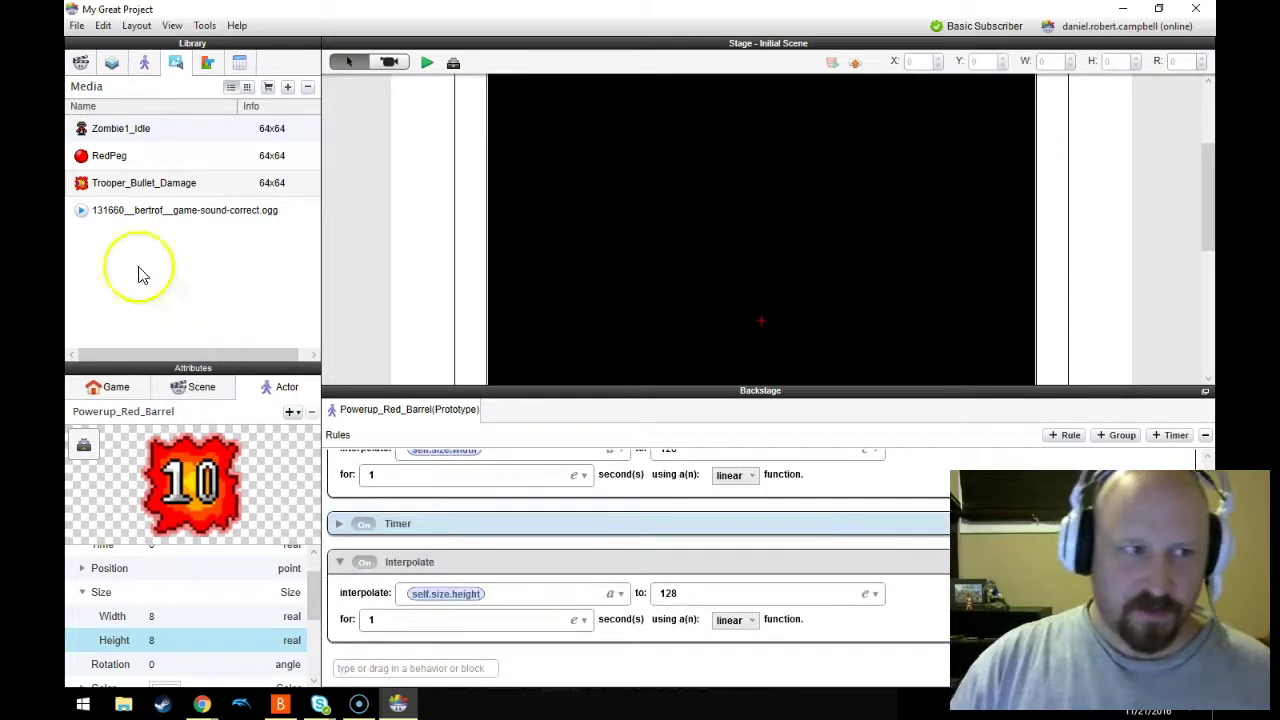
# - Rename the Powerup_Red_Barrel actor in the library to Powerup_Red_Barrel_Effect
pyautogui.click(144, 62)
pyautogui.click(110, 113)
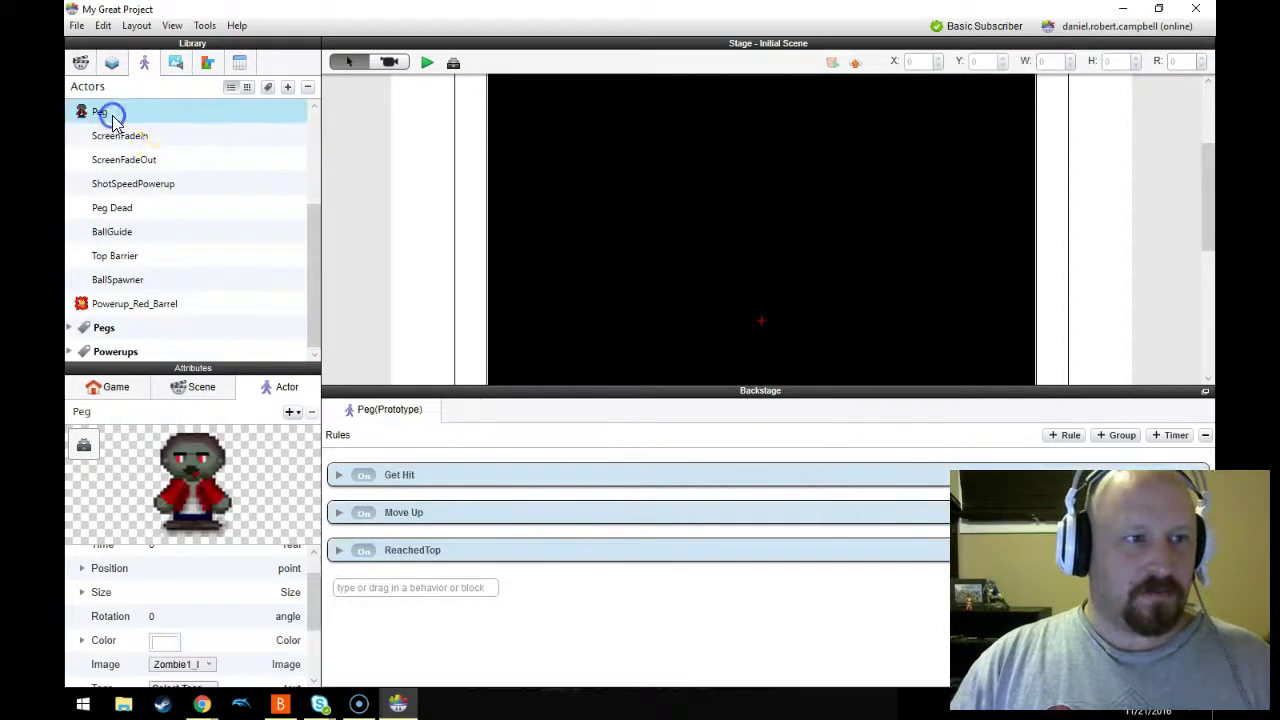
pyautogui.click(122, 284)
pyautogui.click(124, 305)
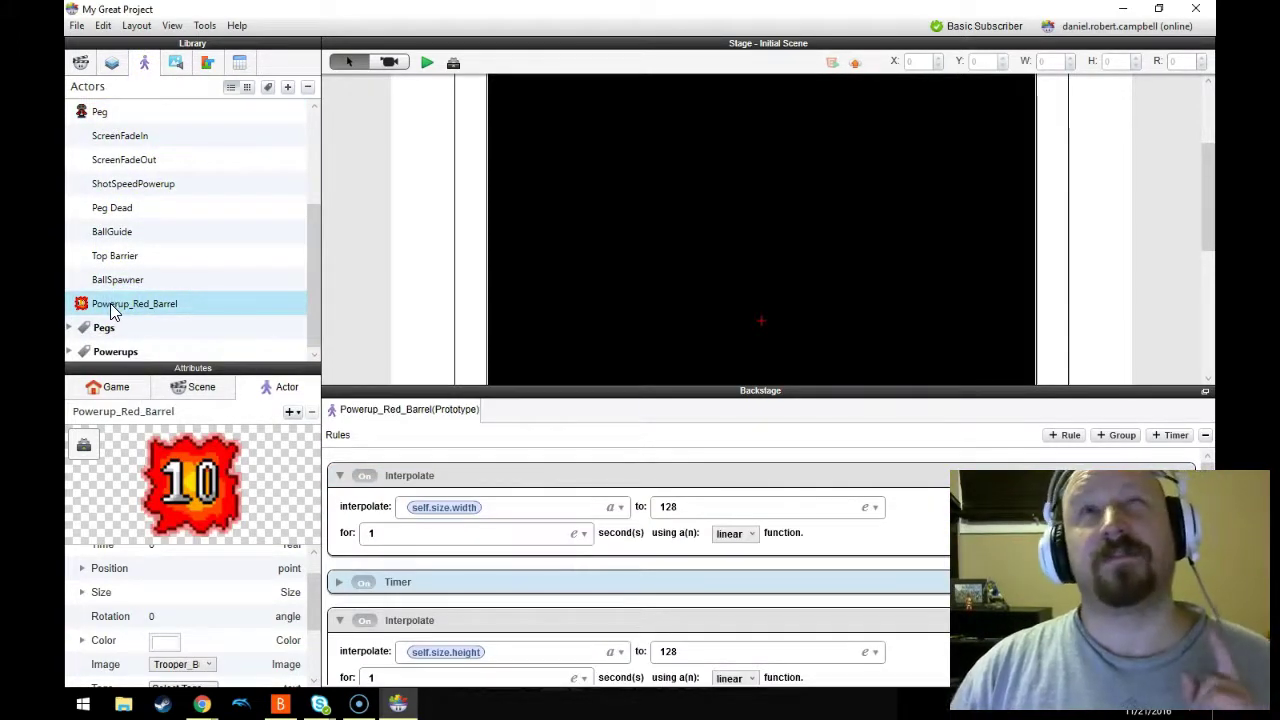
pyautogui.click(133, 311)
pyautogui.click(153, 311)
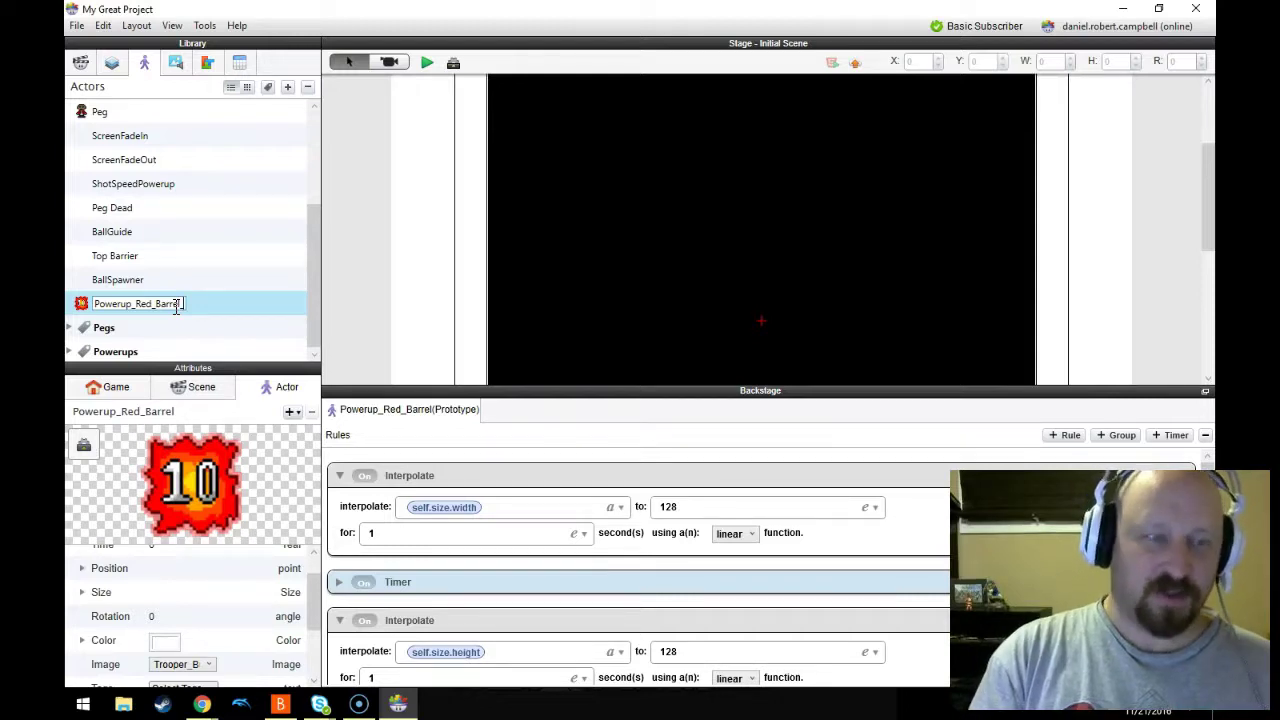
pyautogui.write('_Effec')
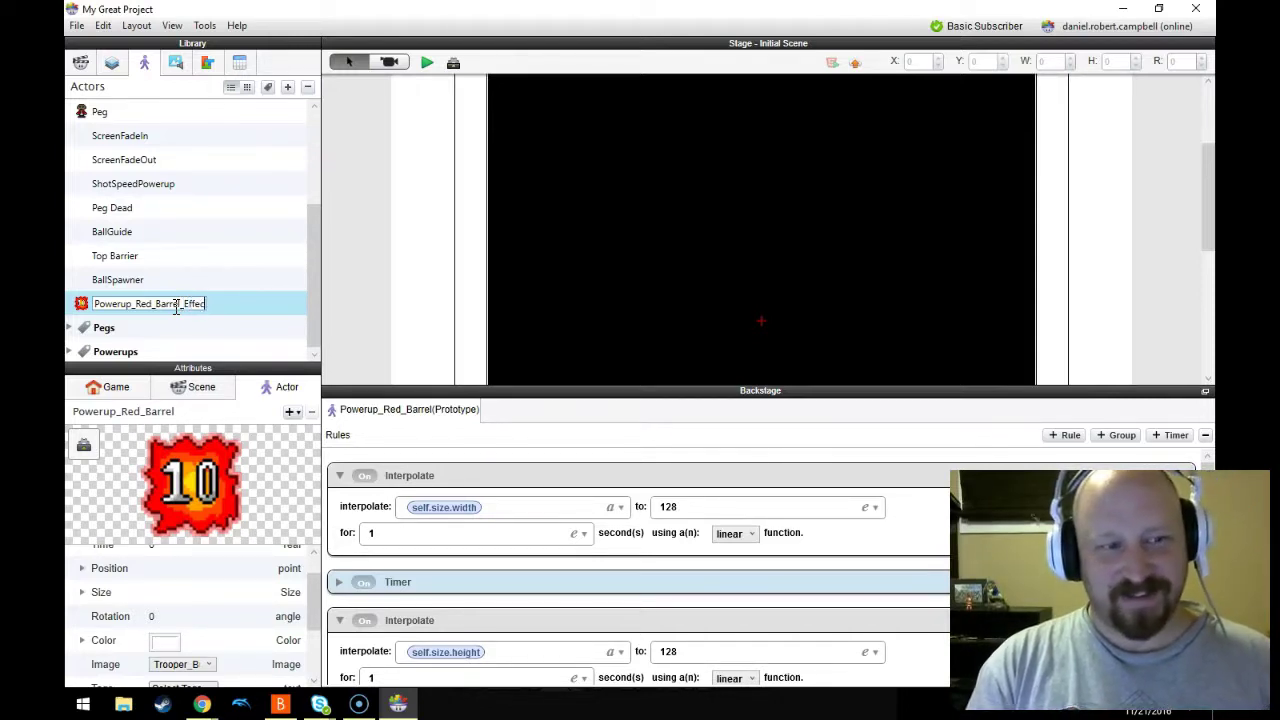
pyautogui.write('t')
pyautogui.press('Return')
pyautogui.click(166, 284)
pyautogui.click(158, 305)
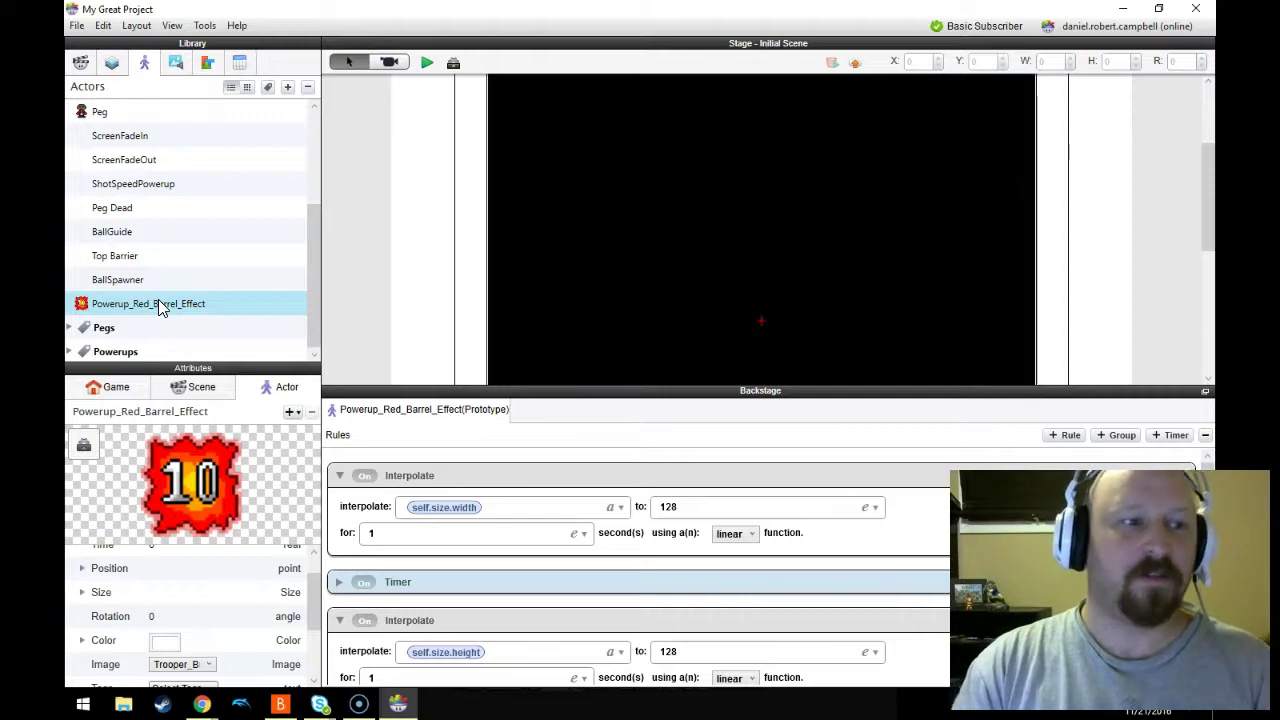
pyautogui.click(165, 281)
pyautogui.click(170, 302)
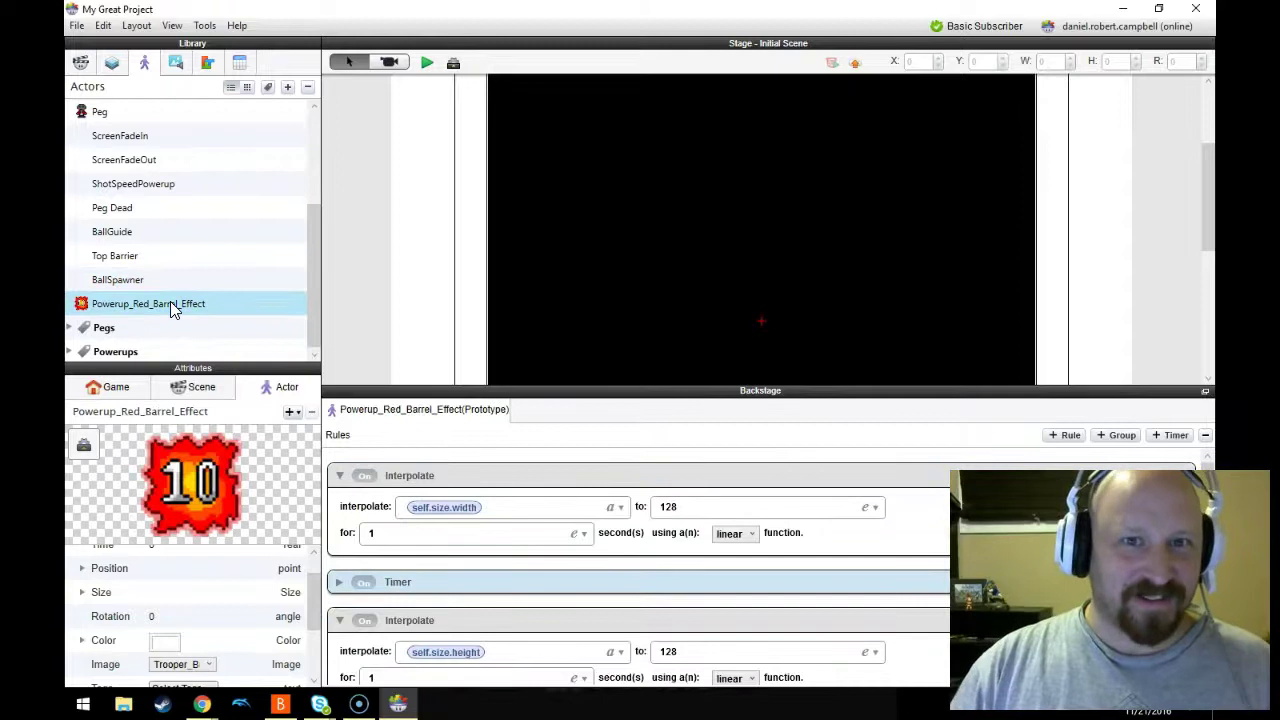
pyautogui.click(166, 279)
pyautogui.click(157, 303)
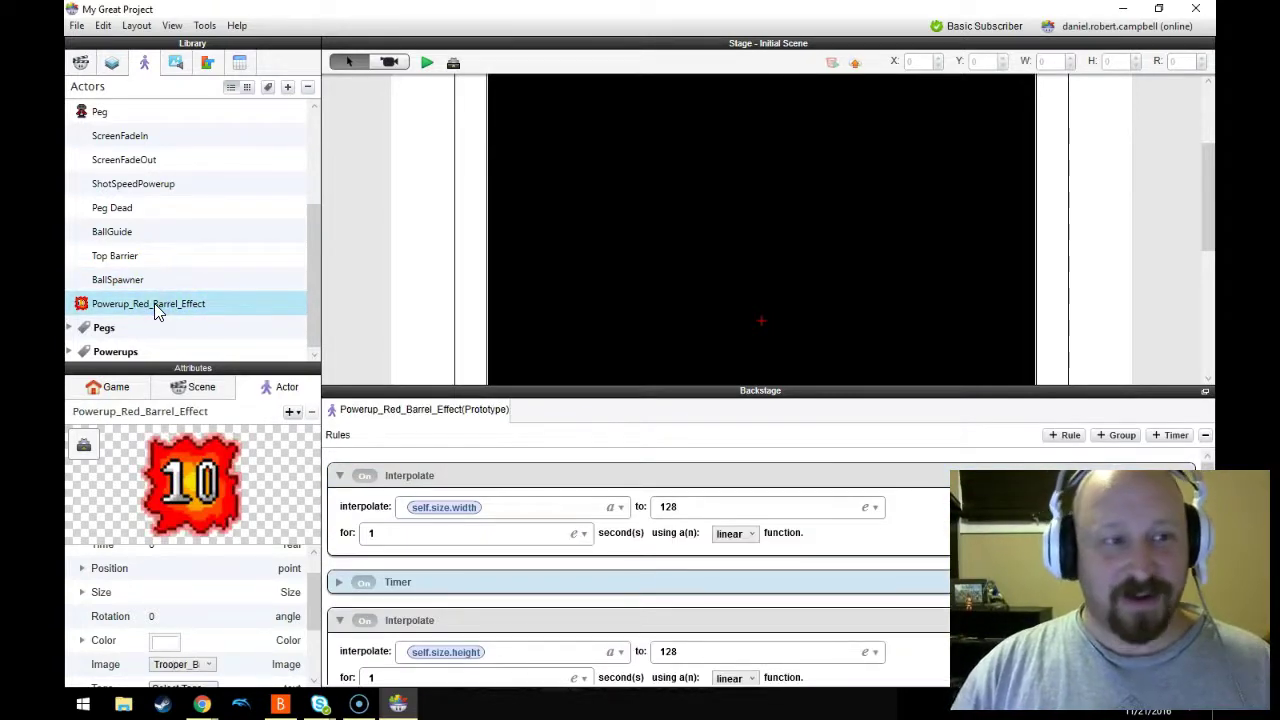
pyautogui.click(155, 288)
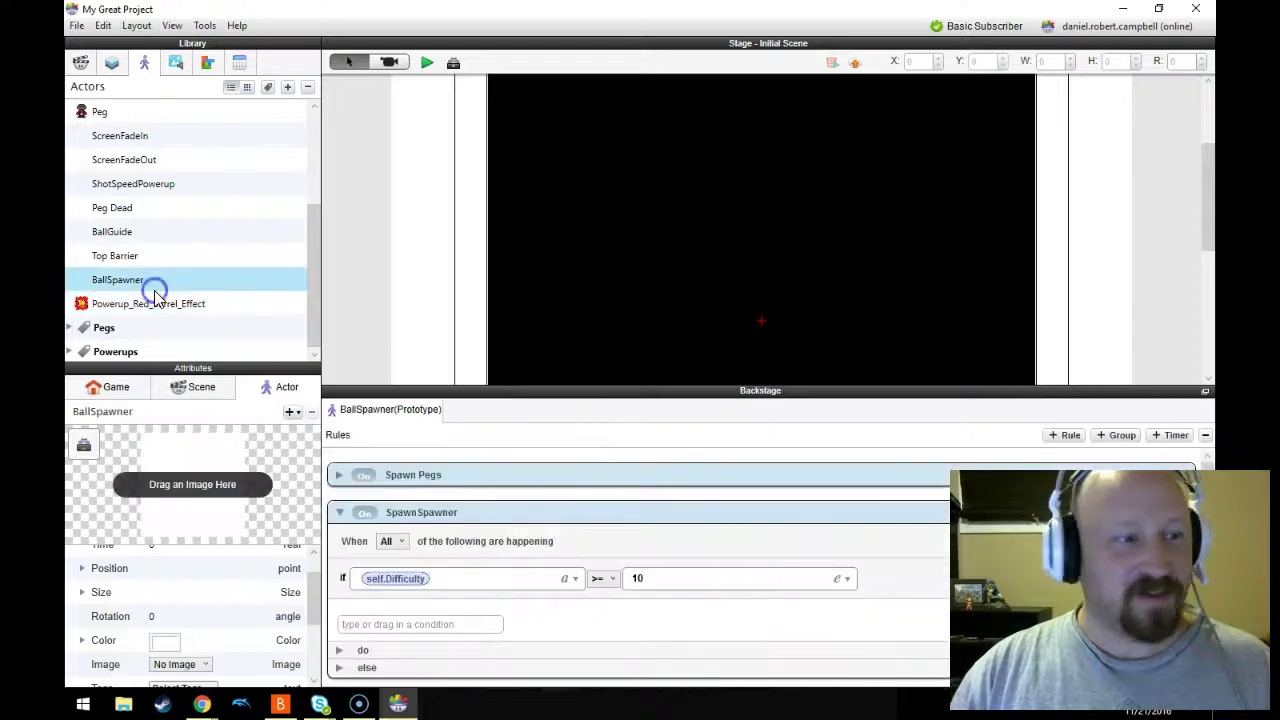
pyautogui.click(150, 302)
# - Create a new actor in the library and name it Powerup_Red_Barrel
pyautogui.click(287, 87)
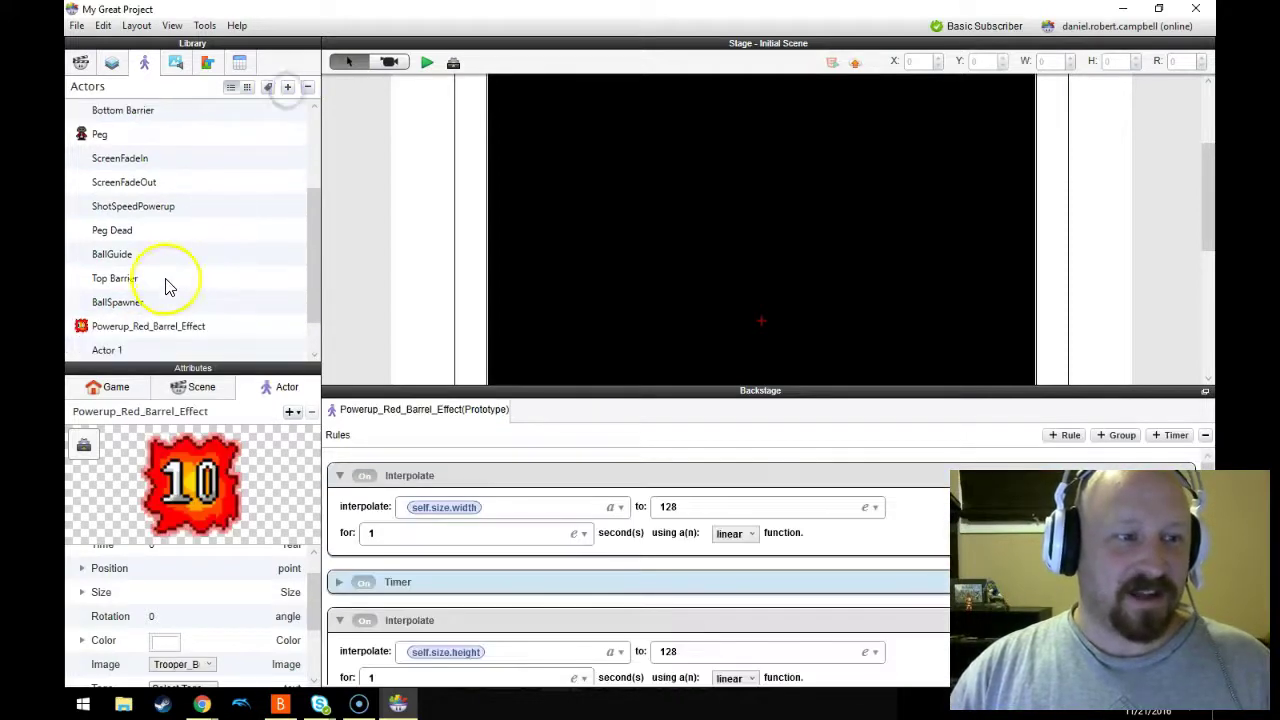
pyautogui.scroll(-2, 140, 305)
pyautogui.click(110, 300)
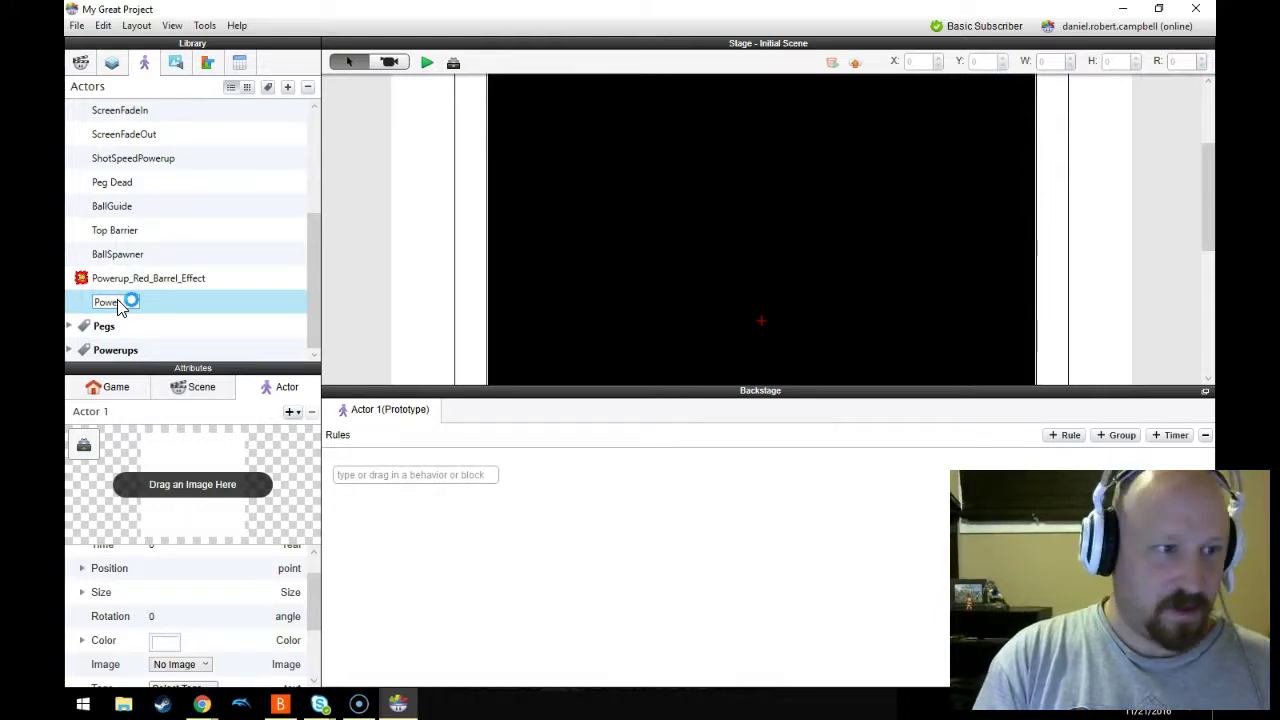
pyautogui.click(240, 212)
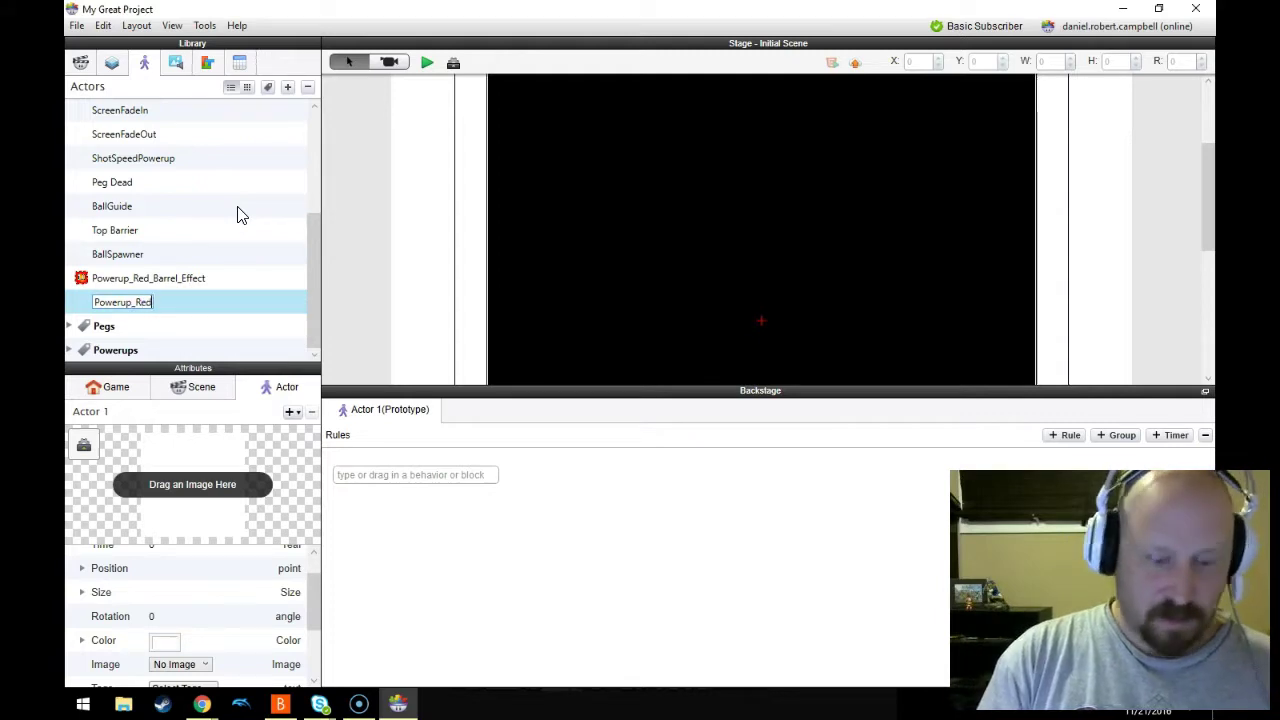
pyautogui.press('Return')
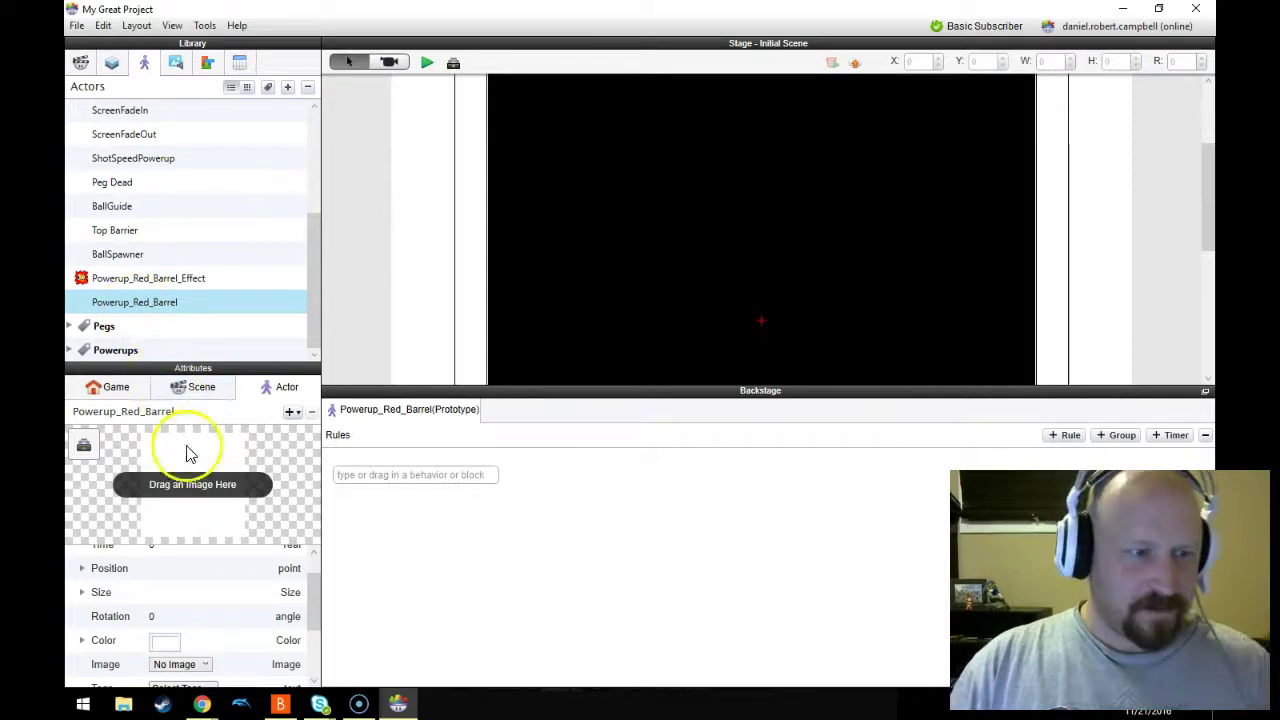
# - Color the Powerup_Red_Barrel actor red and place an instance in the Initial Scene at about X 518, Y 578
pyautogui.click(188, 638)
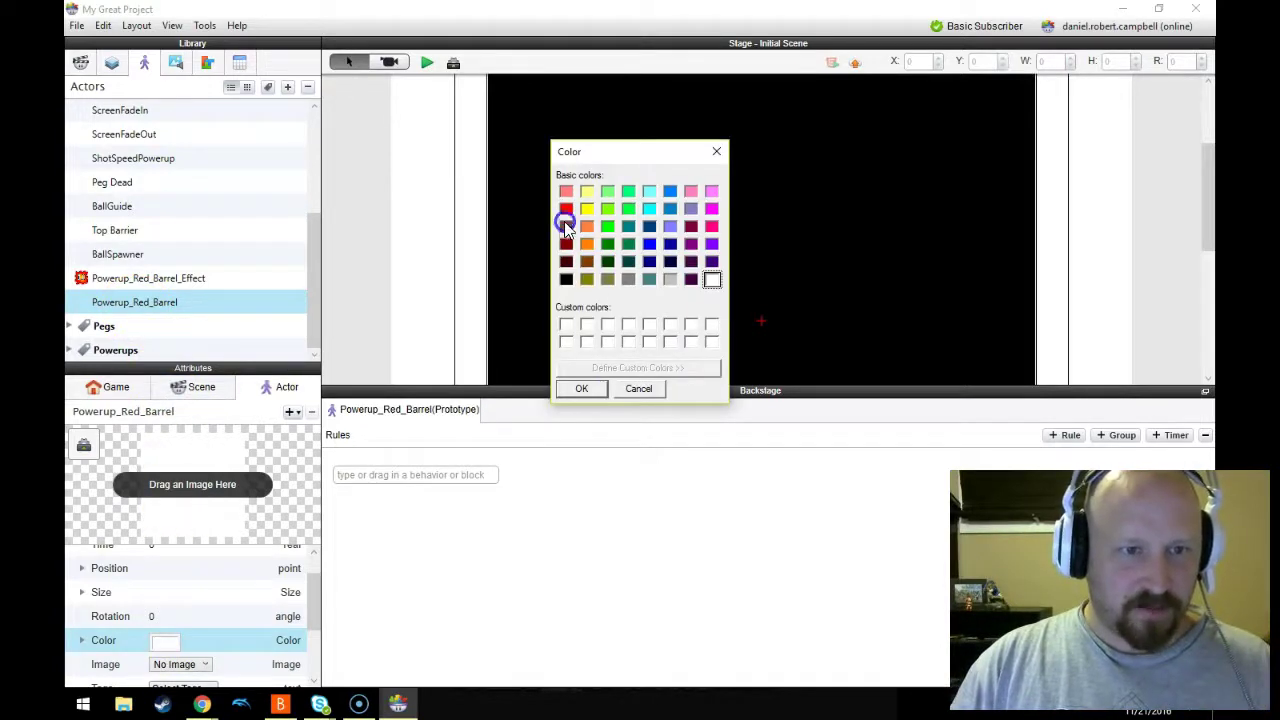
pyautogui.click(581, 388)
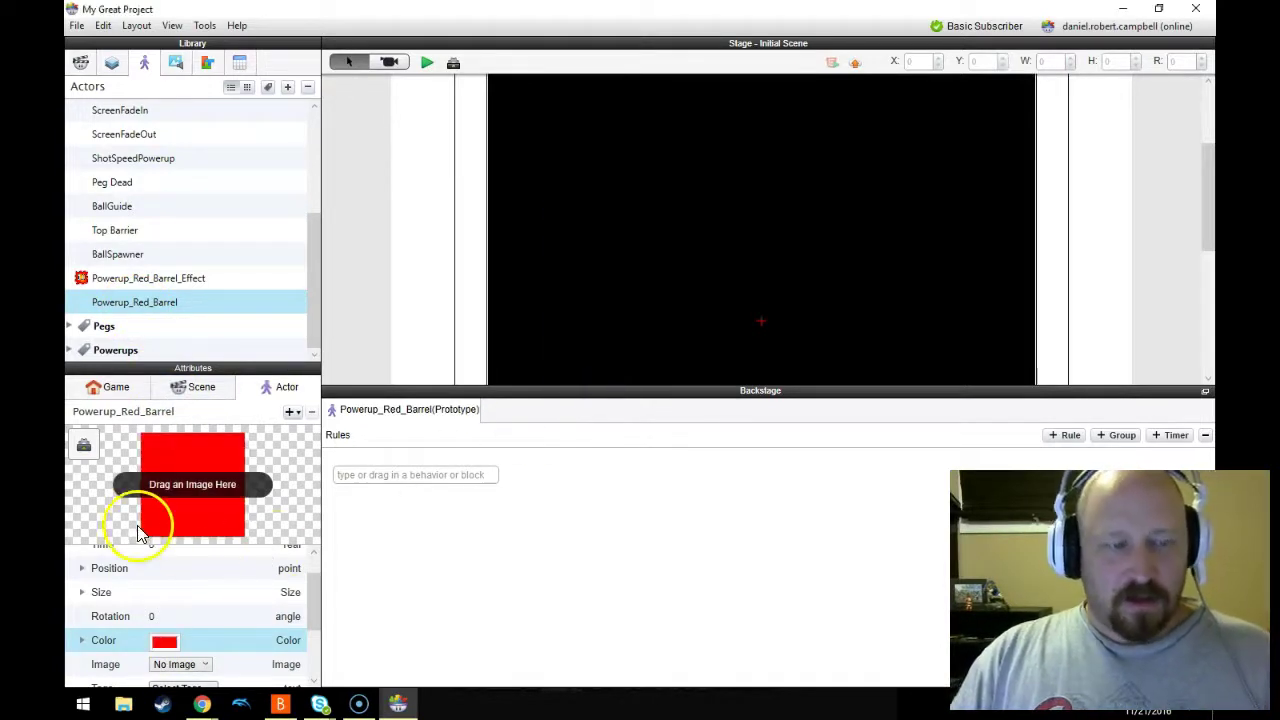
pyautogui.click(83, 593)
pyautogui.click(83, 593)
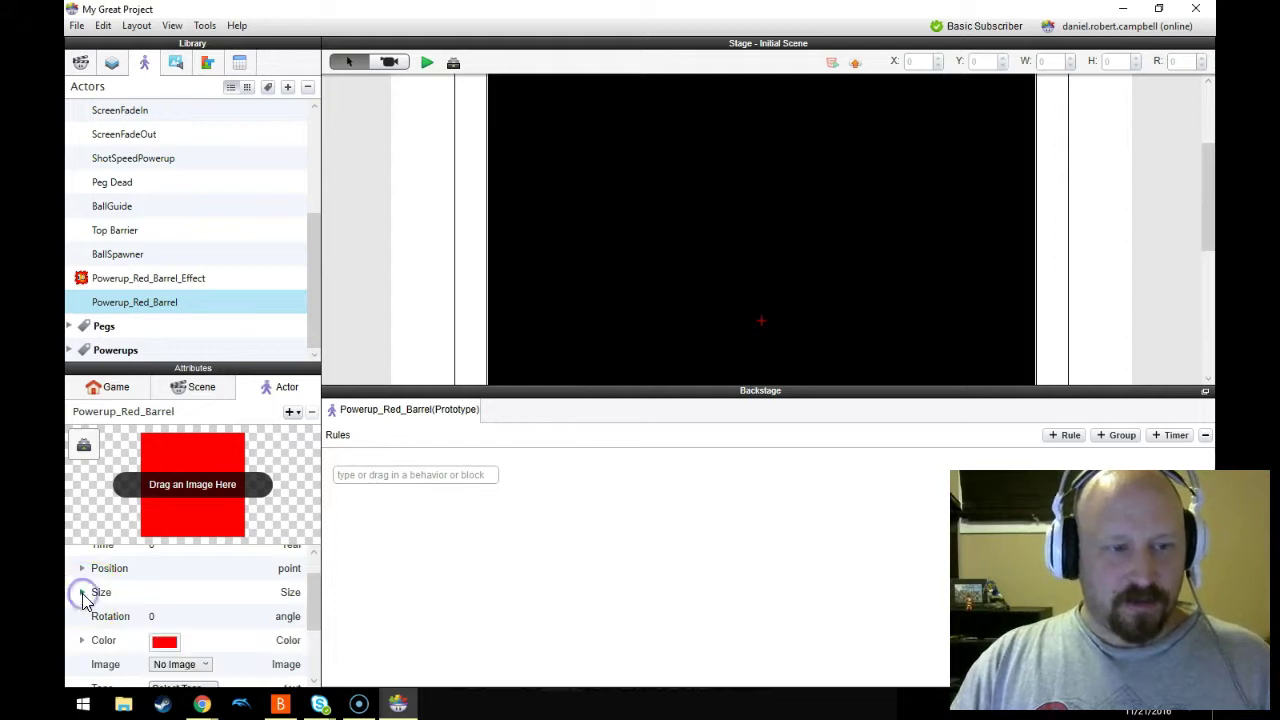
pyautogui.moveTo(193, 320); pyautogui.dragTo(896, 244)
# - Add a rule to the Powerup_Red_Barrel prototype with the condition that it overlaps or collides with an actor of type Ball
pyautogui.click(457, 478)
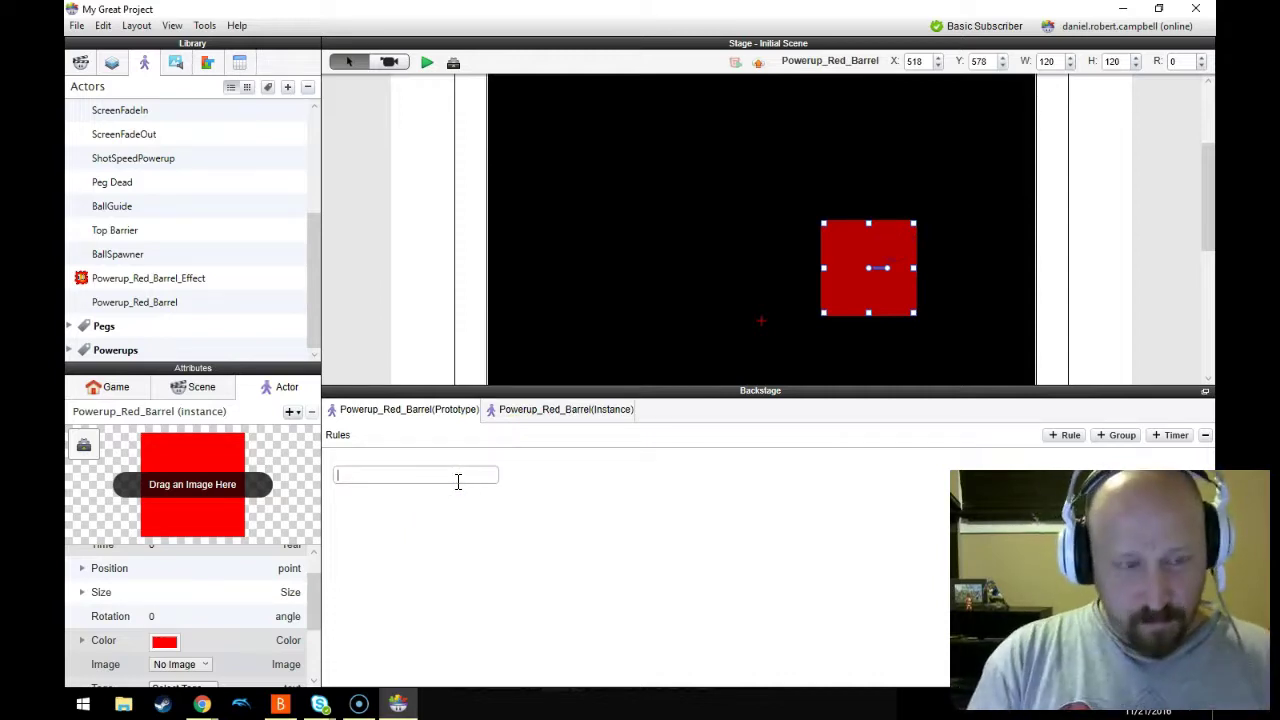
pyautogui.press('Return')
pyautogui.click(435, 541)
pyautogui.click(365, 553)
pyautogui.click(575, 541)
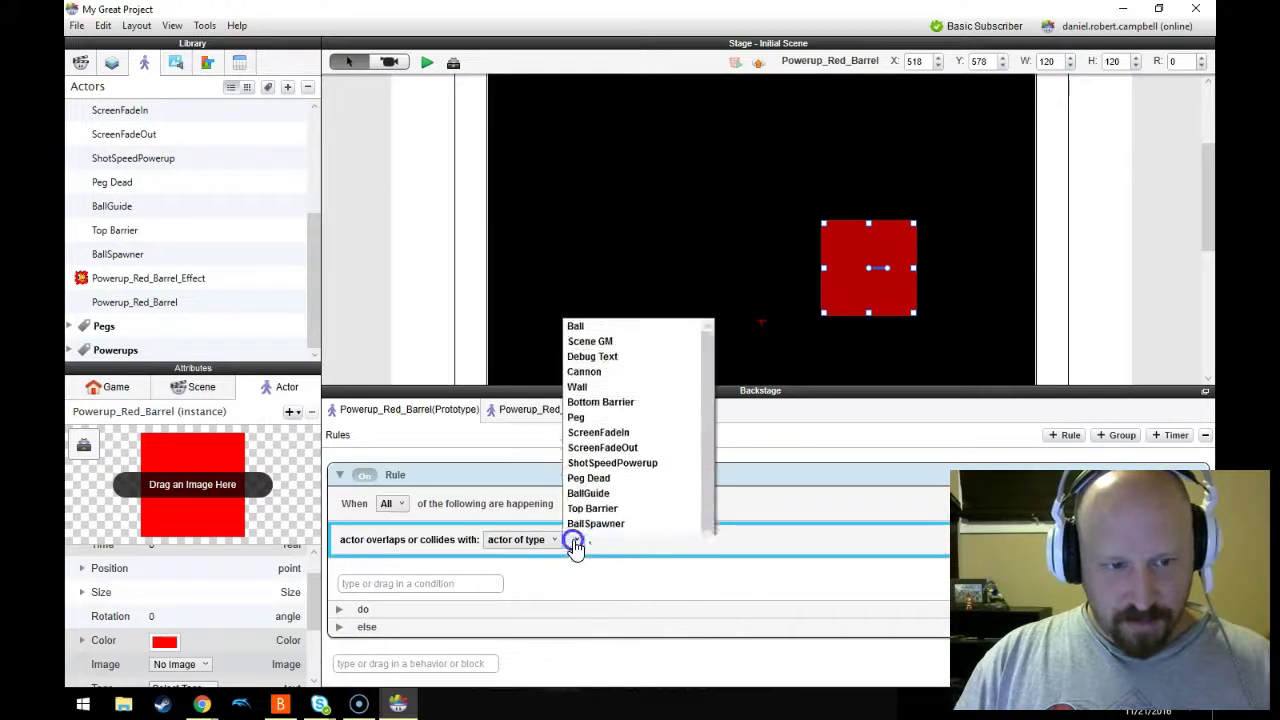
pyautogui.scroll(-1, 623, 309)
pyautogui.scroll(1, 591, 366)
pyautogui.click(590, 296)
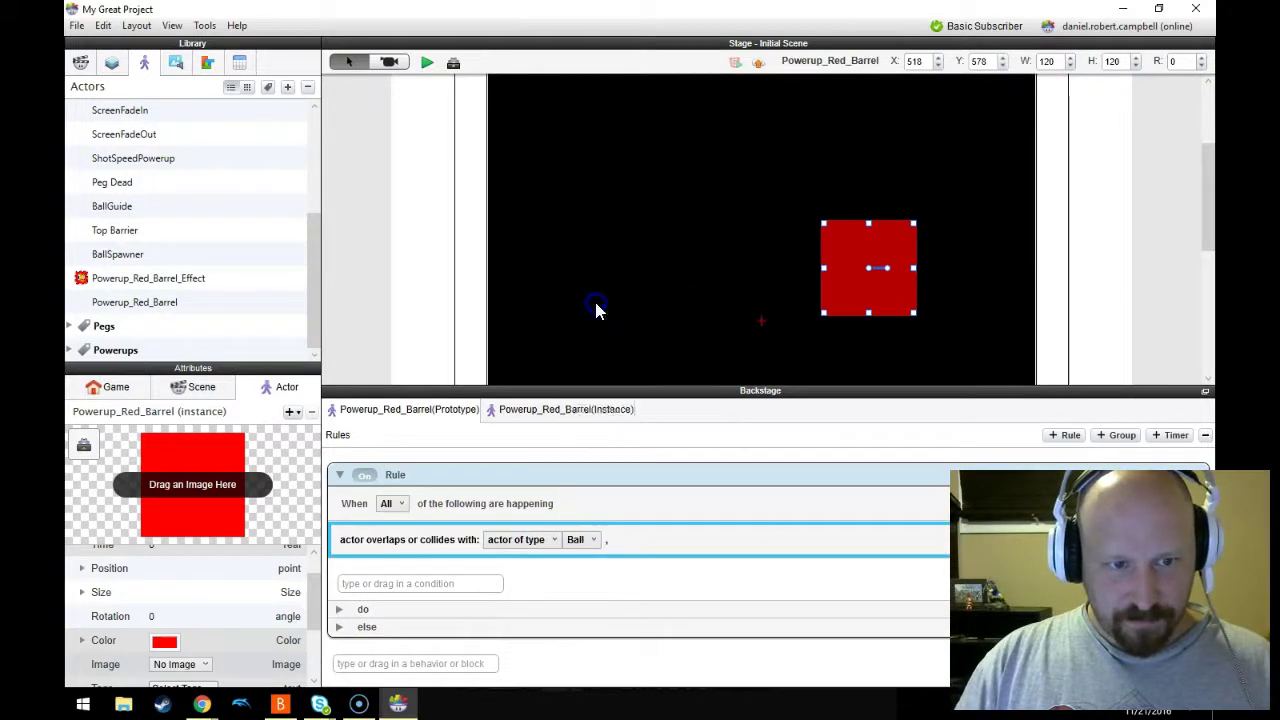
# - Add a Spawn Actor behavior to the collision rule's do section that spawns Powerup_Red_Barrel_Effect
pyautogui.click(339, 609)
pyautogui.click(433, 641)
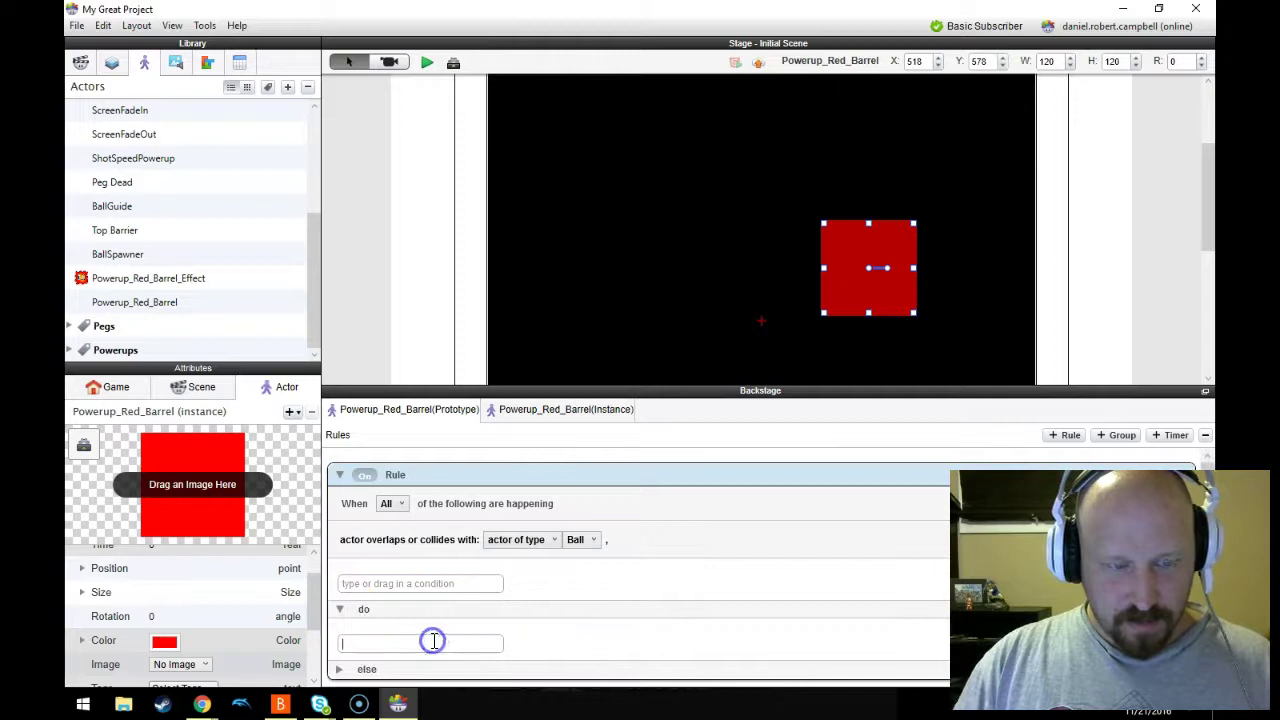
pyautogui.write('sp')
pyautogui.press('Return')
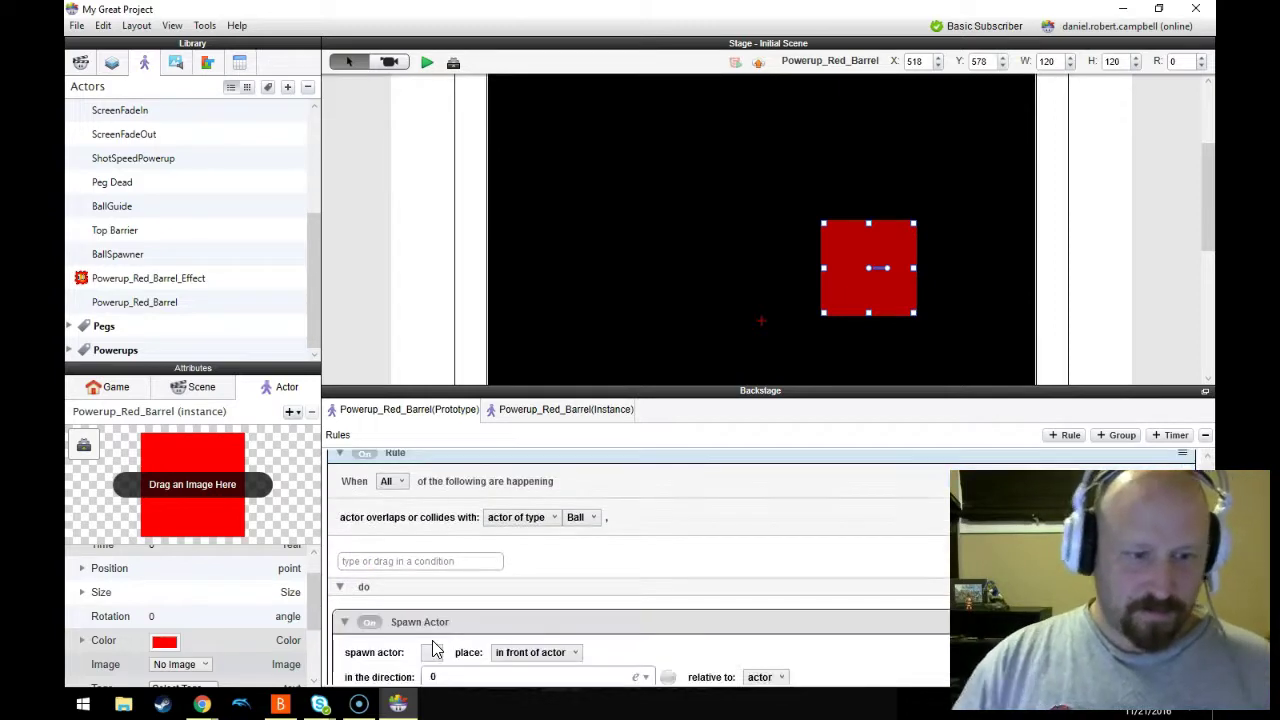
pyautogui.scroll(-2, 592, 594)
pyautogui.click(433, 537)
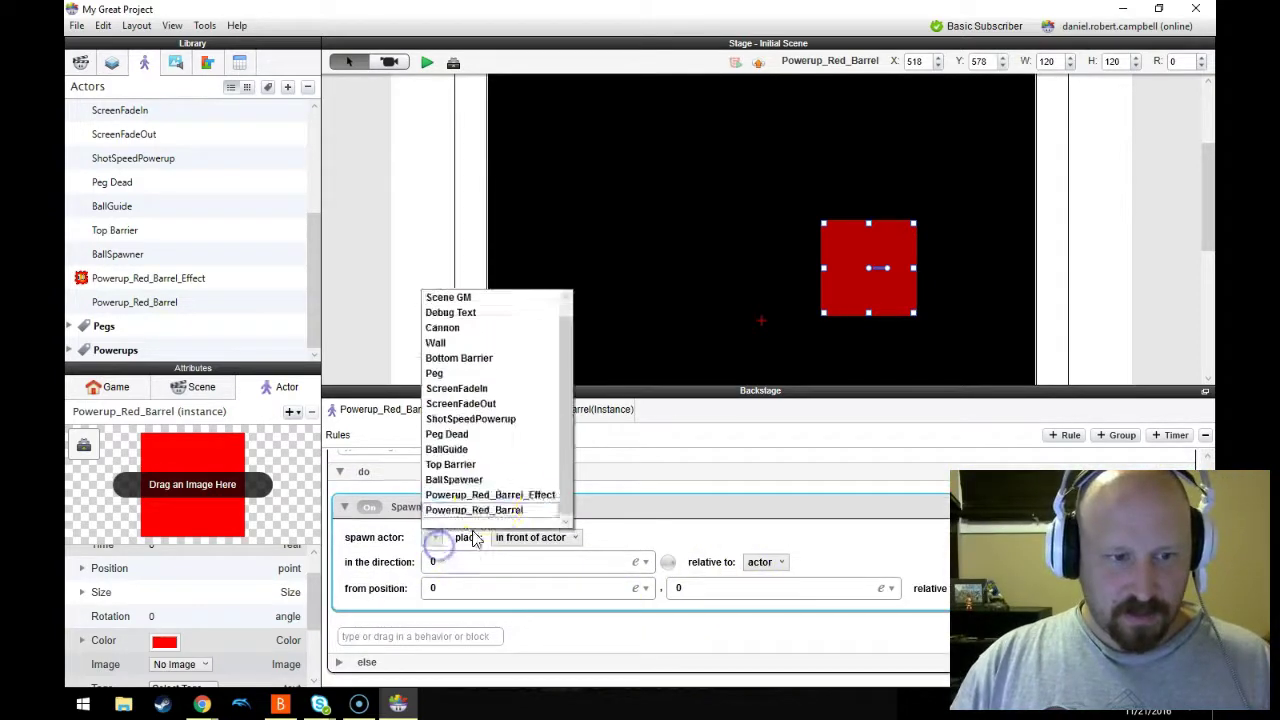
pyautogui.click(490, 494)
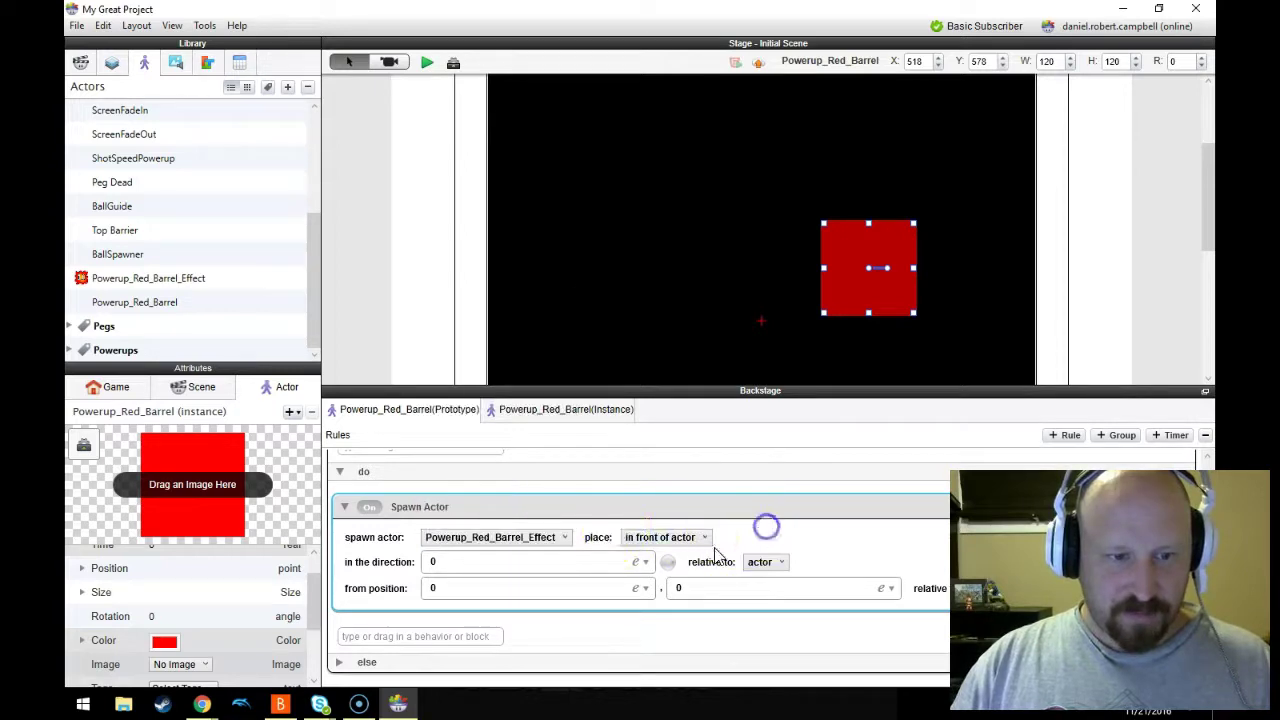
# - Add a Destroy behavior below the Spawn Actor behavior in the barrel's collision rule
pyautogui.click(416, 639)
pyautogui.write('destroy')
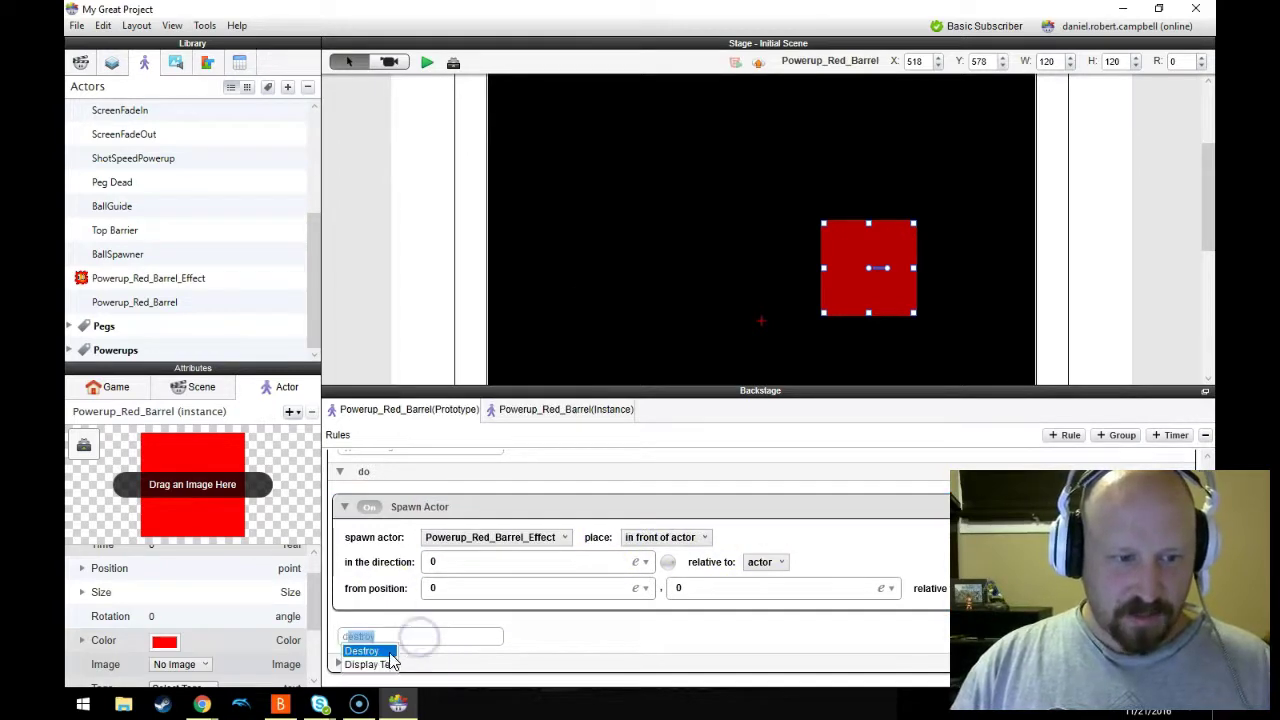
pyautogui.click(390, 655)
# - Rename the barrel's collision rule to Explode and collapse it
pyautogui.scroll(3, 663, 649)
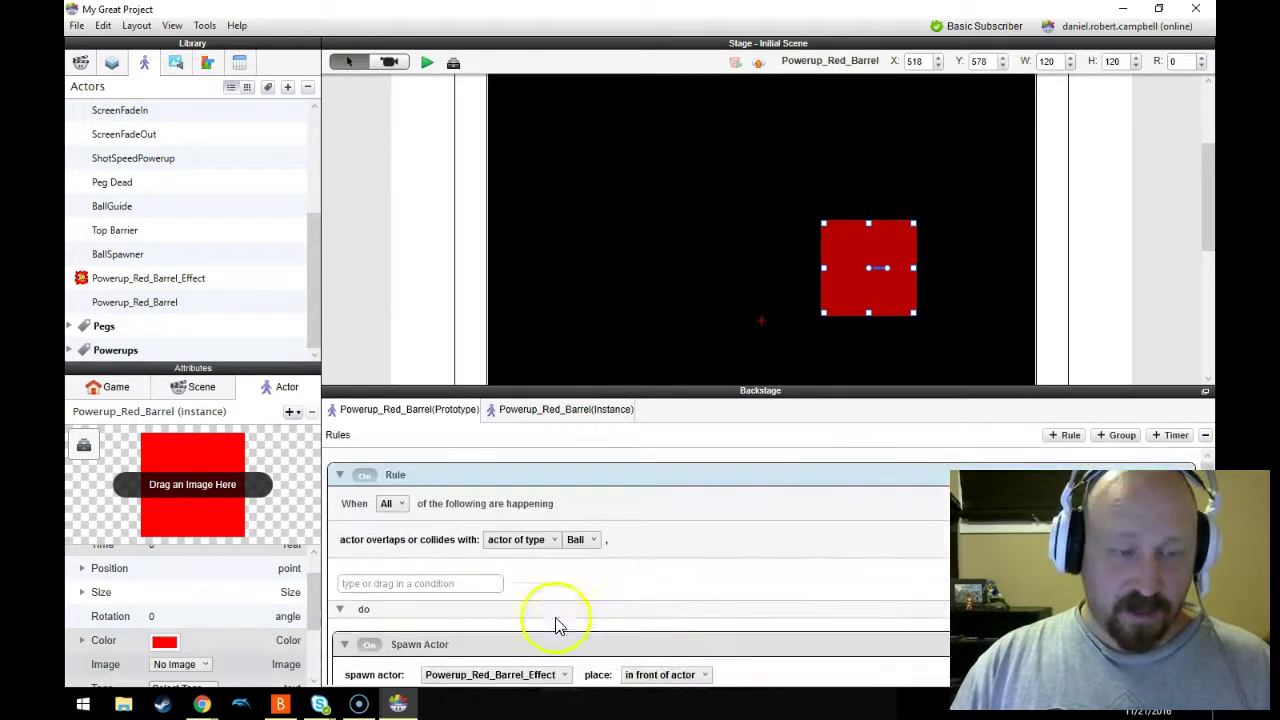
pyautogui.doubleClick(400, 475)
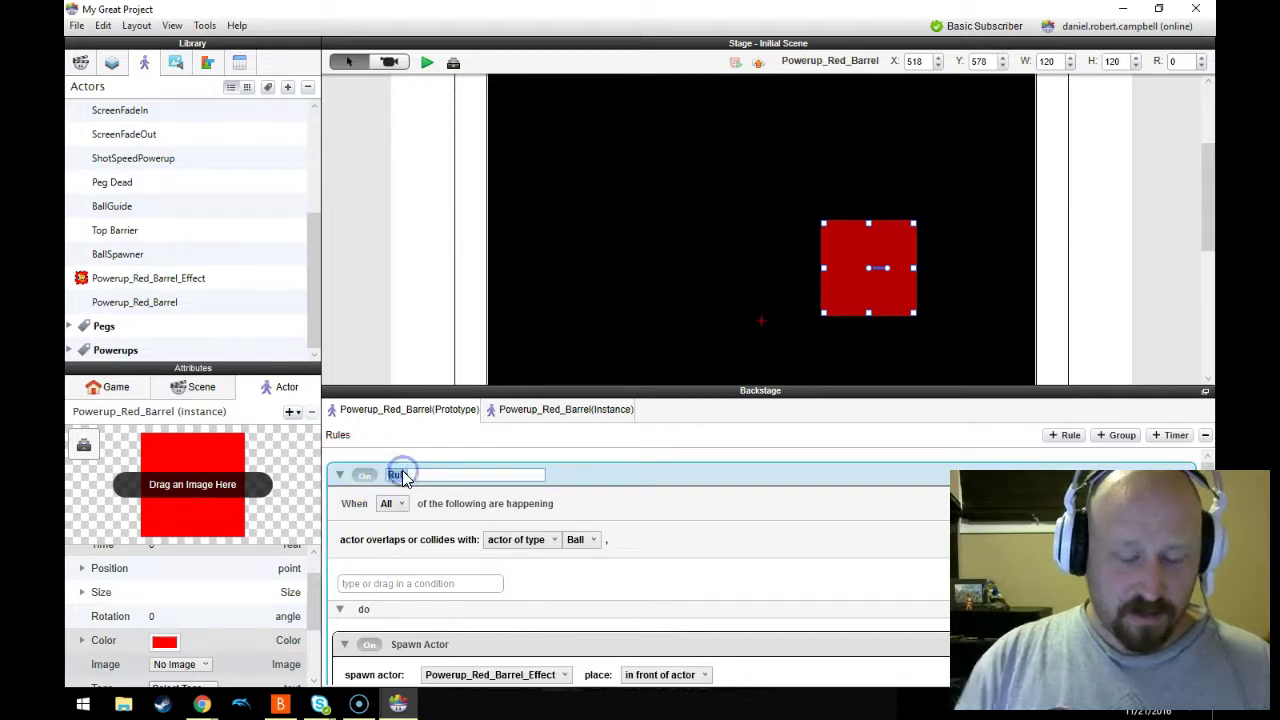
pyautogui.write('Sp')
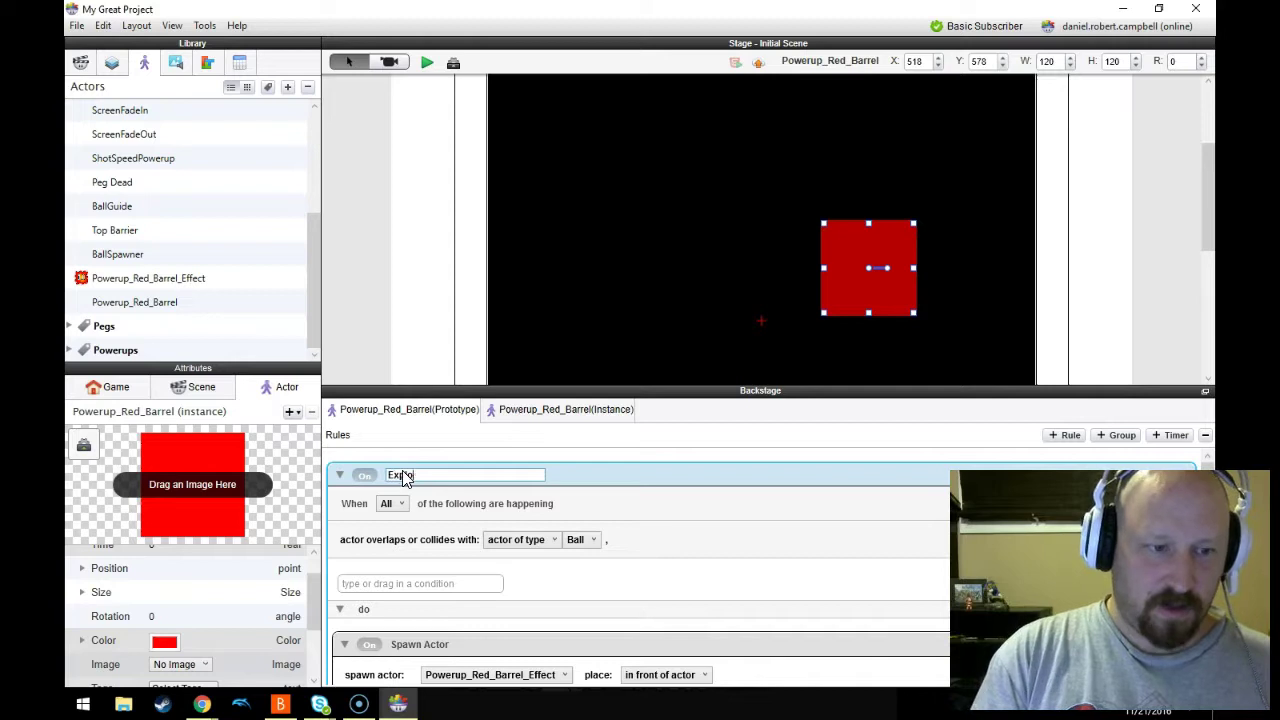
pyautogui.press('Return')
pyautogui.click(339, 474)
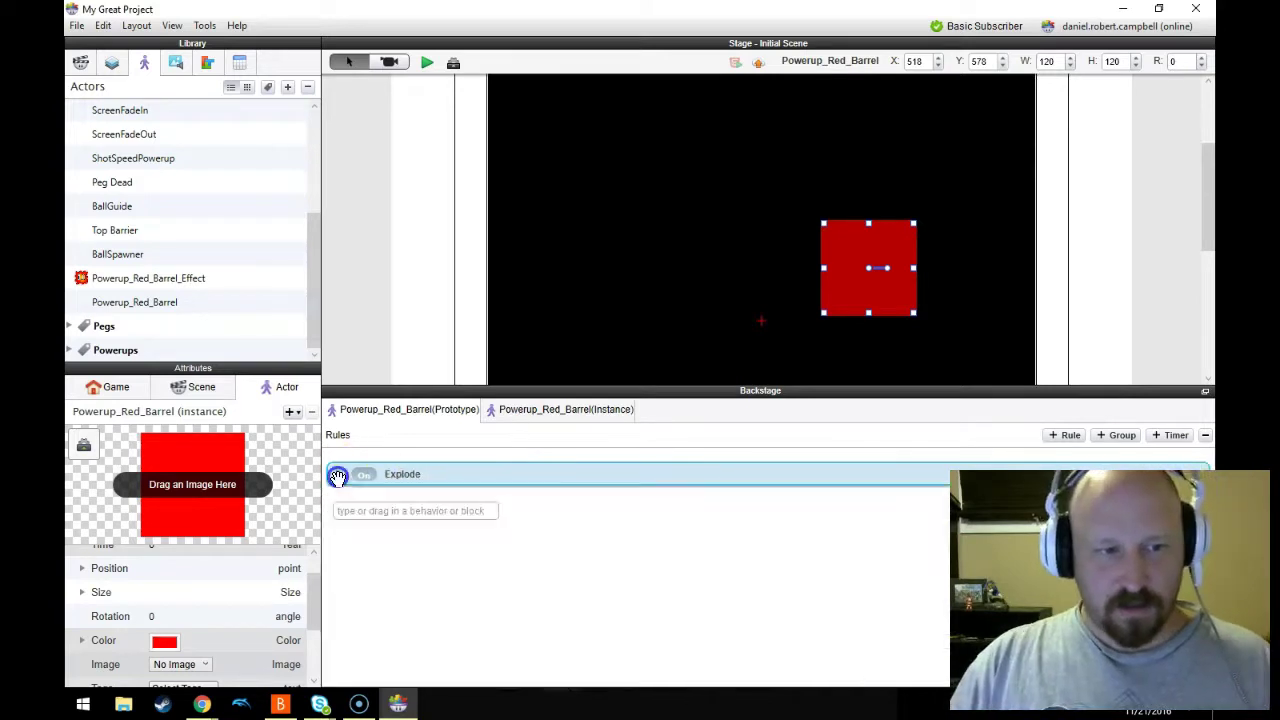
# - Open the Powerup_Red_Barrel_Effect prototype and collapse its Interpolate behaviors
pyautogui.click(191, 281)
pyautogui.click(575, 475)
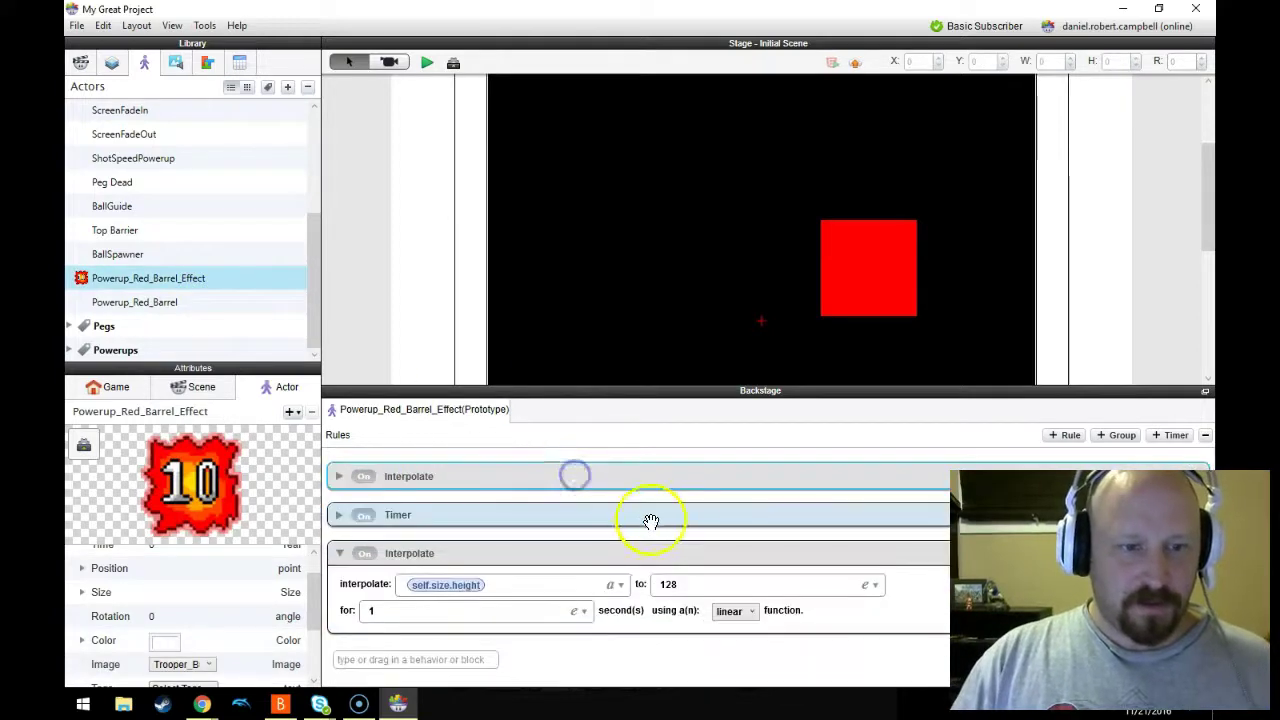
pyautogui.click(614, 552)
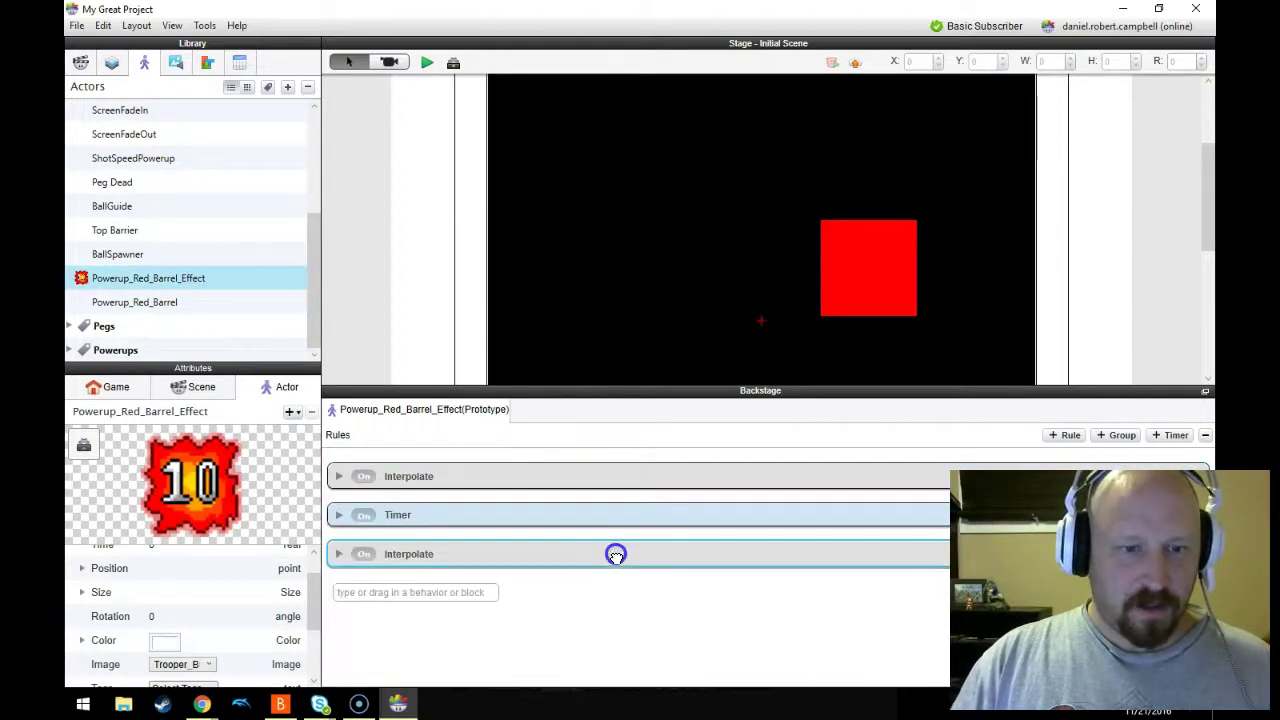
# - Preview the game, shoot the ball at the red barrel to test the explosion, and return to the editor
pyautogui.click(426, 62)
pyautogui.click(750, 262)
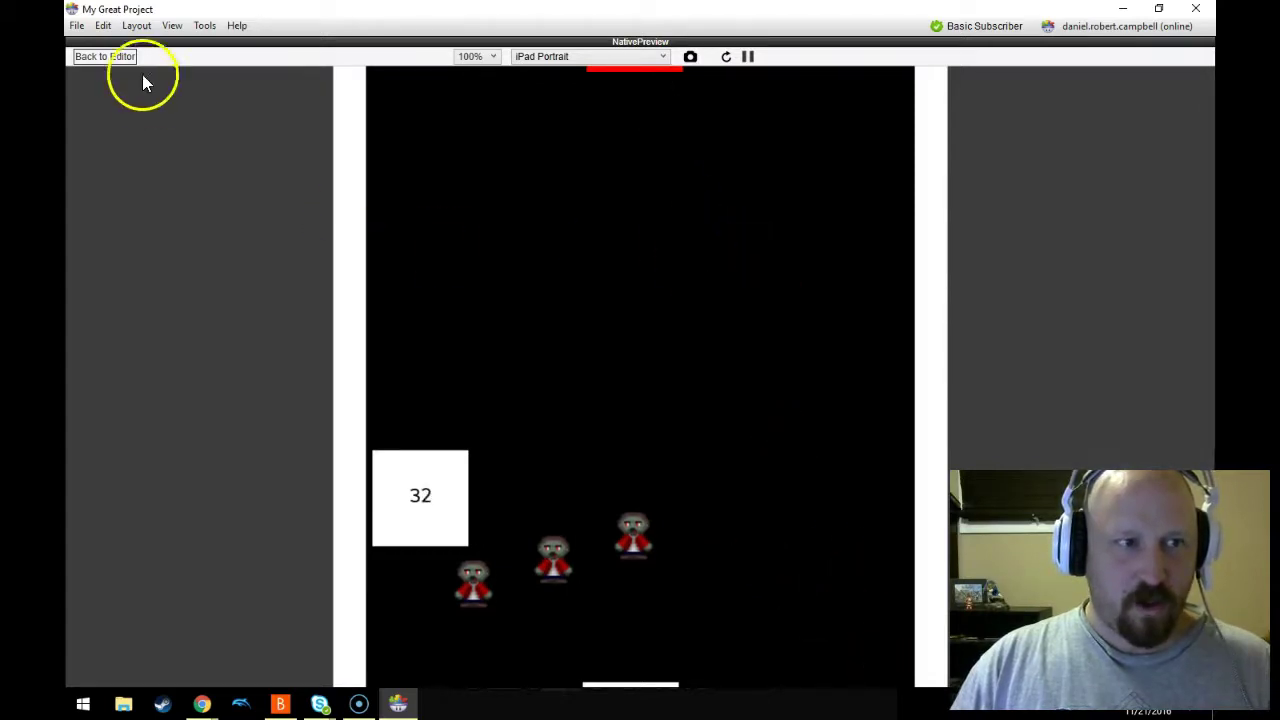
pyautogui.click(118, 57)
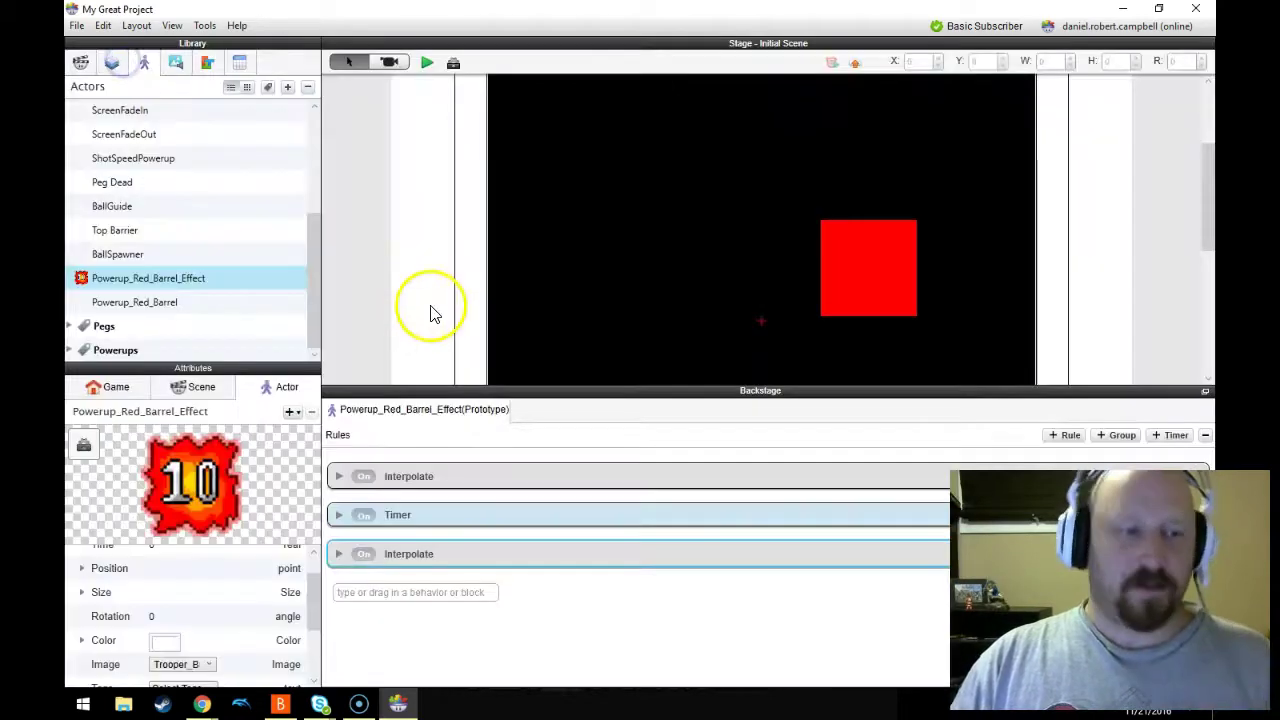
# - Add a timer to the Powerup_Red_Barrel_Effect prototype that runs after 0.5 seconds
pyautogui.click(145, 292)
pyautogui.click(144, 280)
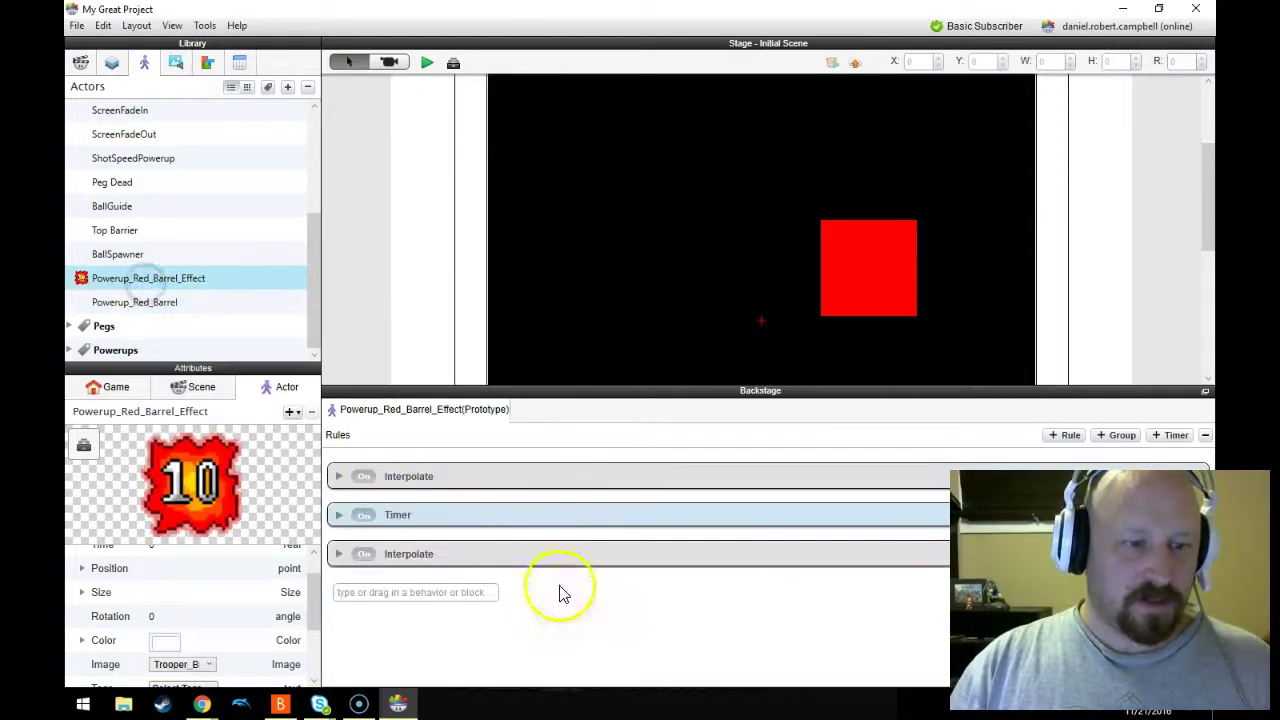
pyautogui.click(368, 563)
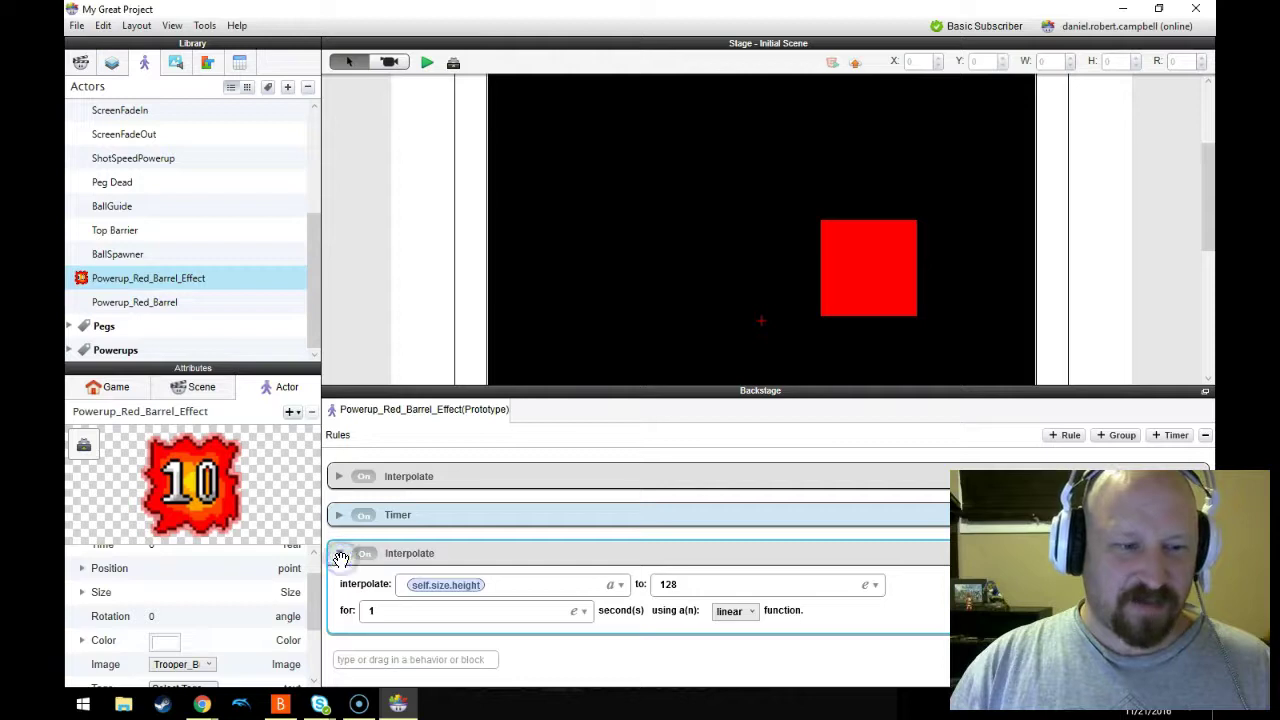
pyautogui.click(343, 557)
pyautogui.click(452, 592)
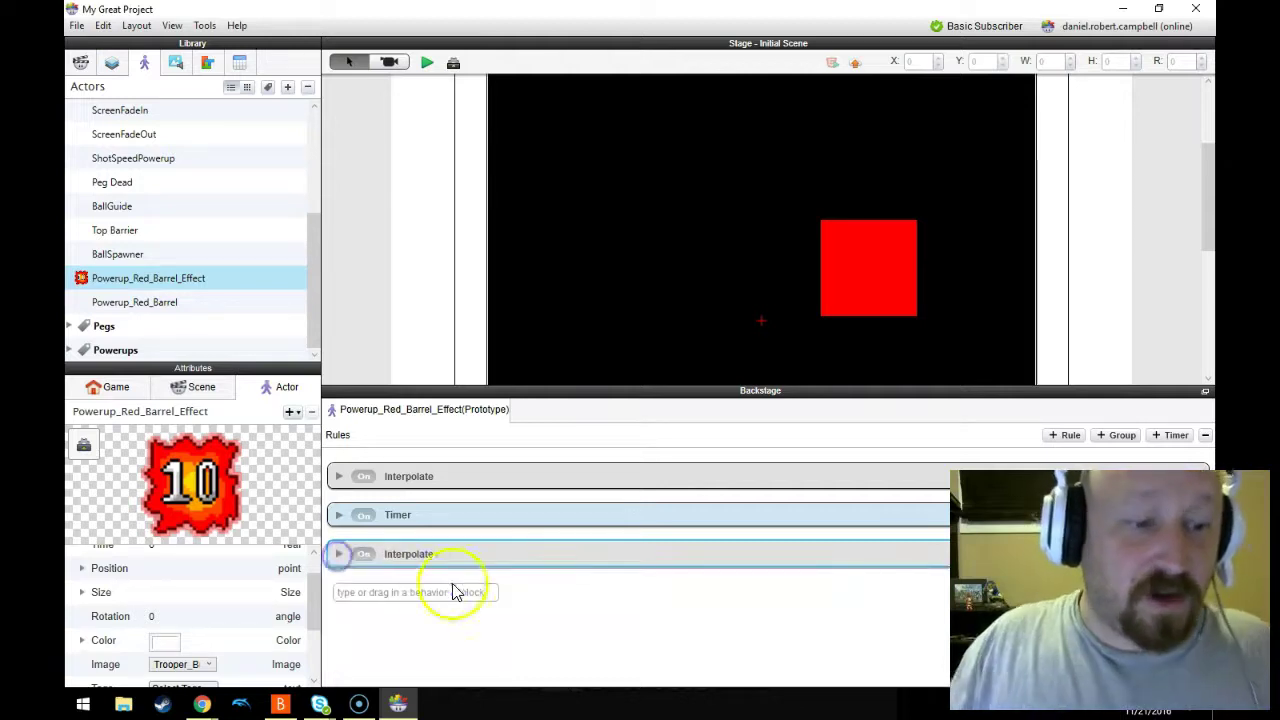
pyautogui.write('timer')
pyautogui.press('Return')
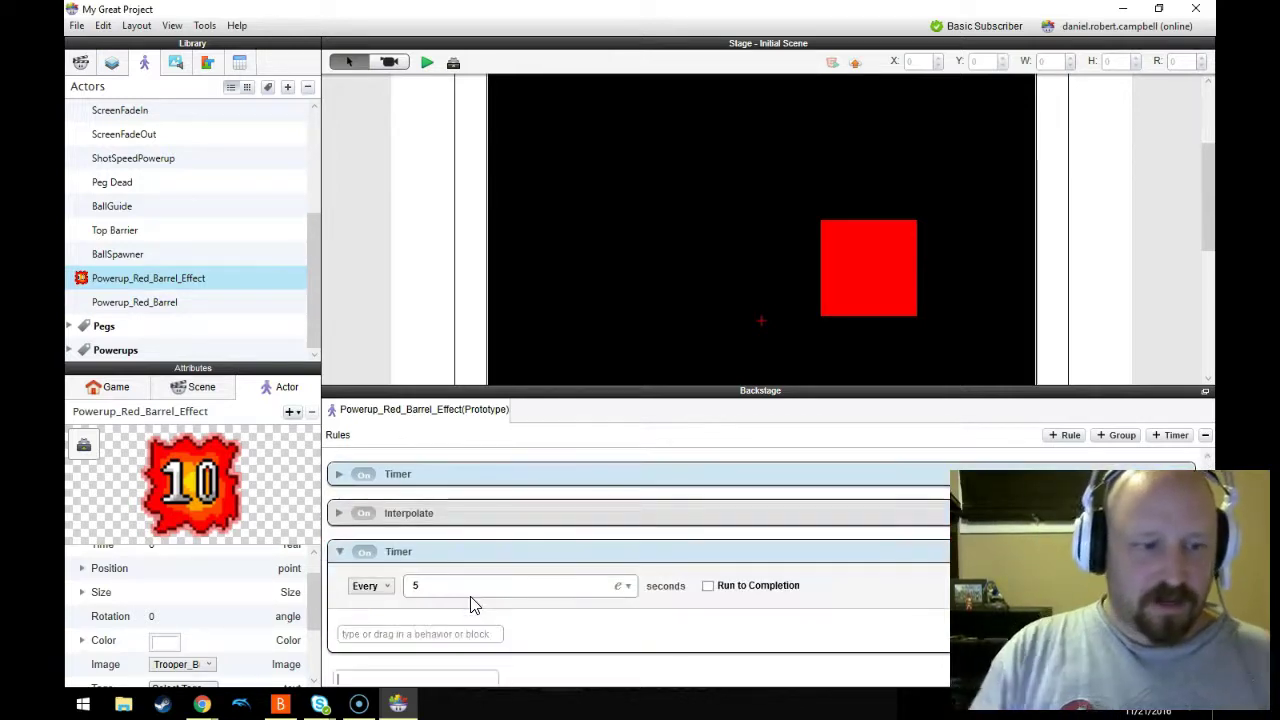
pyautogui.click(378, 594)
pyautogui.click(380, 617)
pyautogui.click(440, 587)
# - Add an Interpolate behavior inside the new 0.5-second timer that takes self.color.alpha to 0 over .5 seconds
pyautogui.click(458, 630)
pyautogui.write('in')
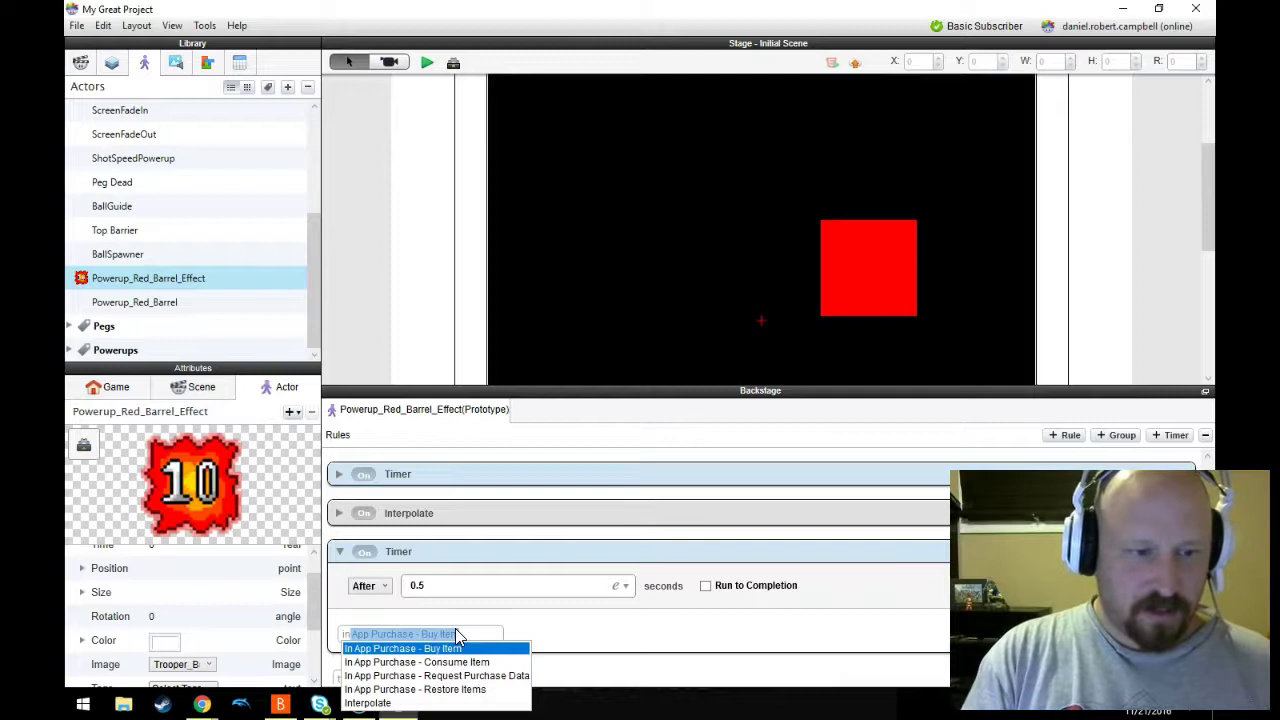
pyautogui.write('t')
pyautogui.press('Return')
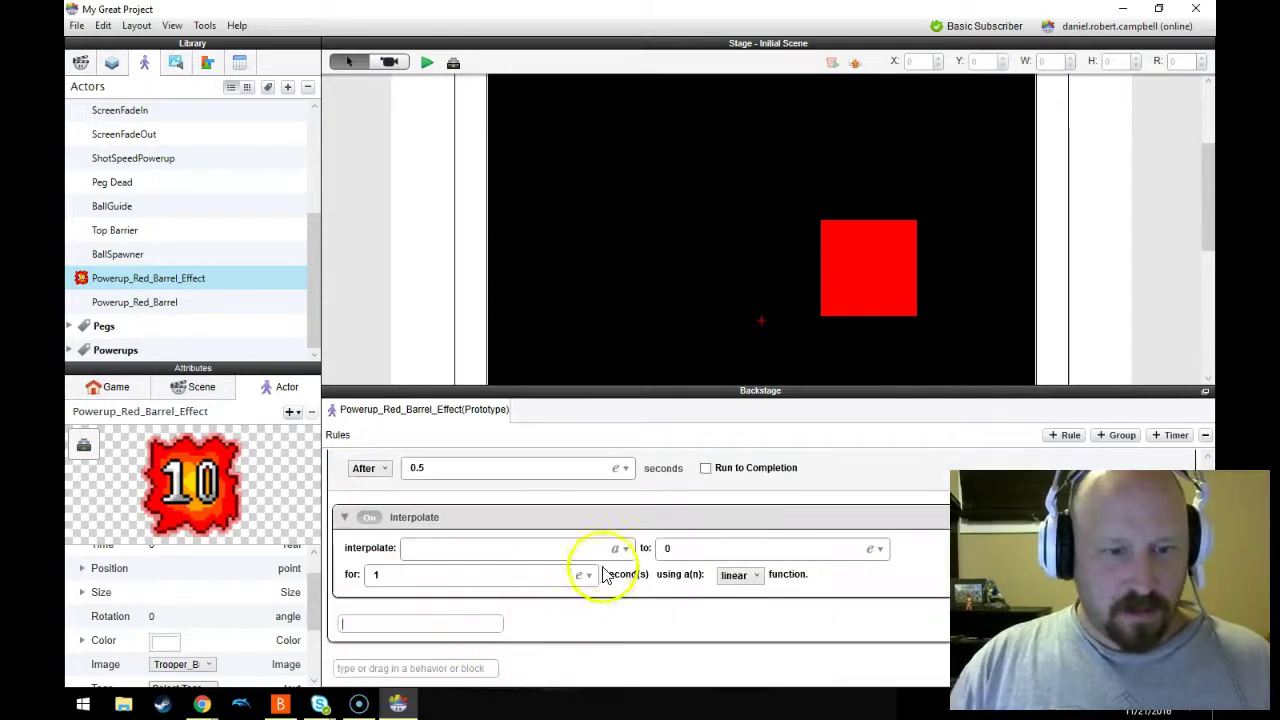
pyautogui.click(614, 549)
pyautogui.click(517, 586)
pyautogui.click(612, 635)
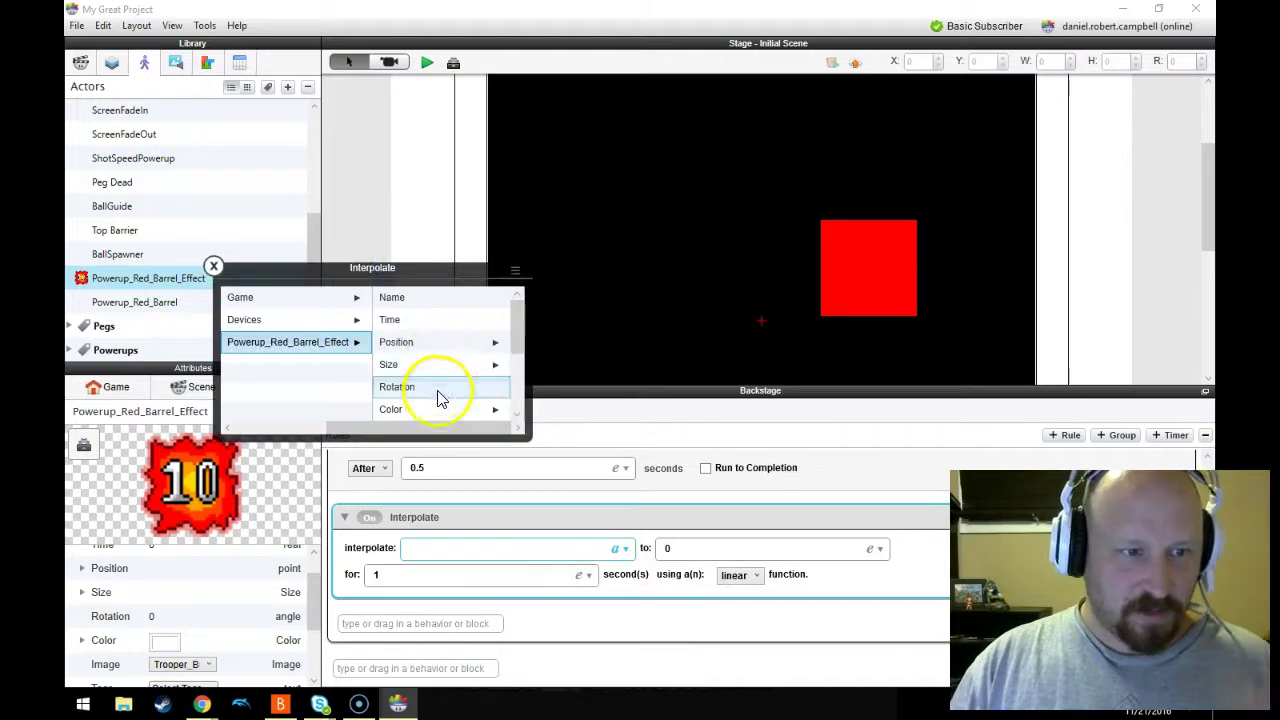
pyautogui.click(445, 409)
pyautogui.click(417, 365)
pyautogui.click(469, 575)
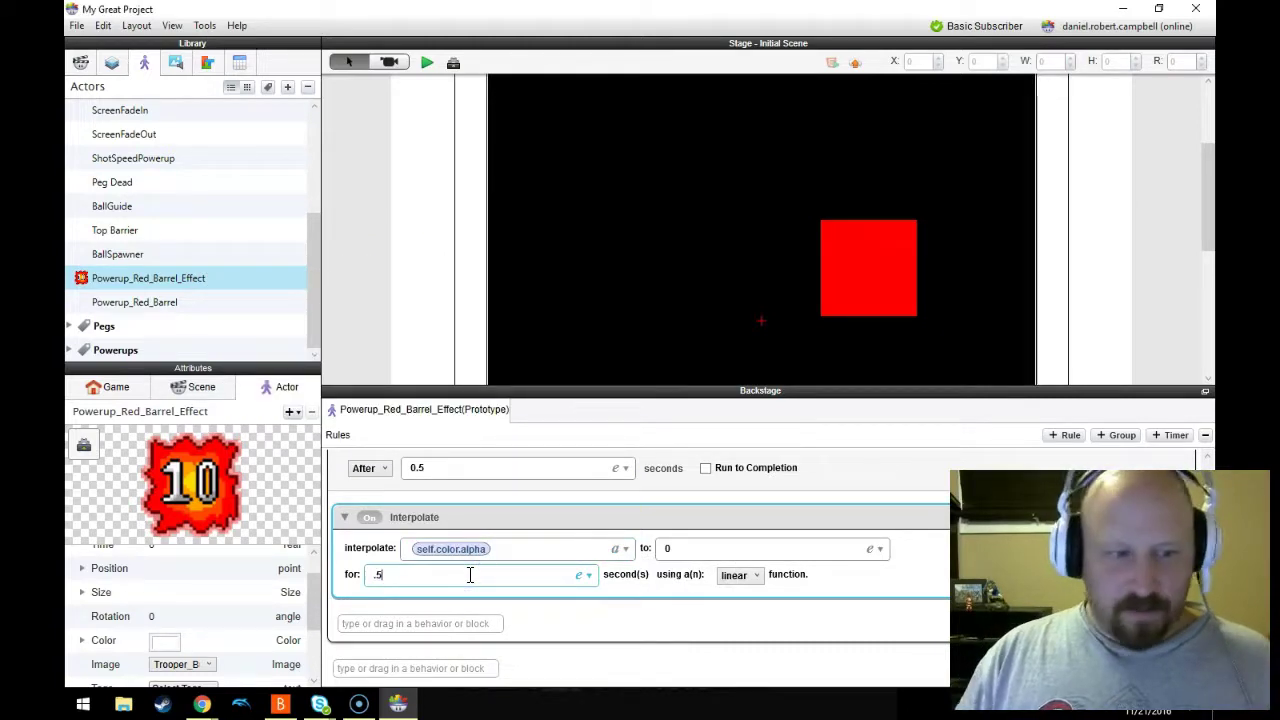
pyautogui.write('.5')
pyautogui.click(669, 651)
# - Reorder the effect's behaviors so both timers sit between the two Interpolate behaviors, and collapse them
pyautogui.scroll(2, 657, 623)
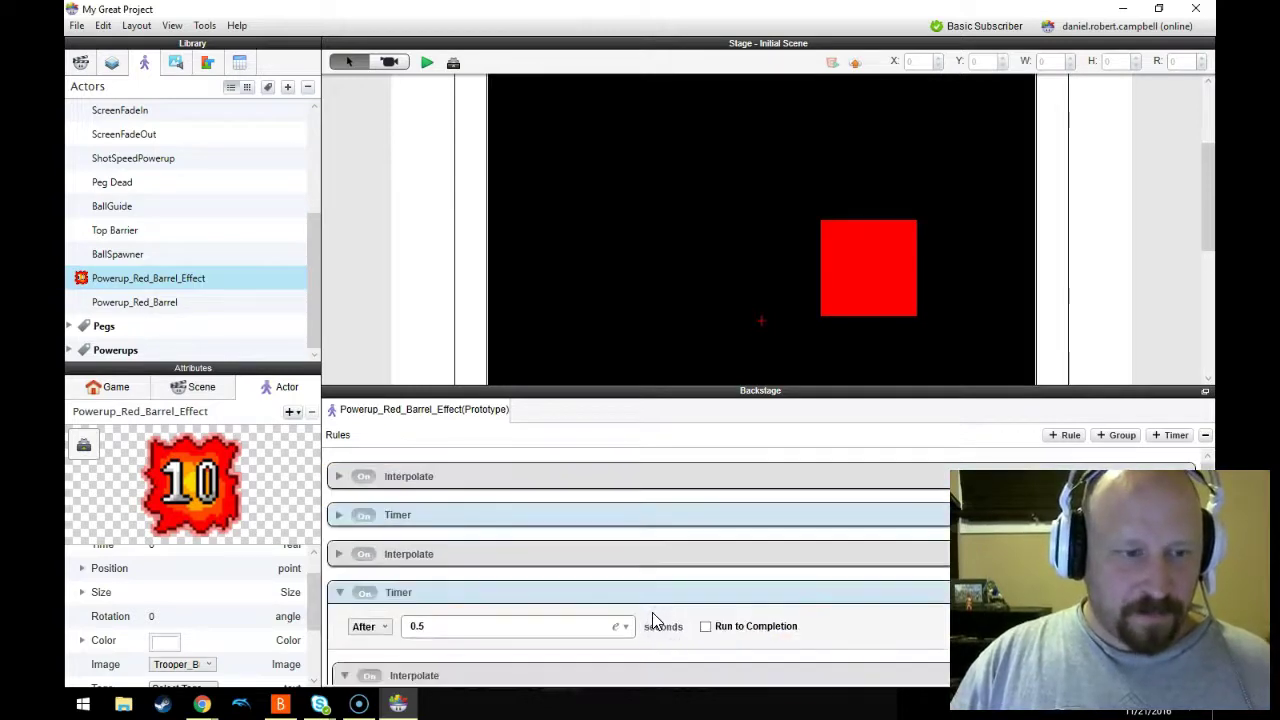
pyautogui.click(405, 558)
pyautogui.moveTo(405, 558); pyautogui.dragTo(343, 591)
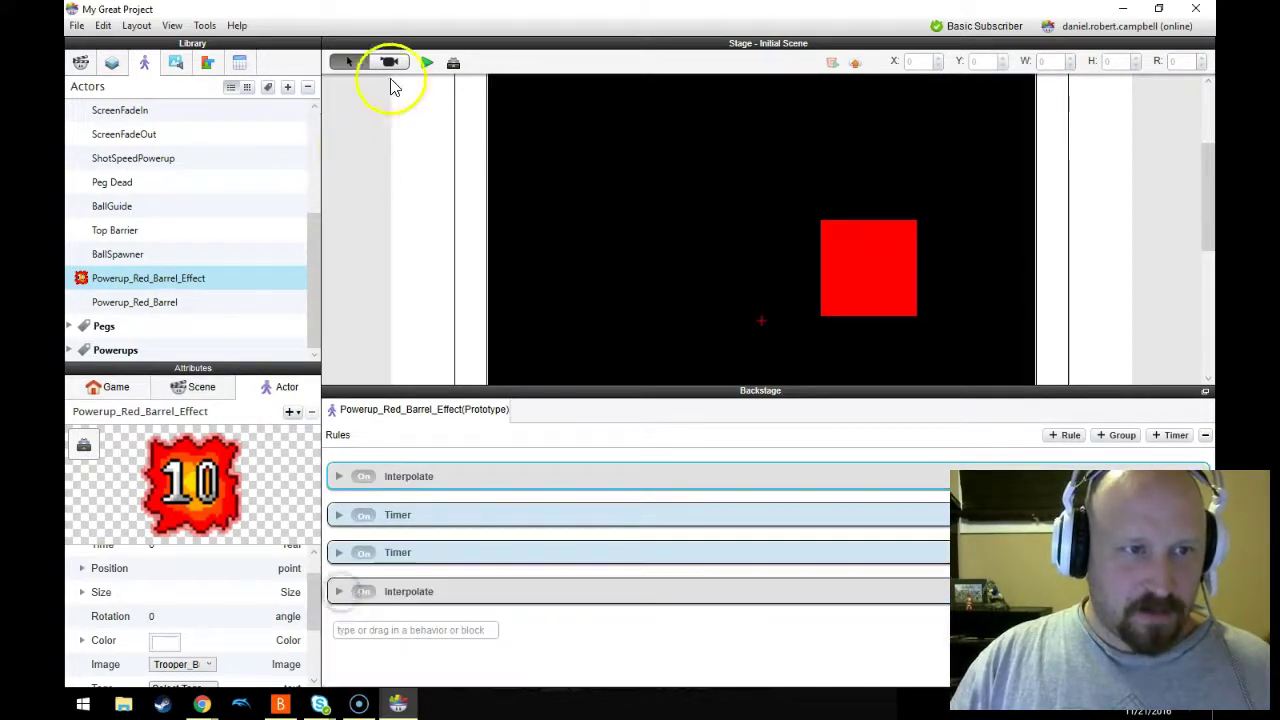
# - Preview the game again to test the explosion's fade-out on the red barrel, and return to the editor
pyautogui.click(427, 63)
pyautogui.click(761, 305)
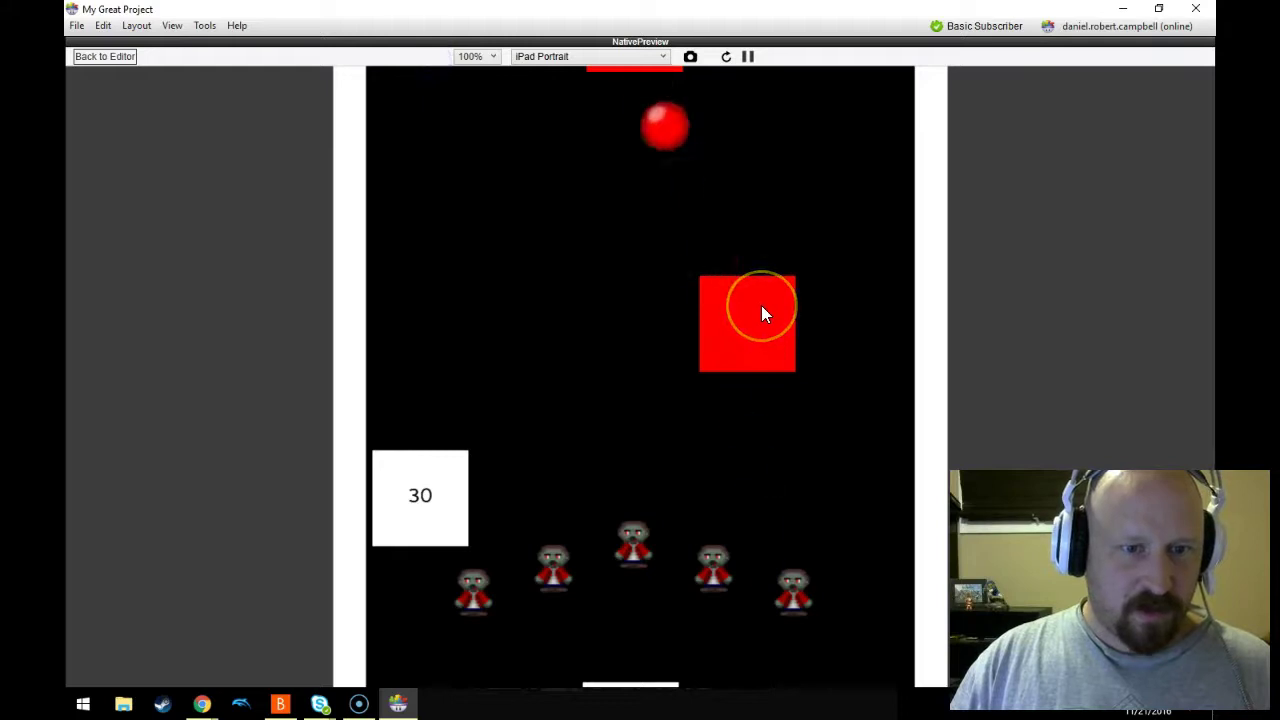
pyautogui.click(464, 278)
pyautogui.click(130, 57)
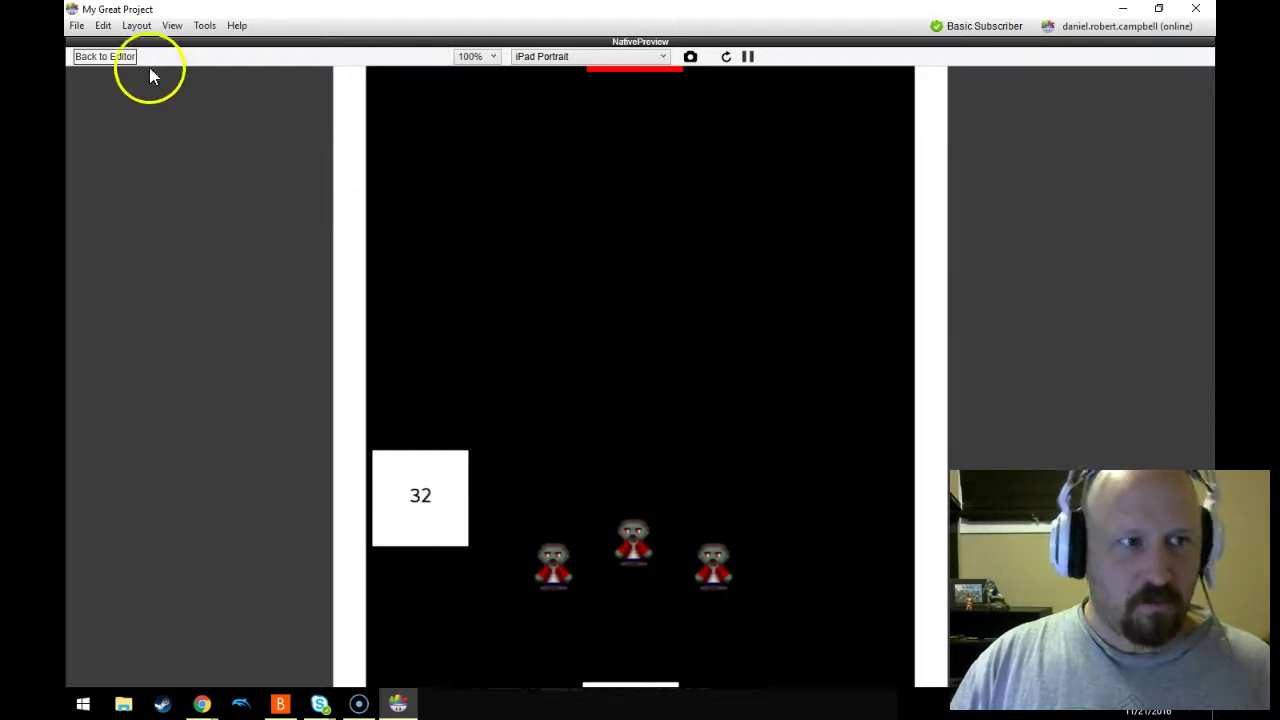
pyautogui.click(350, 241)
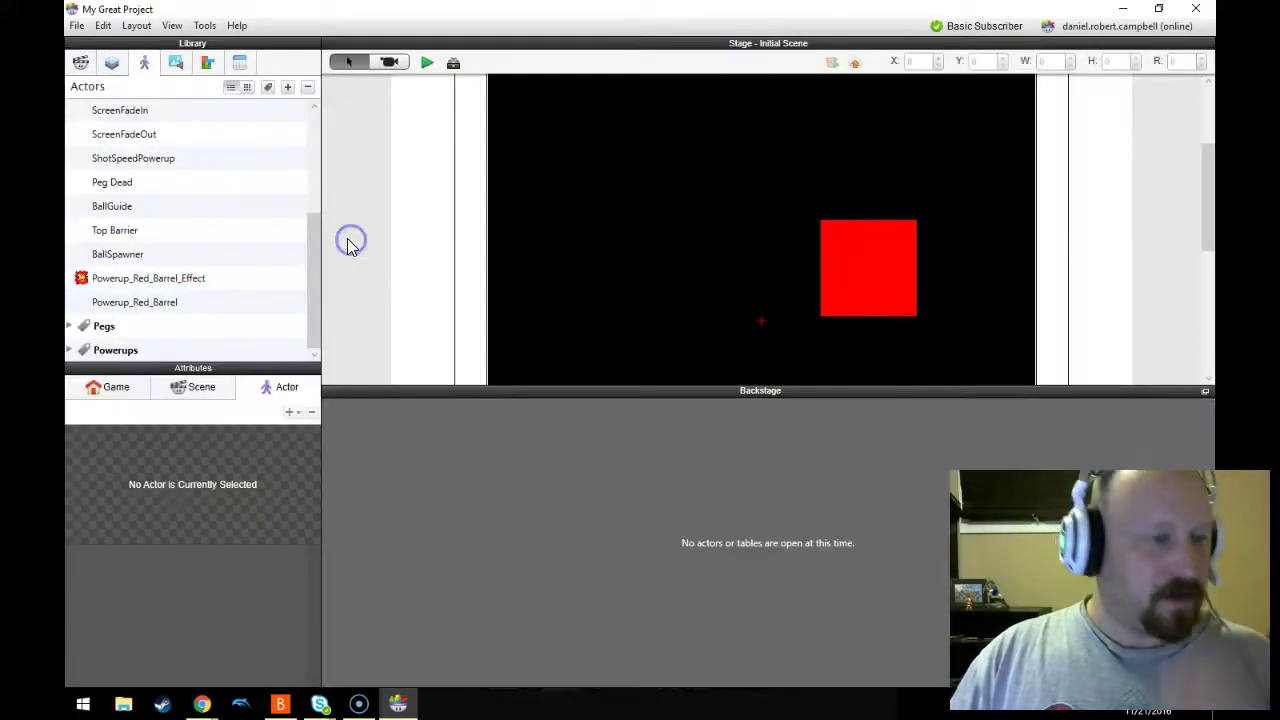
# - Set the Get Hit rule of the Peg prototype to trigger when Any of its conditions is happening
pyautogui.scroll(3, 137, 190)
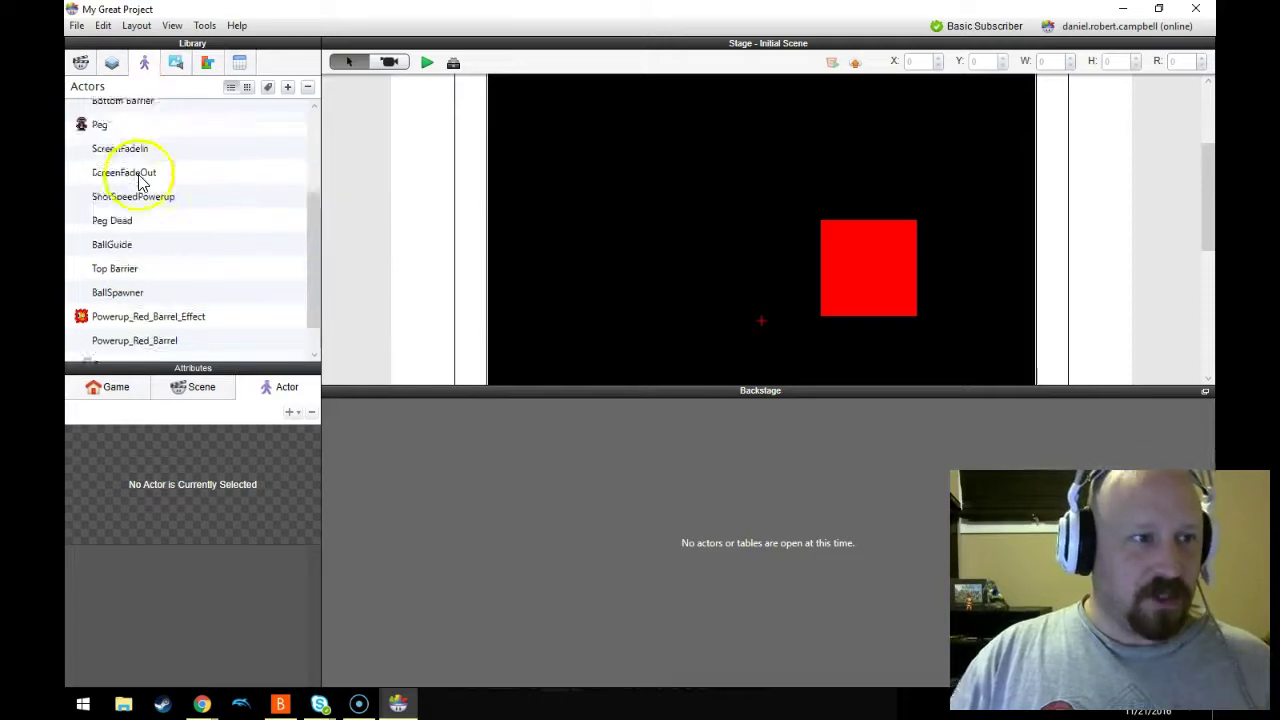
pyautogui.click(108, 280)
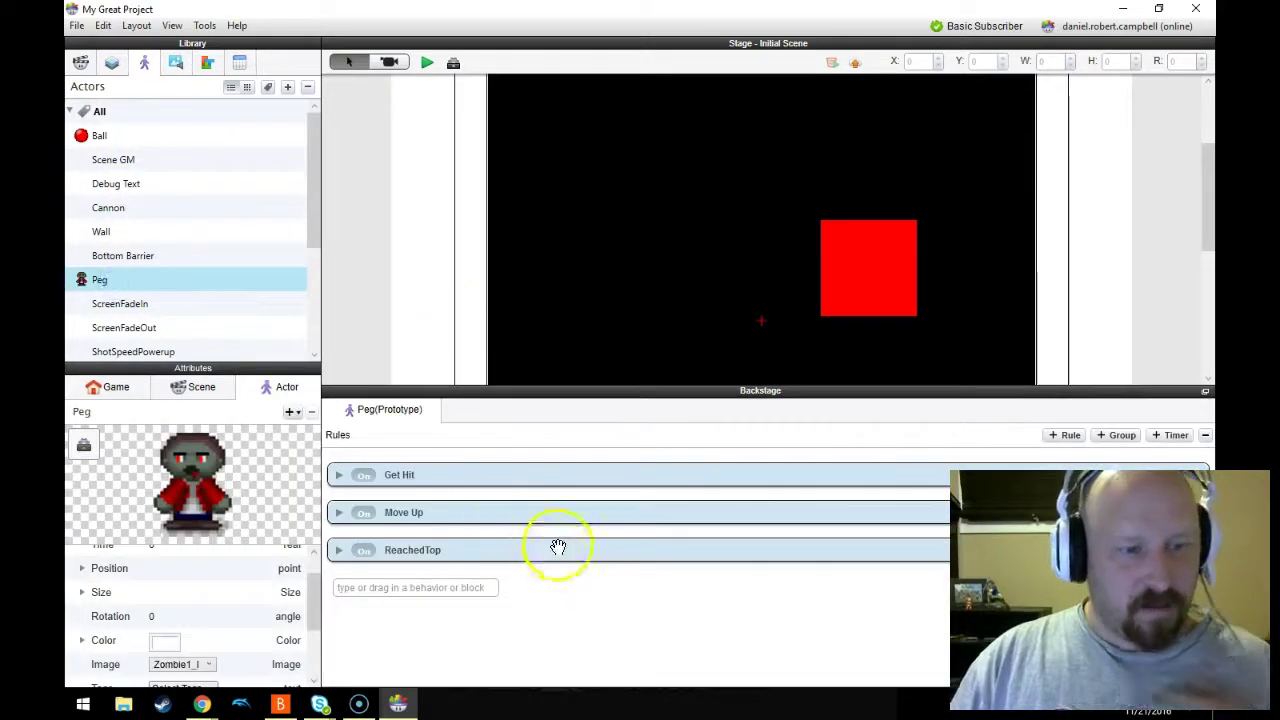
pyautogui.click(338, 476)
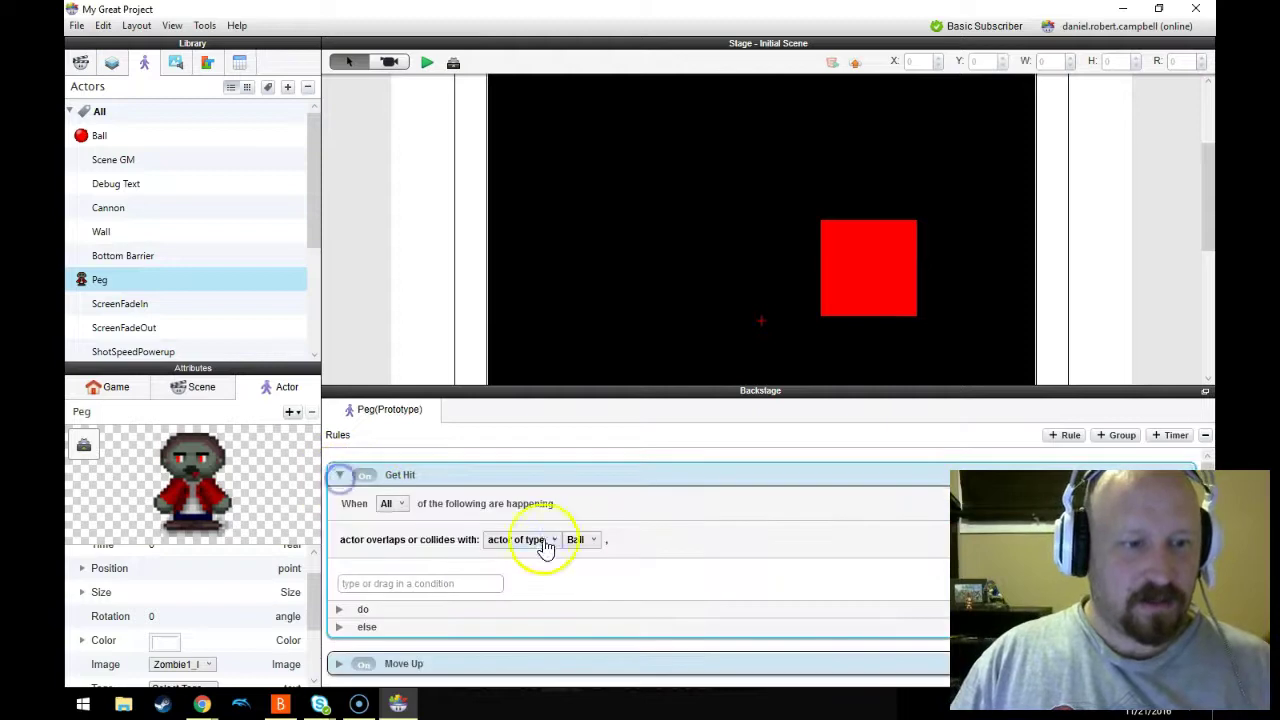
pyautogui.scroll(-2, 545, 545)
pyautogui.click(530, 516)
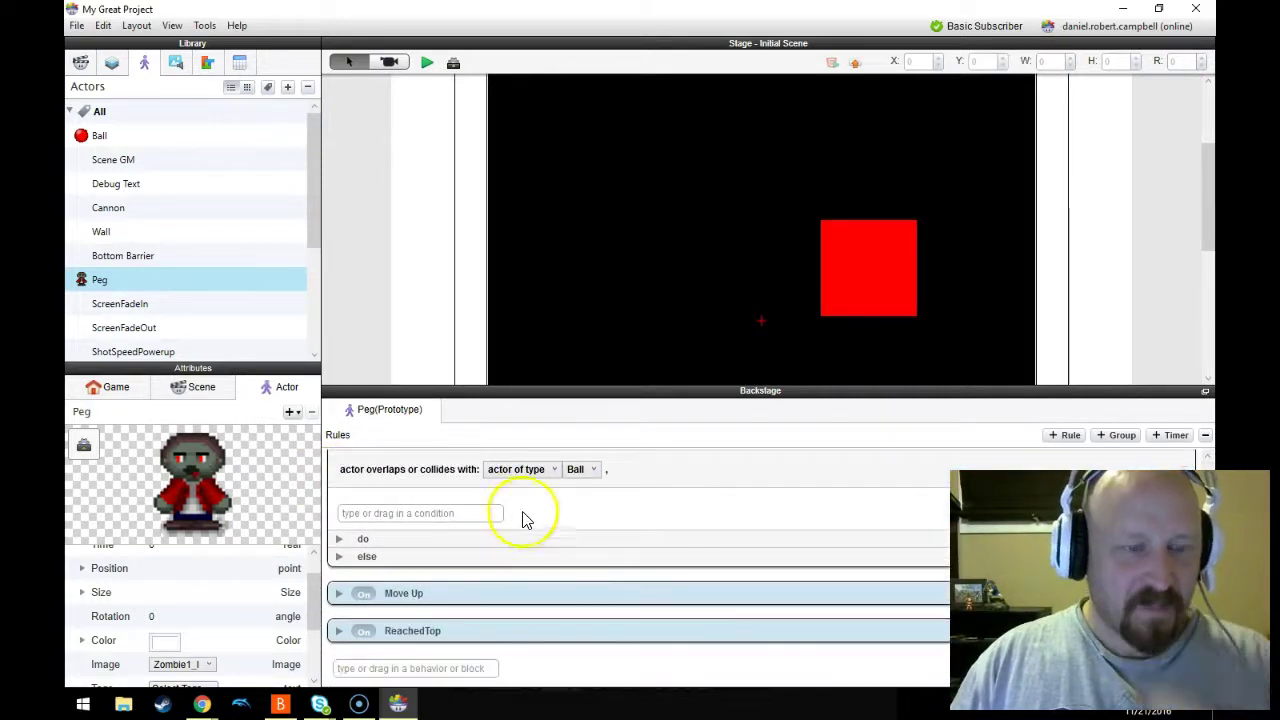
pyautogui.click(466, 581)
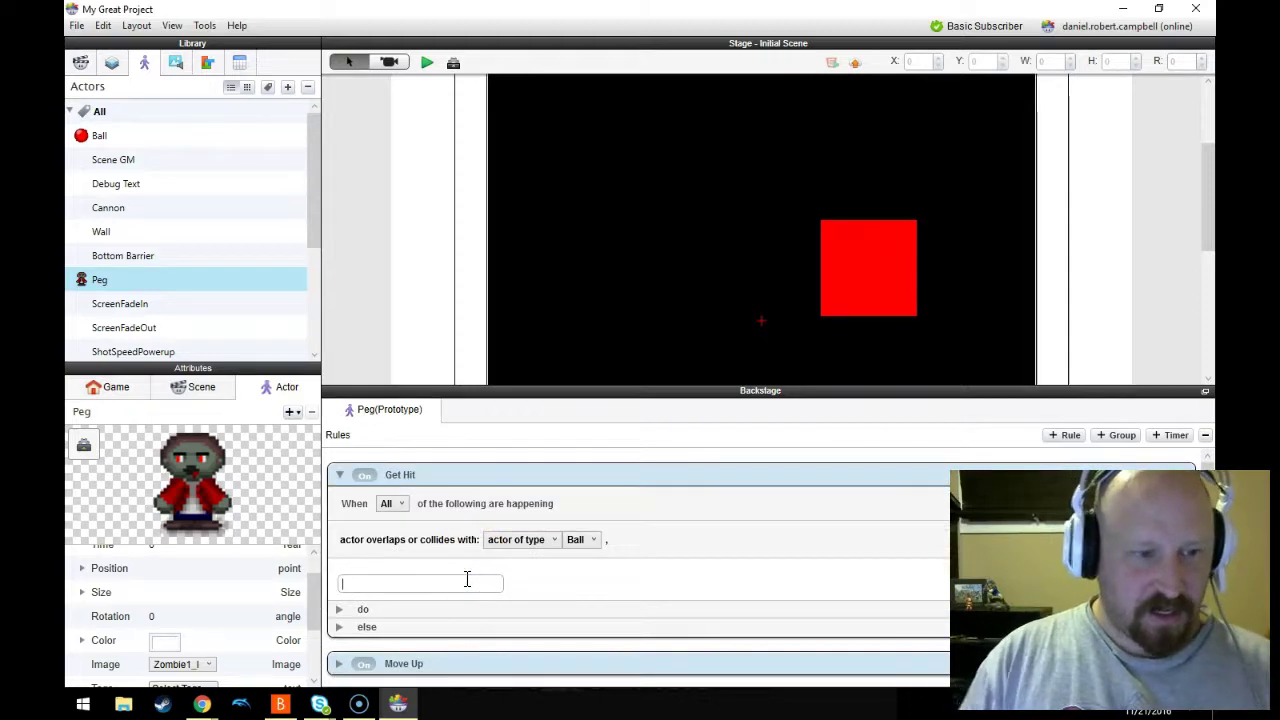
pyautogui.click(397, 504)
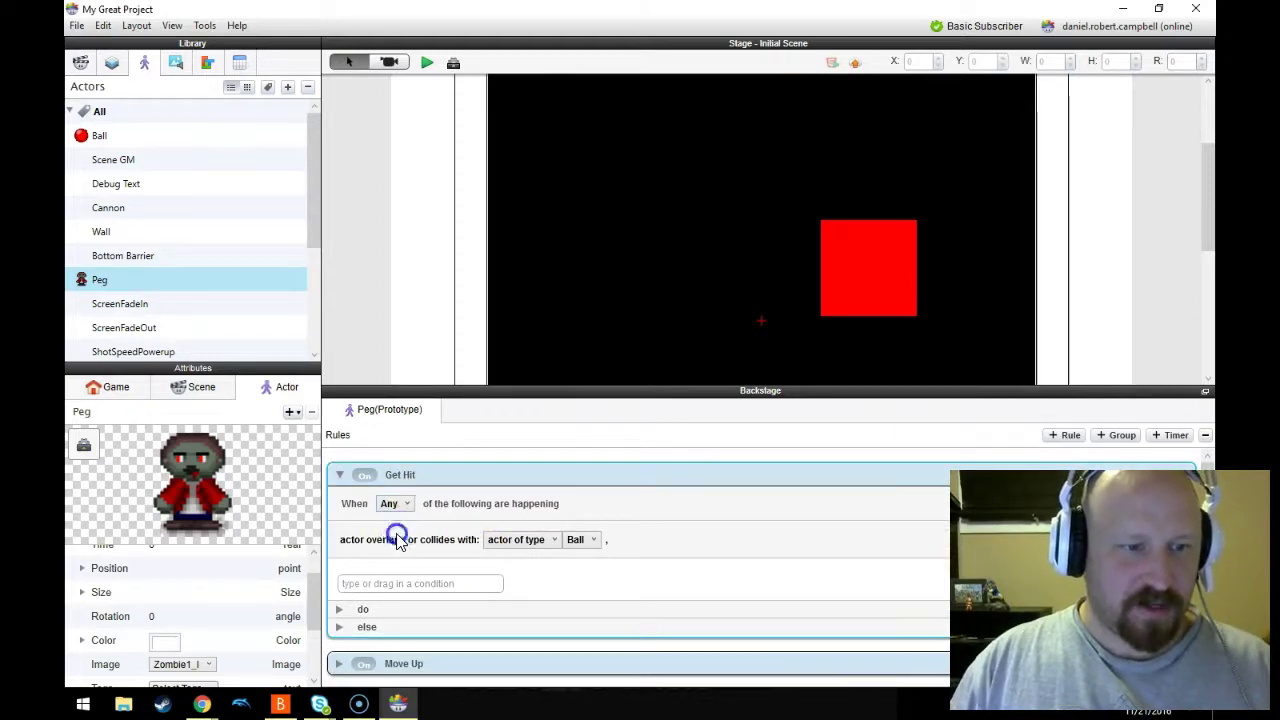
# - Add a condition to the Peg's Get Hit rule that it overlaps or collides with an actor of type Powerup_Red_Barrel_Effect
pyautogui.click(430, 586)
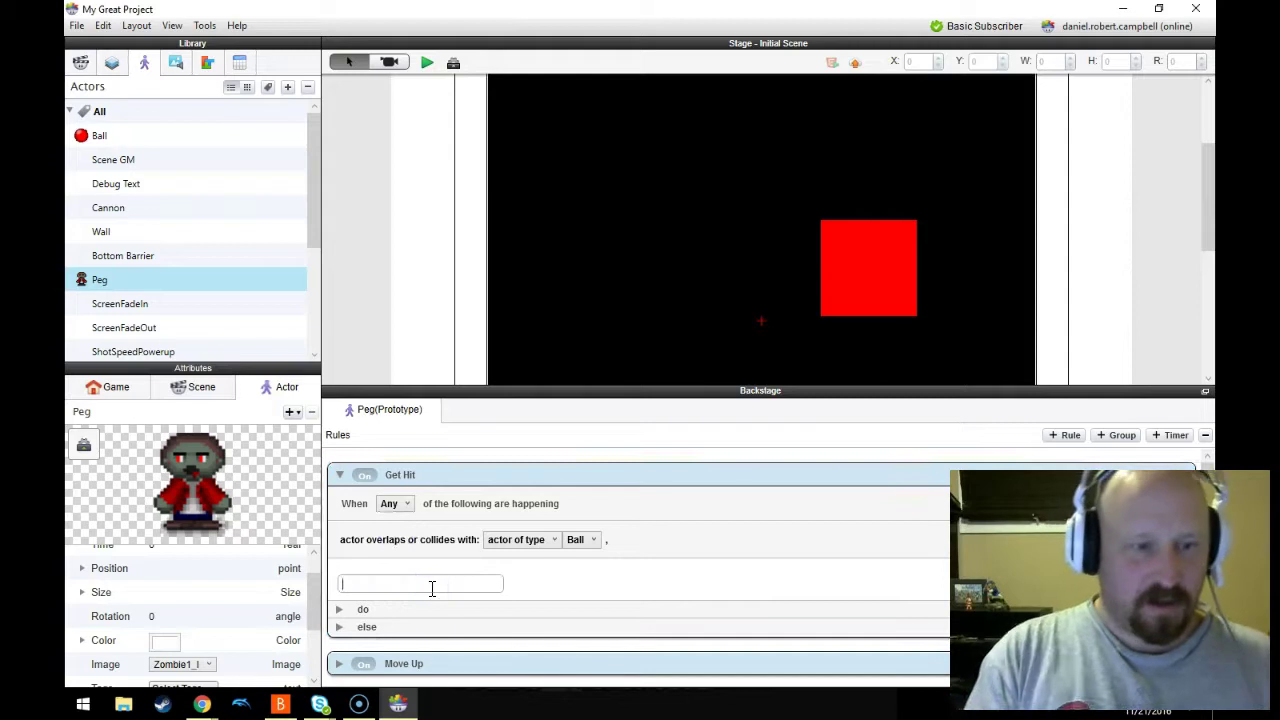
pyautogui.write('collision')
pyautogui.press('Return')
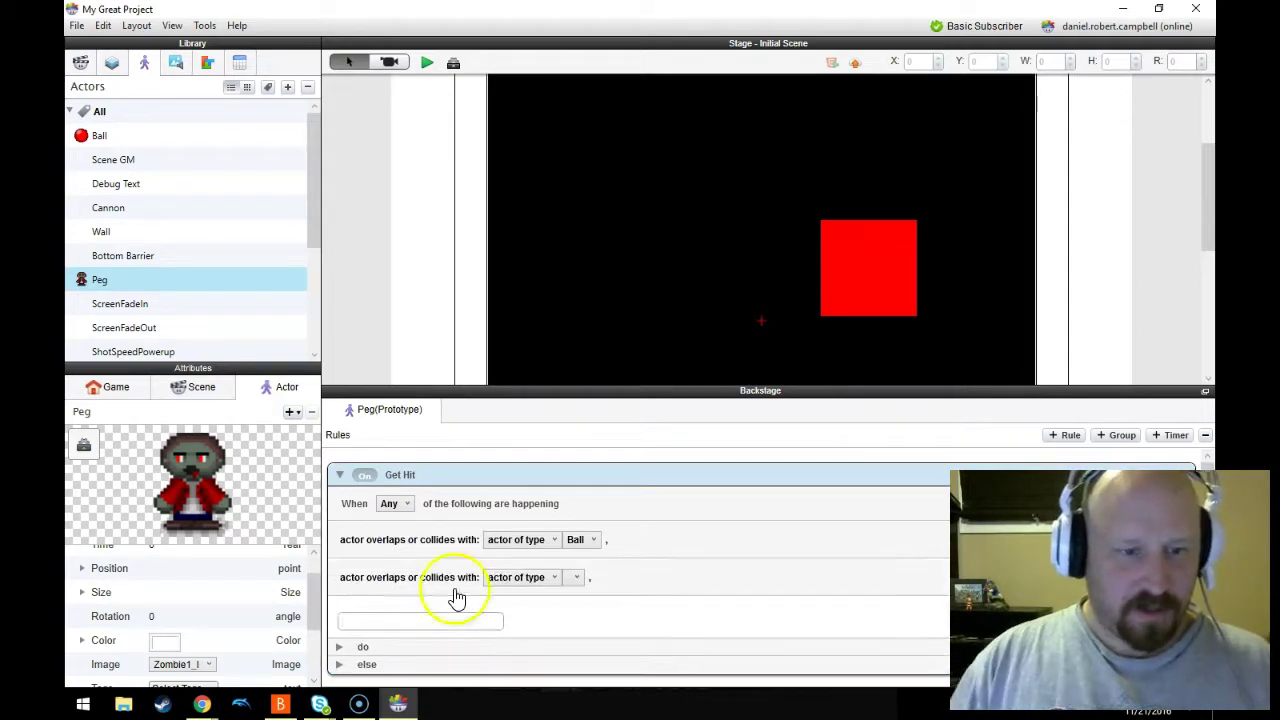
pyautogui.click(578, 578)
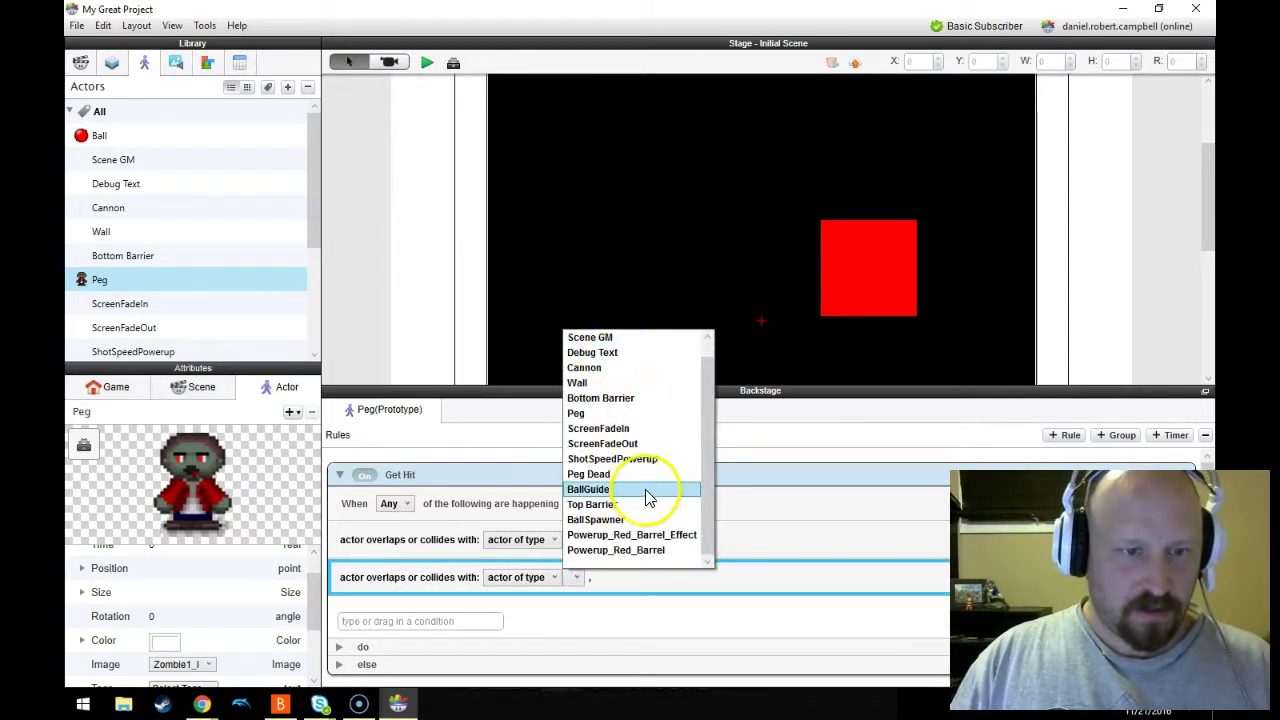
pyautogui.click(640, 535)
pyautogui.click(645, 625)
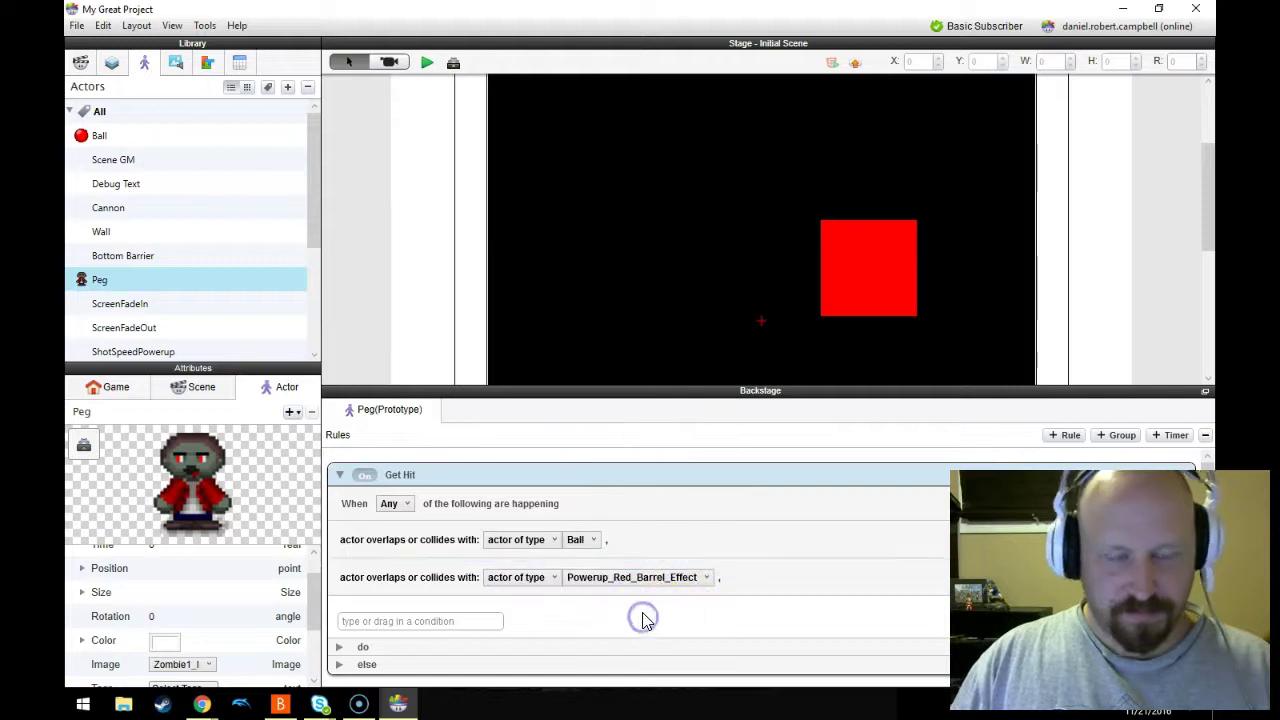
# - Preview the game and shoot the red barrel to test whether its explosion hits the pegs
pyautogui.click(426, 62)
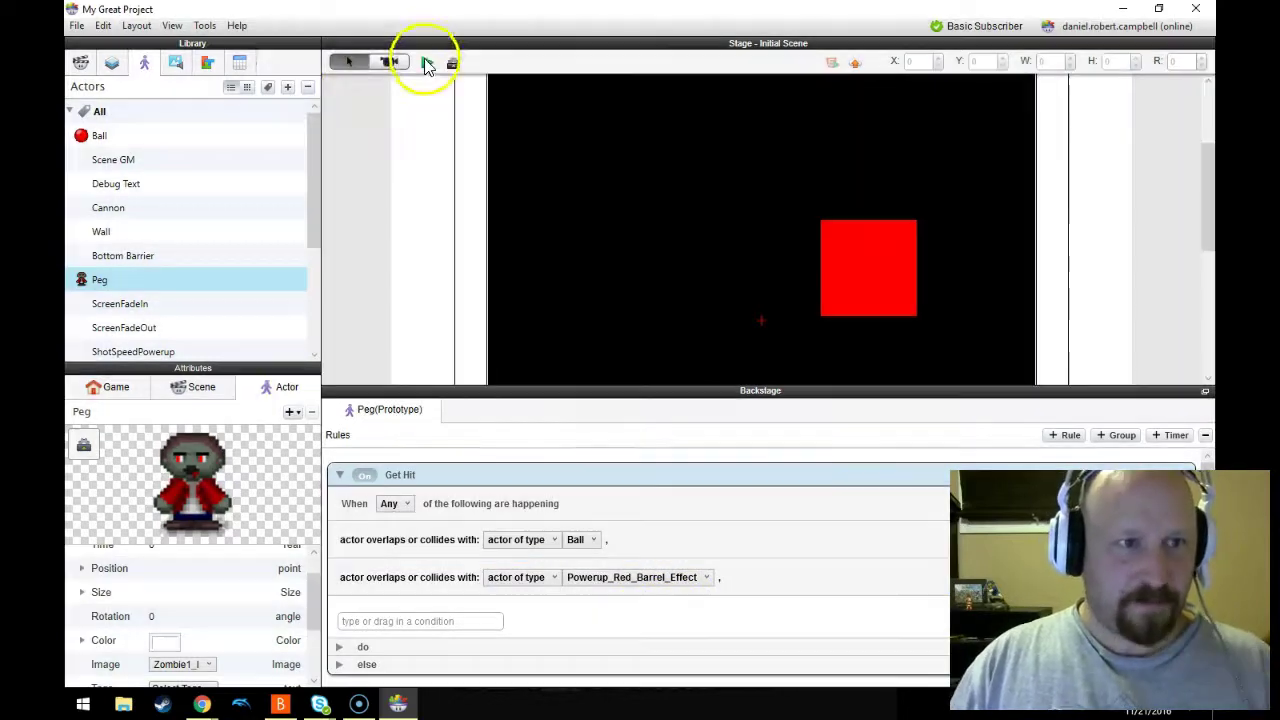
pyautogui.moveTo(762, 380); pyautogui.dragTo(528, 391)
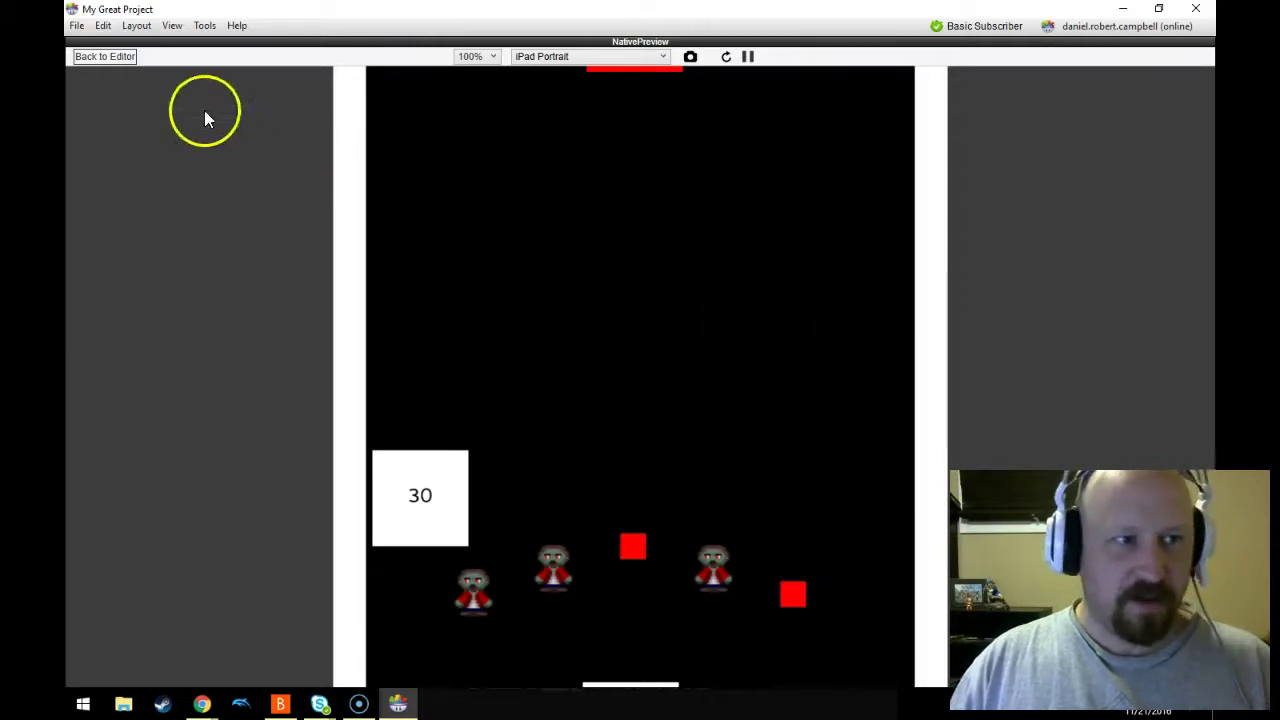
pyautogui.click(118, 57)
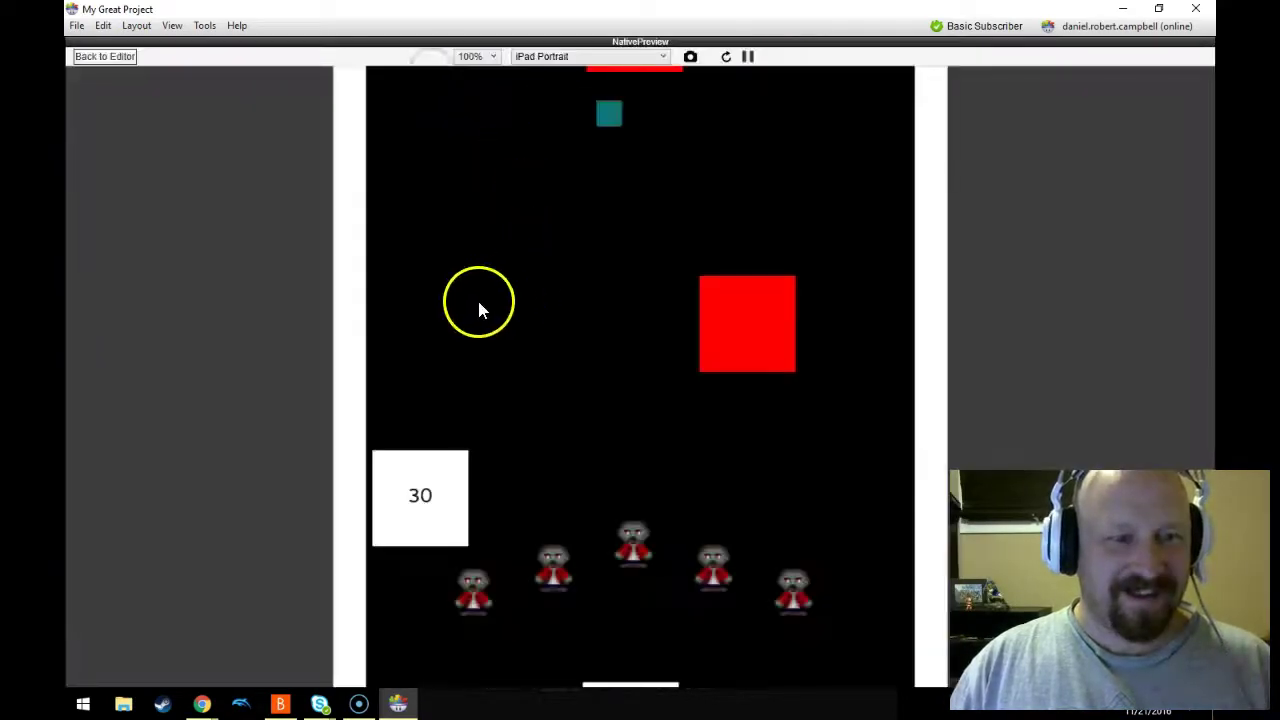
# - Shoot more balls at the red barrel and pegs in the running preview to test the explosion, and return to the editor
pyautogui.moveTo(477, 297)
pyautogui.mouseDown()
pyautogui.moveTo(423, 330)
pyautogui.moveTo(427, 310)
pyautogui.mouseUp()
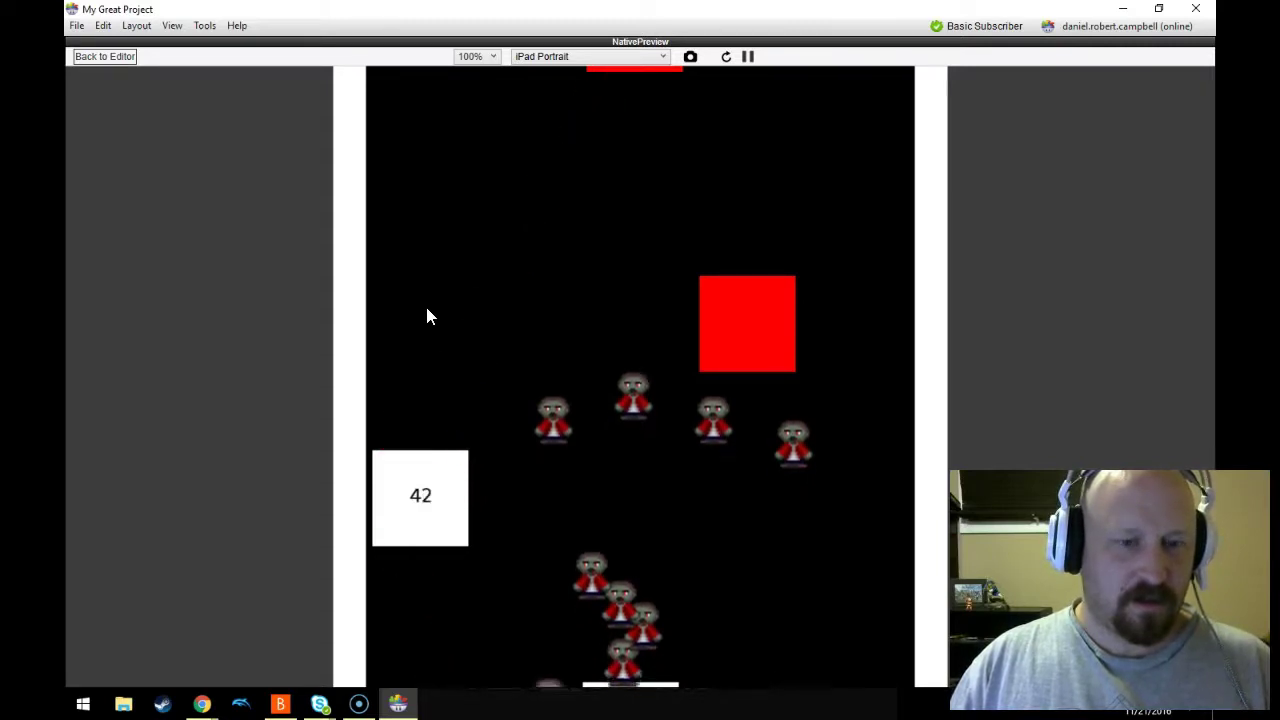
pyautogui.moveTo(759, 307)
pyautogui.mouseDown()
pyautogui.moveTo(802, 310)
pyautogui.moveTo(839, 278)
pyautogui.mouseUp()
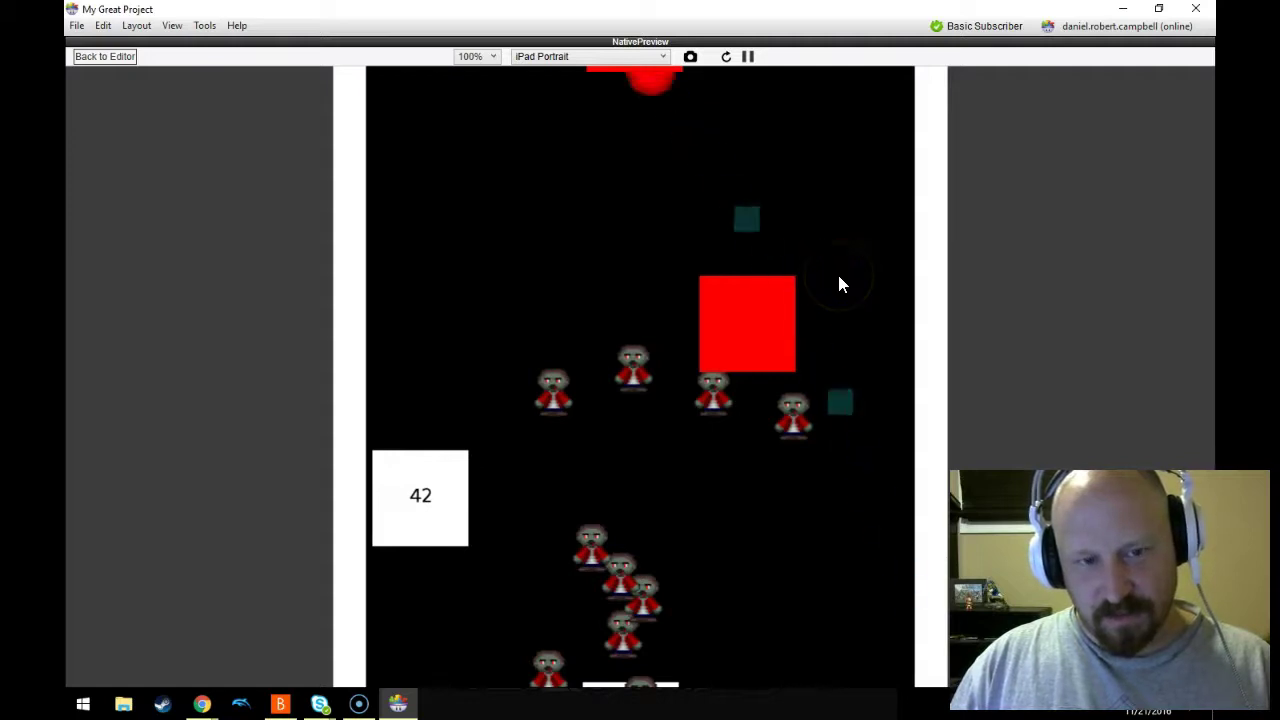
pyautogui.moveTo(720, 276); pyautogui.dragTo(609, 244)
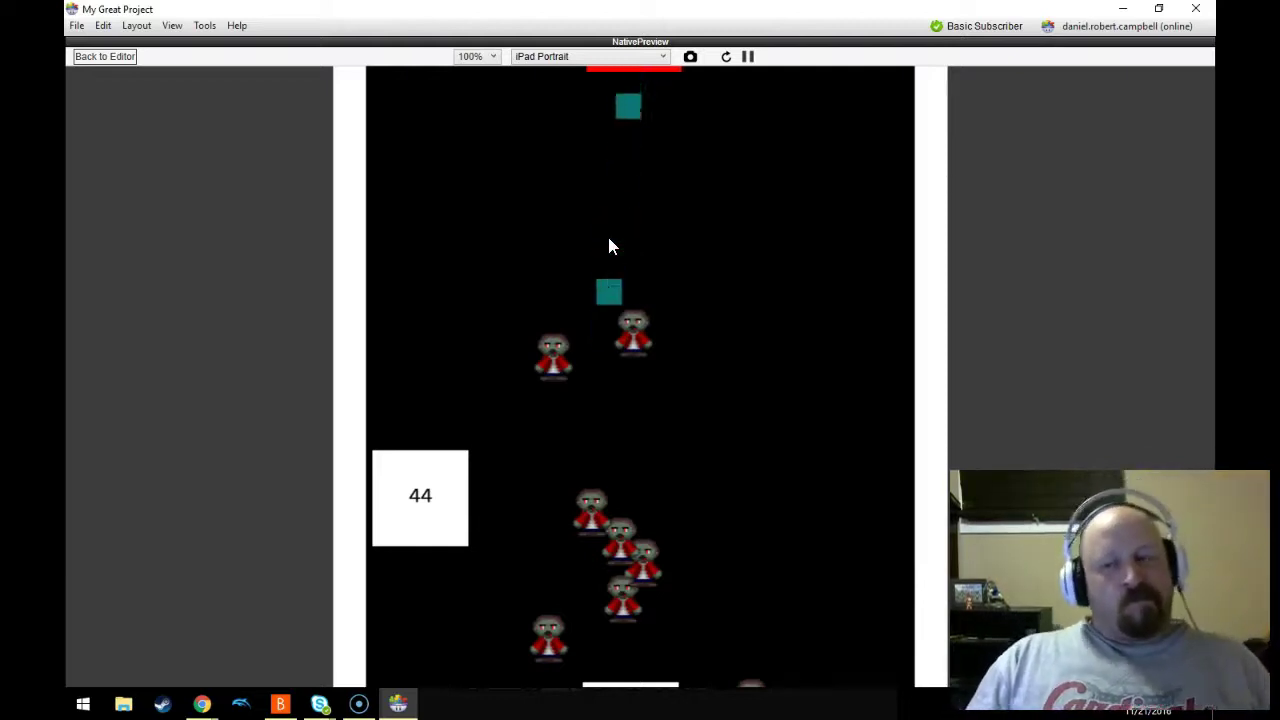
pyautogui.moveTo(609, 245)
pyautogui.mouseDown()
pyautogui.moveTo(166, 29)
pyautogui.moveTo(123, 57)
pyautogui.moveTo(729, 51)
pyautogui.moveTo(683, 251)
pyautogui.moveTo(723, 64)
pyautogui.moveTo(216, 79)
pyautogui.mouseUp()
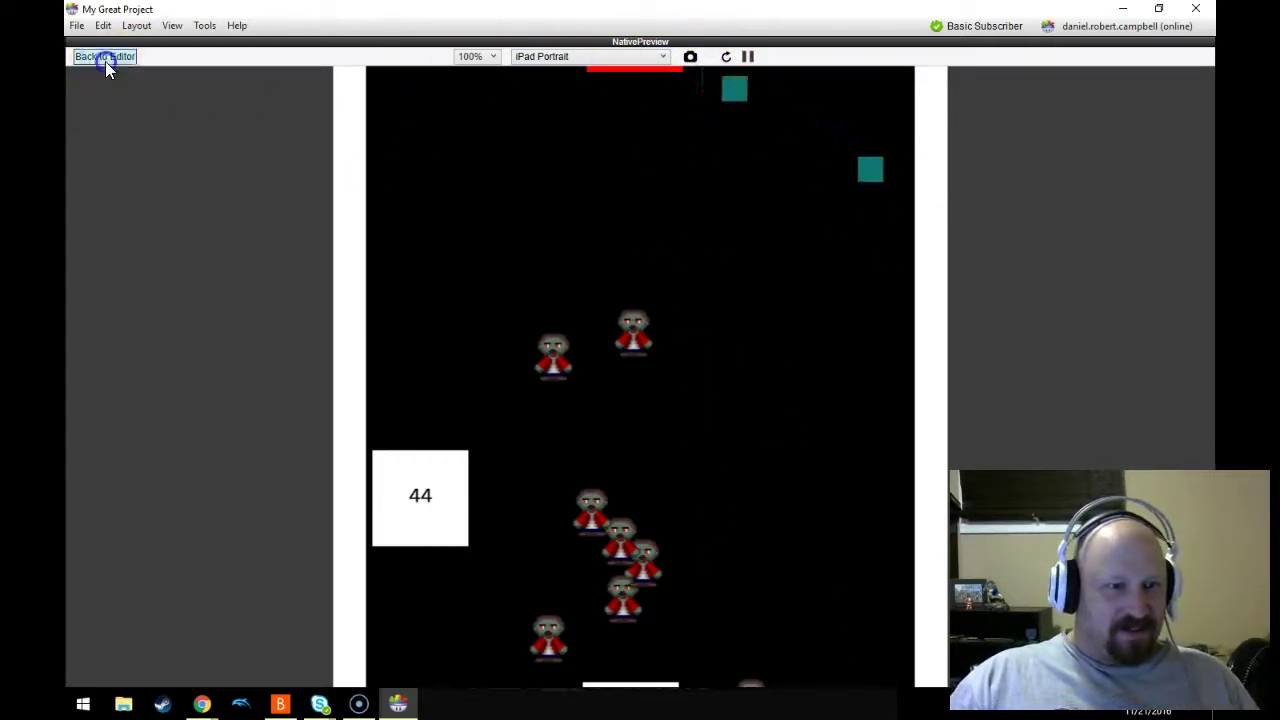
pyautogui.click(105, 58)
# - Add two copies of the Peg near the red barrel, placing one over its lower-right corner at about X 571, Y 524
pyautogui.click(835, 285)
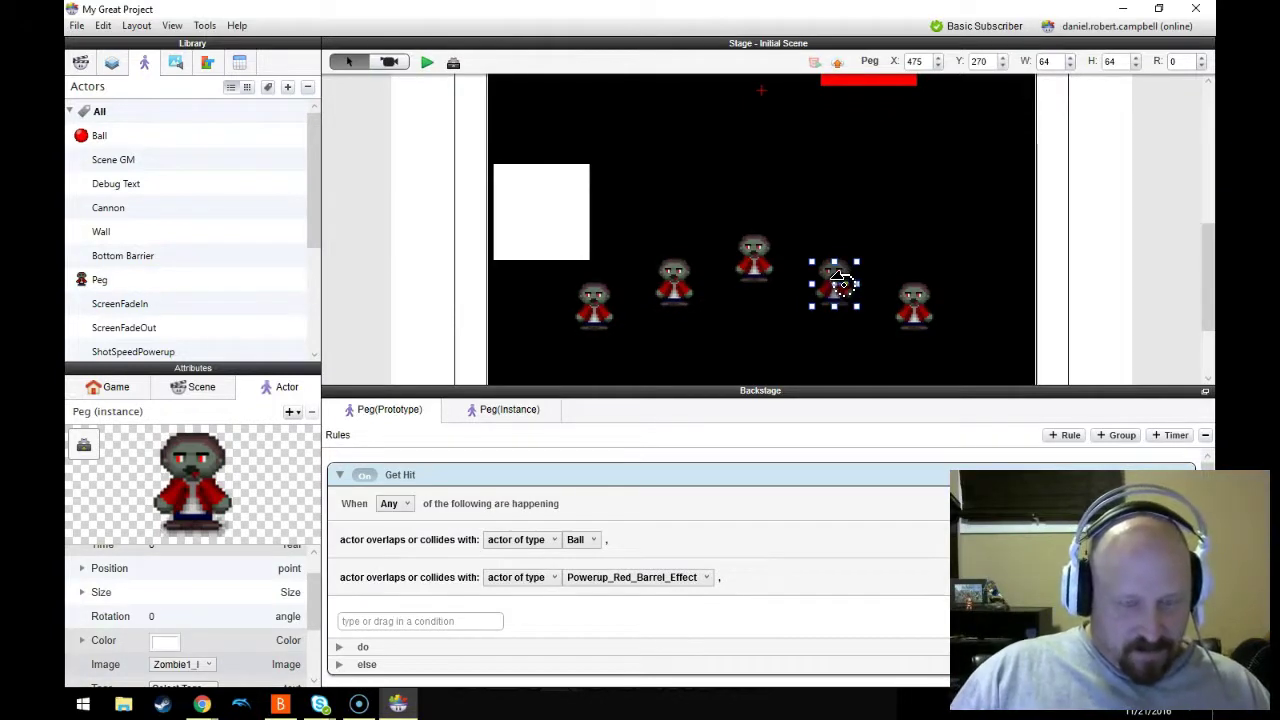
pyautogui.click(836, 281)
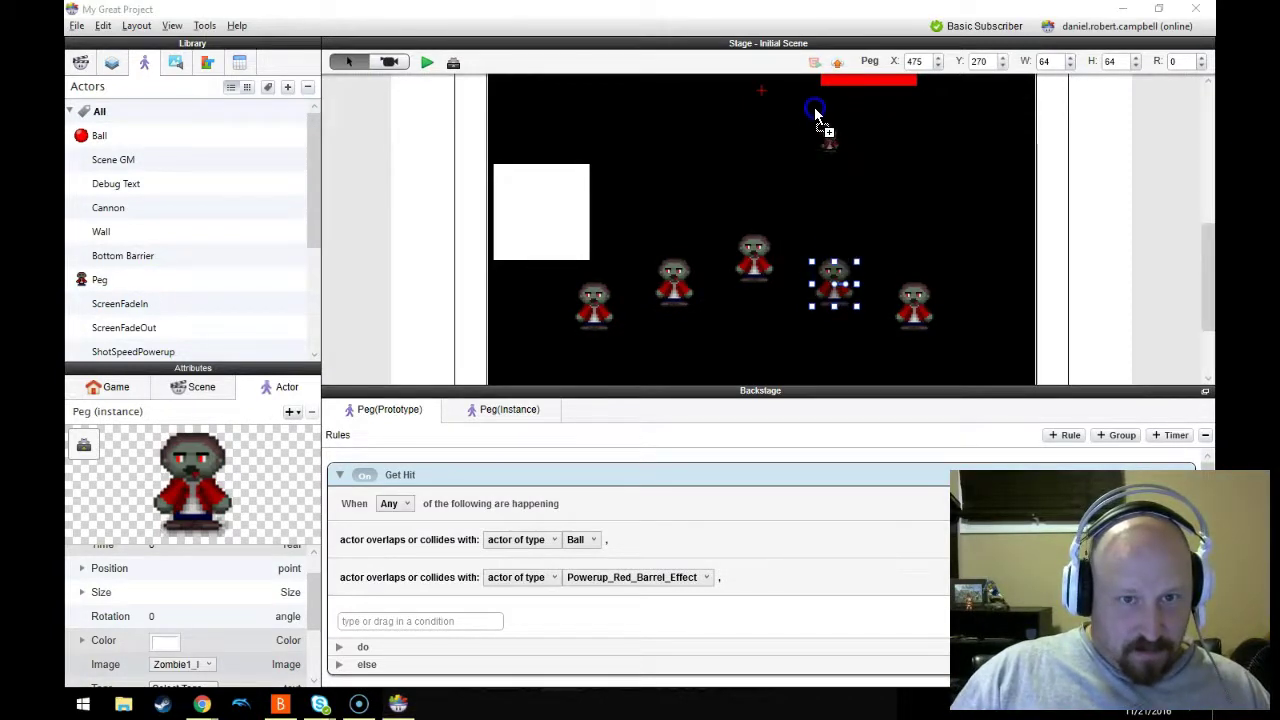
pyautogui.moveTo(814, 107); pyautogui.dragTo(814, 112)
pyautogui.scroll(2, 875, 150)
pyautogui.scroll(-2, 903, 258)
pyautogui.click(912, 296)
pyautogui.moveTo(912, 298); pyautogui.dragTo(902, 128)
pyautogui.scroll(3, 914, 150)
pyautogui.click(906, 280)
pyautogui.moveTo(893, 300); pyautogui.dragTo(905, 222)
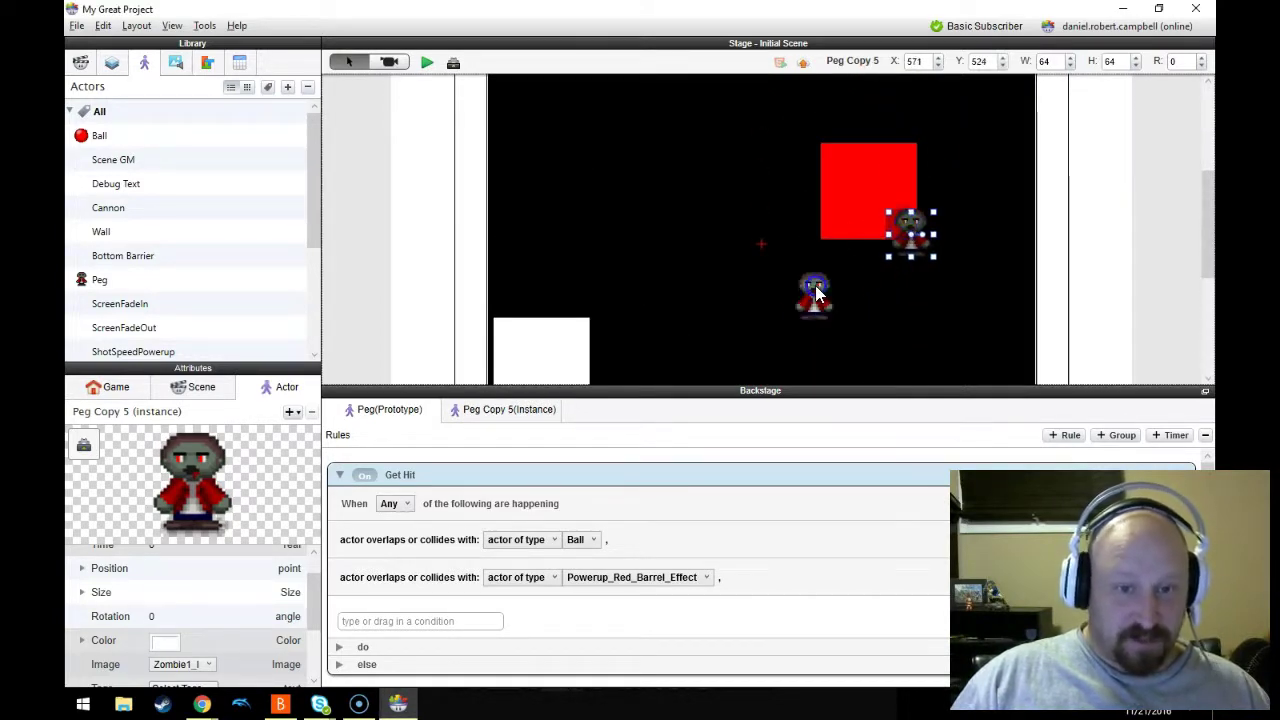
# - Move the other peg copy to the barrel's lower-left corner and add two more copies at its upper-right corner and bottom edge
pyautogui.click(814, 292)
pyautogui.scroll(-1, 851, 303)
pyautogui.scroll(1, 851, 303)
pyautogui.click(906, 256)
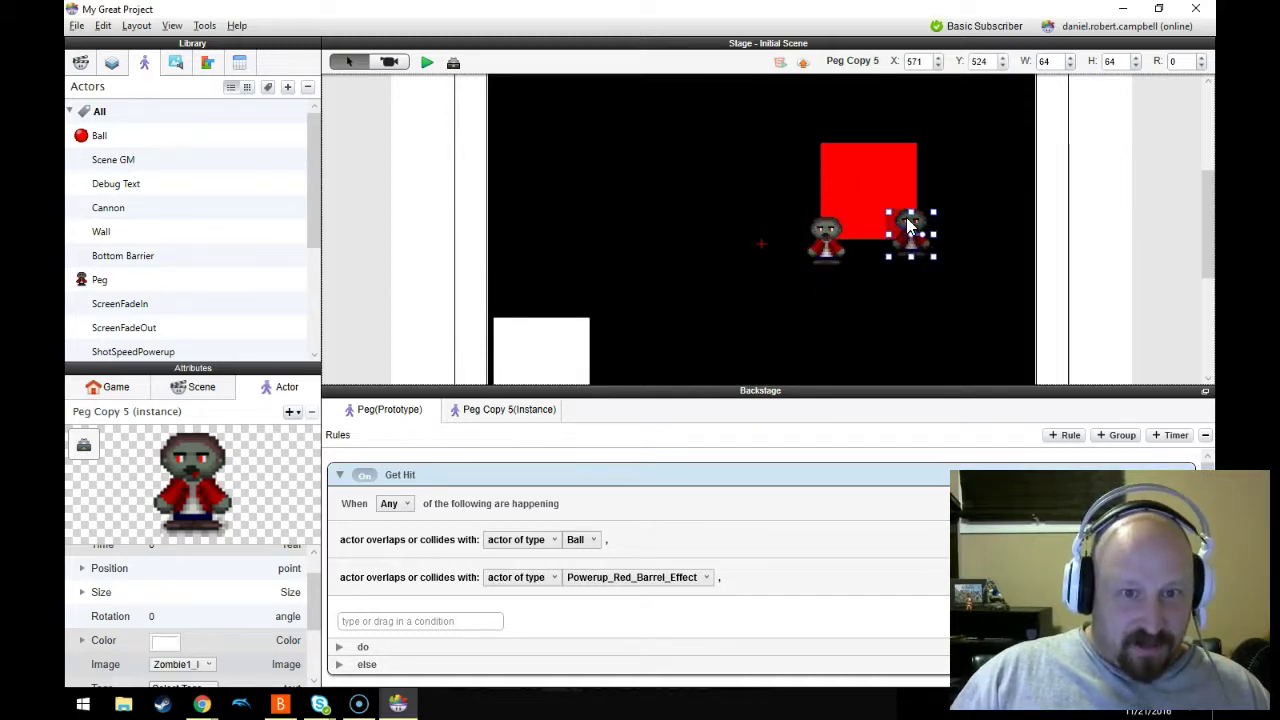
pyautogui.hotkey('ctrl', 'v')
pyautogui.click(824, 224)
pyautogui.moveTo(803, 130); pyautogui.dragTo(883, 253)
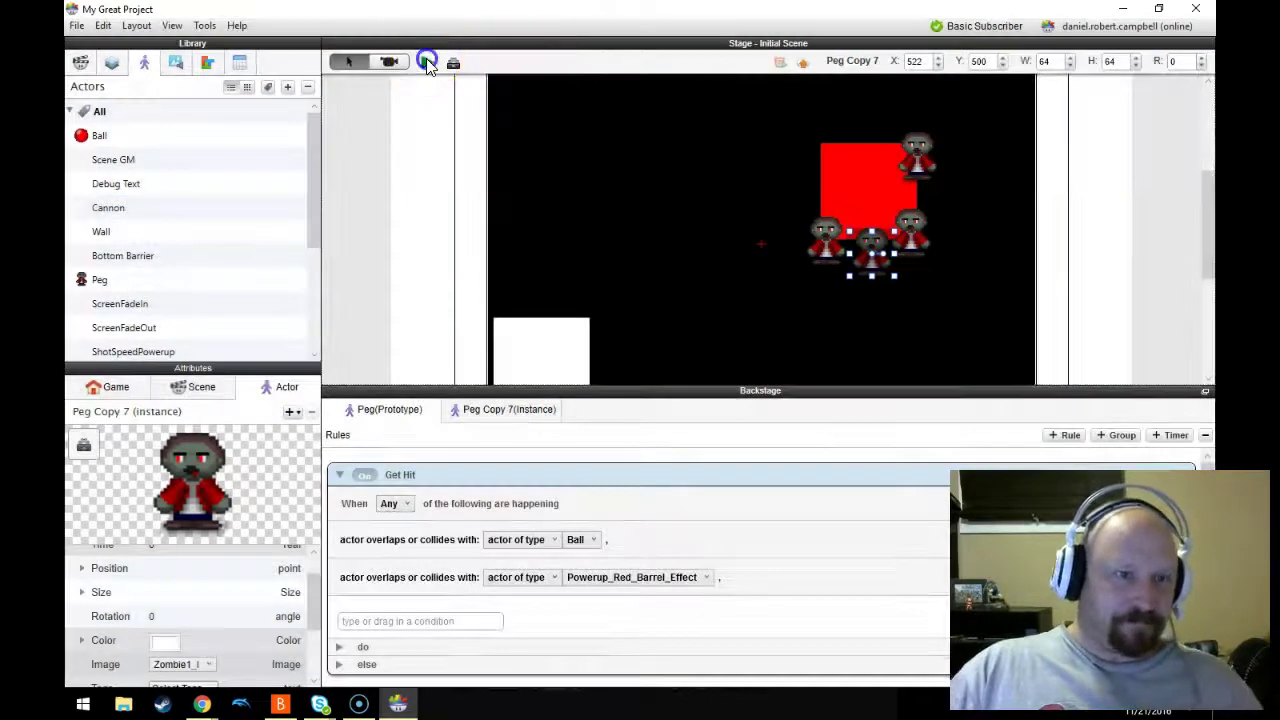
# - Preview the game to test the barrel's explosion on the surrounding pegs, and return to the editor
pyautogui.click(426, 62)
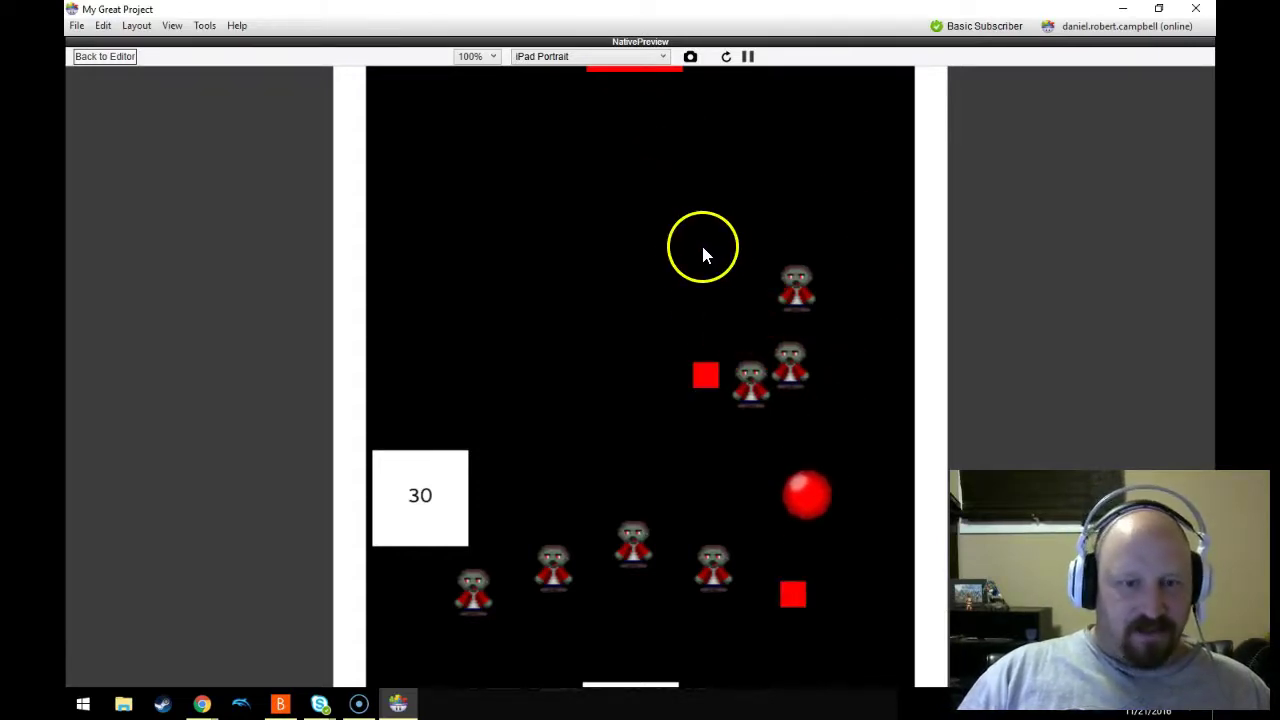
pyautogui.click(120, 57)
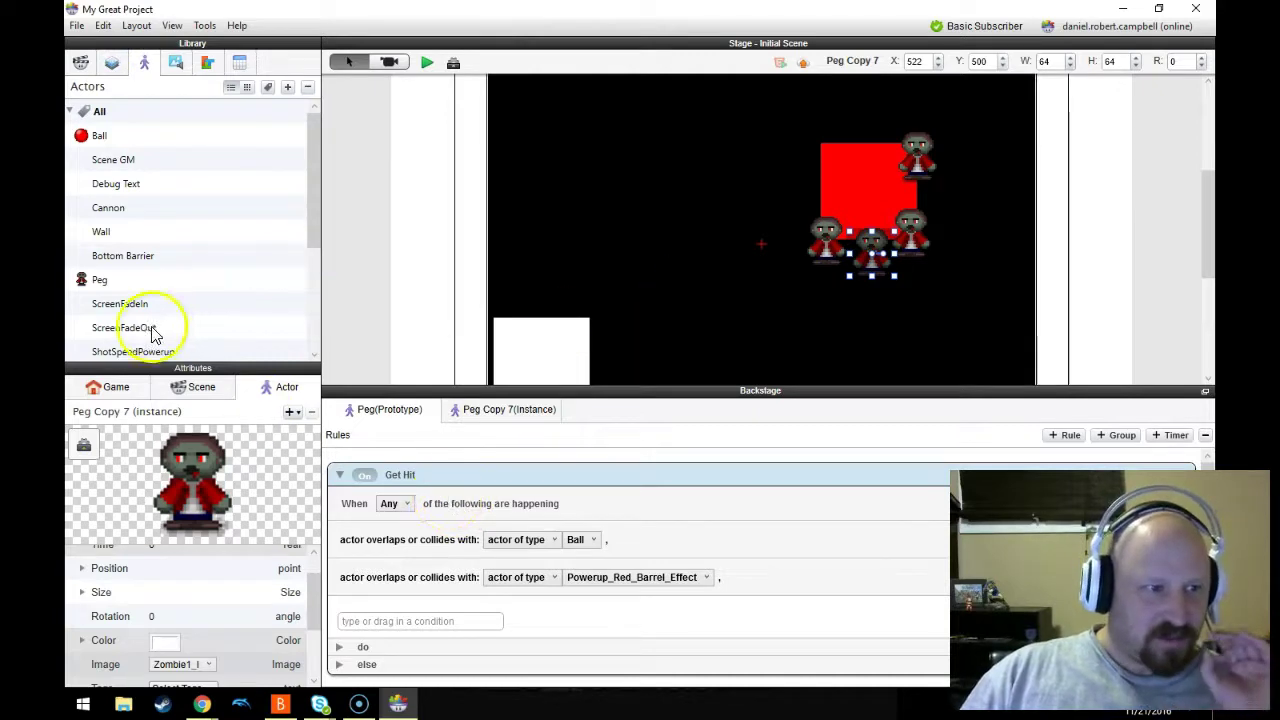
# - Open the Powerup_Red_Barrel_Effect prototype's rules and expand the Interpolate behavior for its width
pyautogui.scroll(-3, 155, 318)
pyautogui.click(163, 278)
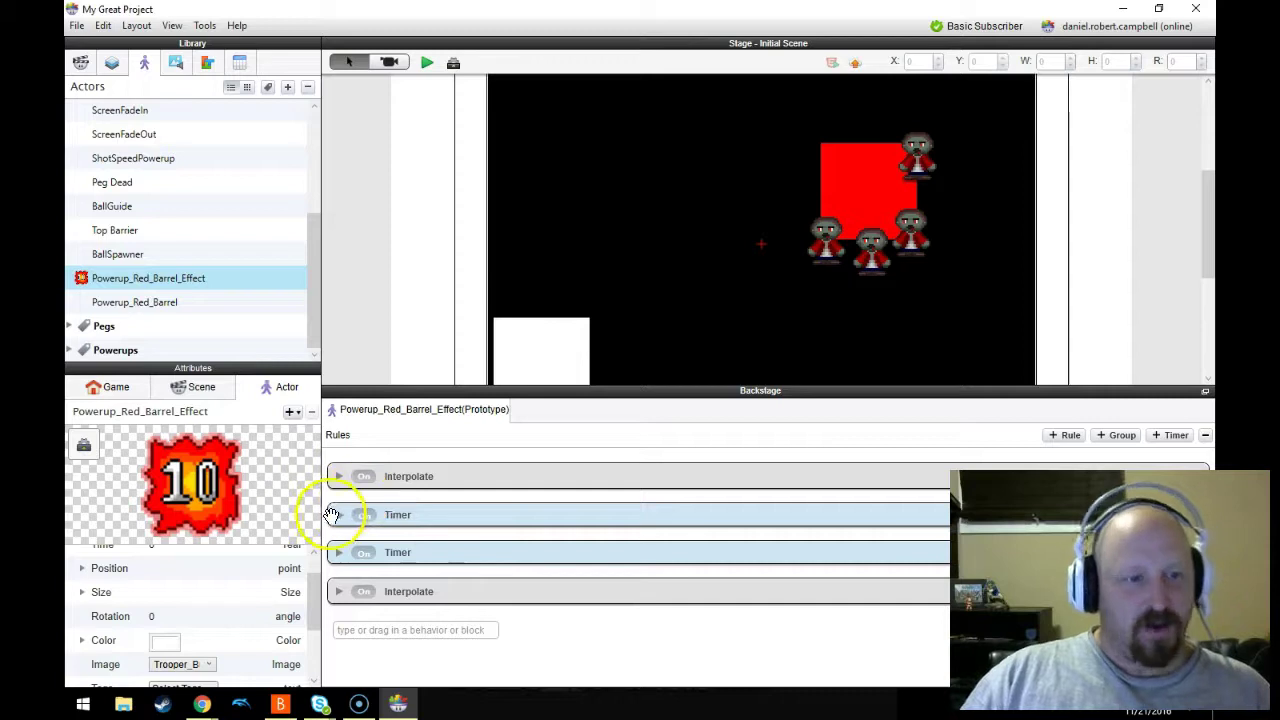
pyautogui.click(340, 477)
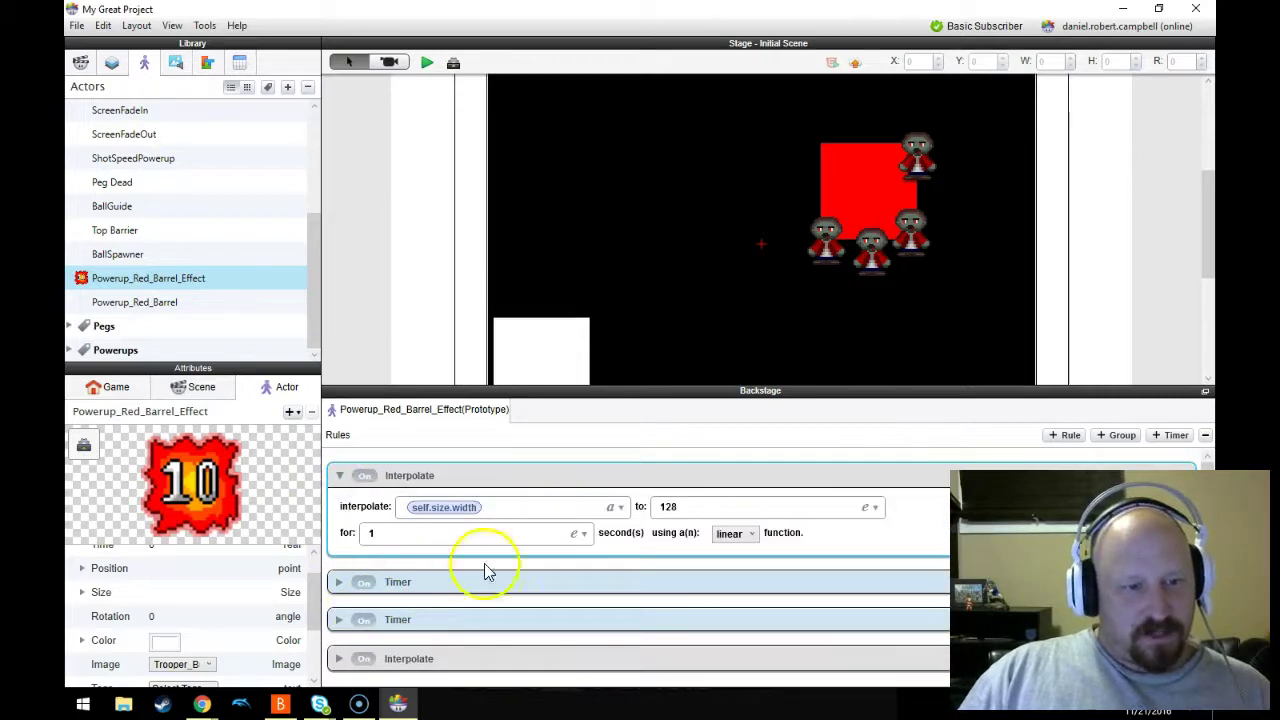